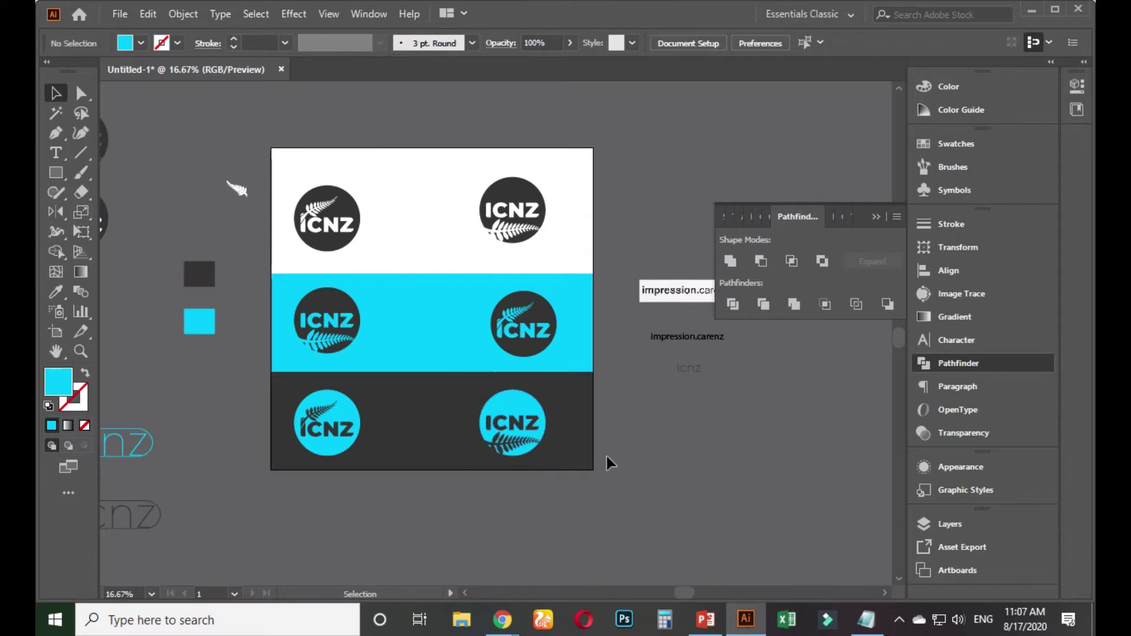
# Step: Align the left edges of the three logos in the artboard's right column
pyautogui.scroll(1, 503, 449)
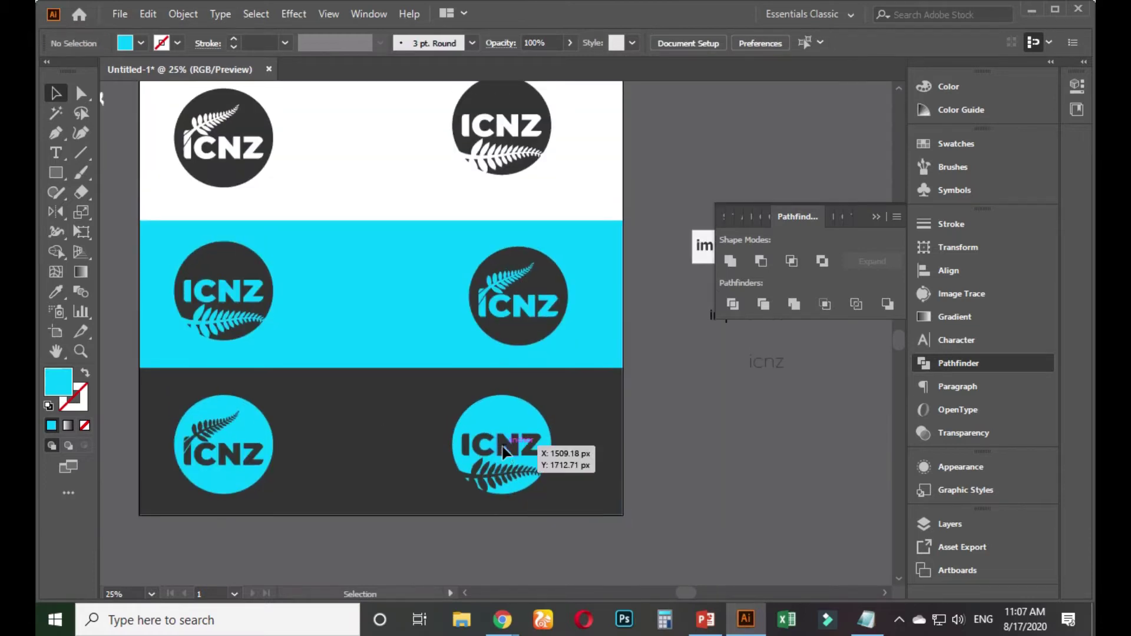
pyautogui.click(504, 451)
pyautogui.keyDown('shift'); pyautogui.click(519, 295); pyautogui.keyUp('shift')
pyautogui.keyDown('shift'); pyautogui.click(511, 124); pyautogui.keyUp('shift')
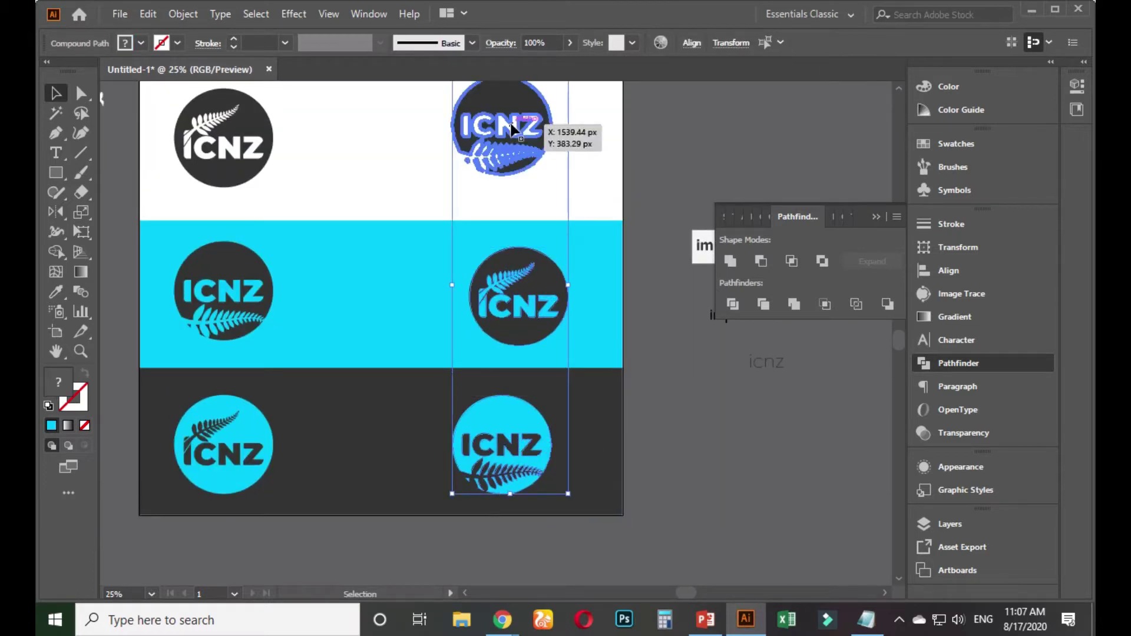
pyautogui.click(691, 44)
pyautogui.click(524, 89)
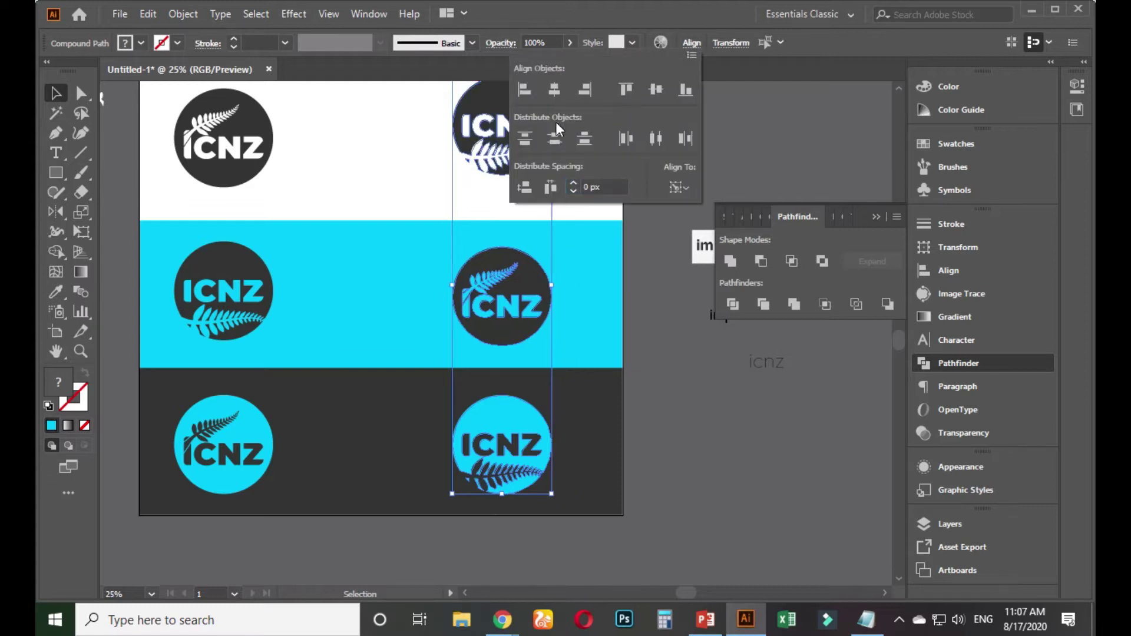
pyautogui.click(694, 442)
pyautogui.click(693, 439)
# Step: Align the three logos in the artboard's left column horizontally, using the white-band logo as the key object
pyautogui.click(262, 447)
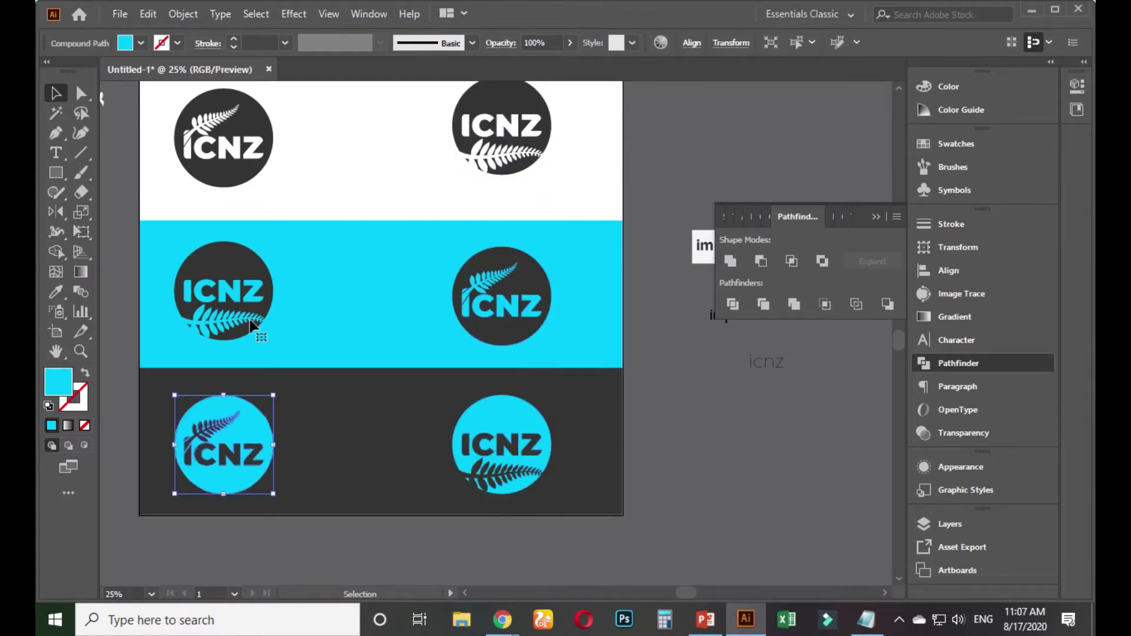
pyautogui.keyDown('shift'); pyautogui.click(259, 312); pyautogui.keyUp('shift')
pyautogui.keyDown('shift'); pyautogui.click(235, 171); pyautogui.keyUp('shift')
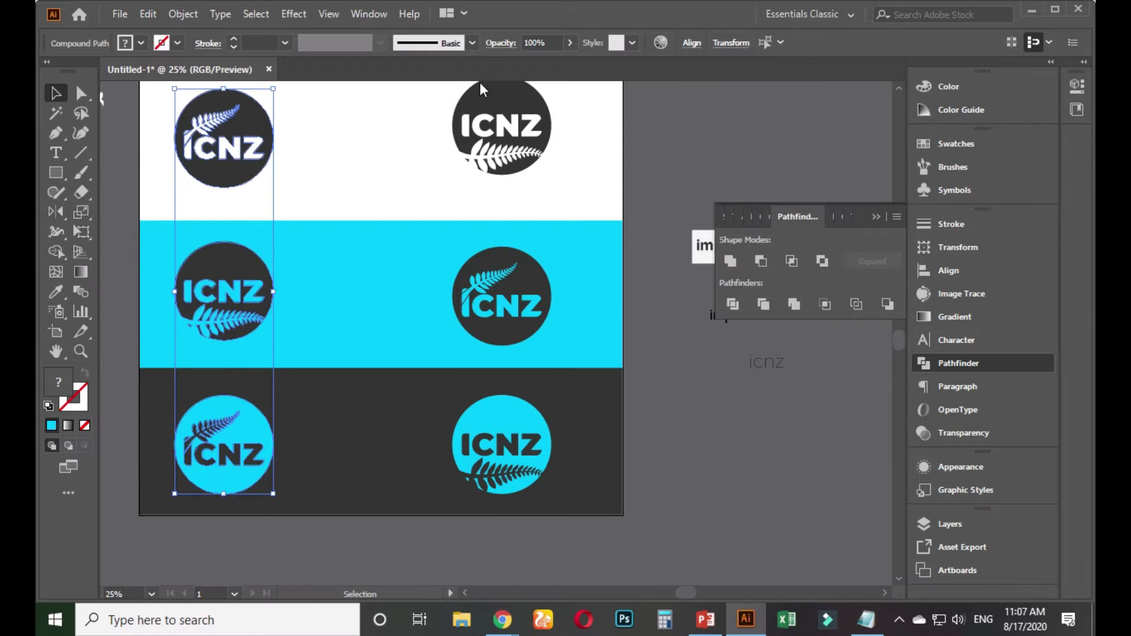
pyautogui.click(683, 47)
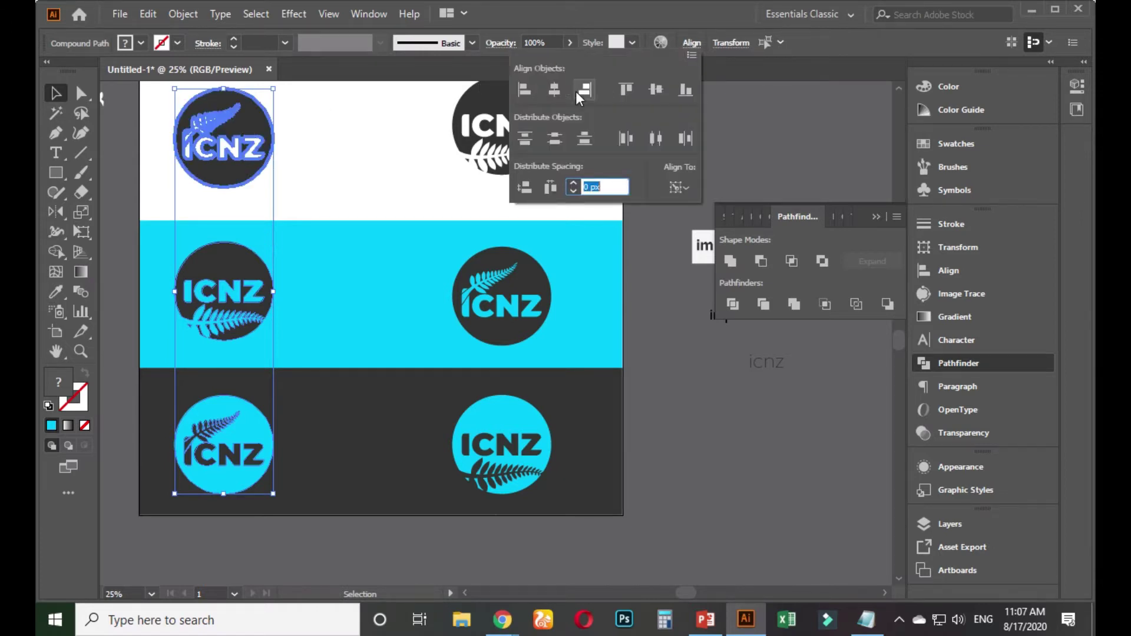
pyautogui.click(709, 454)
pyautogui.click(709, 454)
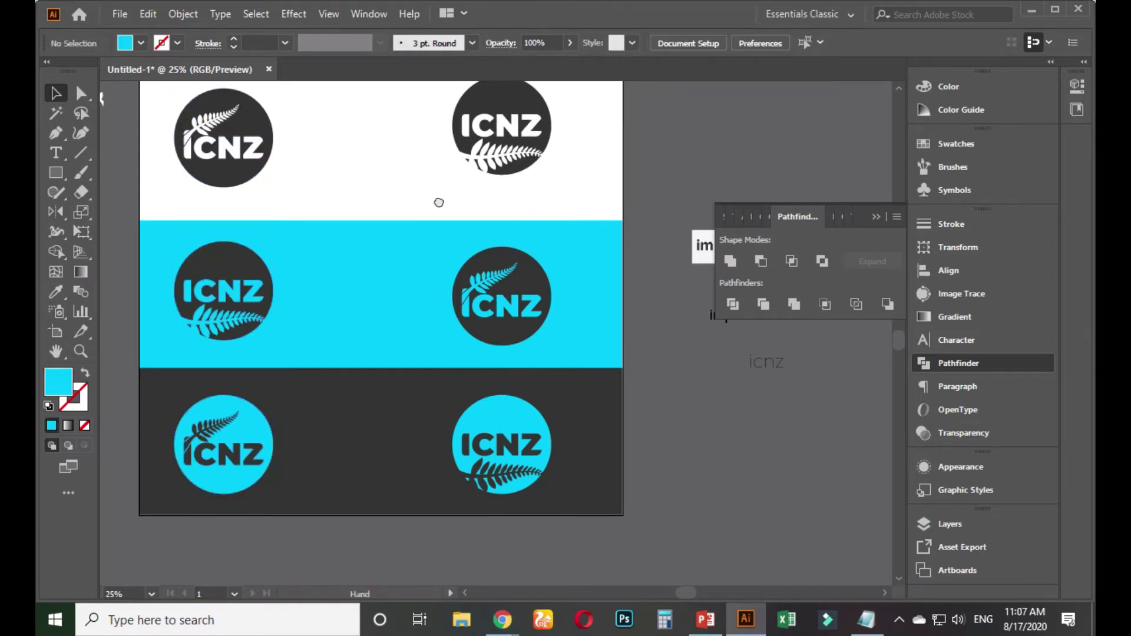
# Step: Align the vertical centers of the two logos on the white band, using the ICNZ logo with the lower fern as the key object
pyautogui.scroll(3, 440, 202)
pyautogui.moveTo(176, 139); pyautogui.dragTo(563, 236)
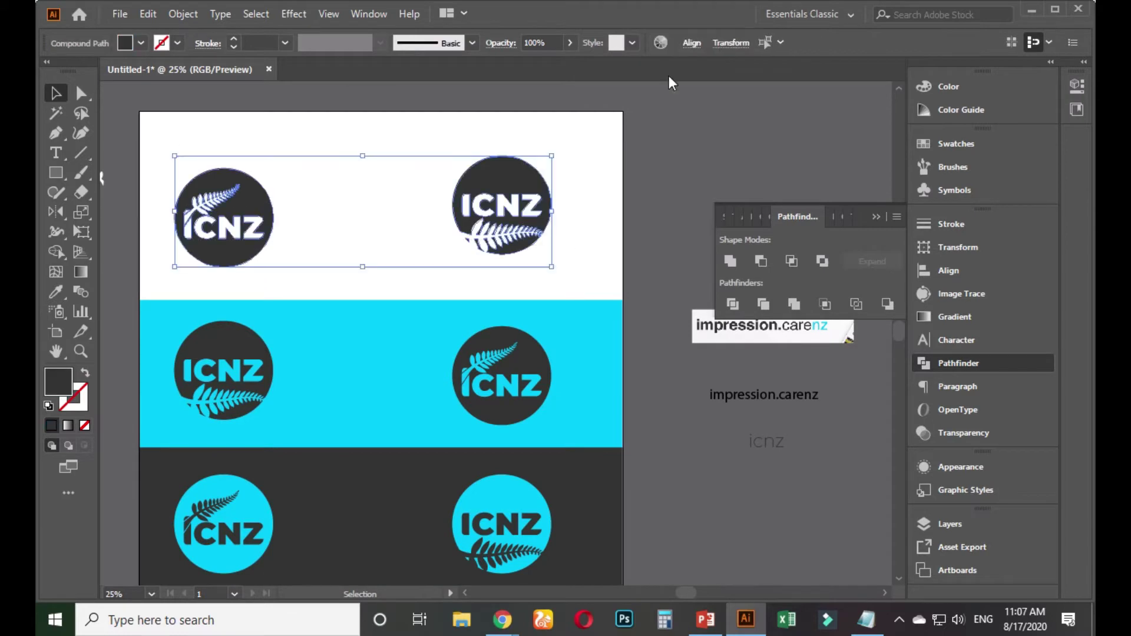
pyautogui.click(694, 47)
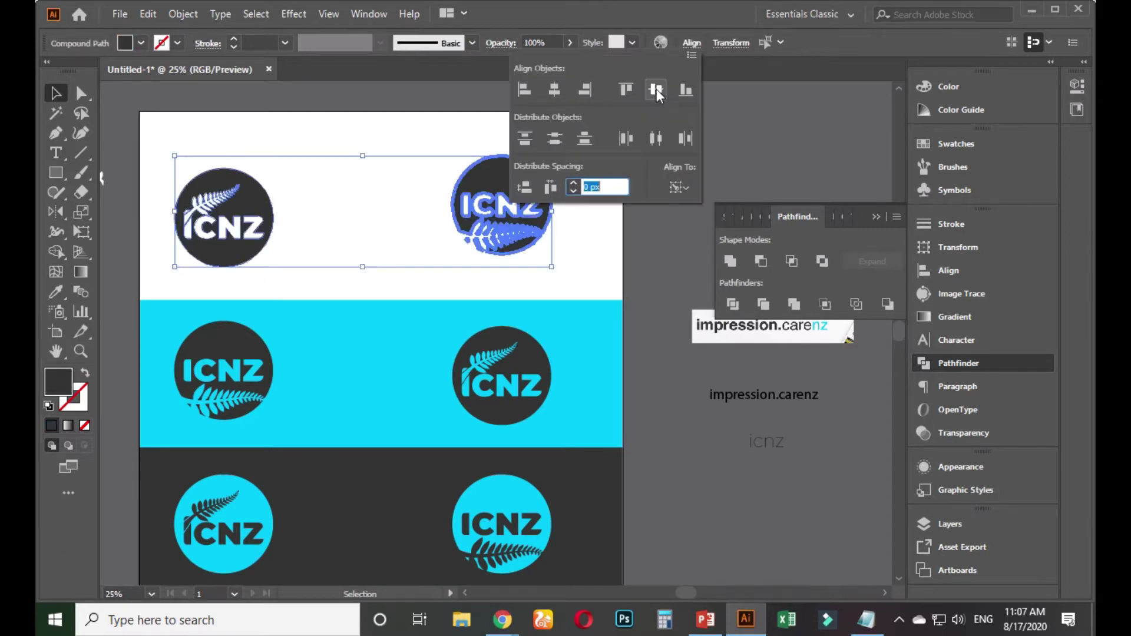
pyautogui.click(656, 90)
pyautogui.click(644, 253)
pyautogui.click(644, 253)
# Step: Center the pair of logos on the cyan band vertically against the band rectangle
pyautogui.click(501, 388)
pyautogui.keyDown('shift'); pyautogui.click(230, 371); pyautogui.keyUp('shift')
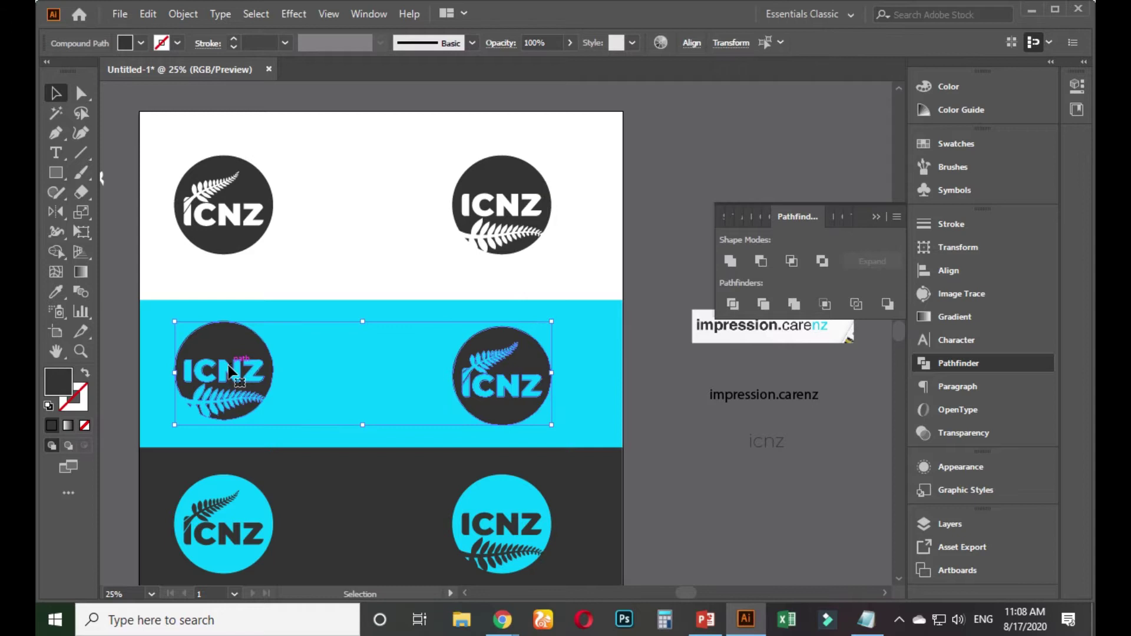
pyautogui.keyDown('shift'); pyautogui.click(357, 362); pyautogui.keyUp('shift')
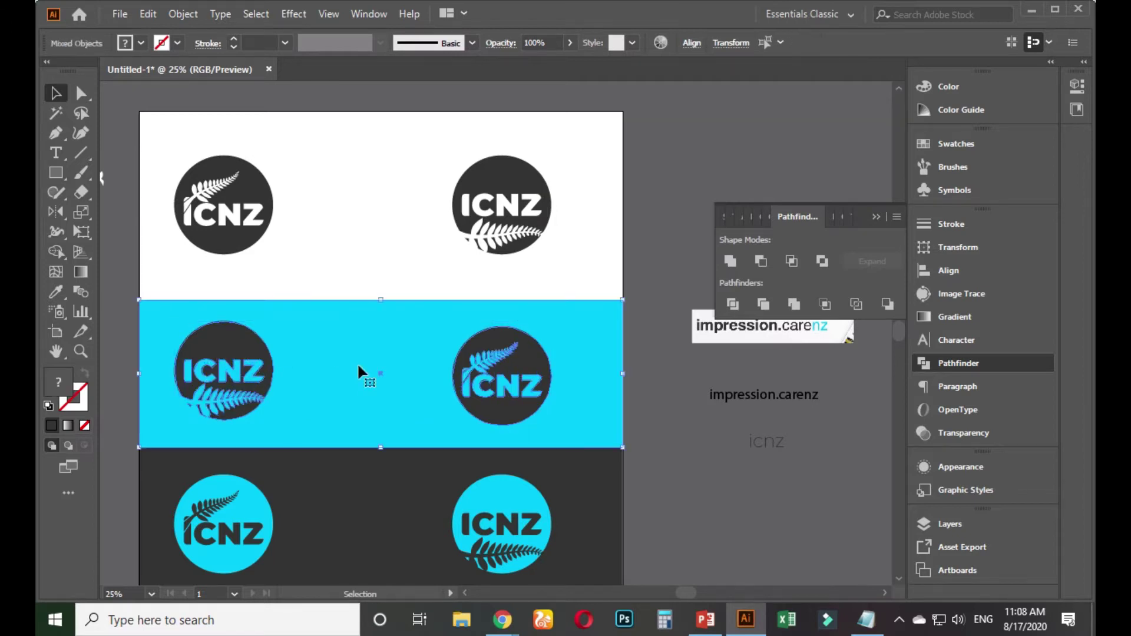
pyautogui.click(690, 43)
pyautogui.click(673, 450)
pyautogui.click(674, 450)
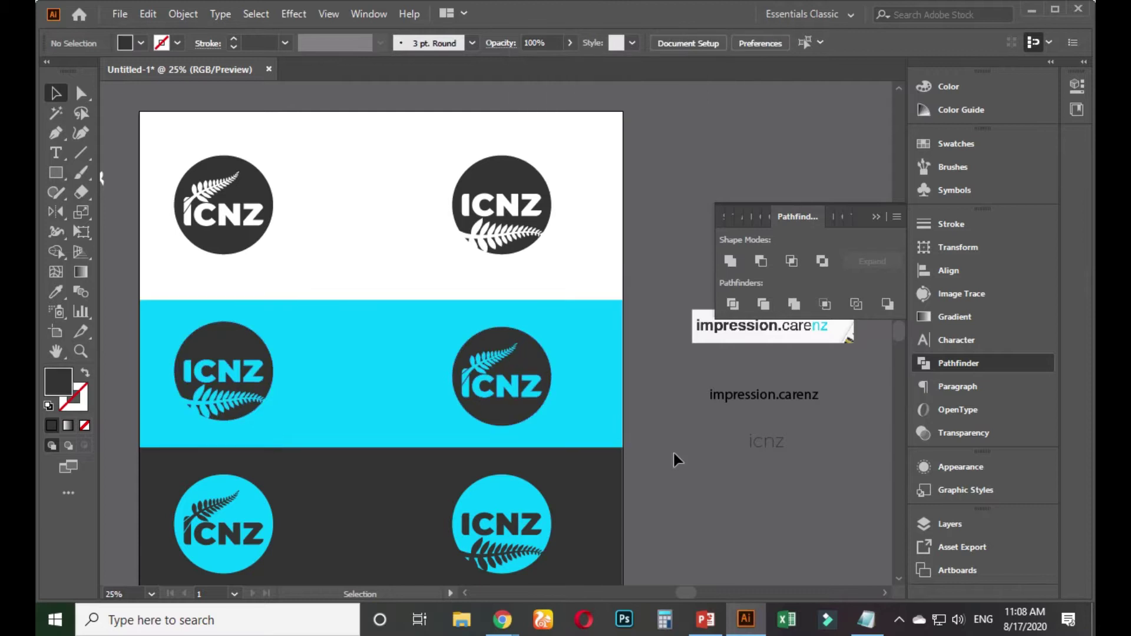
# Step: Align the vertical centers of the two cyan logos on the dark band, using the lower-fern logo as the key object
pyautogui.moveTo(674, 453); pyautogui.dragTo(703, 336)
pyautogui.click(532, 407)
pyautogui.keyDown('shift'); pyautogui.click(261, 399); pyautogui.keyUp('shift')
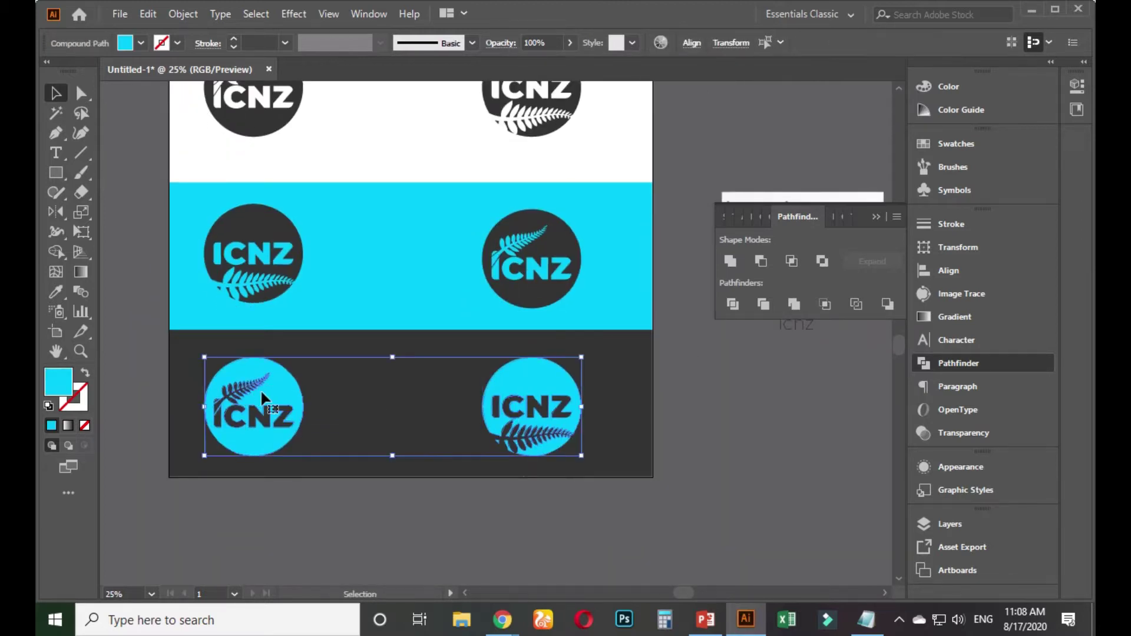
pyautogui.click(536, 395)
pyautogui.click(691, 43)
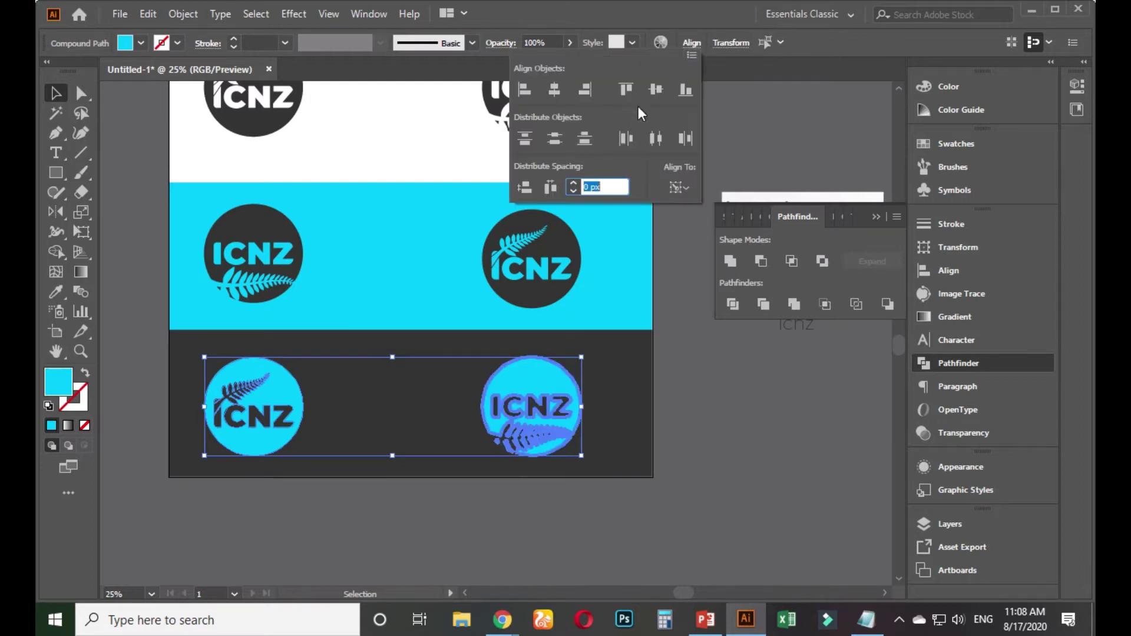
pyautogui.click(697, 419)
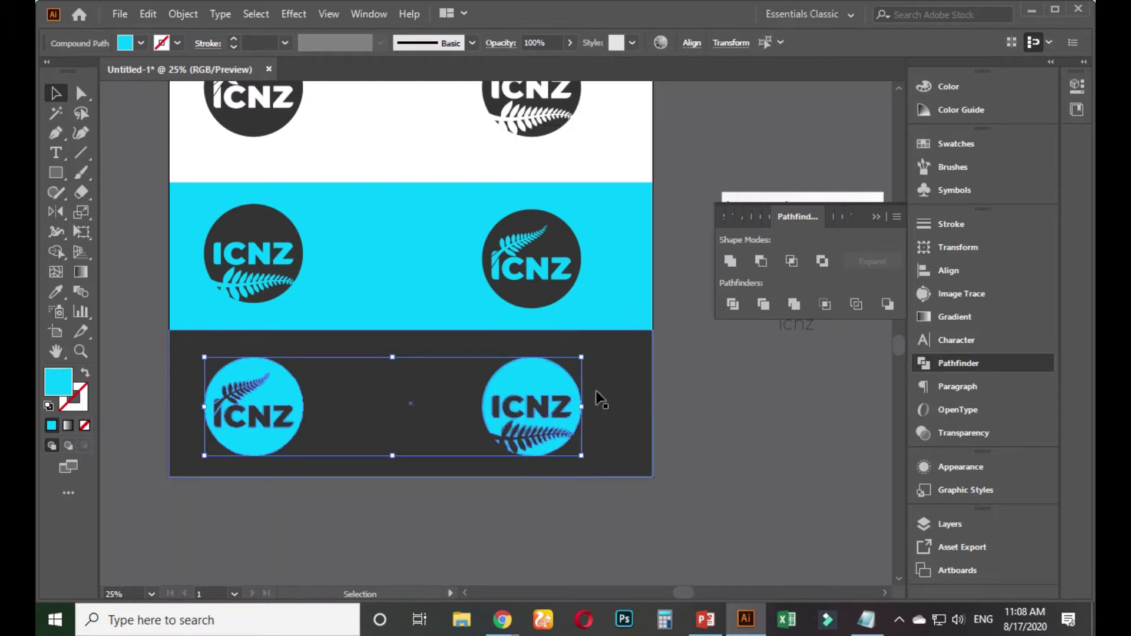
# Step: Center the pair of cyan logos vertically on the dark band rectangle
pyautogui.keyDown('shift'); pyautogui.click(613, 378); pyautogui.keyUp('shift')
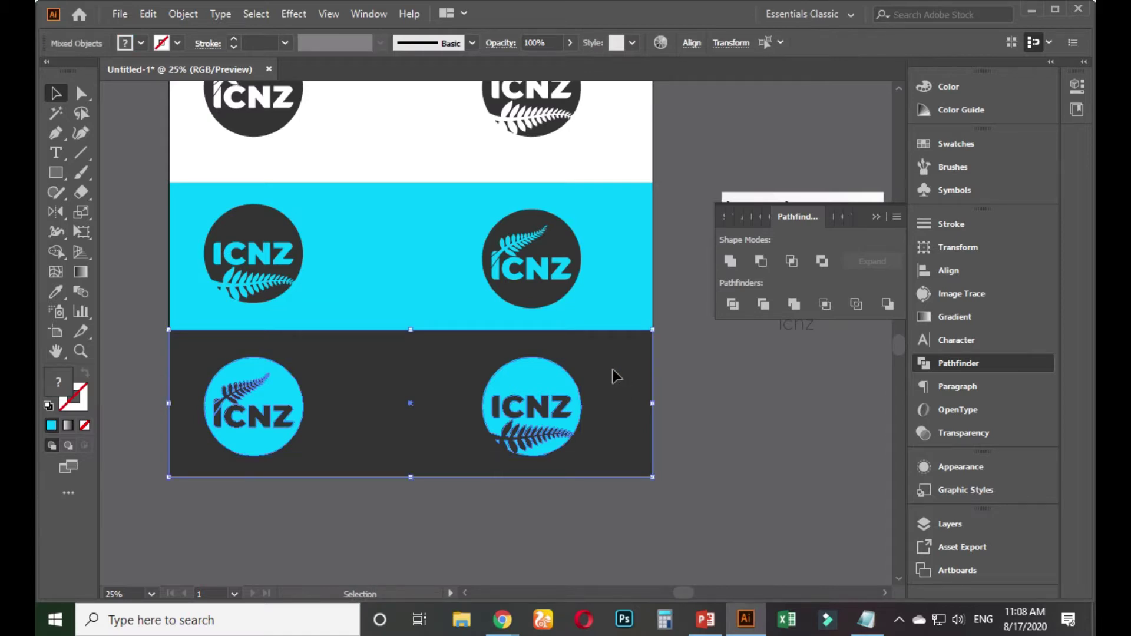
pyautogui.click(693, 43)
pyautogui.click(672, 97)
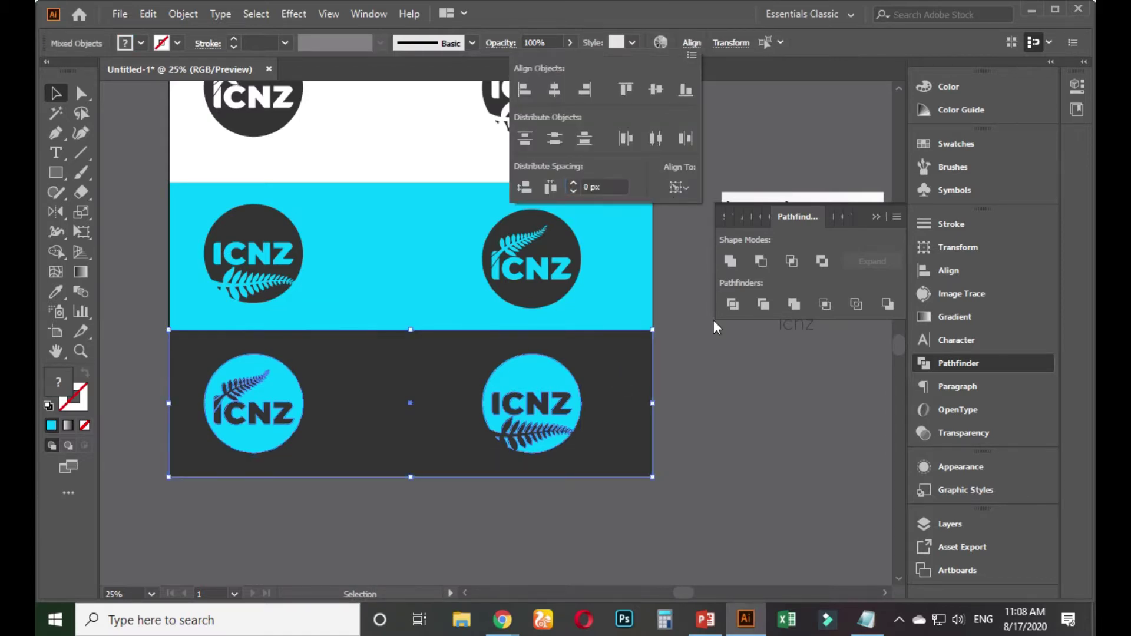
pyautogui.click(715, 388)
pyautogui.click(716, 388)
pyautogui.click(560, 397)
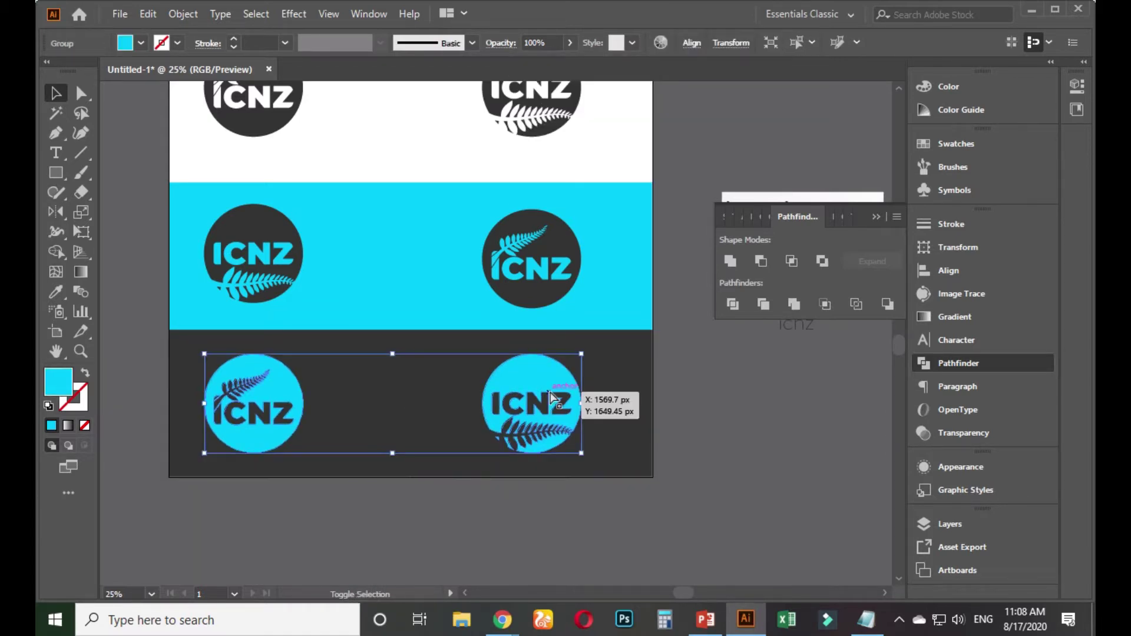
pyautogui.click(720, 412)
# Step: Align the vertical centers of the two logos on the cyan band, using the lower-fern logo as the key object
pyautogui.scroll(2, 720, 412)
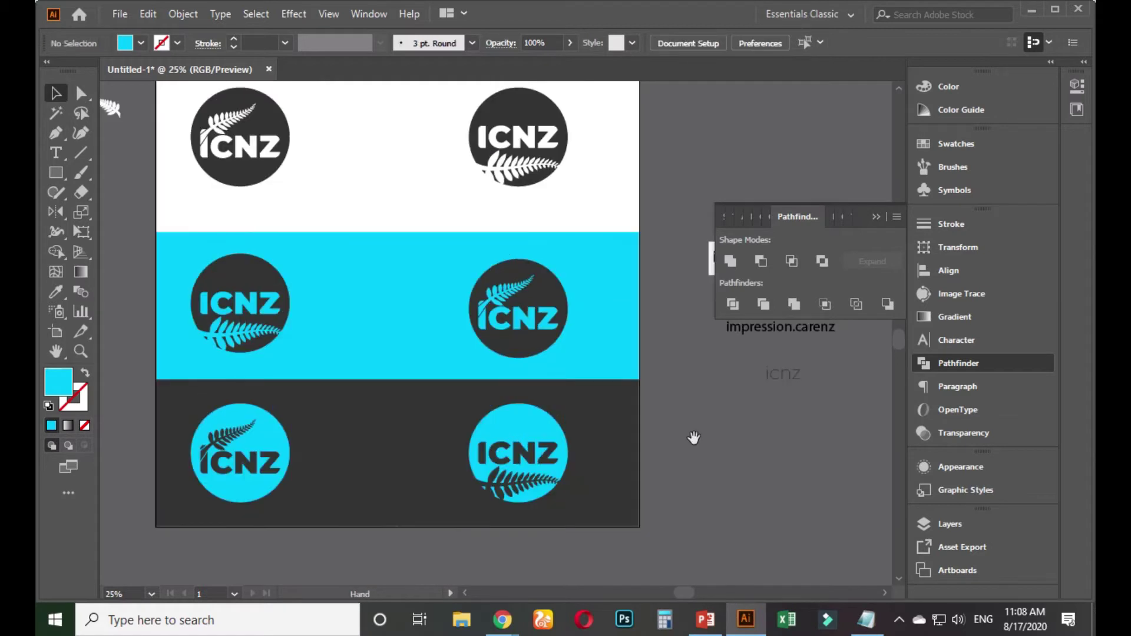
pyautogui.click(551, 312)
pyautogui.hotkey('ctrl', '8')
pyautogui.click(717, 422)
pyautogui.click(538, 296)
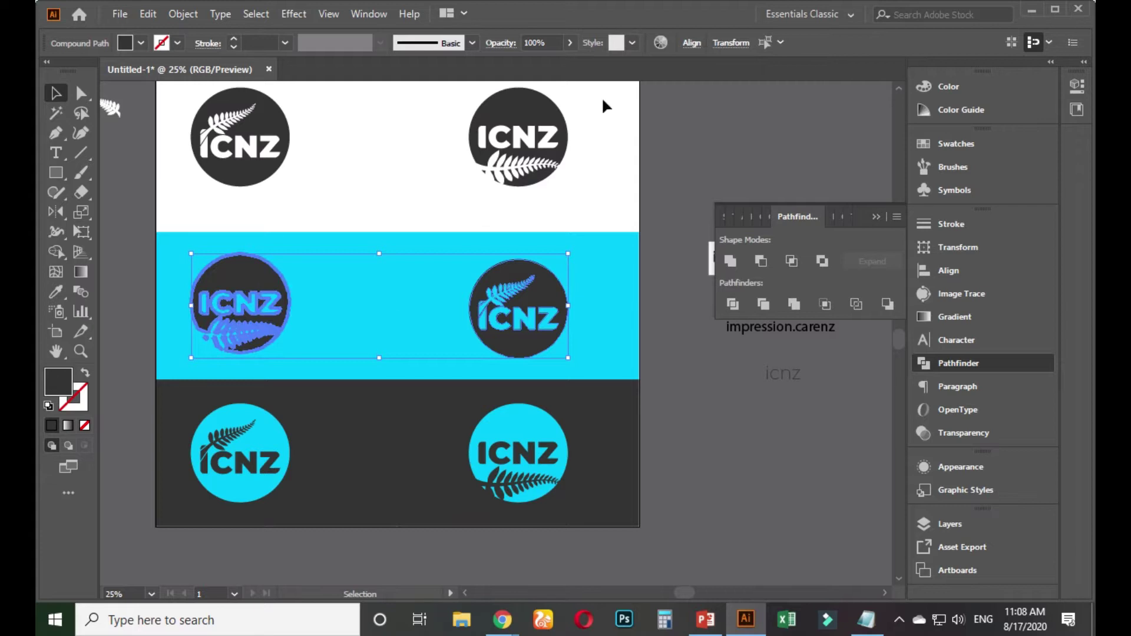
pyautogui.click(692, 44)
pyautogui.click(657, 93)
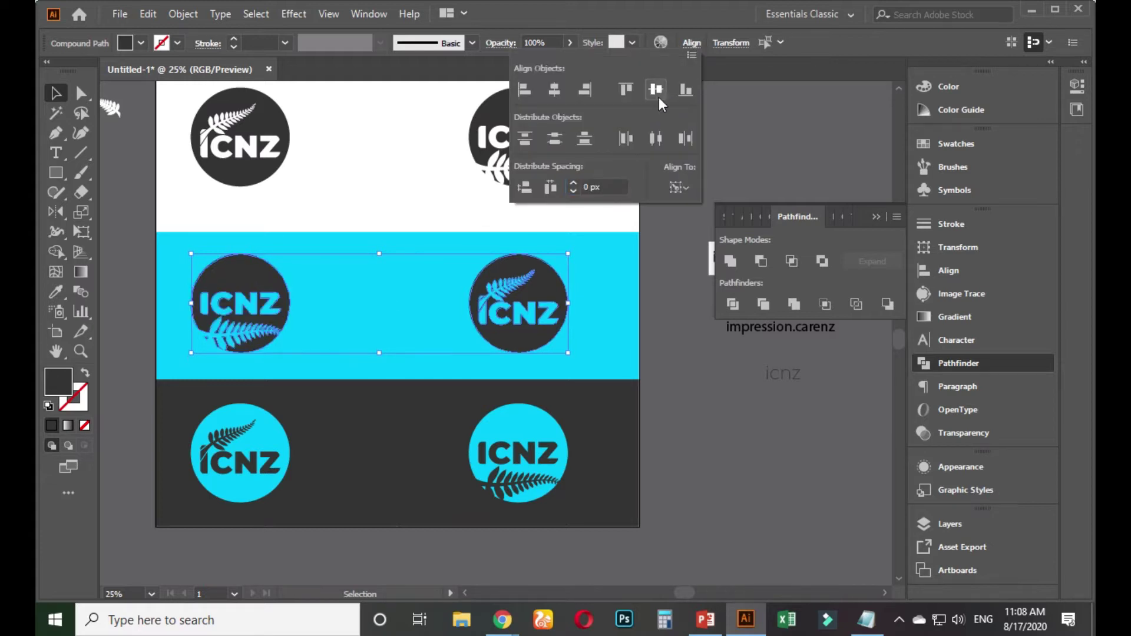
pyautogui.click(708, 420)
pyautogui.click(708, 419)
# Step: Move the two logos on the cyan band horizontally toward each other near the band's middle
pyautogui.moveTo(256, 306); pyautogui.dragTo(318, 304)
pyautogui.click(521, 310)
pyautogui.moveTo(522, 311); pyautogui.dragTo(460, 311)
pyautogui.click(746, 439)
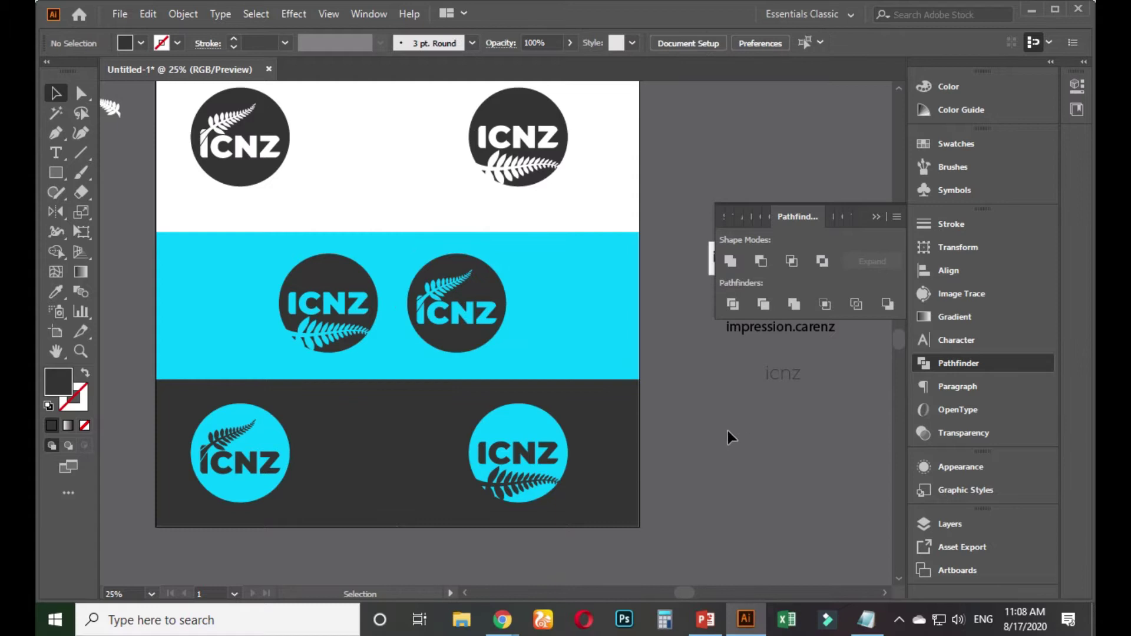
# Step: Move the left-column logos of the white and dark bands together slightly inward toward the artboard's center
pyautogui.hotkey('ctrl', '-')
pyautogui.moveTo(714, 420); pyautogui.dragTo(654, 425)
pyautogui.click(348, 446)
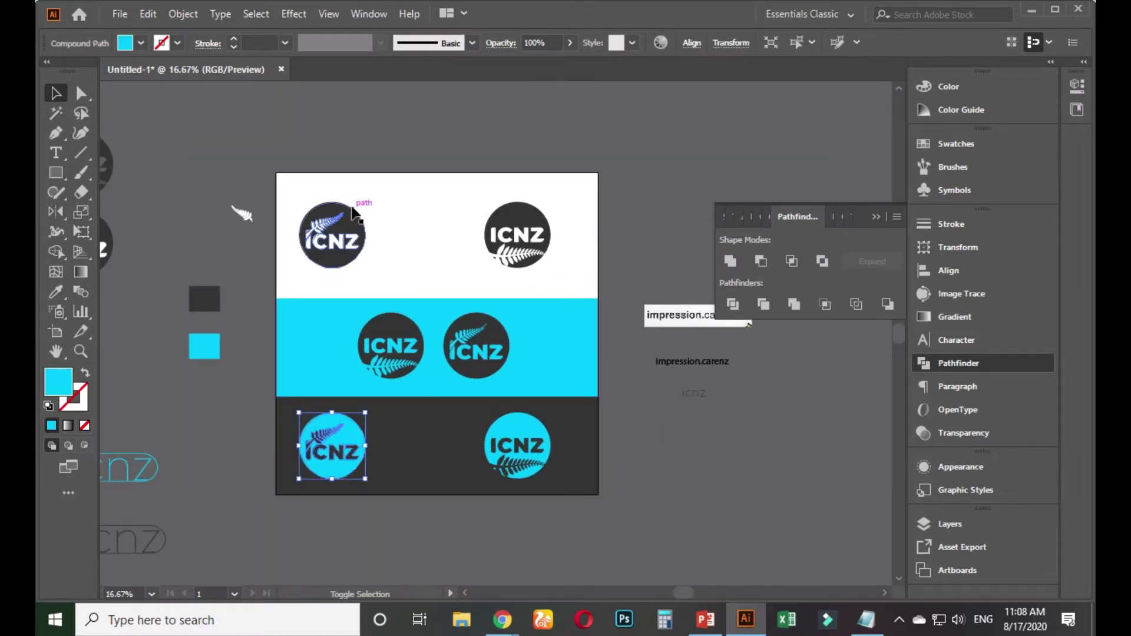
pyautogui.keyDown('shift'); pyautogui.click(340, 235); pyautogui.keyUp('shift')
pyautogui.moveTo(340, 234); pyautogui.dragTo(352, 235)
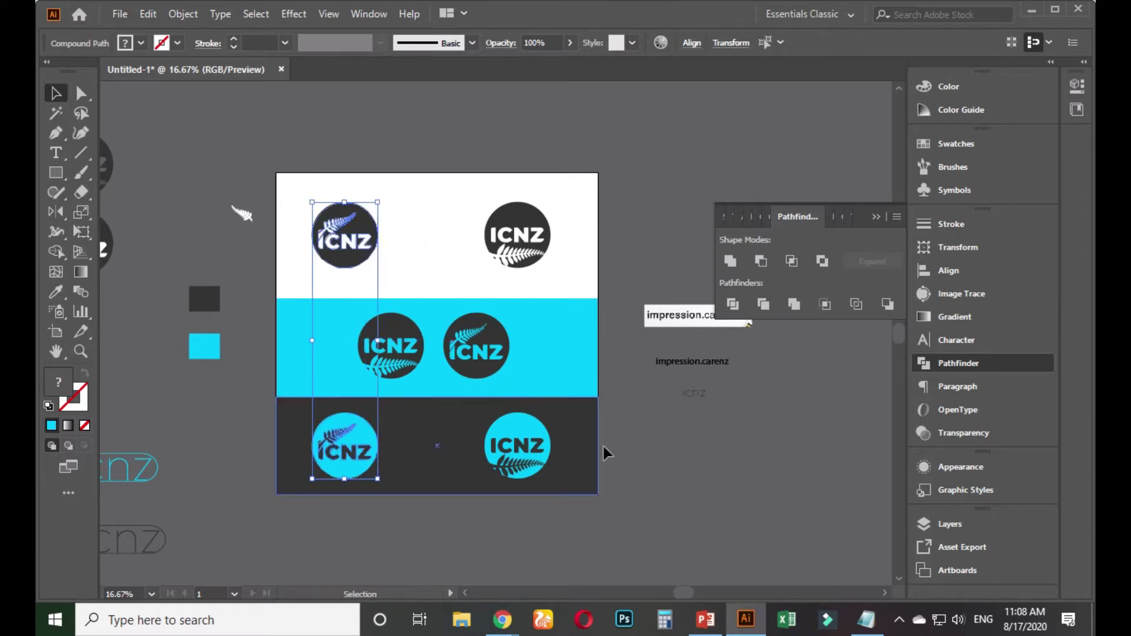
# Step: Move the right-column logos of the white and dark bands together slightly inward toward the artboard's center
pyautogui.click(520, 452)
pyautogui.keyDown('shift'); pyautogui.click(513, 240); pyautogui.keyUp('shift')
pyautogui.moveTo(513, 240); pyautogui.dragTo(492, 240)
pyautogui.click(644, 479)
# Step: Spread the two logos on the cyan band outward so they sit roughly under the white-band logos
pyautogui.scroll(1, 650, 450)
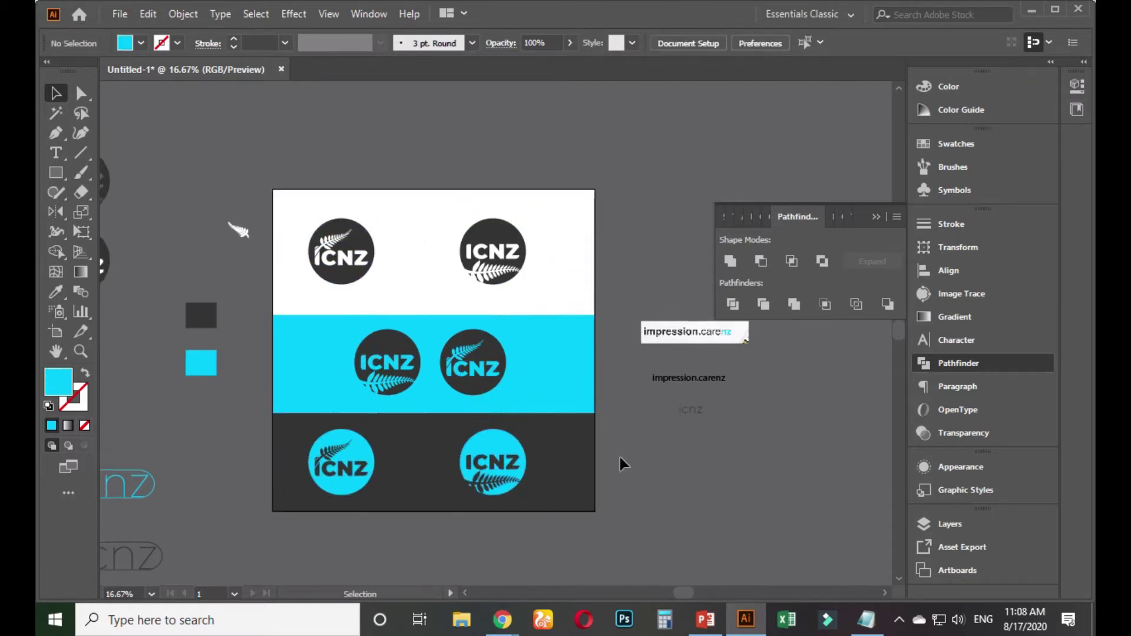
pyautogui.scroll(1, 600, 451)
pyautogui.moveTo(600, 451); pyautogui.dragTo(662, 476)
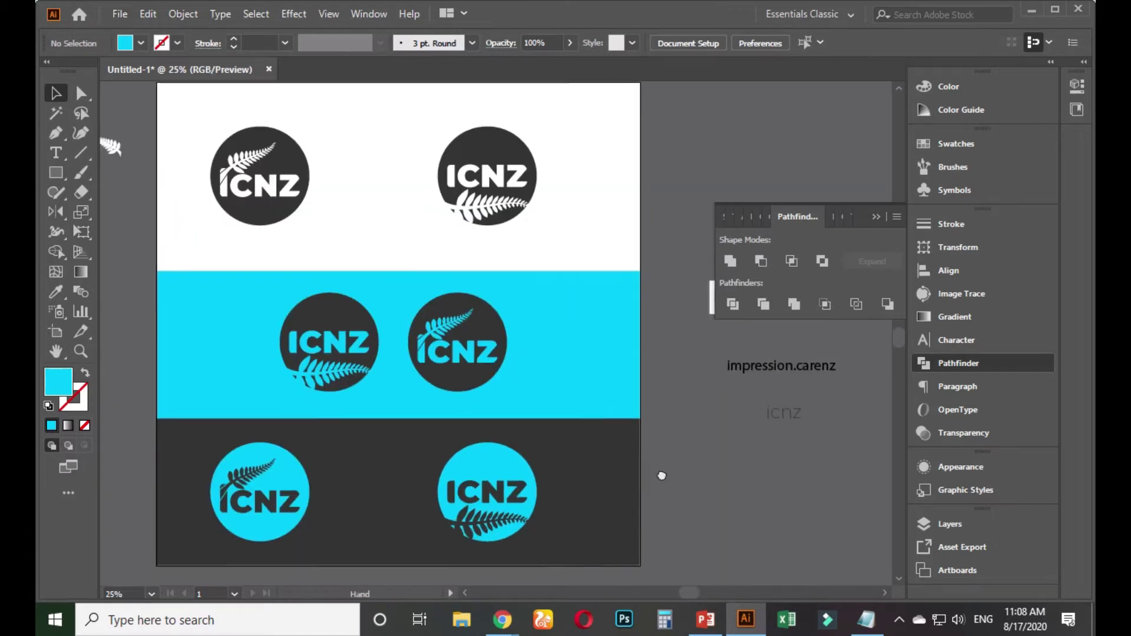
pyautogui.moveTo(371, 349); pyautogui.dragTo(314, 340)
pyautogui.moveTo(480, 353); pyautogui.dragTo(505, 354)
pyautogui.click(729, 480)
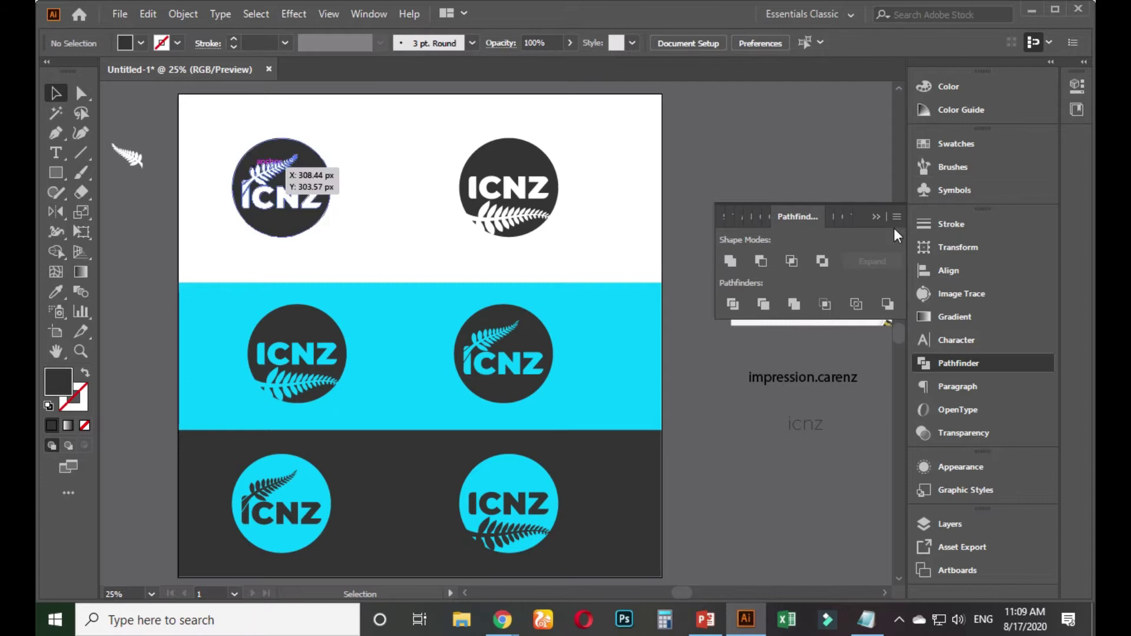
# Step: Close the floating Pathfinder panel and check the layout of the six logos on the artboard
pyautogui.click(875, 217)
pyautogui.hotkey('ctrl', '-')
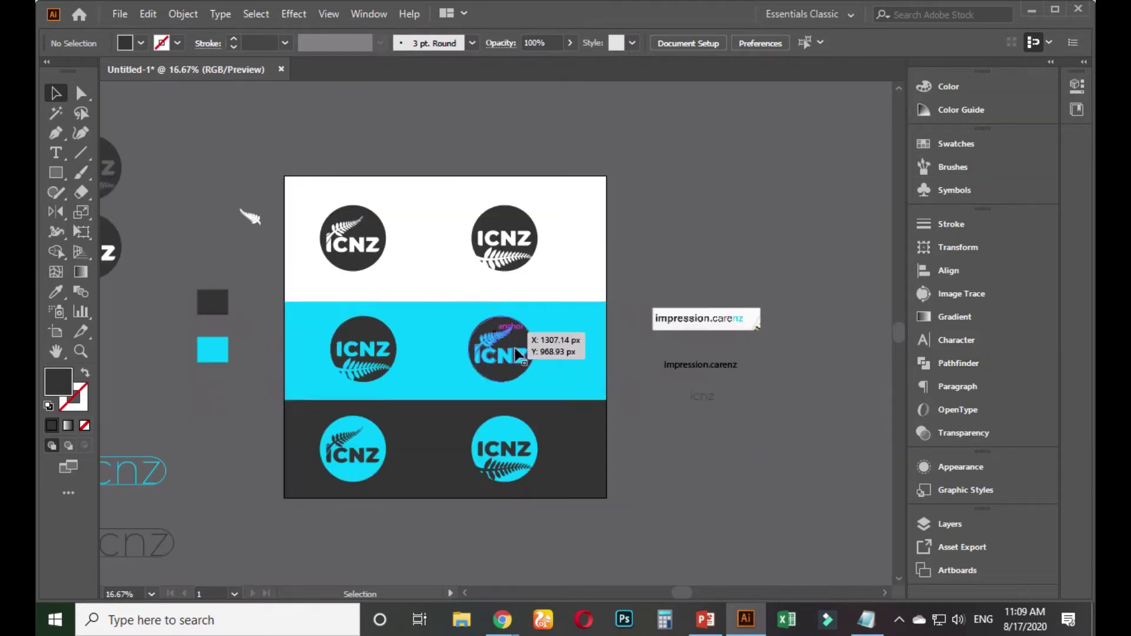
pyautogui.moveTo(661, 426); pyautogui.dragTo(604, 384)
pyautogui.scroll(1, 357, 367)
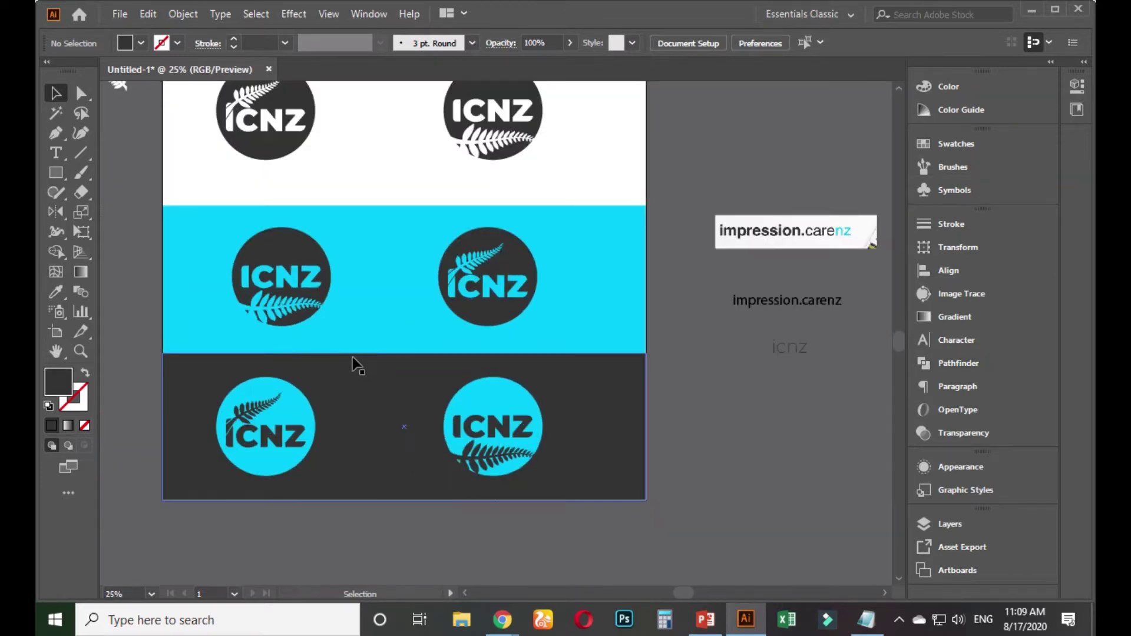
pyautogui.scroll(-2, 492, 439)
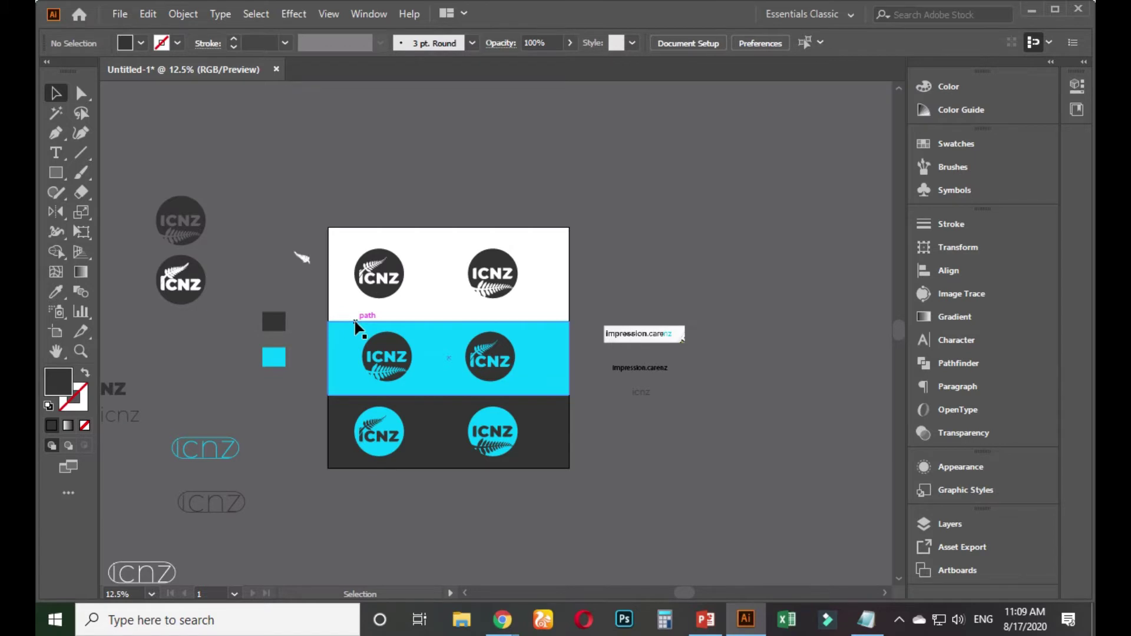
pyautogui.scroll(1, 495, 366)
pyautogui.click(358, 349)
pyautogui.moveTo(357, 348); pyautogui.dragTo(387, 346)
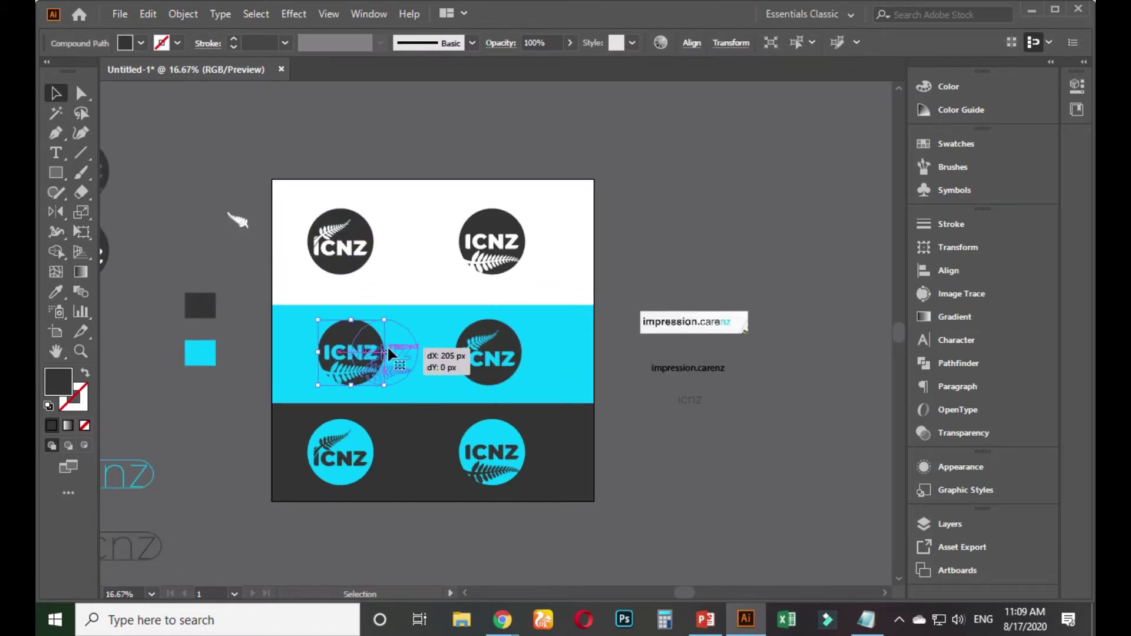
pyautogui.click(674, 469)
pyautogui.hotkey('ctrl', 'z')
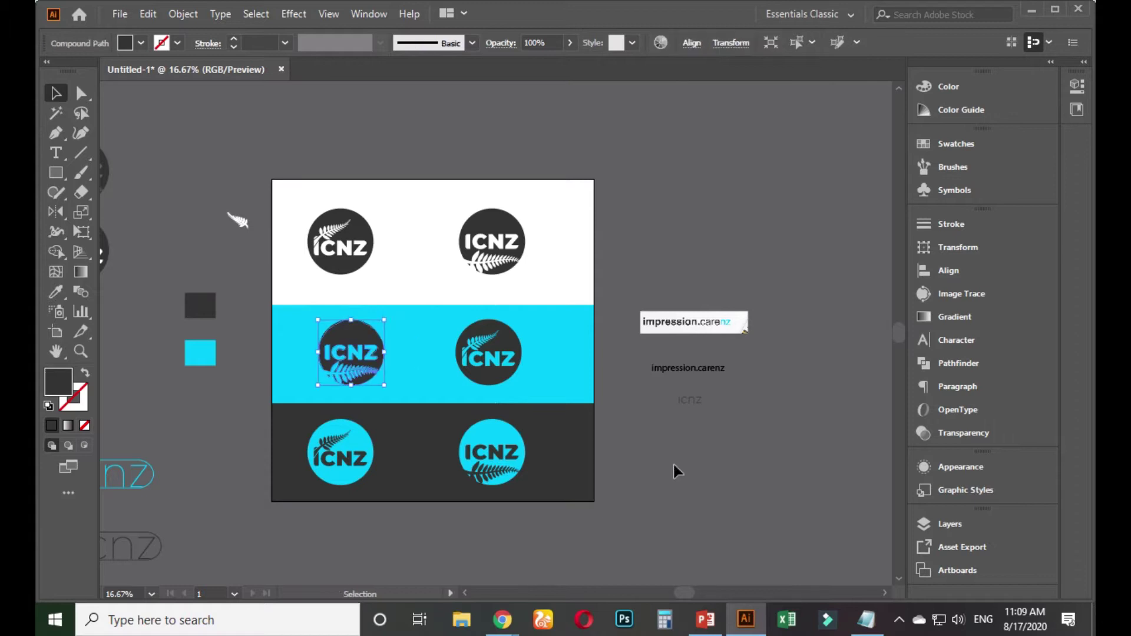
# Step: Align the three left-column logos horizontally, using the dark-band logo as the key object
pyautogui.keyDown('shift'); pyautogui.click(366, 259); pyautogui.keyUp('shift')
pyautogui.keyDown('shift'); pyautogui.click(354, 453); pyautogui.keyUp('shift')
pyautogui.moveTo(353, 454); pyautogui.dragTo(356, 454)
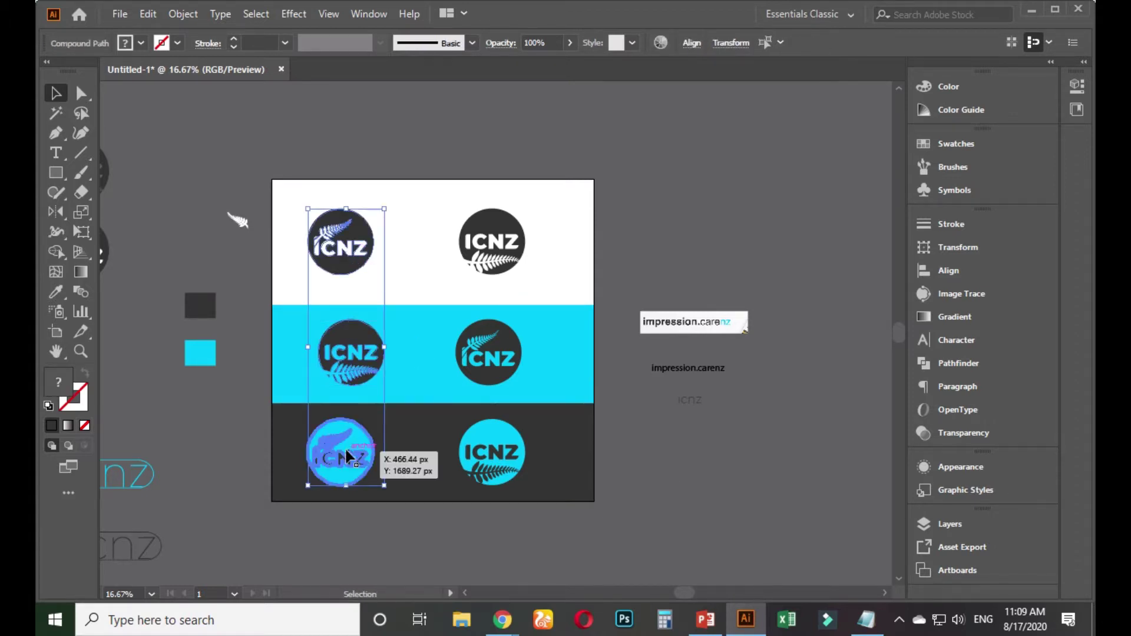
pyautogui.click(695, 47)
pyautogui.click(579, 90)
pyautogui.click(687, 445)
# Step: Align the three right-column logos by their horizontal centers relative to the artboard
pyautogui.click(527, 453)
pyautogui.keyDown('shift'); pyautogui.click(492, 353); pyautogui.keyUp('shift')
pyautogui.keyDown('shift'); pyautogui.click(500, 235); pyautogui.keyUp('shift')
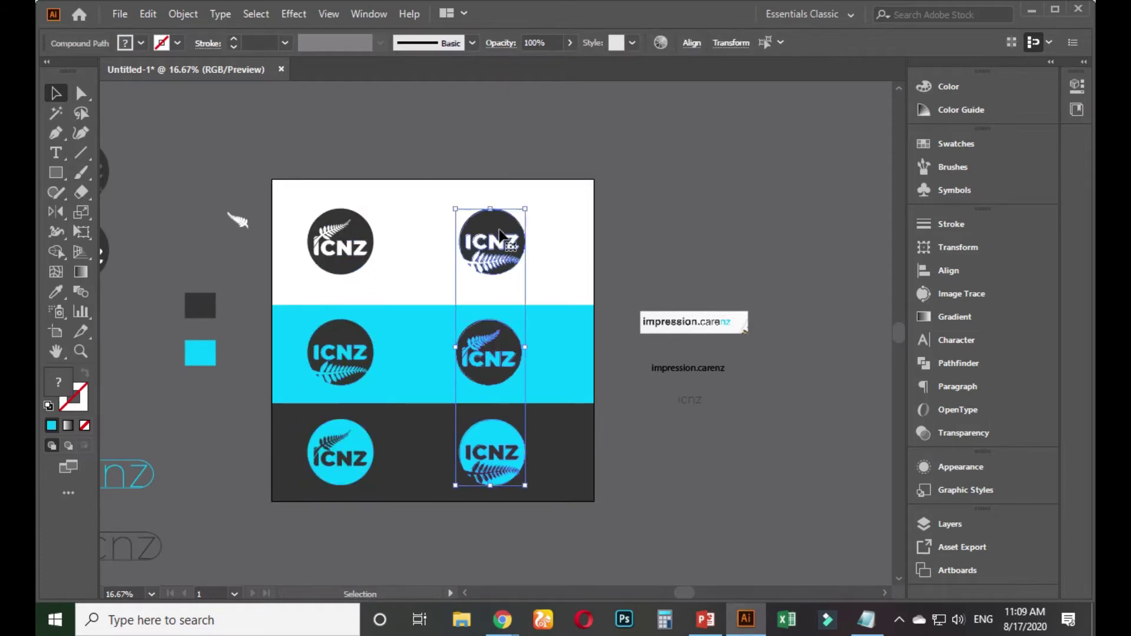
pyautogui.click(672, 46)
pyautogui.click(554, 89)
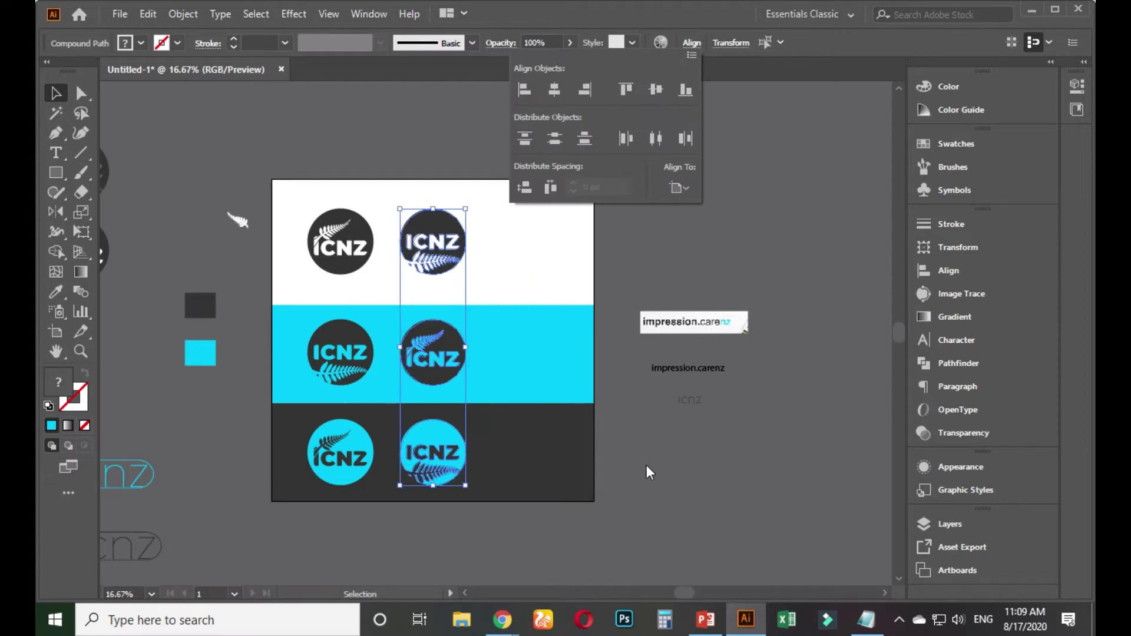
# Step: Move the three right-column logos together outward so they mirror the left column's distance from the artboard edge
pyautogui.click(667, 471)
pyautogui.moveTo(433, 450); pyautogui.dragTo(445, 383)
pyautogui.keyDown('shift'); pyautogui.click(443, 380); pyautogui.keyUp('shift')
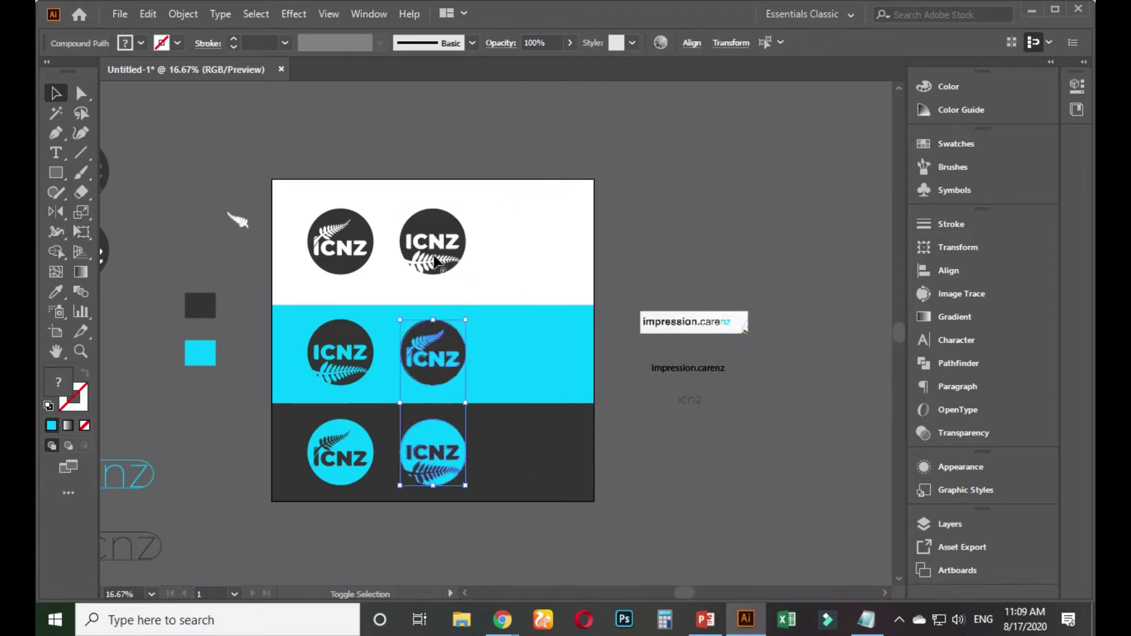
pyautogui.keyDown('shift'); pyautogui.click(447, 248); pyautogui.keyUp('shift')
pyautogui.moveTo(451, 248); pyautogui.dragTo(501, 242)
pyautogui.click(685, 478)
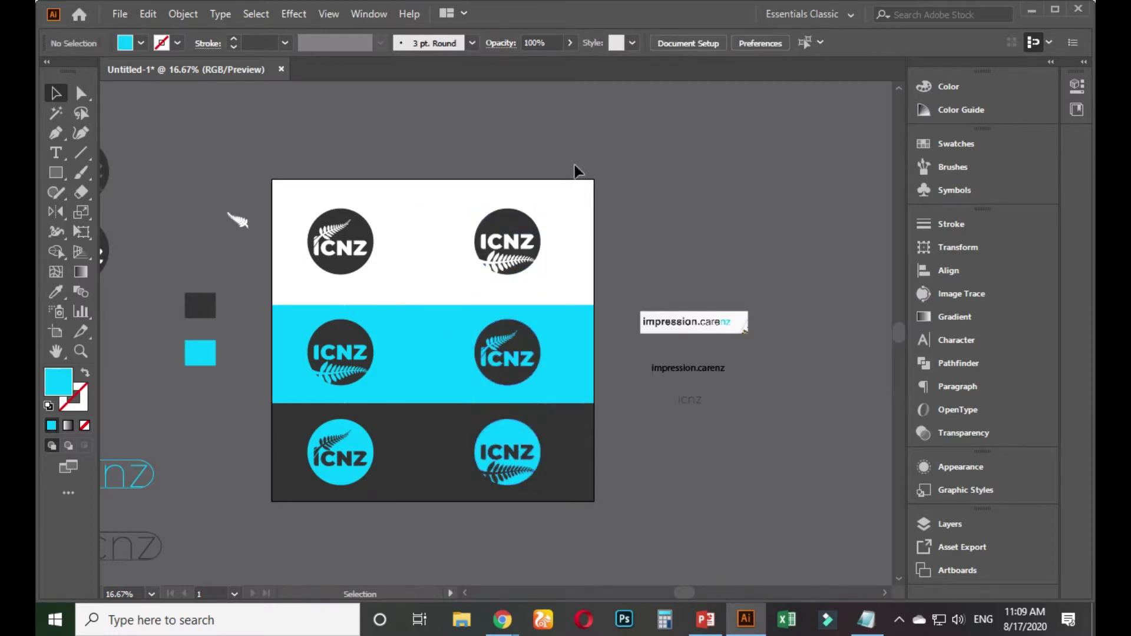
pyautogui.click(530, 224)
pyautogui.moveTo(541, 210); pyautogui.dragTo(547, 223)
pyautogui.click(626, 239)
pyautogui.hotkey('ctrl', 'z')
pyautogui.click(680, 236)
# Step: Start saving the document and browse to Entertainment (I:) > Ledp project > Class Project Design > Marketplace
pyautogui.hotkey('ctrl', 's')
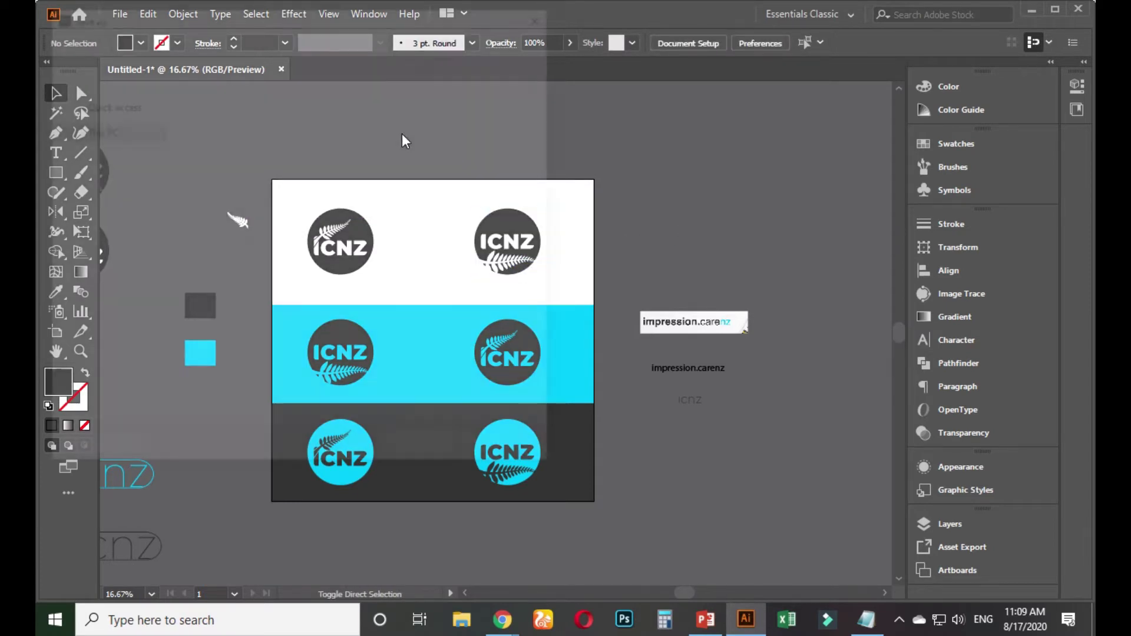
pyautogui.moveTo(153, 156); pyautogui.dragTo(154, 242)
pyautogui.click(118, 104)
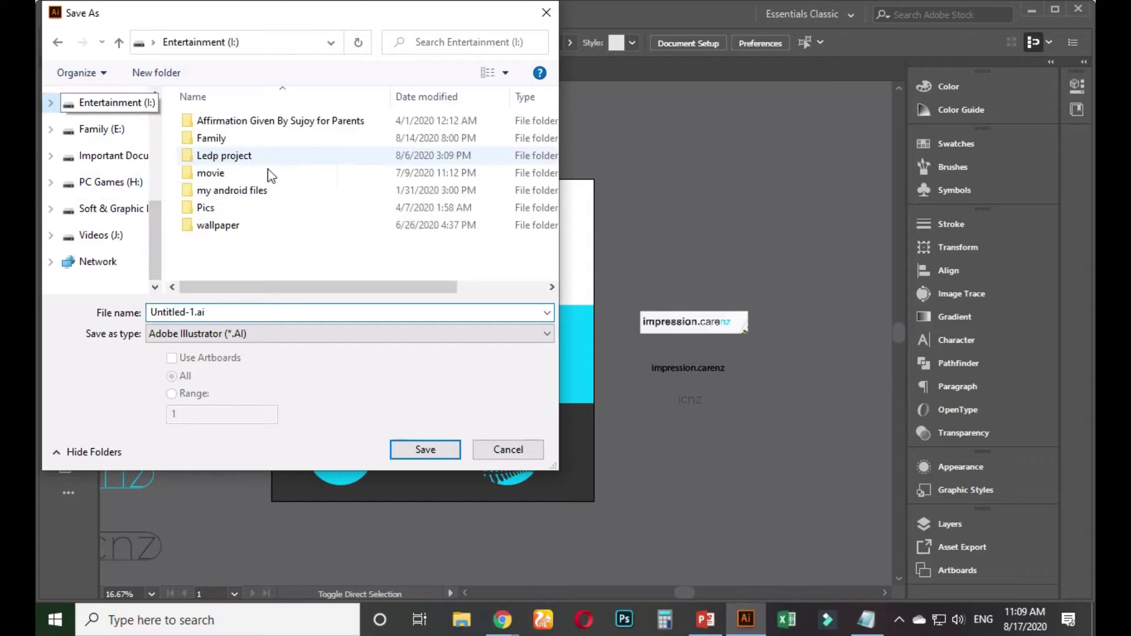
pyautogui.doubleClick(232, 156)
pyautogui.click(228, 142)
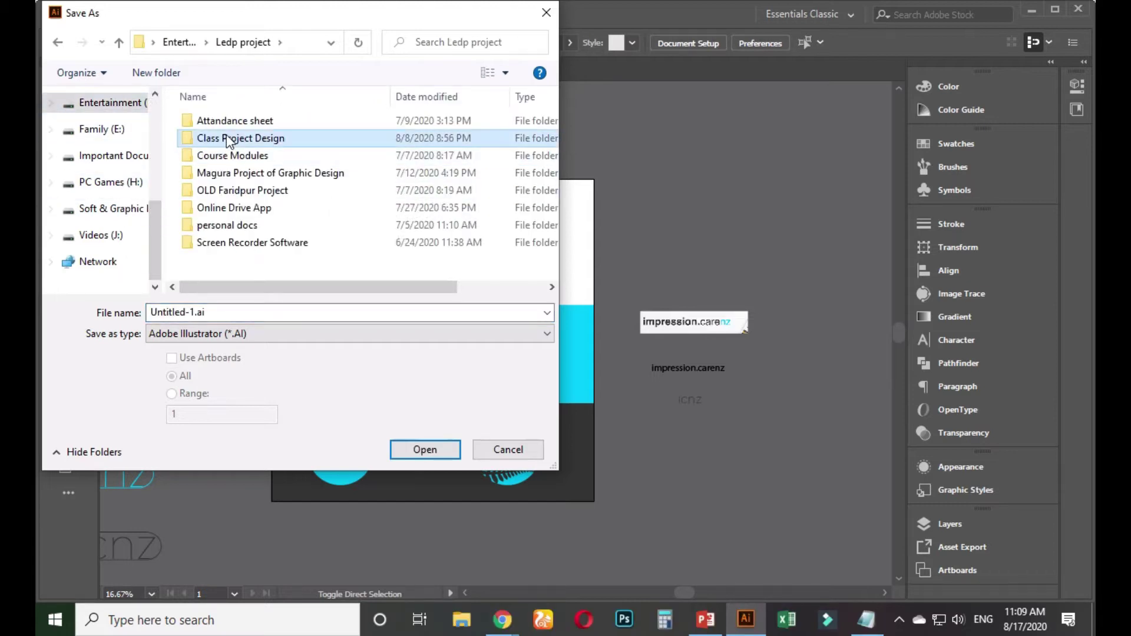
pyautogui.doubleClick(228, 141)
pyautogui.click(262, 173)
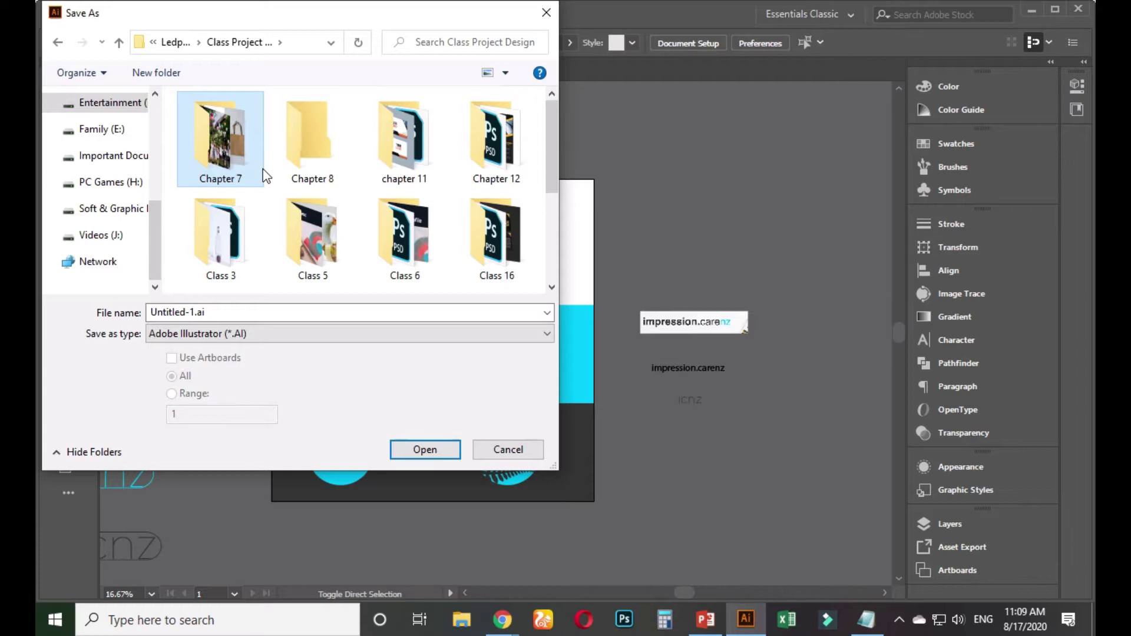
pyautogui.scroll(-3, 264, 174)
pyautogui.doubleClick(238, 246)
# Step: Create a folder named "icon contest" inside Marketplace and open it
pyautogui.click(156, 73)
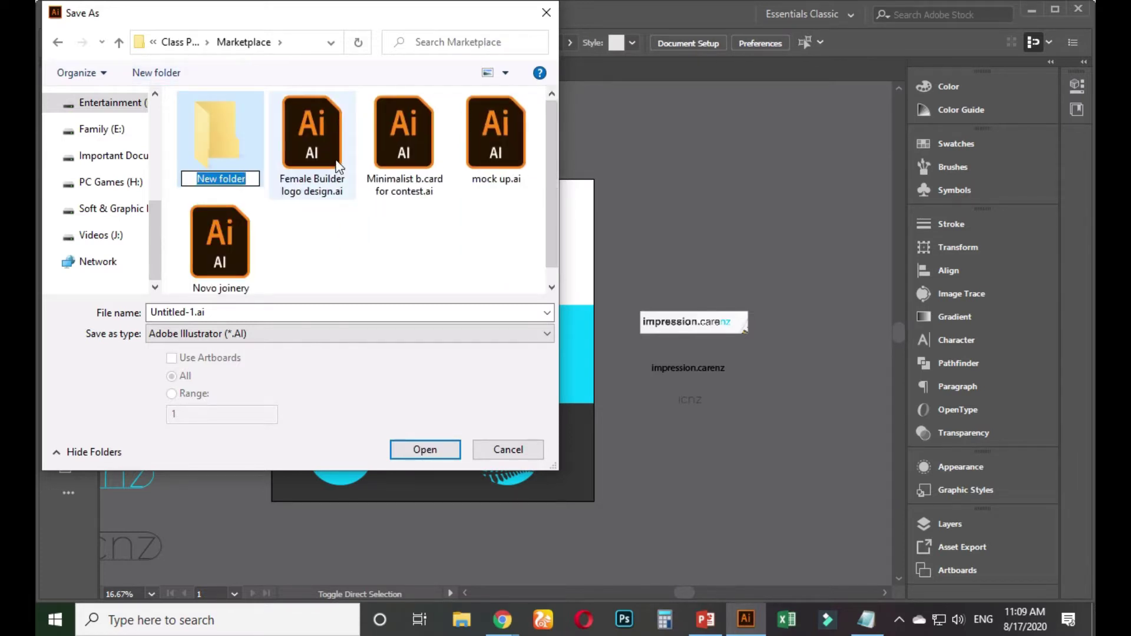
pyautogui.write('icon contest')
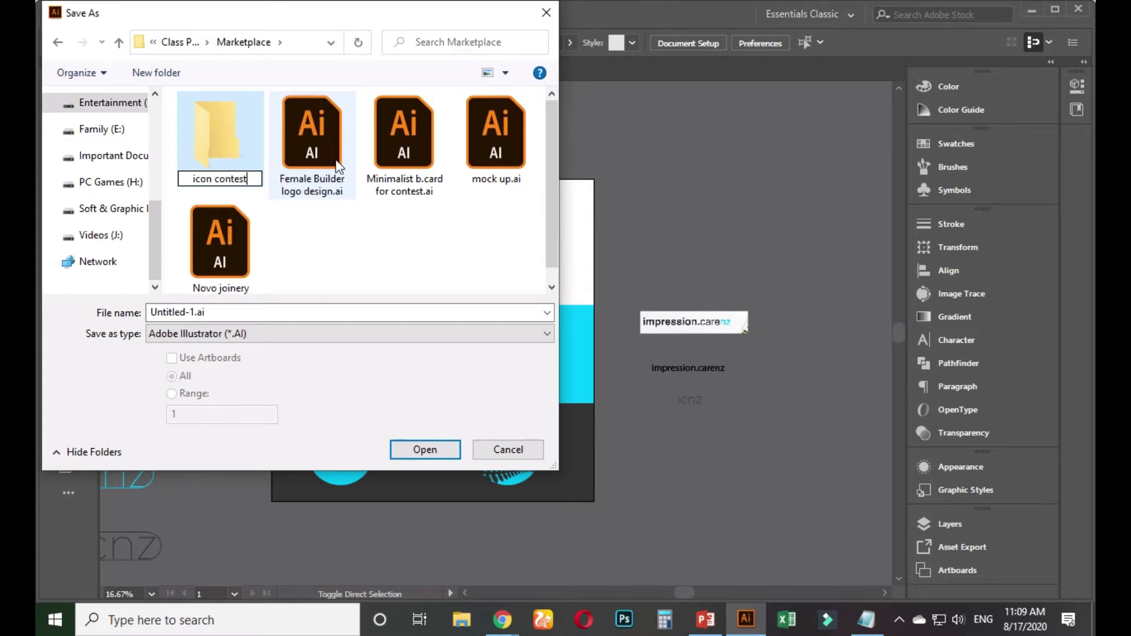
pyautogui.press('Return')
pyautogui.press('Return')
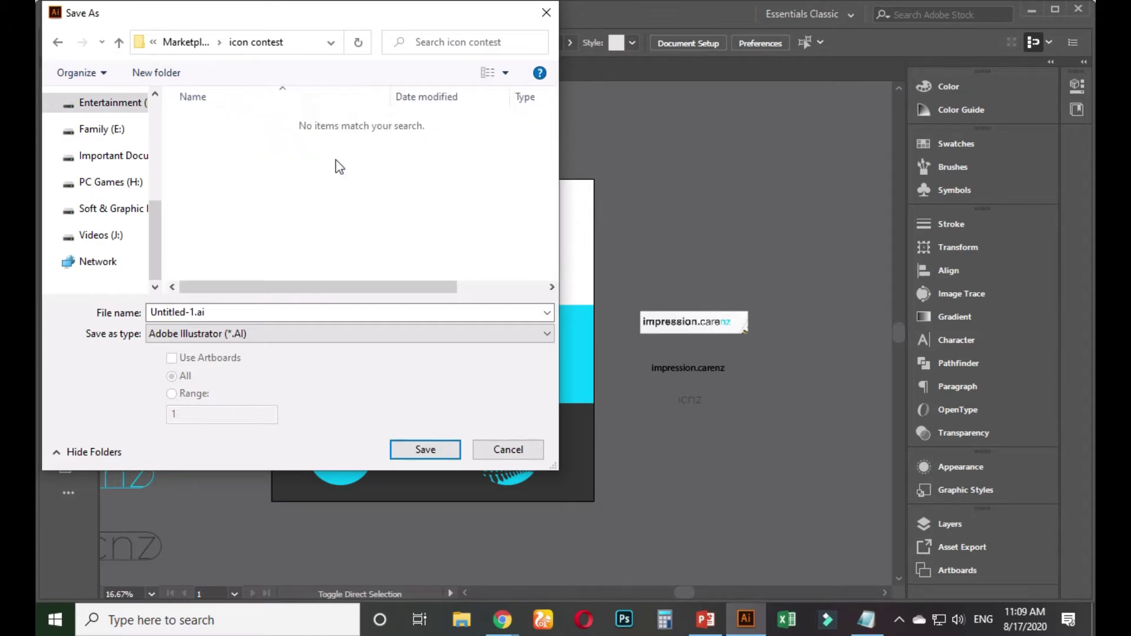
# Step: Save the document in Adobe Illustrator format as "impression care icon", accepting the default save options
pyautogui.click(265, 317)
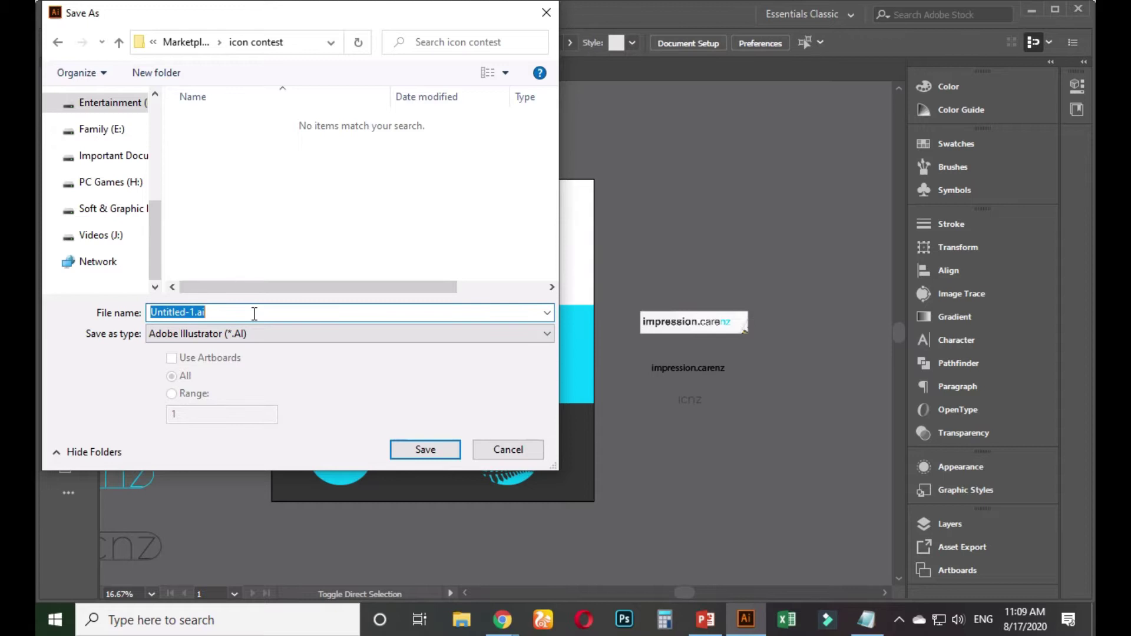
pyautogui.write('impression care icon')
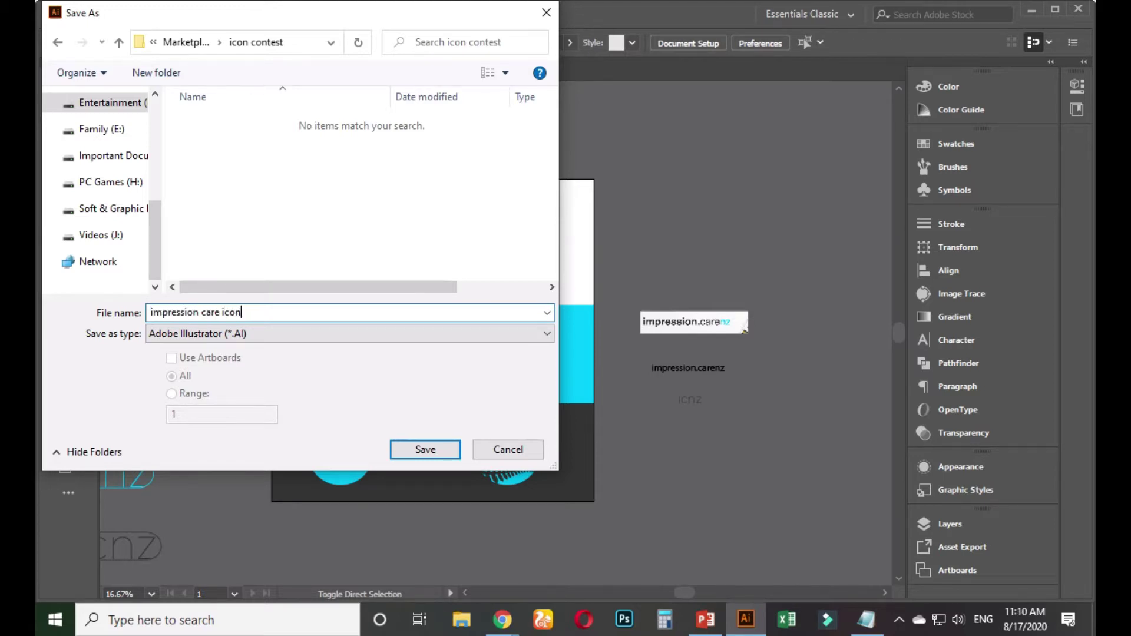
pyautogui.press('Return')
pyautogui.press('Return')
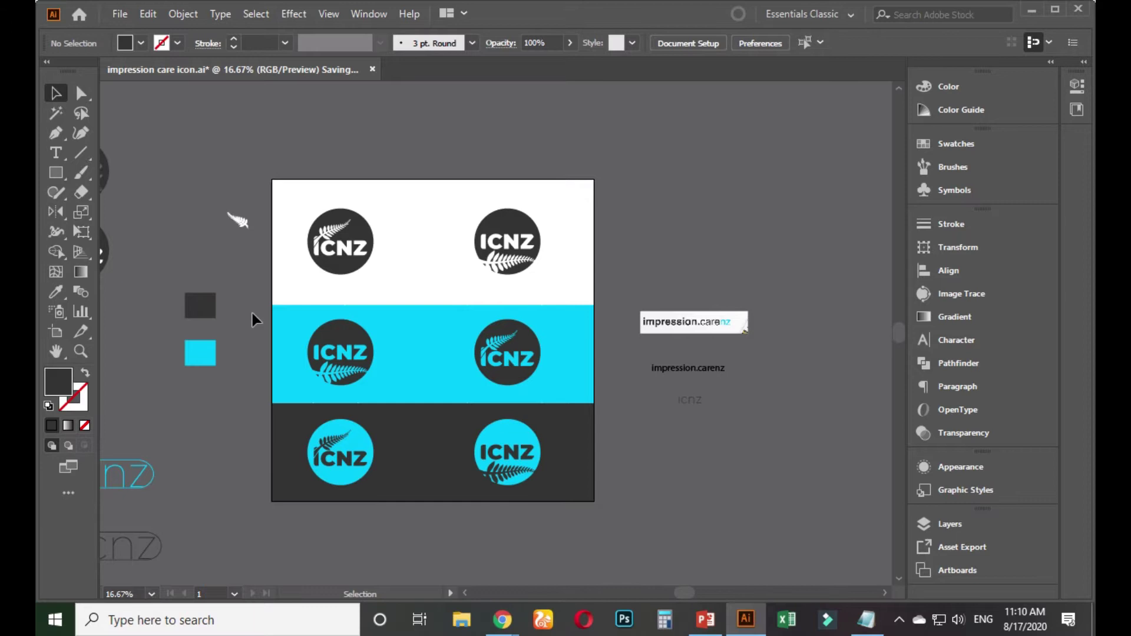
# Step: Open Save for Web, check the logos in the preview at 33.33% zoom, and proceed to saving the JPEG
pyautogui.hotkey('ctrl', 'alt', 'shift', 's')
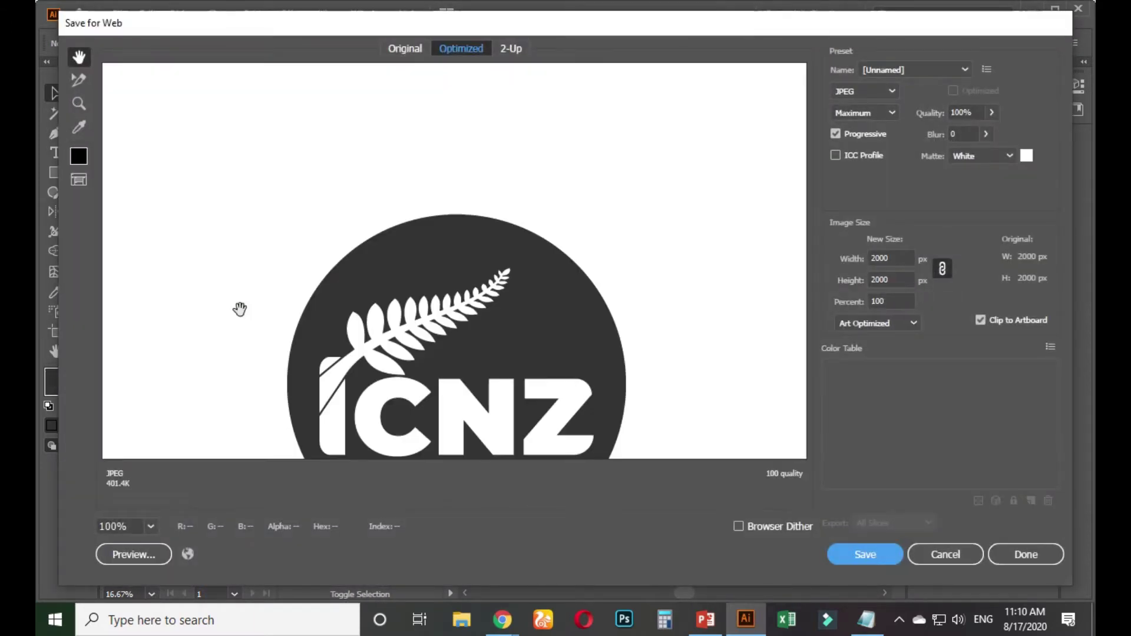
pyautogui.moveTo(571, 341); pyautogui.dragTo(619, 126)
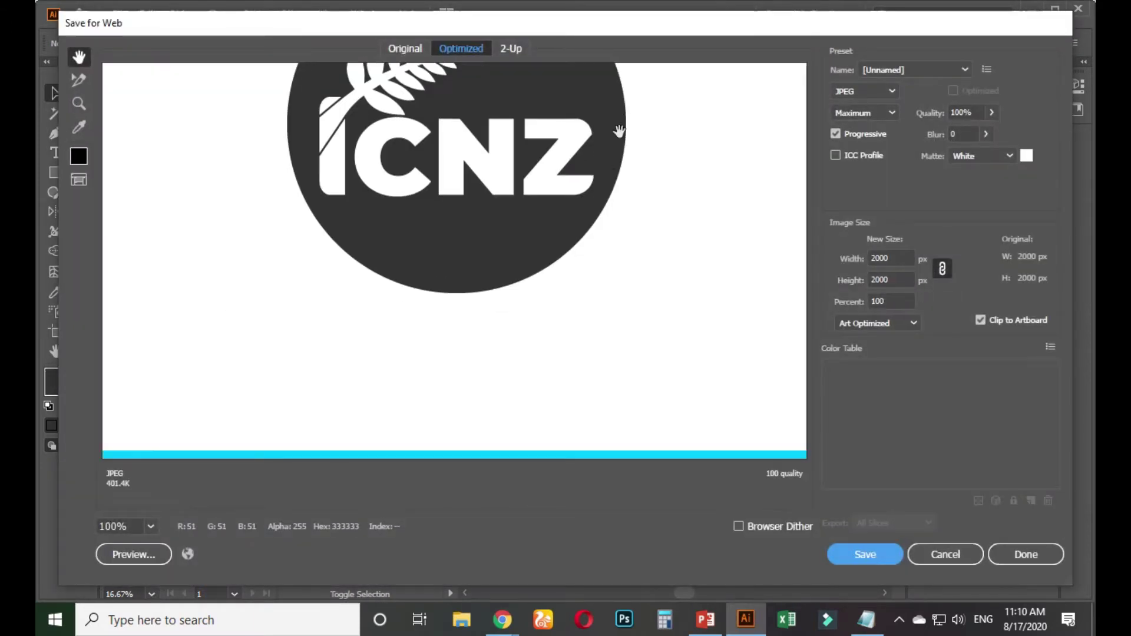
pyautogui.keyDown('ctrl'); pyautogui.keyDown('alt'); pyautogui.click(575, 207); pyautogui.keyUp('alt'); pyautogui.keyUp('ctrl')
pyautogui.keyDown('ctrl'); pyautogui.keyDown('alt'); pyautogui.click(572, 206); pyautogui.keyUp('alt'); pyautogui.keyUp('ctrl')
pyautogui.keyDown('ctrl'); pyautogui.keyDown('alt'); pyautogui.click(573, 206); pyautogui.keyUp('alt'); pyautogui.keyUp('ctrl')
pyautogui.press('Return')
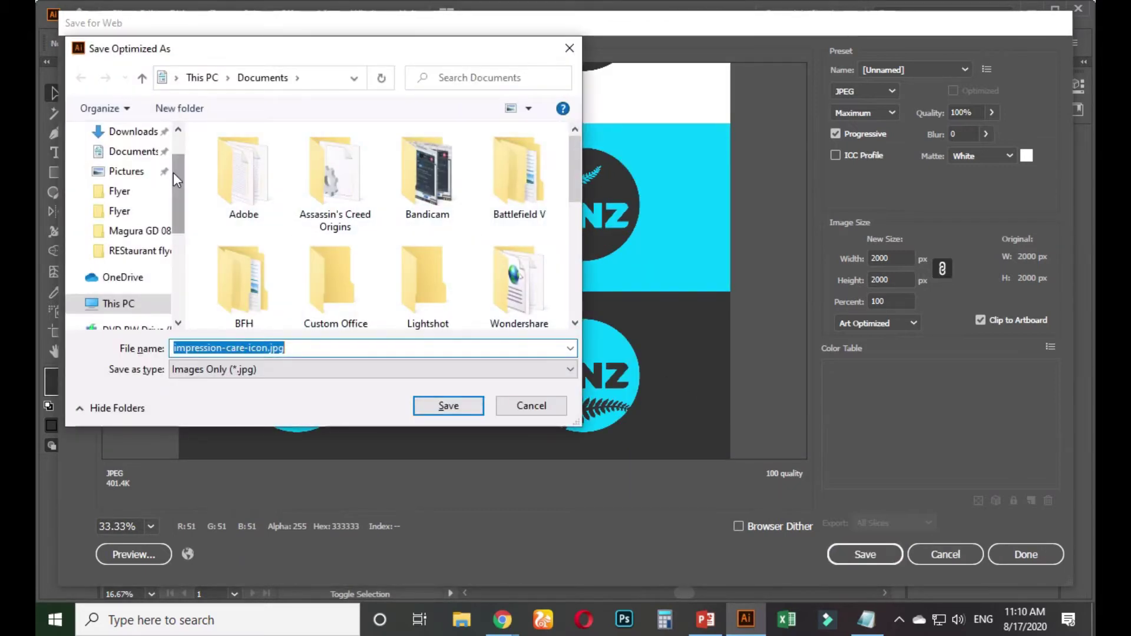
# Step: Save the export as impression-care-icon.jpg under Ledp project > Class Project Design > Marketplace
pyautogui.click(154, 235)
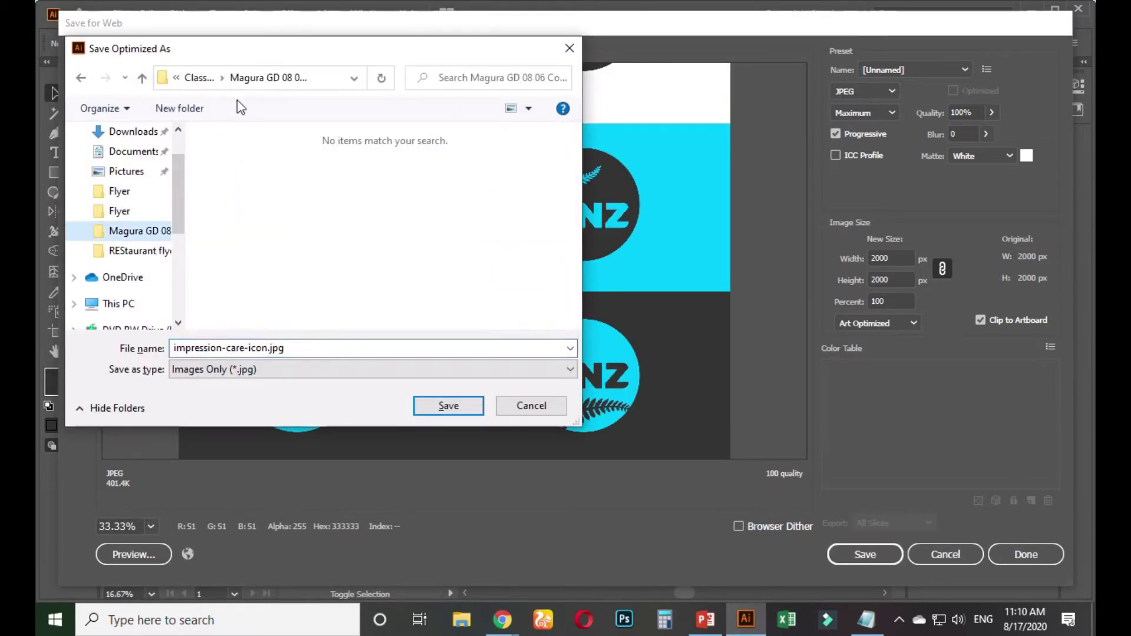
pyautogui.click(200, 77)
pyautogui.click(201, 78)
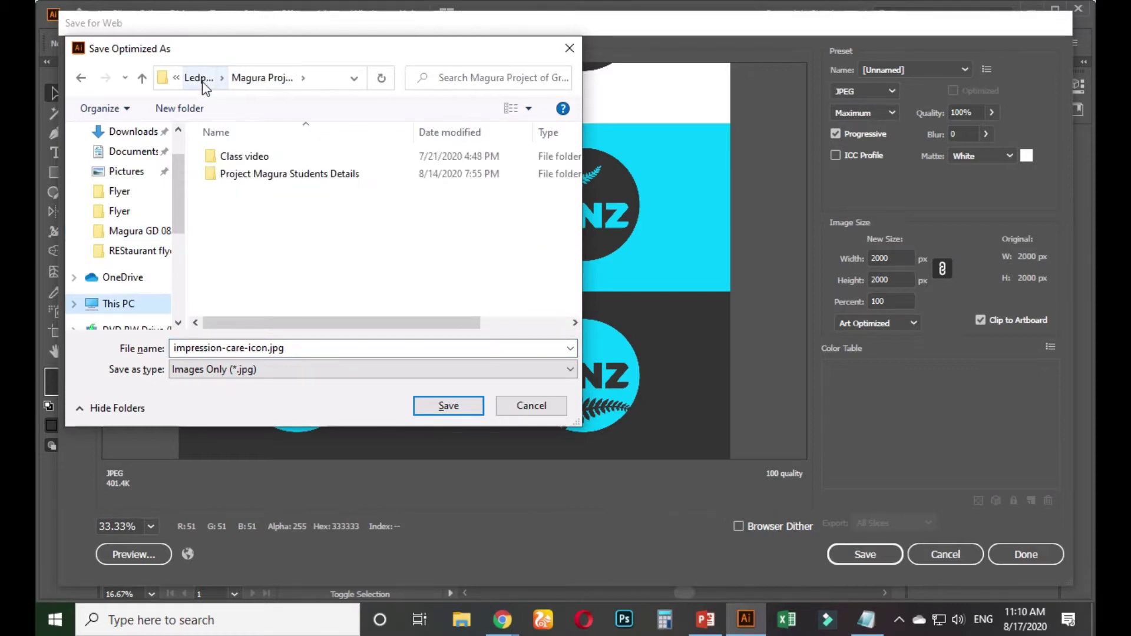
pyautogui.click(199, 78)
pyautogui.doubleClick(252, 176)
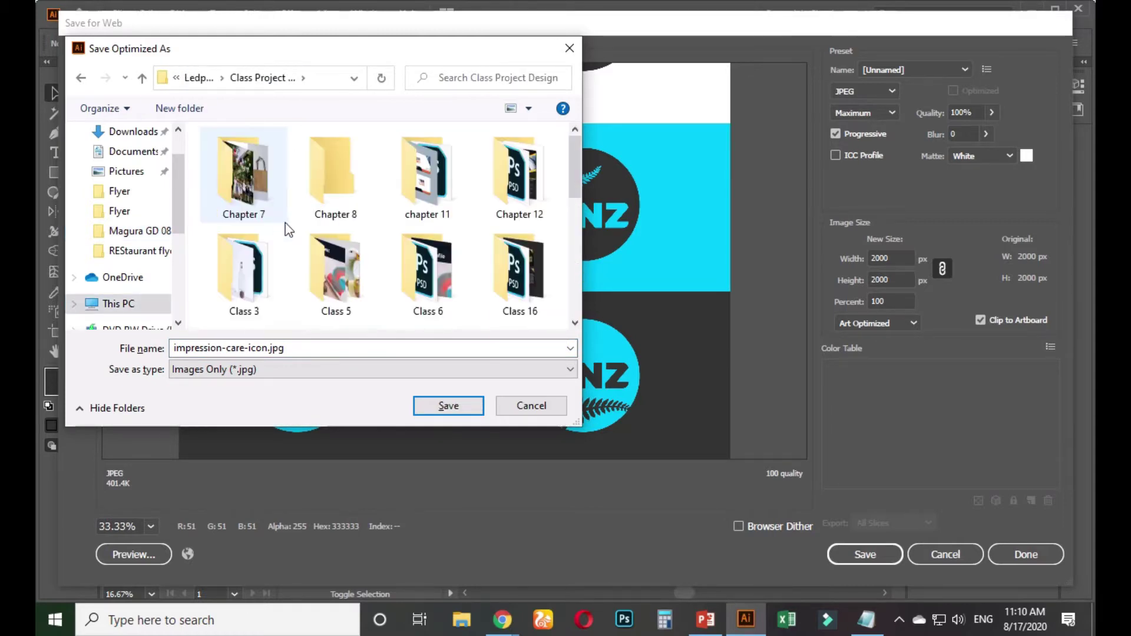
pyautogui.click(315, 222)
pyautogui.doubleClick(317, 224)
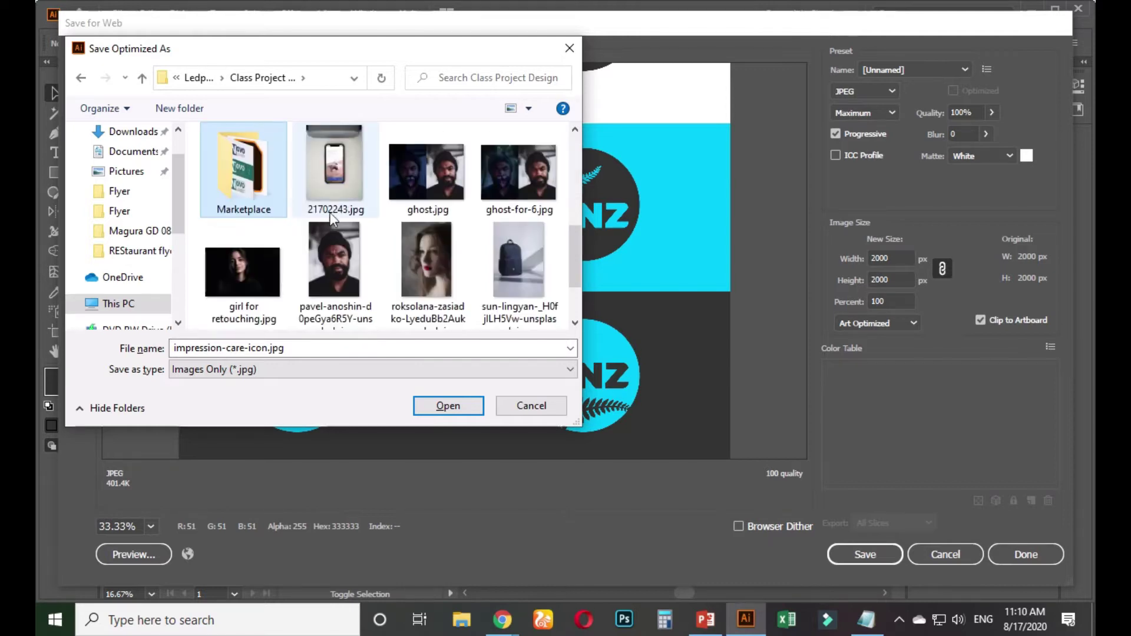
pyautogui.doubleClick(241, 167)
pyautogui.doubleClick(248, 173)
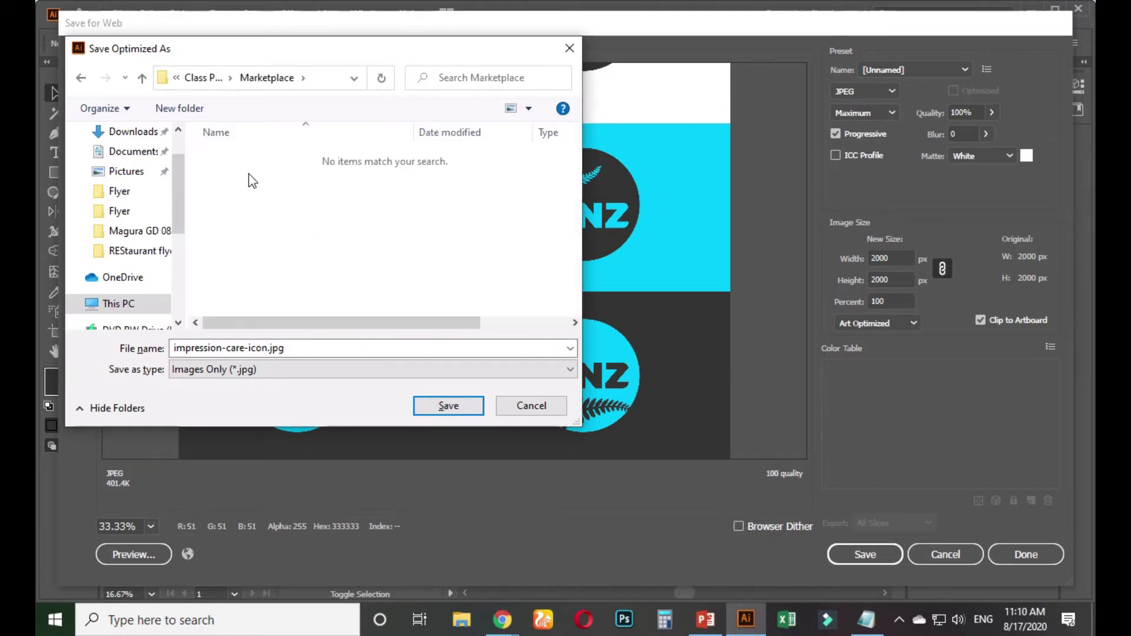
pyautogui.click(313, 344)
pyautogui.press('Return')
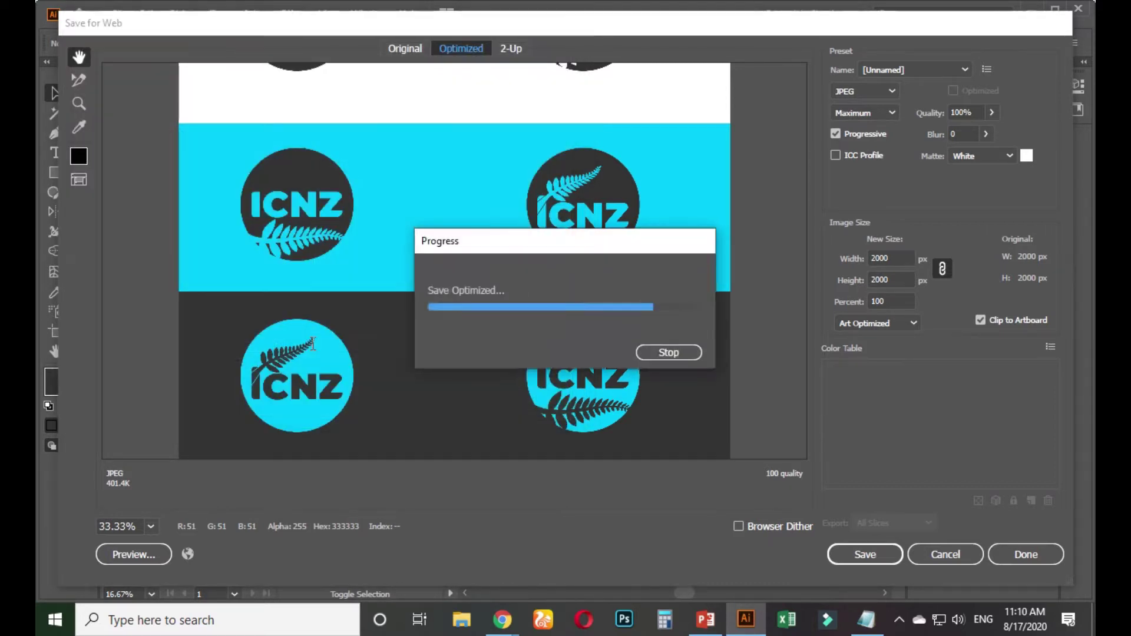
# Step: Switch to Chrome and show the heading area of the Freelancer contest page "Create an ICON!!!"
pyautogui.moveTo(507, 624)
pyautogui.click(450, 565)
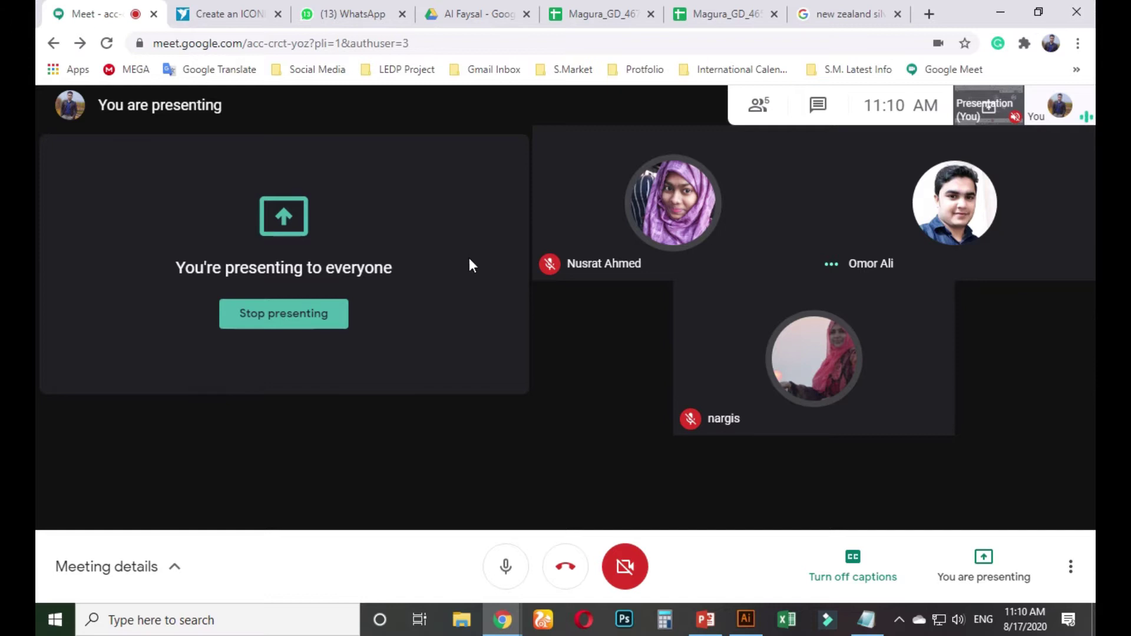
pyautogui.moveTo(537, 178)
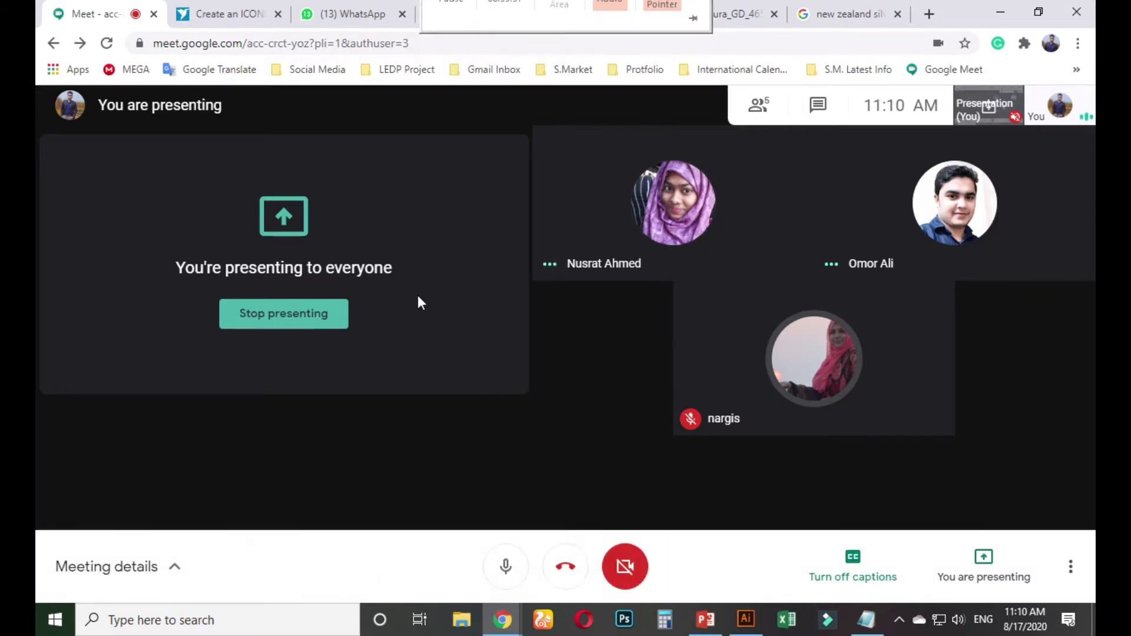
pyautogui.click(229, 22)
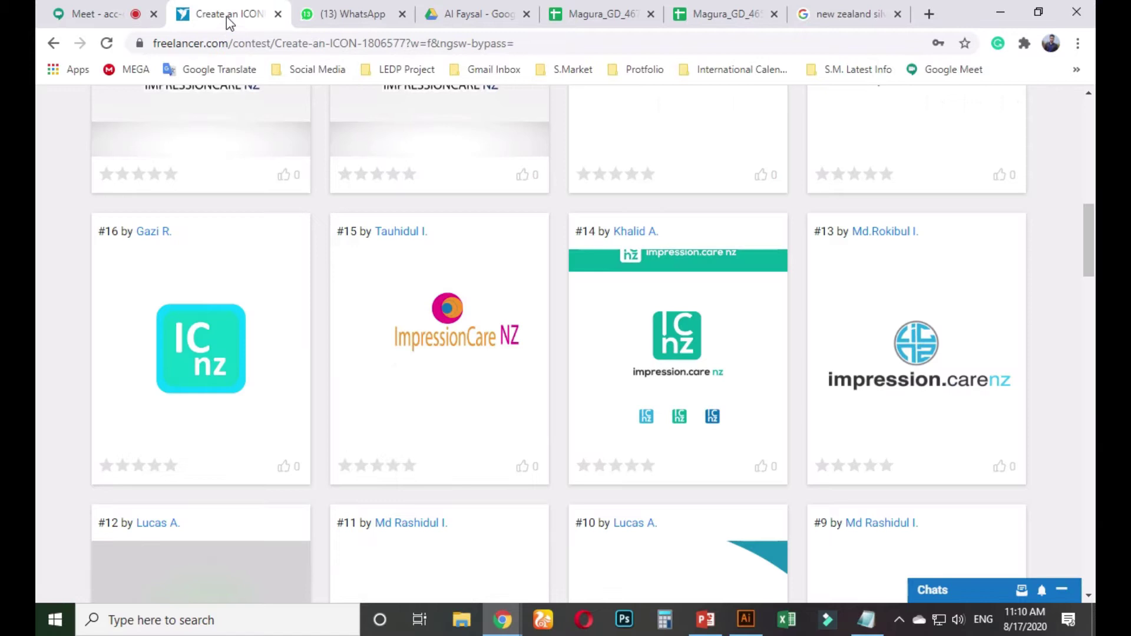
pyautogui.moveTo(428, 3)
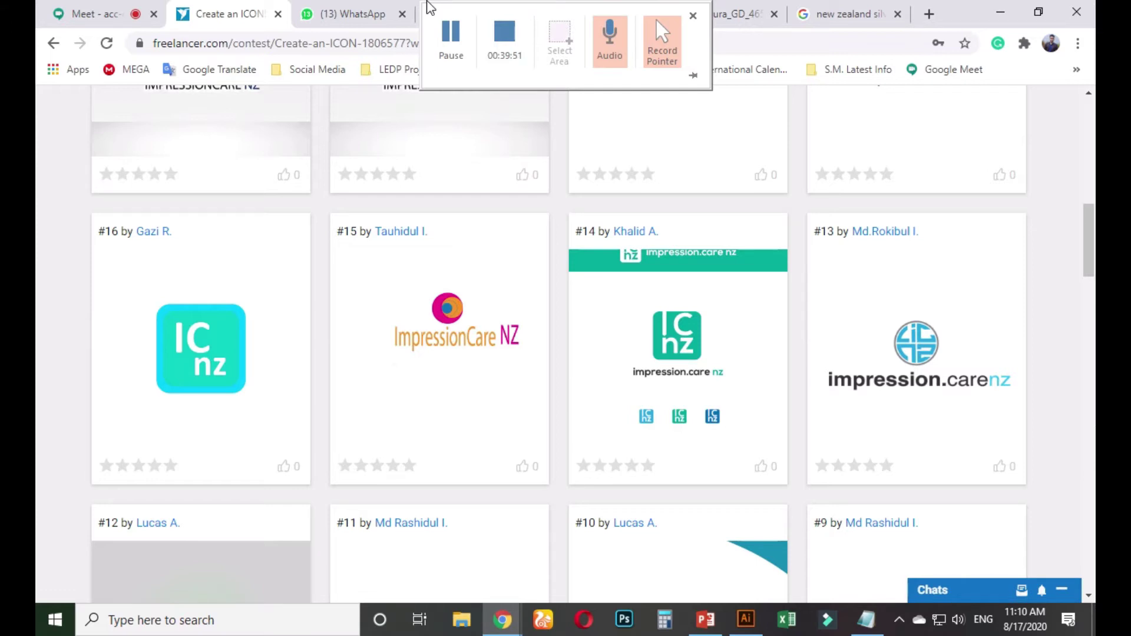
pyautogui.scroll(12, 642, 404)
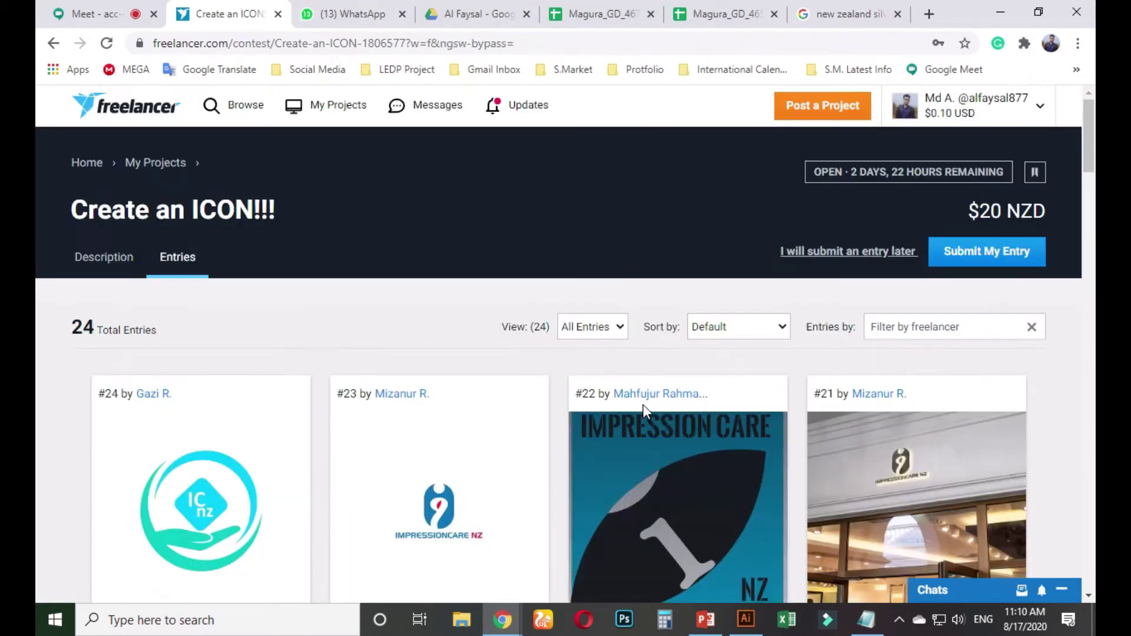
# Step: Notify the contest holder that an entry will be submitted later, dismiss the notice, and open the entry submission form
pyautogui.click(882, 256)
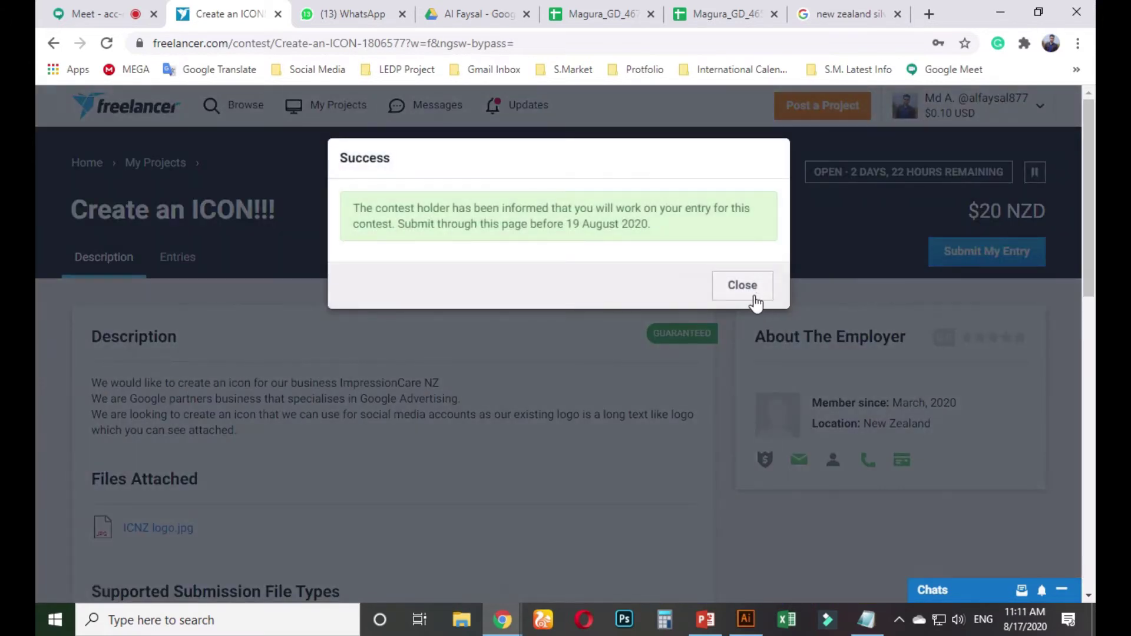
pyautogui.click(751, 292)
pyautogui.click(964, 262)
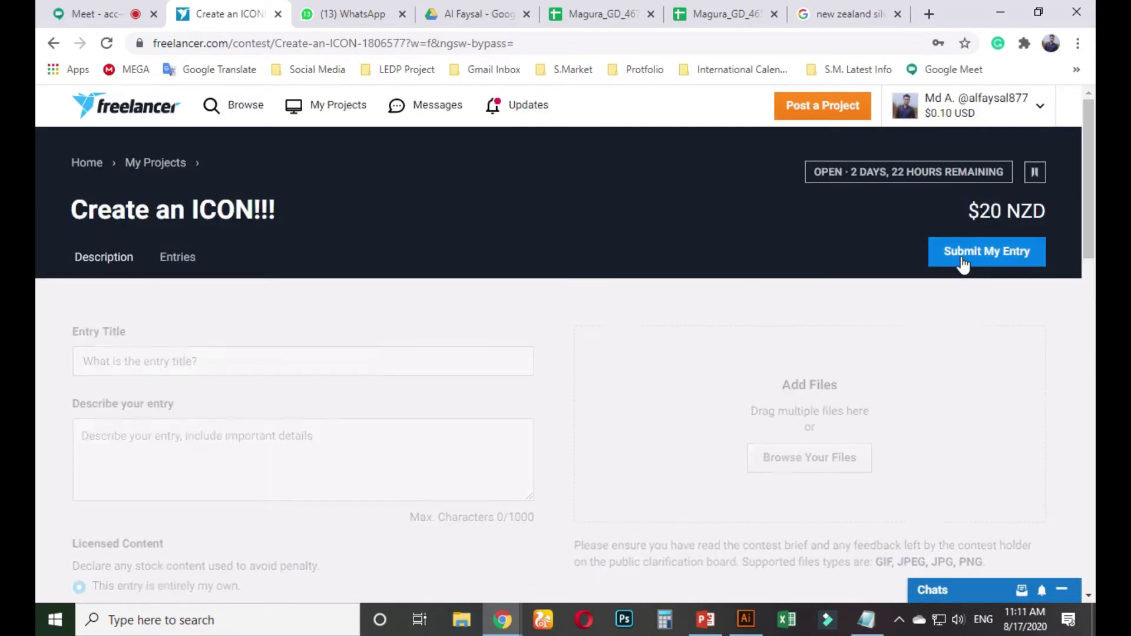
pyautogui.scroll(-3, 261, 351)
pyautogui.scroll(2, 261, 354)
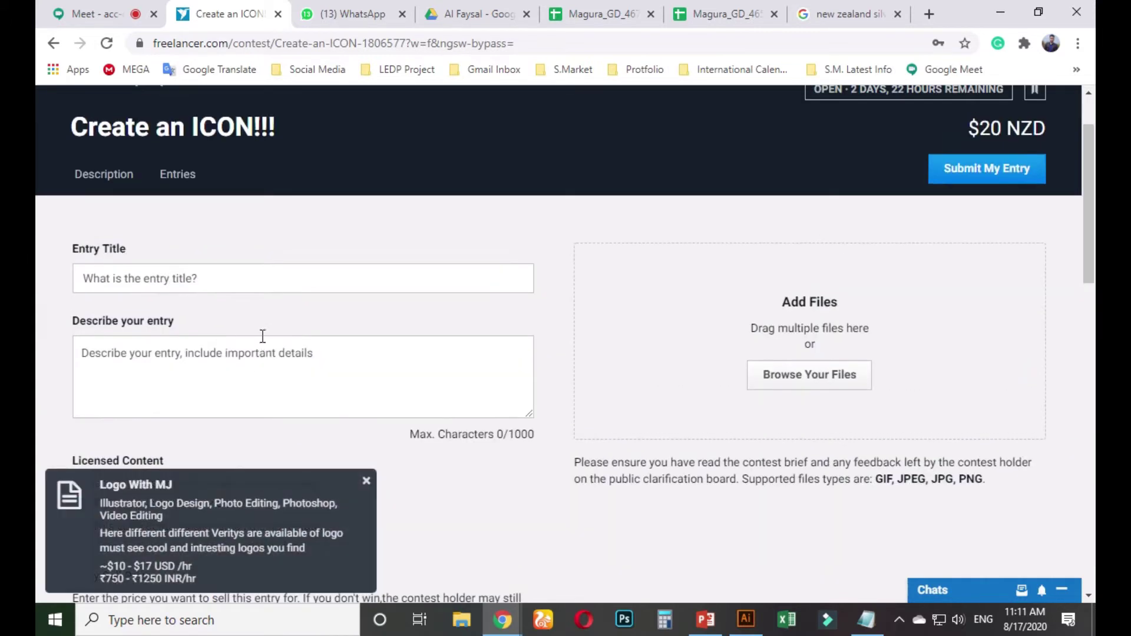
# Step: Enter "Icon for impression.carenz" as the entry title and select the whole title text
pyautogui.click(227, 281)
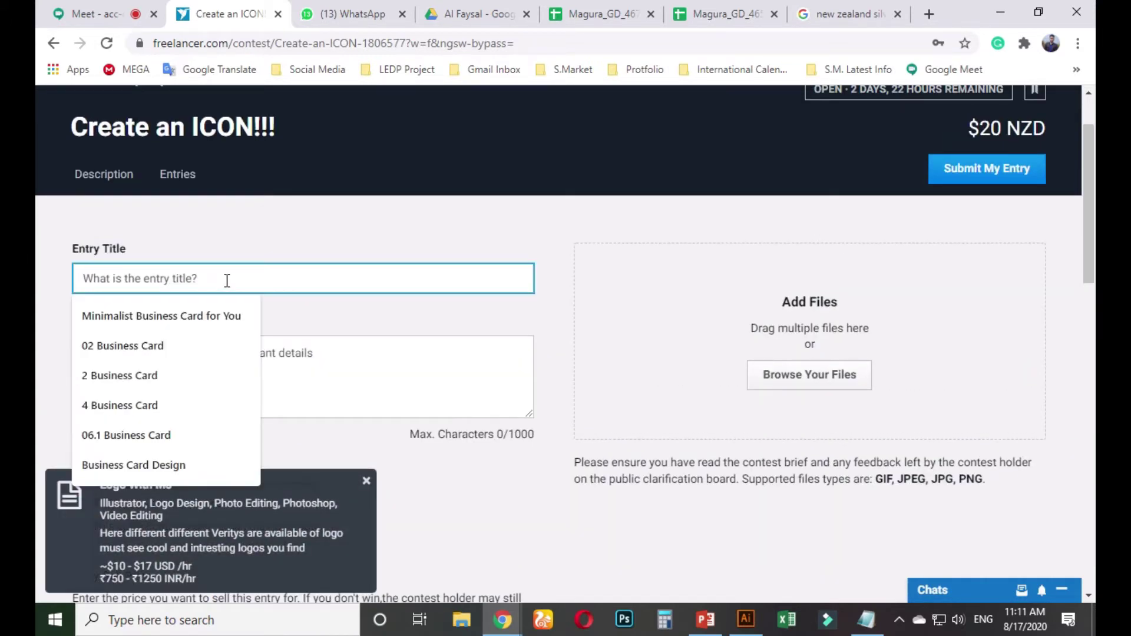
pyautogui.write('Icon')
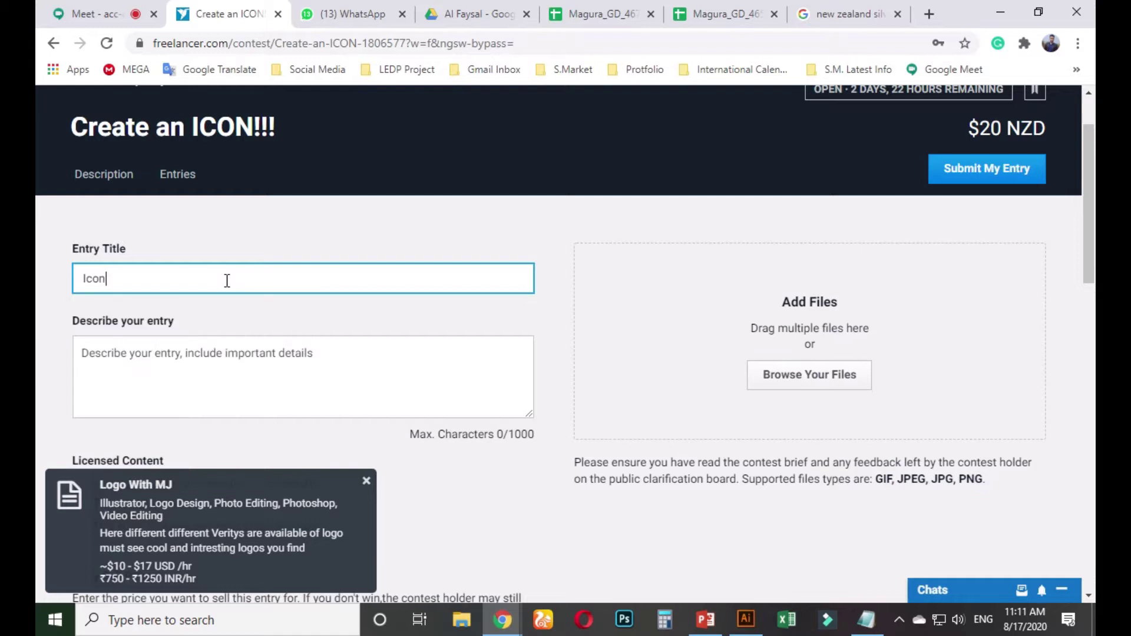
pyautogui.write(' fo You')
pyautogui.write(' your ')
pyautogui.write('Logo')
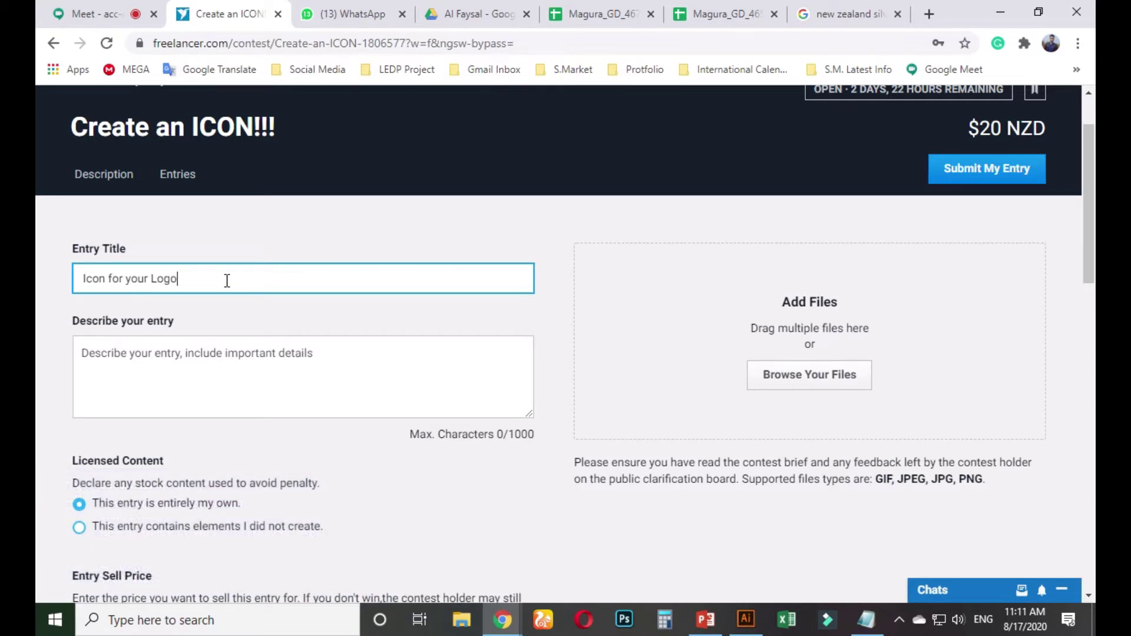
pyautogui.press('BackSpace')
pyautogui.press('BackSpace')
pyautogui.press('BackSpace')
pyautogui.press('BackSpace')
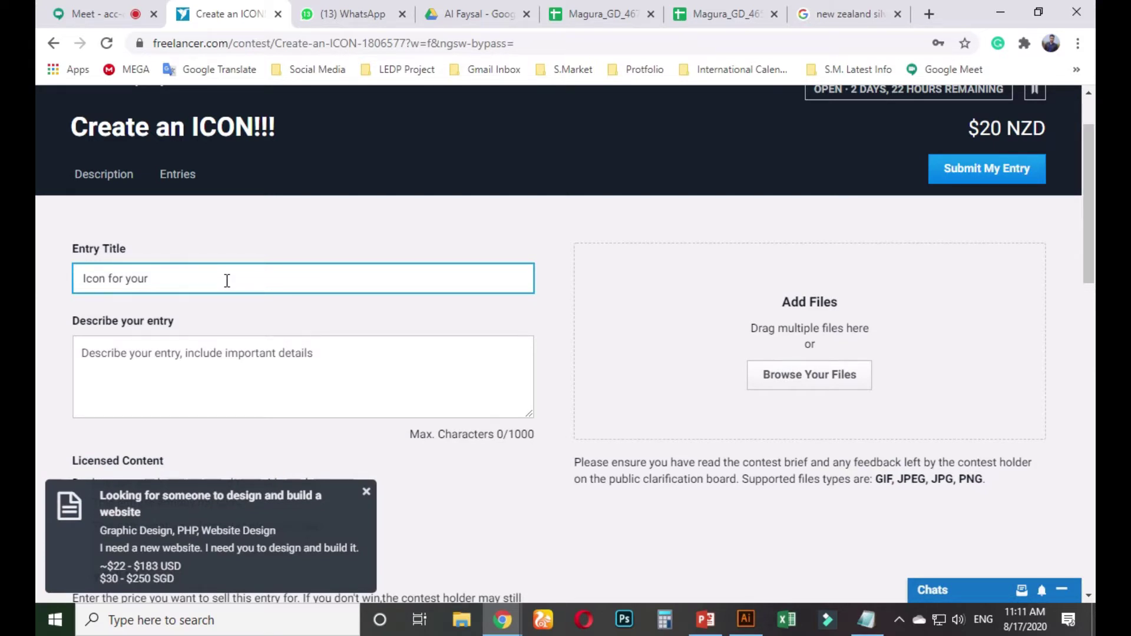
pyautogui.write('impression.carenz')
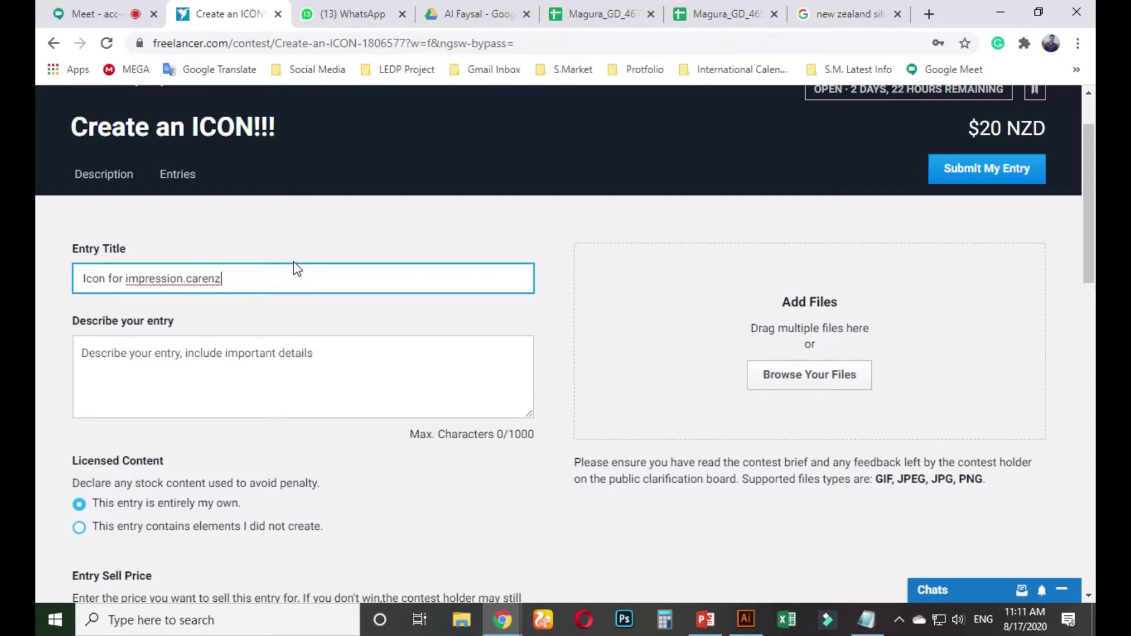
pyautogui.hotkey('ctrl', 'a')
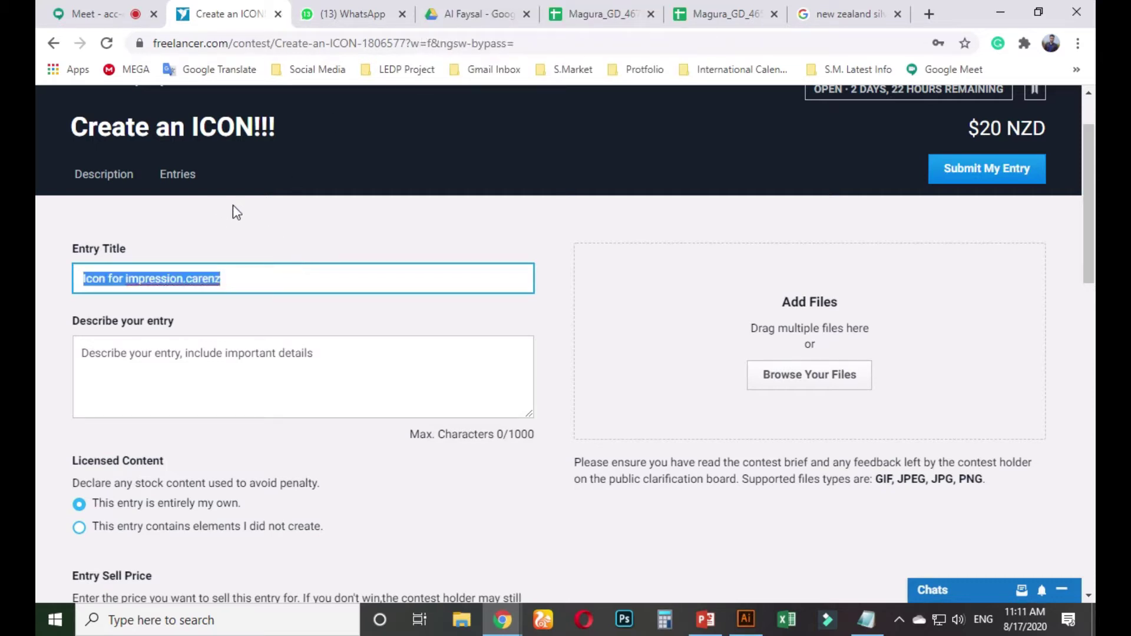
# Step: Copy the business name "ImpressionCare NZ" from the contest description
pyautogui.click(116, 178)
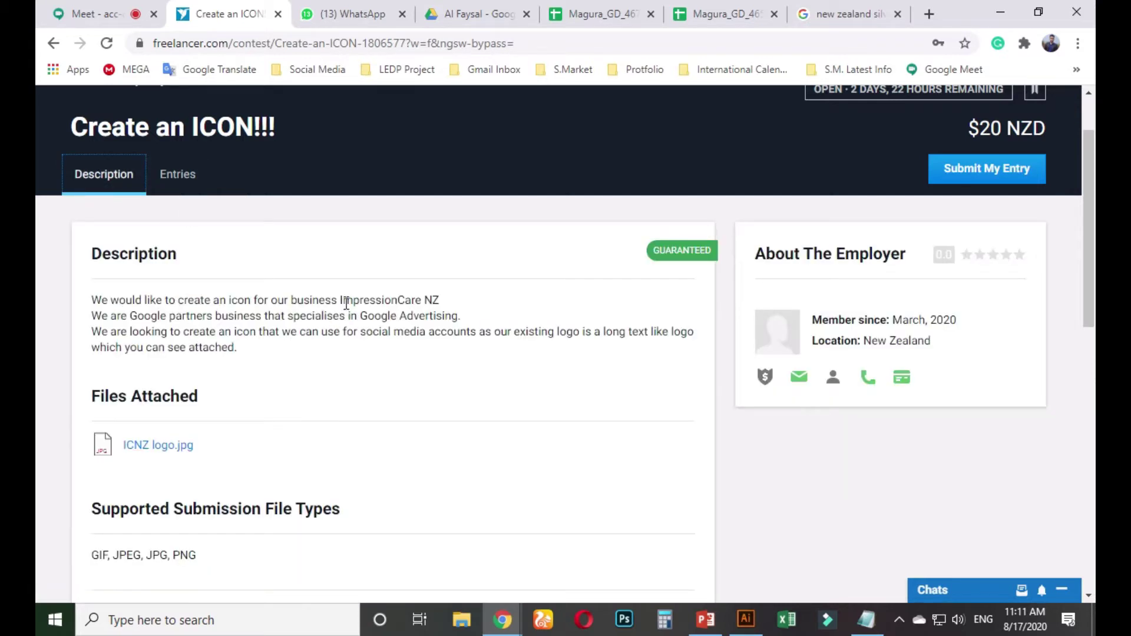
pyautogui.moveTo(339, 301); pyautogui.dragTo(442, 305)
pyautogui.hotkey('ctrl', 'c')
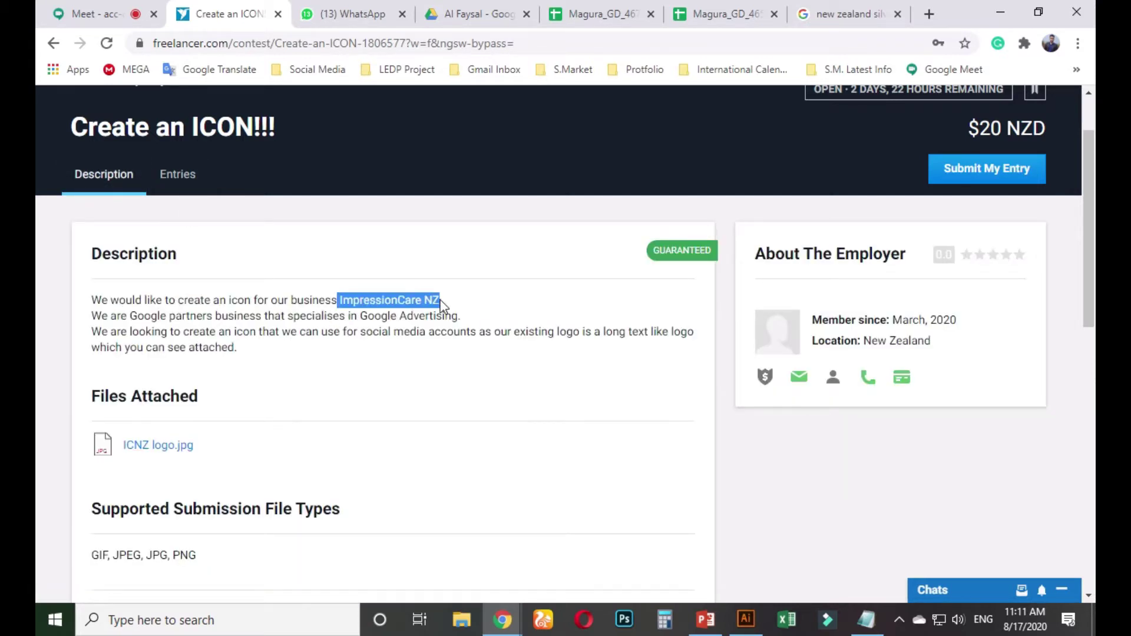
# Step: Return to the entry submission form and replace the entry title with "Icon for ImpressionCare NZ"
pyautogui.click(183, 177)
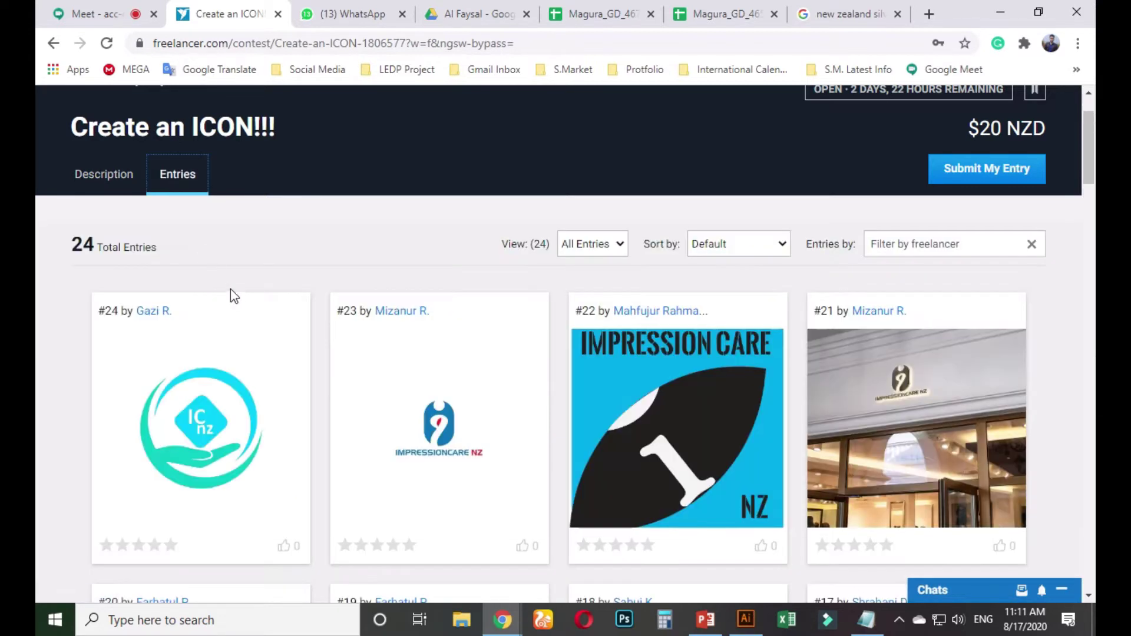
pyautogui.click(103, 173)
pyautogui.click(996, 177)
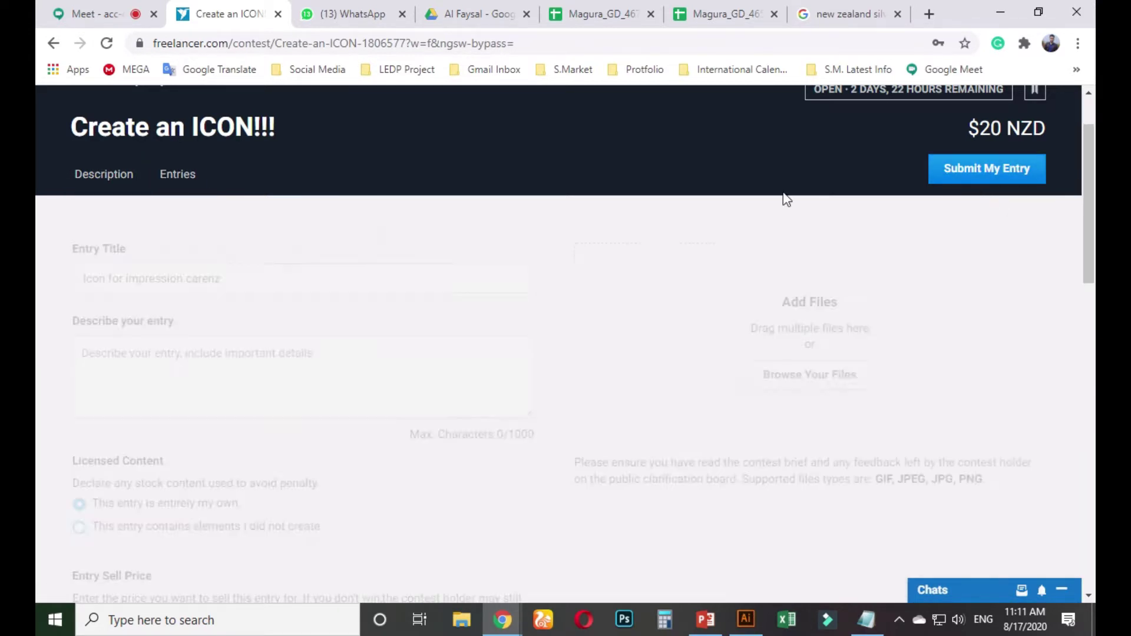
pyautogui.click(239, 281)
pyautogui.hotkey('ctrl', 'a')
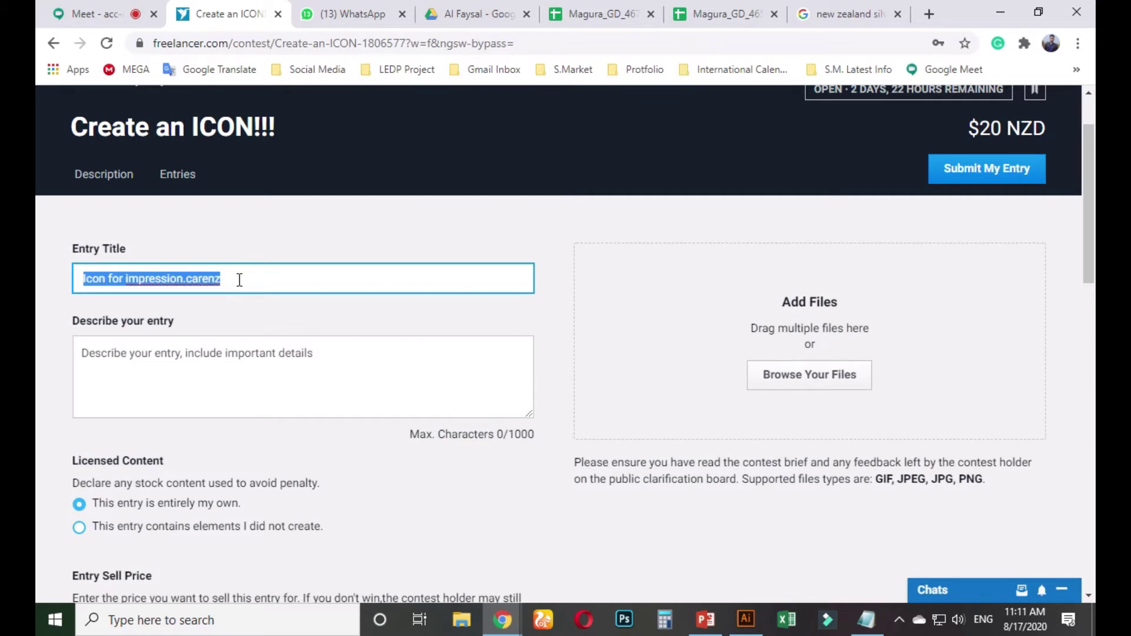
pyautogui.hotkey('ctrl', 'v')
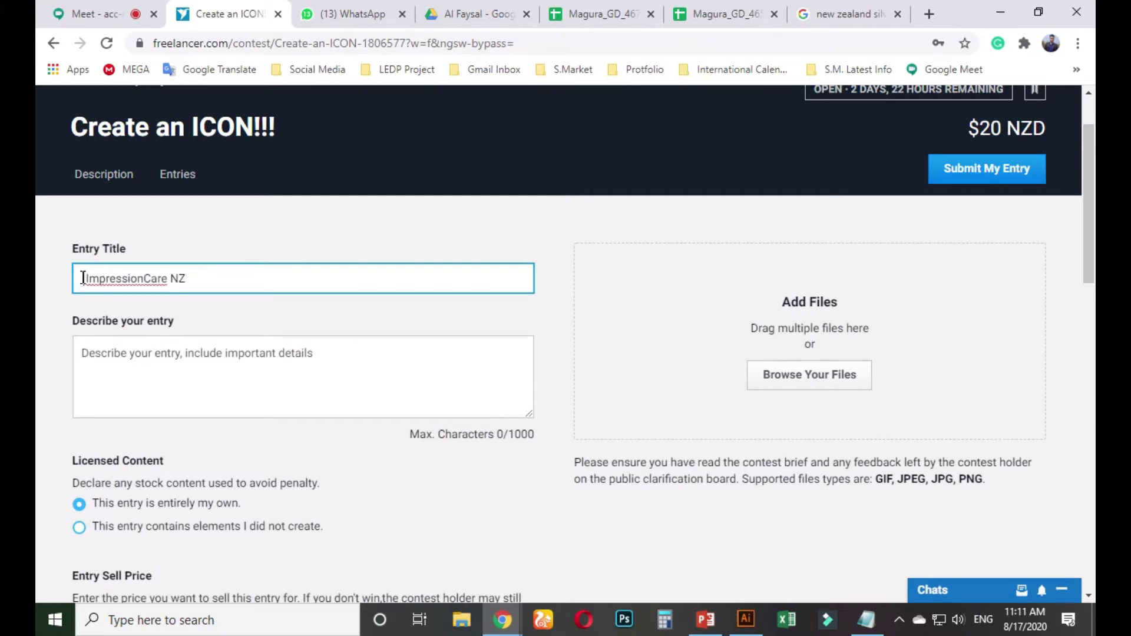
pyautogui.write('Icon for')
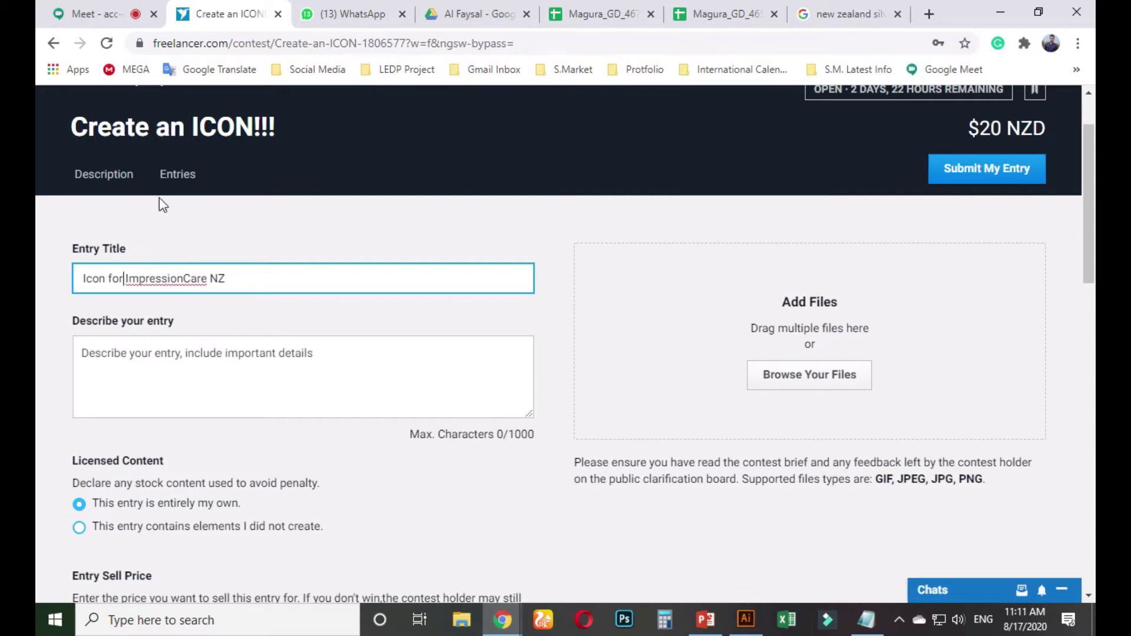
# Step: Describe the entry as "Hi! This is my first entry. Hope you like this simple icon. This is fully editable and customizable."
pyautogui.click(180, 351)
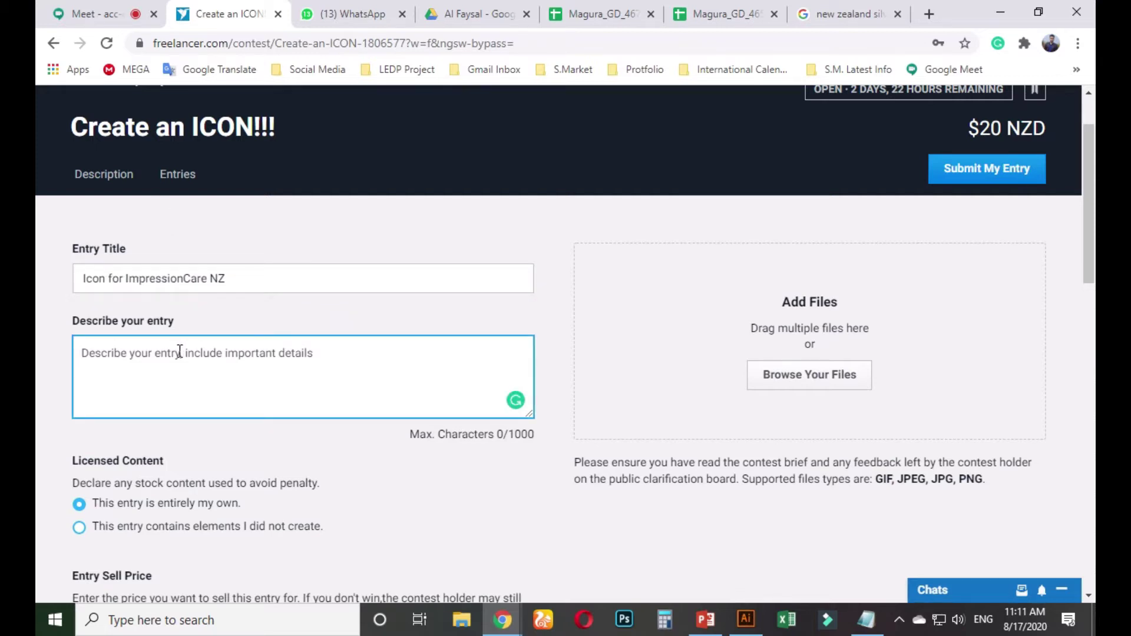
pyautogui.write('Hi! This is my first entry. H')
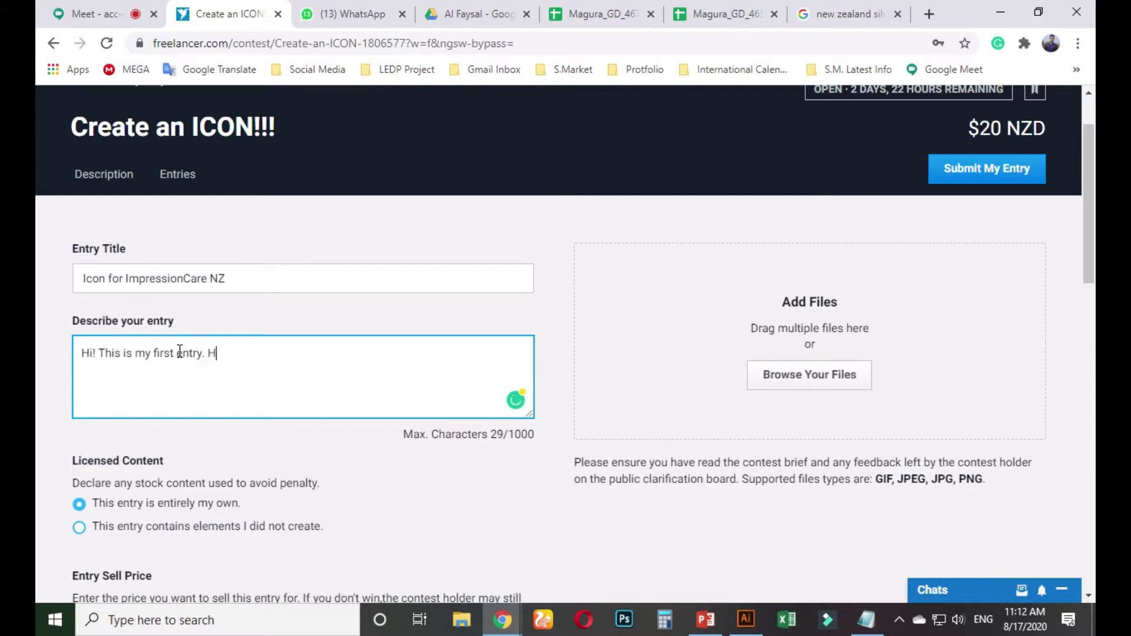
pyautogui.write('ope you like this')
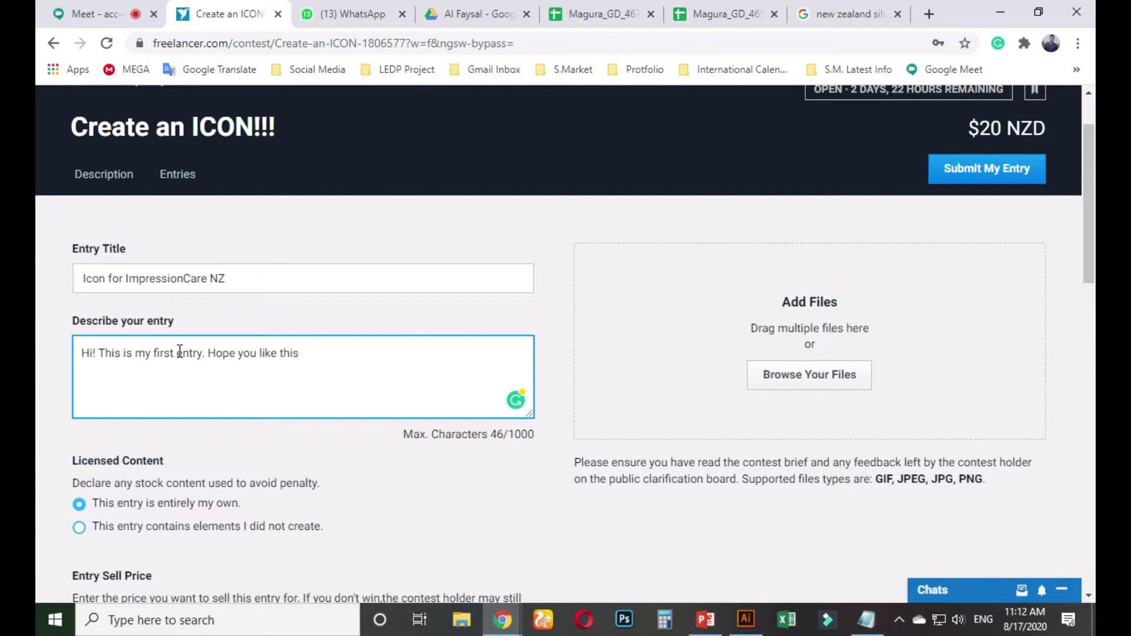
pyautogui.write(' simple icon')
pyautogui.write('. If you')
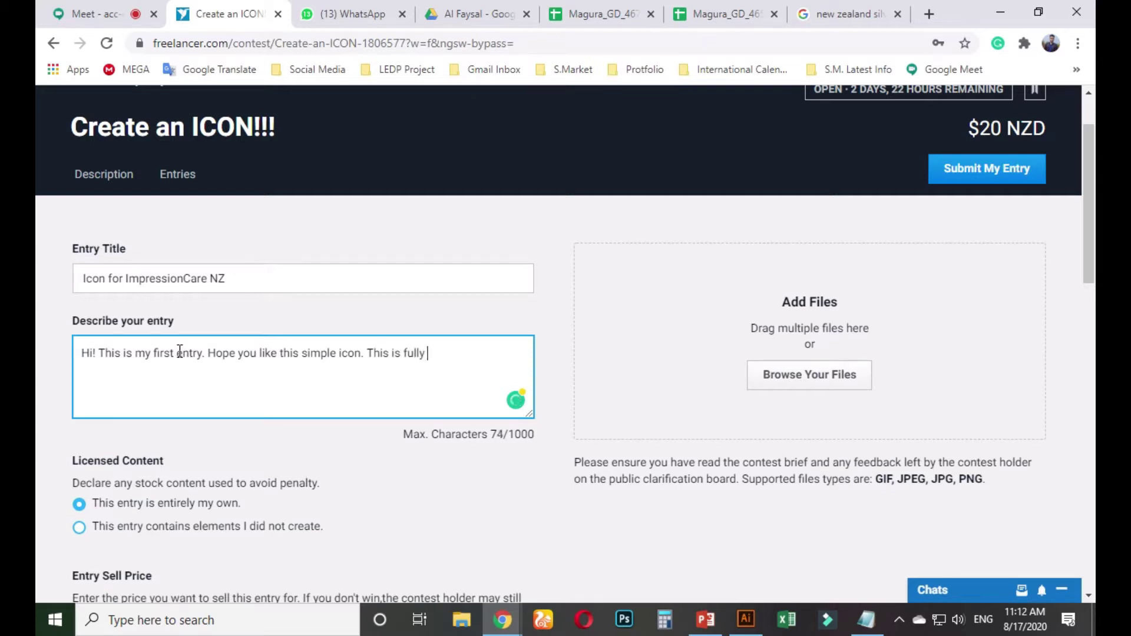
pyautogui.write('and custom')
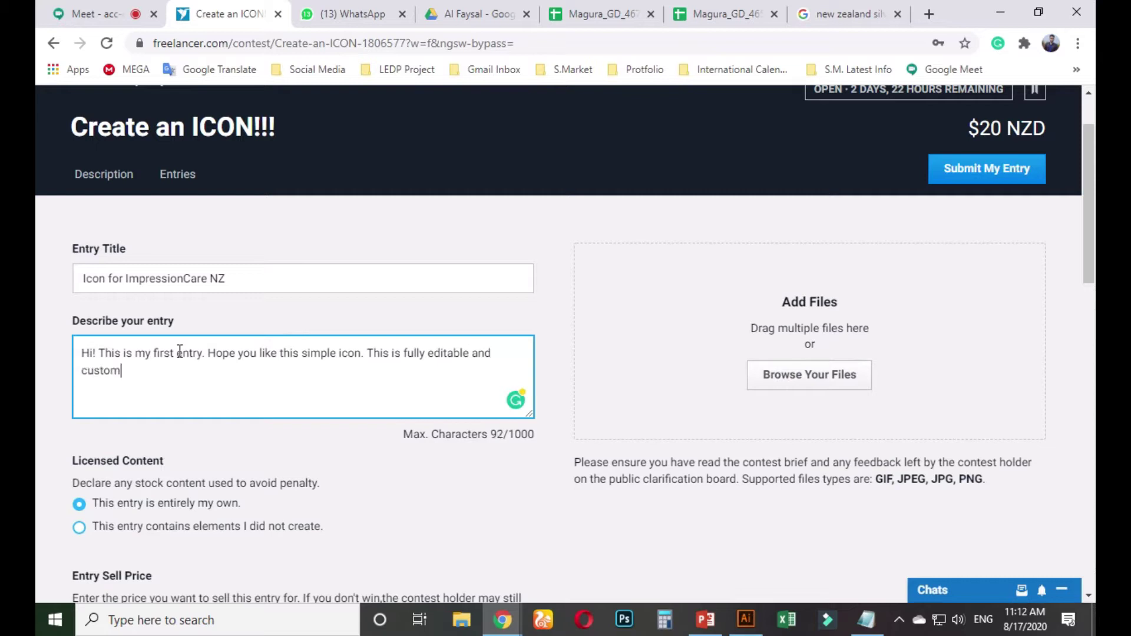
pyautogui.write('izable.')
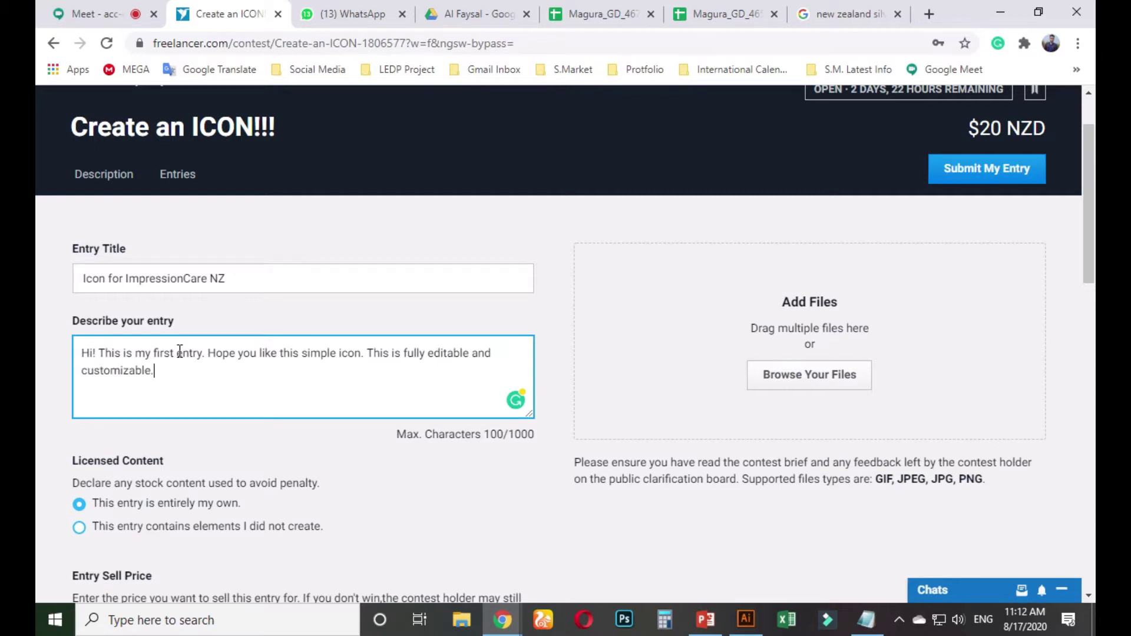
# Step: Add "If you will need any changes then inbox me. Thank you. Have a nice day." to the end of the entry description
pyautogui.write(' If your will need anc')
pyautogui.write('changes th')
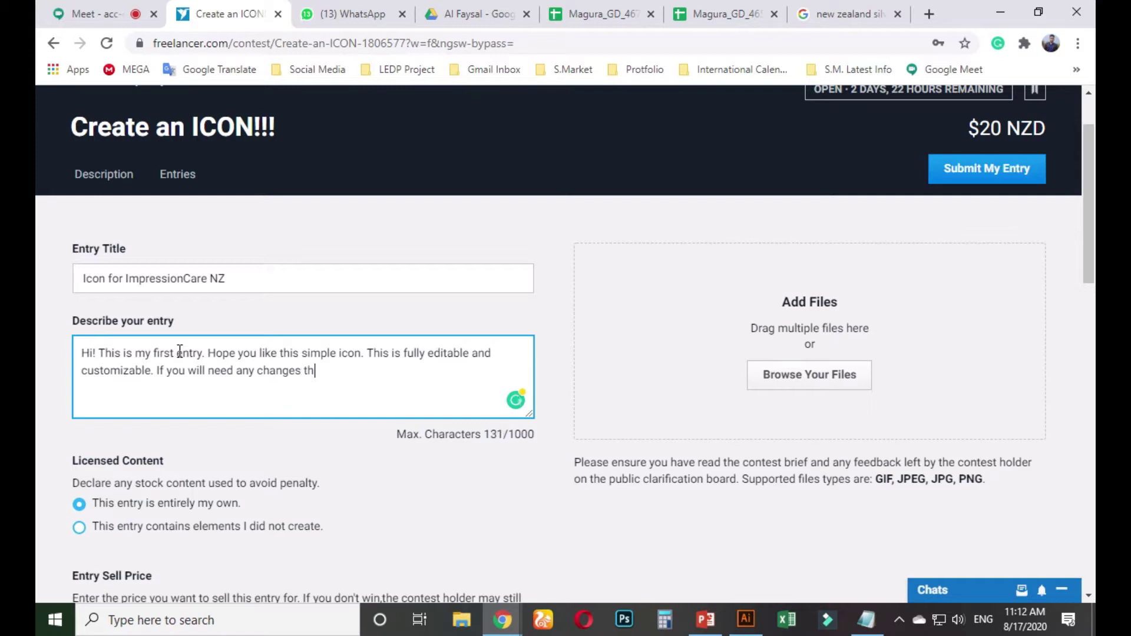
pyautogui.write('en inbox me. than')
pyautogui.press('BackSpace')
pyautogui.press('BackSpace')
pyautogui.press('BackSpace')
pyautogui.press('BackSpace')
pyautogui.write('hank you. H')
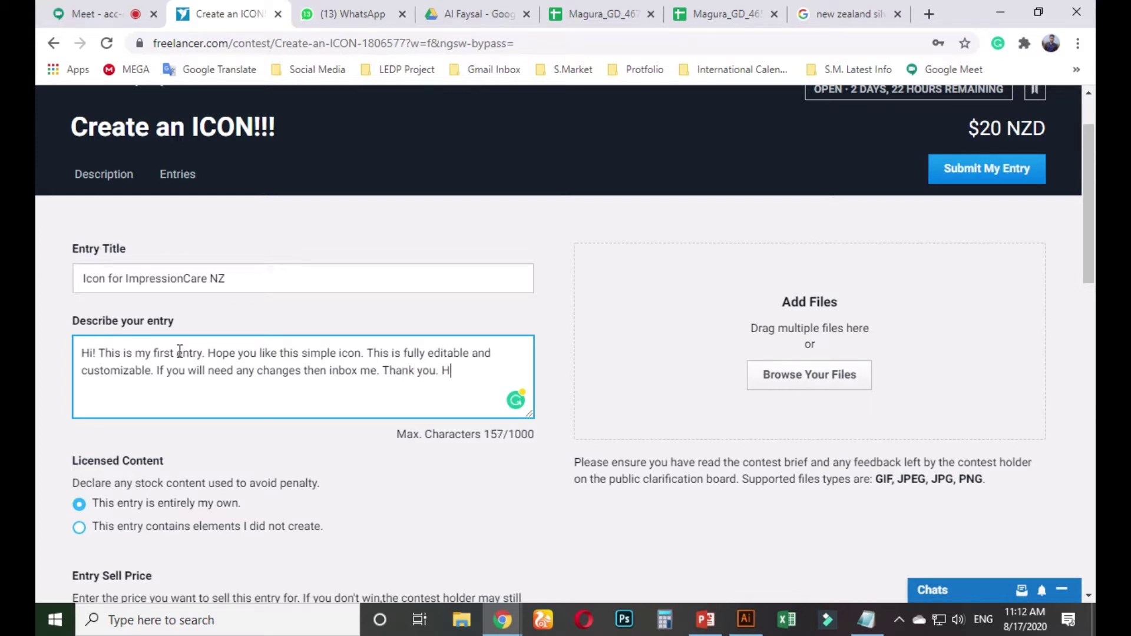
pyautogui.write('e day!')
pyautogui.press('BackSpace')
pyautogui.press('BackSpace')
pyautogui.write('y.')
# Step: Browse for the entry's file and open Ledp project > Class Project Design on the Entertainment (I:) drive
pyautogui.scroll(-3, 193, 344)
pyautogui.click(795, 215)
pyautogui.moveTo(339, 282); pyautogui.dragTo(338, 342)
pyautogui.click(297, 342)
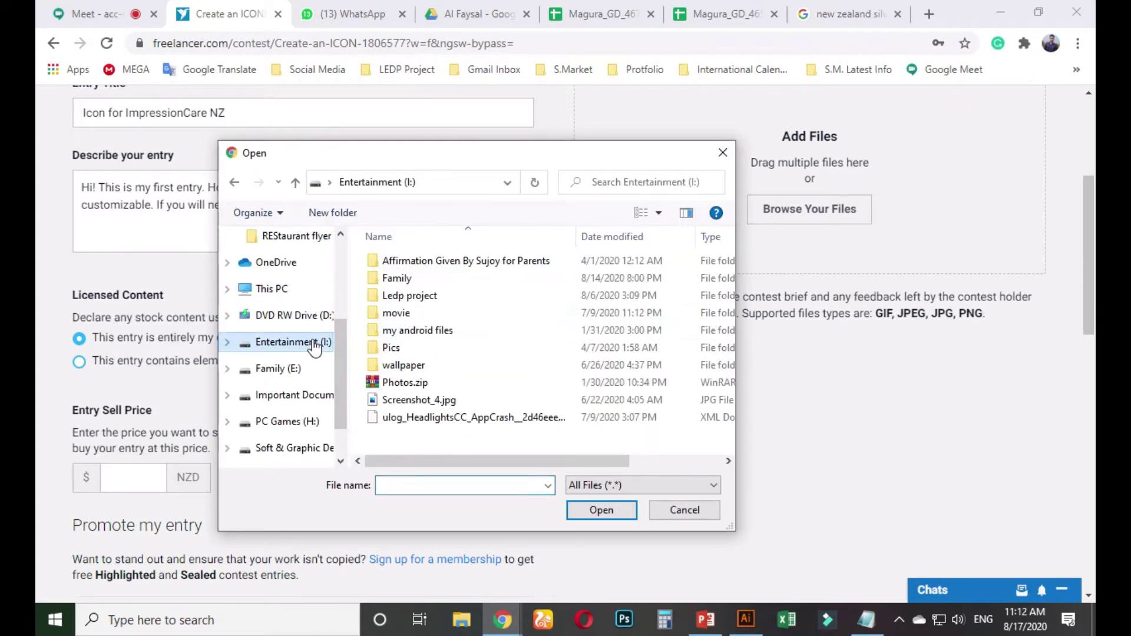
pyautogui.doubleClick(424, 296)
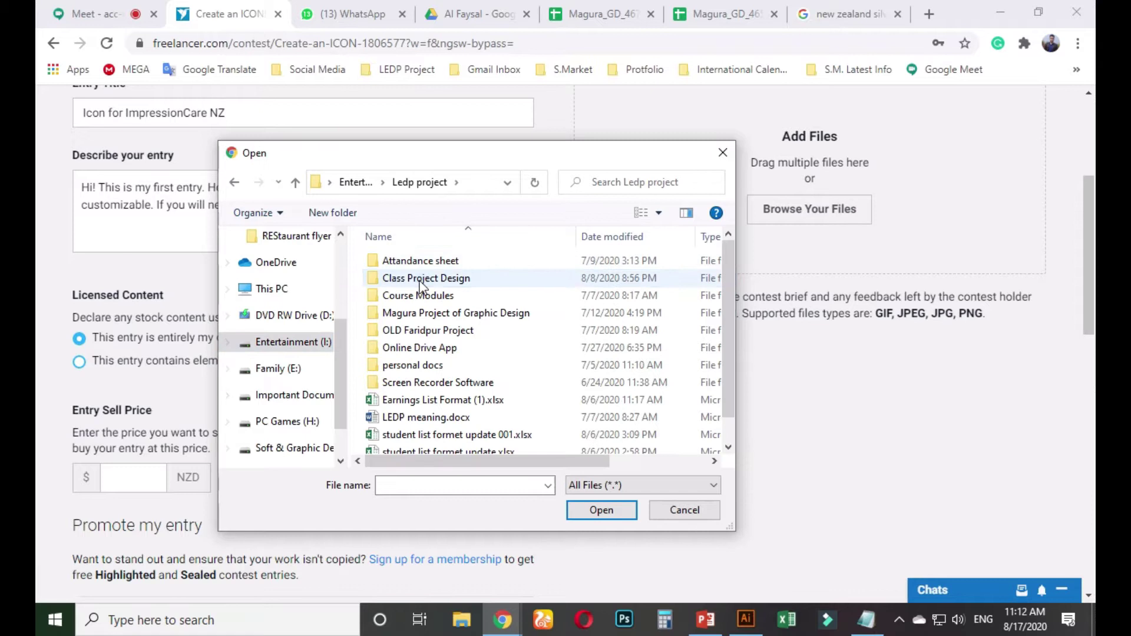
pyautogui.doubleClick(419, 278)
# Step: Upload the exported impression-care icon JPEG from the Marketplace folder to the entry
pyautogui.scroll(-3, 575, 333)
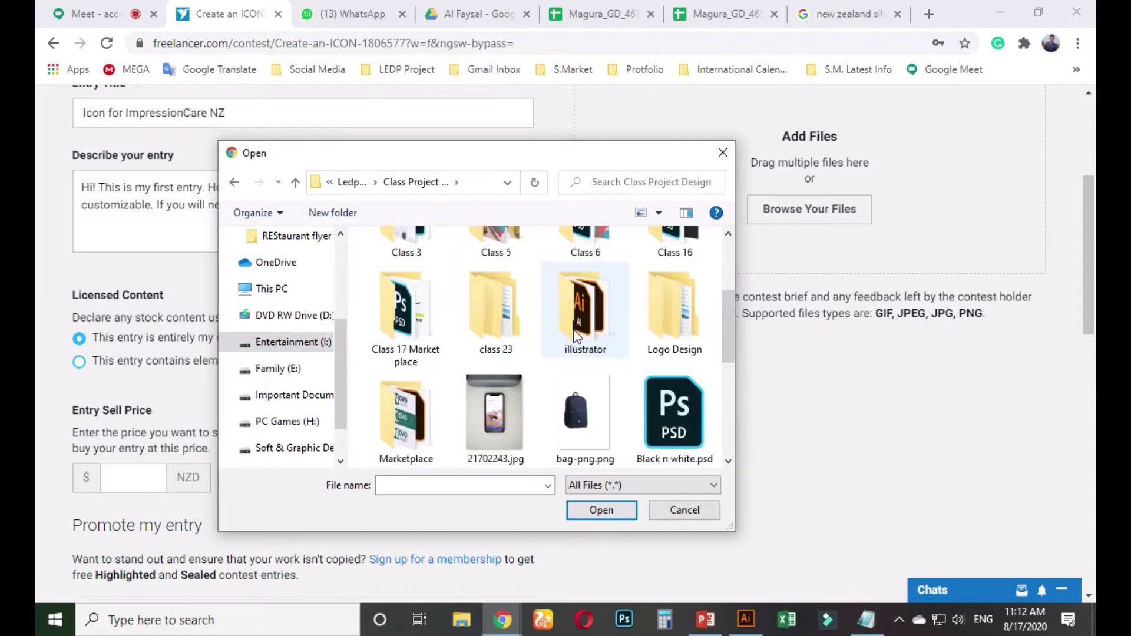
pyautogui.click(561, 331)
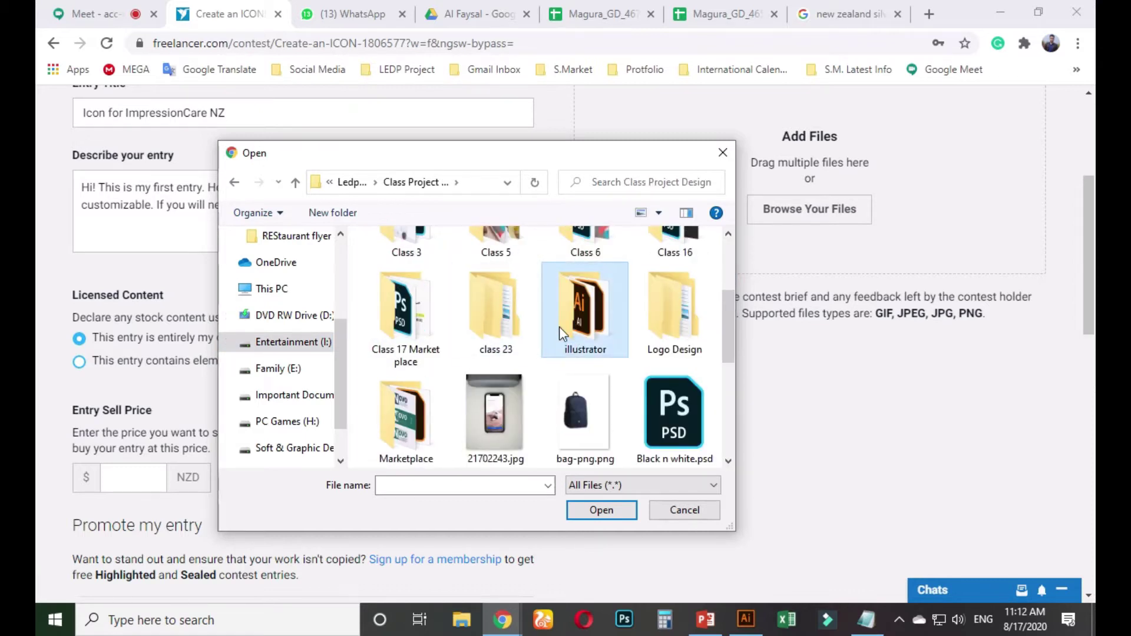
pyautogui.doubleClick(408, 404)
pyautogui.doubleClick(406, 274)
pyautogui.click(498, 274)
pyautogui.click(601, 510)
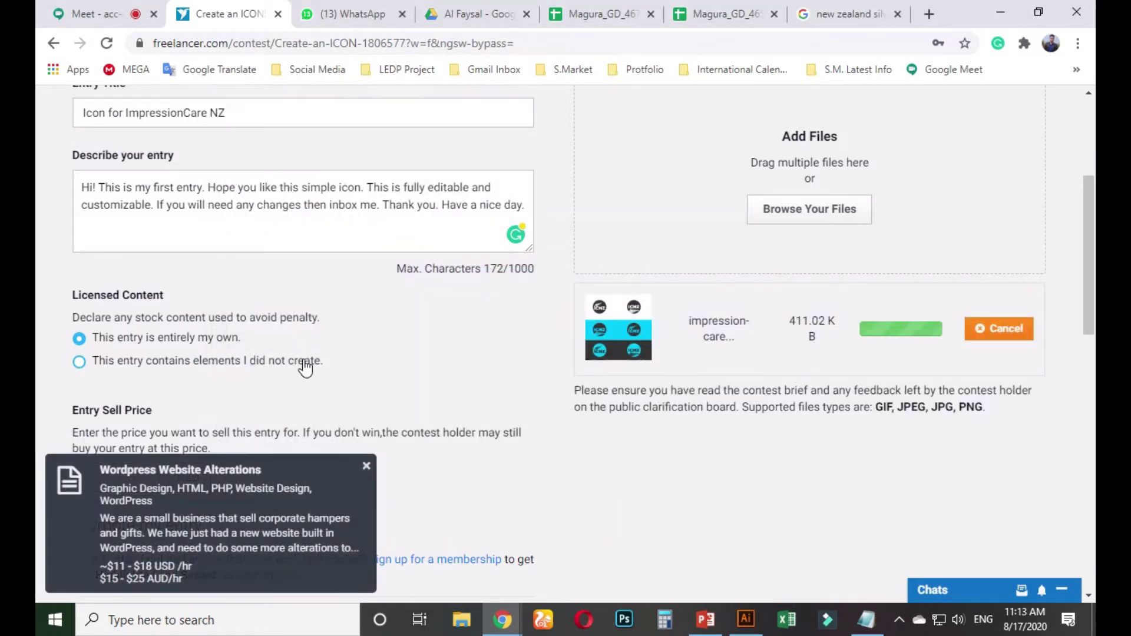
# Step: Select the whole entry description text for copying
pyautogui.scroll(-4, 361, 296)
pyautogui.scroll(4, 362, 297)
pyautogui.click(307, 204)
pyautogui.hotkey('ctrl', 'a')
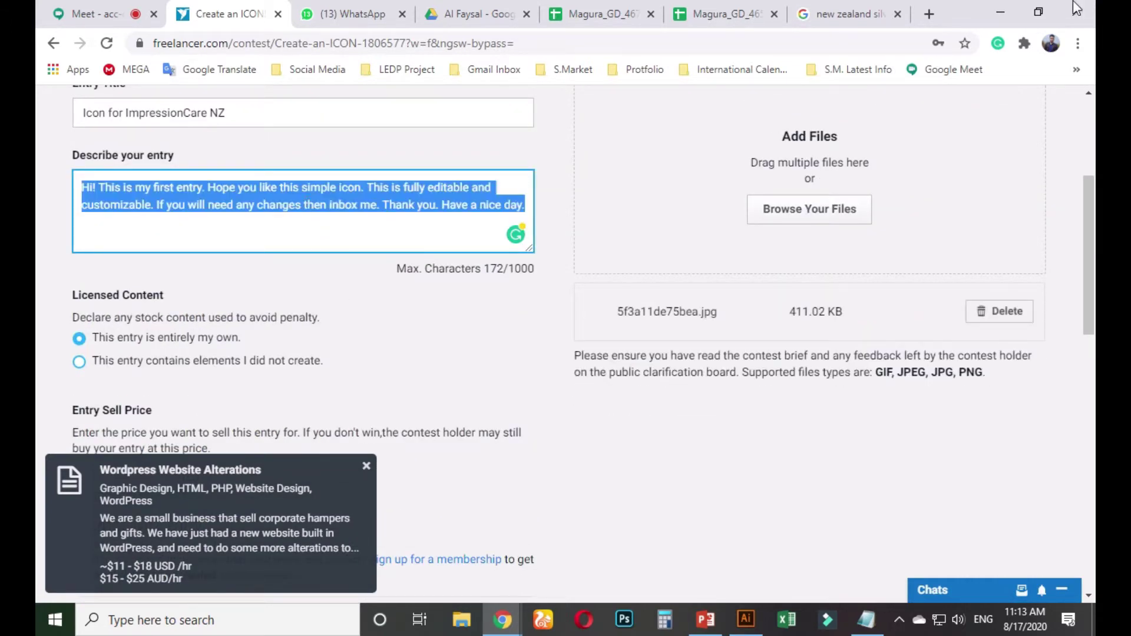
# Step: Minimize the open windows to reach the desktop and quit the Adobe Creative Cloud notice
pyautogui.click(1001, 12)
pyautogui.click(1031, 9)
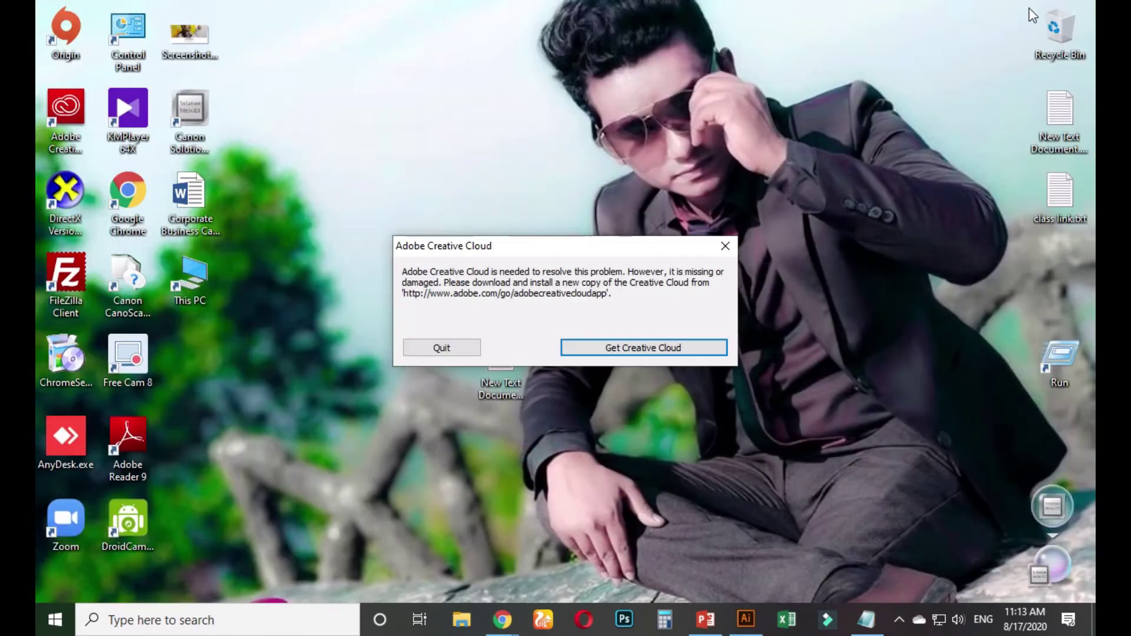
pyautogui.click(460, 344)
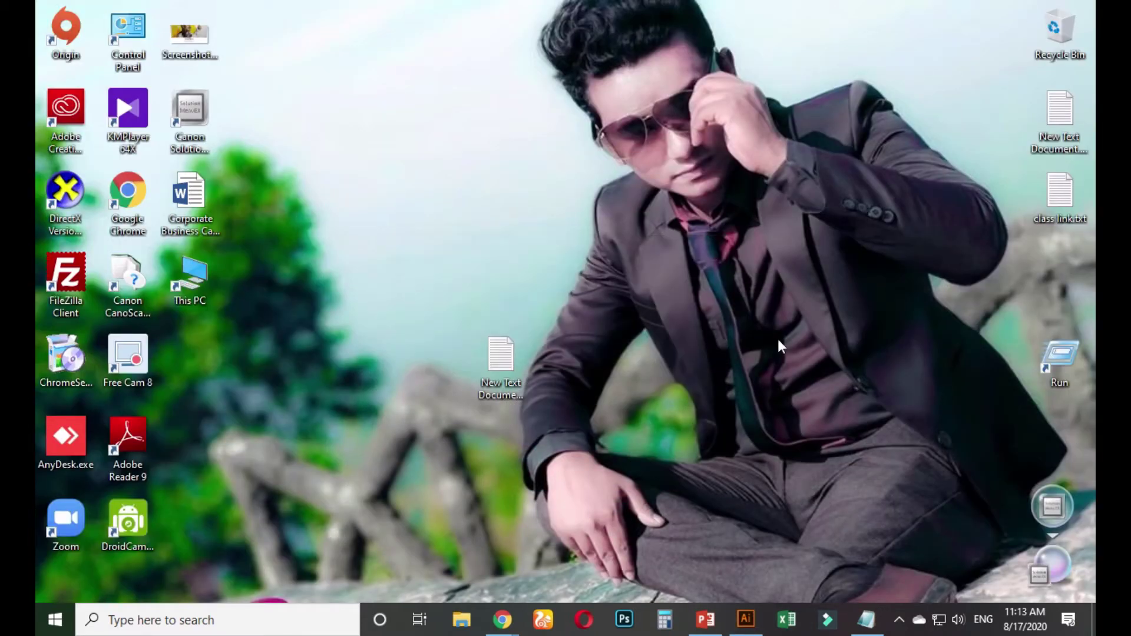
# Step: Create a text document named "des text.txt" on the desktop and open it in Notepad
pyautogui.rightClick(686, 168)
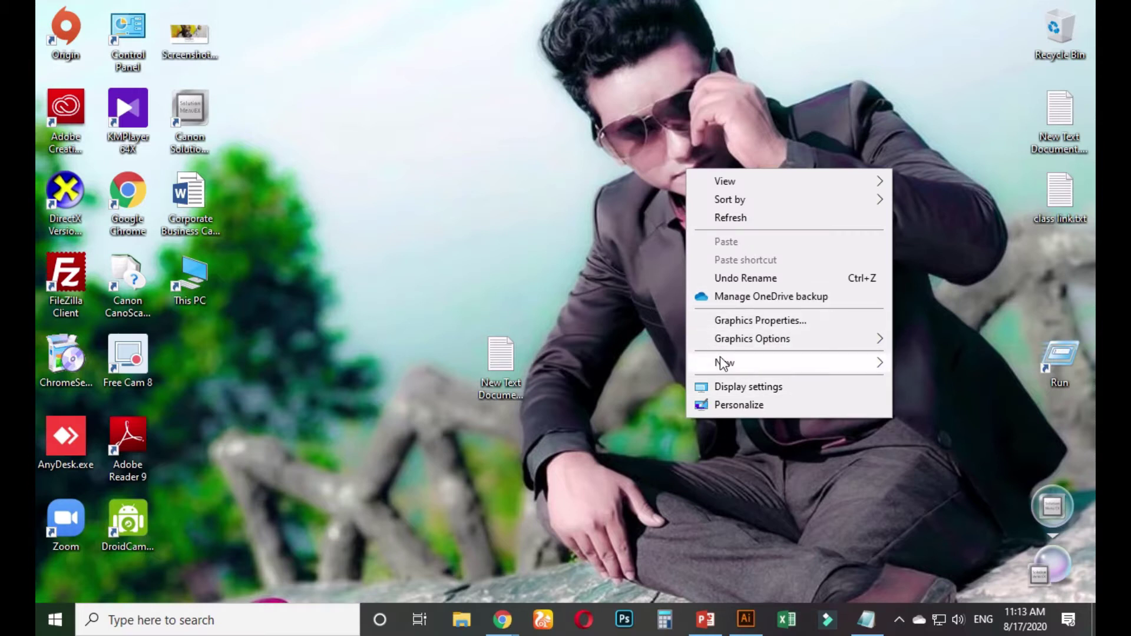
pyautogui.moveTo(724, 362)
pyautogui.click(505, 498)
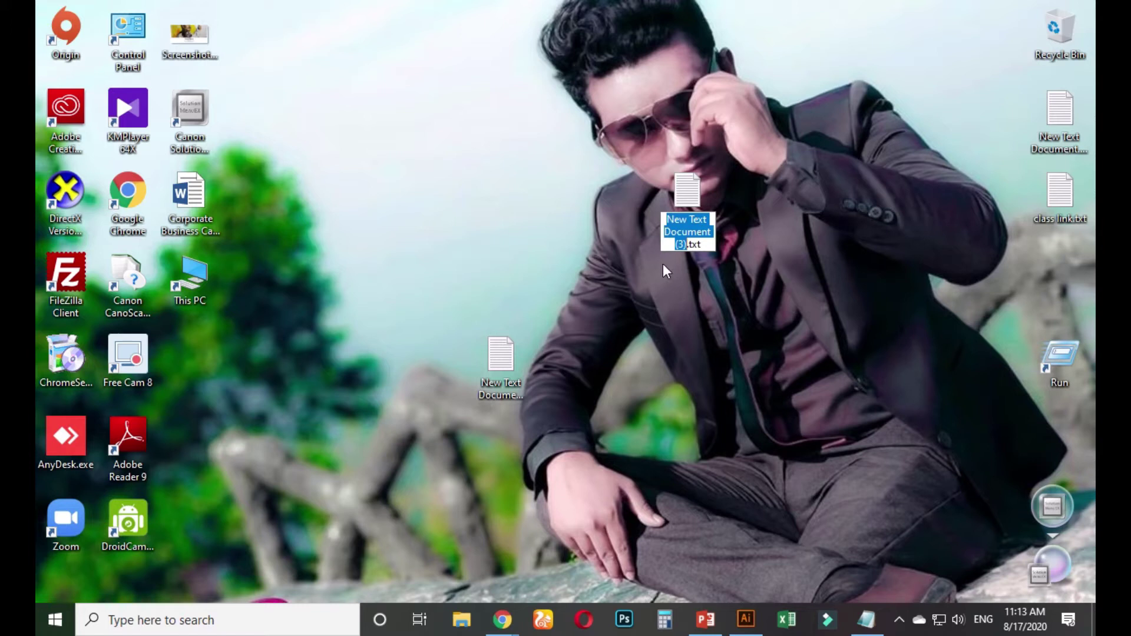
pyautogui.write('des c')
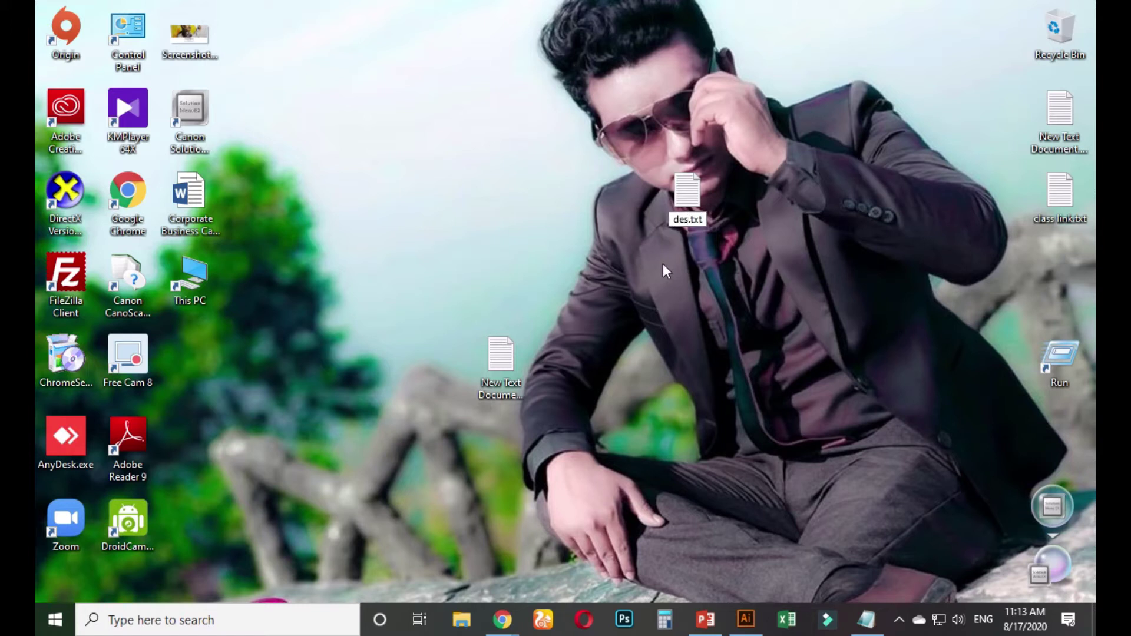
pyautogui.write('ext')
pyautogui.press('Return')
pyautogui.press('Return')
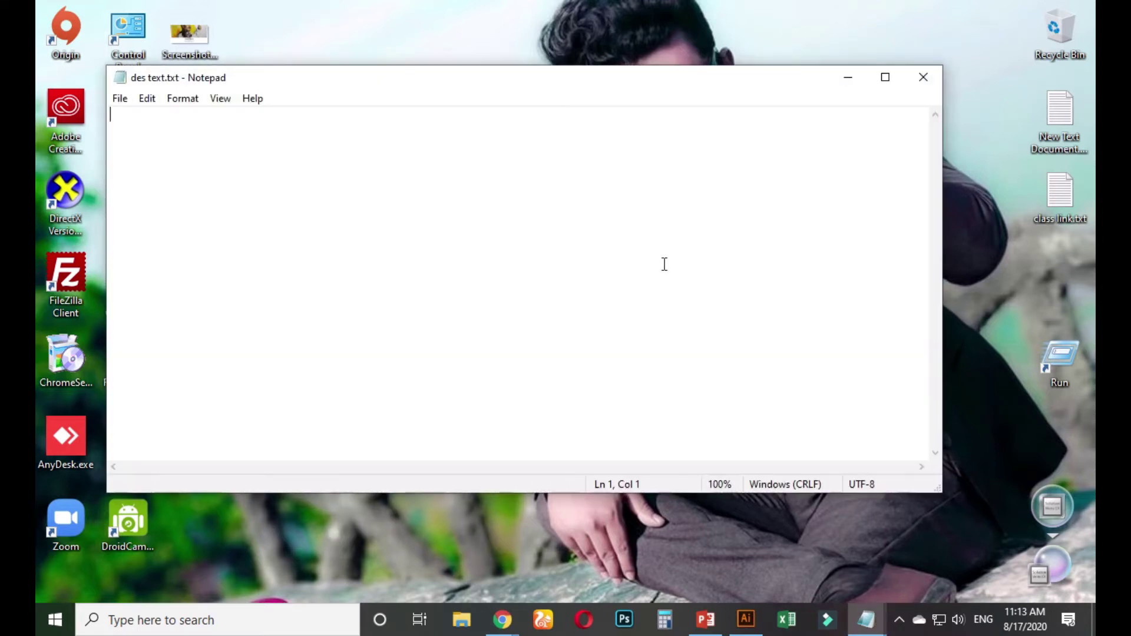
# Step: Paste the entry description into des text.txt, then save and close the file
pyautogui.hotkey('ctrl', 'v')
pyautogui.hotkey('ctrl', 's')
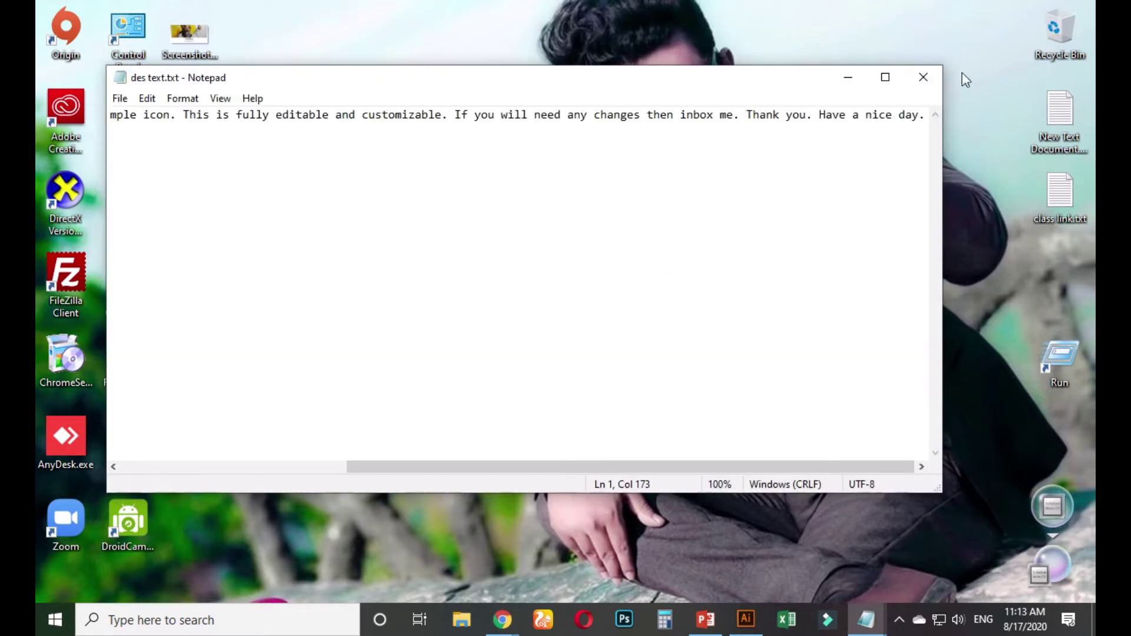
pyautogui.click(935, 74)
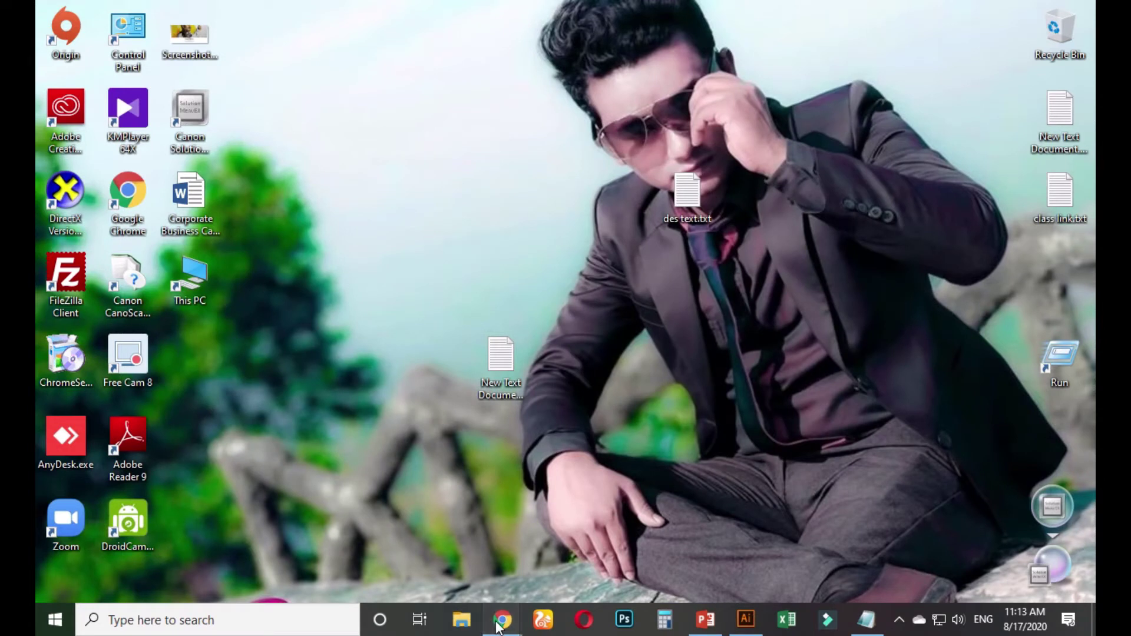
# Step: Switch back to the contest entry form in Chrome and set the entry sell price to 20 NZD
pyautogui.moveTo(502, 619)
pyautogui.click(440, 498)
pyautogui.scroll(4, 403, 420)
pyautogui.scroll(-6, 304, 408)
pyautogui.click(139, 395)
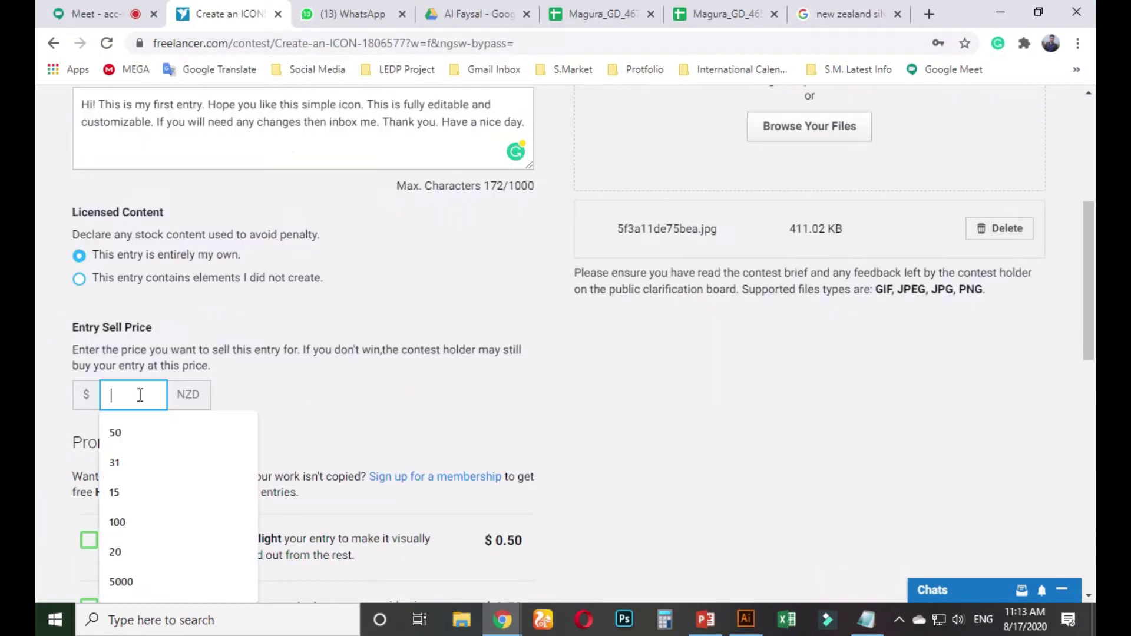
pyautogui.write('20')
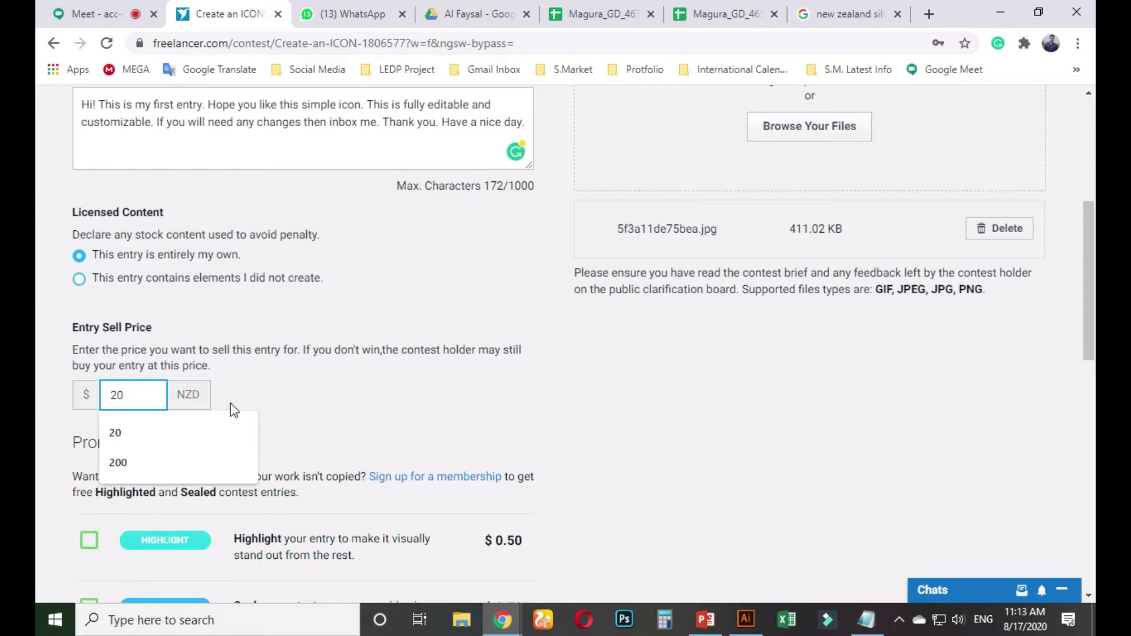
pyautogui.click(227, 371)
# Step: Submit the contest entry, close the confirmation dialog, and show the contest's list of entries
pyautogui.scroll(-4, 194, 400)
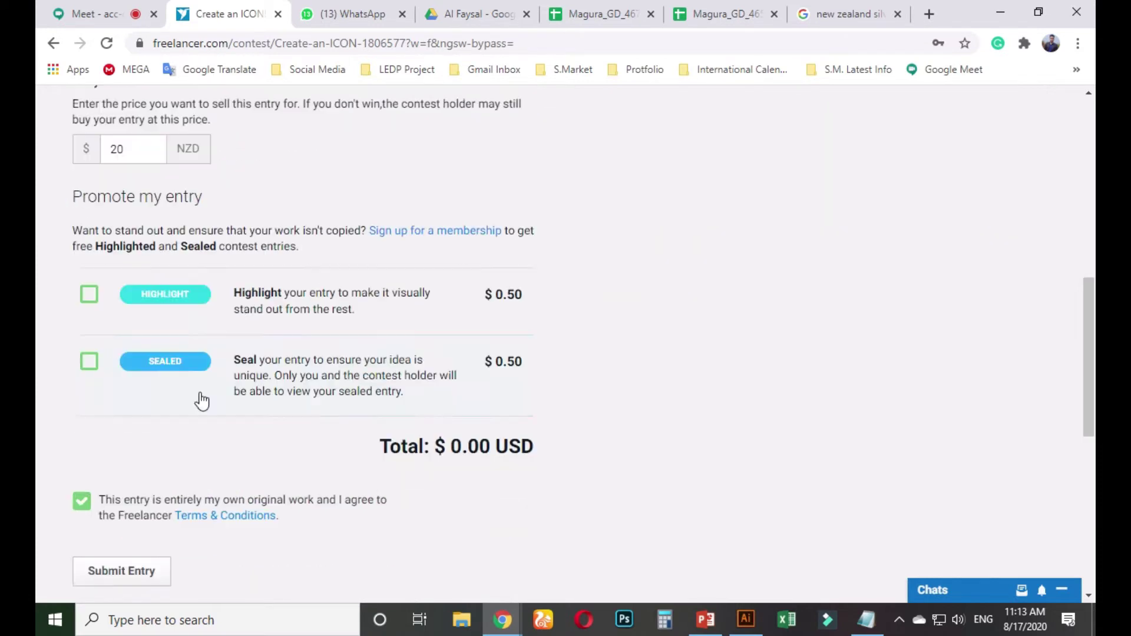
pyautogui.scroll(-3, 176, 436)
pyautogui.click(141, 405)
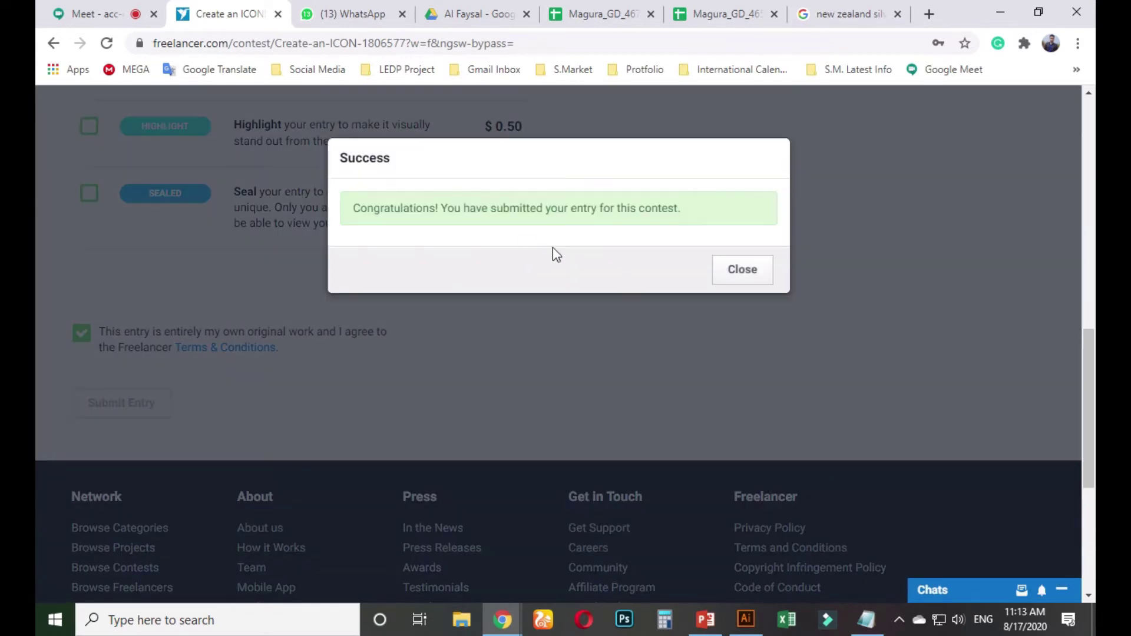
pyautogui.click(743, 272)
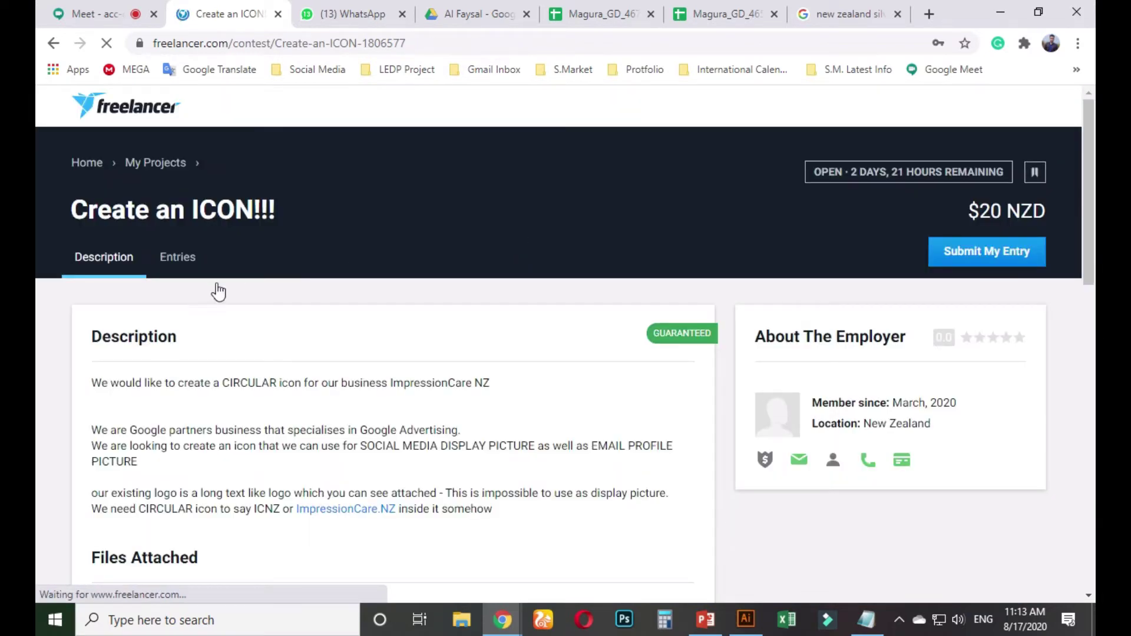
pyautogui.click(178, 262)
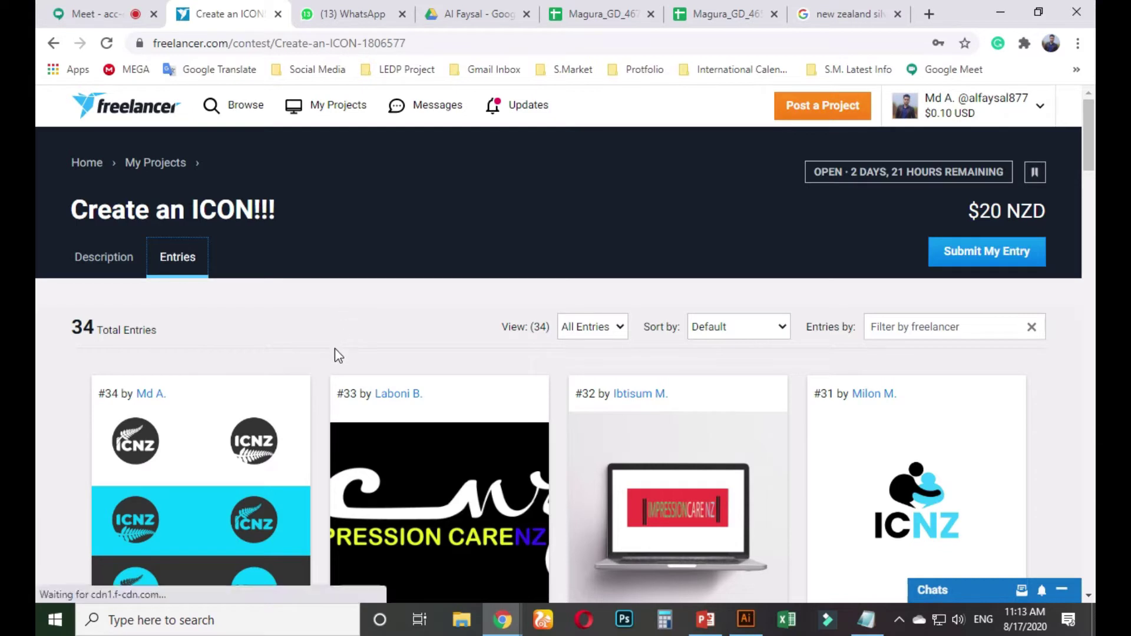
# Step: Examine entry #34 and its available actions in the contest's list of entries
pyautogui.scroll(-4, 302, 400)
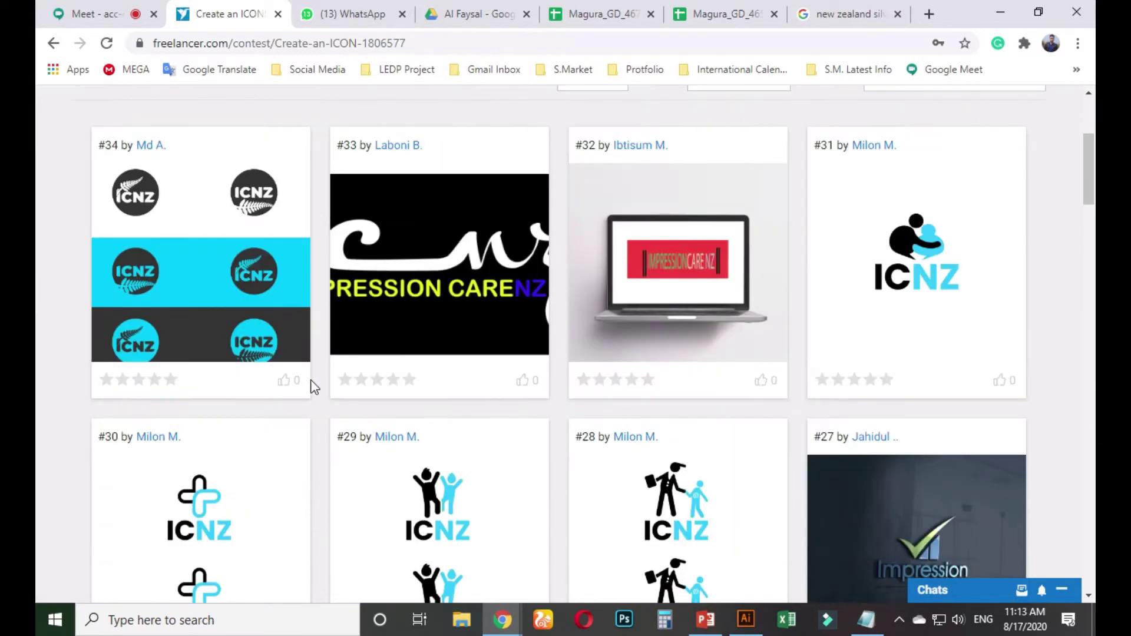
pyautogui.moveTo(159, 269)
pyautogui.moveTo(243, 305)
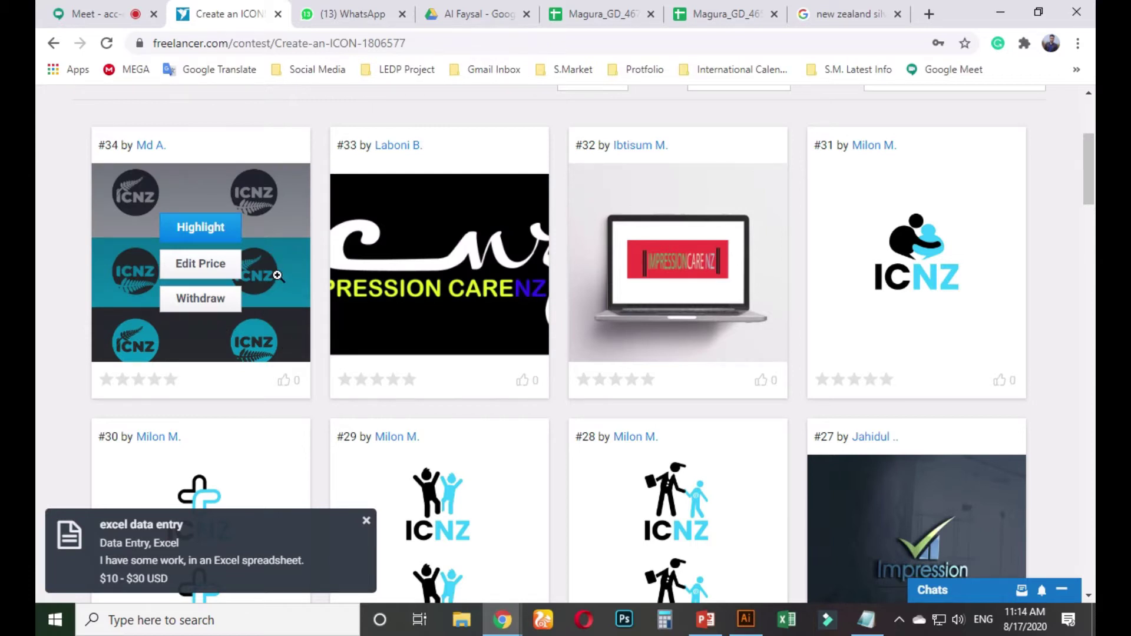
pyautogui.scroll(1, 227, 263)
# Step: Switch to the Google Meet call, stop presenting the screen and turn off the captions
pyautogui.click(86, 14)
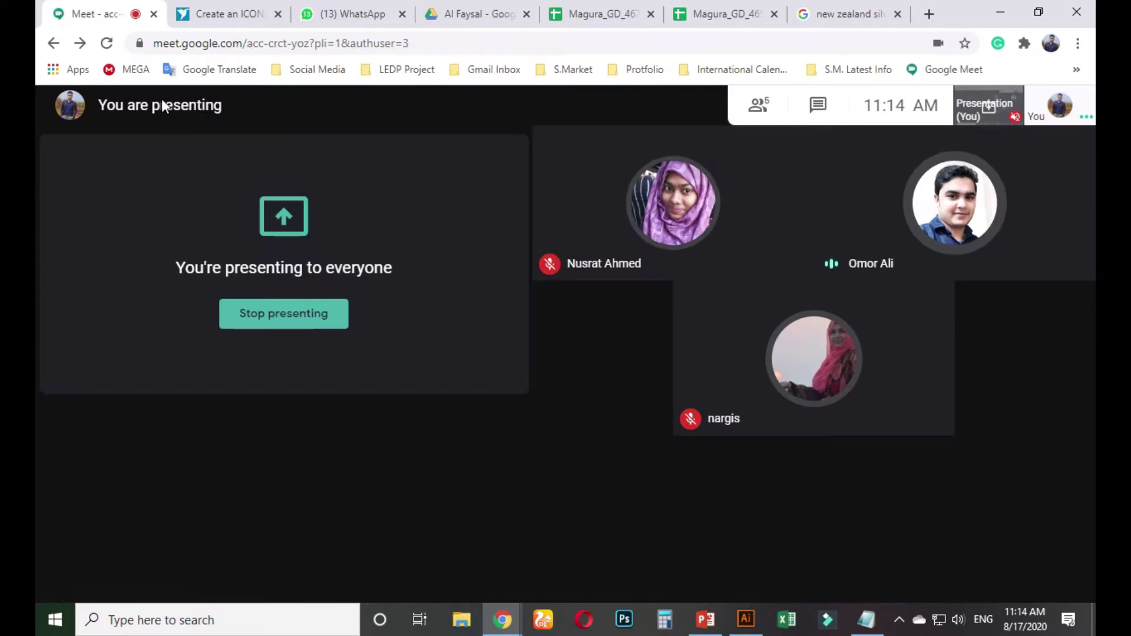
pyautogui.click(283, 313)
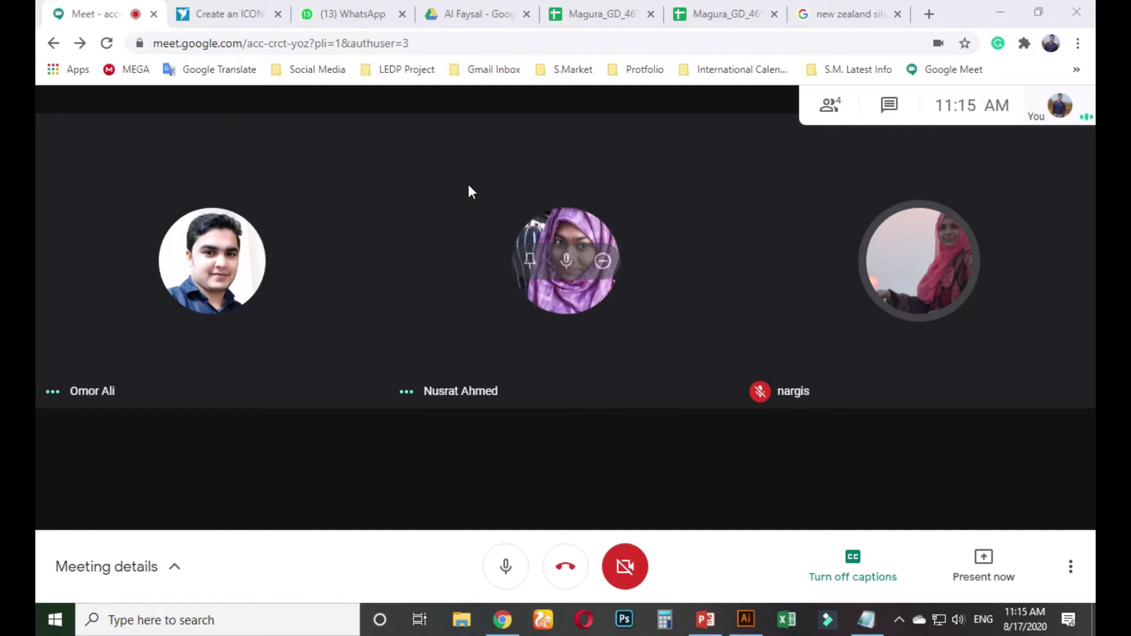
pyautogui.click(656, 20)
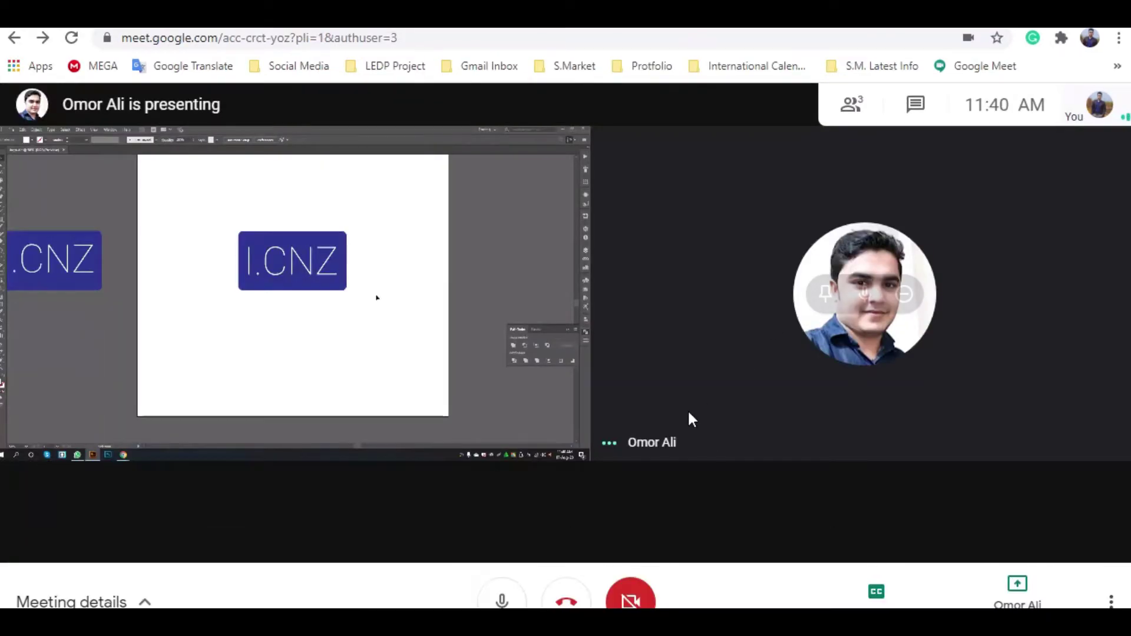
pyautogui.click(878, 592)
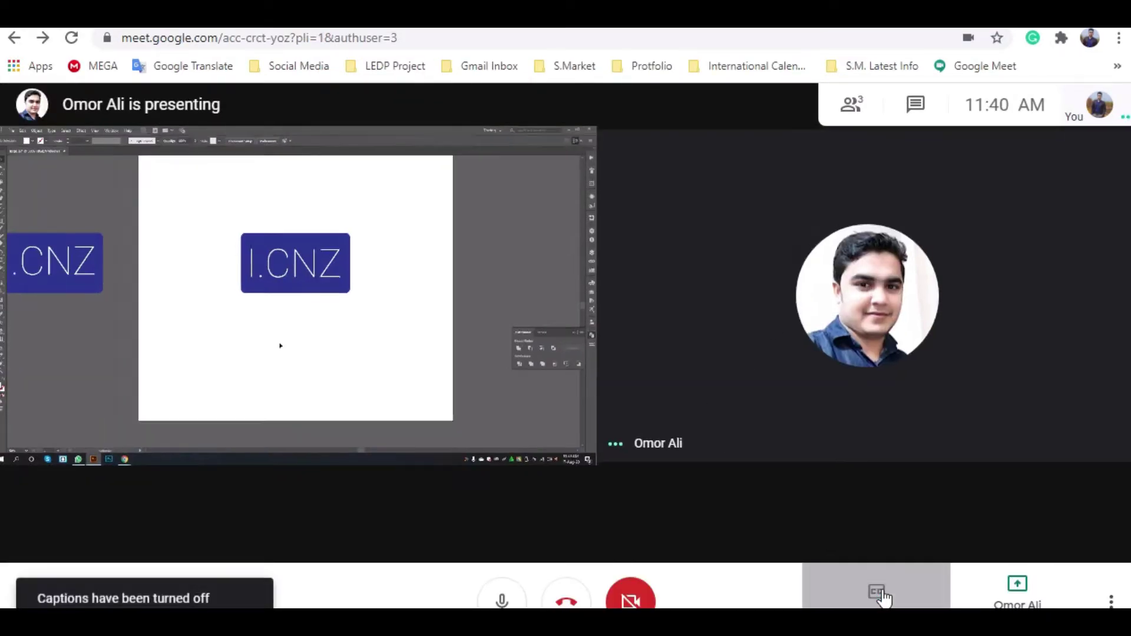
# Step: Return from the silver fern image results to the Google Meet call and admit the waiting participant
pyautogui.moveTo(382, 384)
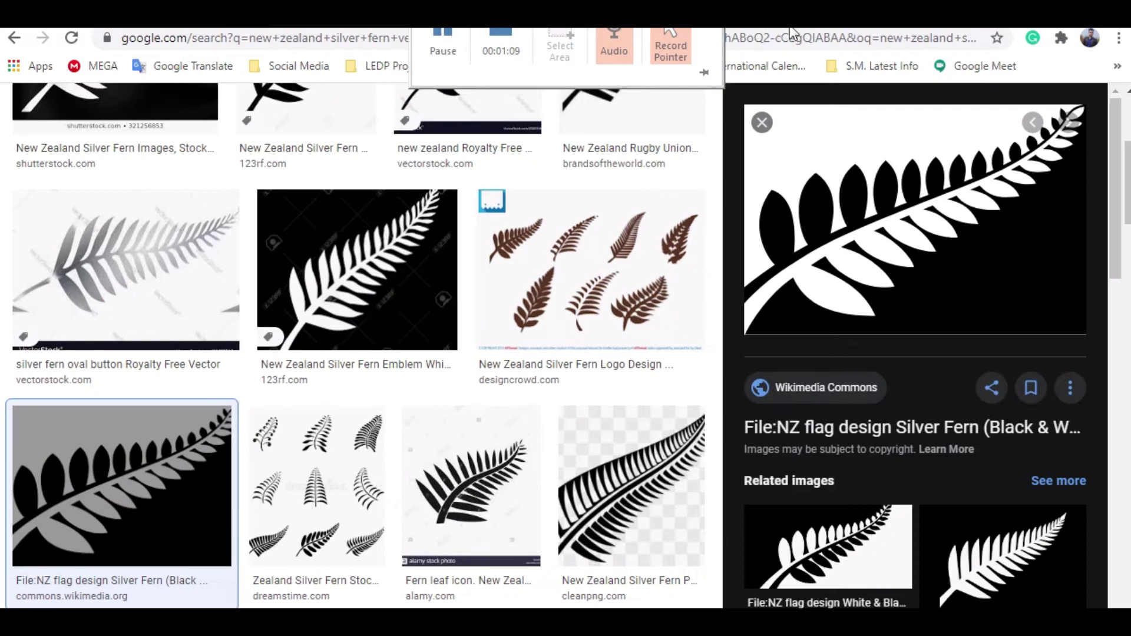
pyautogui.scroll(5, 404, 285)
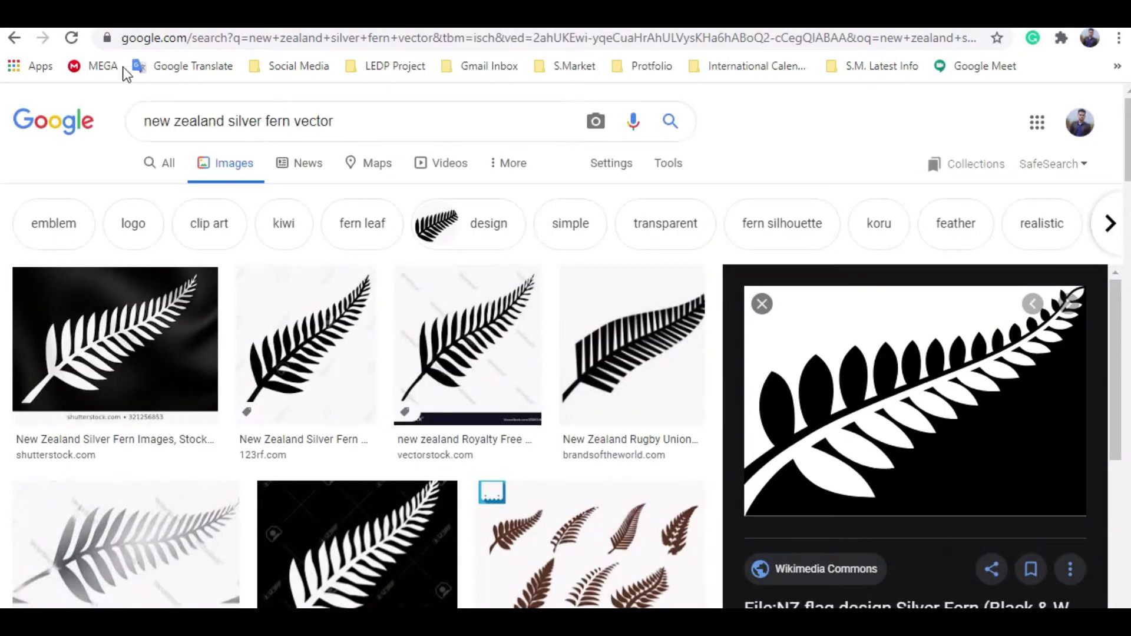
pyautogui.click(215, 29)
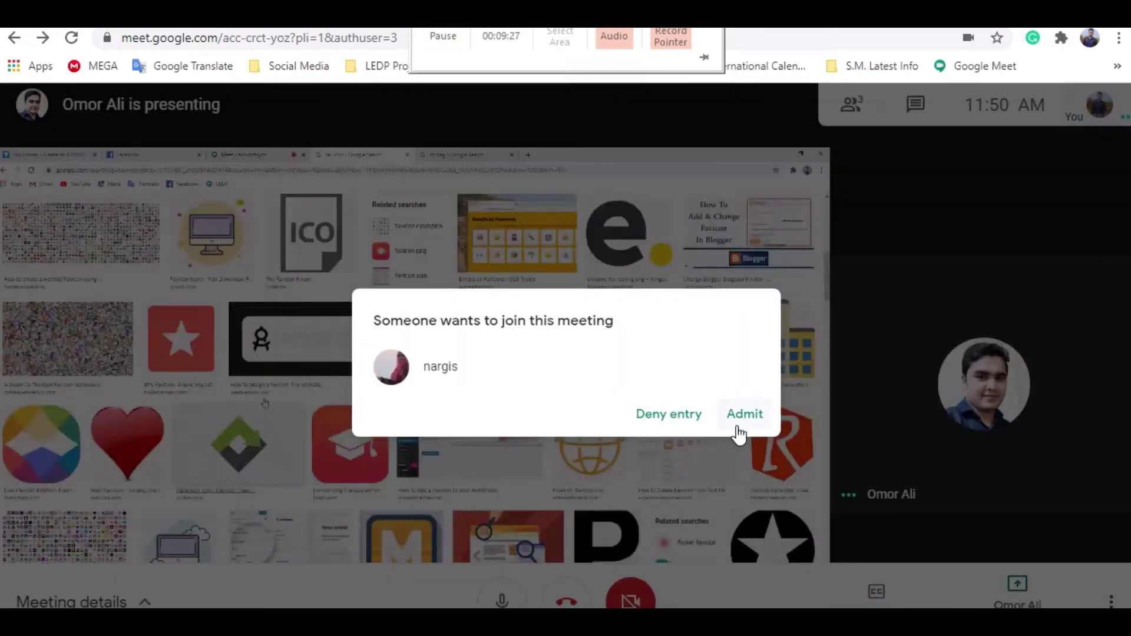
pyautogui.click(746, 420)
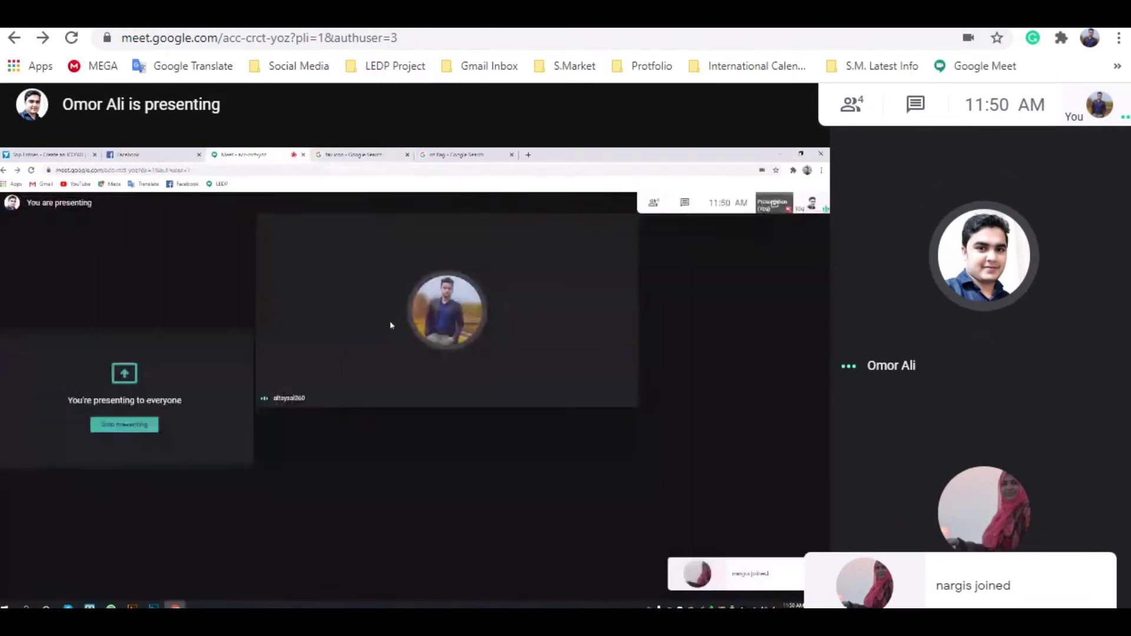
# Step: Present the entire screen in the Meet call and return to the Freelancer "Create an ICON!!!" contest page
pyautogui.moveTo(437, 30)
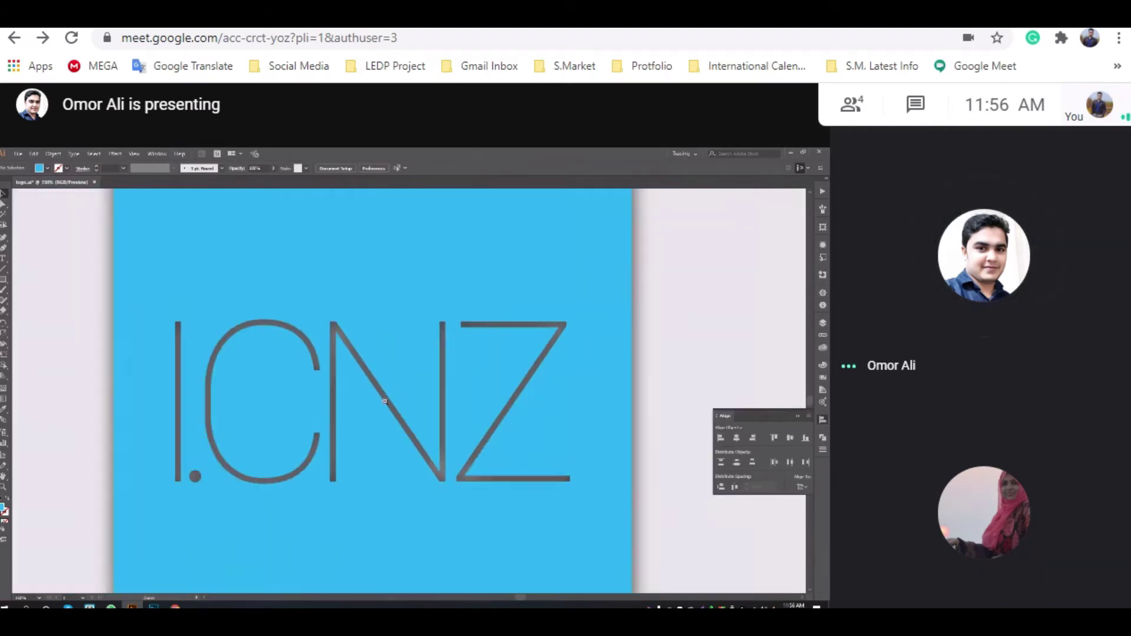
pyautogui.moveTo(558, 66)
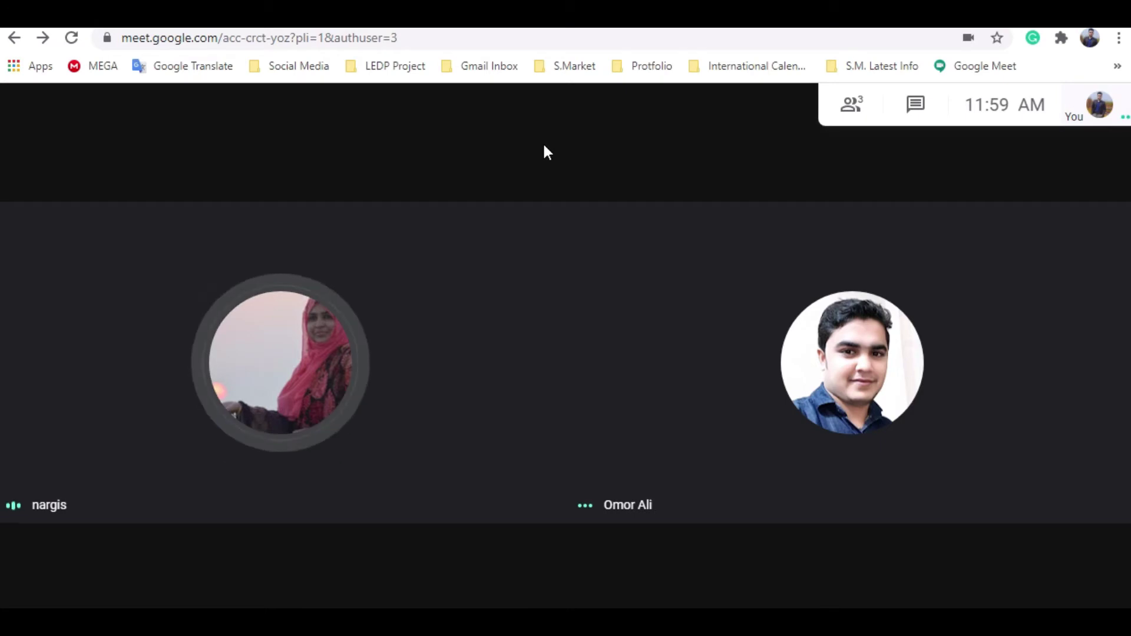
pyautogui.moveTo(908, 591)
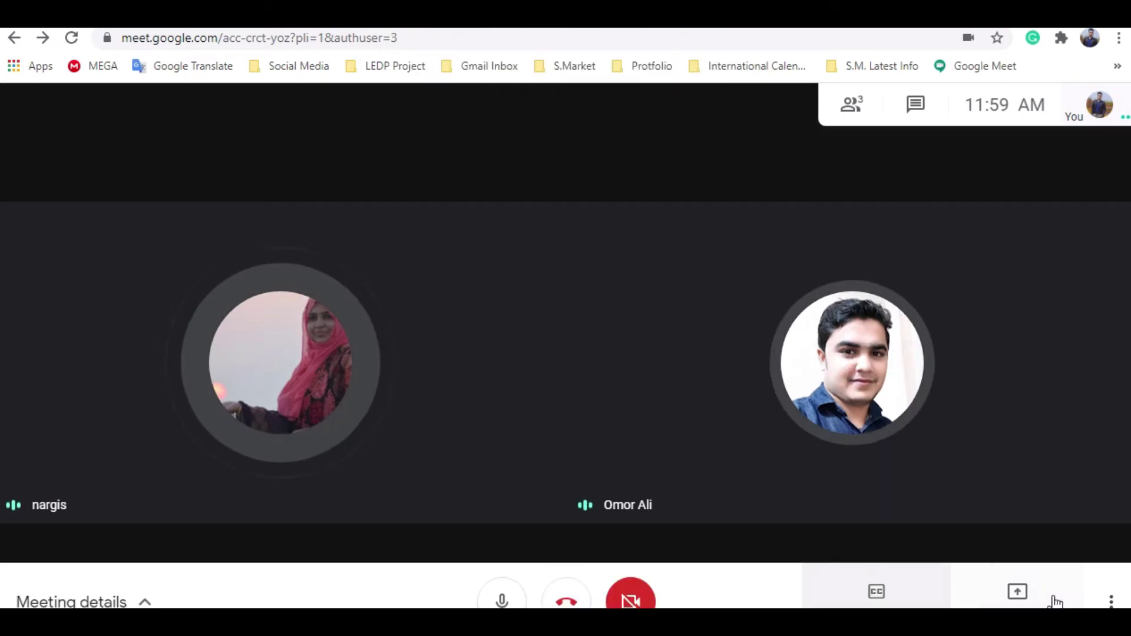
pyautogui.click(1017, 592)
pyautogui.click(972, 445)
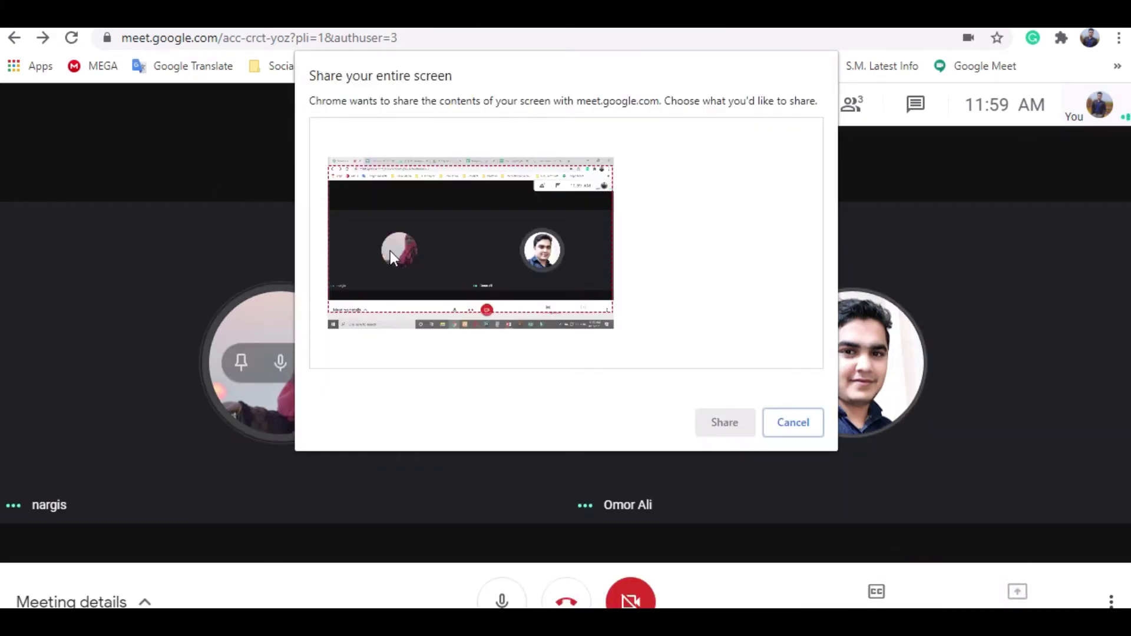
pyautogui.click(390, 251)
pyautogui.click(727, 419)
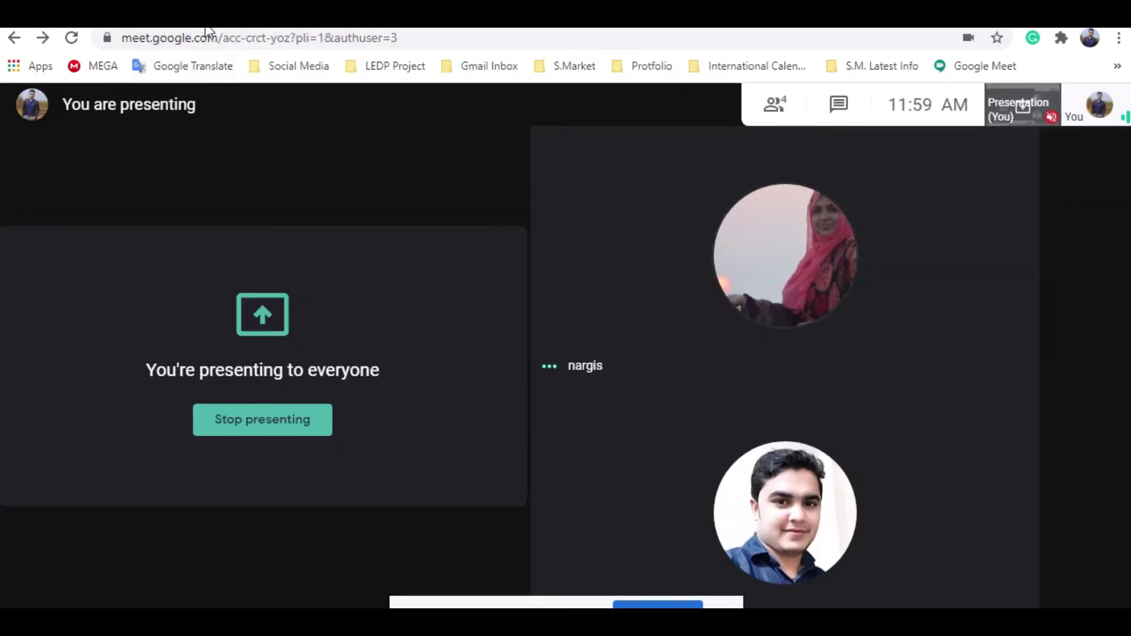
pyautogui.click(210, 27)
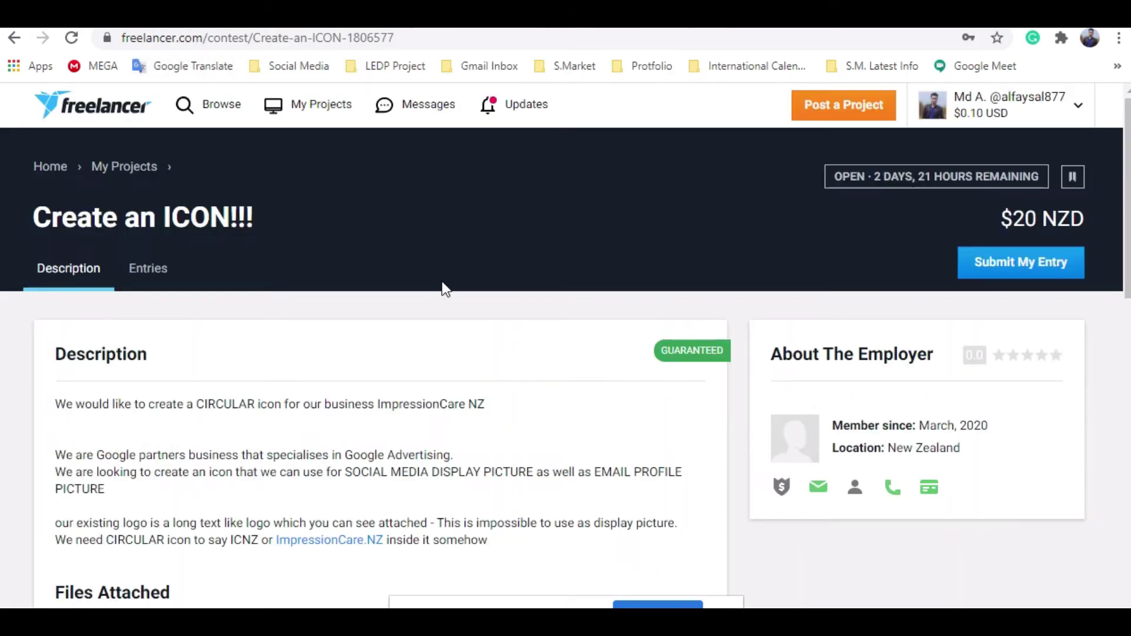
pyautogui.click(216, 115)
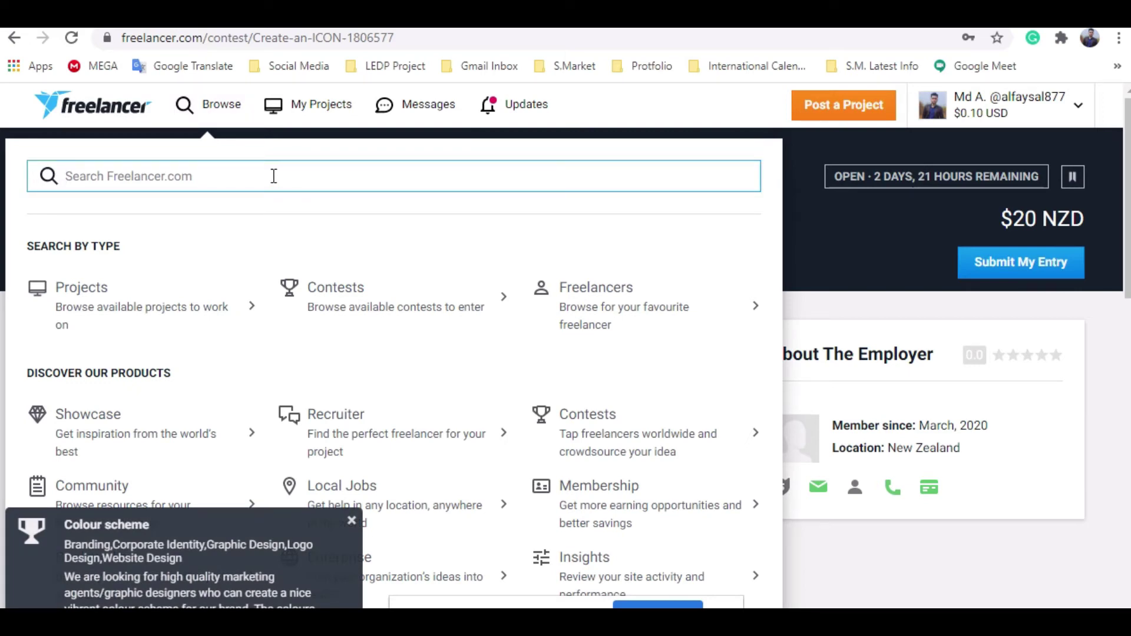
pyautogui.click(352, 292)
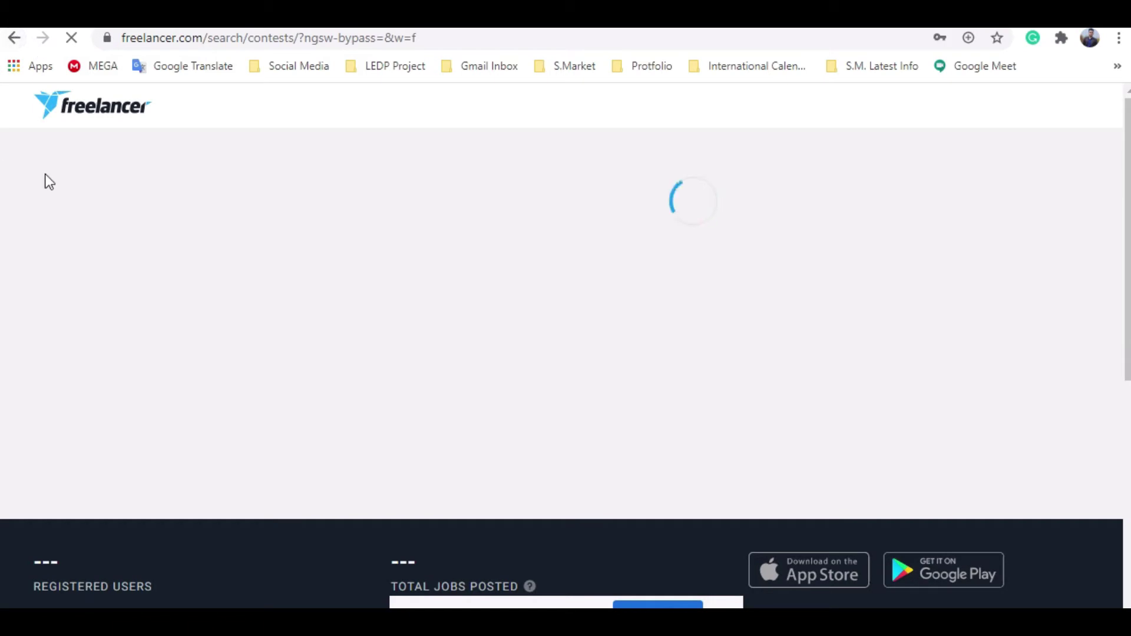
pyautogui.click(16, 39)
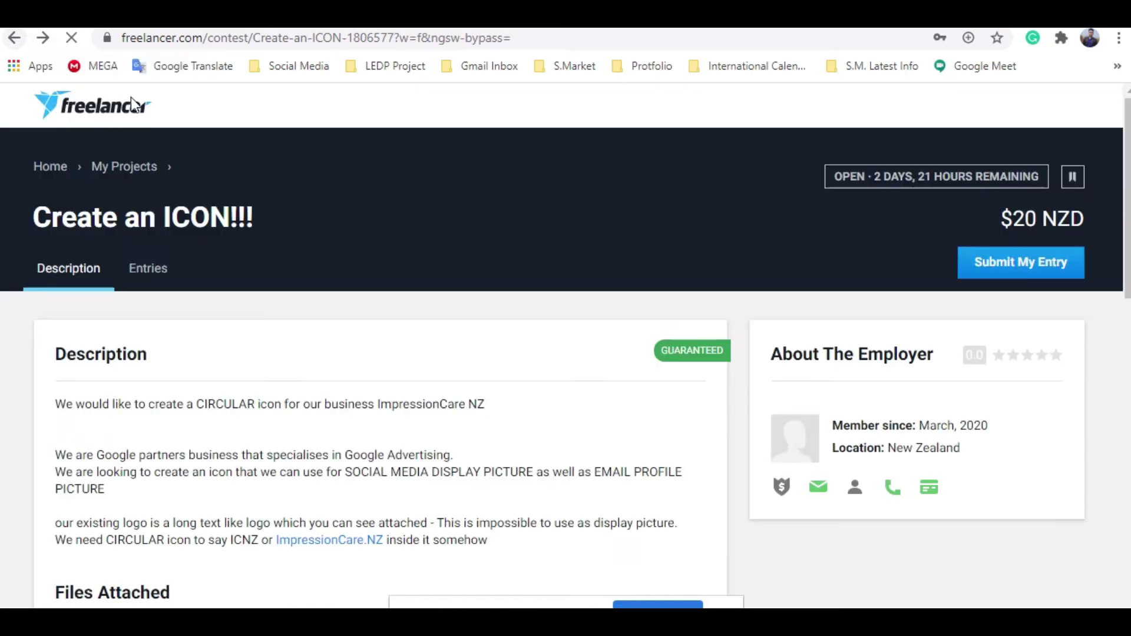
# Step: Send "join this contest now" with the Create-an-ICON contest link to the Magura GD-07 group in WhatsApp
pyautogui.click(181, 37)
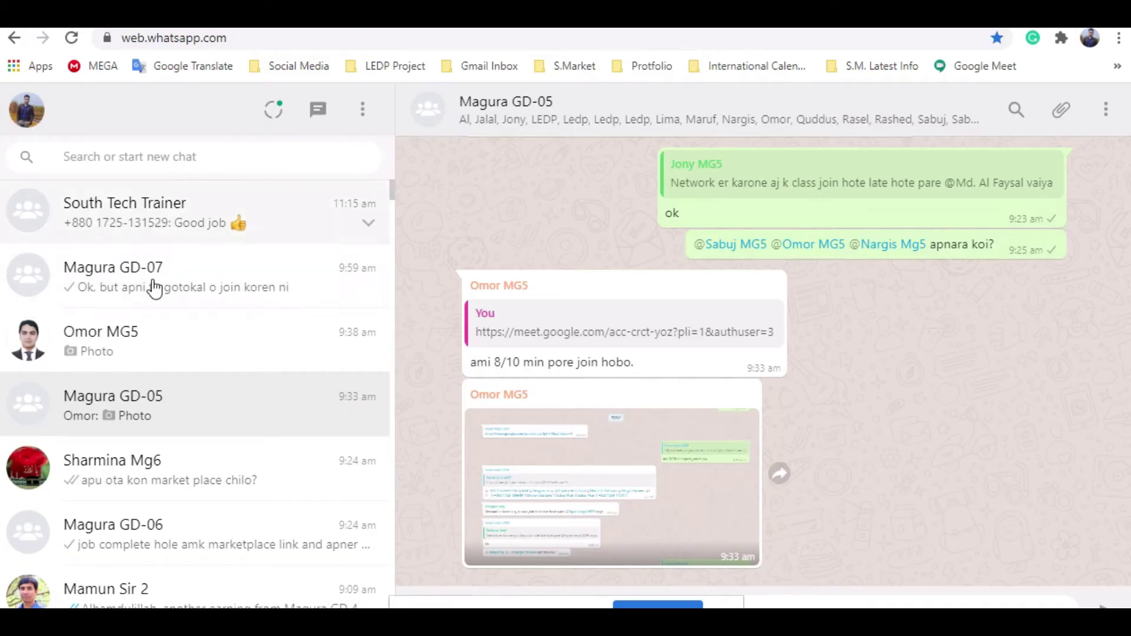
pyautogui.click(166, 278)
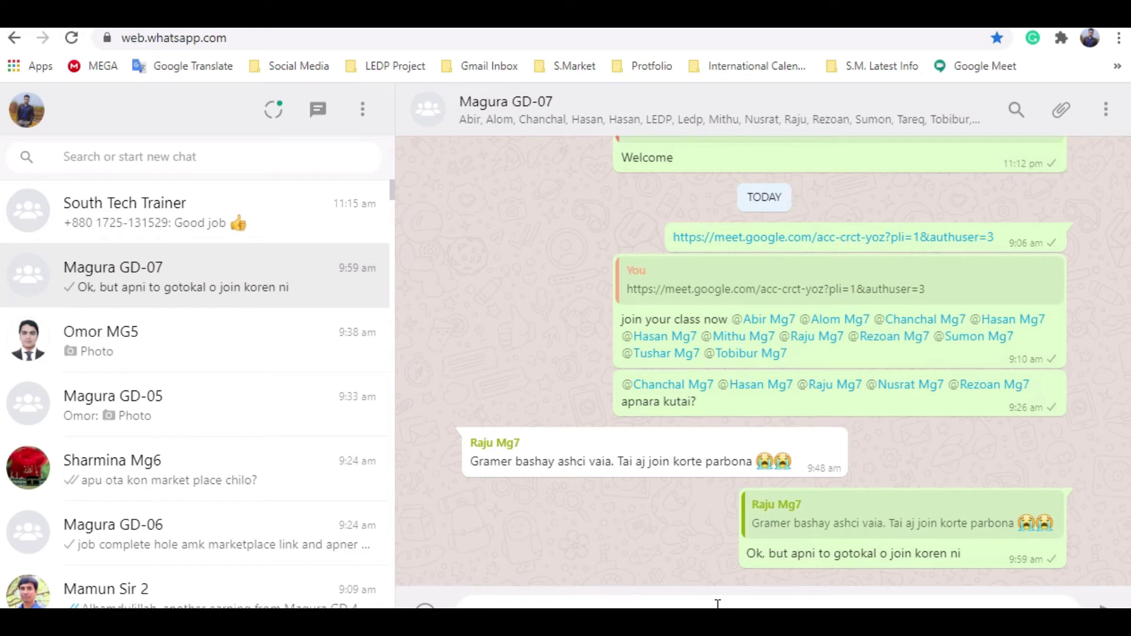
pyautogui.press('Return')
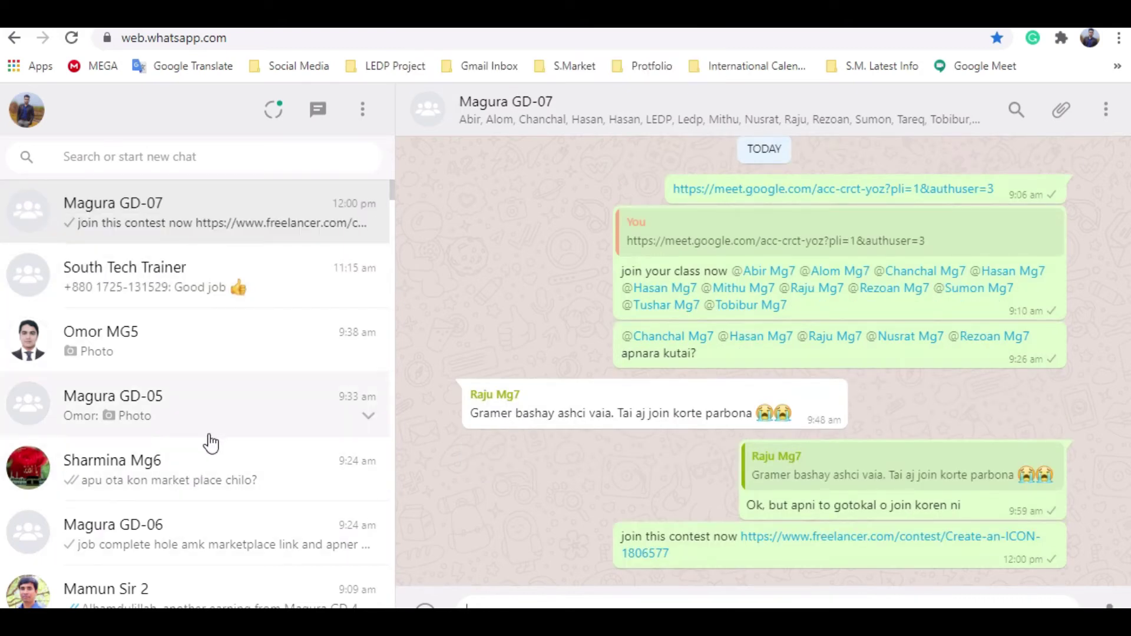
pyautogui.scroll(-3, 210, 443)
pyautogui.scroll(3, 202, 466)
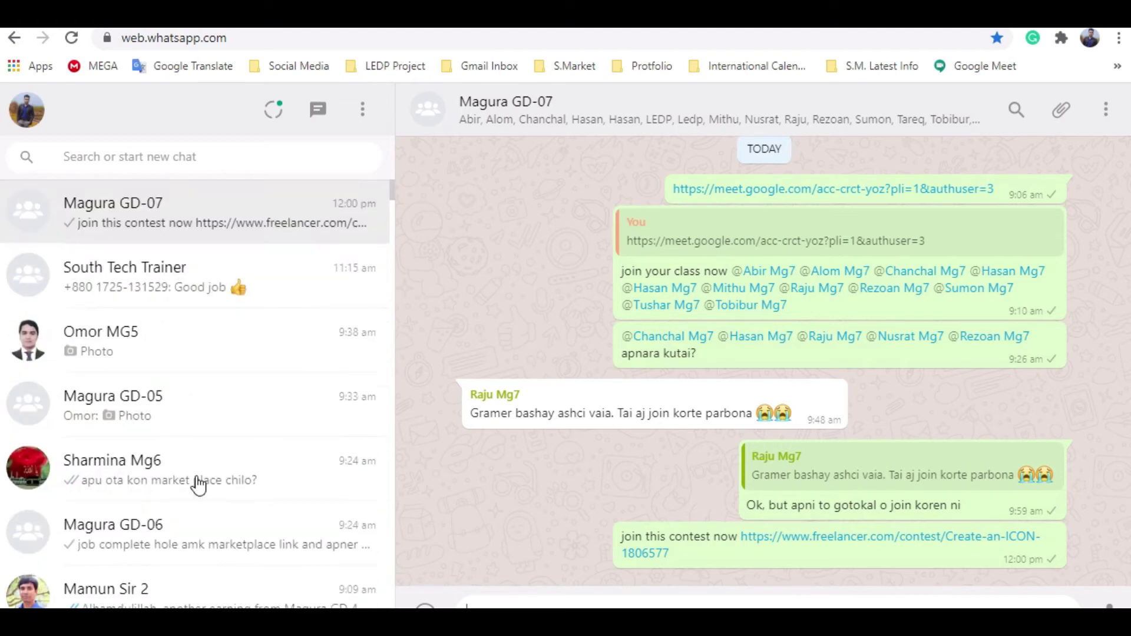
pyautogui.click(179, 397)
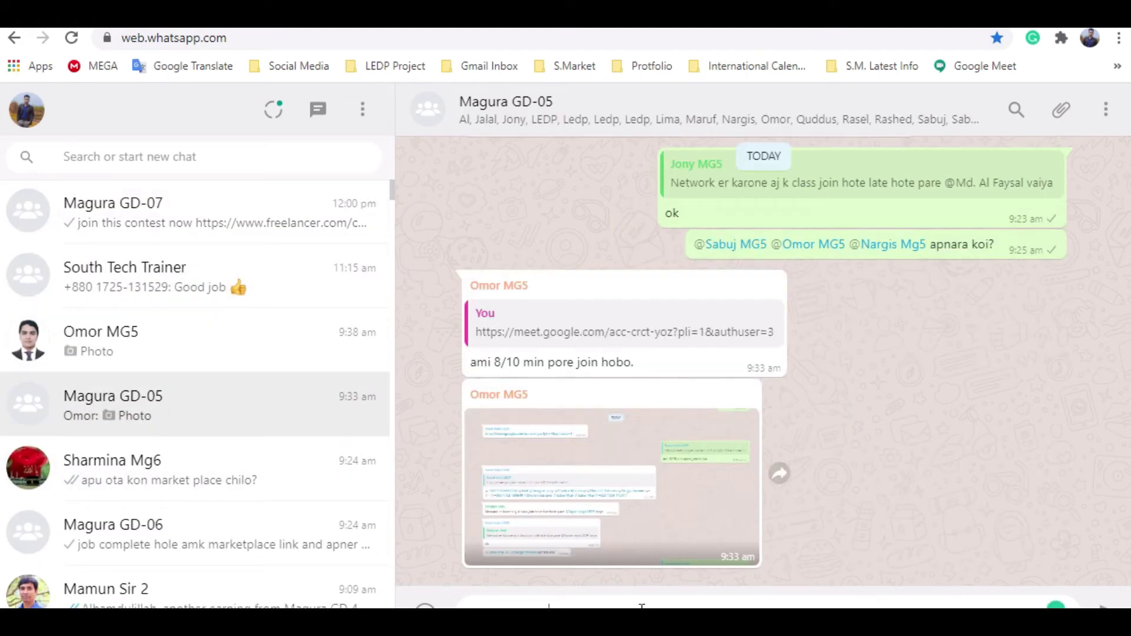
pyautogui.hotkey('ctrl', 'a')
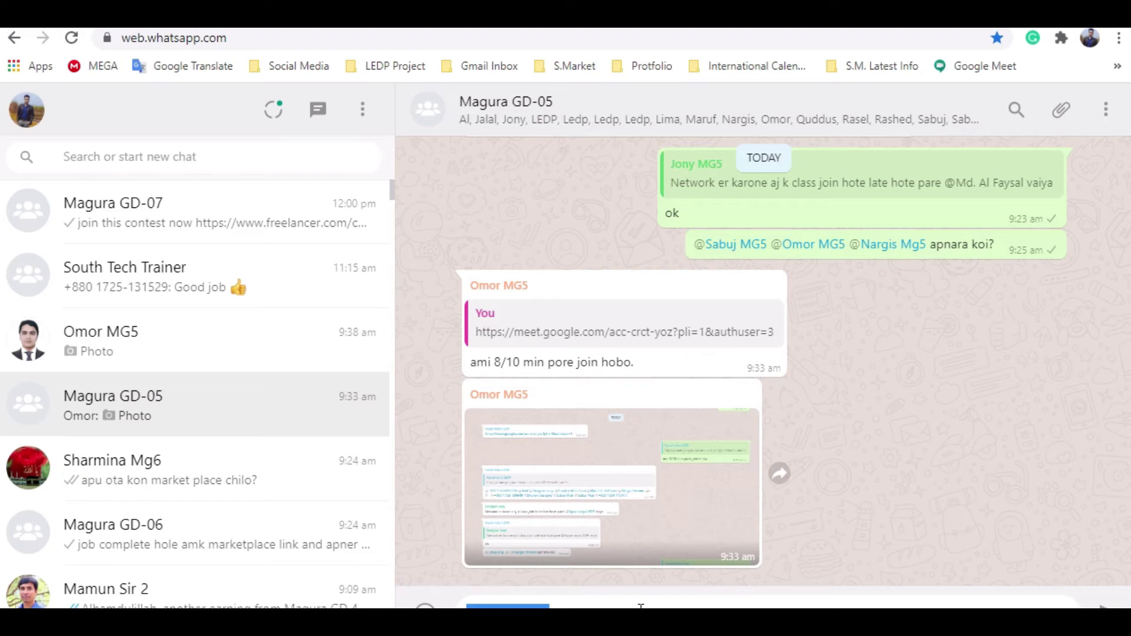
pyautogui.press('BackSpace')
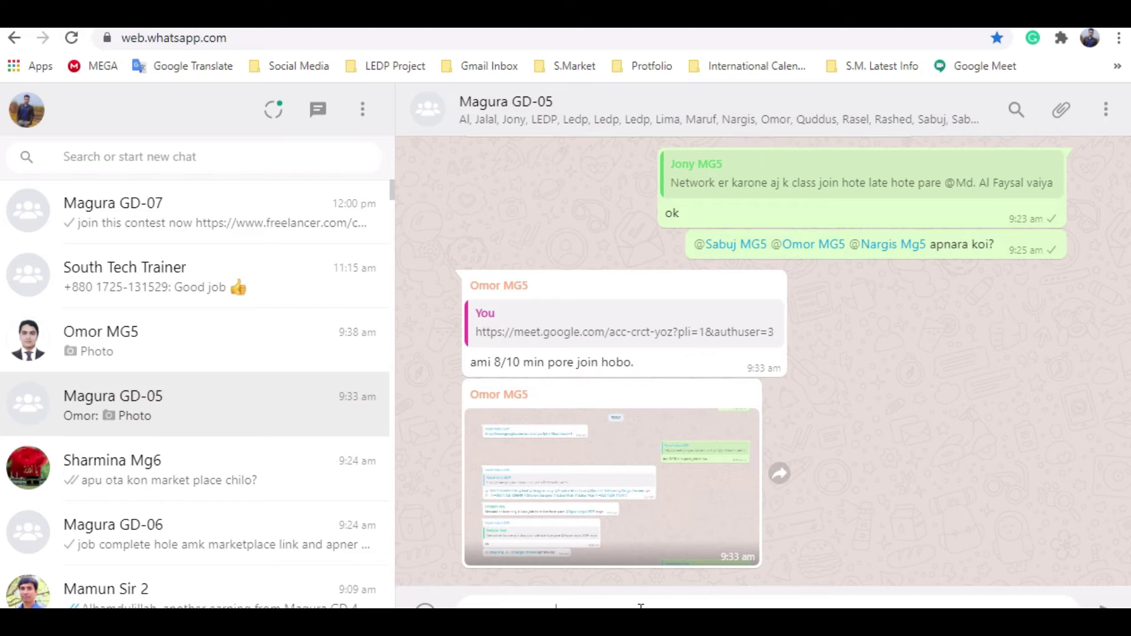
pyautogui.write('join this contest now https://www.freelancer.com/contest/Create-an-ICON-1806577')
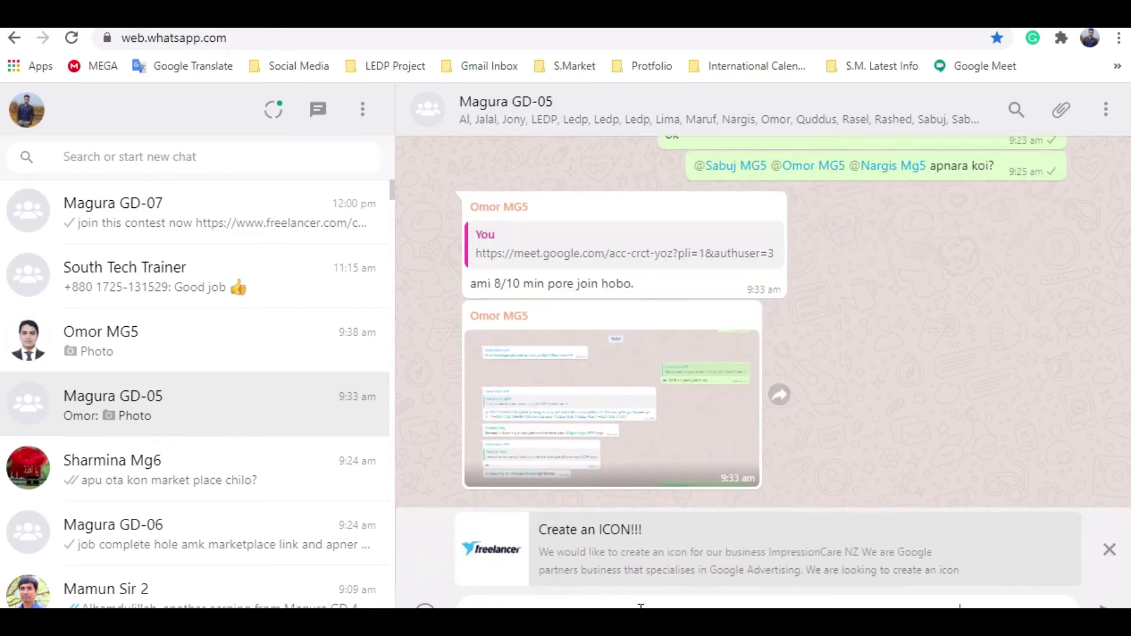
pyautogui.press('Return')
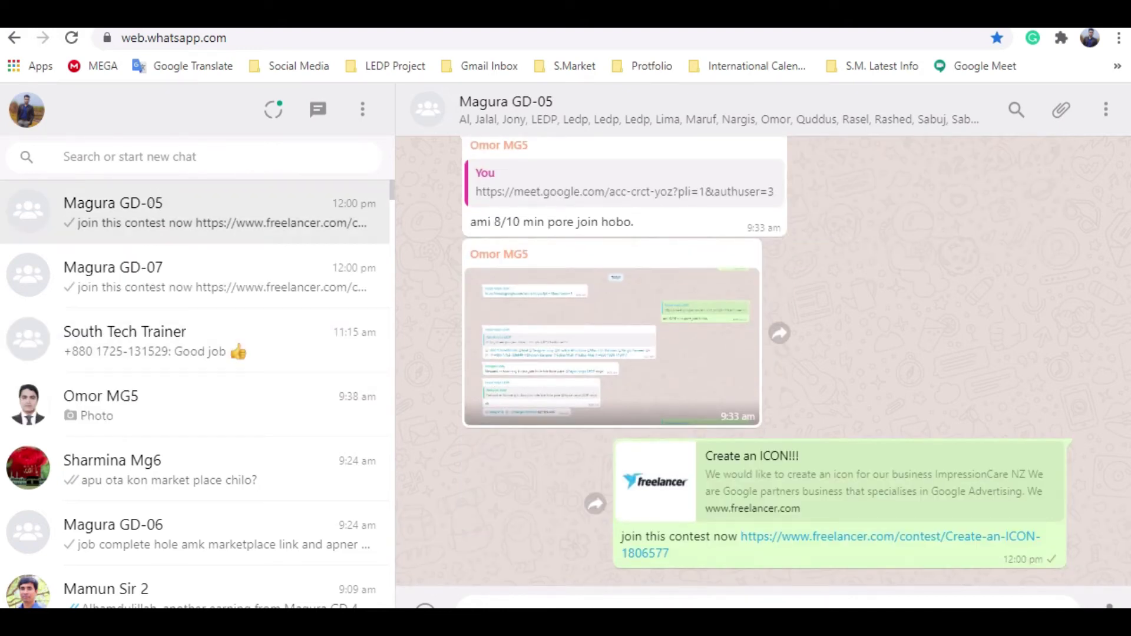
# Step: Switch back to Freelancer, open the list of available contests and widen the contest prize range to $10 - $10000
pyautogui.click(48, 13)
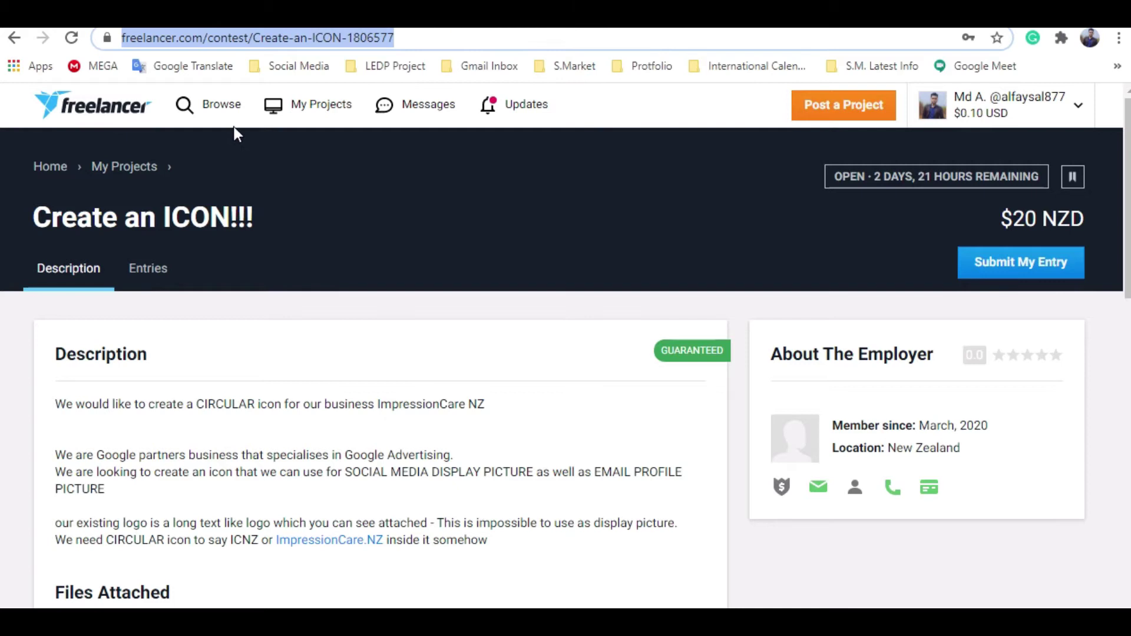
pyautogui.click(208, 107)
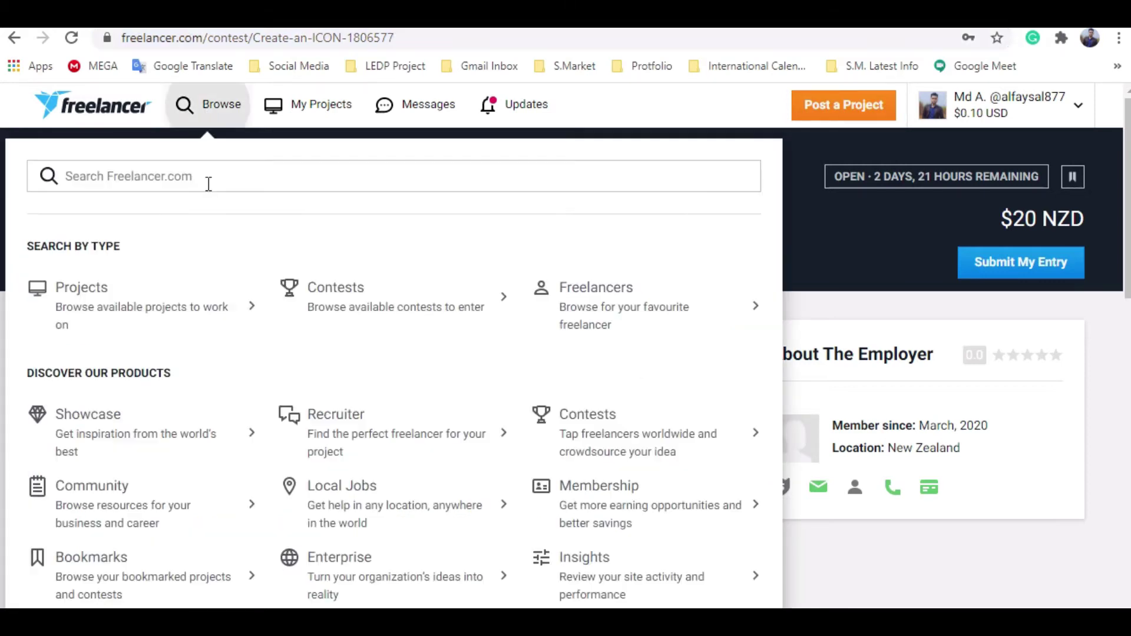
pyautogui.click(350, 291)
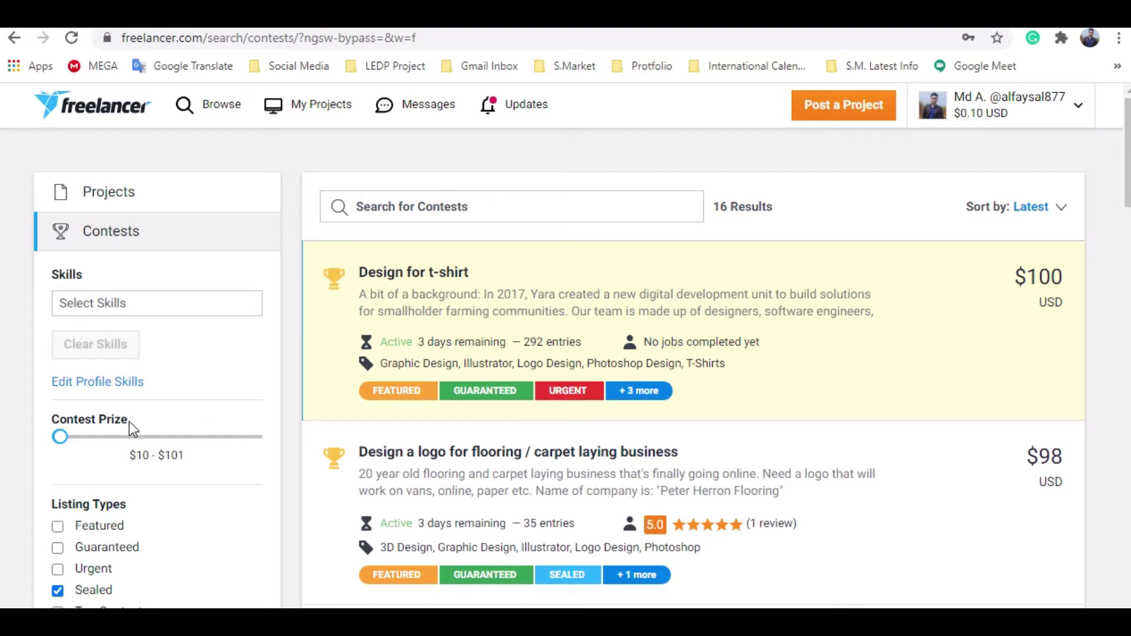
pyautogui.moveTo(71, 440); pyautogui.dragTo(257, 438)
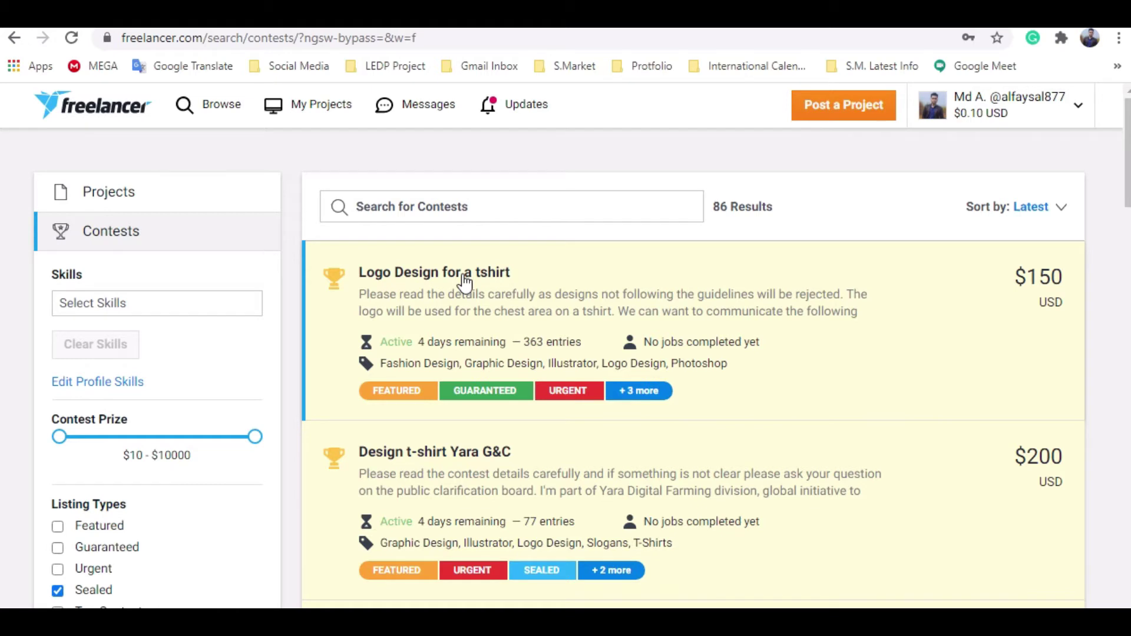
# Step: Browse the sealed contests in the list and open the "Flyer Update / Refresh" contest
pyautogui.scroll(-3, 505, 471)
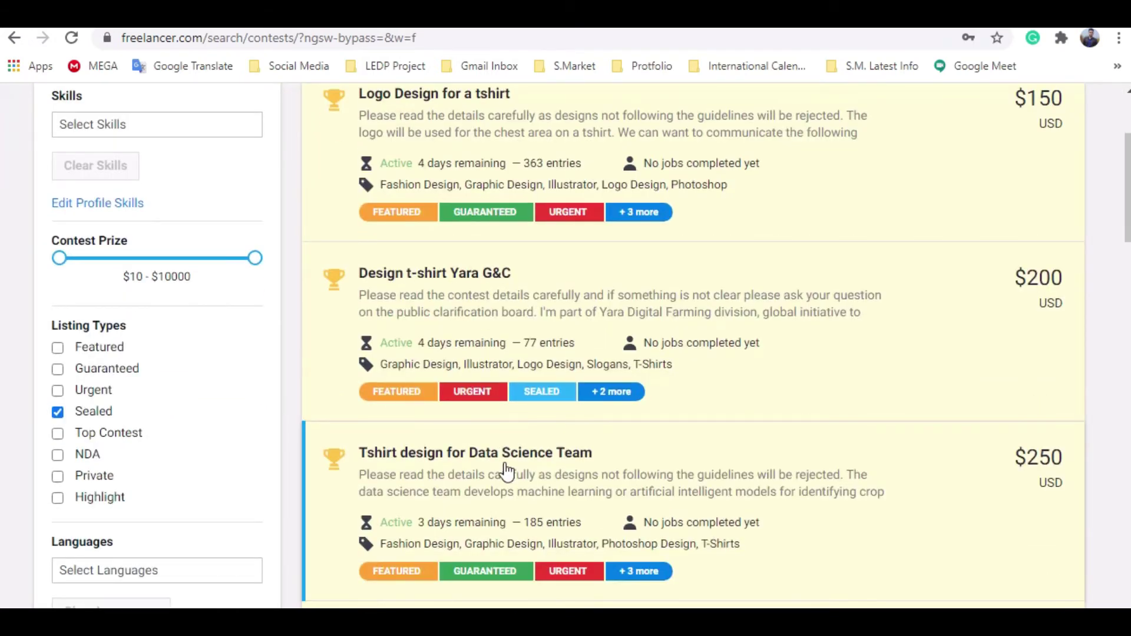
pyautogui.scroll(-3, 505, 471)
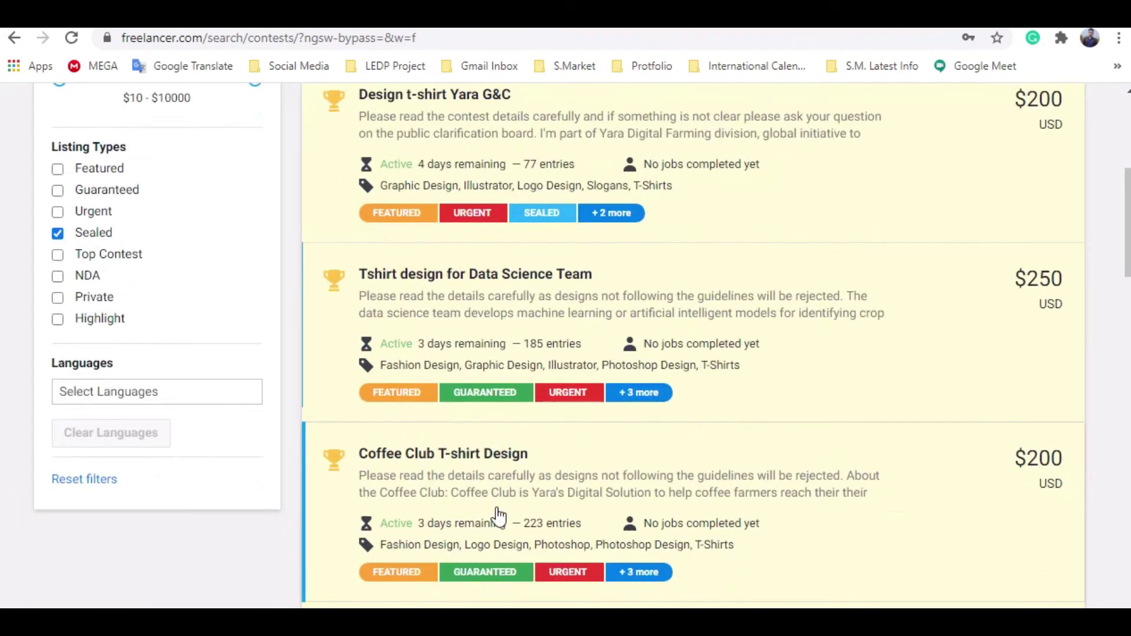
pyautogui.scroll(-7, 499, 517)
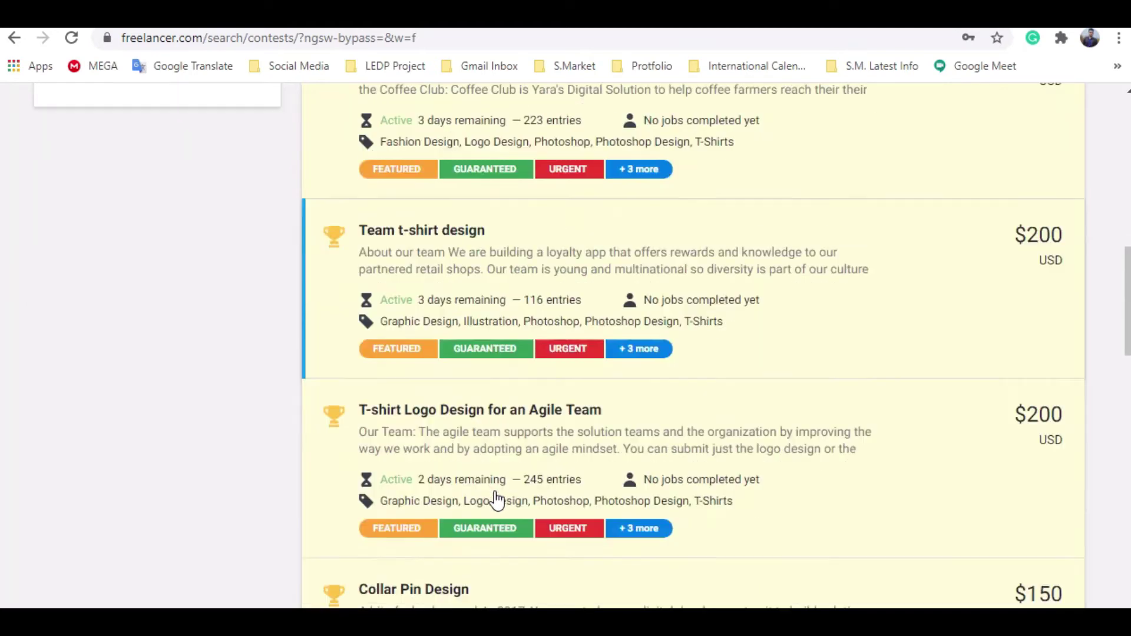
pyautogui.scroll(-2, 496, 500)
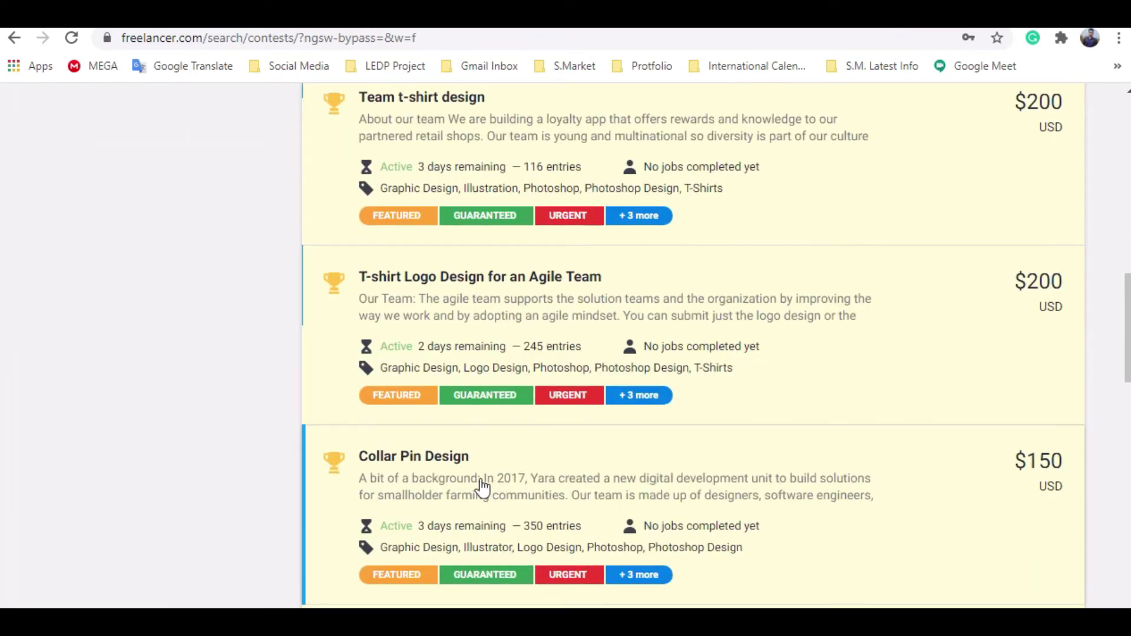
pyautogui.scroll(-3, 506, 462)
pyautogui.scroll(-3, 501, 461)
pyautogui.scroll(-1, 499, 460)
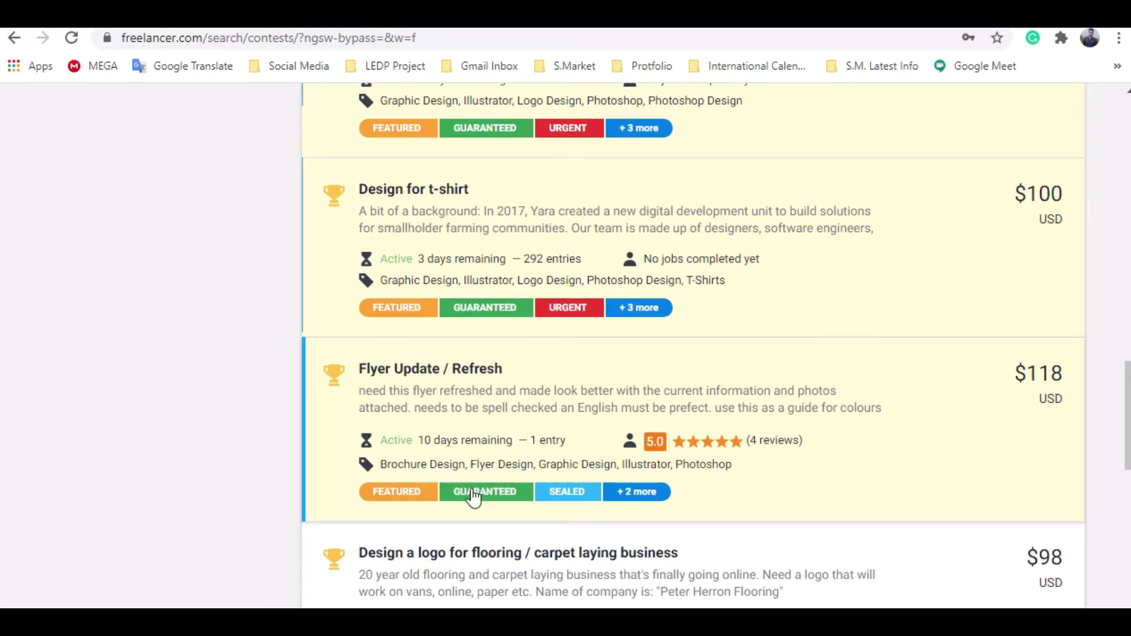
pyautogui.click(449, 372)
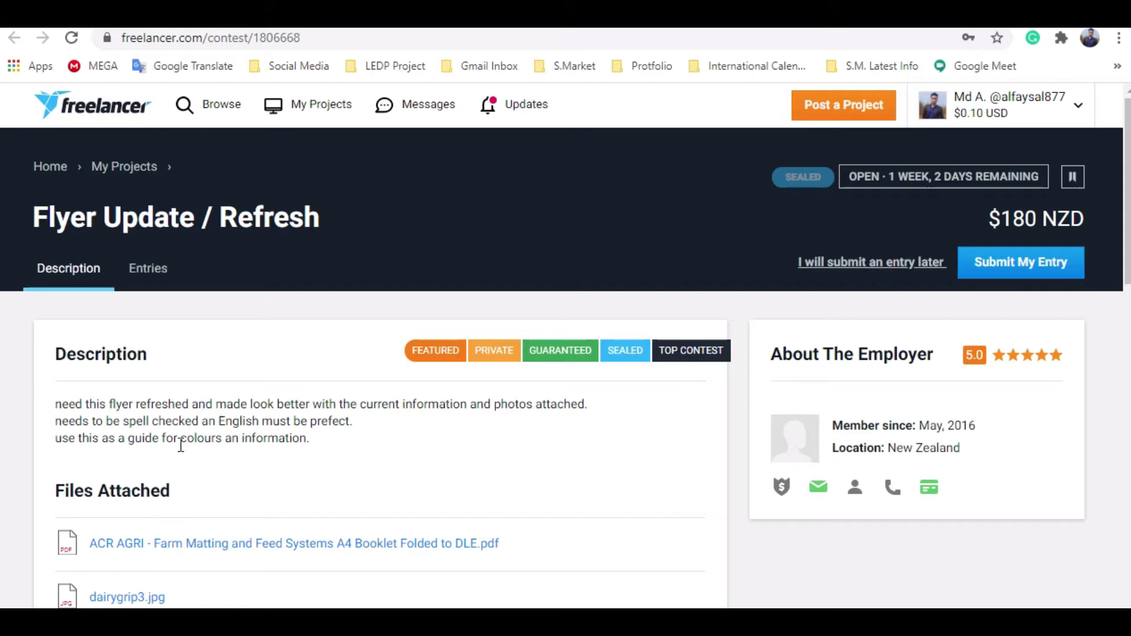
# Step: Look over the flyer contest's description and the entries submitted to it
pyautogui.scroll(-6, 178, 452)
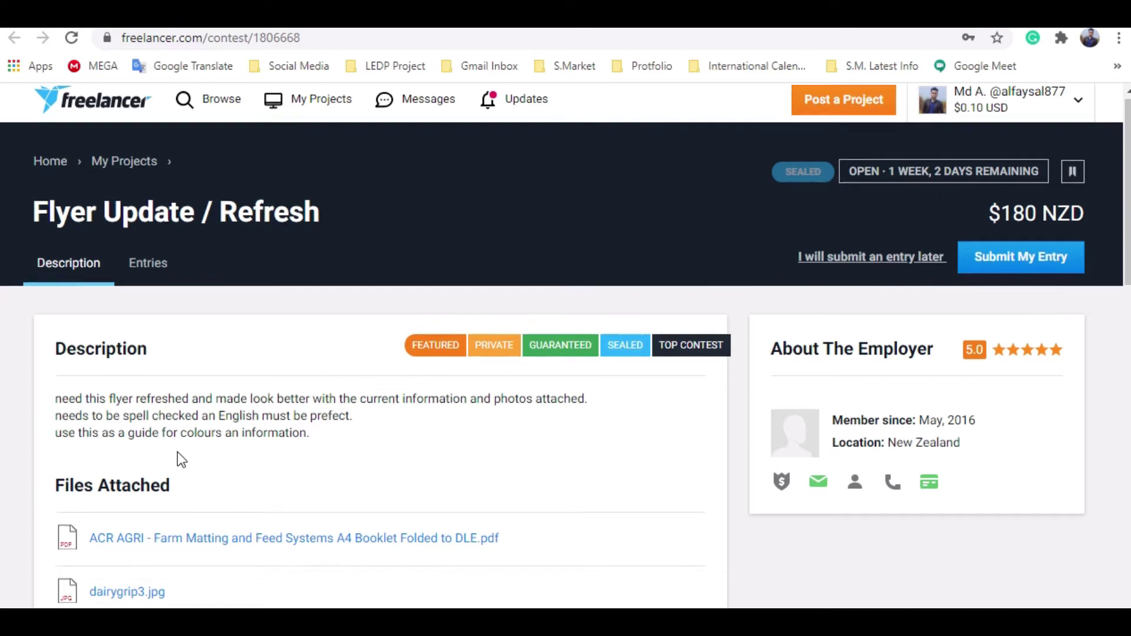
pyautogui.scroll(5, 177, 471)
pyautogui.scroll(1, 177, 467)
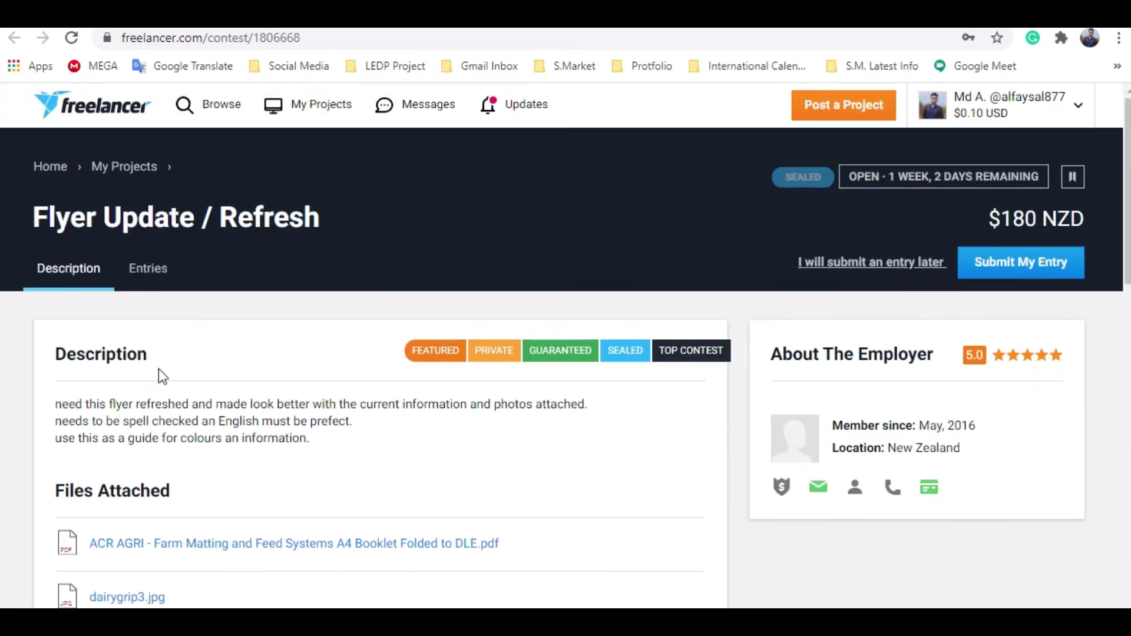
pyautogui.click(151, 269)
pyautogui.scroll(-3, 192, 449)
pyautogui.scroll(3, 167, 429)
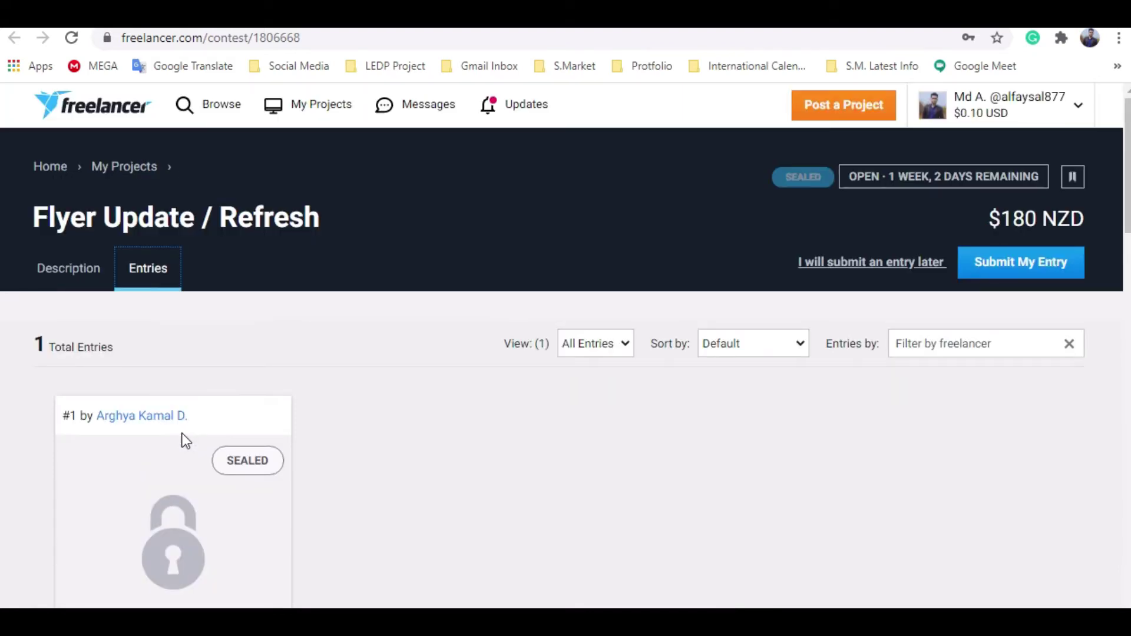
# Step: Return to the contest description, dismiss the WordPress project notification and review the attached files and supported submission file types
pyautogui.click(76, 269)
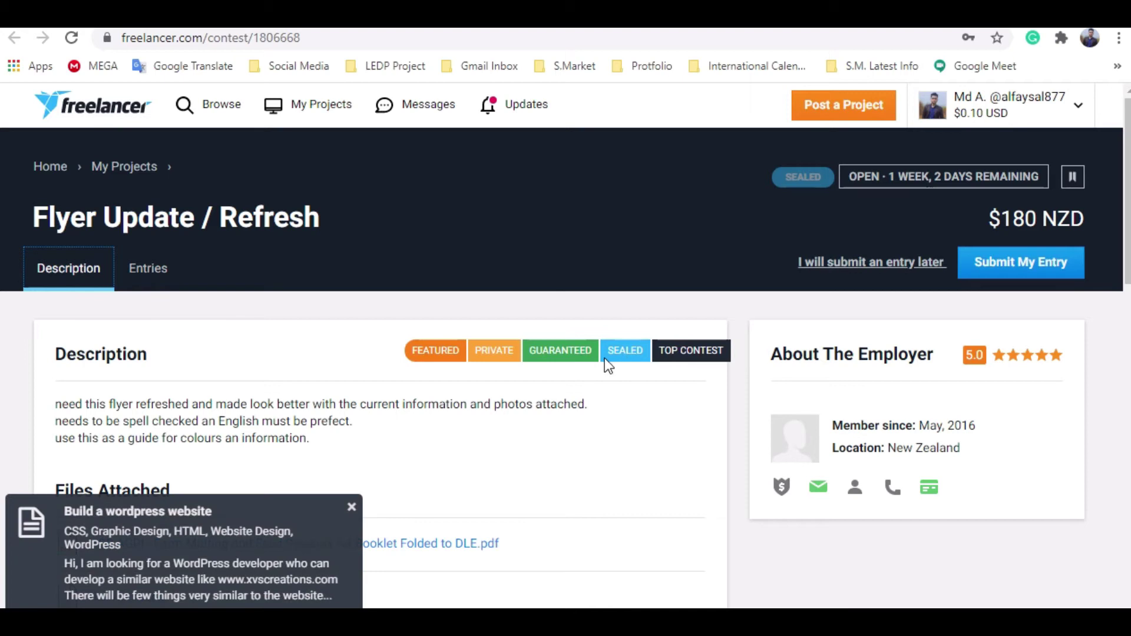
pyautogui.click(351, 507)
pyautogui.scroll(-1, 348, 412)
pyautogui.scroll(-8, 348, 412)
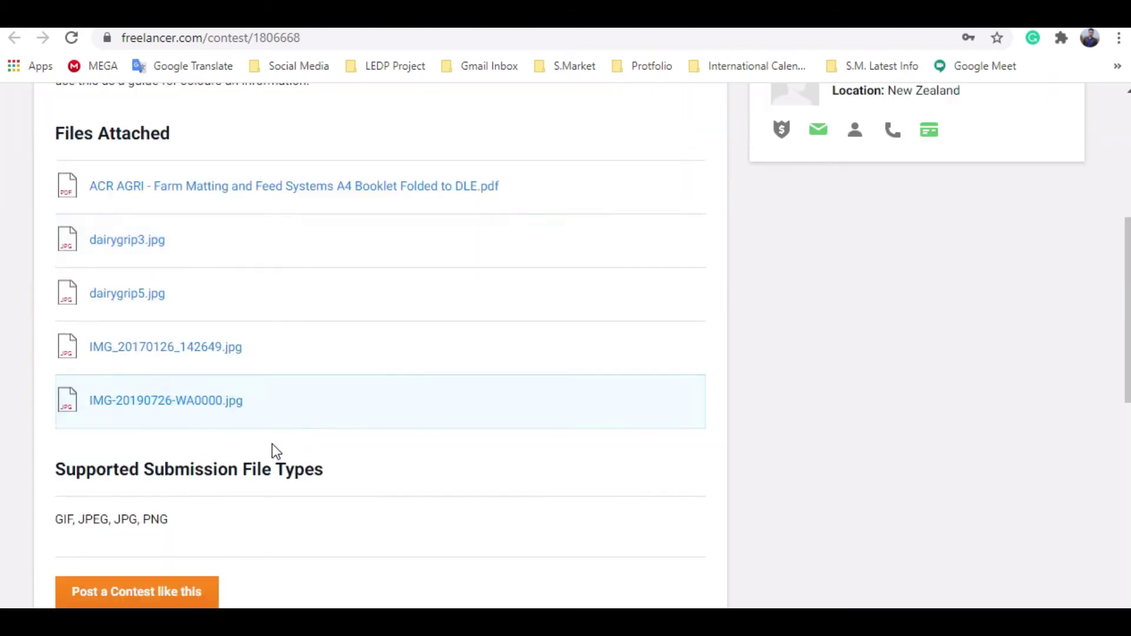
pyautogui.scroll(5, 177, 452)
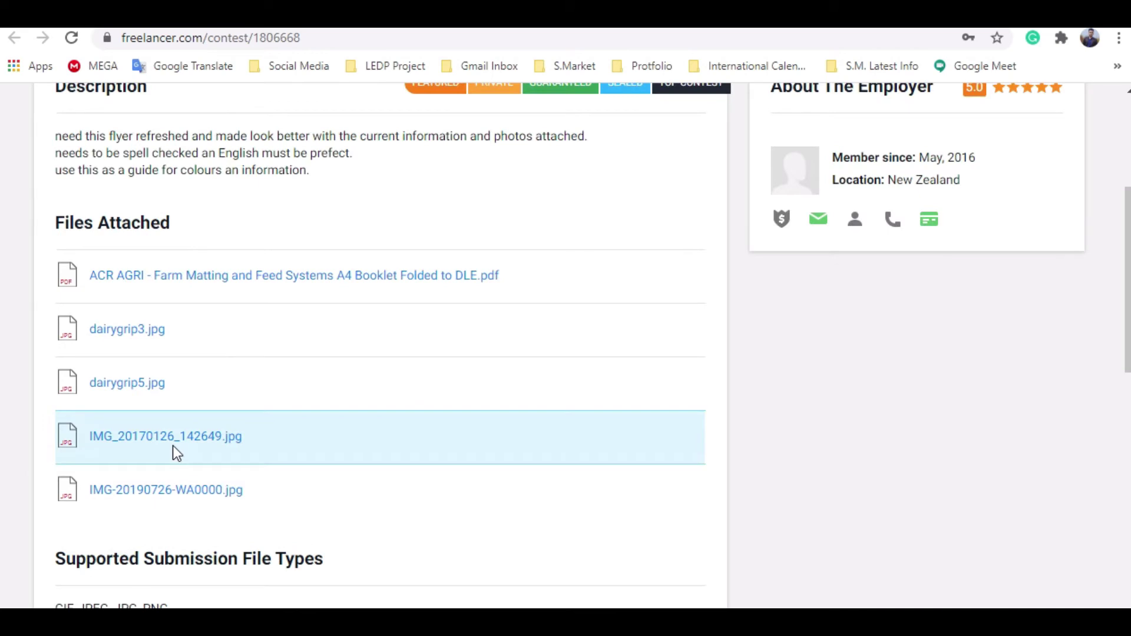
# Step: Open the attached "ACR AGRI - Farm Matting and Feed Systems A4 Booklet Folded to DLE.pdf" and examine its pages through page 4
pyautogui.click(162, 285)
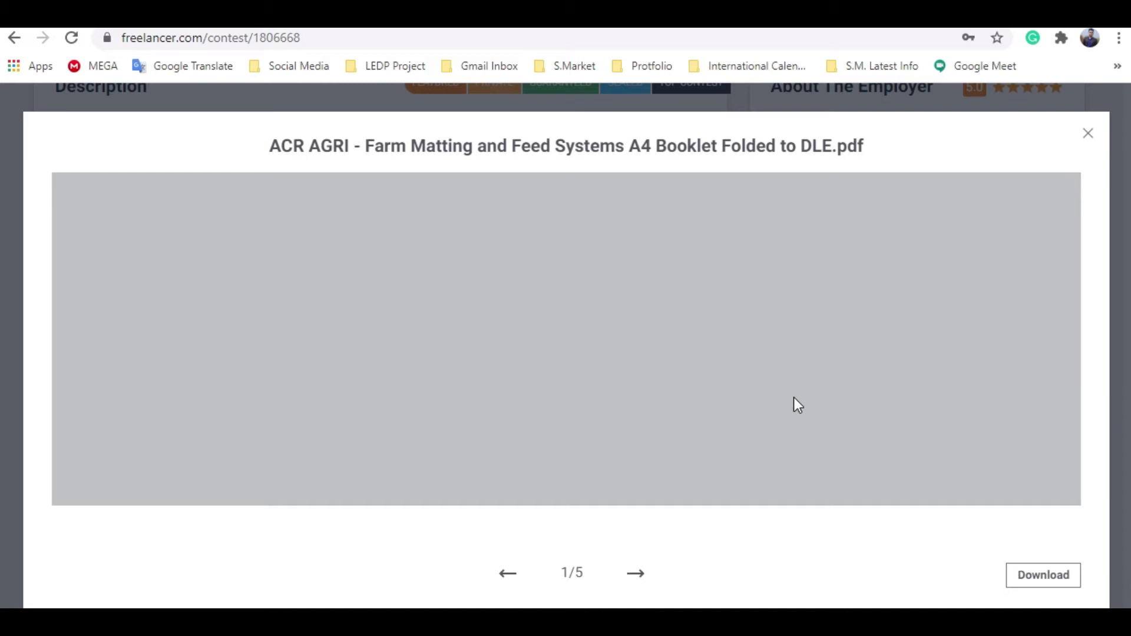
pyautogui.scroll(-2, 716, 398)
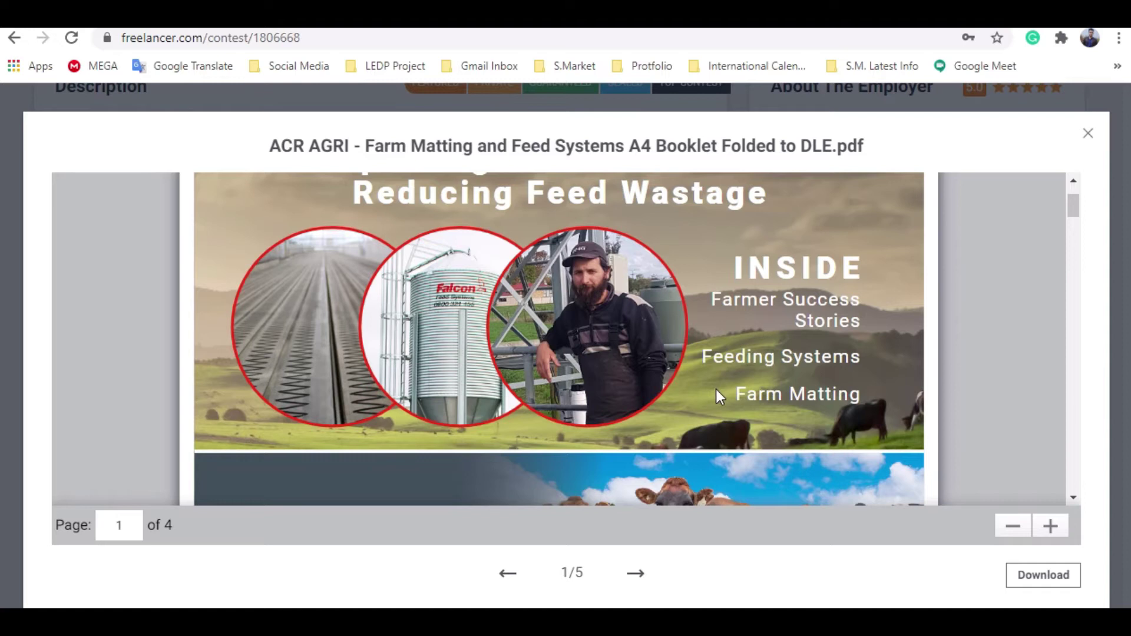
pyautogui.scroll(2, 716, 392)
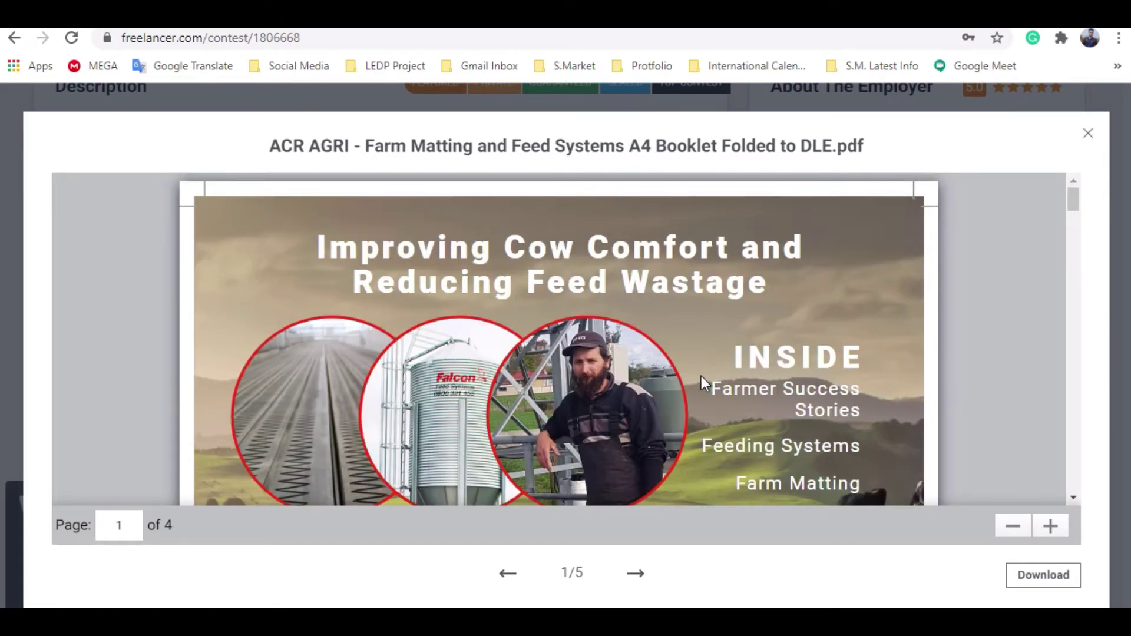
pyautogui.scroll(-3, 698, 375)
pyautogui.scroll(-5, 685, 359)
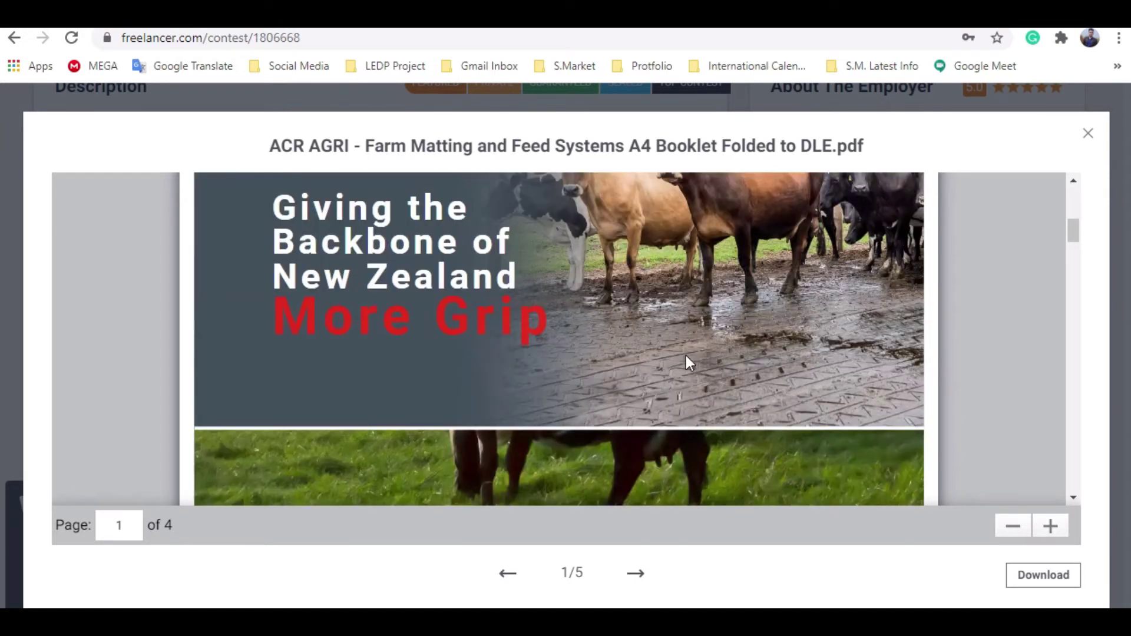
pyautogui.scroll(-4, 685, 356)
pyautogui.scroll(-3, 687, 362)
pyautogui.scroll(-9, 687, 349)
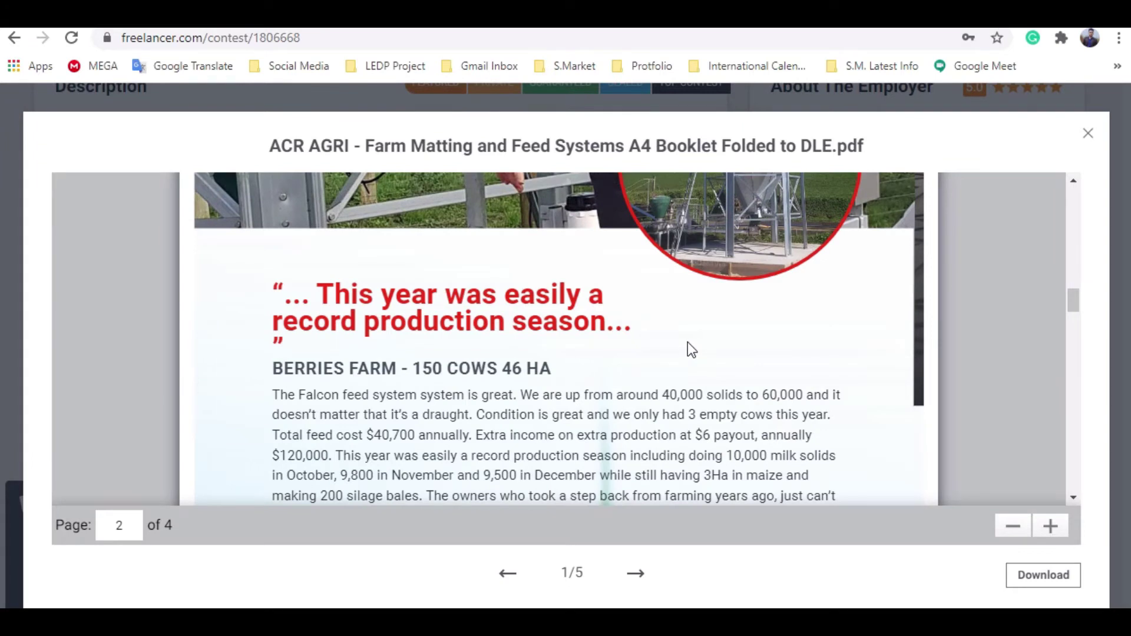
pyautogui.scroll(-6, 688, 342)
pyautogui.scroll(-6, 690, 340)
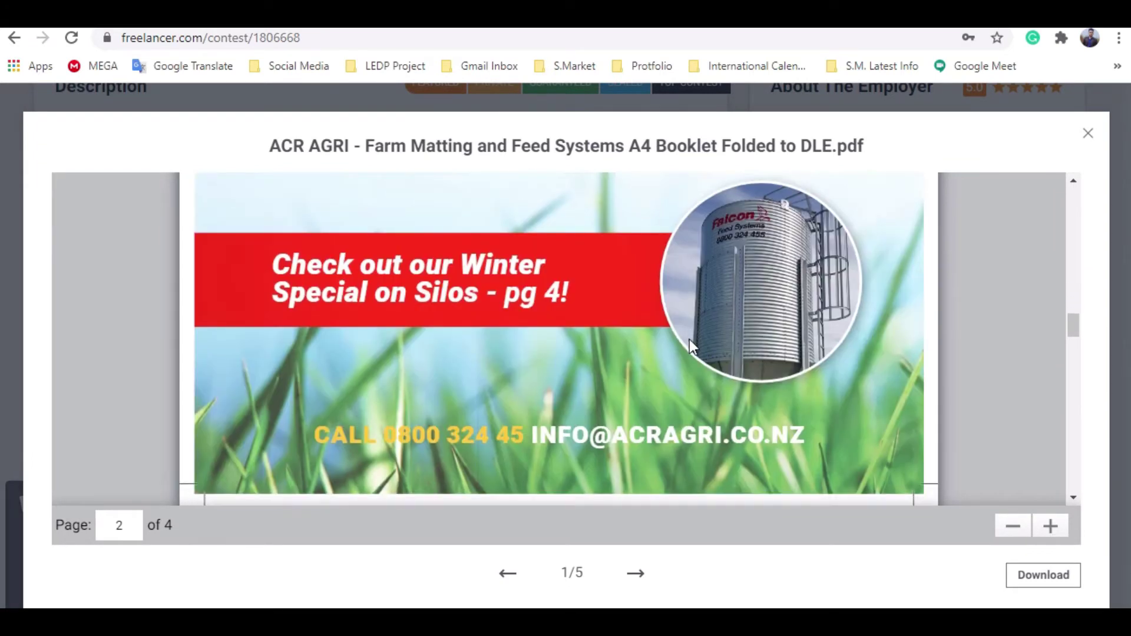
pyautogui.scroll(-3, 691, 338)
pyautogui.scroll(-10, 691, 342)
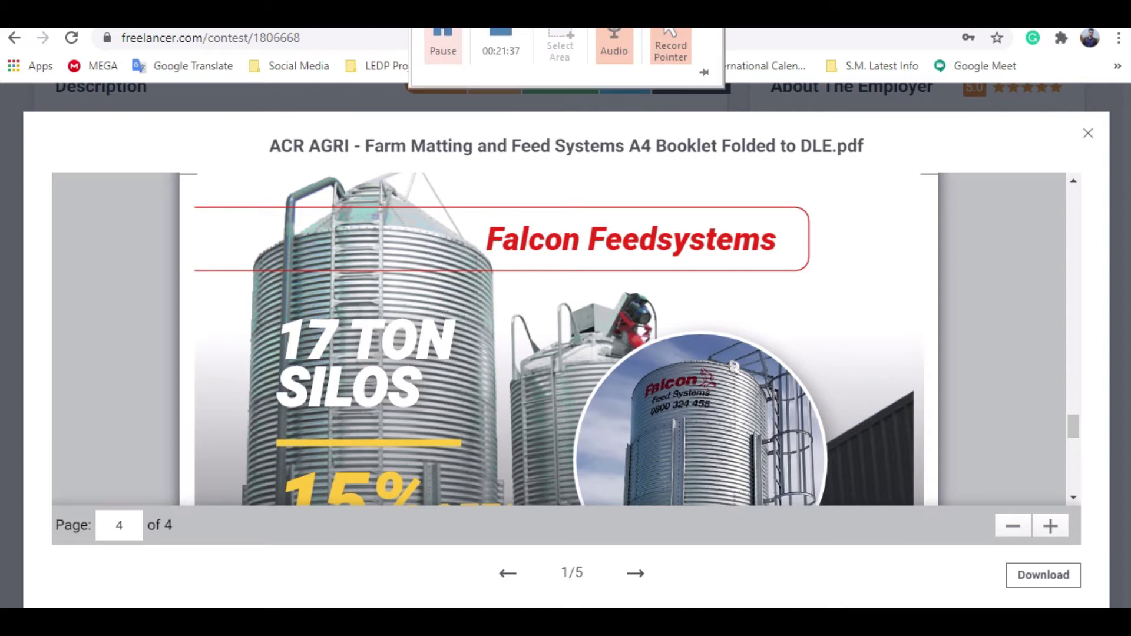
# Step: Switch to the Google Meet call, turn on captions and return to the Freelancer contest's PDF preview
pyautogui.click(215, 15)
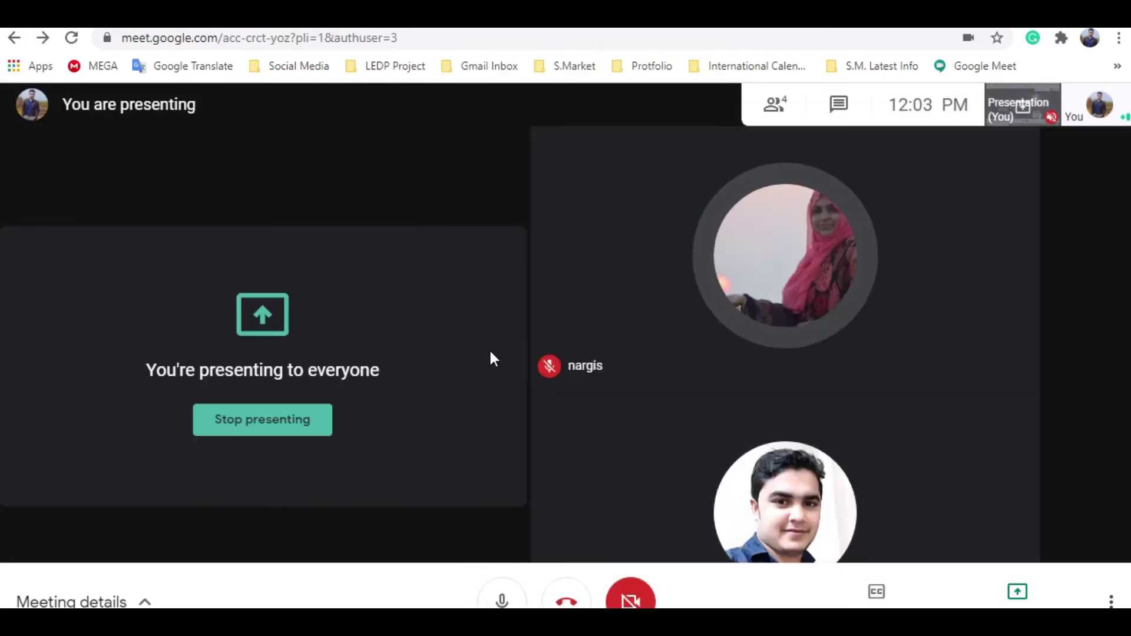
pyautogui.click(902, 596)
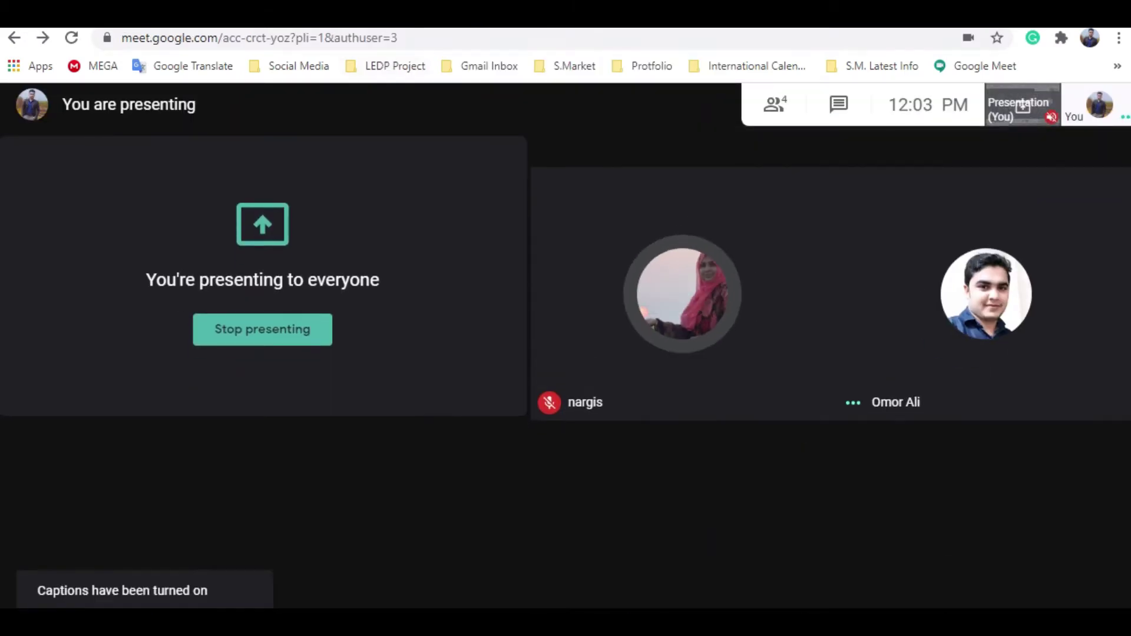
pyautogui.click(259, 13)
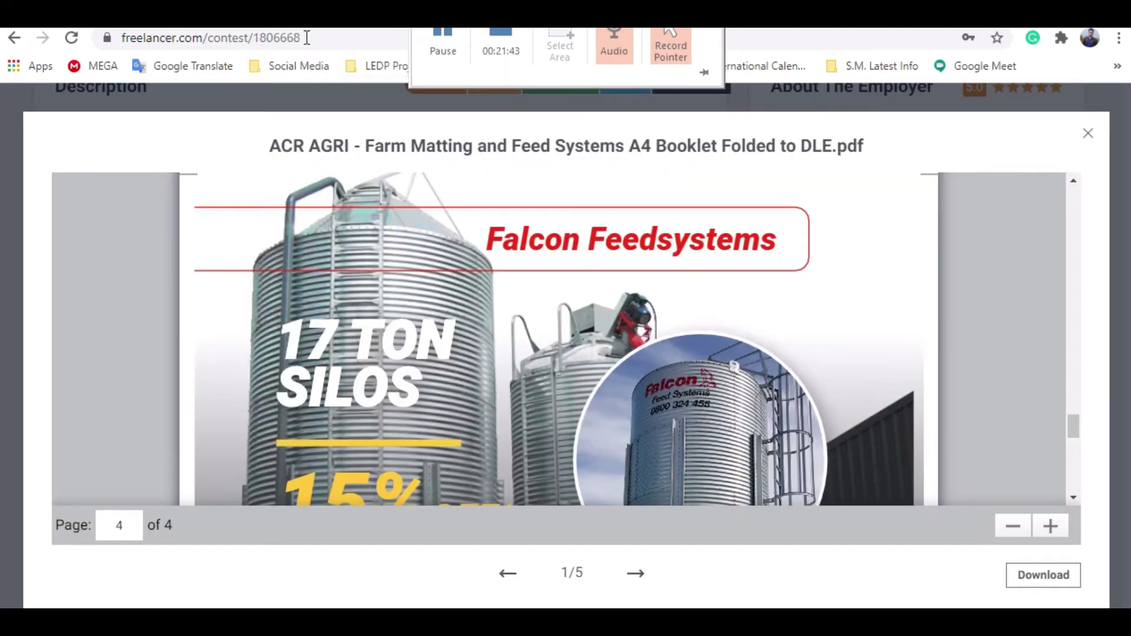
# Step: Examine the rest of the booklet's last page, review the pages back to the cover and close the preview
pyautogui.scroll(-1, 565, 297)
pyautogui.scroll(-8, 561, 292)
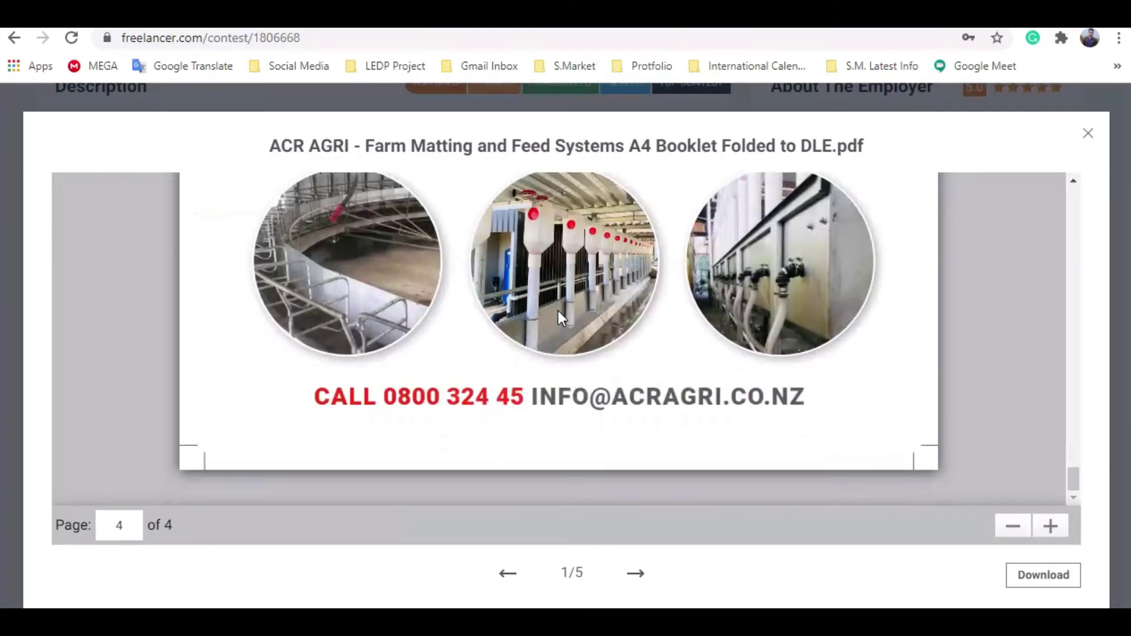
pyautogui.scroll(3, 561, 371)
pyautogui.scroll(2, 557, 373)
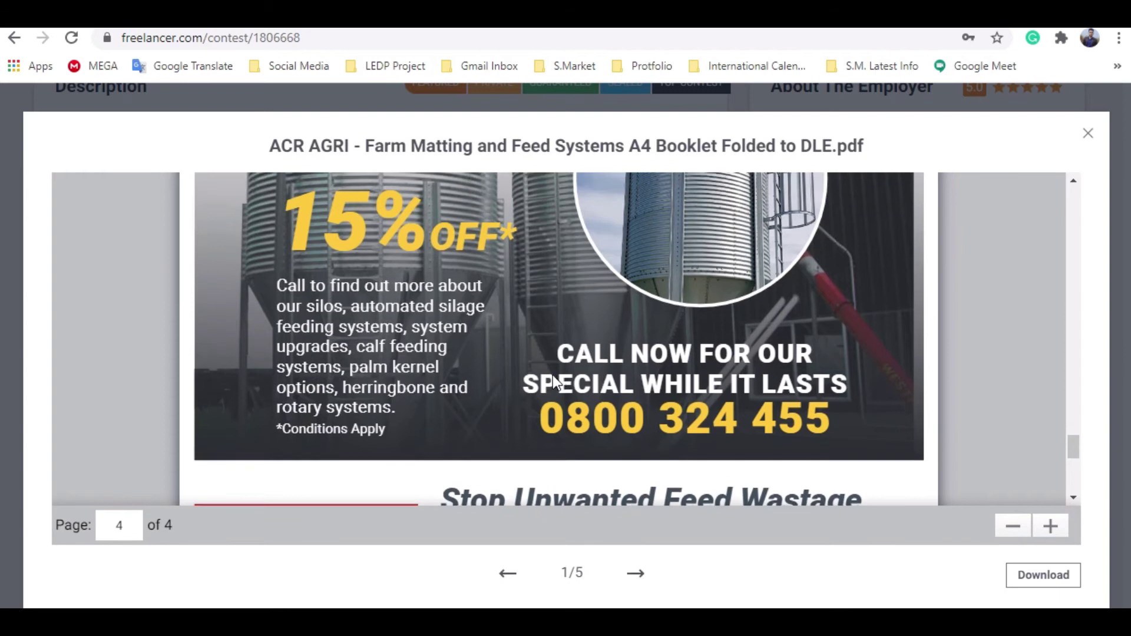
pyautogui.scroll(5, 545, 383)
pyautogui.scroll(-4, 548, 396)
pyautogui.scroll(8, 578, 413)
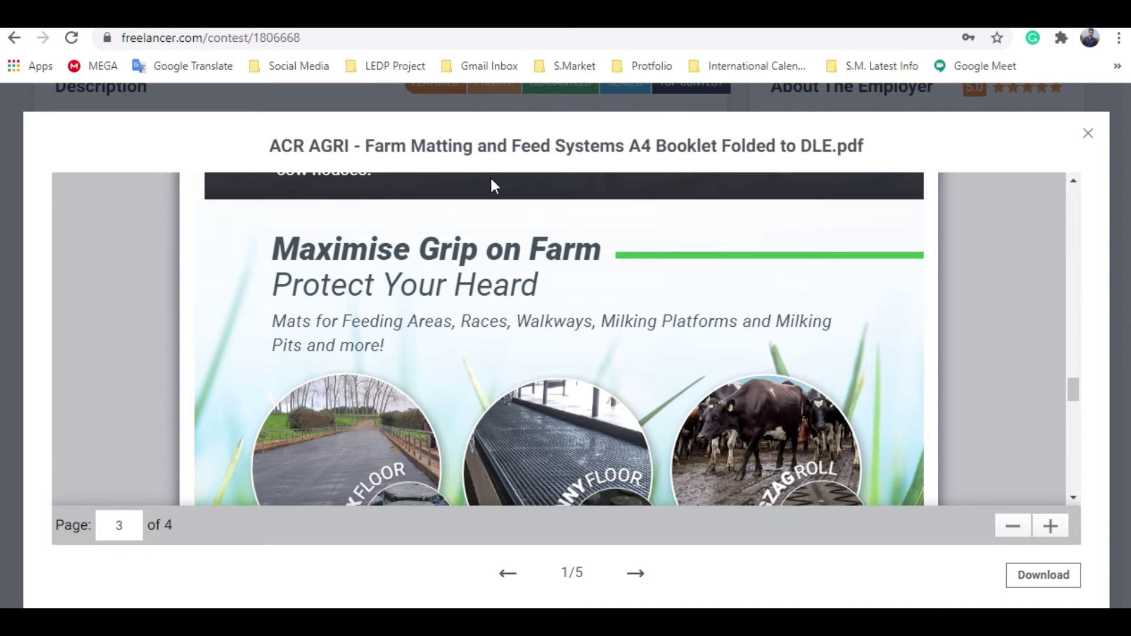
pyautogui.scroll(6, 715, 321)
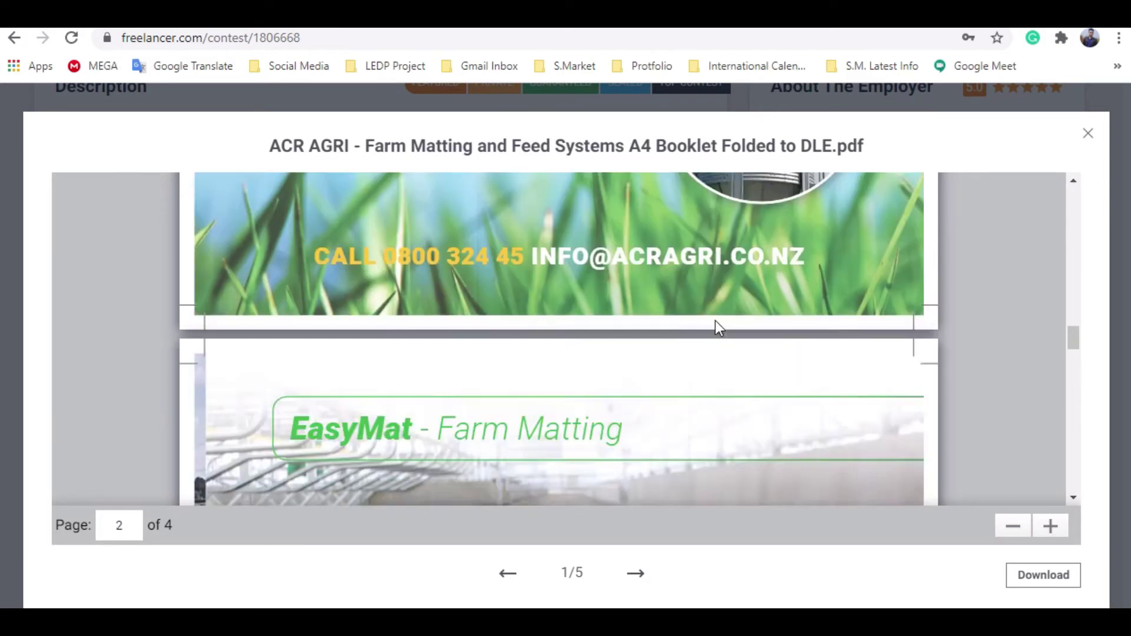
pyautogui.scroll(10, 716, 316)
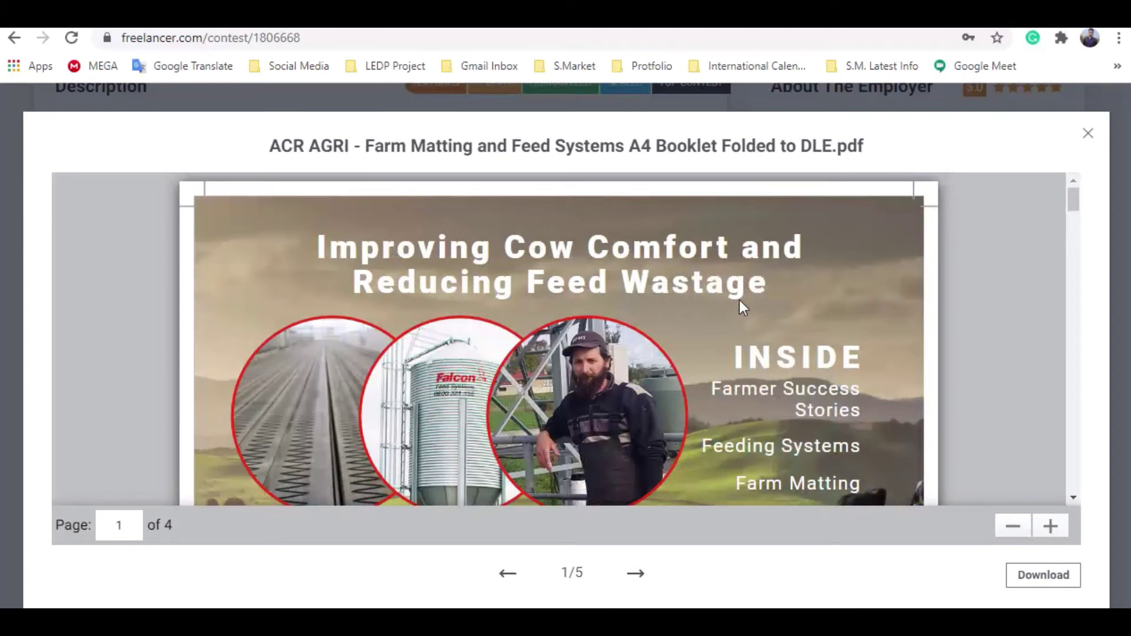
pyautogui.click(1088, 133)
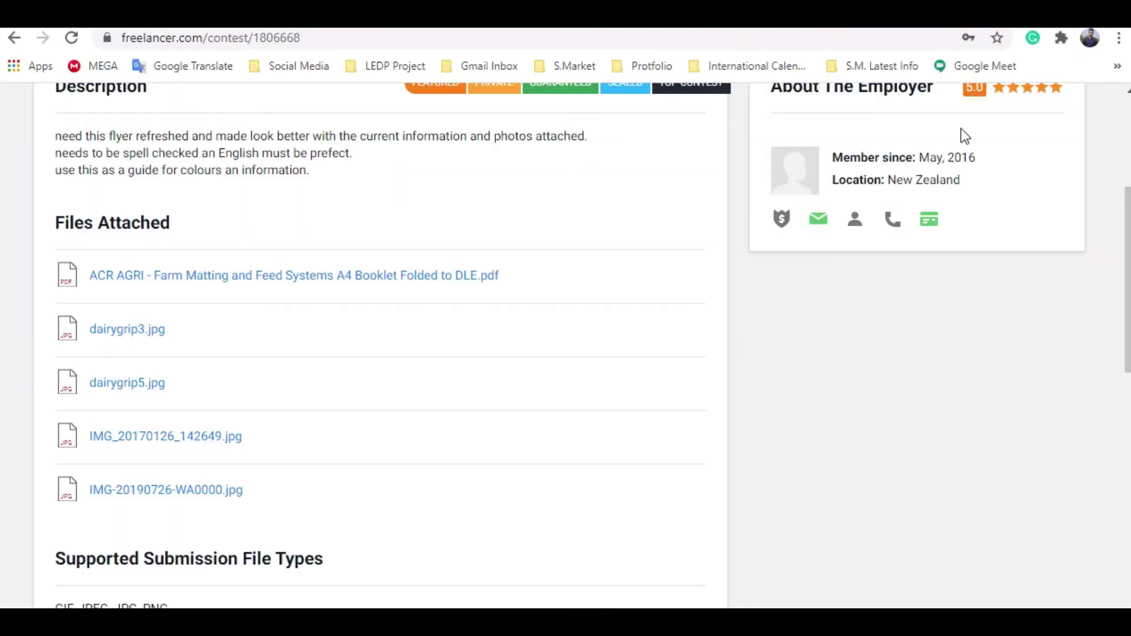
# Step: View the attached photo dairygrip3.jpg from end to end and close its preview
pyautogui.click(127, 330)
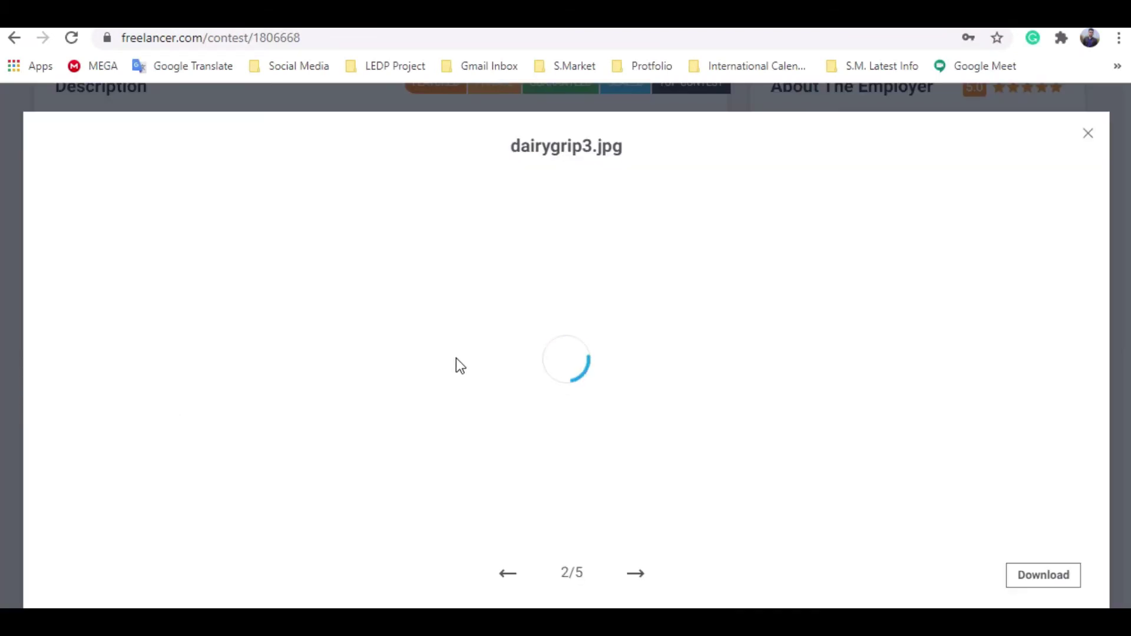
pyautogui.scroll(-10, 469, 388)
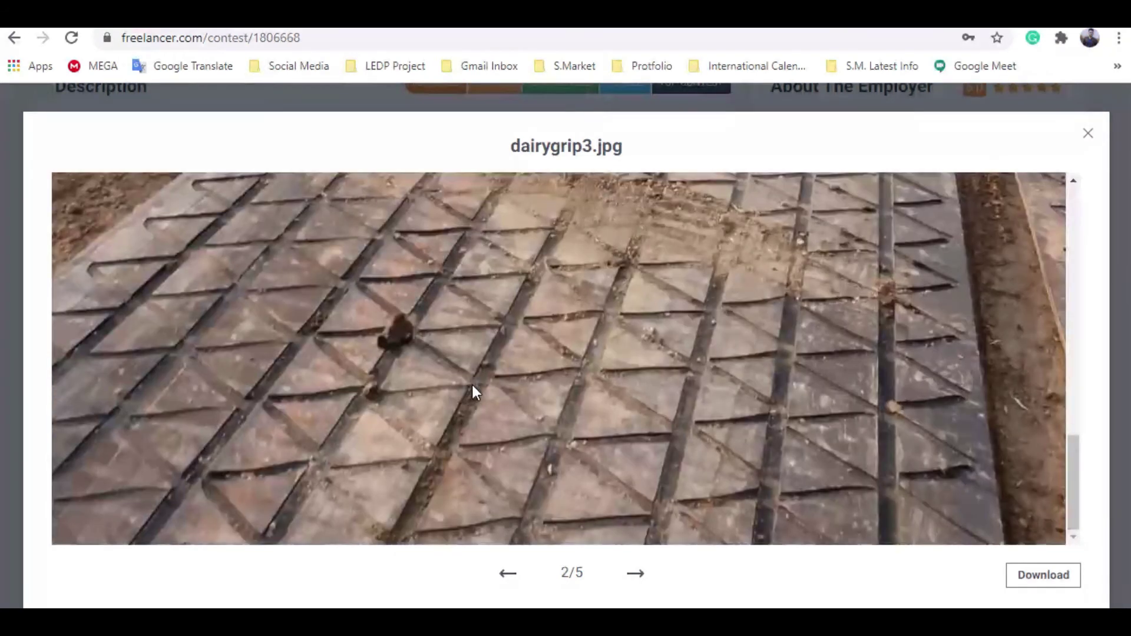
pyautogui.scroll(10, 473, 386)
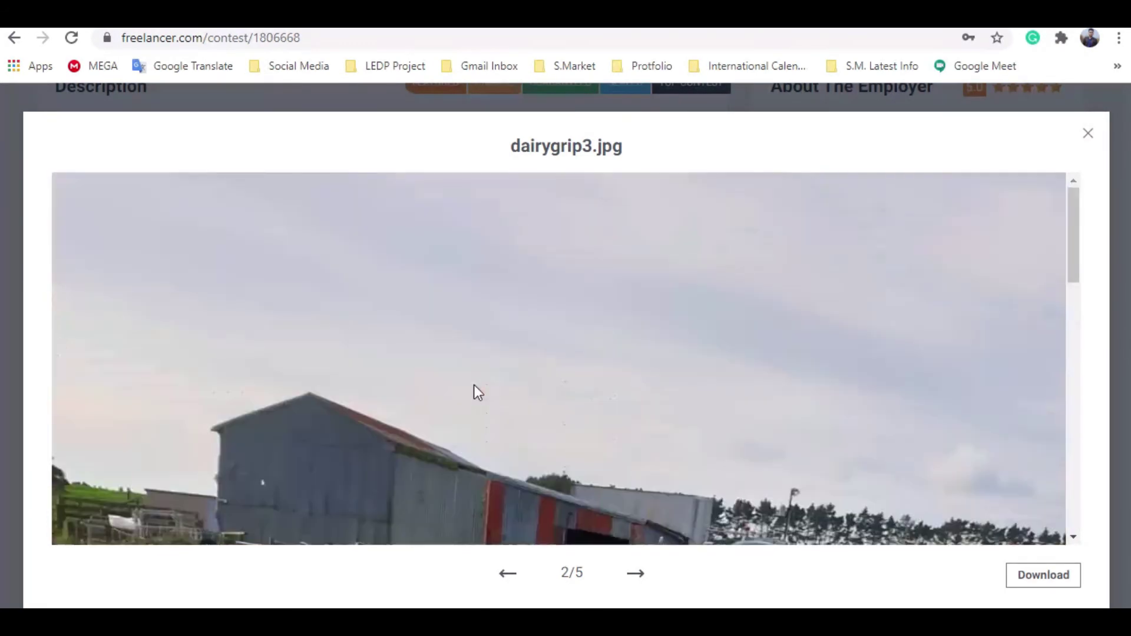
pyautogui.click(1088, 134)
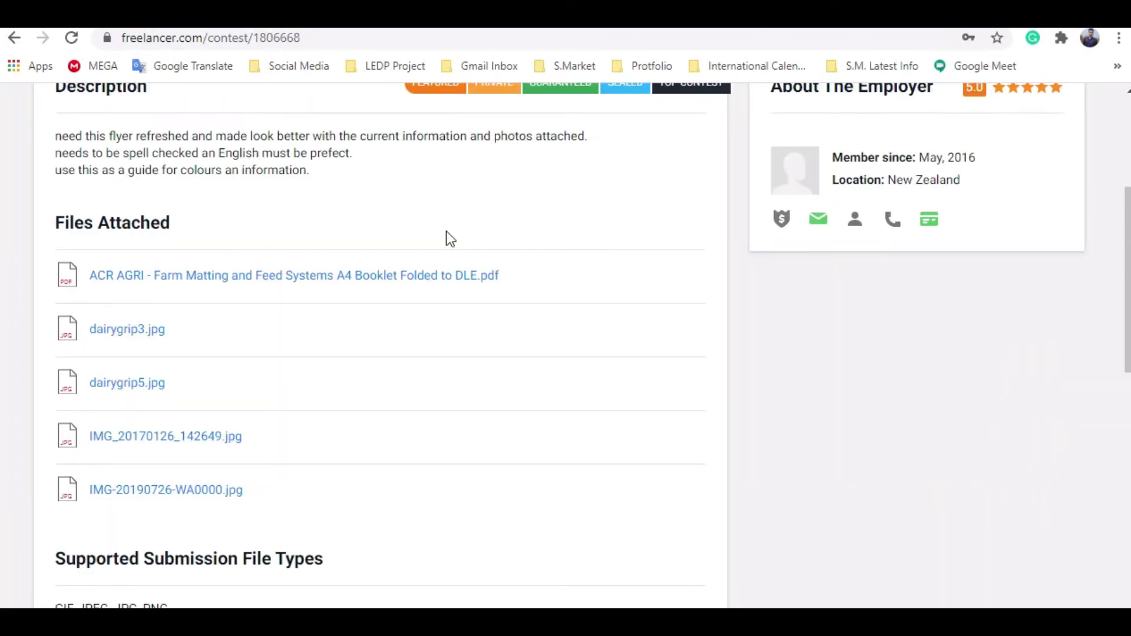
# Step: View the attached photo dairygrip5.jpg from end to end and close its preview
pyautogui.click(131, 380)
pyautogui.scroll(-6, 414, 344)
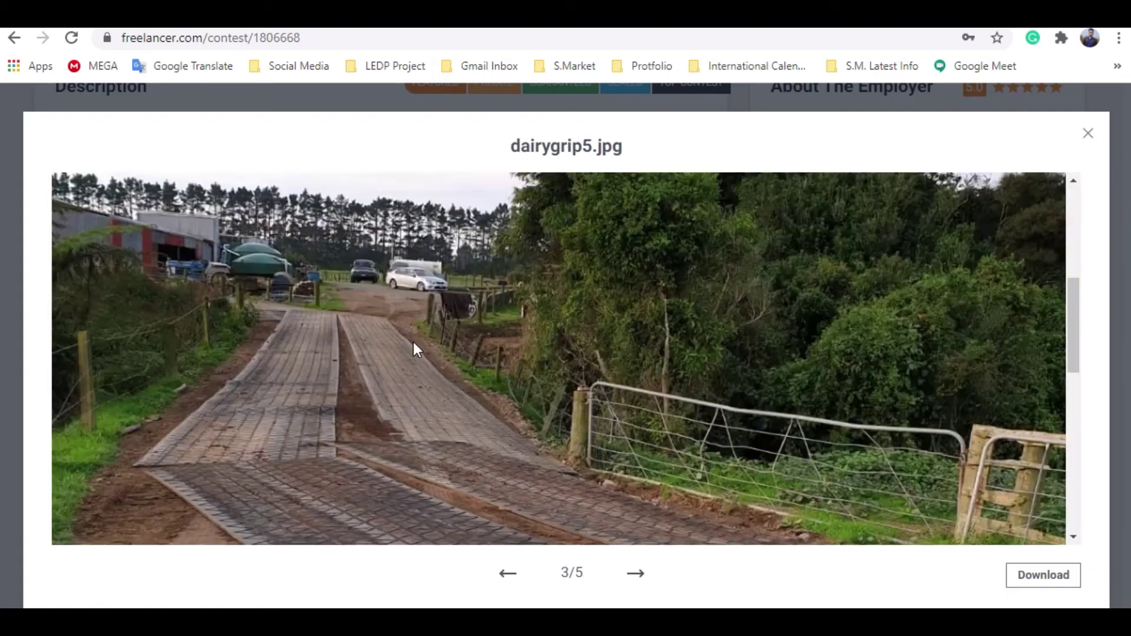
pyautogui.scroll(3, 415, 345)
pyautogui.scroll(-5, 418, 341)
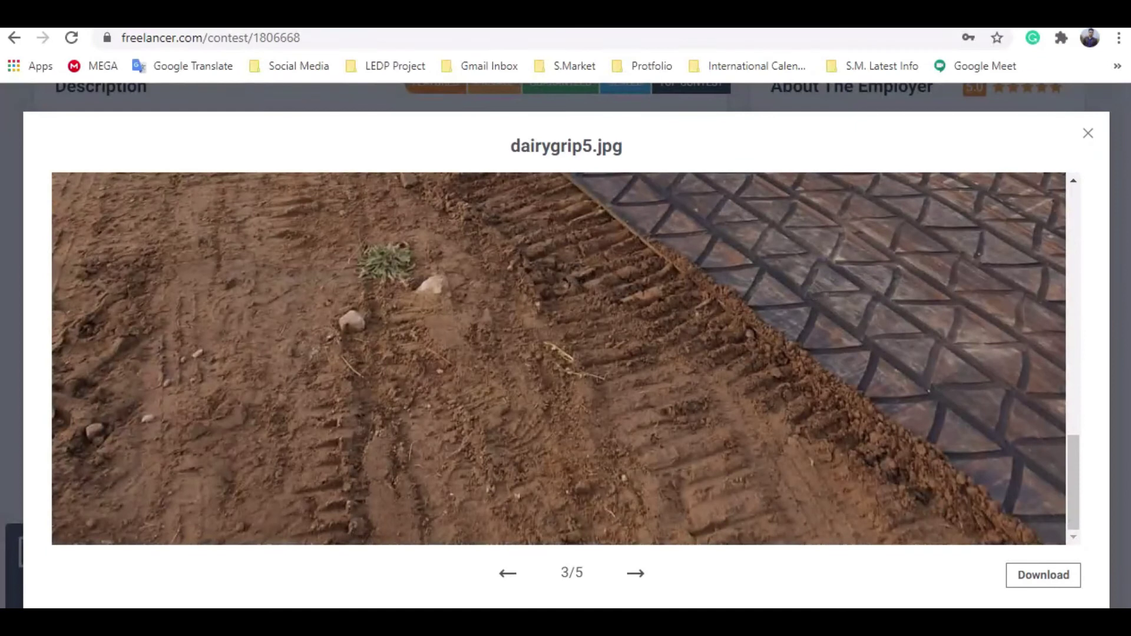
pyautogui.click(1088, 134)
# Step: View the attached photo IMG_20170126_142649.jpg from end to end and close its preview
pyautogui.scroll(-2, 143, 357)
pyautogui.click(143, 349)
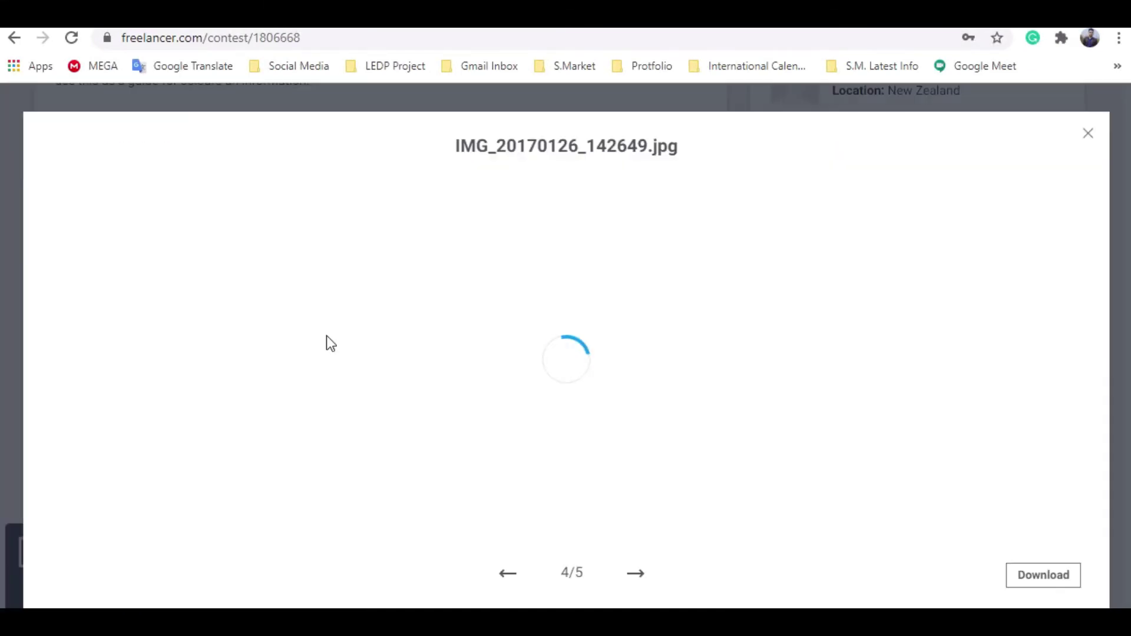
pyautogui.scroll(-5, 597, 256)
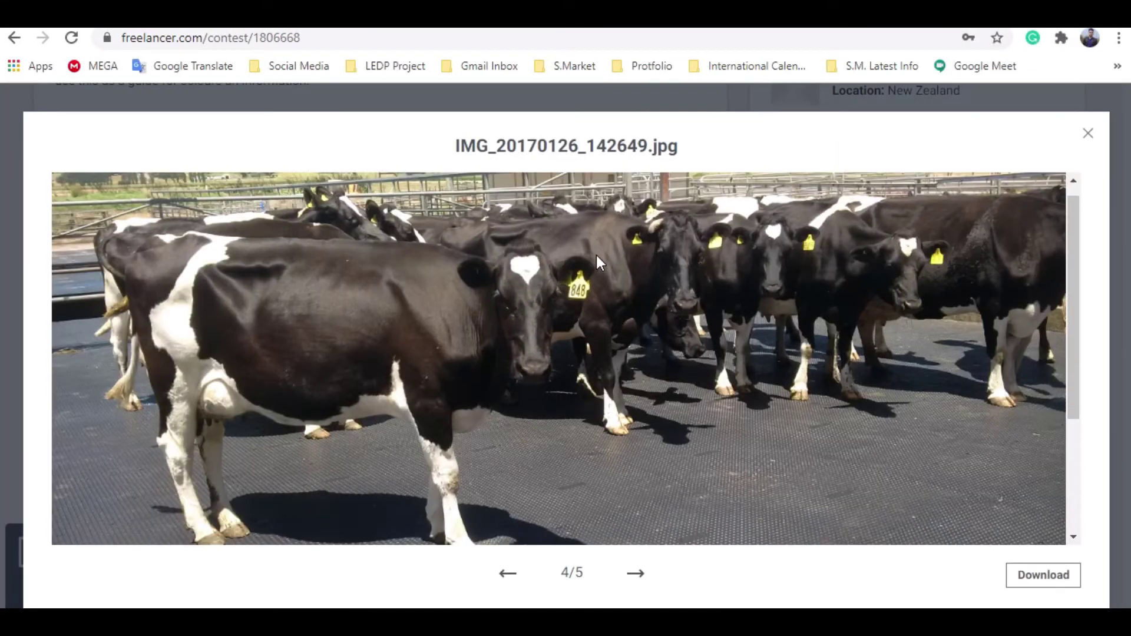
pyautogui.scroll(5, 596, 256)
pyautogui.click(1088, 134)
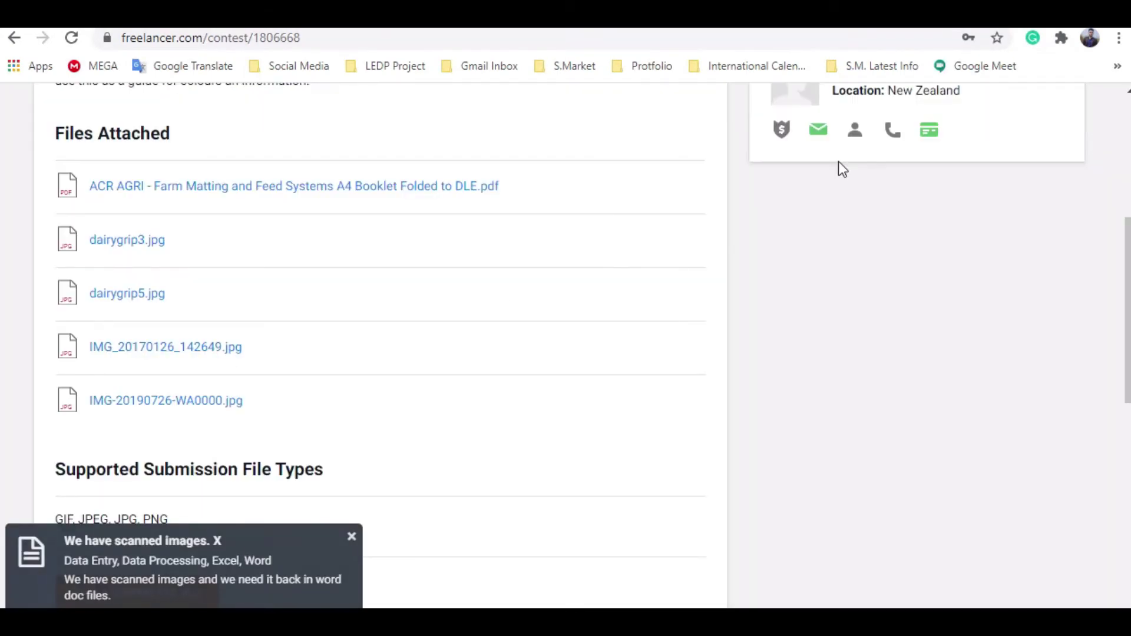
# Step: View the attached photo IMG-20190726-WA0000.jpg from end to end and close its preview
pyautogui.click(184, 401)
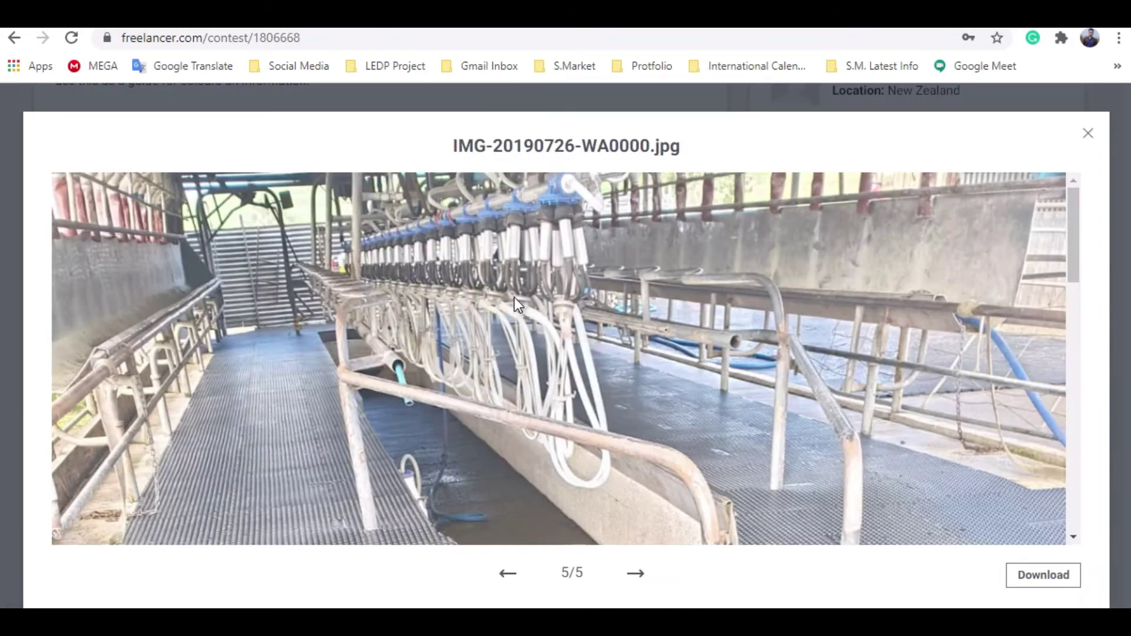
pyautogui.scroll(-5, 563, 339)
pyautogui.scroll(5, 923, 244)
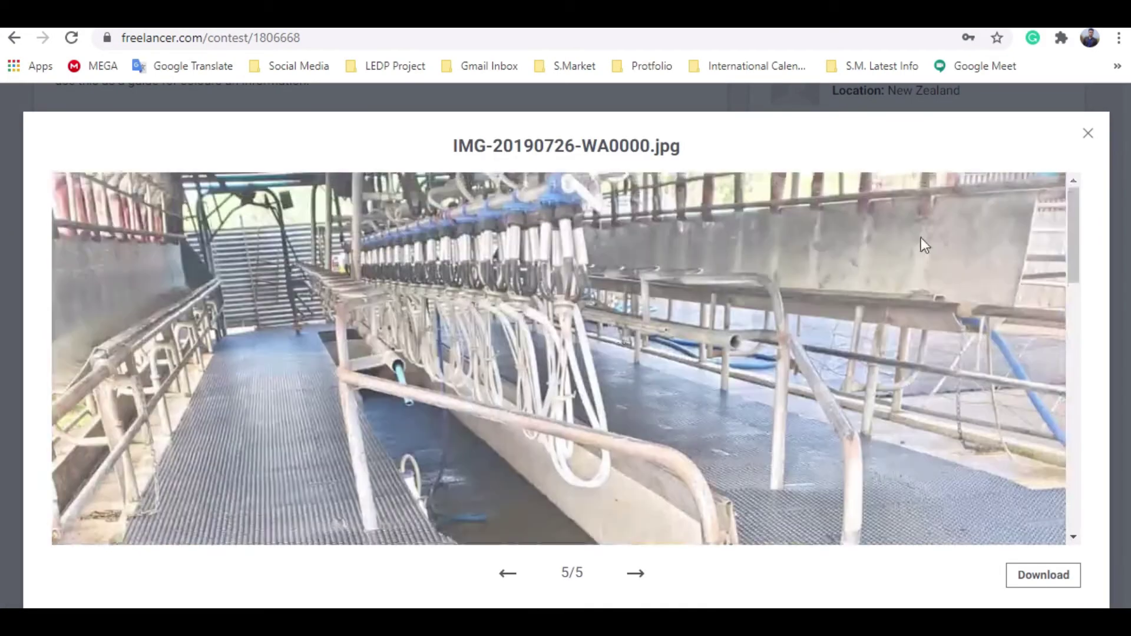
pyautogui.click(1088, 134)
# Step: Reread the "Flyer Update / Refresh" description and its list of attached files
pyautogui.scroll(5, 171, 249)
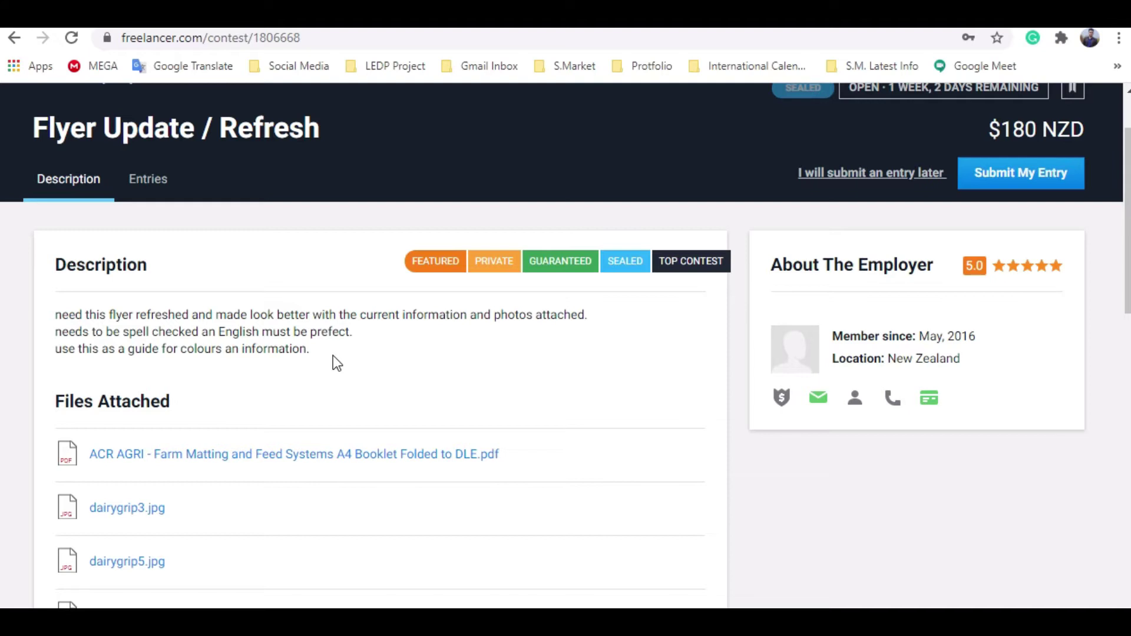
pyautogui.scroll(-4, 334, 359)
pyautogui.scroll(4, 292, 379)
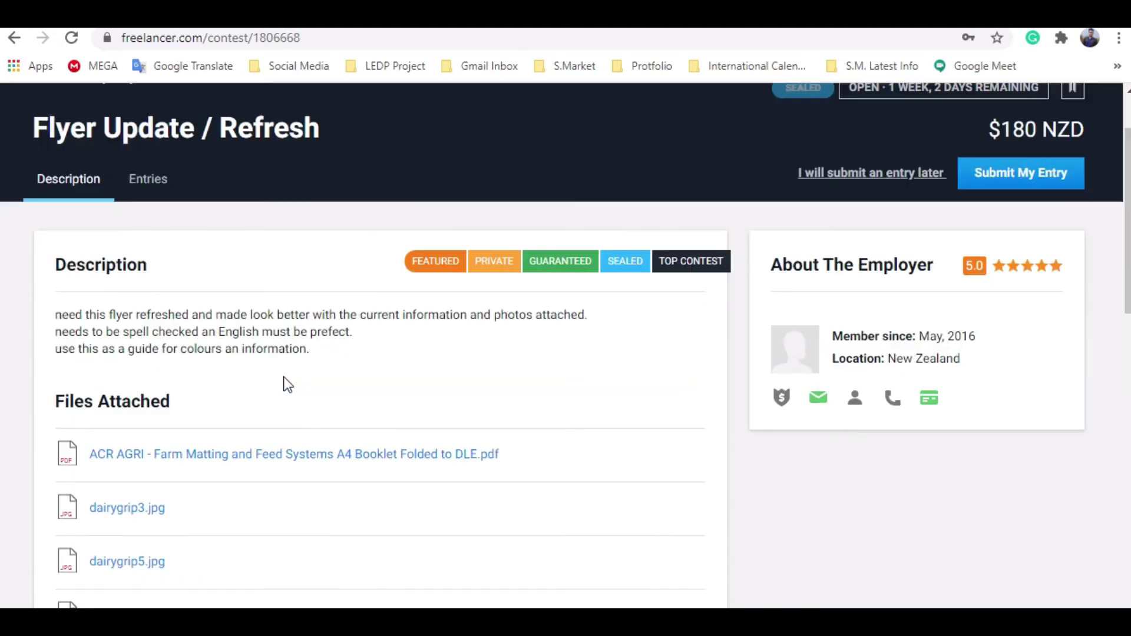
# Step: Check the Google Meet call and look over the "flooring logo" image results
pyautogui.click(471, 13)
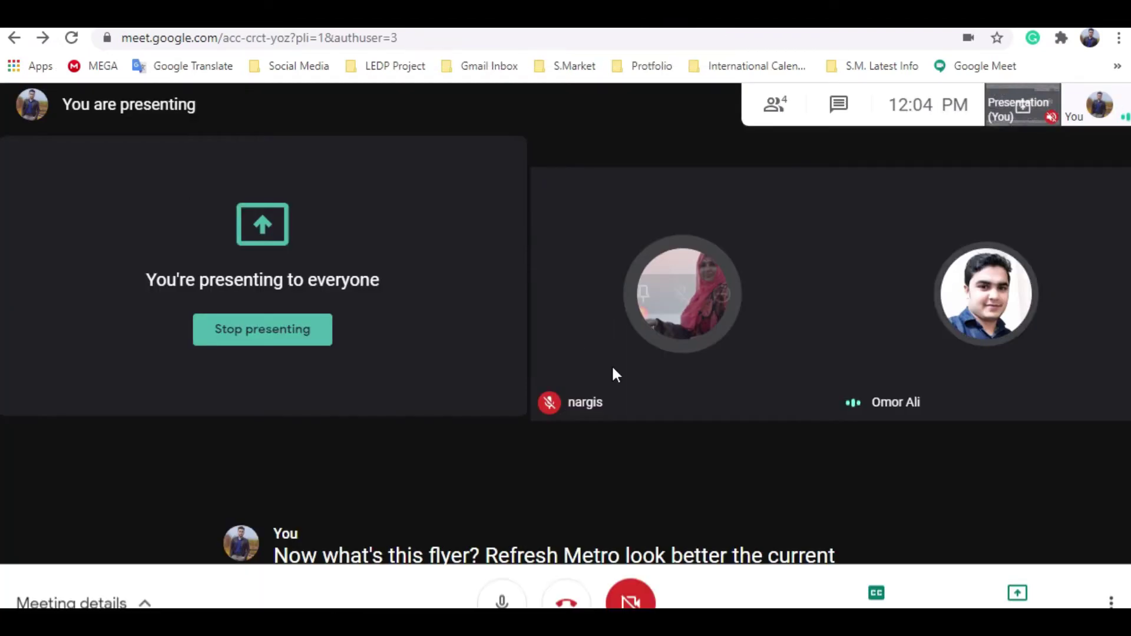
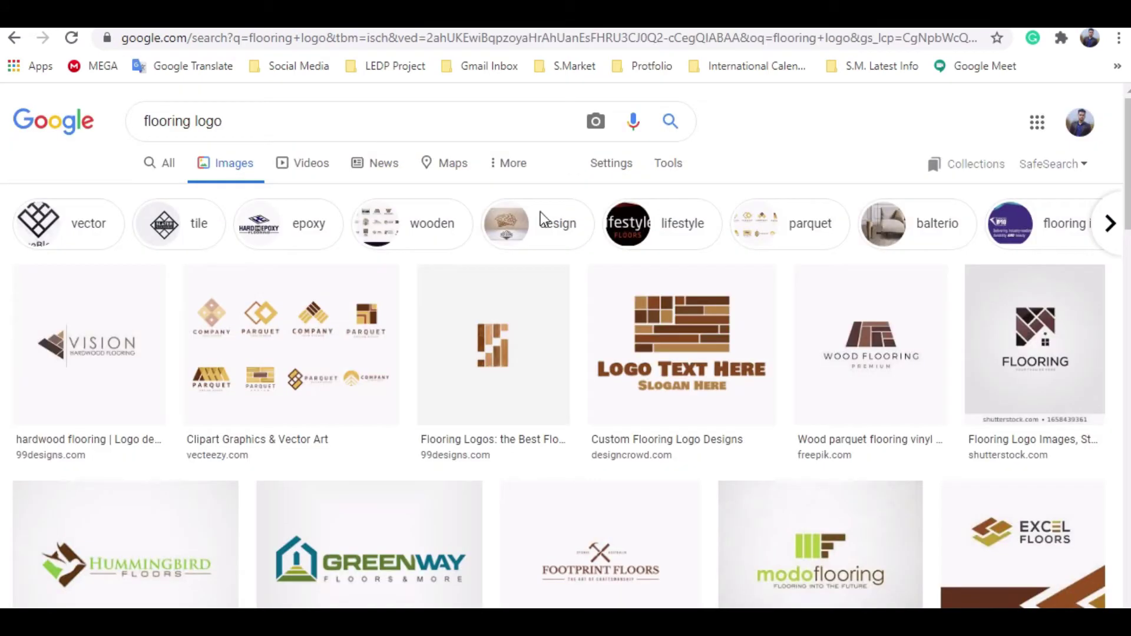
pyautogui.scroll(-3, 282, 480)
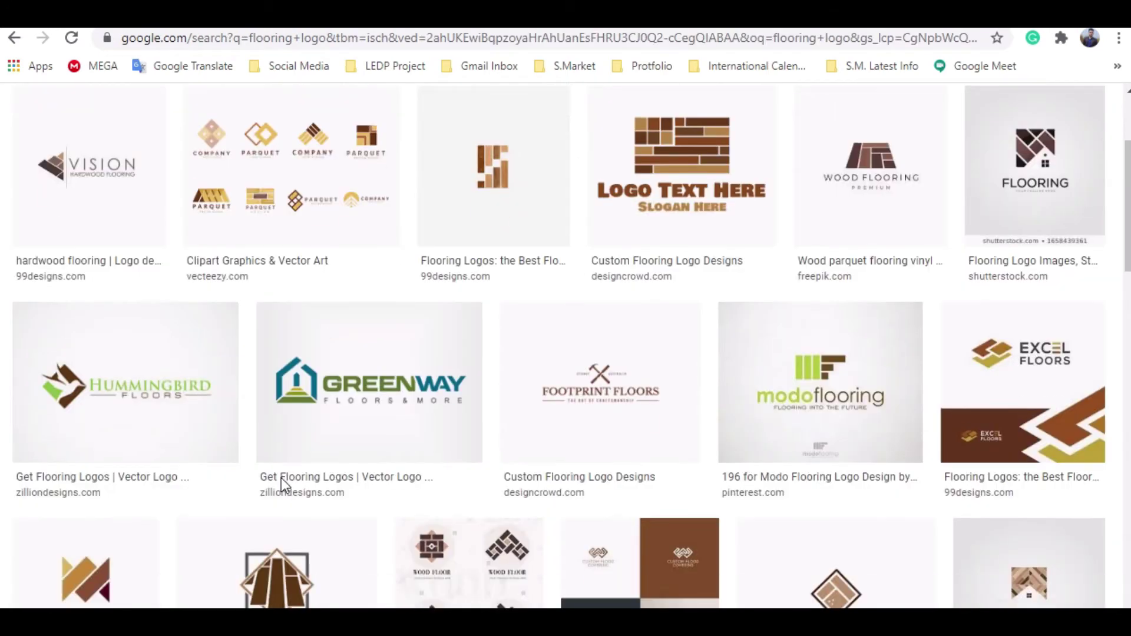
pyautogui.scroll(3, 439, 462)
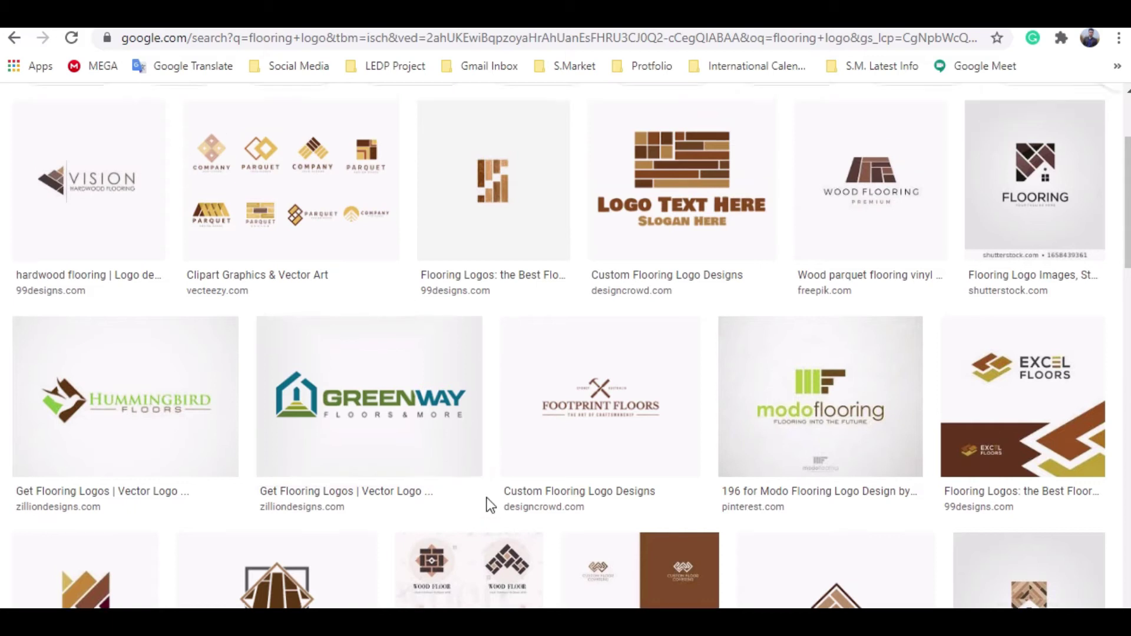
# Step: Search the web for "carpet laying" and skim the first results
pyautogui.click(782, 26)
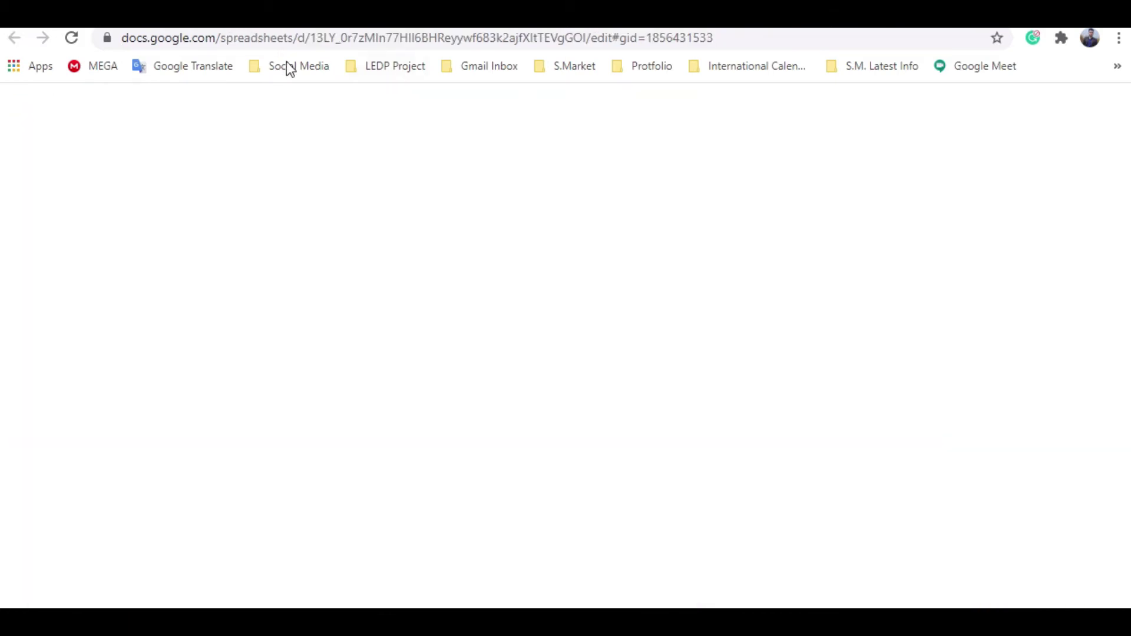
pyautogui.click(271, 37)
pyautogui.write('car')
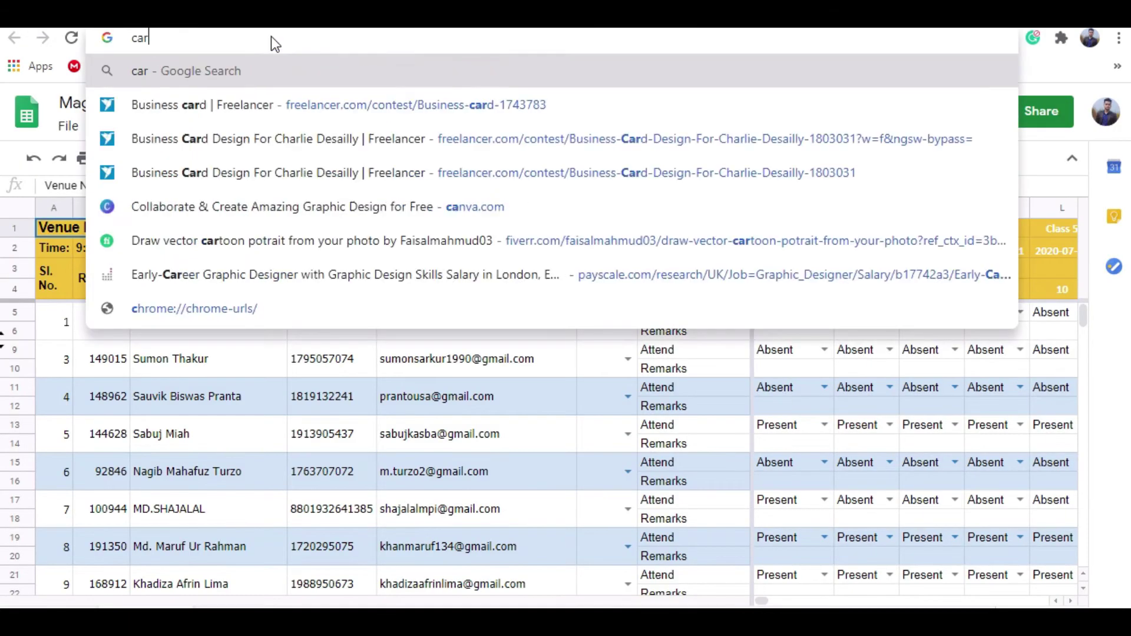
pyautogui.write('pet laying')
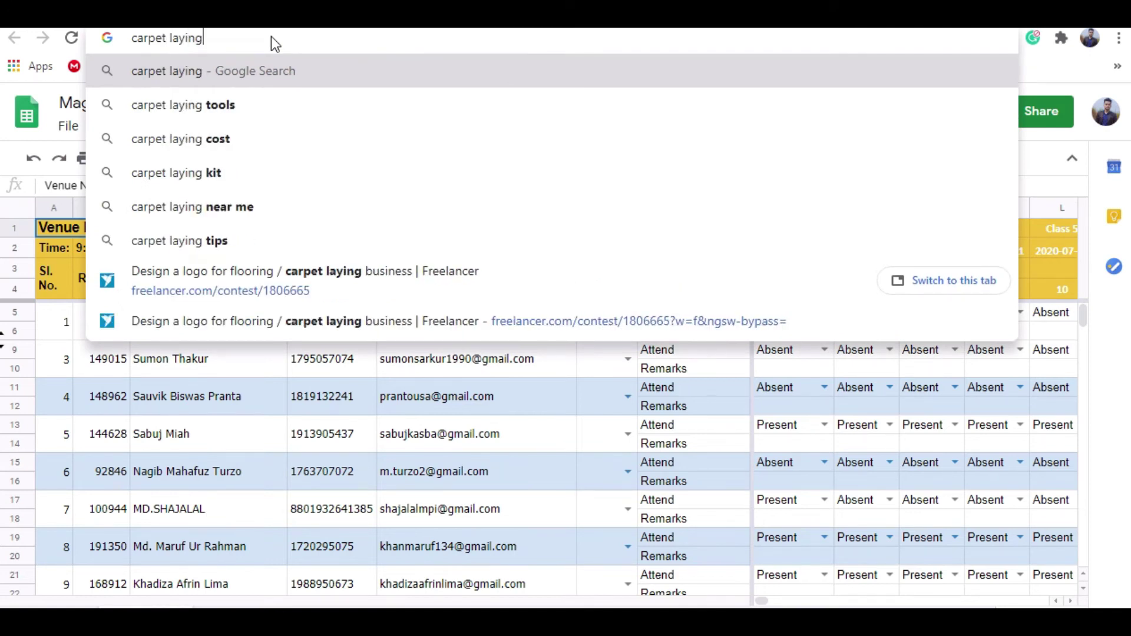
pyautogui.press('Return')
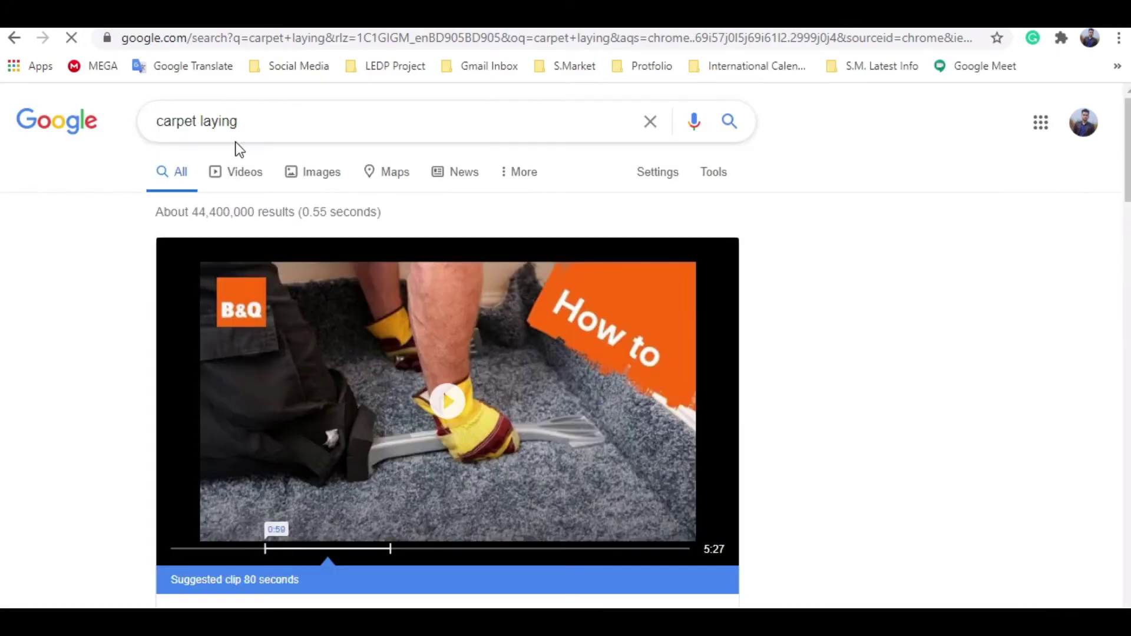
pyautogui.scroll(-5, 291, 245)
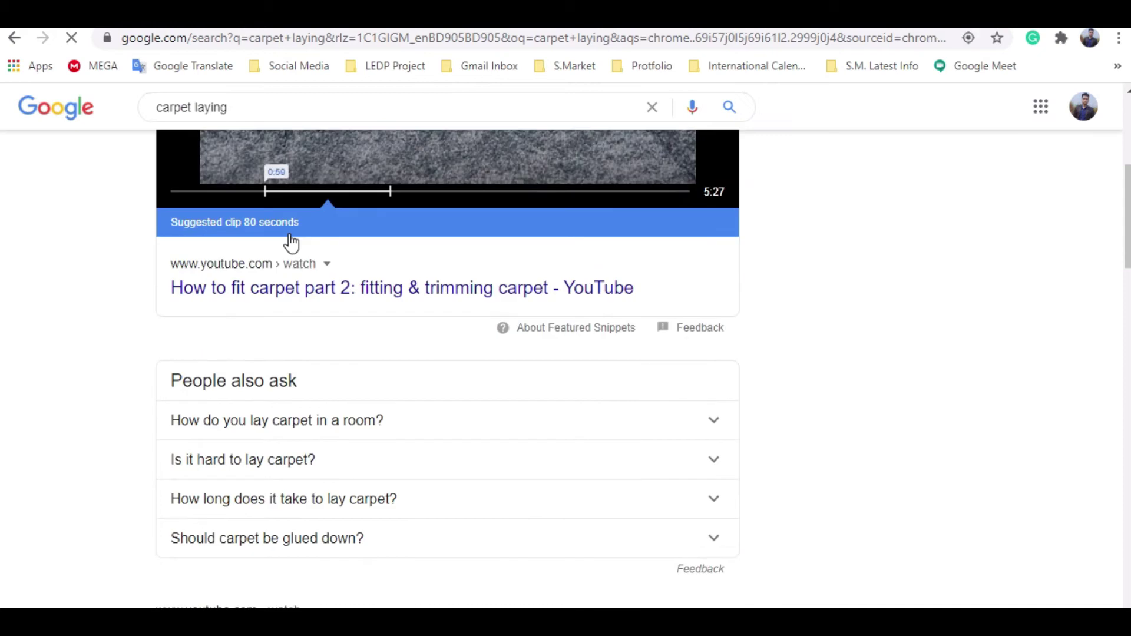
pyautogui.scroll(4, 518, 258)
pyautogui.scroll(-4, 421, 302)
pyautogui.scroll(1, 324, 265)
pyautogui.scroll(4, 324, 266)
# Step: Show the image results for "carpet laying" and browse them past the first related searches
pyautogui.click(328, 179)
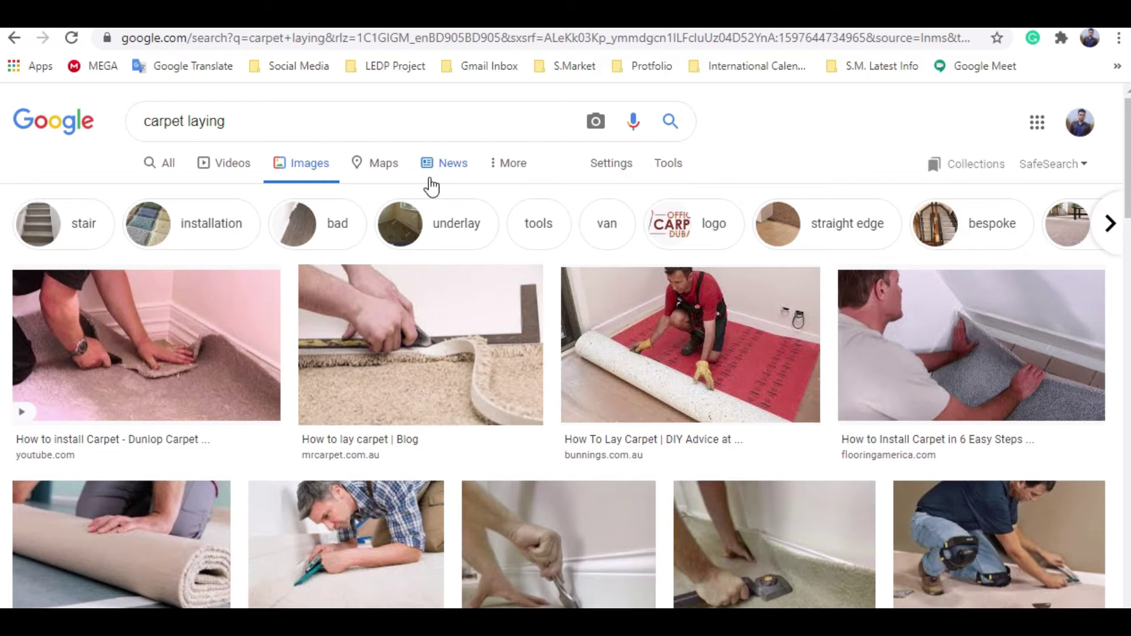
pyautogui.scroll(-5, 432, 186)
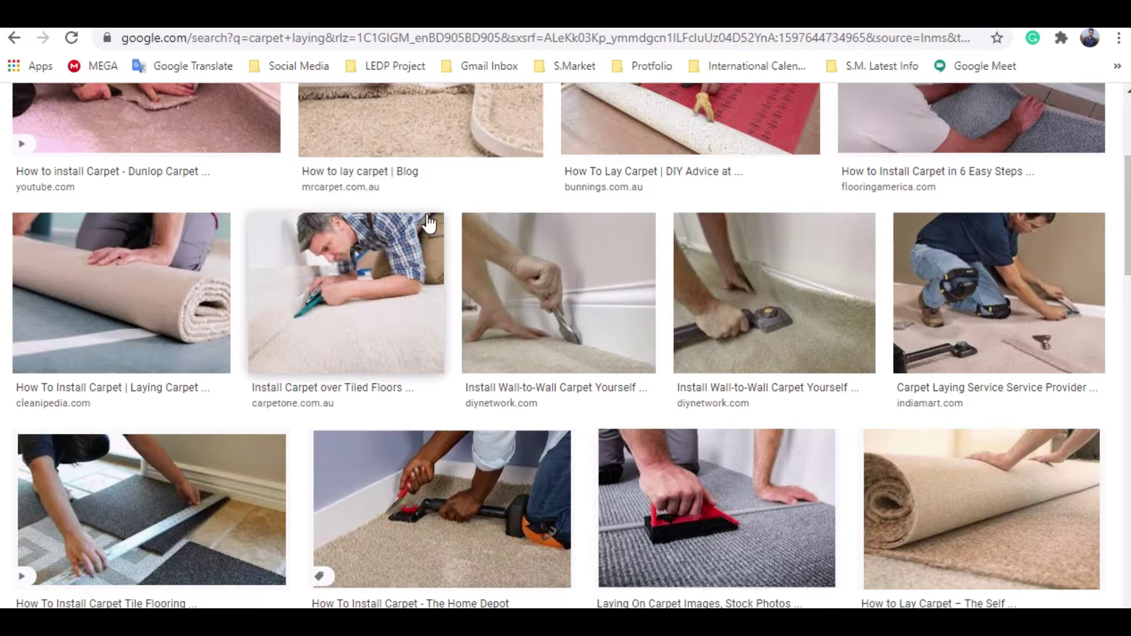
pyautogui.scroll(-5, 426, 222)
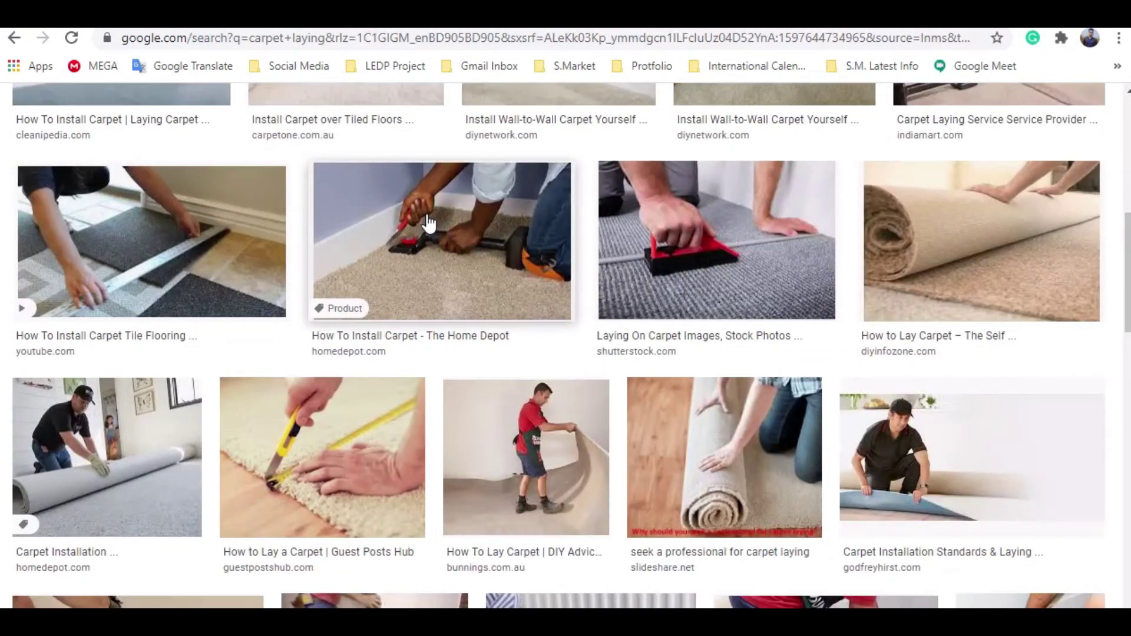
pyautogui.scroll(-3, 428, 223)
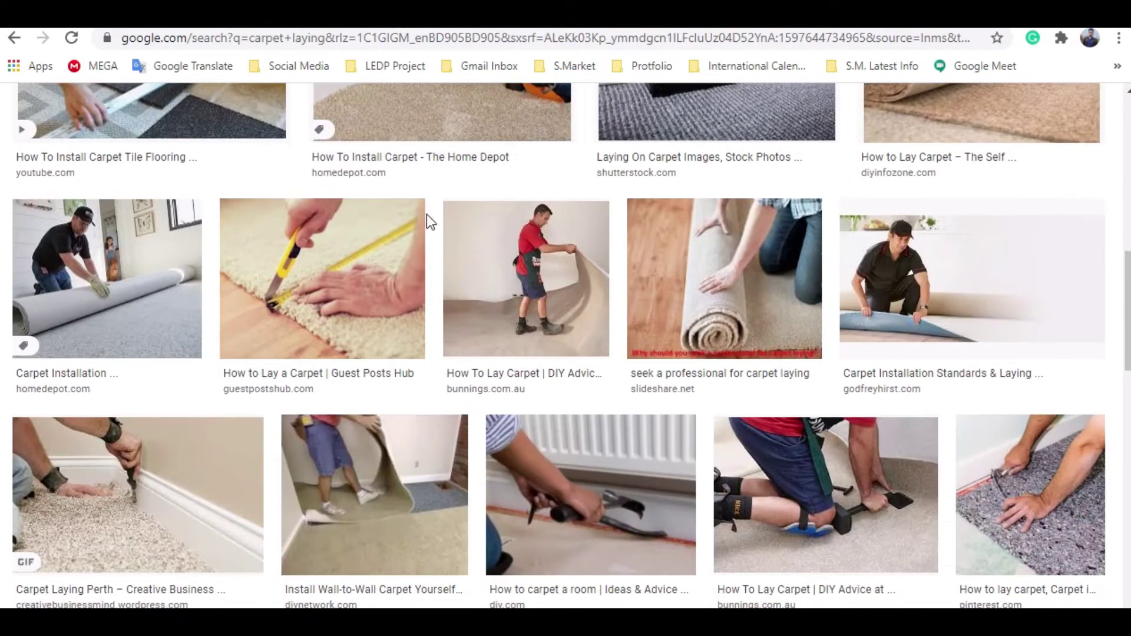
pyautogui.scroll(-5, 428, 221)
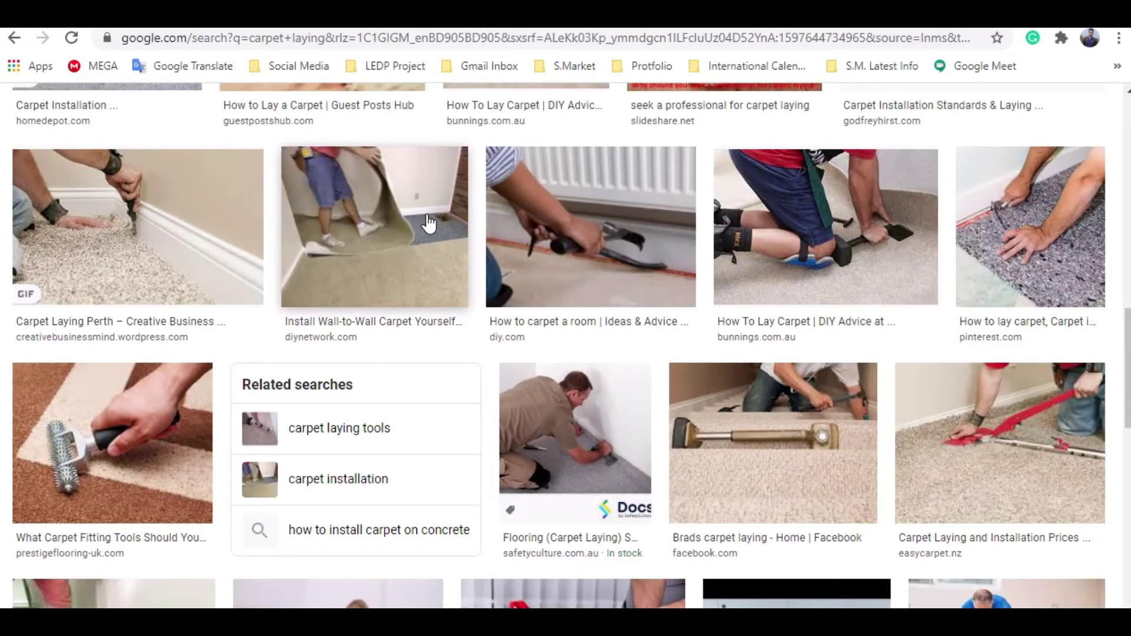
pyautogui.scroll(-3, 428, 223)
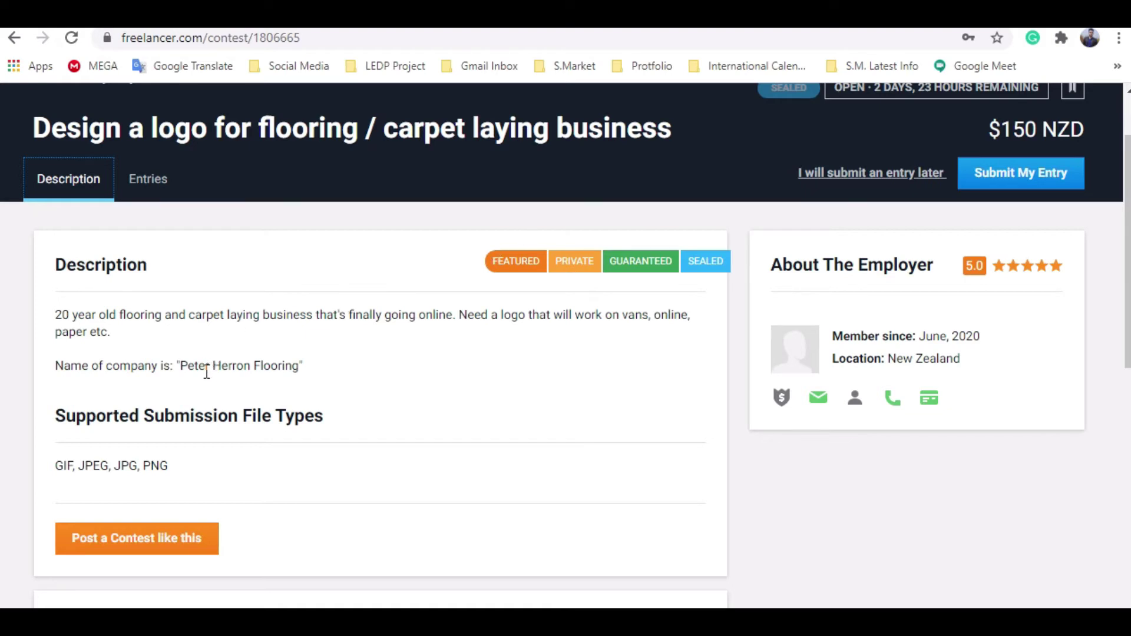
# Step: Highlight the company name in the flooring / carpet laying logo contest's description and return to the "carpet laying" images
pyautogui.moveTo(192, 371); pyautogui.dragTo(292, 371)
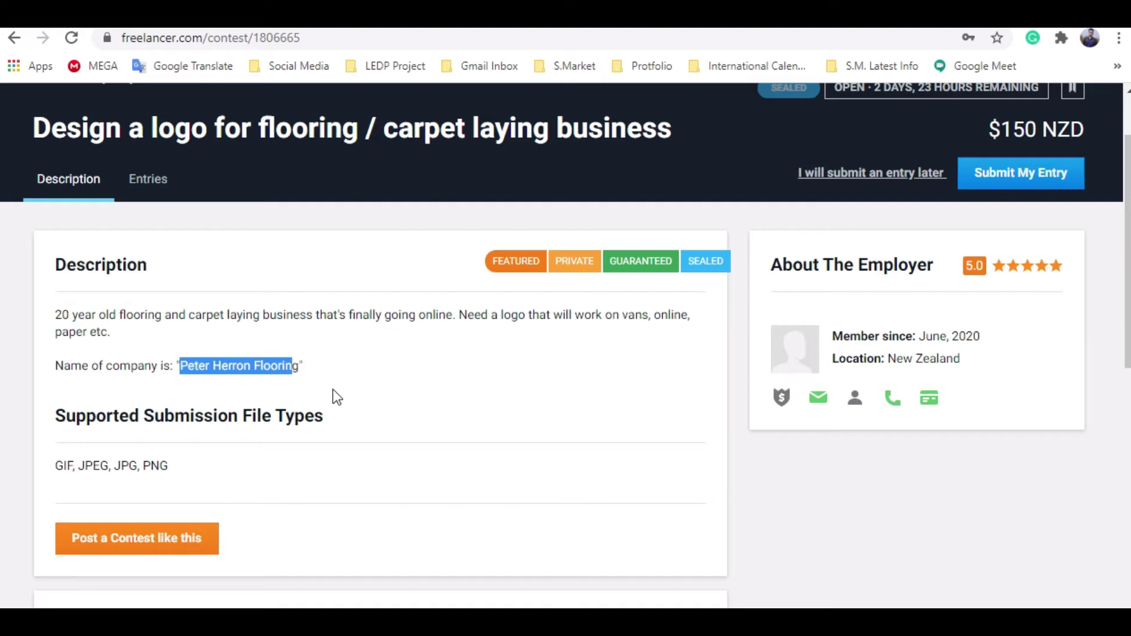
pyautogui.click(769, 24)
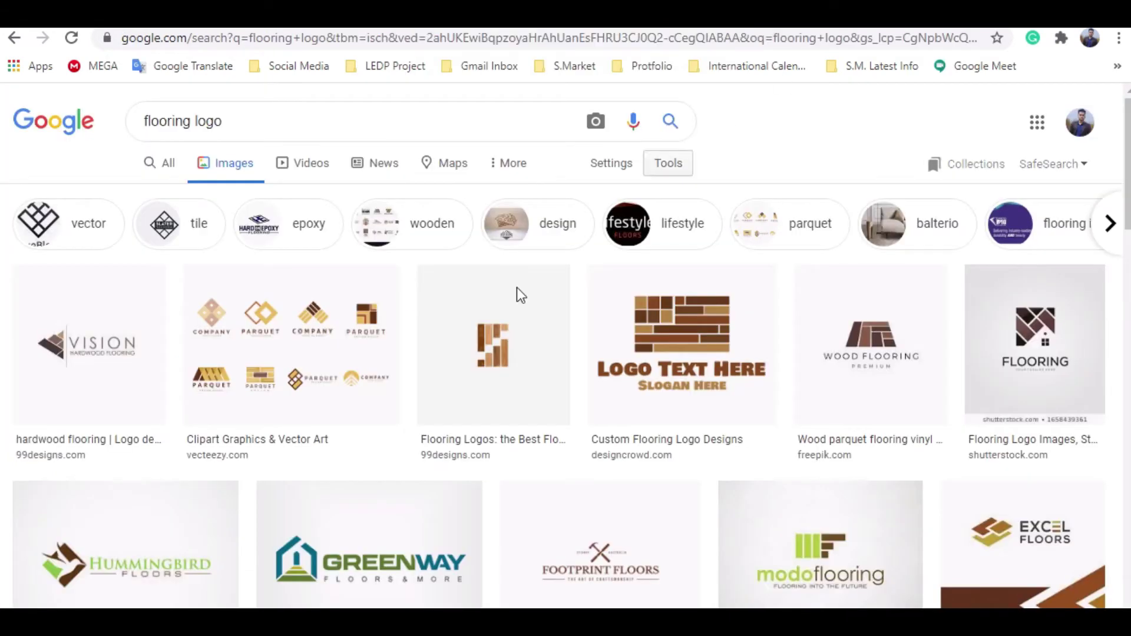
pyautogui.click(767, 27)
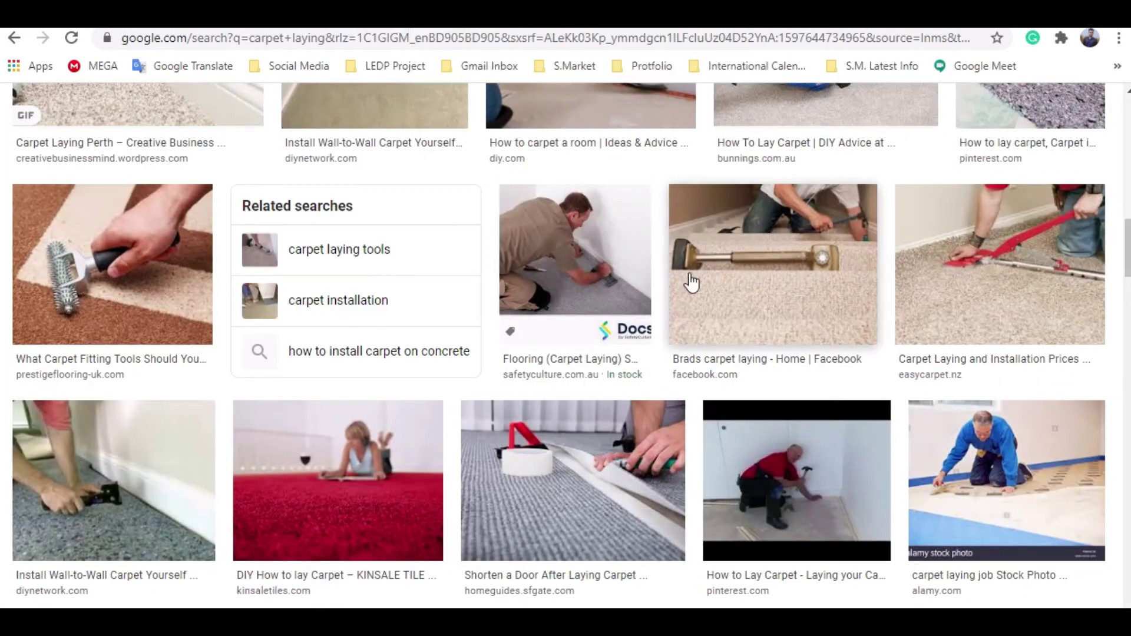
# Step: Browse further "carpet laying" images and compare them with the "flooring logo" image results
pyautogui.scroll(-5, 639, 258)
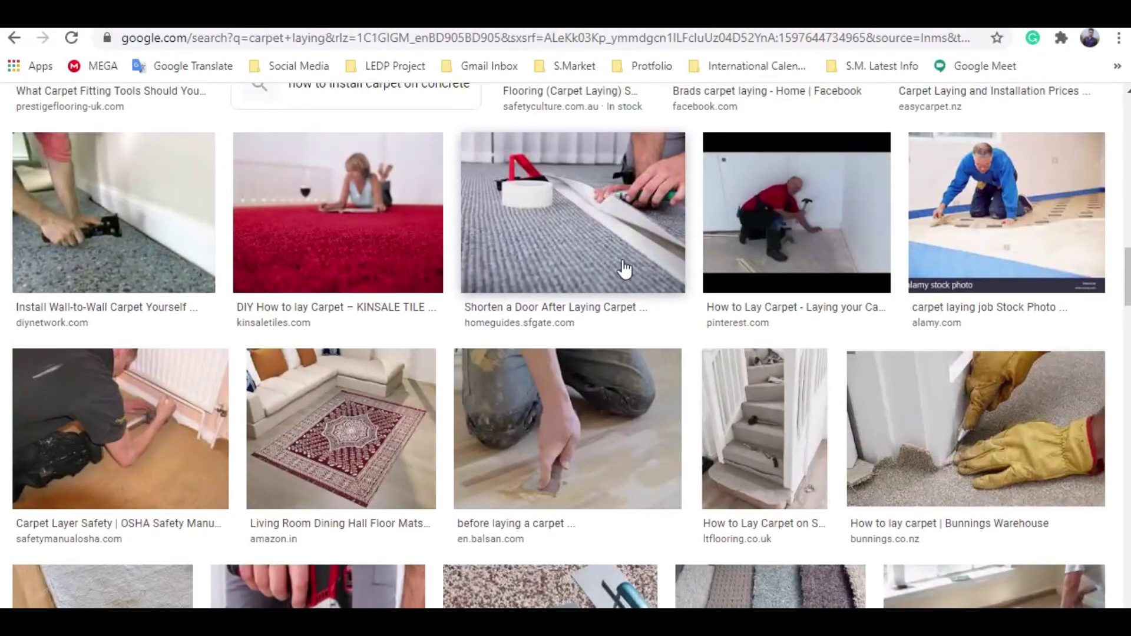
pyautogui.scroll(-4, 625, 269)
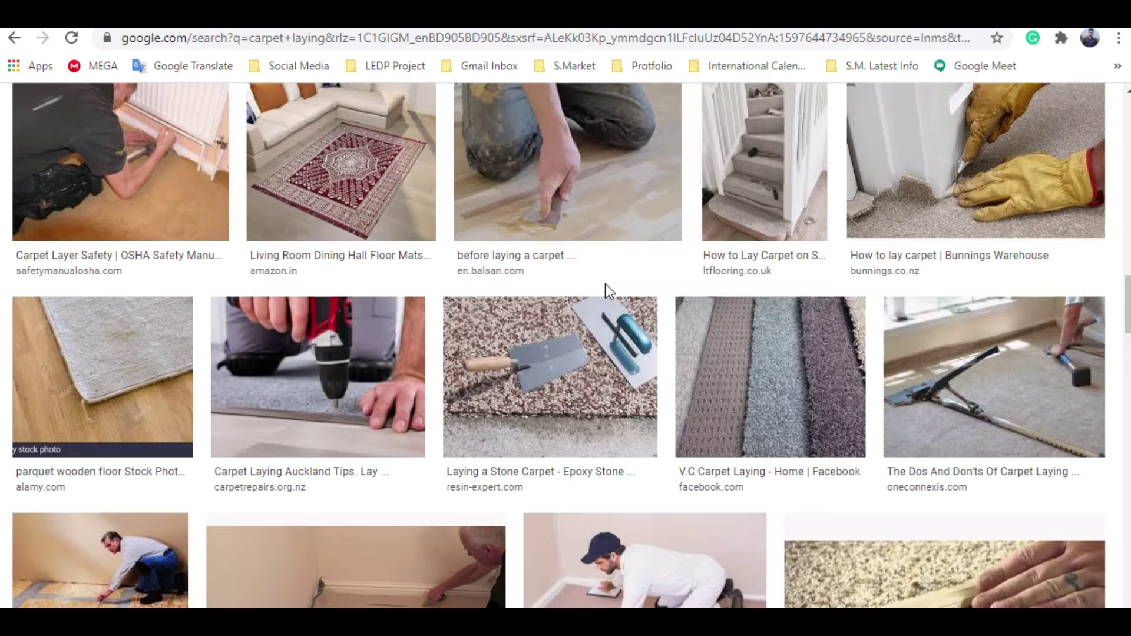
pyautogui.scroll(-4, 791, 137)
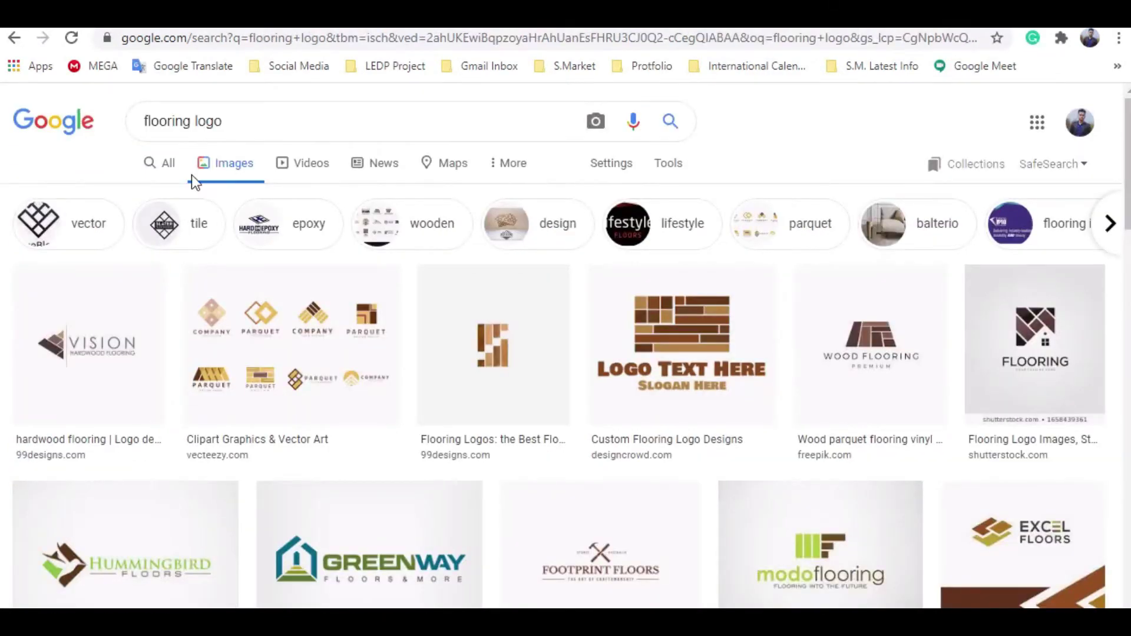
pyautogui.scroll(-6, 490, 408)
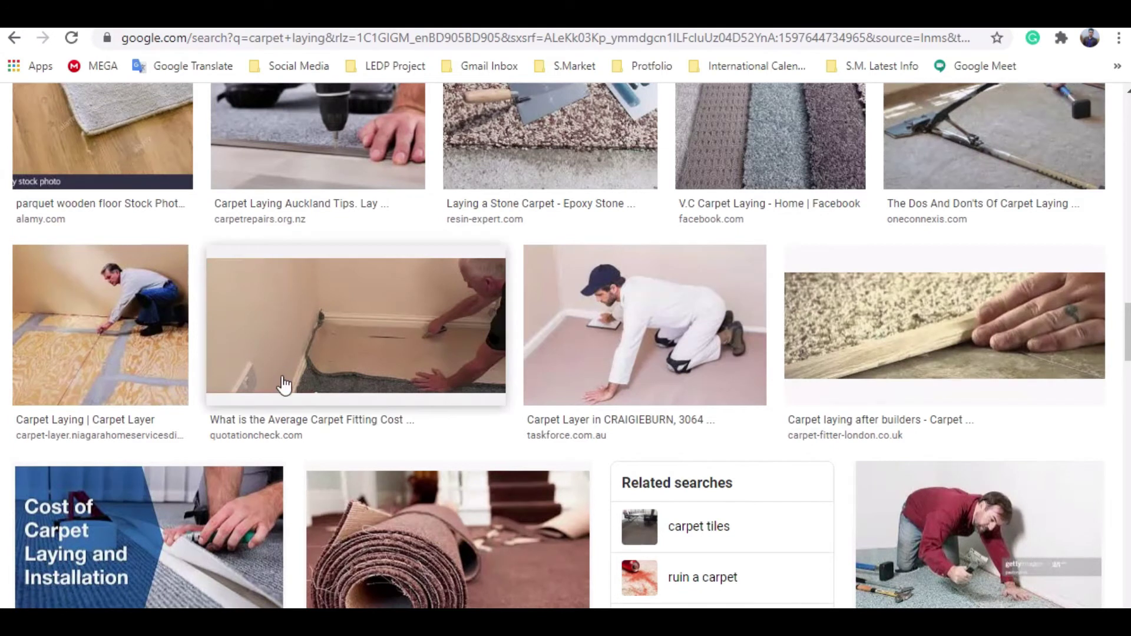
pyautogui.scroll(-5, 268, 380)
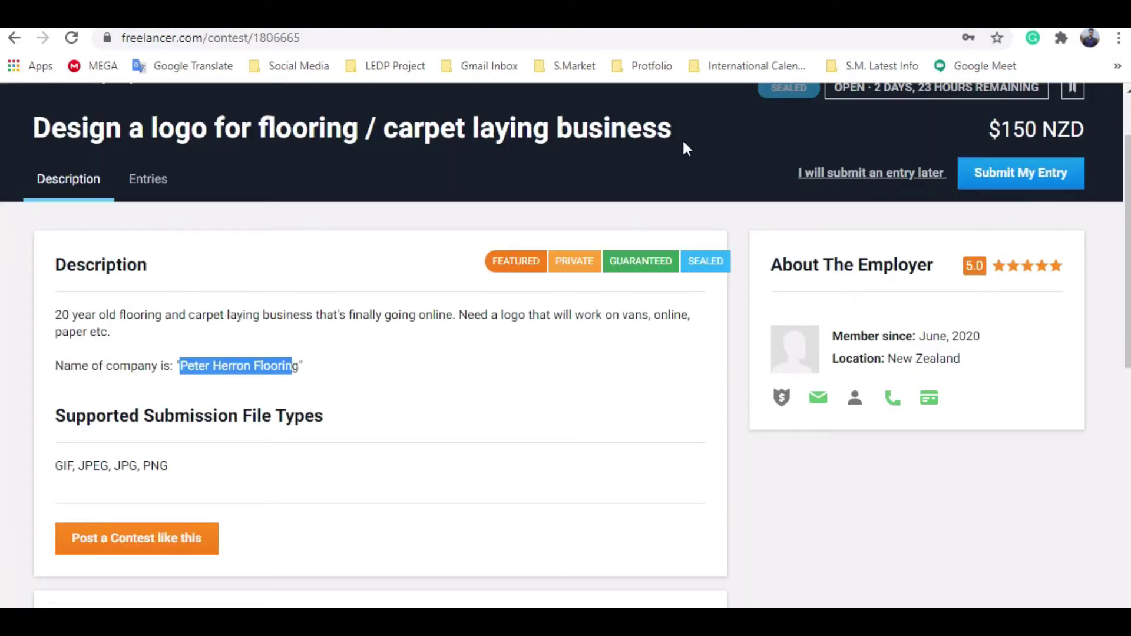
# Step: Return from the logo contest brief to the "carpet laying" images and scan back up to the first related searches
pyautogui.hotkey('ctrl', 'Tab')
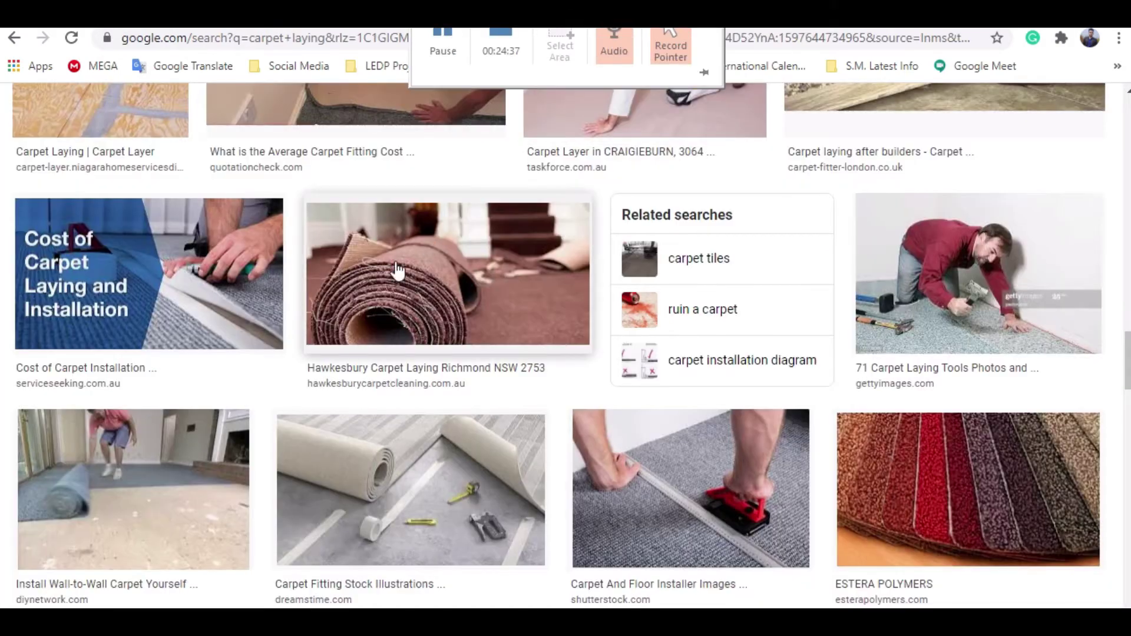
pyautogui.scroll(4, 349, 361)
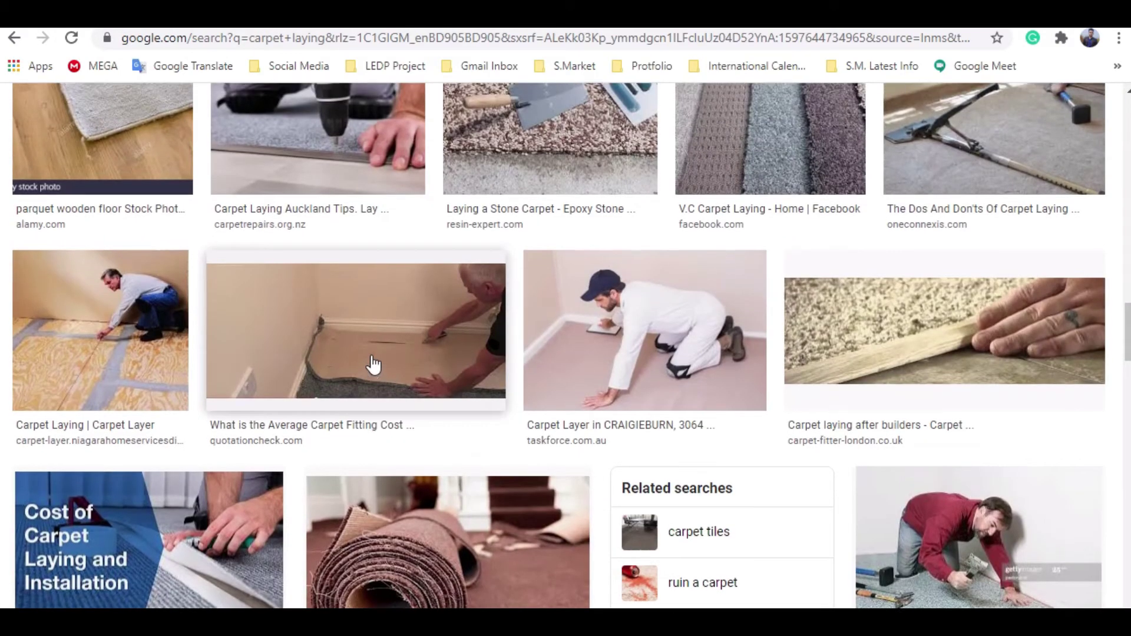
pyautogui.scroll(4, 374, 365)
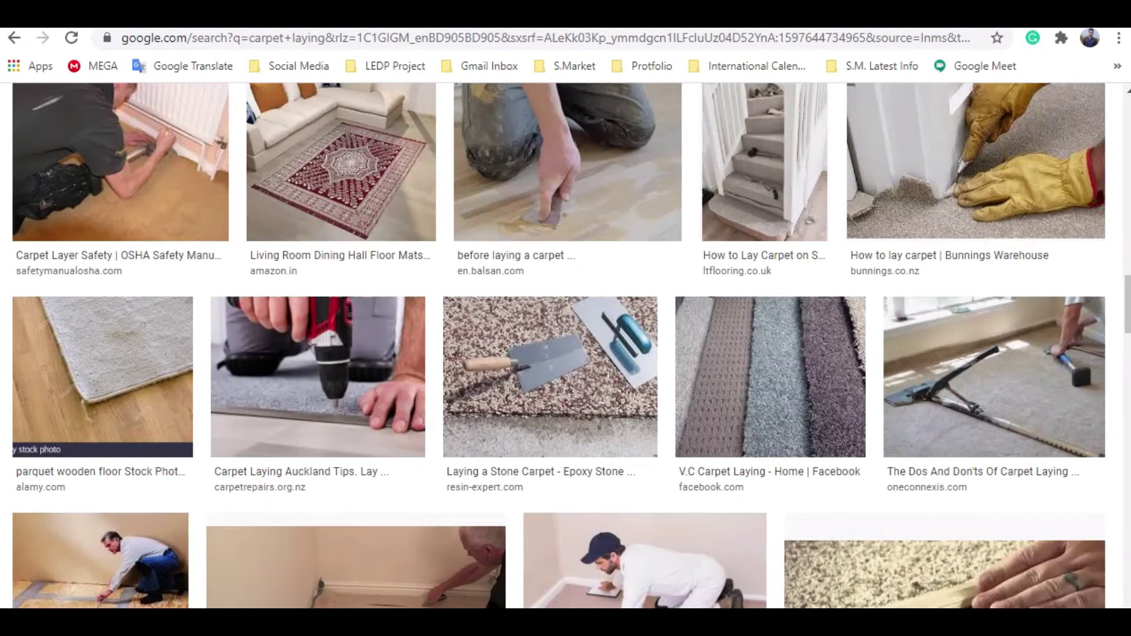
pyautogui.hotkey('ctrl', 't')
pyautogui.write('un')
pyautogui.press('Return')
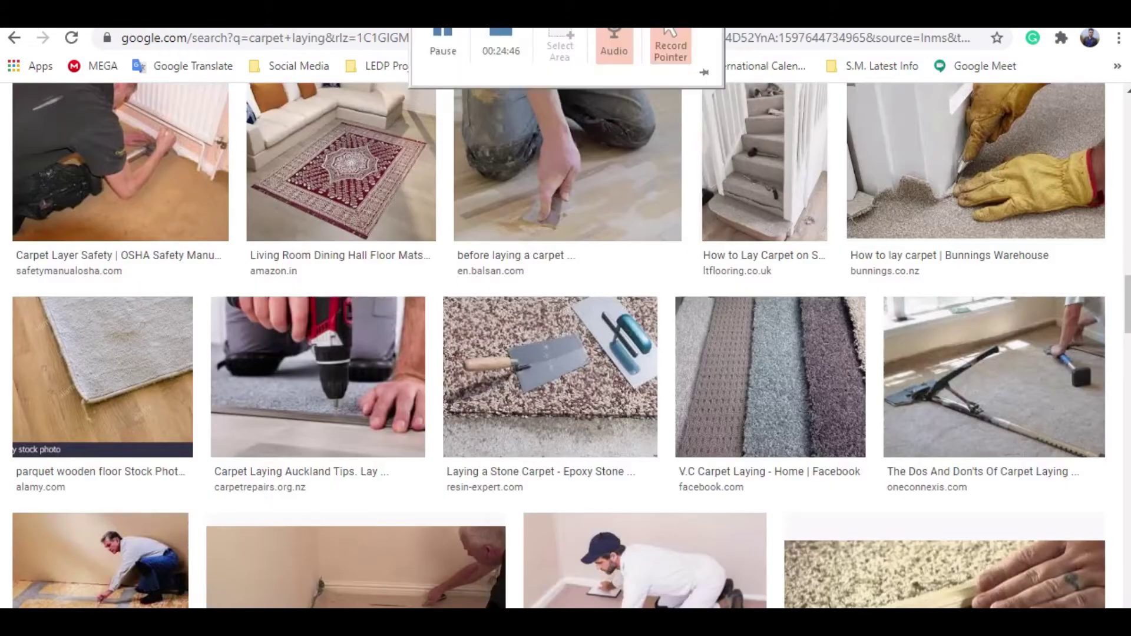
pyautogui.scroll(-10, 354, 258)
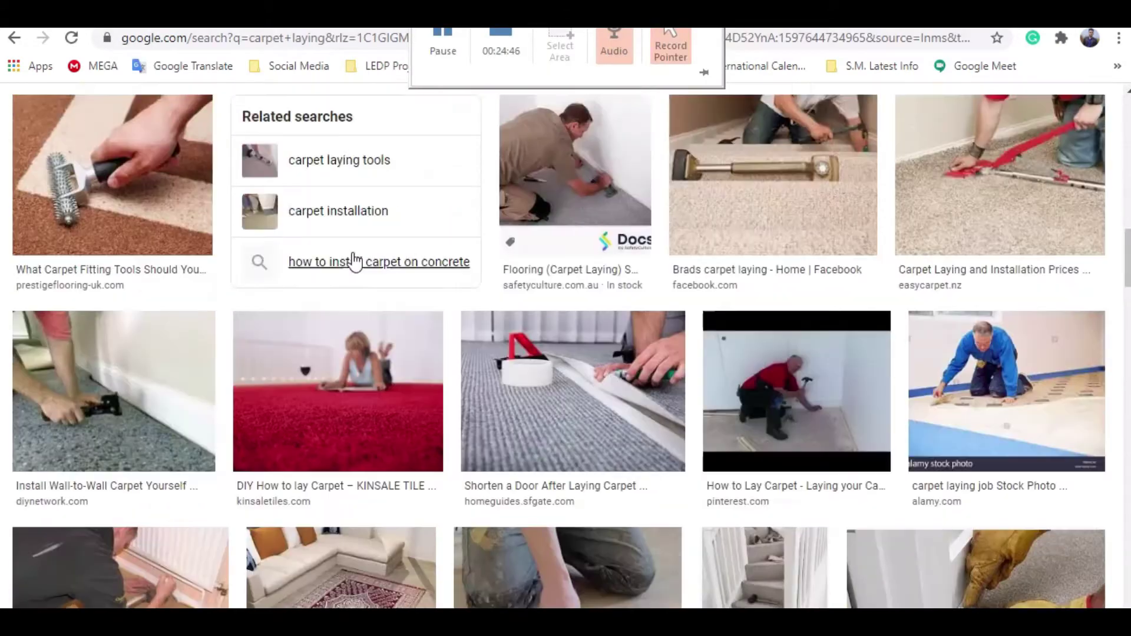
# Step: Copy the search phrase "carpet laying" and extend the image search to "carpet laying vector"
pyautogui.scroll(10, 332, 239)
pyautogui.click(281, 118)
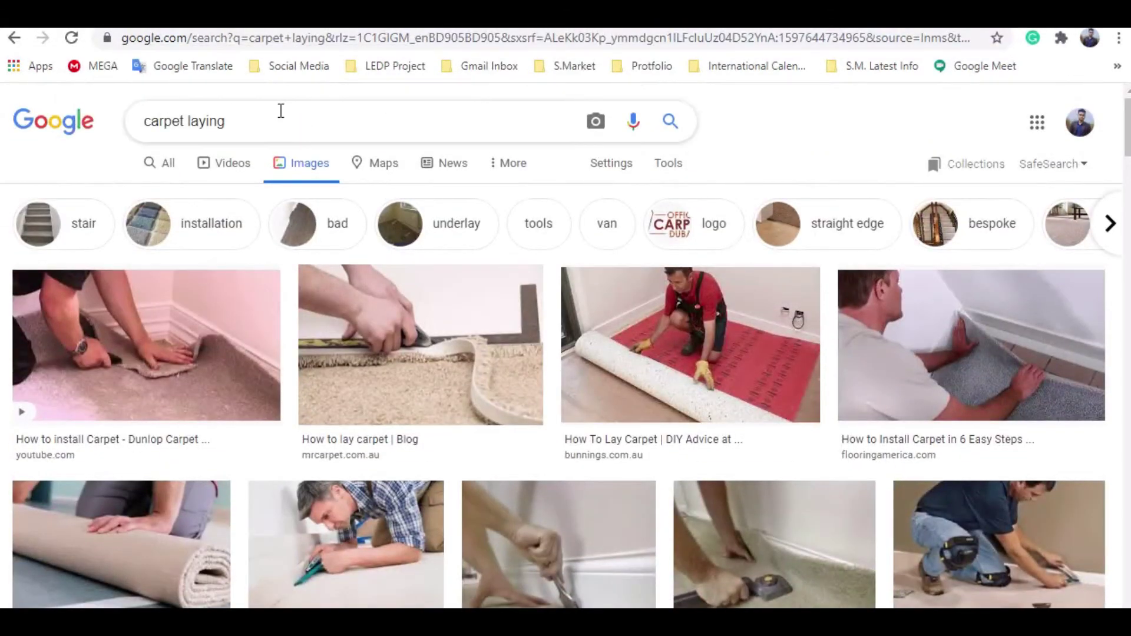
pyautogui.hotkey('ctrl', 'a')
pyautogui.hotkey('ctrl', 'c')
pyautogui.click(282, 118)
pyautogui.write('vec')
pyautogui.press('Return')
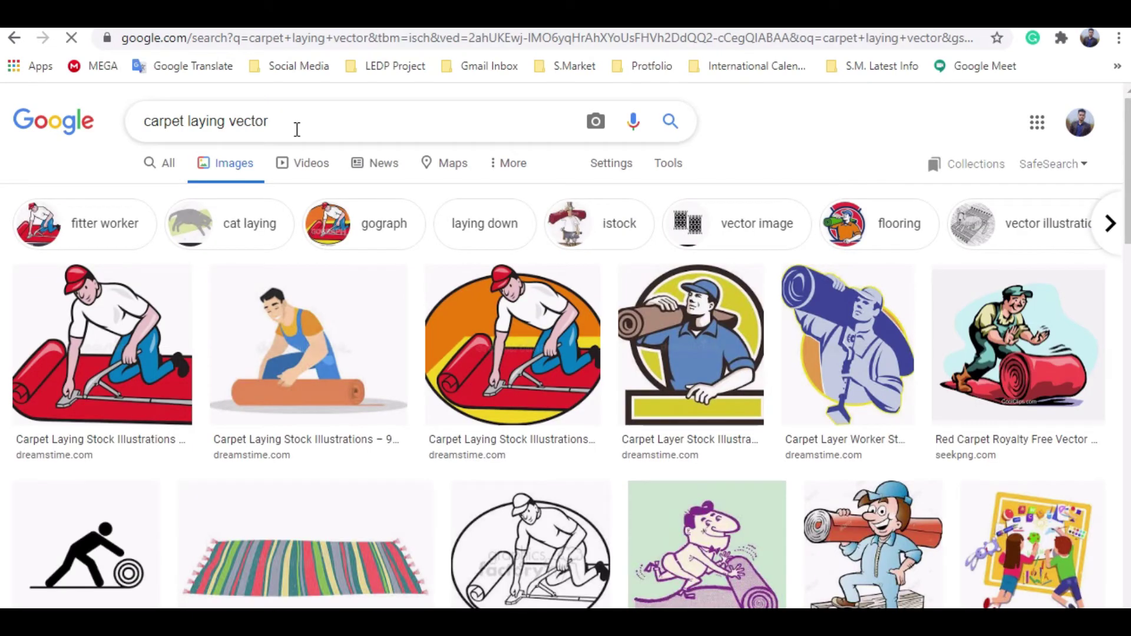
# Step: Browse the "carpet laying vector" illustrations past the related searches and return to the "carpet laying" images
pyautogui.scroll(-1, 289, 214)
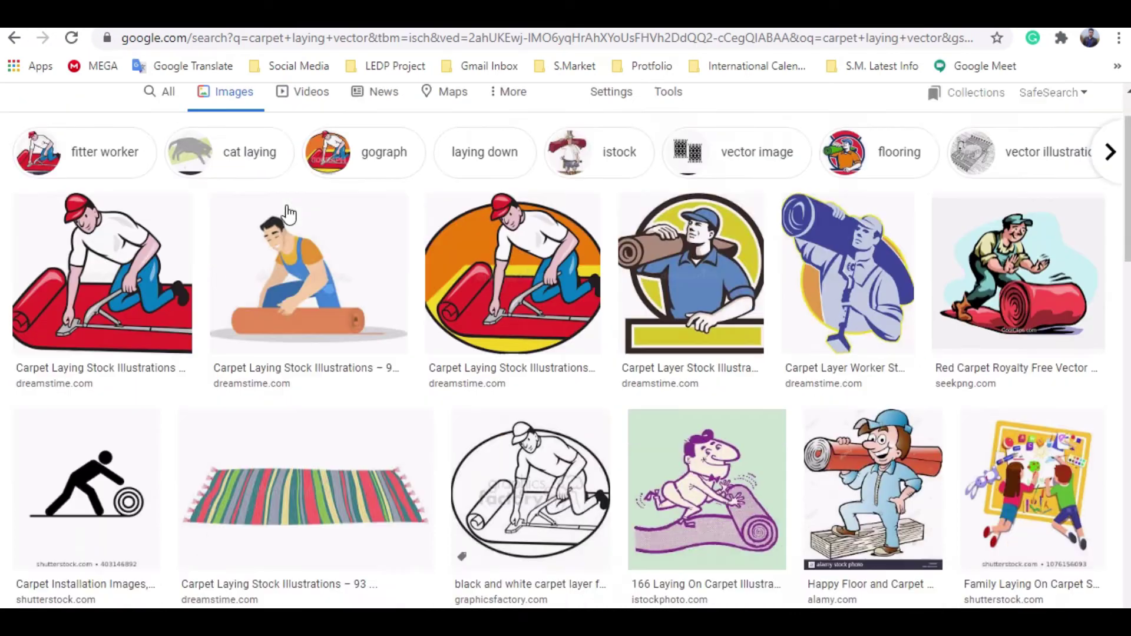
pyautogui.scroll(-2, 289, 213)
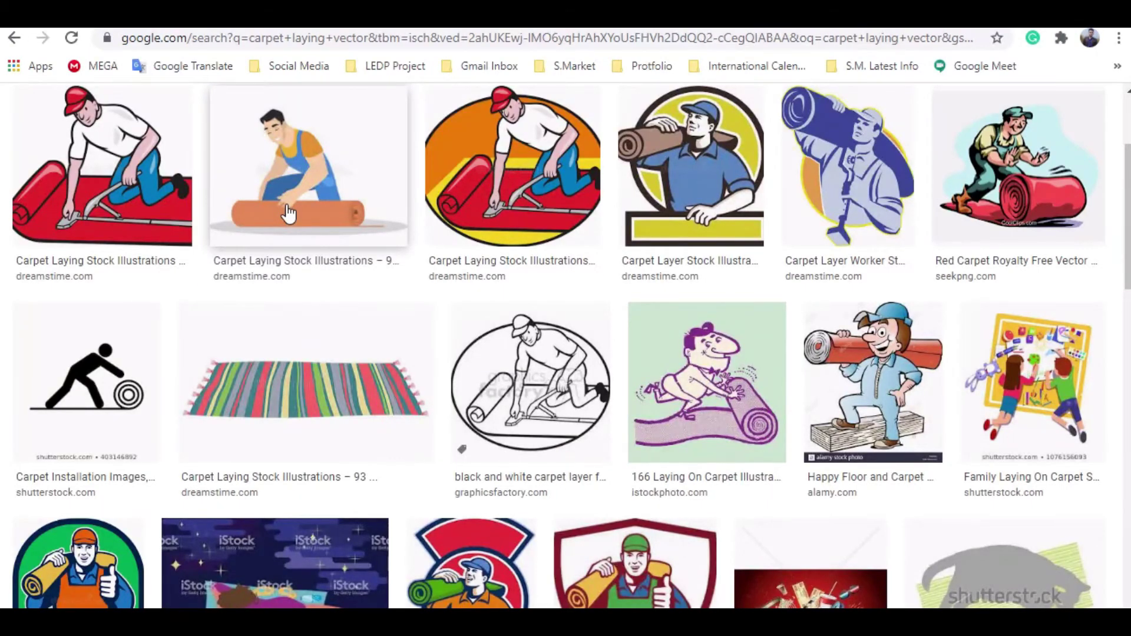
pyautogui.scroll(-4, 289, 214)
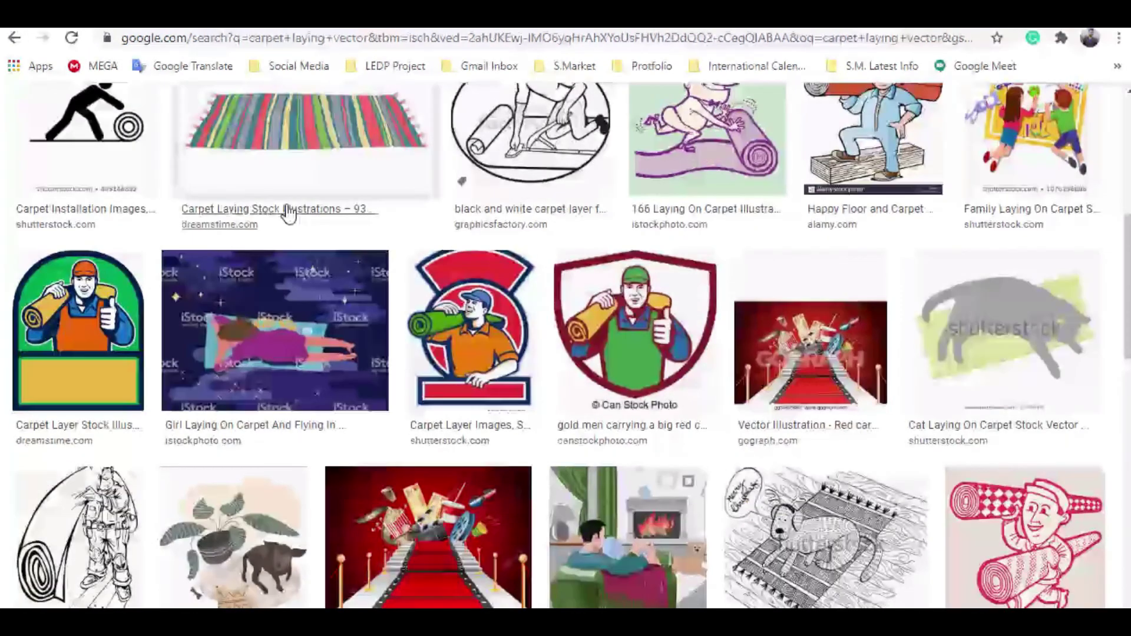
pyautogui.scroll(-5, 288, 213)
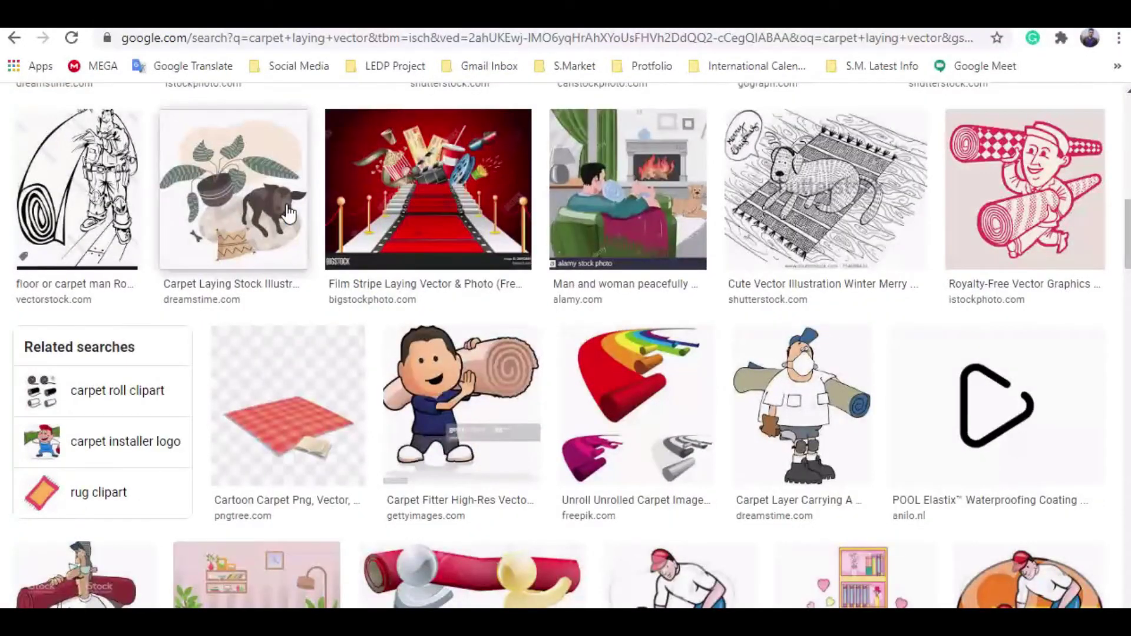
pyautogui.scroll(-3, 289, 213)
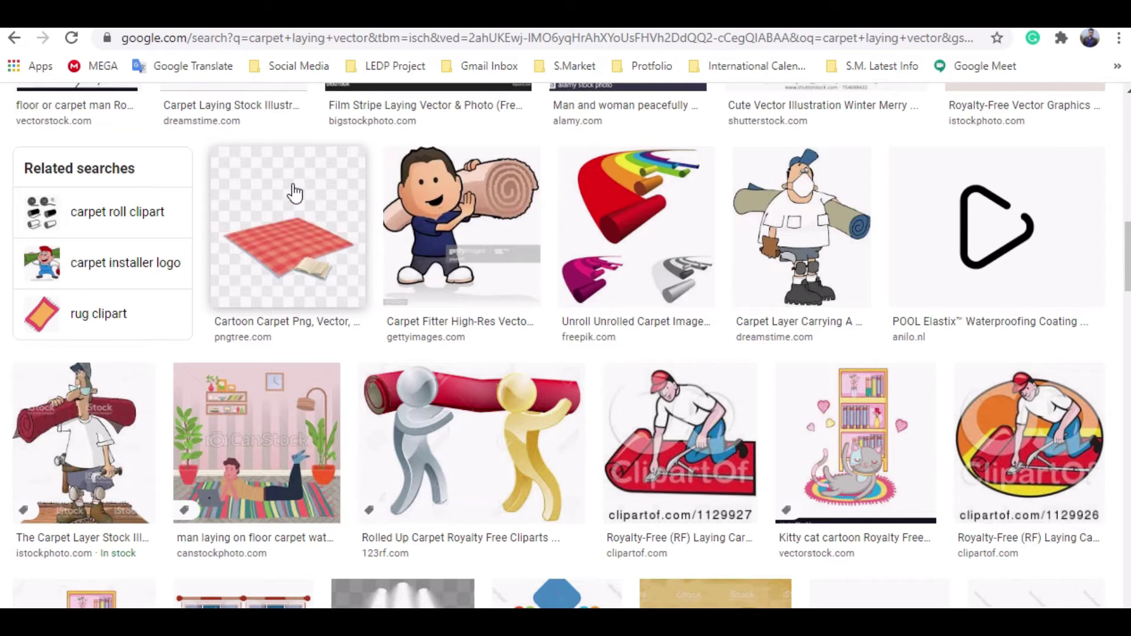
pyautogui.scroll(-3, 295, 194)
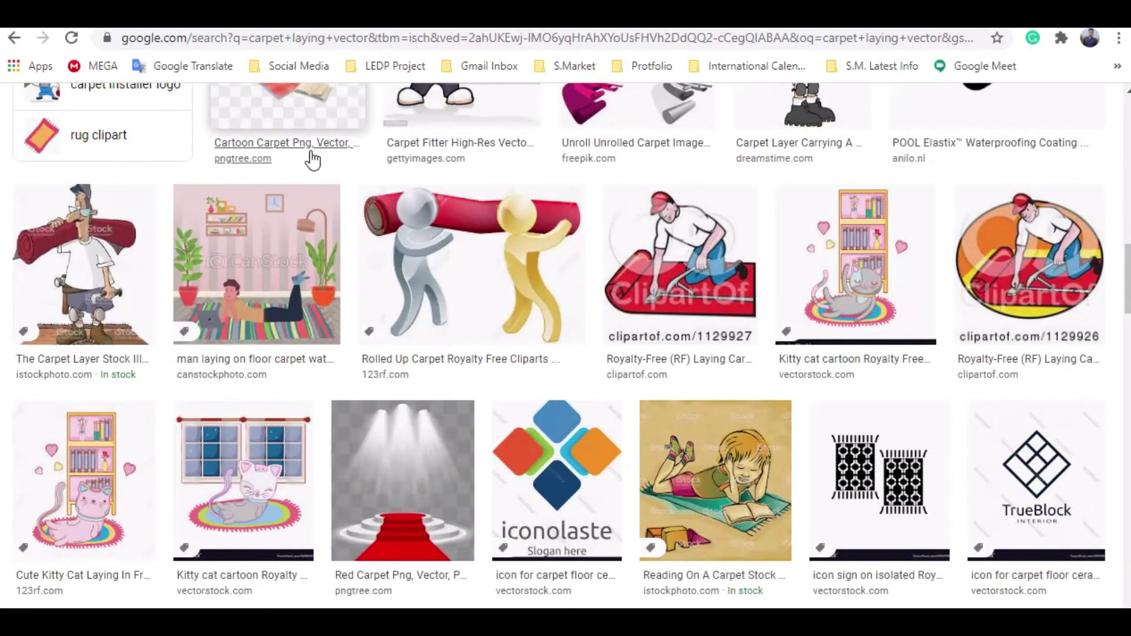
pyautogui.click(14, 38)
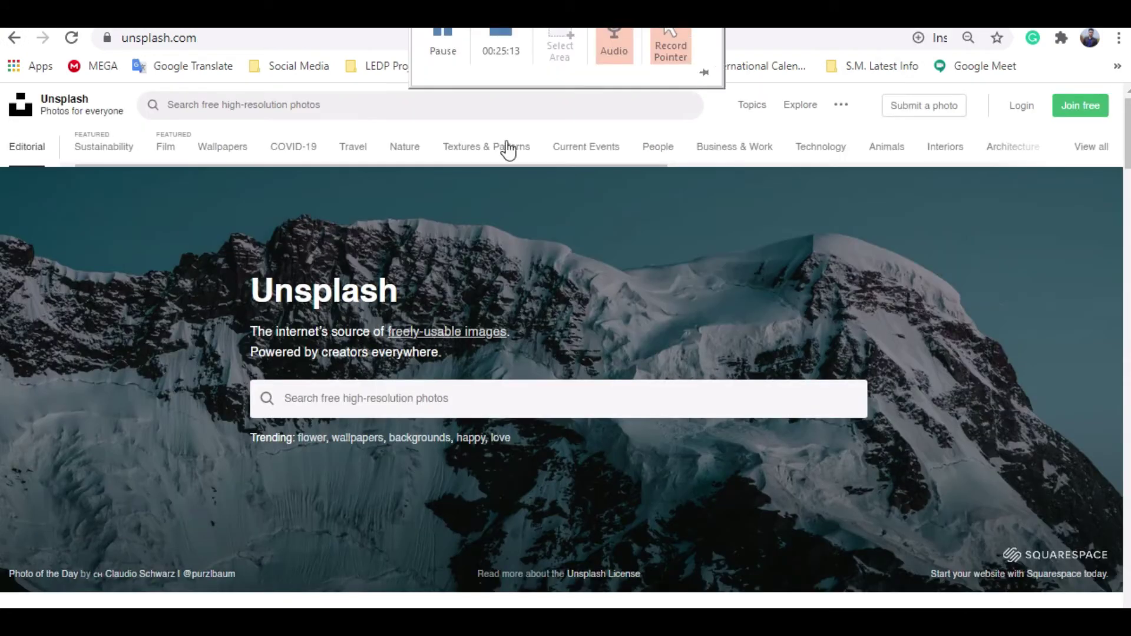
# Step: Search Unsplash for the copied phrase "carpet laying" and look through the photos
pyautogui.click(424, 408)
pyautogui.hotkey('ctrl', 'v')
pyautogui.press('Return')
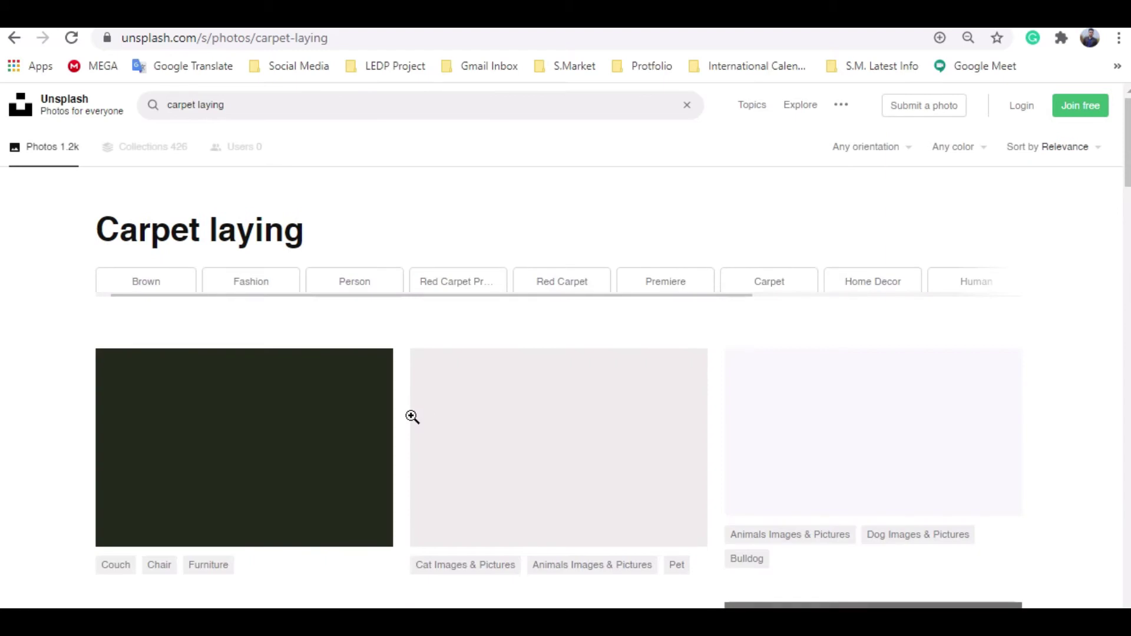
pyautogui.scroll(-12, 428, 360)
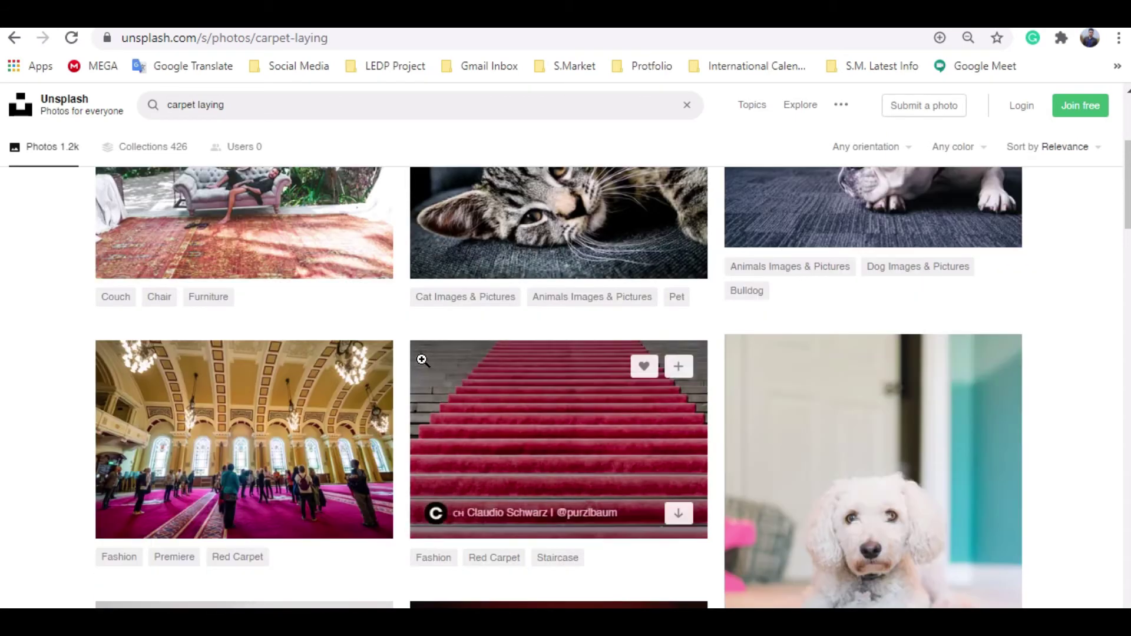
pyautogui.scroll(-10, 419, 358)
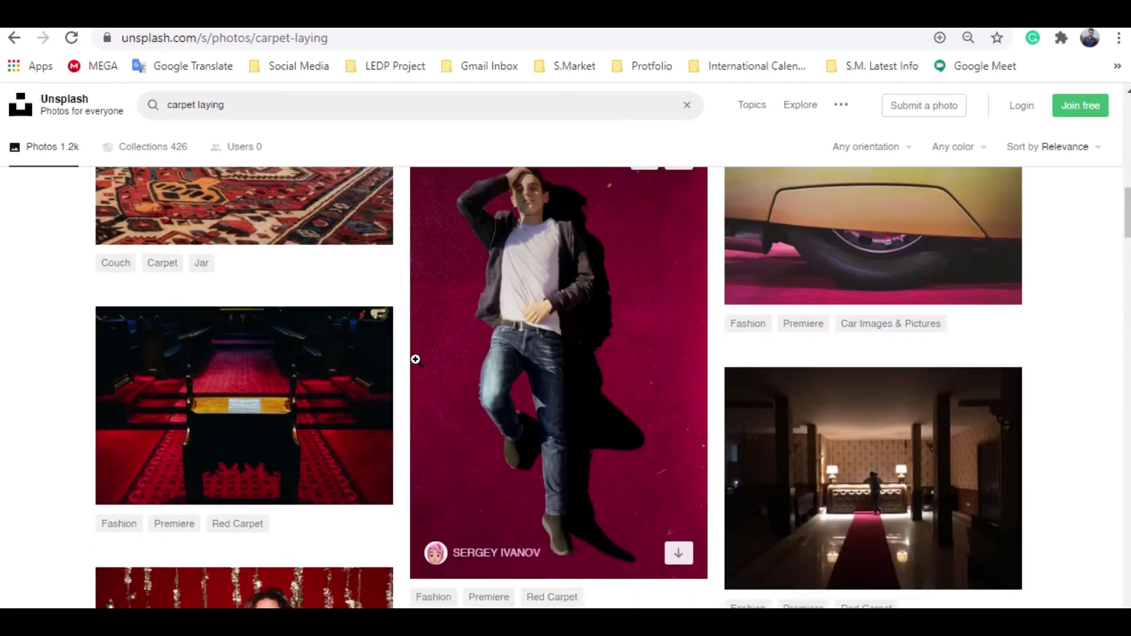
# Step: Refine the Unsplash search to "carpet laying work" and check the results
pyautogui.scroll(10, 383, 367)
pyautogui.scroll(5, 386, 367)
pyautogui.click(271, 99)
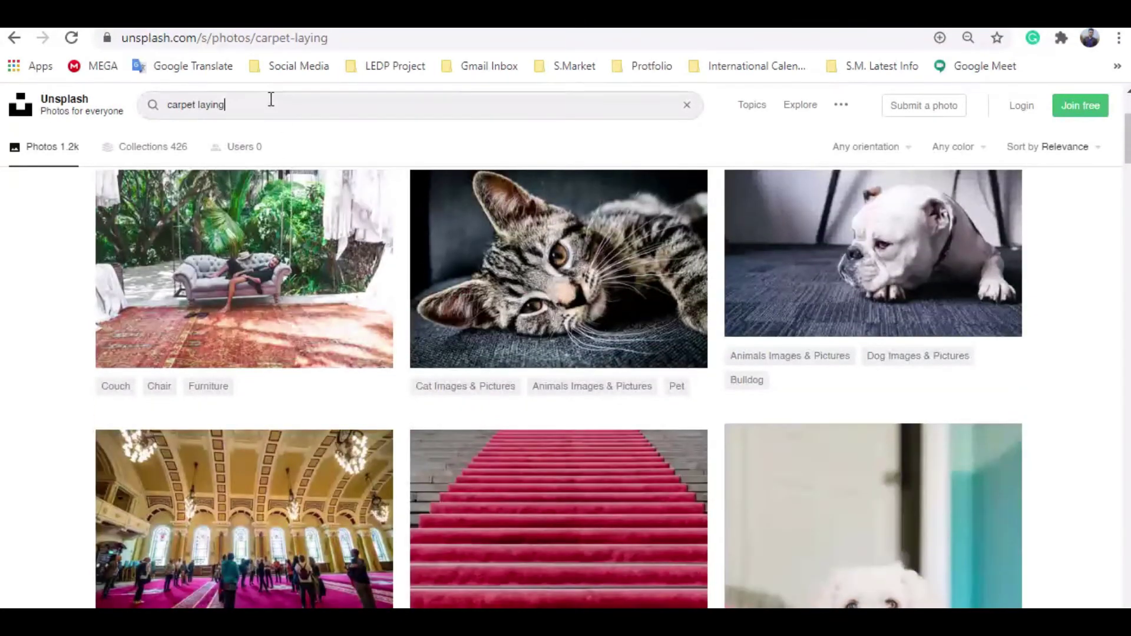
pyautogui.write('work')
pyautogui.press('Return')
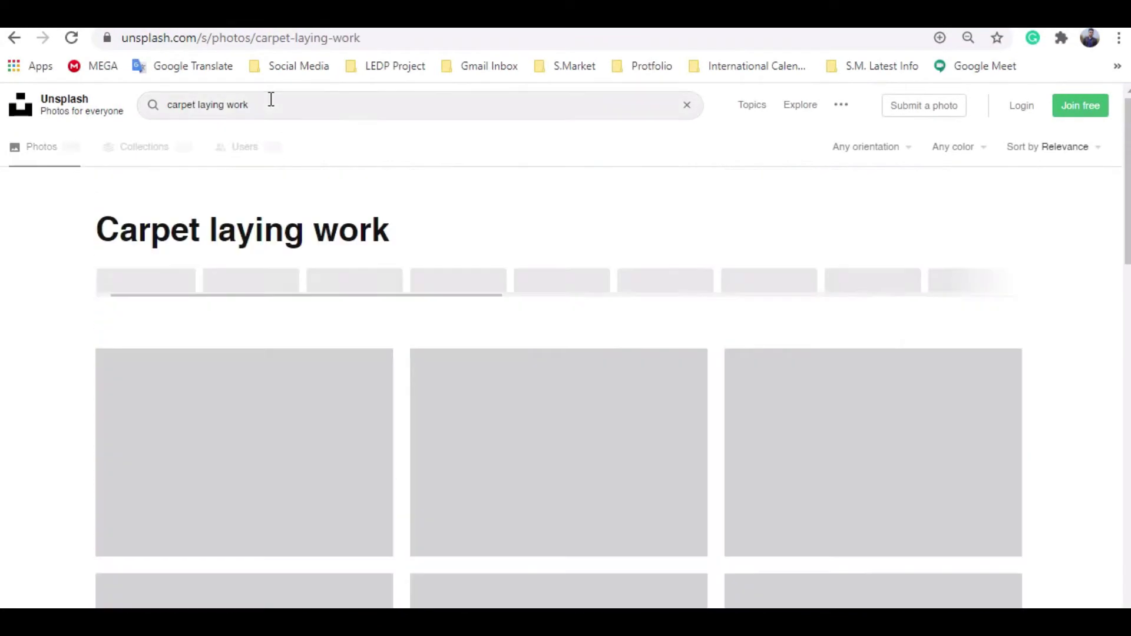
pyautogui.scroll(-5, 316, 336)
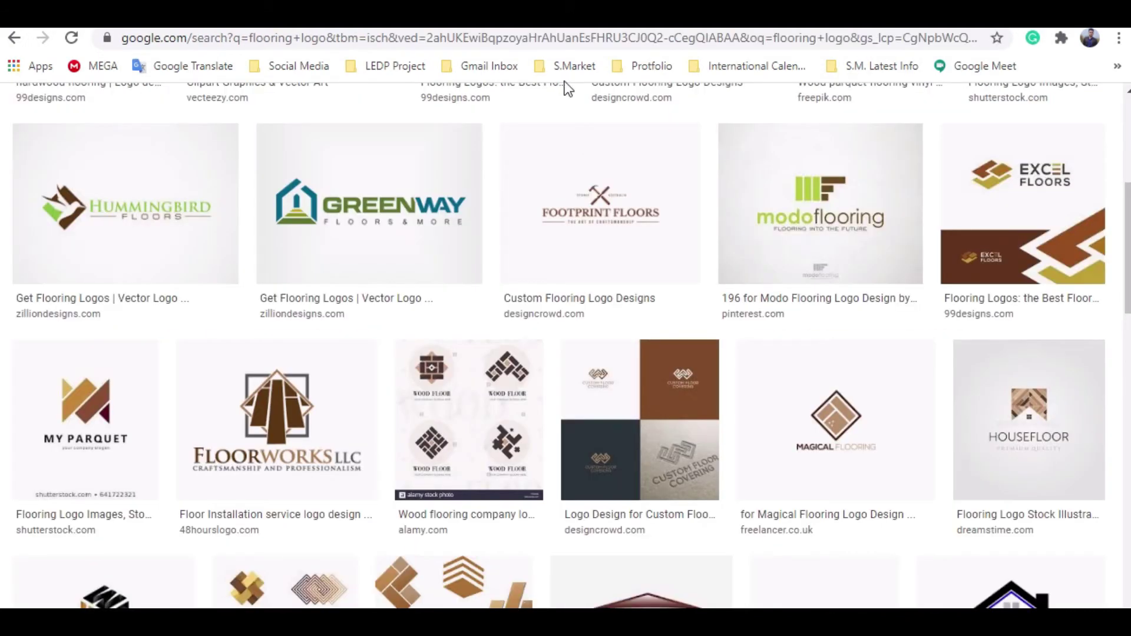
# Step: Compare the "flooring logo" image results with the "carpet laying" photos of installers, tools and carpet rolls
pyautogui.scroll(4, 387, 252)
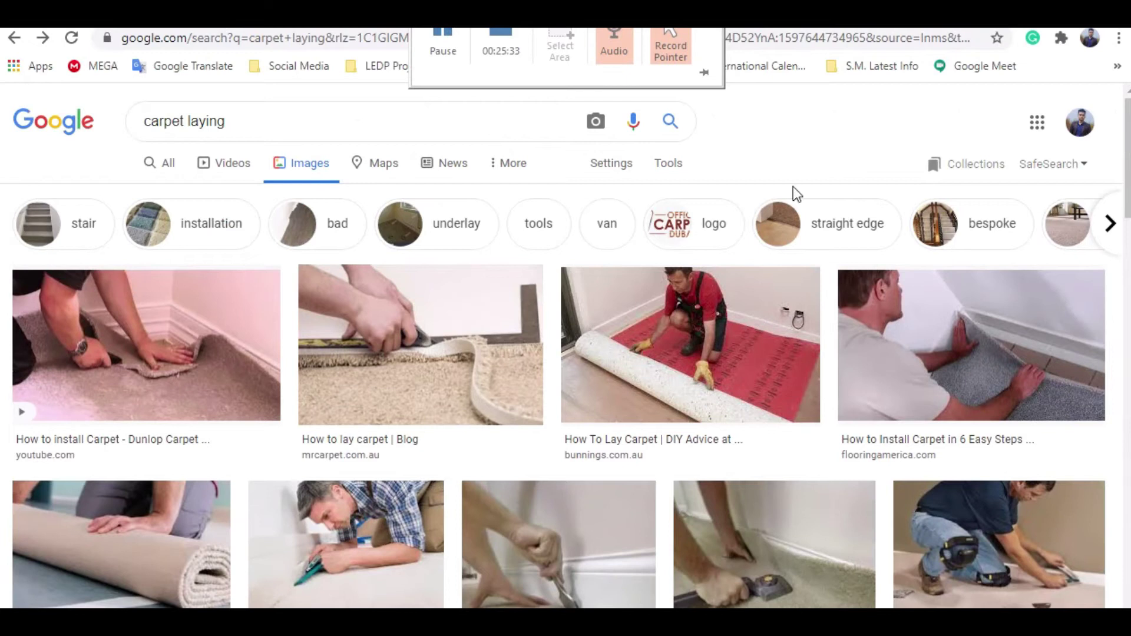
pyautogui.scroll(-2, 577, 295)
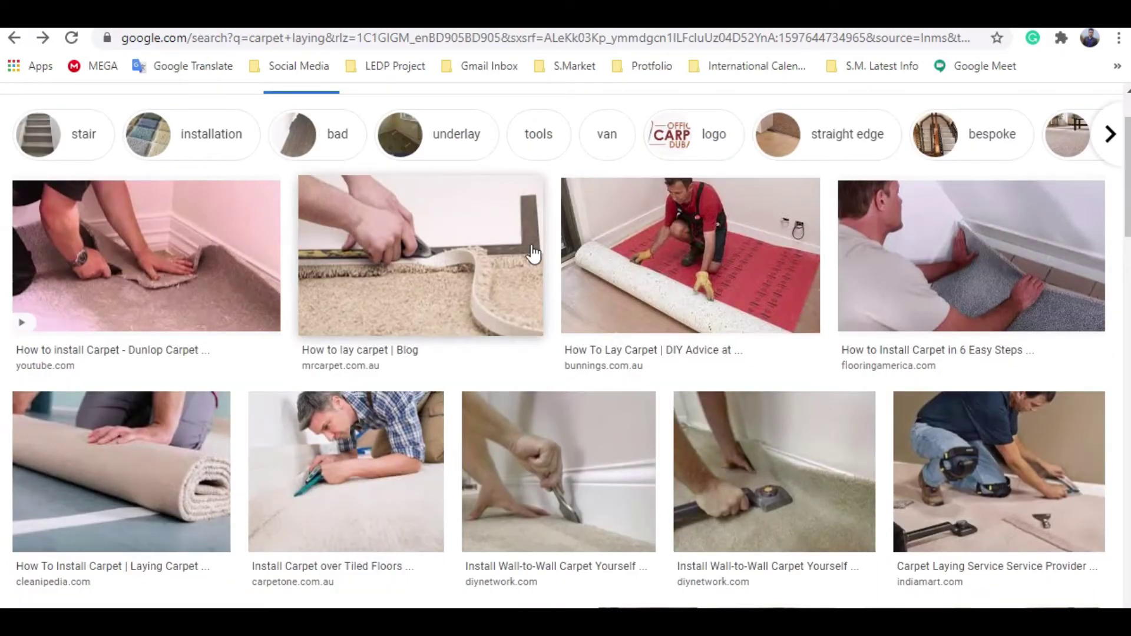
pyautogui.scroll(-3, 519, 248)
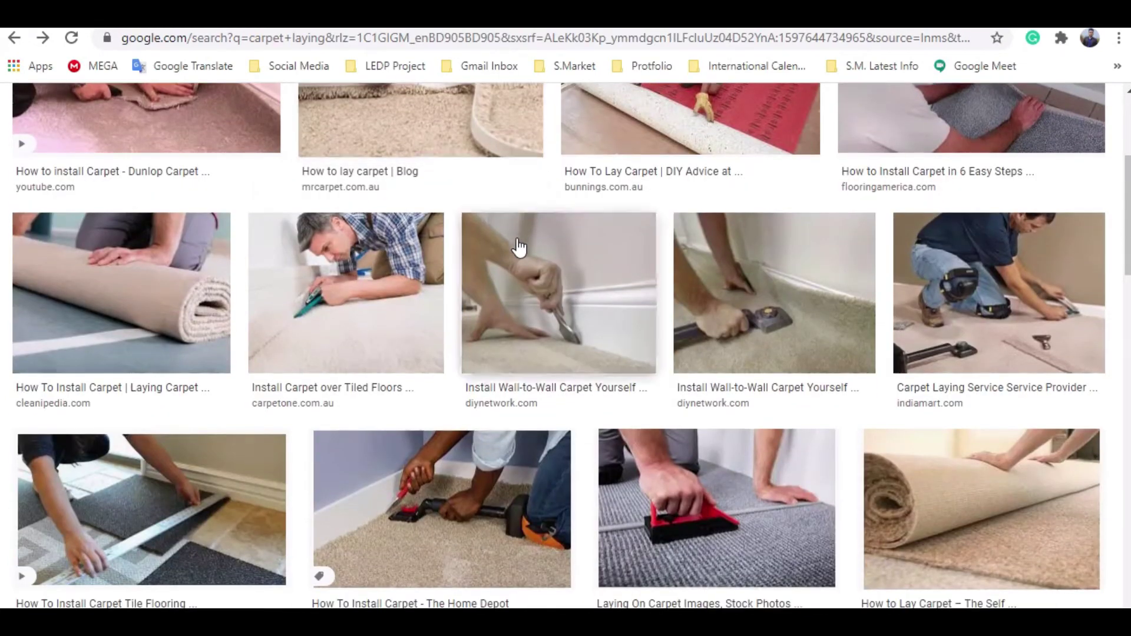
pyautogui.scroll(-2, 519, 243)
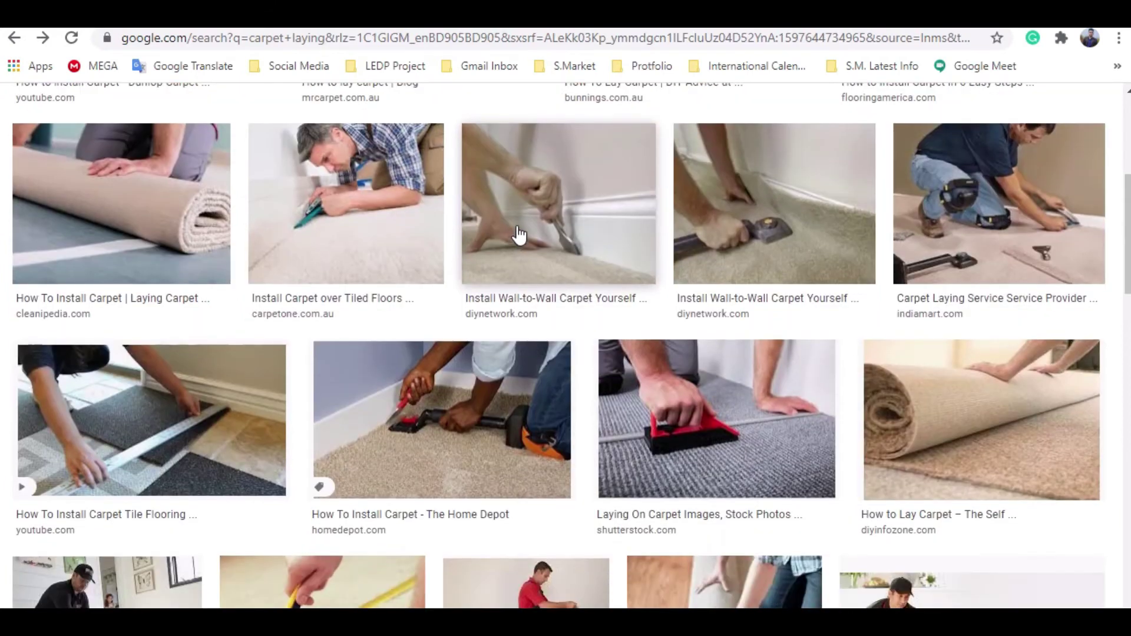
pyautogui.scroll(-3, 519, 238)
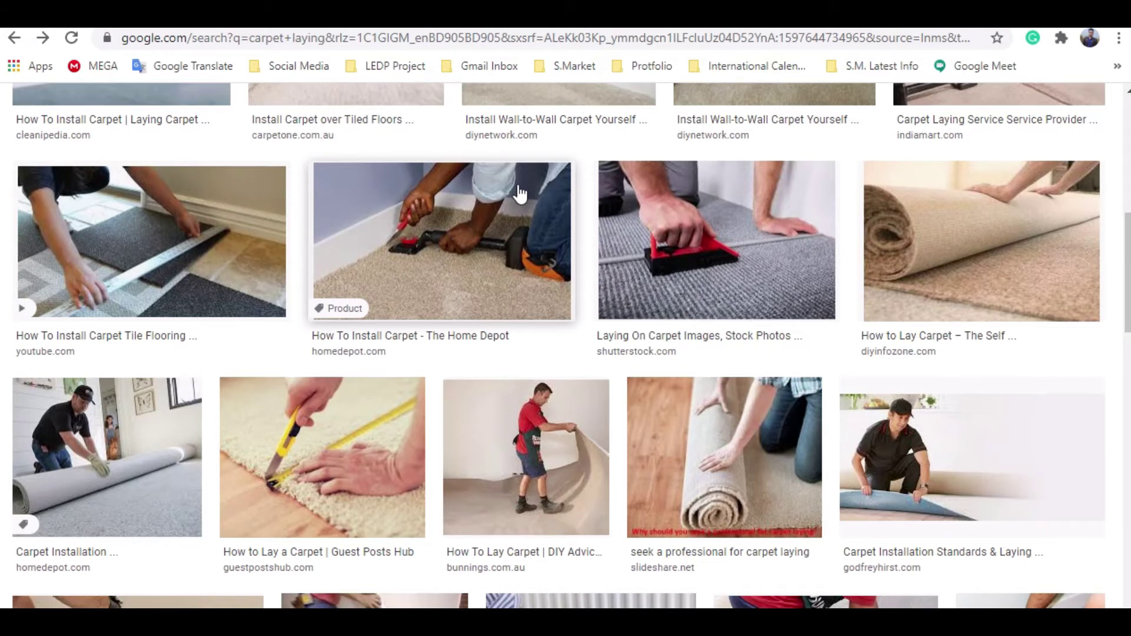
pyautogui.scroll(-3, 519, 192)
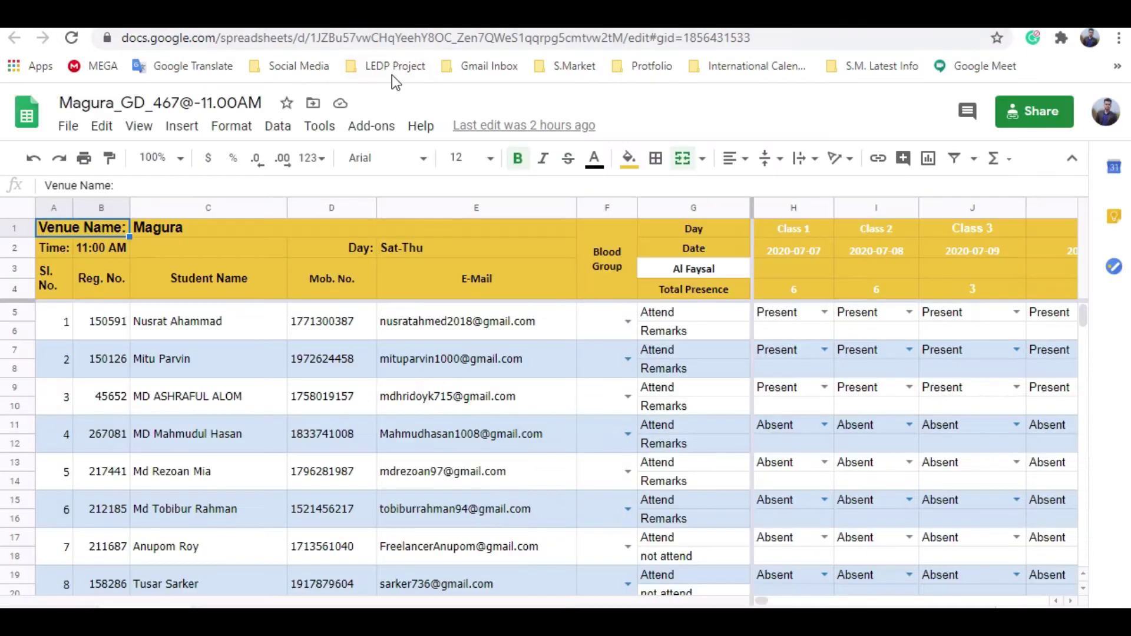
# Step: Move along the class header row of the attendance spreadsheet from Class 3 to Class 31
pyautogui.click(946, 228)
pyautogui.press('Right')
pyautogui.press('Right')
pyautogui.press('Right')
pyautogui.press('Right')
pyautogui.press('Right')
pyautogui.press('Right')
pyautogui.press('Right')
pyautogui.press('Right')
pyautogui.press('Right')
pyautogui.press('Right')
pyautogui.press('Right')
pyautogui.press('Right')
pyautogui.press('Right')
pyautogui.press('Right')
pyautogui.press('Right')
pyautogui.press('Right')
pyautogui.press('Right')
pyautogui.press('Right')
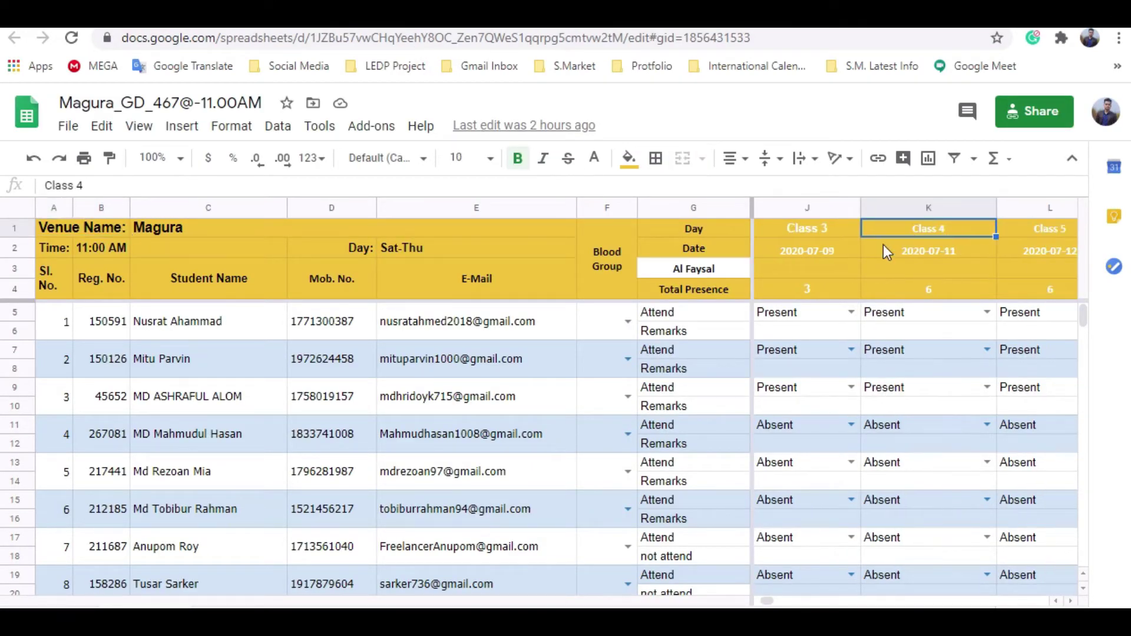
pyautogui.press('Right')
pyautogui.press('Right')
pyautogui.press('Right')
pyautogui.press('Right')
pyautogui.press('Right')
pyautogui.press('Right')
pyautogui.press('Right')
pyautogui.press('Right')
pyautogui.press('Right')
pyautogui.press('Right')
pyautogui.press('Right')
pyautogui.press('Right')
pyautogui.press('Right')
pyautogui.press('Right')
pyautogui.press('Right')
pyautogui.press('Right')
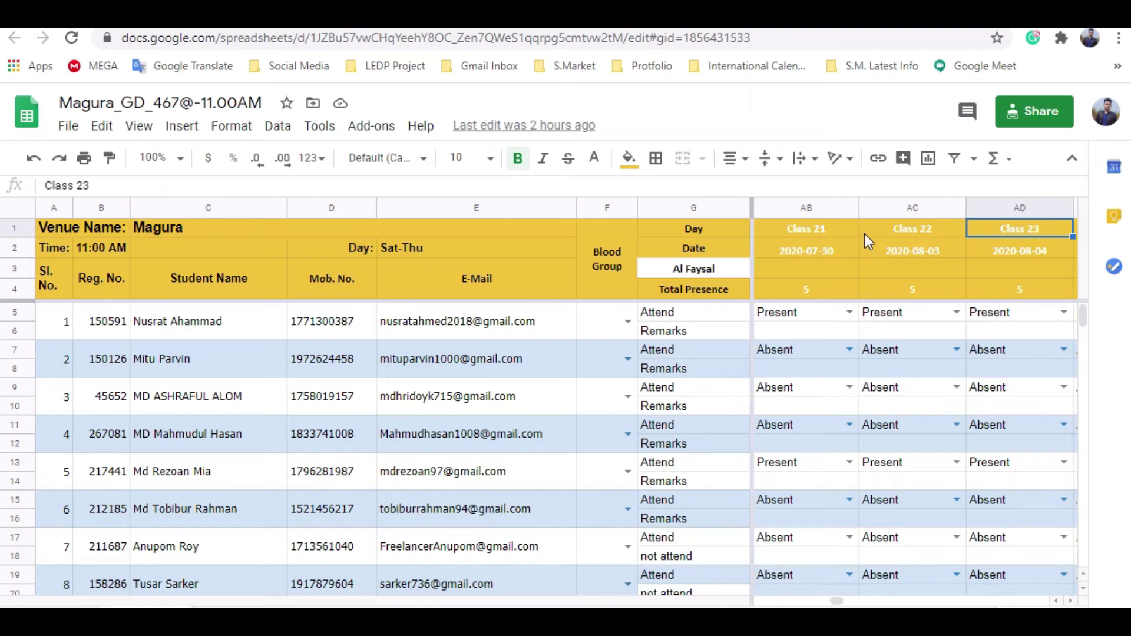
pyautogui.press('Left')
pyautogui.press('Left')
pyautogui.press('Left')
pyautogui.press('Left')
pyautogui.press('Left')
pyautogui.press('Left')
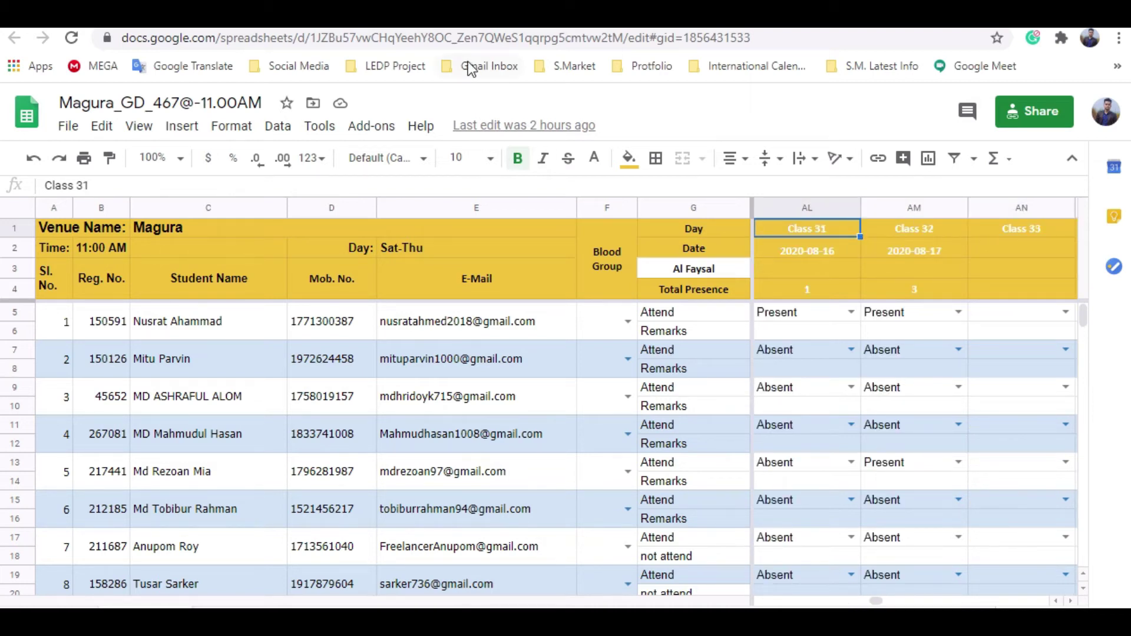
# Step: Search Google for "carpet laying vector" from the spreadsheet's browser tab and show the image results
pyautogui.click(461, 42)
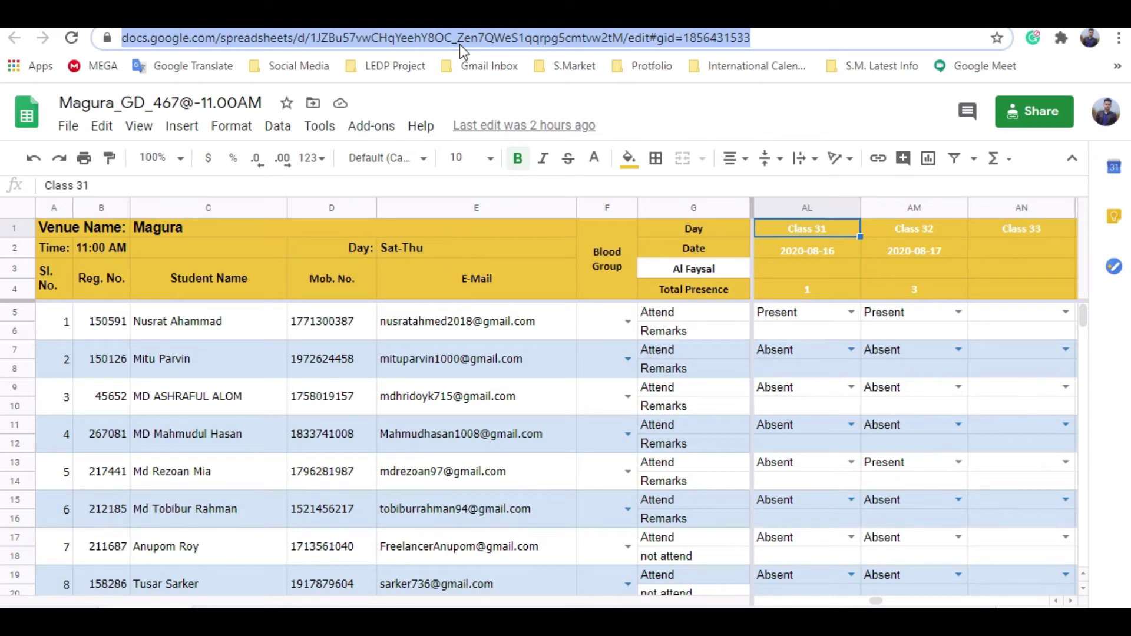
pyautogui.write('f')
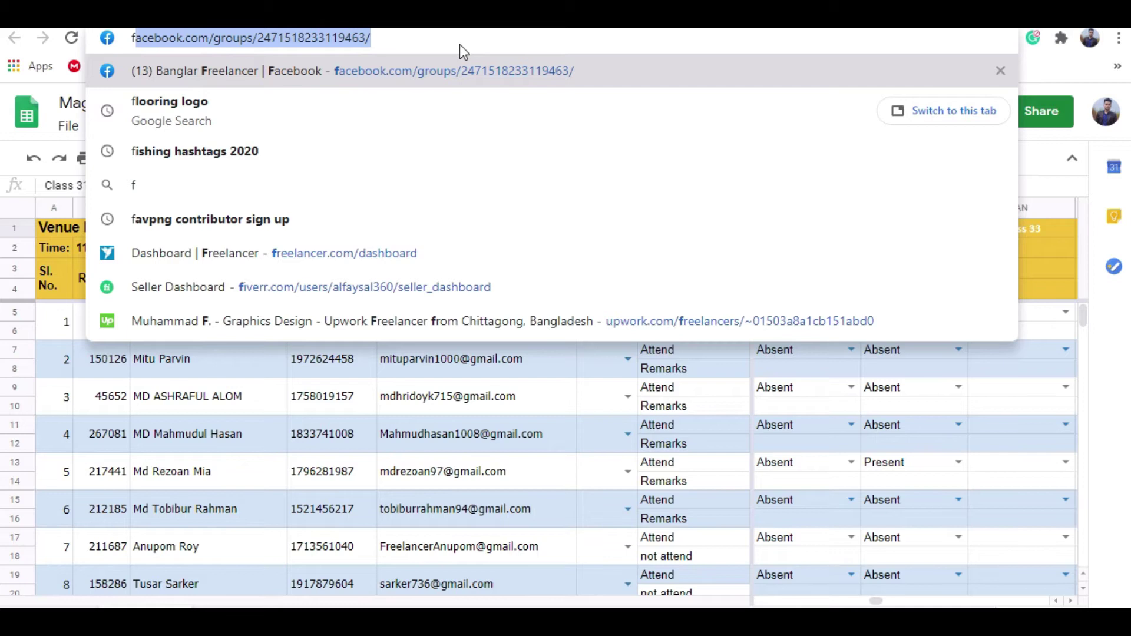
pyautogui.press('BackSpace')
pyautogui.press('BackSpace')
pyautogui.write('car')
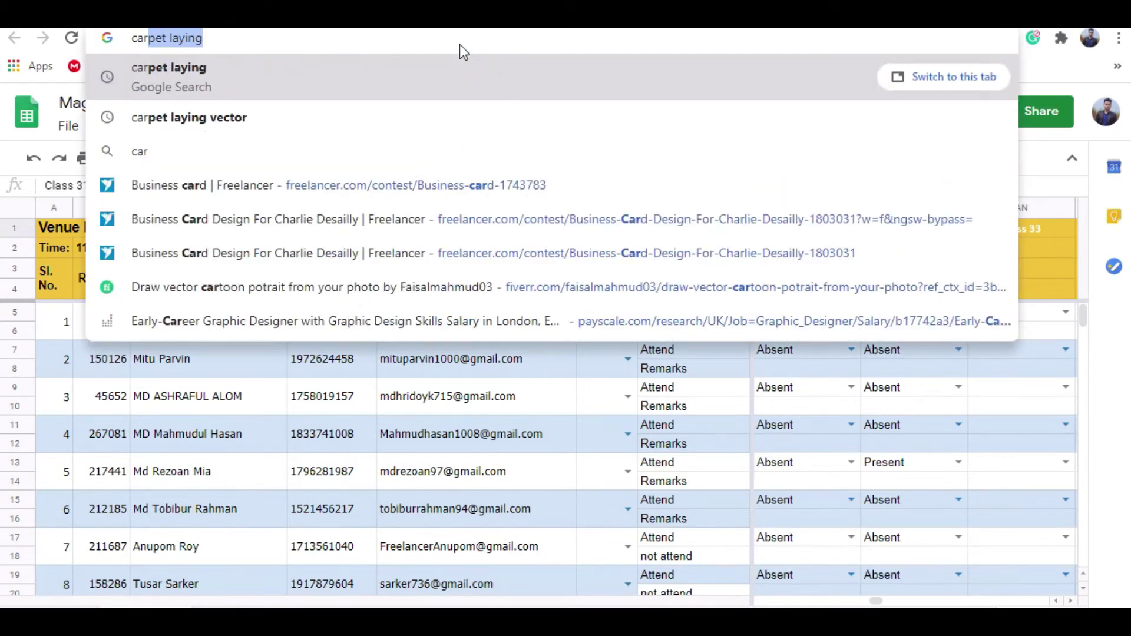
pyautogui.write('pet laying v')
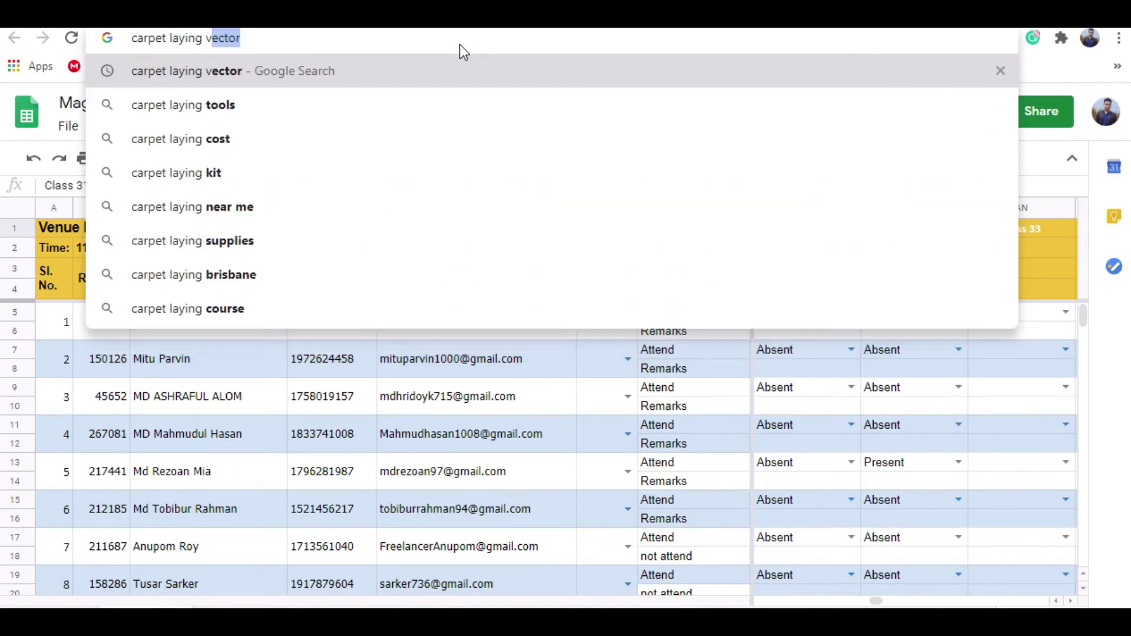
pyautogui.write('e')
pyautogui.press('Return')
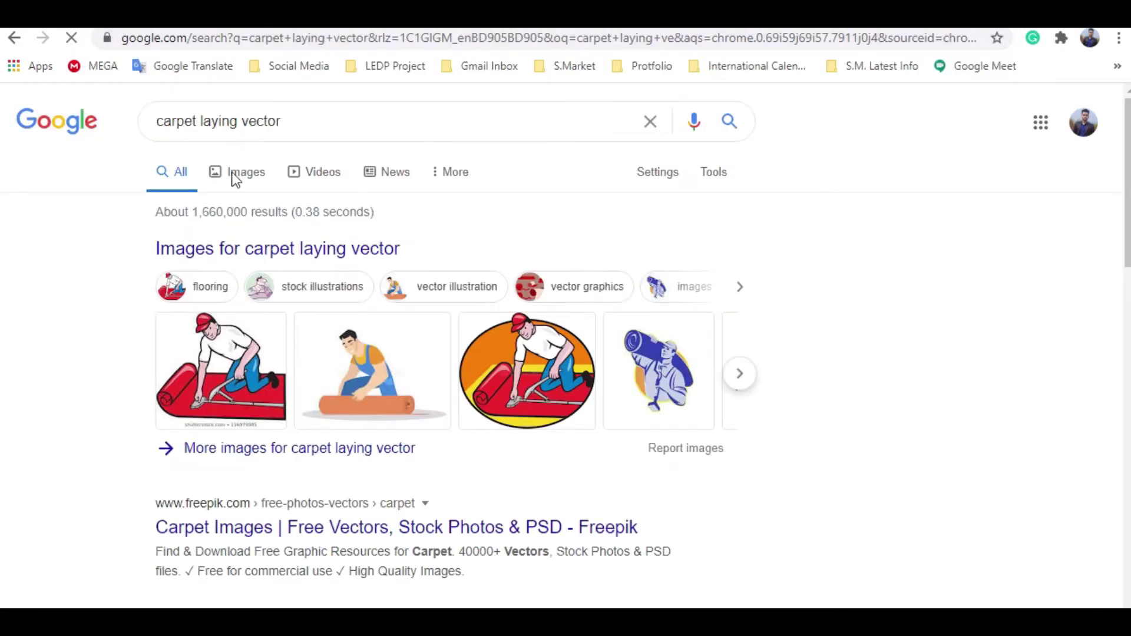
pyautogui.click(259, 177)
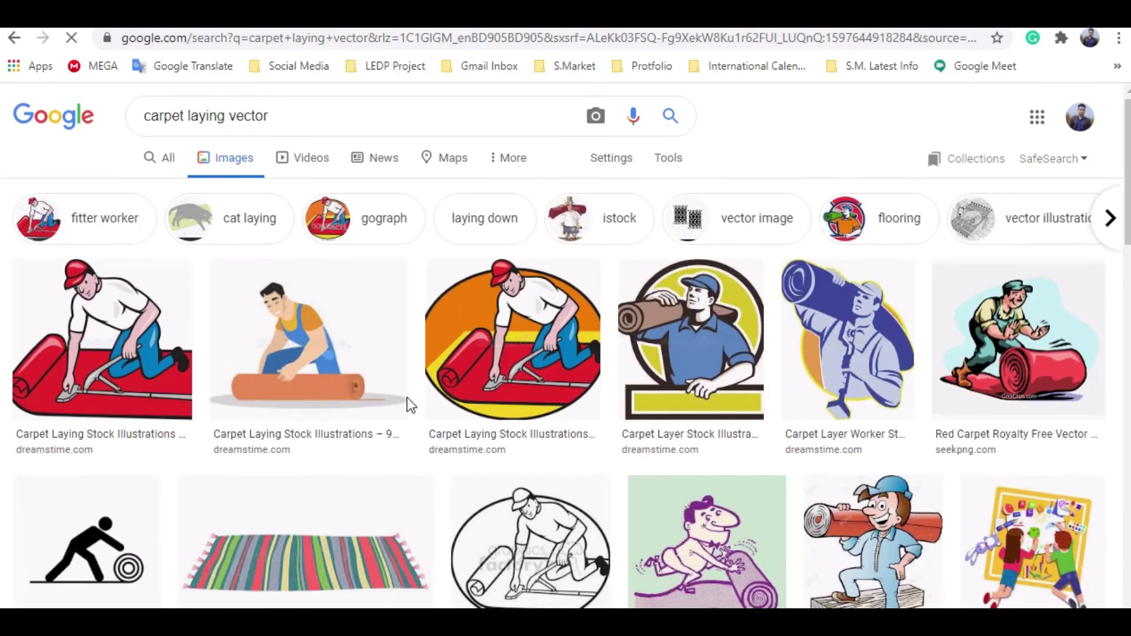
# Step: Examine the "carpet laying vector" image results for worker, carpet roll and flooring logo ideas, going well past the related searches
pyautogui.scroll(-1, 409, 404)
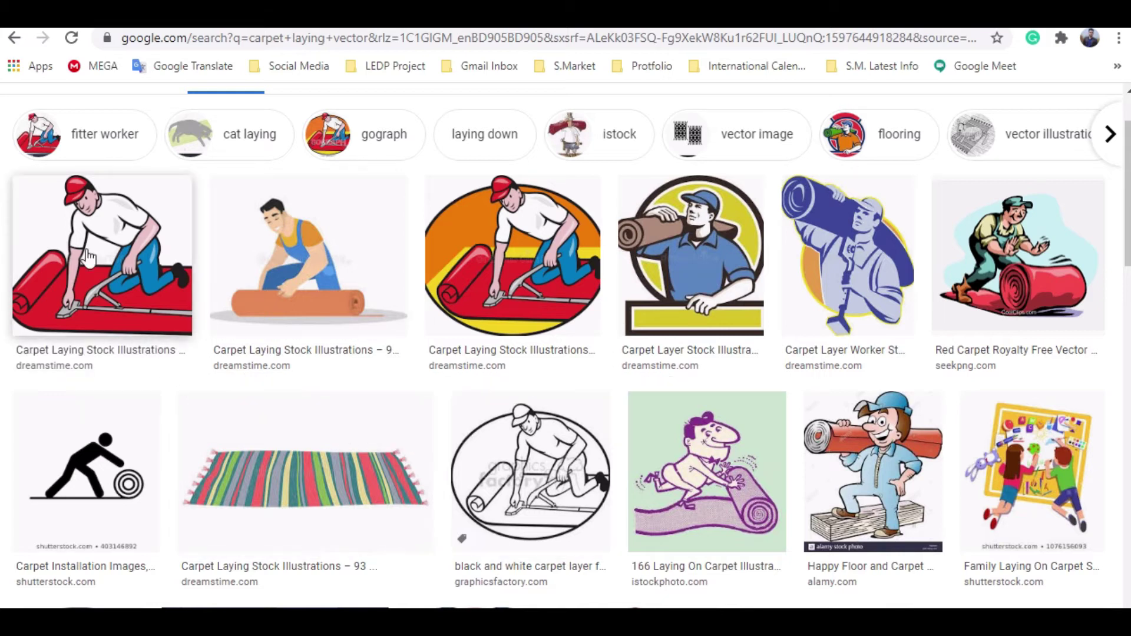
pyautogui.scroll(-5, 137, 307)
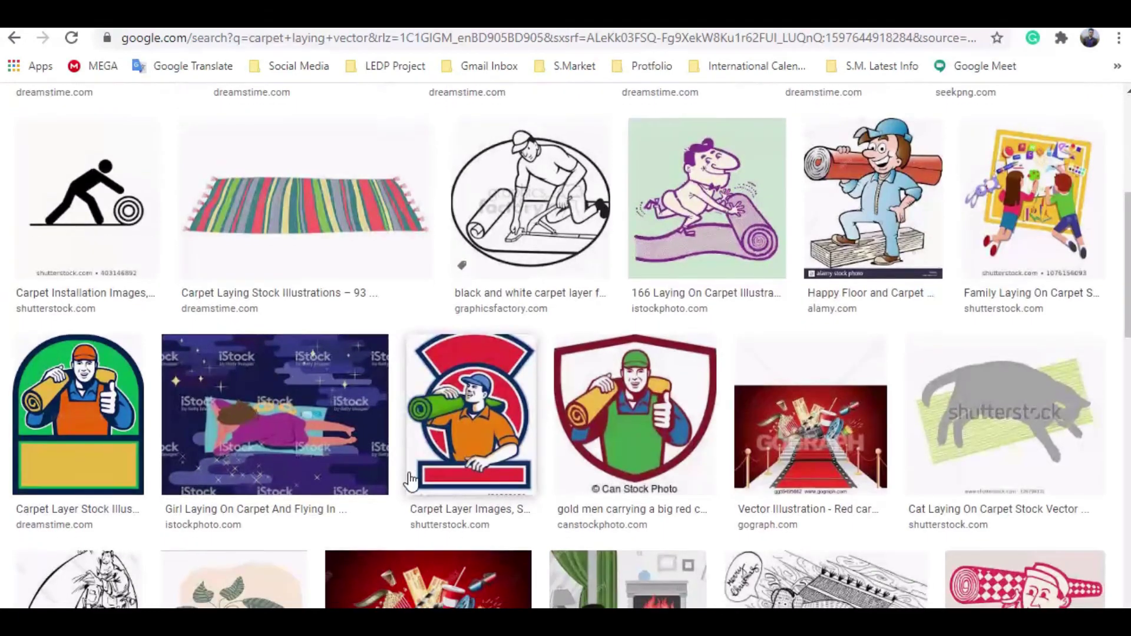
pyautogui.scroll(-3, 405, 481)
pyautogui.scroll(-5, 405, 481)
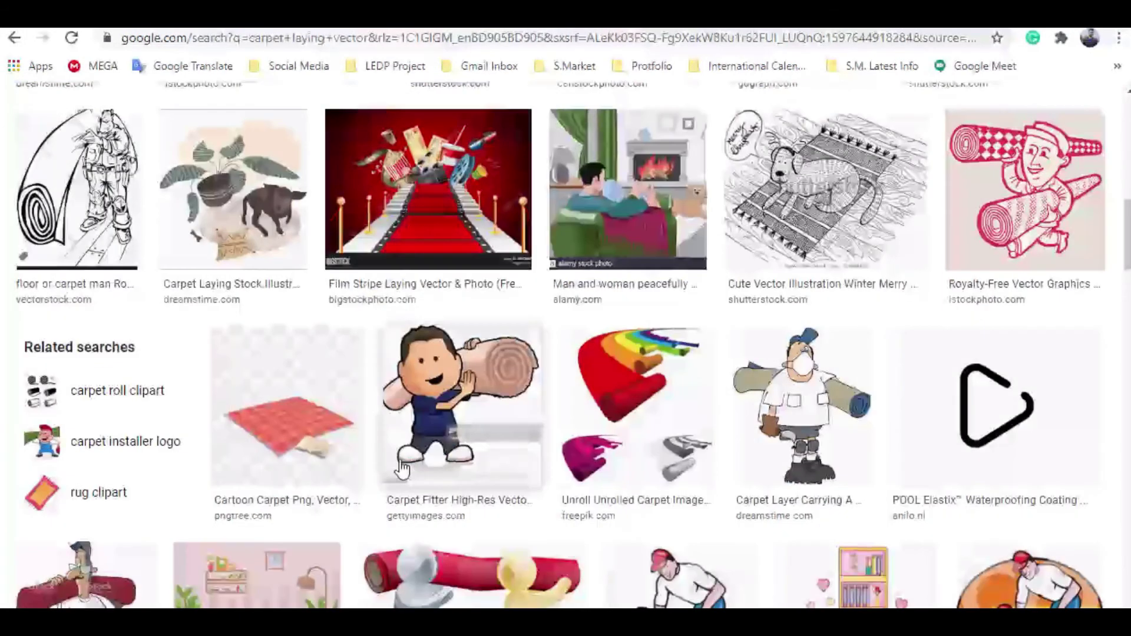
pyautogui.scroll(-4, 401, 471)
pyautogui.scroll(-1, 402, 470)
pyautogui.scroll(-10, 403, 468)
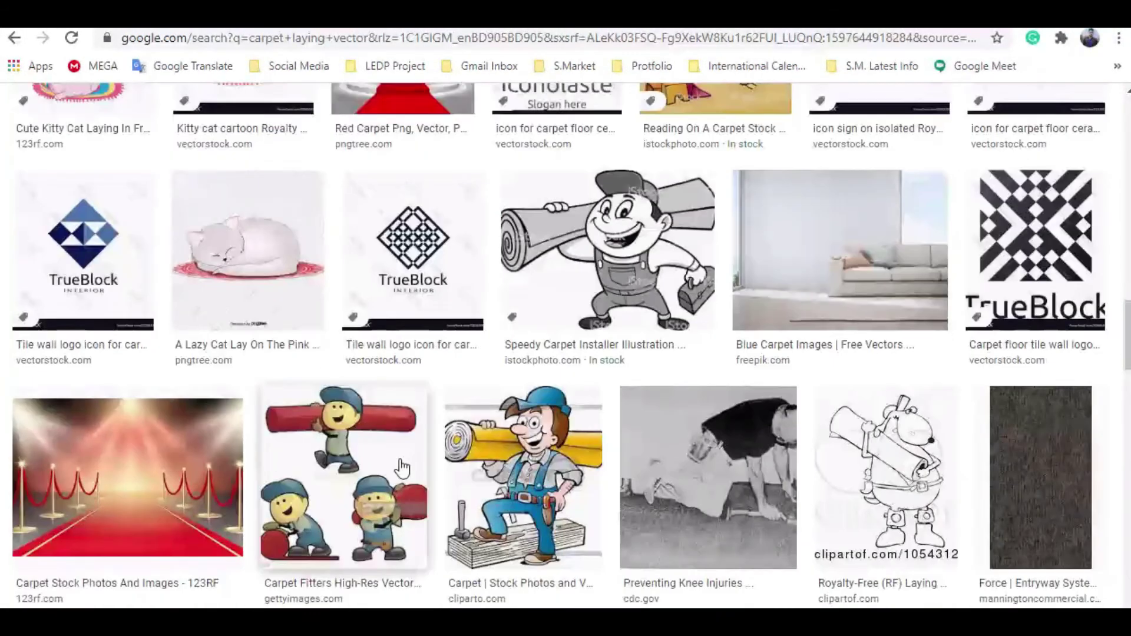
pyautogui.scroll(-9, 403, 465)
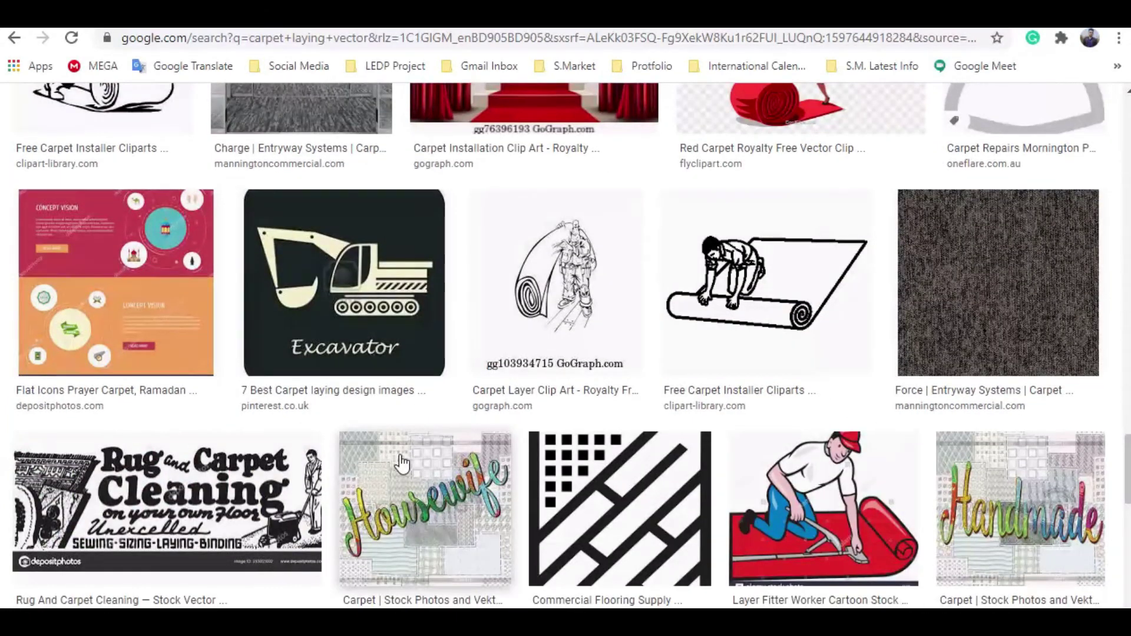
# Step: Preview the first "carpet laying vector" result, the kneeling fitter on a red carpet roll, copy the image and check its related images
pyautogui.scroll(-3, 401, 463)
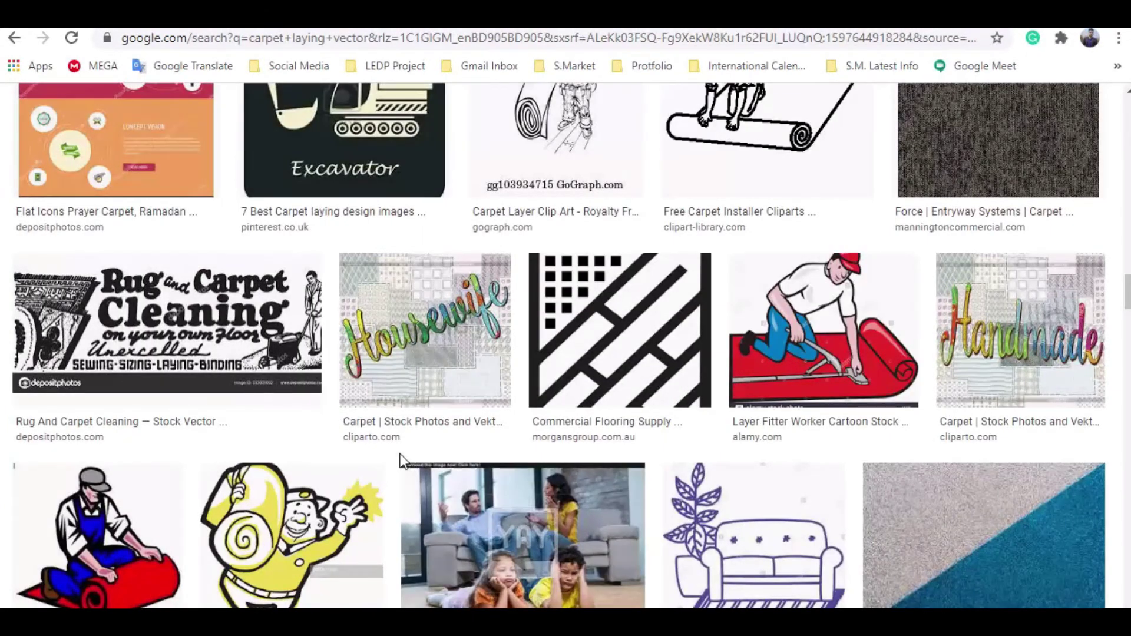
pyautogui.scroll(8, 586, 366)
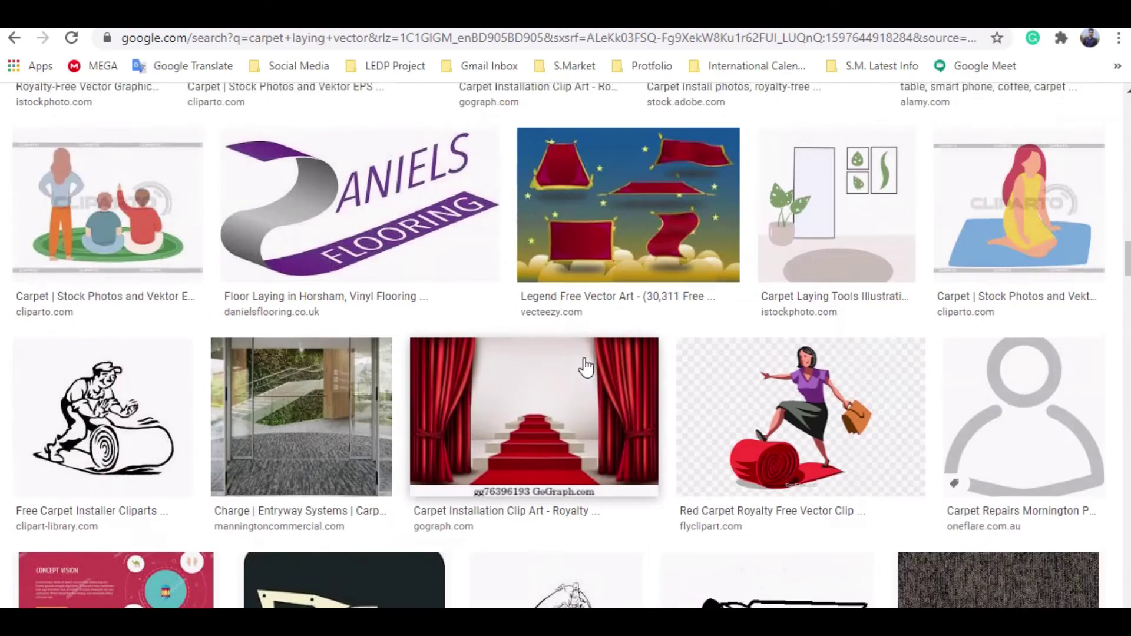
pyautogui.scroll(15, 587, 367)
pyautogui.click(163, 332)
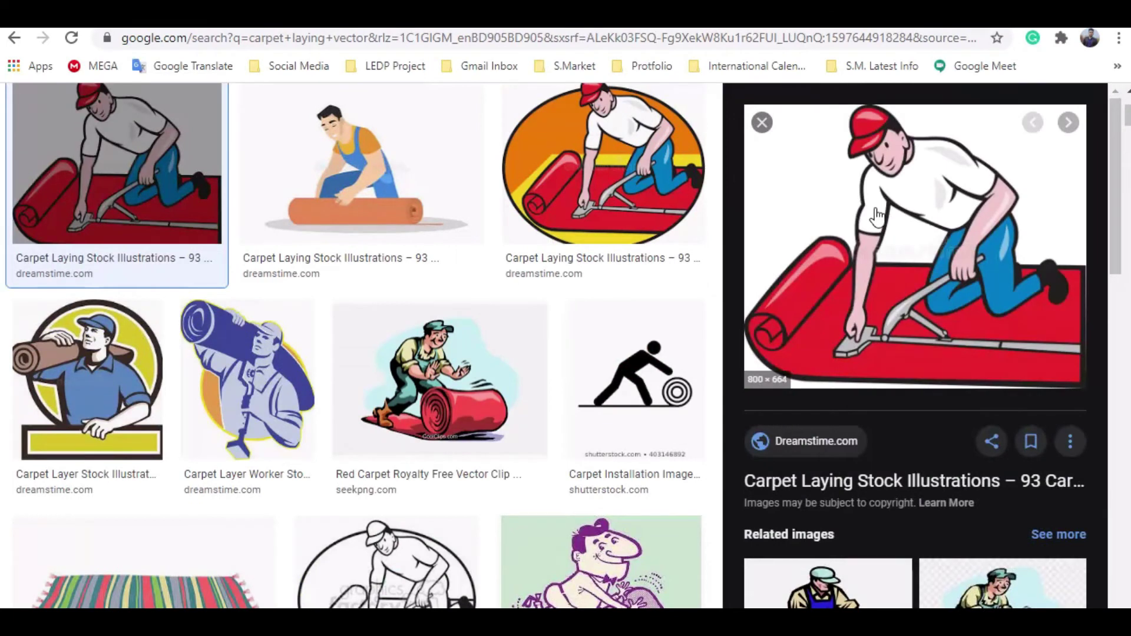
pyautogui.rightClick(874, 209)
pyautogui.click(919, 369)
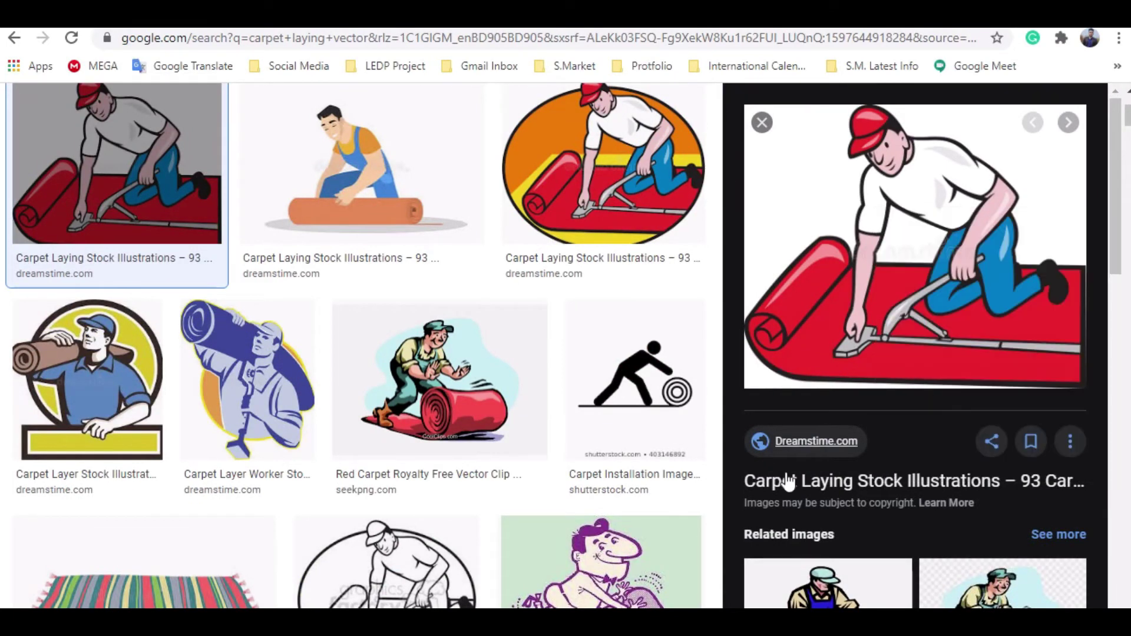
pyautogui.scroll(-8, 788, 482)
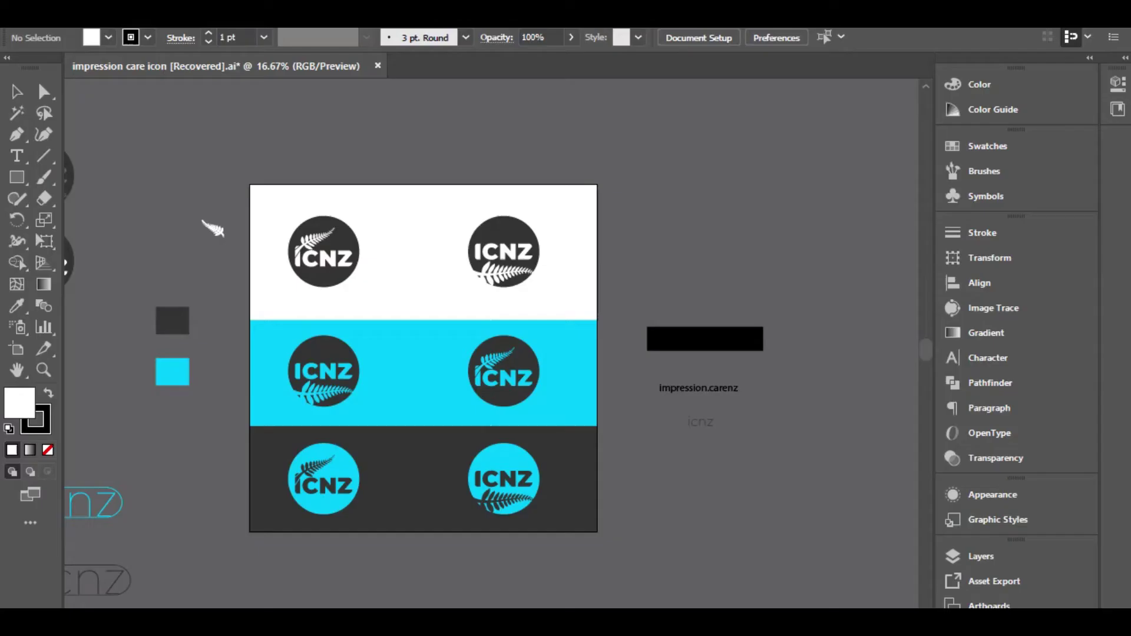
# Step: Switch to Illustrator and look over the whole layout of the impression care icon document
pyautogui.scroll(-4, 674, 398)
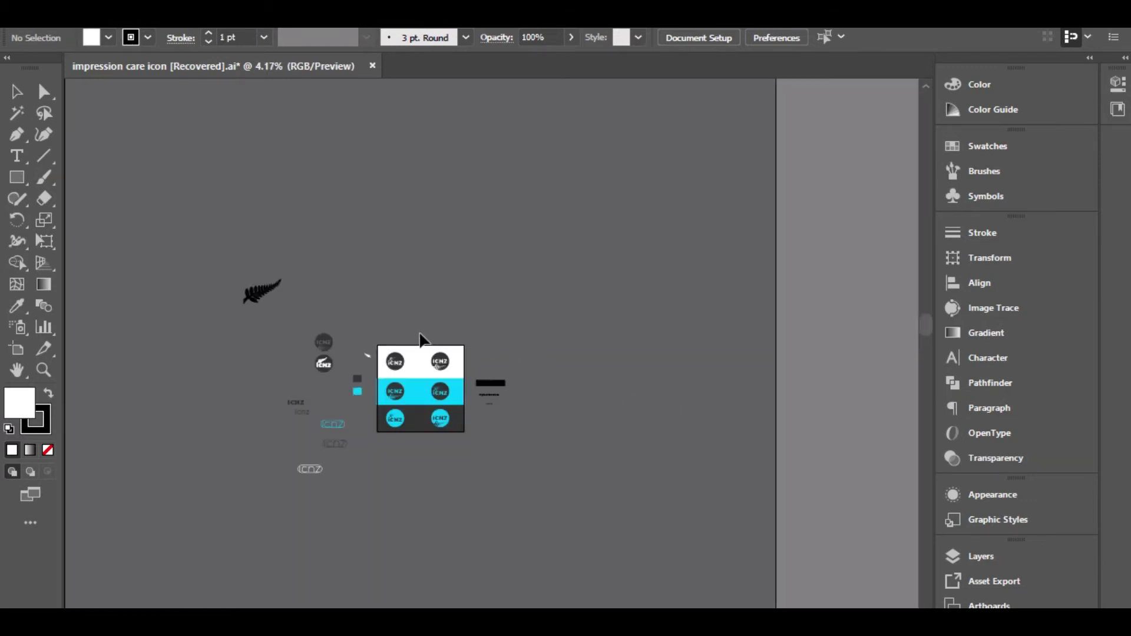
pyautogui.moveTo(227, 272); pyautogui.dragTo(561, 518)
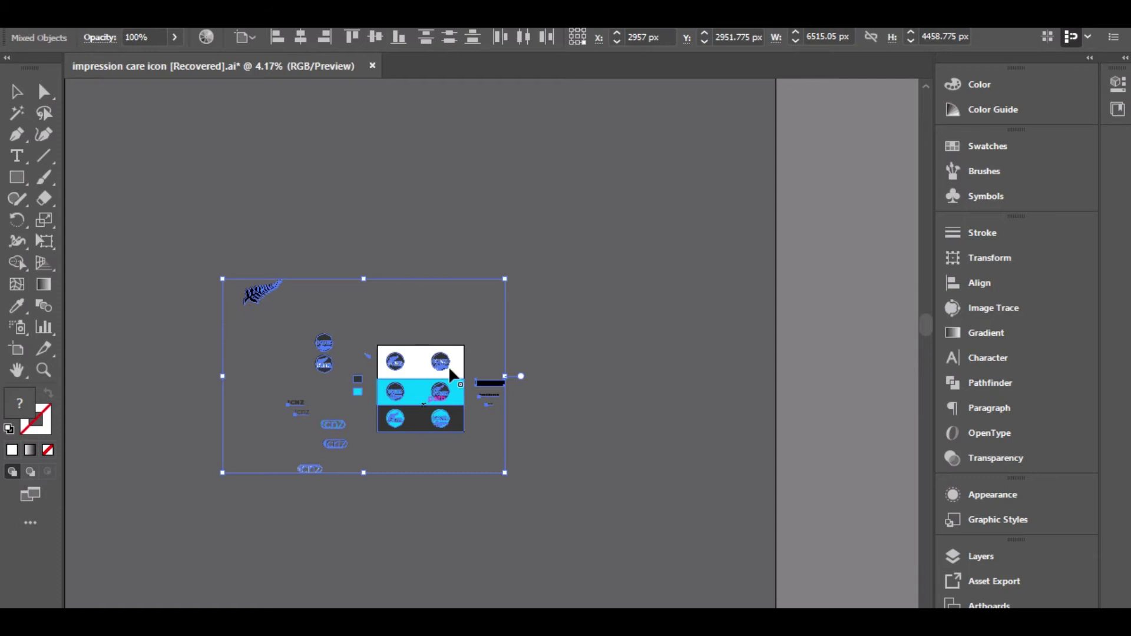
pyautogui.click(521, 268)
pyautogui.hotkey('alt', 'f')
pyautogui.click(463, 237)
# Step: Create a new document 2000 px wide and 2000 px high
pyautogui.hotkey('ctrl', 'n')
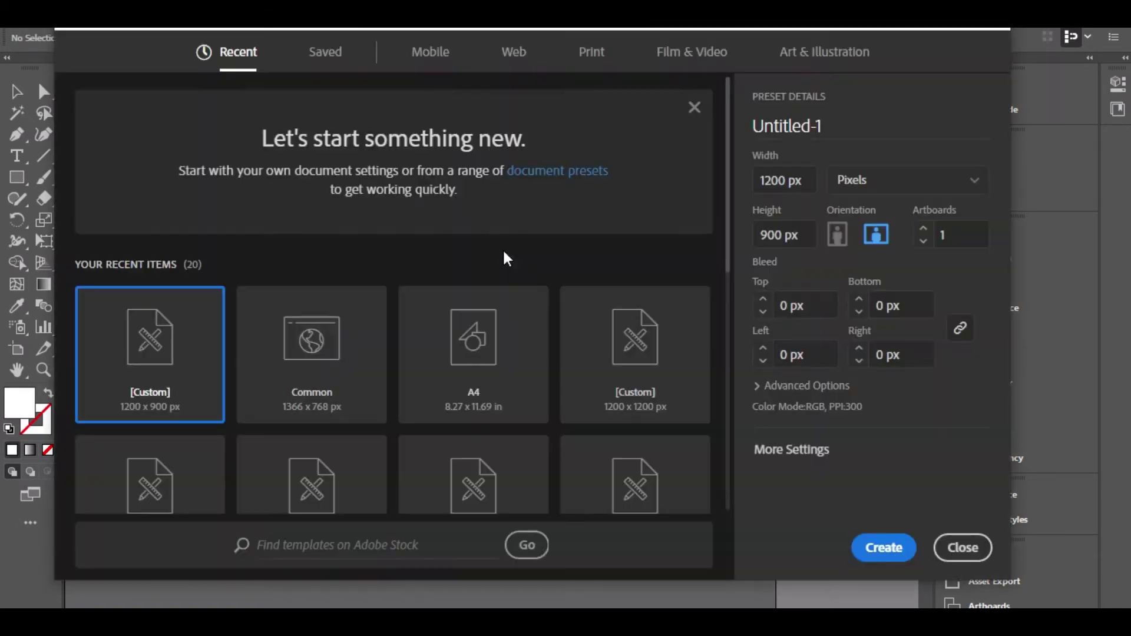
pyautogui.click(798, 169)
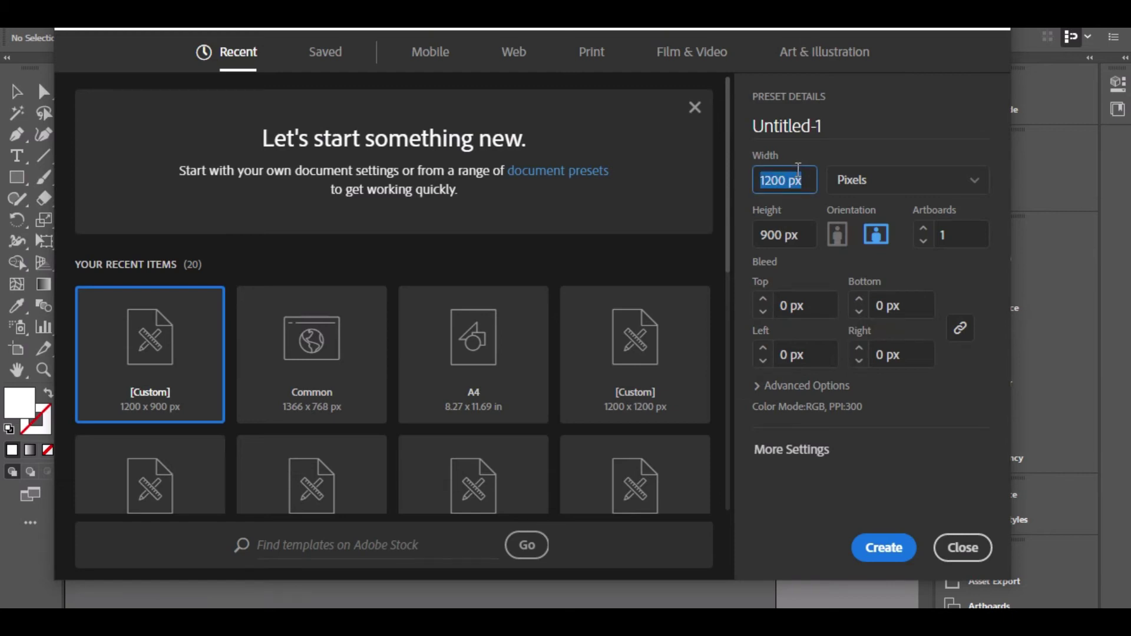
pyautogui.write('2000')
pyautogui.press('Tab')
pyautogui.write('2')
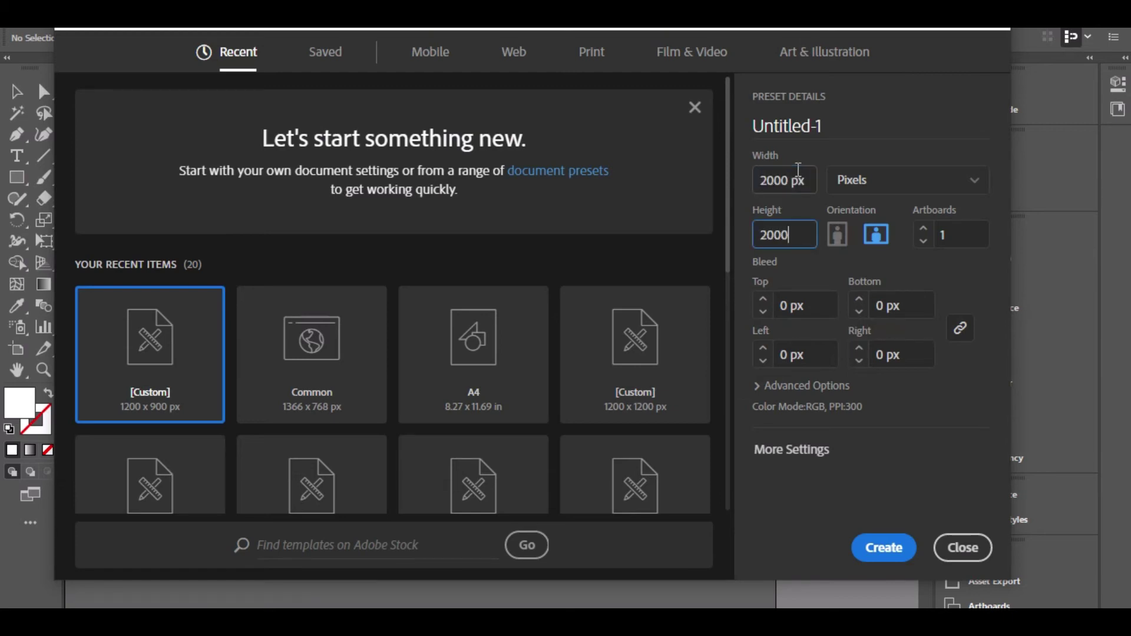
pyautogui.click(761, 390)
pyautogui.click(881, 547)
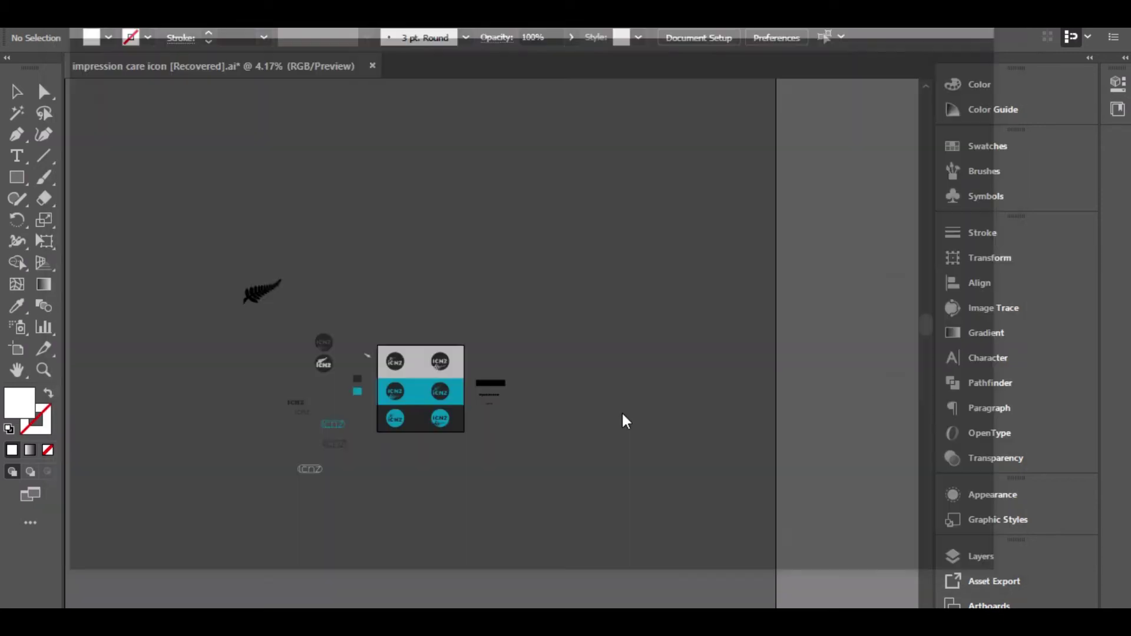
# Step: Paste the copied carpet fitter image and place it outside the artboard on its left side
pyautogui.hotkey('ctrl', 'v')
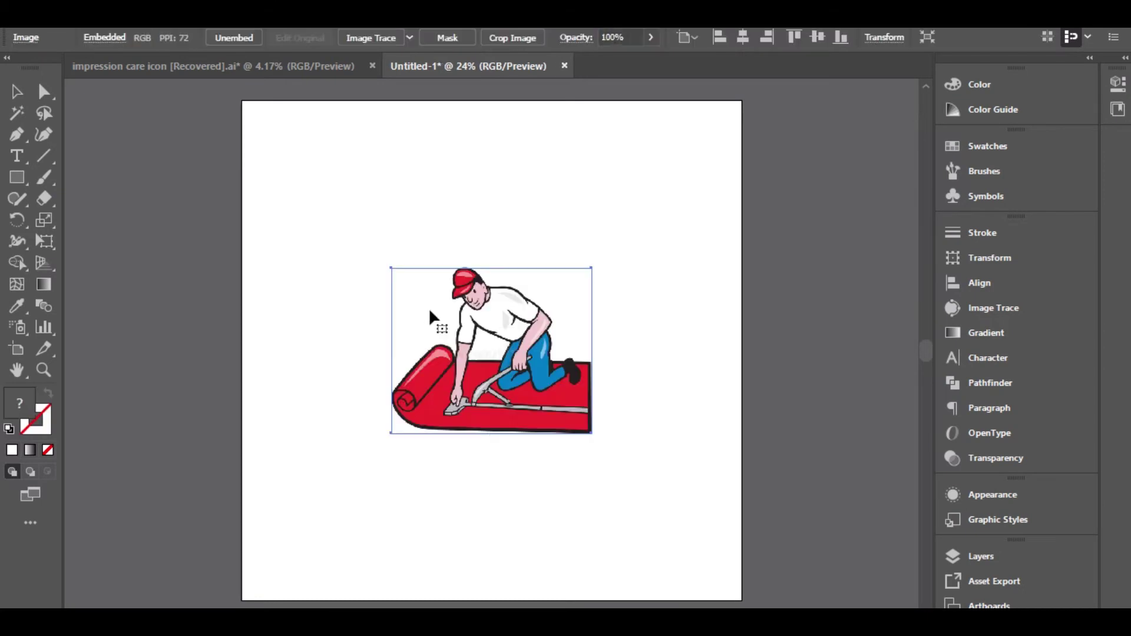
pyautogui.keyDown('alt'); pyautogui.scroll(-2, 517, 384); pyautogui.keyUp('alt')
pyautogui.moveTo(517, 386); pyautogui.dragTo(259, 386)
pyautogui.click(290, 288)
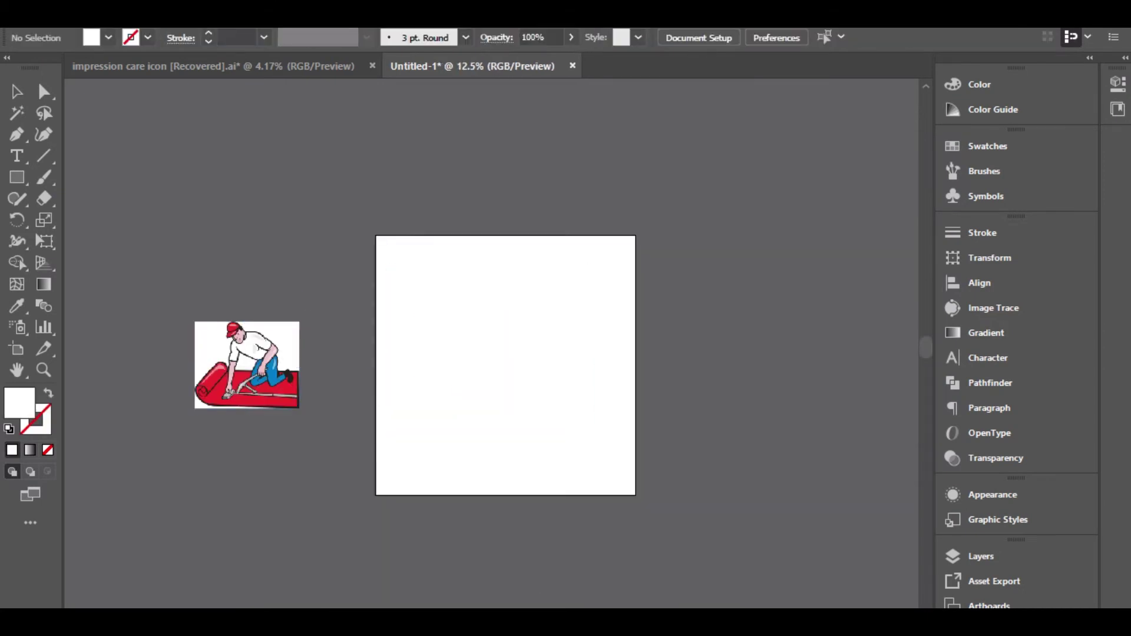
# Step: Switch back to Chrome and return to the Freelancer contest page for the flooring / carpet laying logo
pyautogui.moveTo(551, 522)
pyautogui.click(460, 506)
pyautogui.scroll(3, 515, 356)
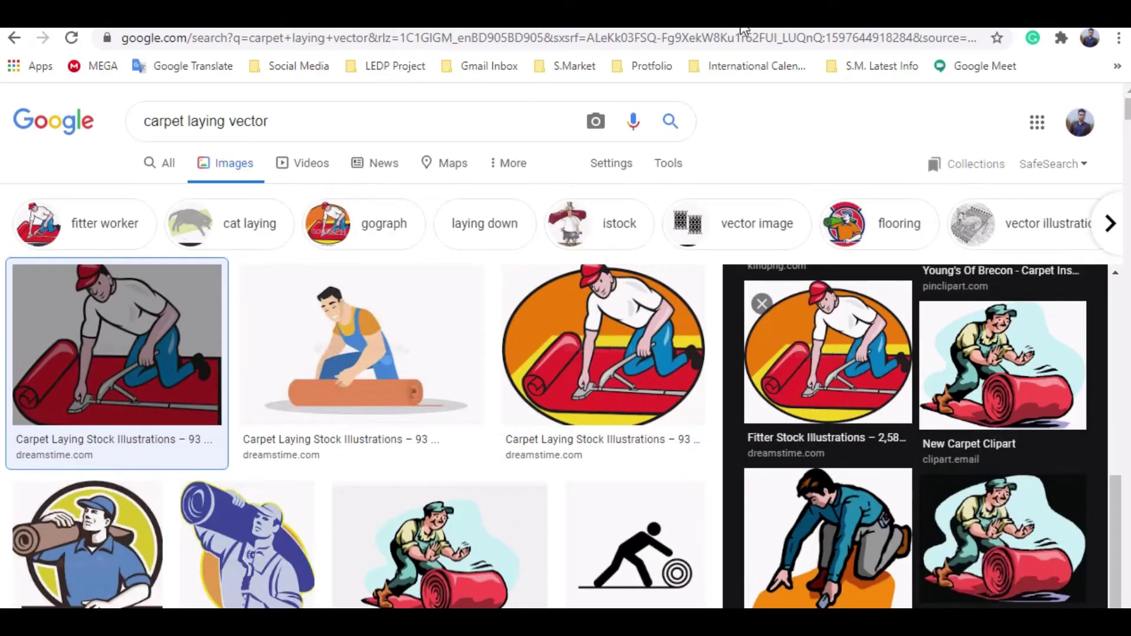
pyautogui.hotkey('alt', 'Left')
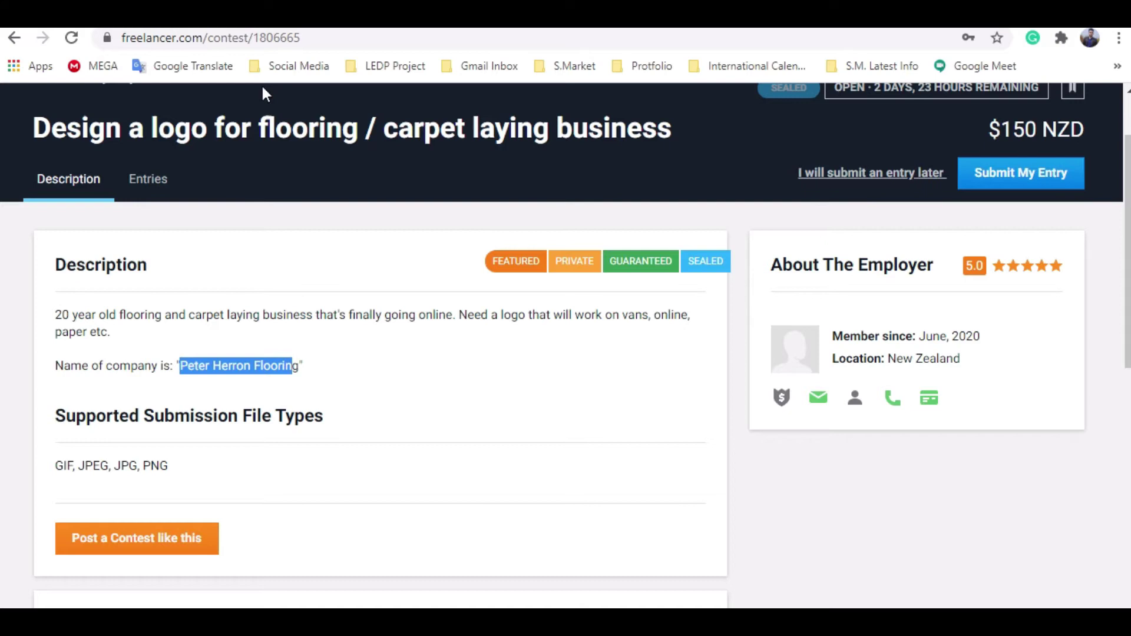
# Step: Copy the contest page's link and send it in the Google Meet chat
pyautogui.click(268, 38)
pyautogui.hotkey('ctrl', 'c')
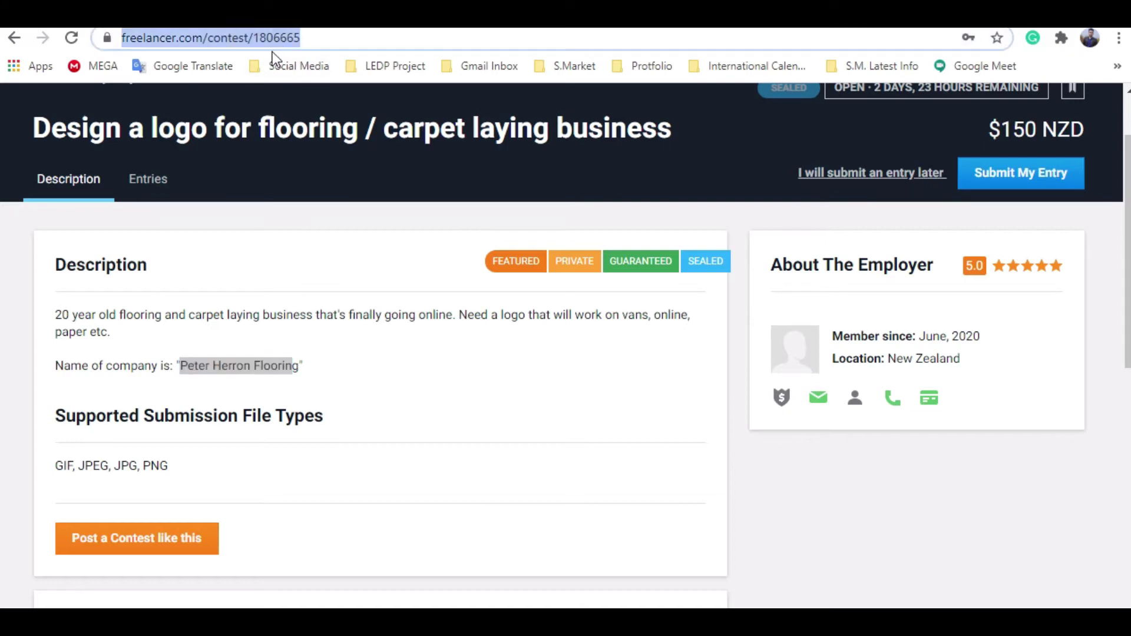
pyautogui.hotkey('ctrl', 'Tab')
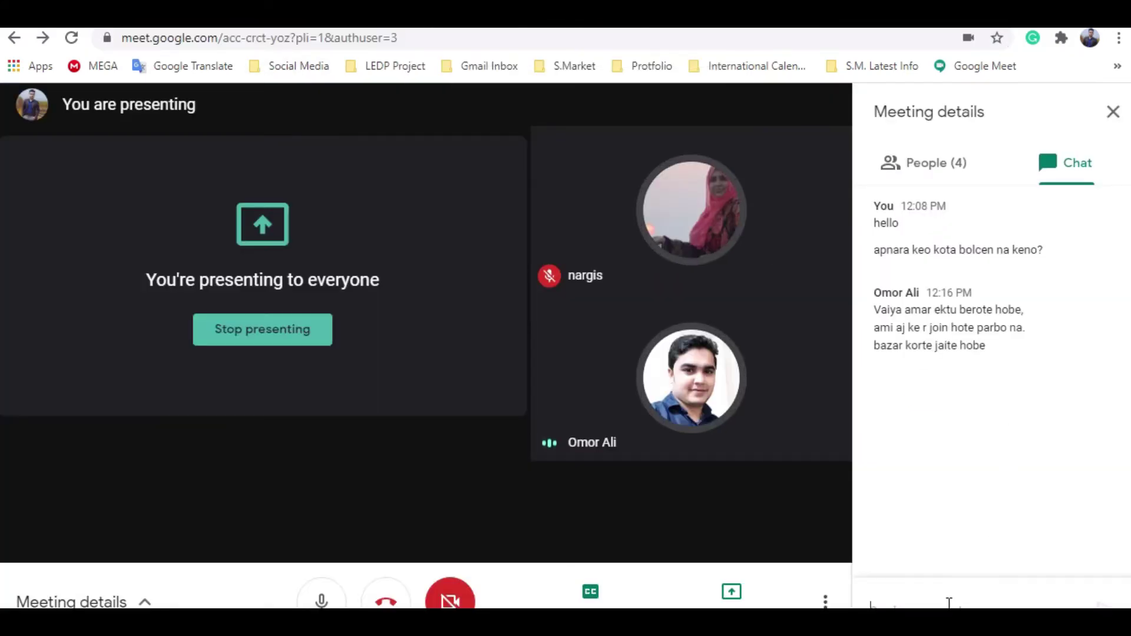
pyautogui.click(957, 577)
pyautogui.hotkey('ctrl', 'v')
pyautogui.press('Return')
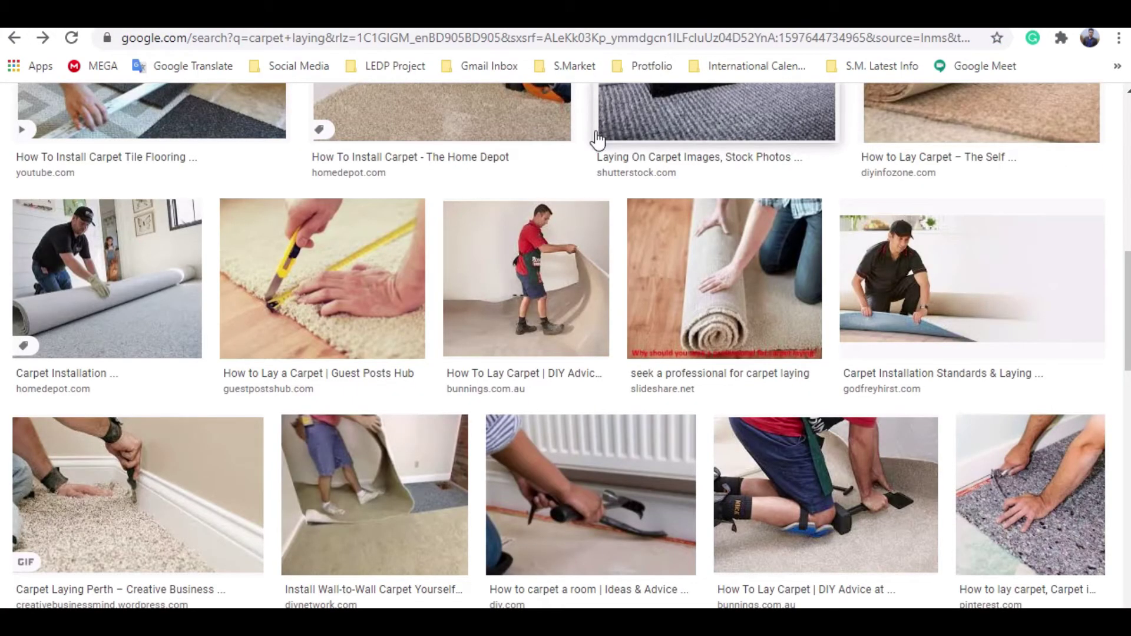
# Step: Examine the "carpet laying" image results for installer poses, tools, carpet rolls and tile layouts, going past several groups of related searches
pyautogui.scroll(-1, 808, 377)
pyautogui.scroll(-8, 805, 375)
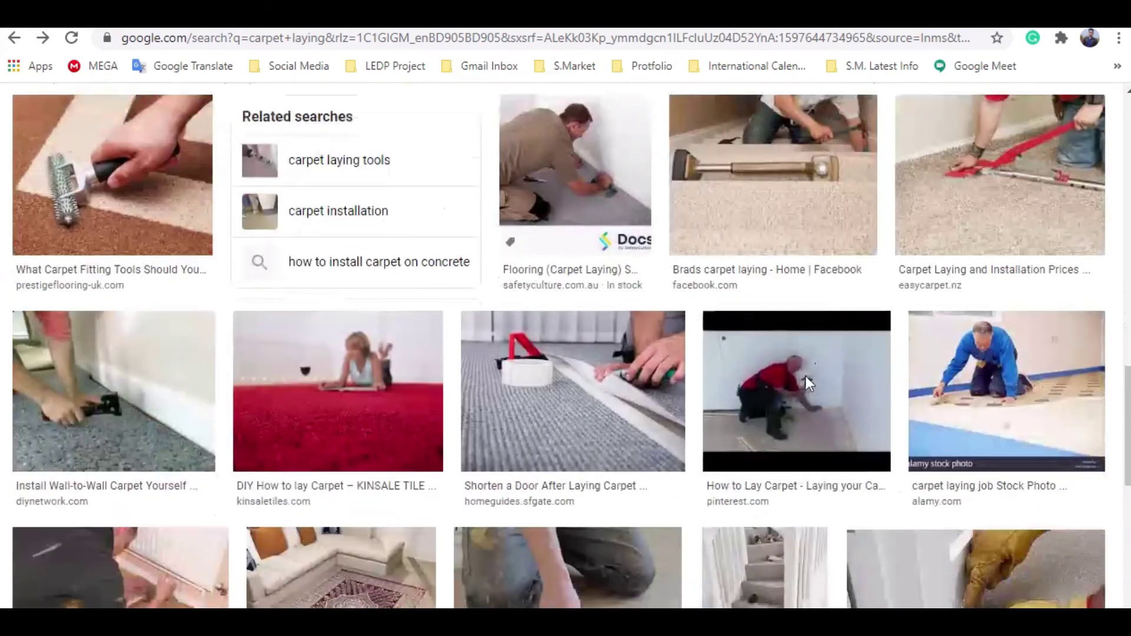
pyautogui.scroll(-3, 804, 380)
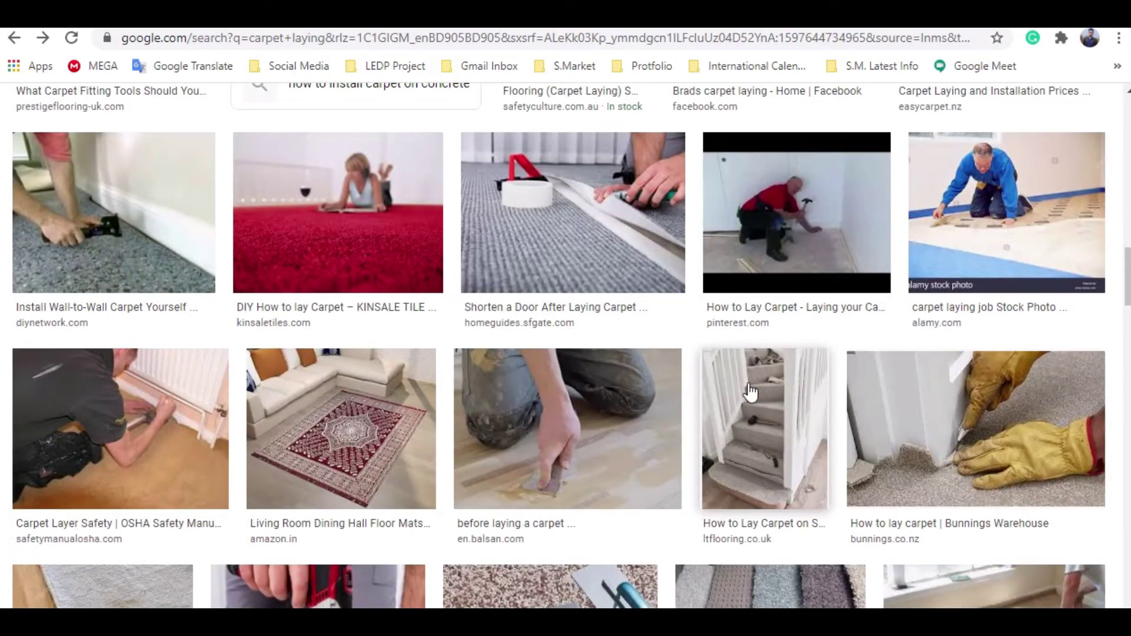
pyautogui.scroll(-8, 749, 395)
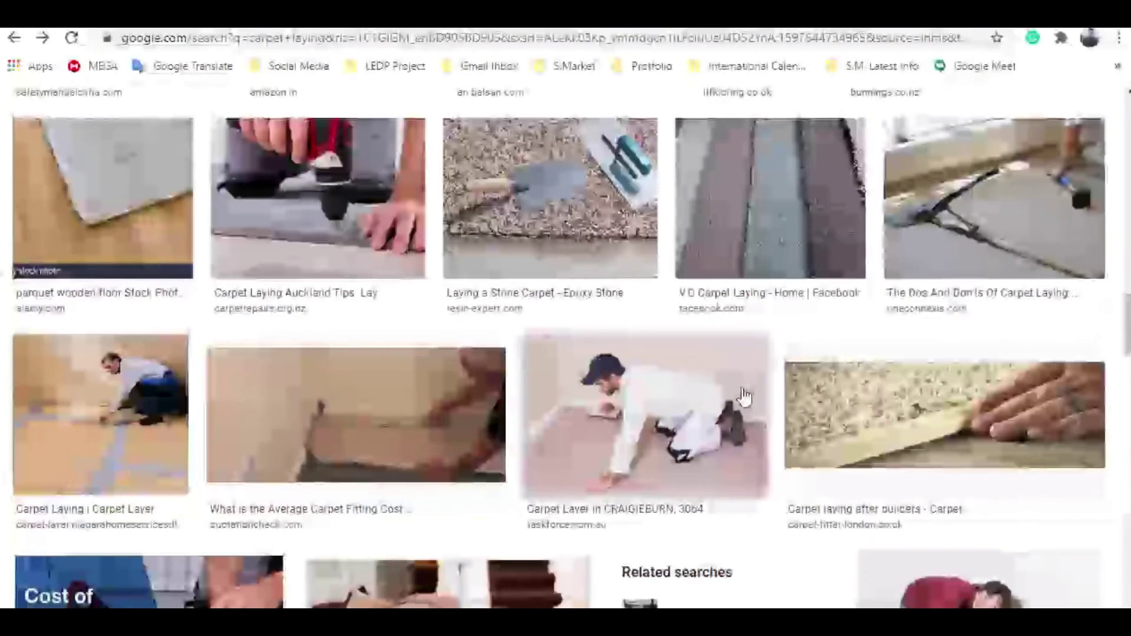
pyautogui.scroll(-3, 744, 396)
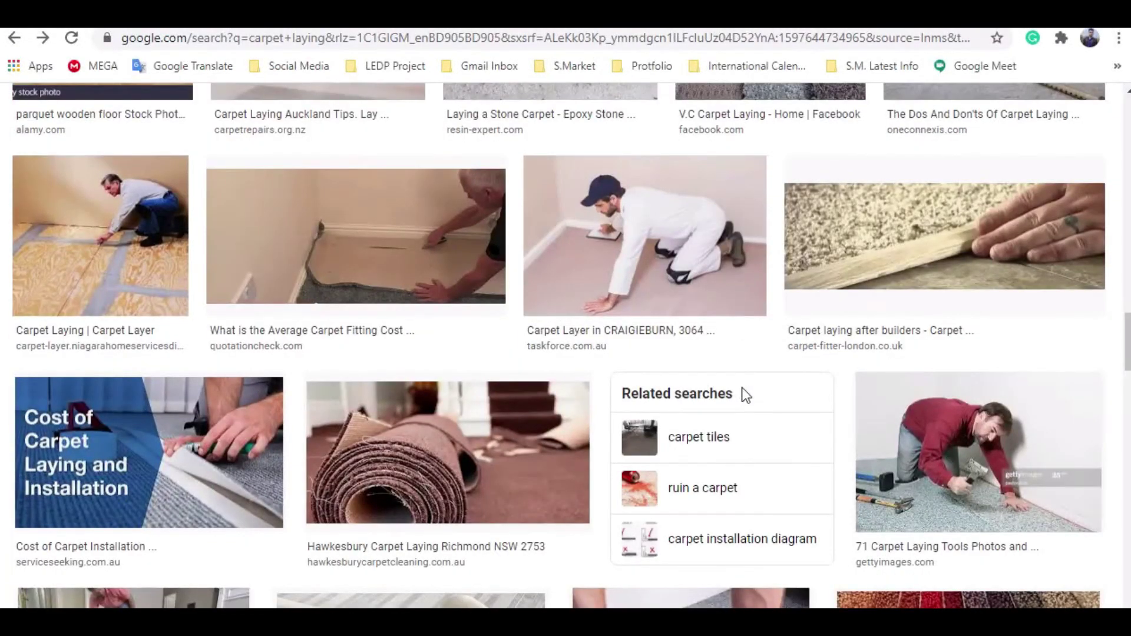
pyautogui.scroll(-3, 742, 387)
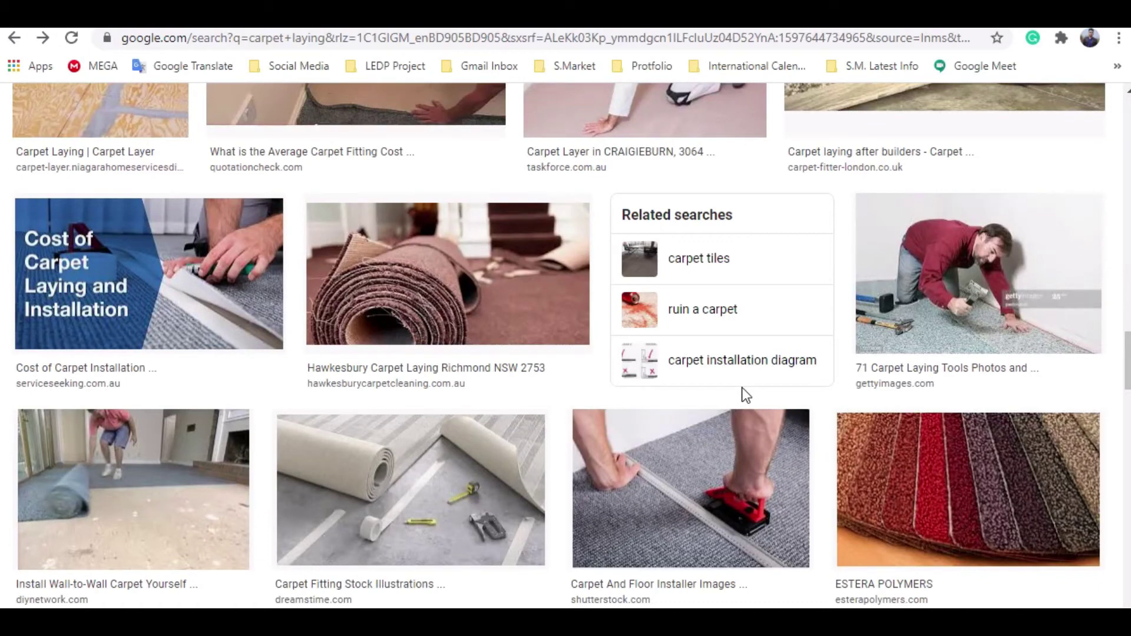
pyautogui.scroll(-13, 743, 393)
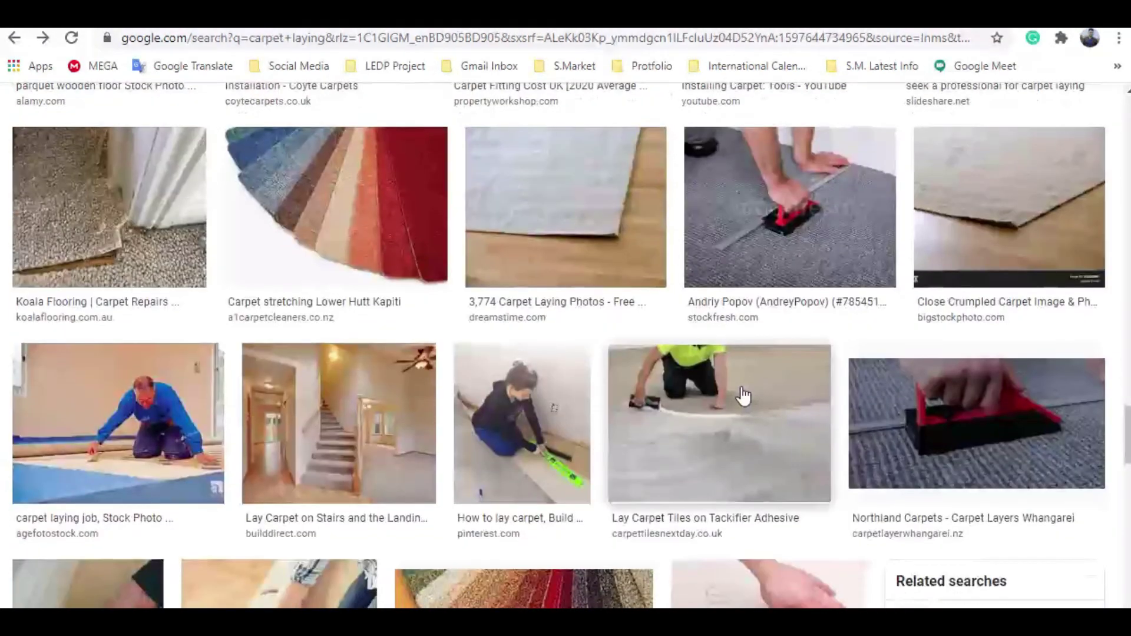
pyautogui.scroll(-3, 744, 395)
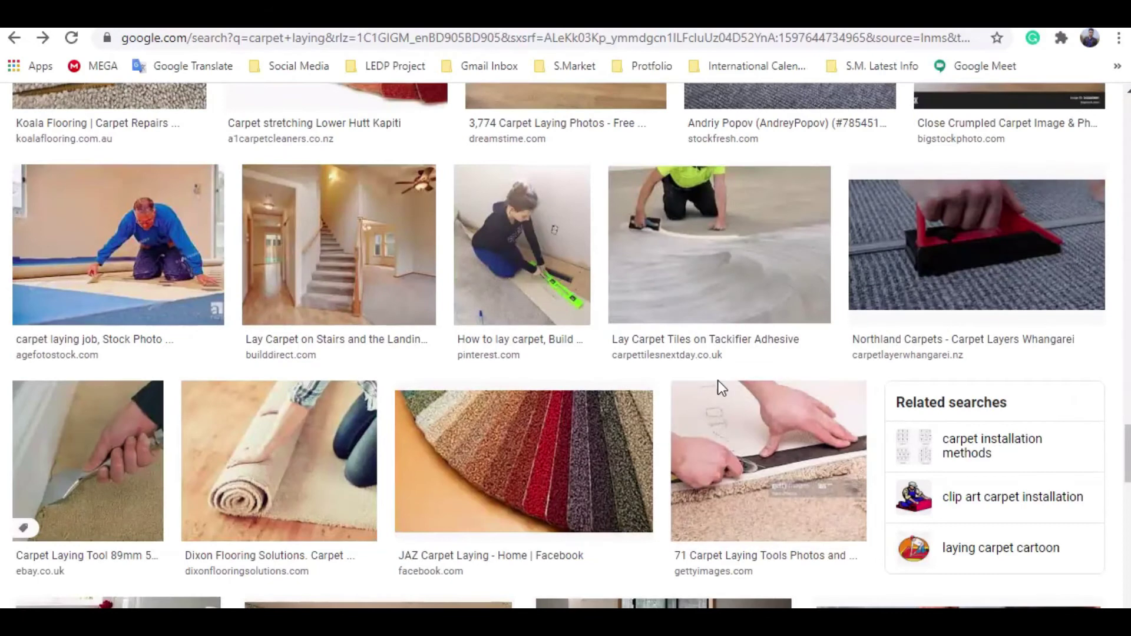
pyautogui.scroll(-10, 720, 384)
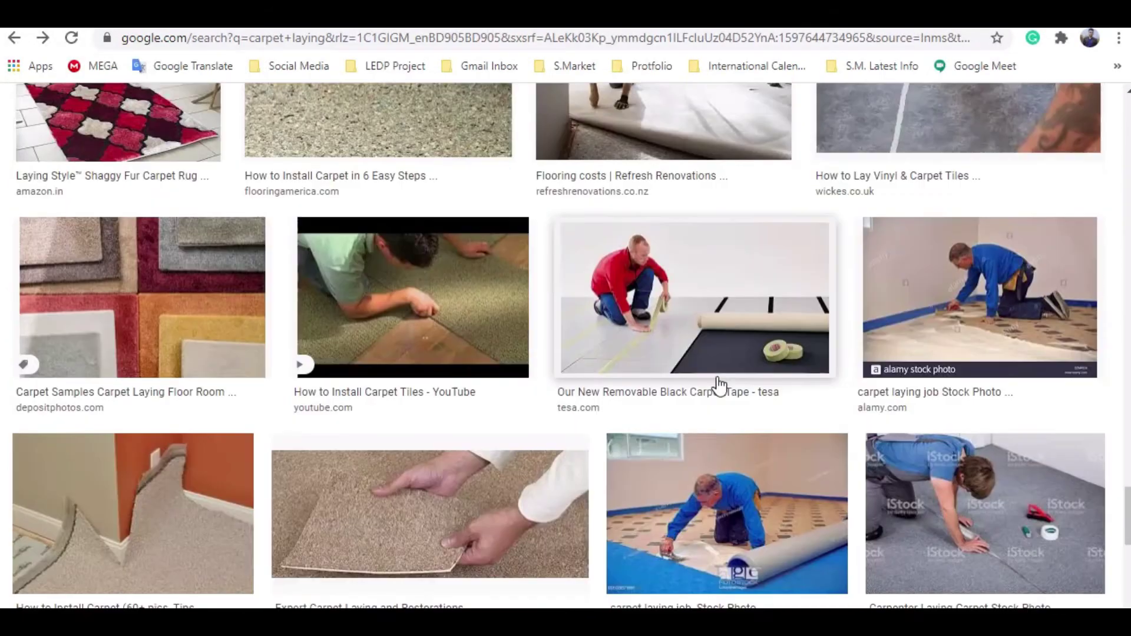
pyautogui.scroll(-5, 719, 384)
pyautogui.scroll(-5, 719, 383)
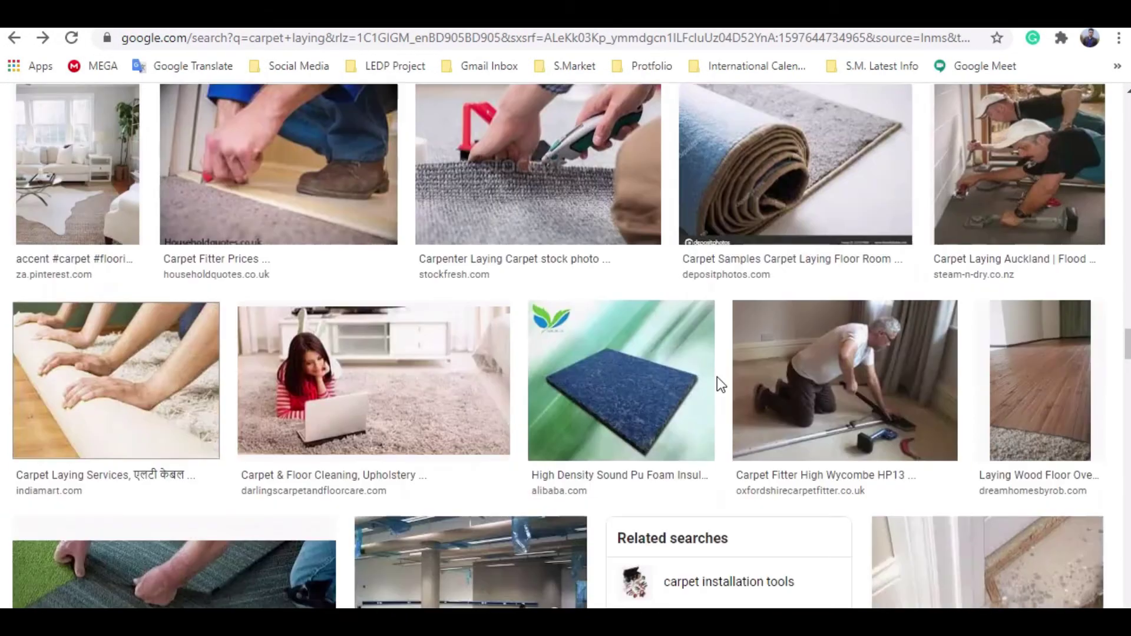
pyautogui.scroll(-5, 717, 377)
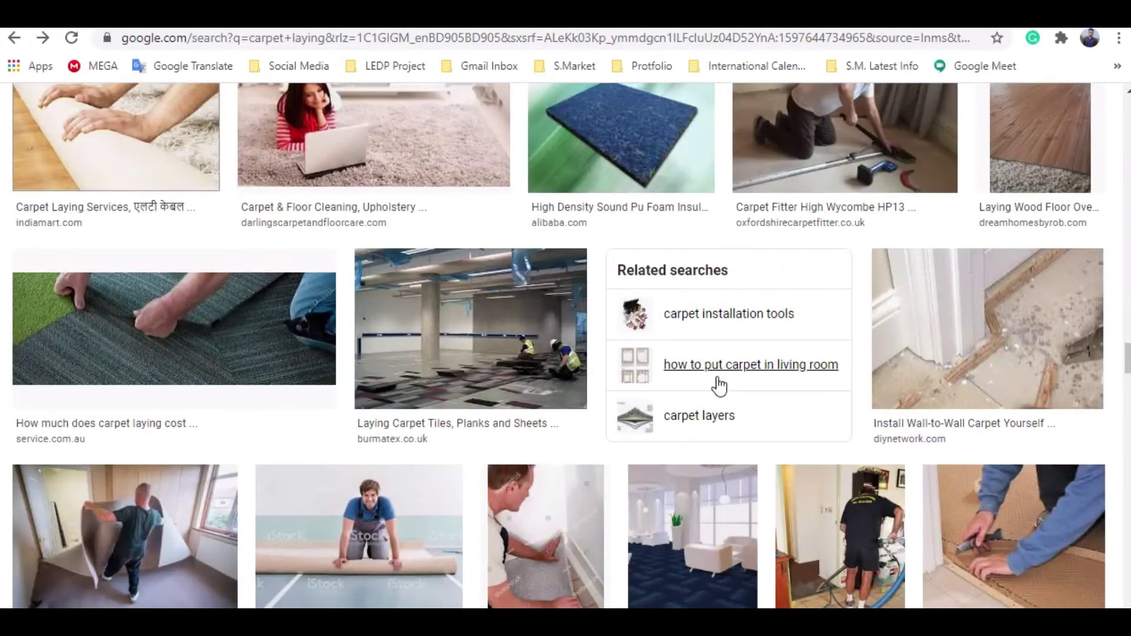
pyautogui.scroll(-9, 719, 386)
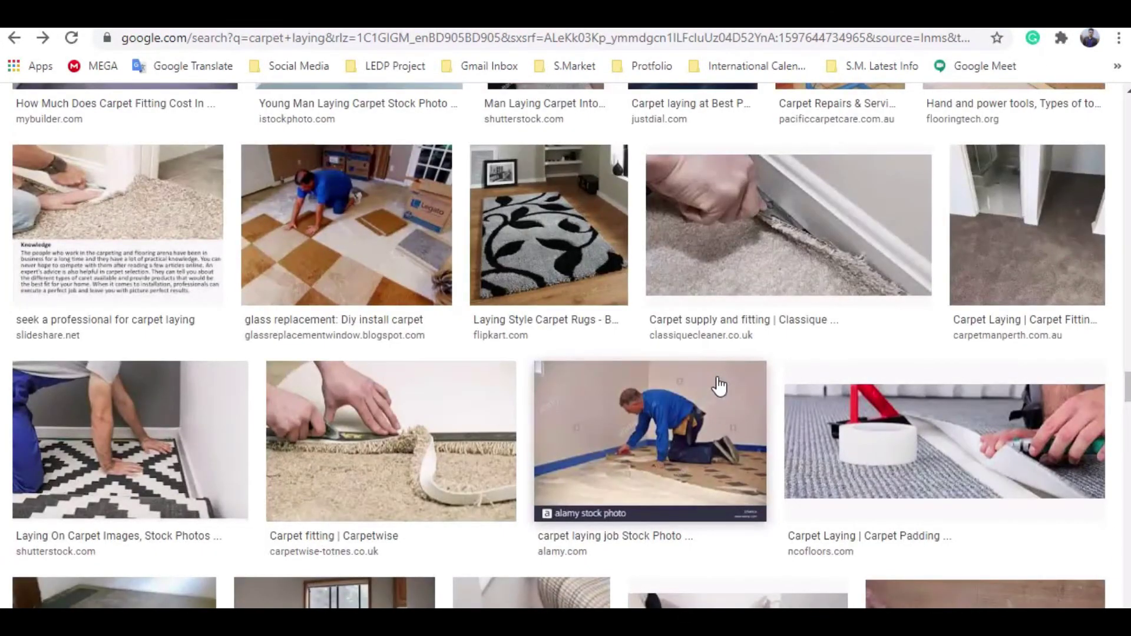
pyautogui.scroll(-5, 719, 386)
pyautogui.scroll(-5, 719, 386)
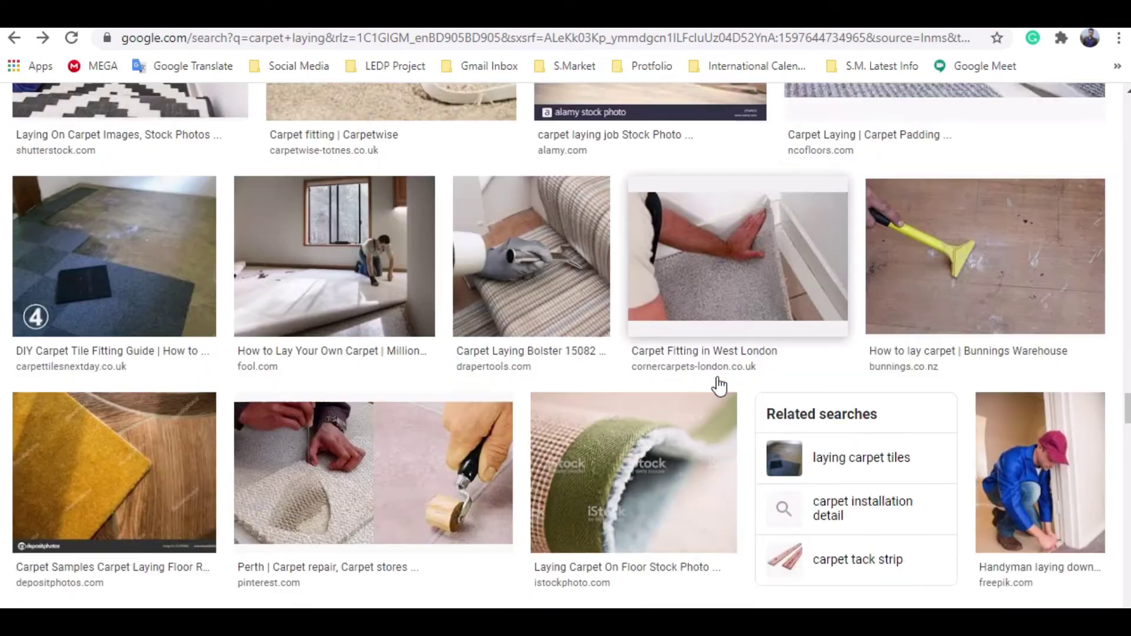
pyautogui.scroll(-5, 719, 386)
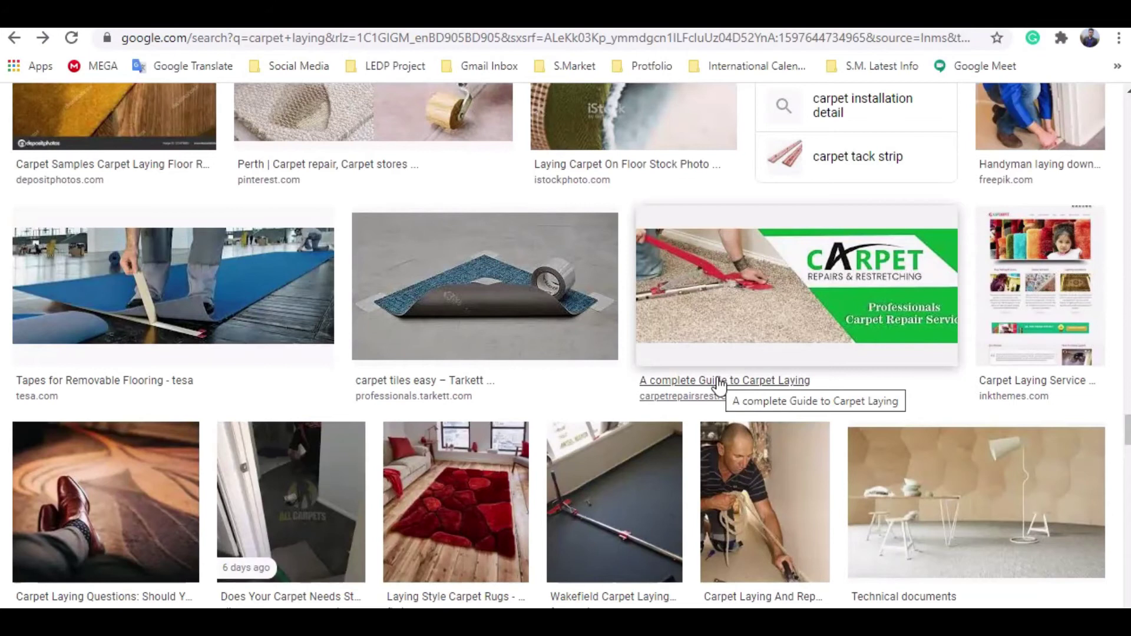
pyautogui.scroll(-5, 719, 386)
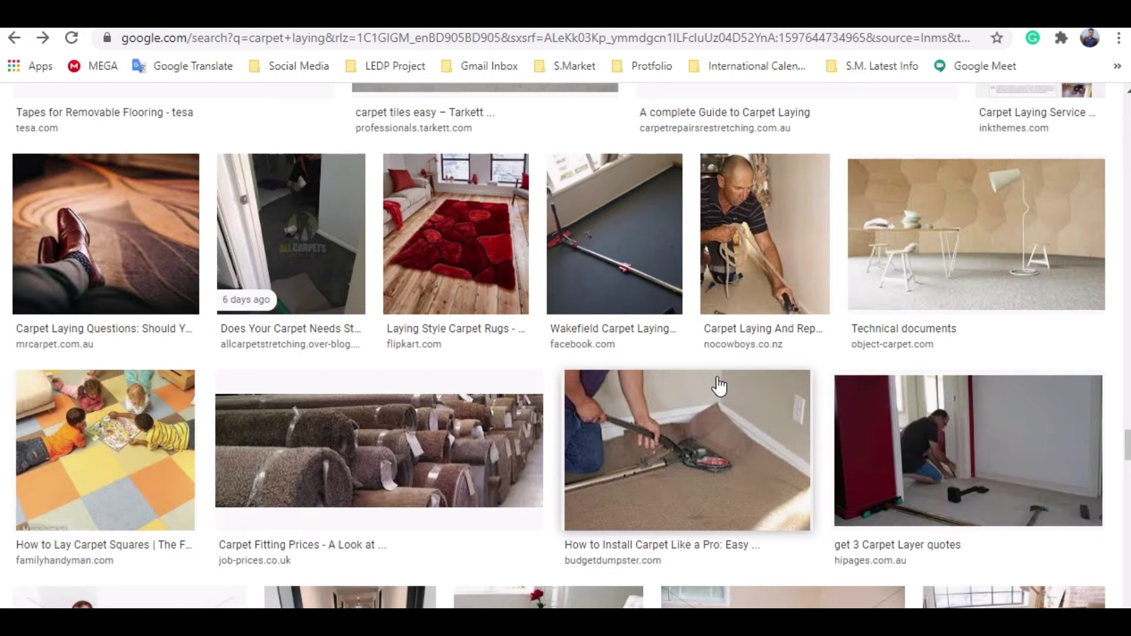
pyautogui.scroll(-8, 719, 386)
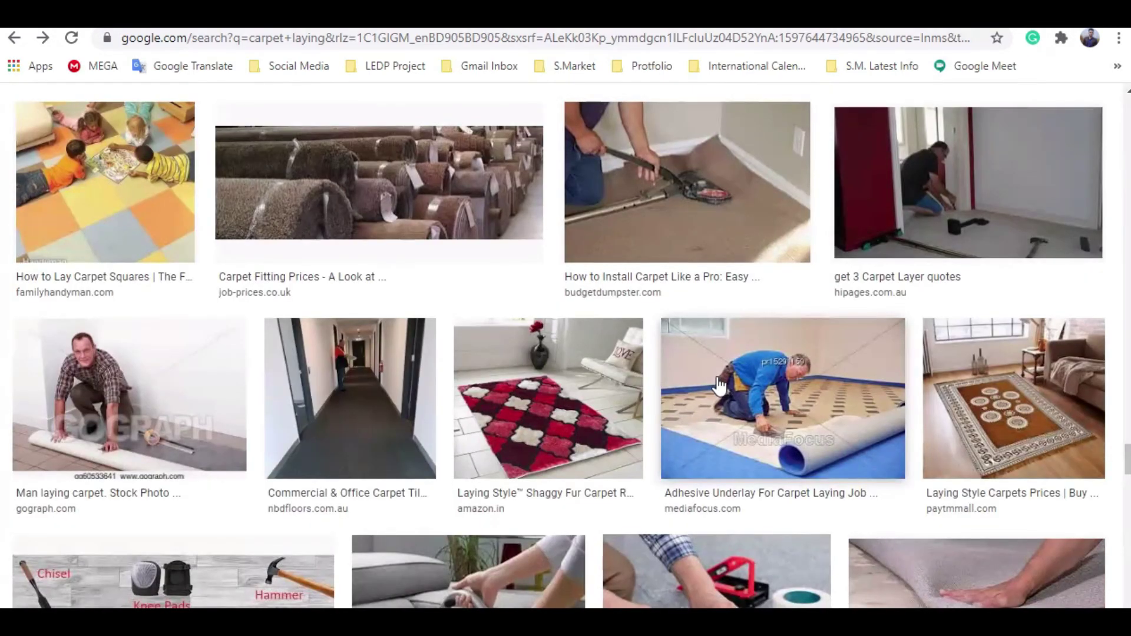
pyautogui.scroll(-1, 719, 386)
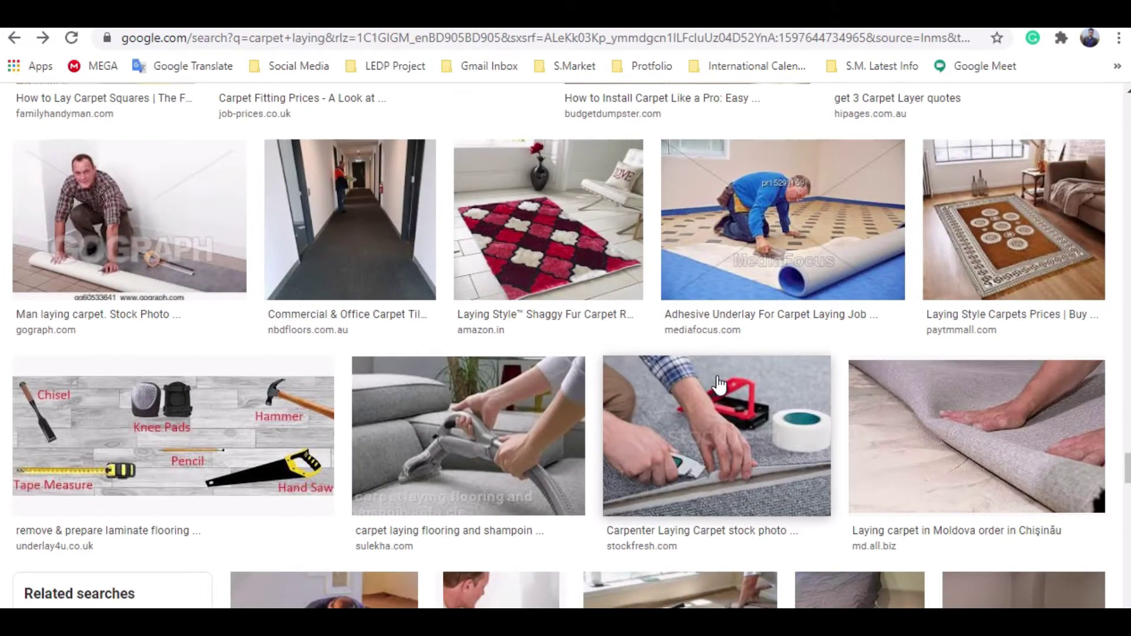
pyautogui.scroll(-5, 719, 384)
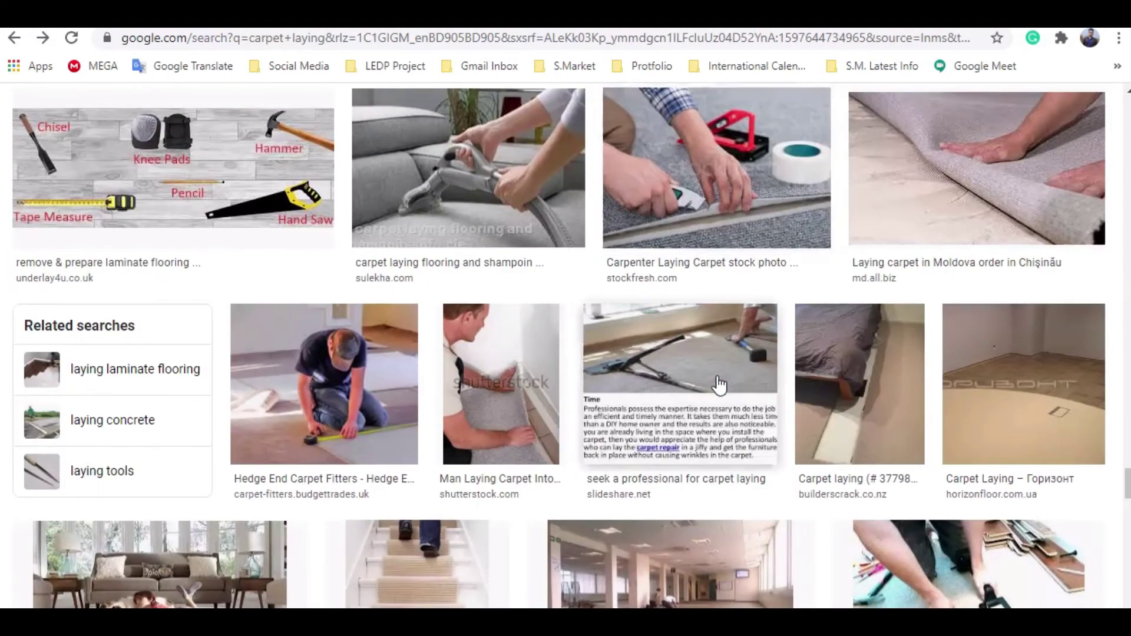
# Step: Find the WOW Cleaning photo of a hand using a carpet knee kicker in the "carpet laying" image results and copy it
pyautogui.scroll(-3, 718, 384)
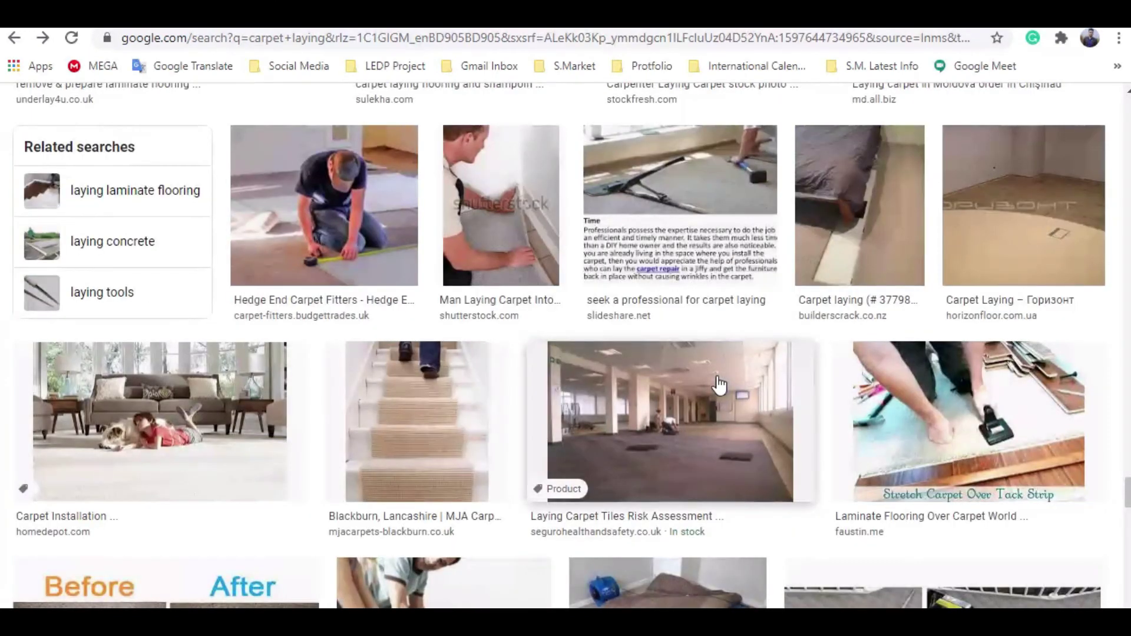
pyautogui.scroll(-5, 719, 383)
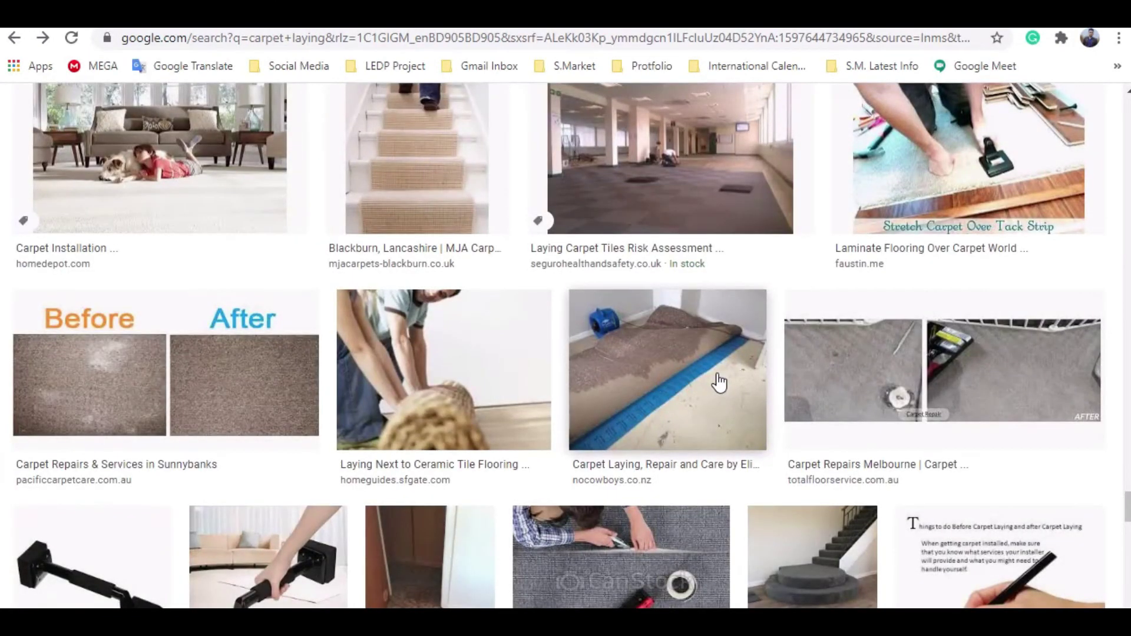
pyautogui.scroll(-3, 719, 382)
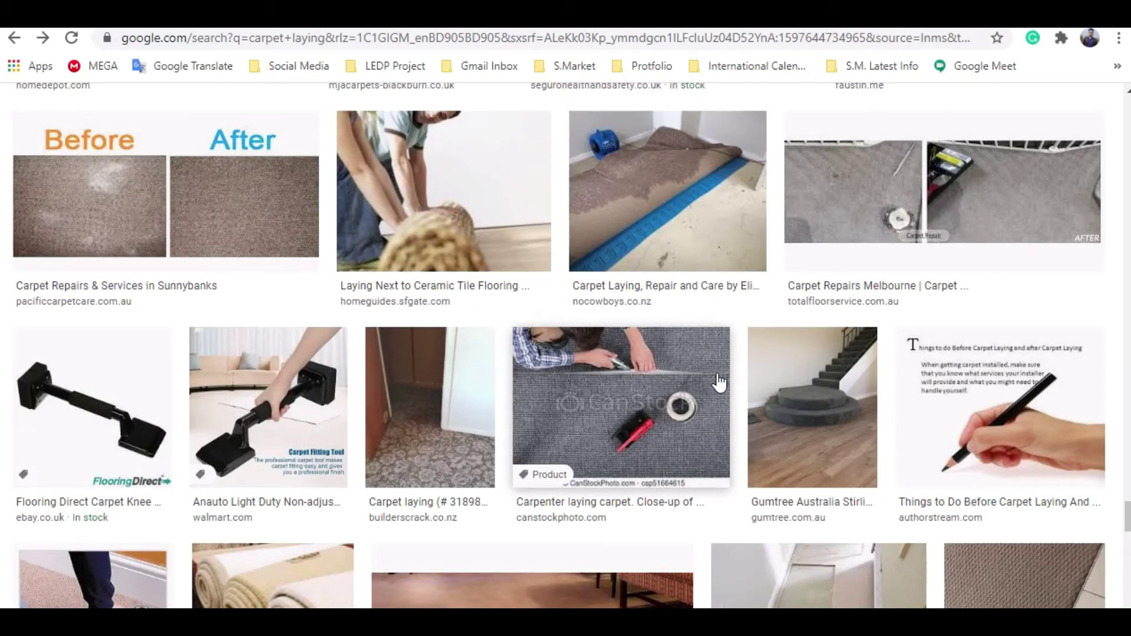
pyautogui.scroll(-3, 718, 383)
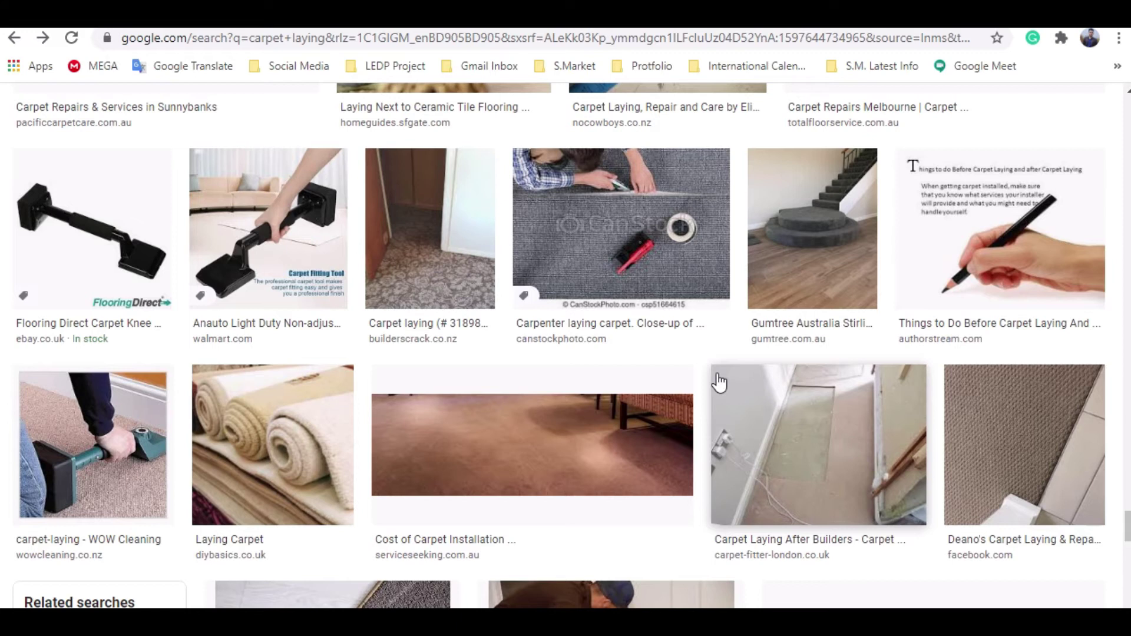
pyautogui.click(94, 436)
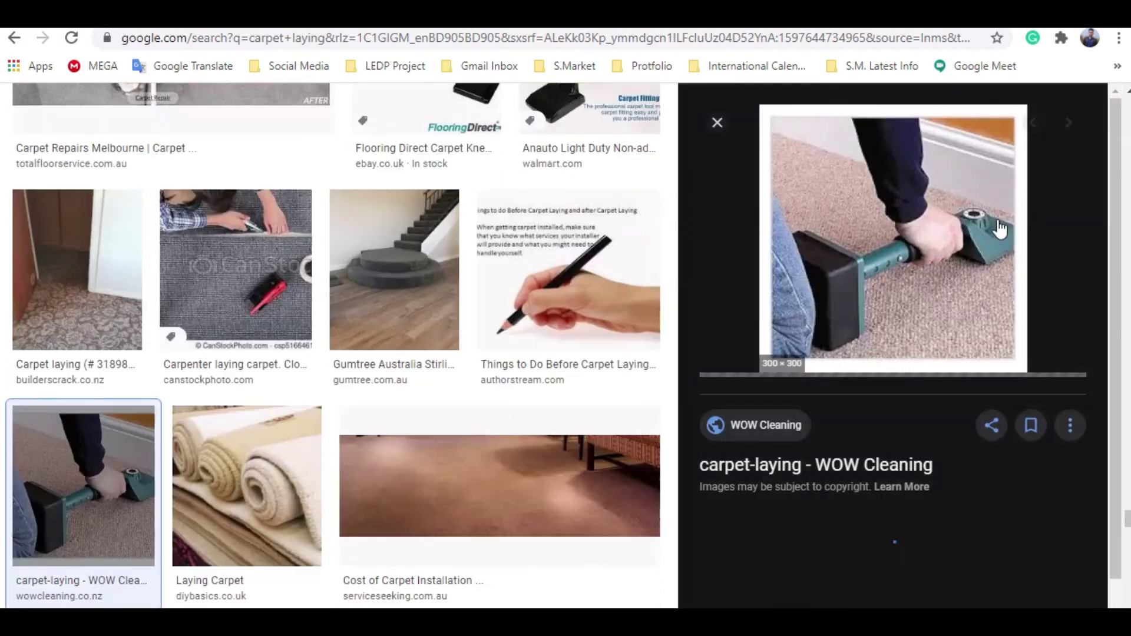
pyautogui.scroll(-3, 864, 200)
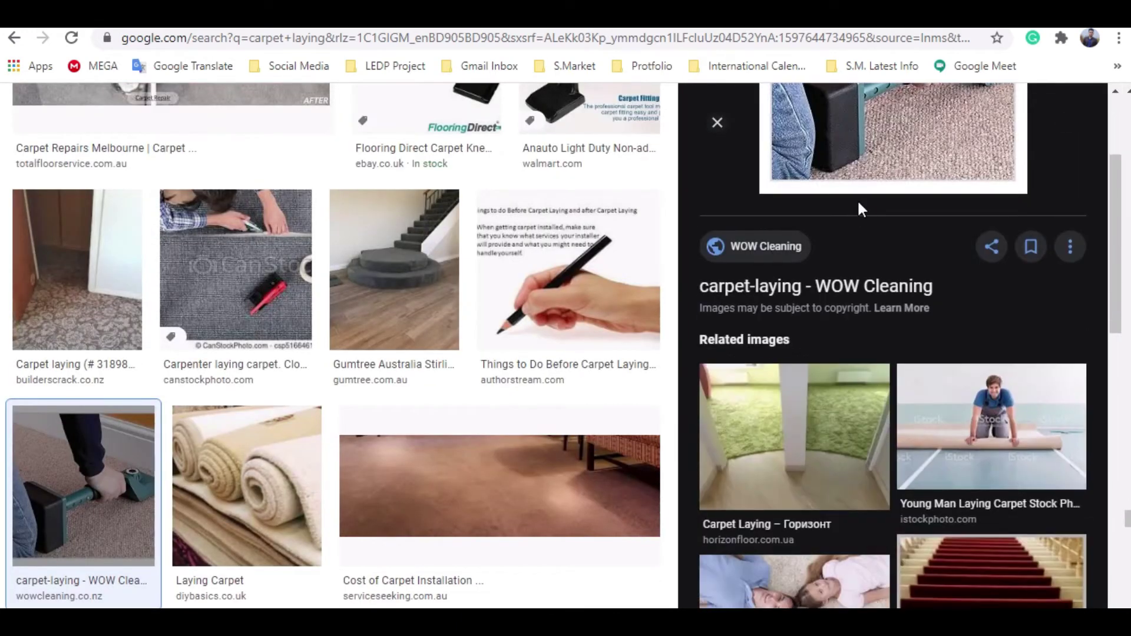
pyautogui.scroll(3, 825, 268)
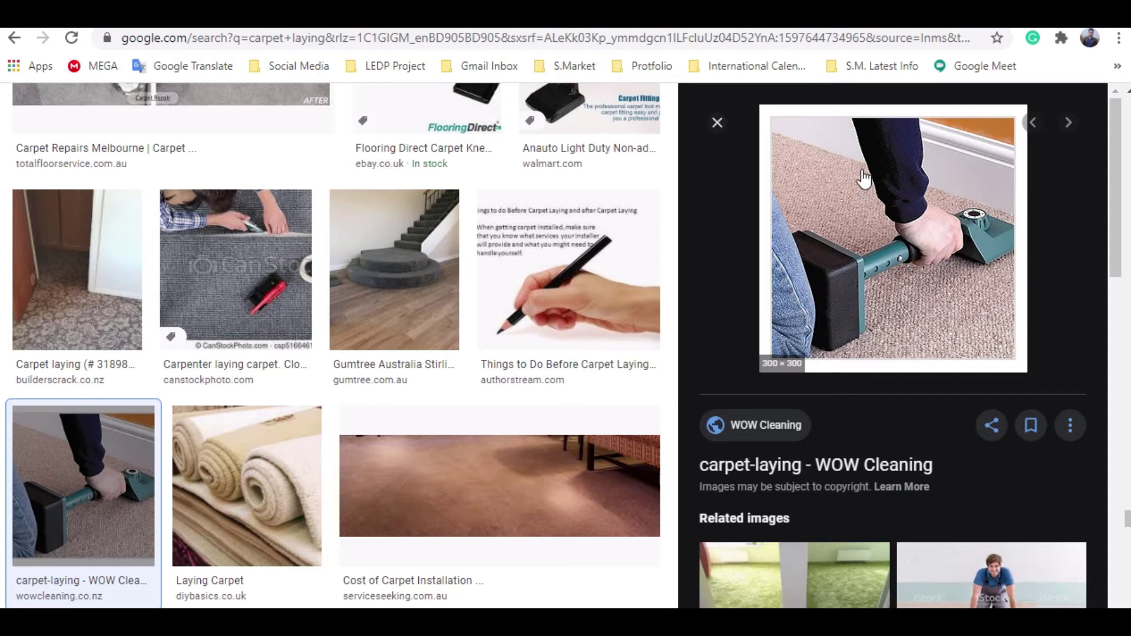
pyautogui.rightClick(859, 165)
pyautogui.click(919, 346)
# Step: Switch to Illustrator, paste the copied knee kicker photo onto the artboard and enlarge it
pyautogui.hotkey('alt', 'Tab')
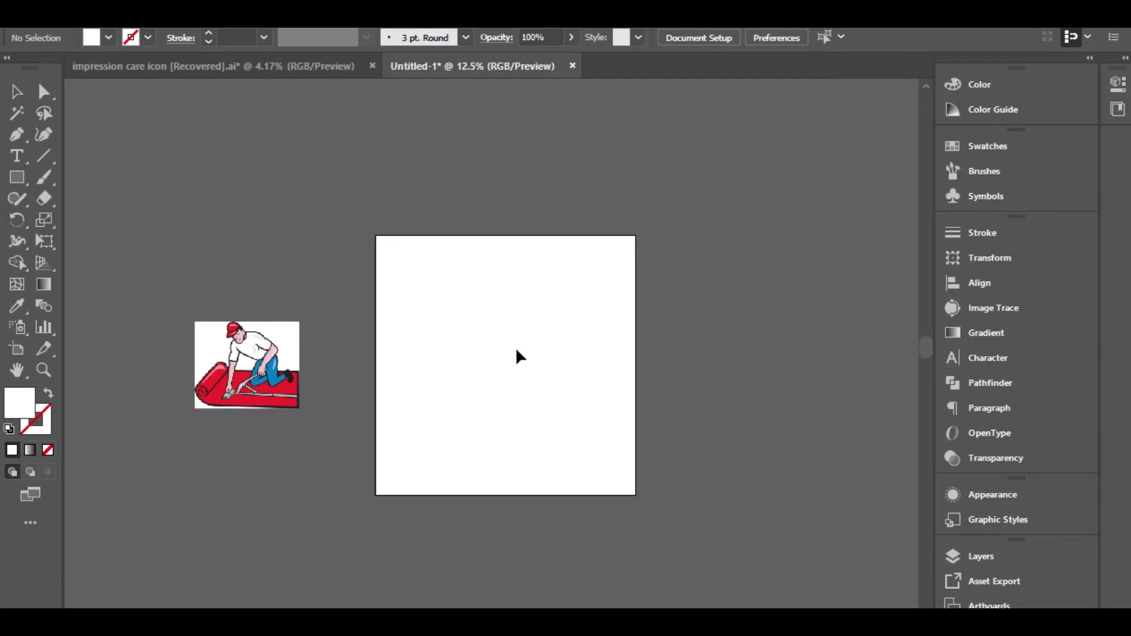
pyautogui.hotkey('ctrl', 'v')
pyautogui.moveTo(510, 370); pyautogui.dragTo(546, 404)
pyautogui.click(536, 458)
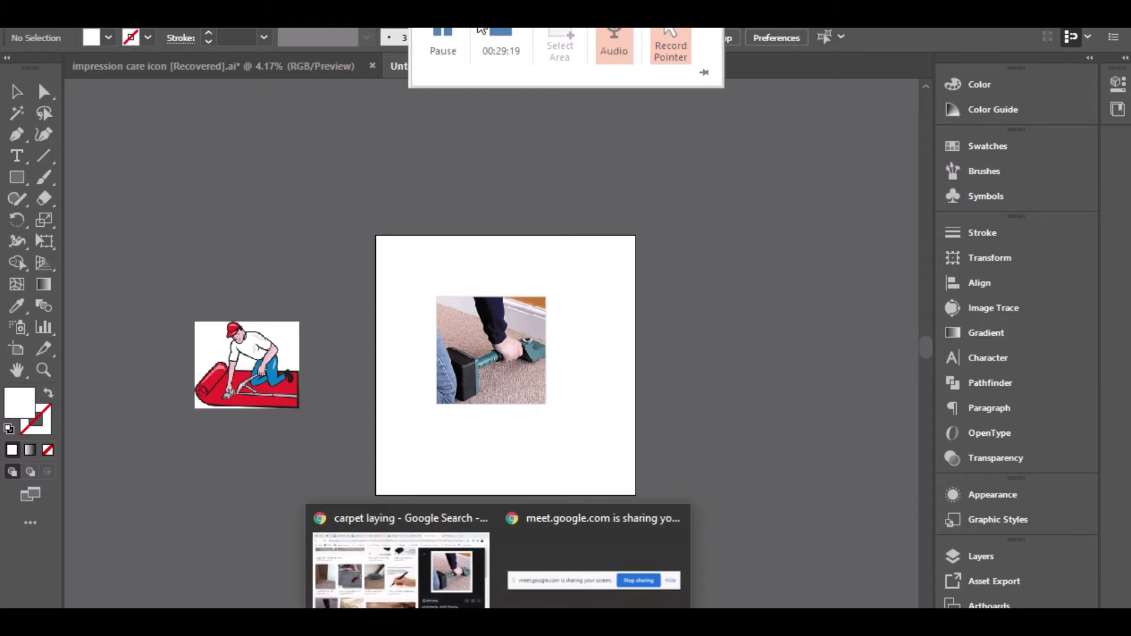
# Step: With nothing selected, set the drawing colours to no fill and a black (000000) stroke
pyautogui.scroll(3, 551, 344)
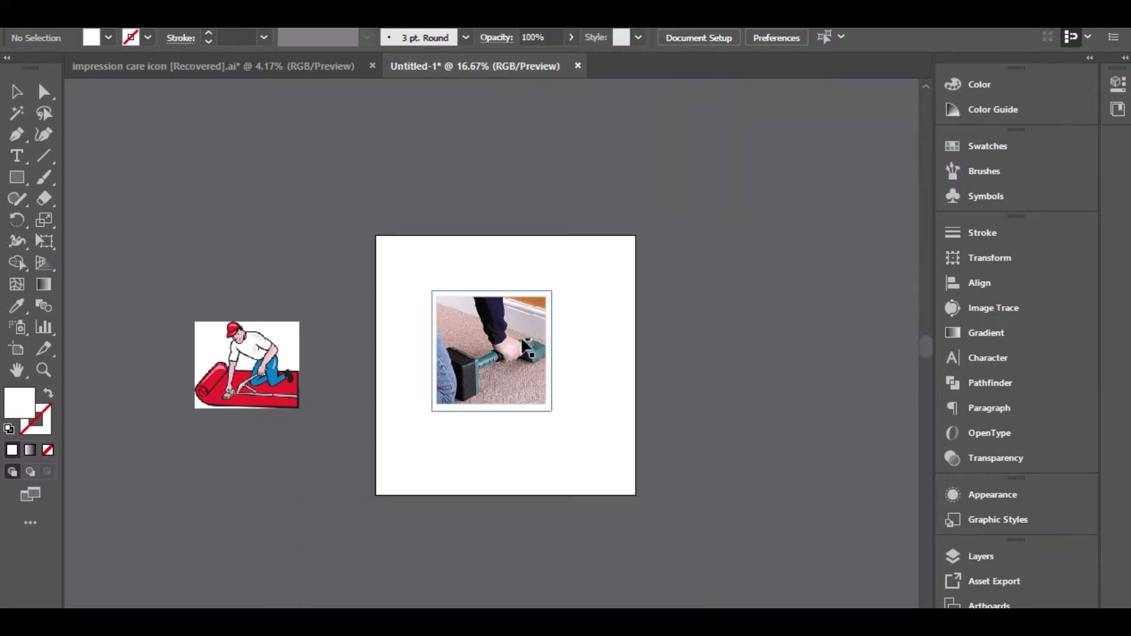
pyautogui.click(476, 337)
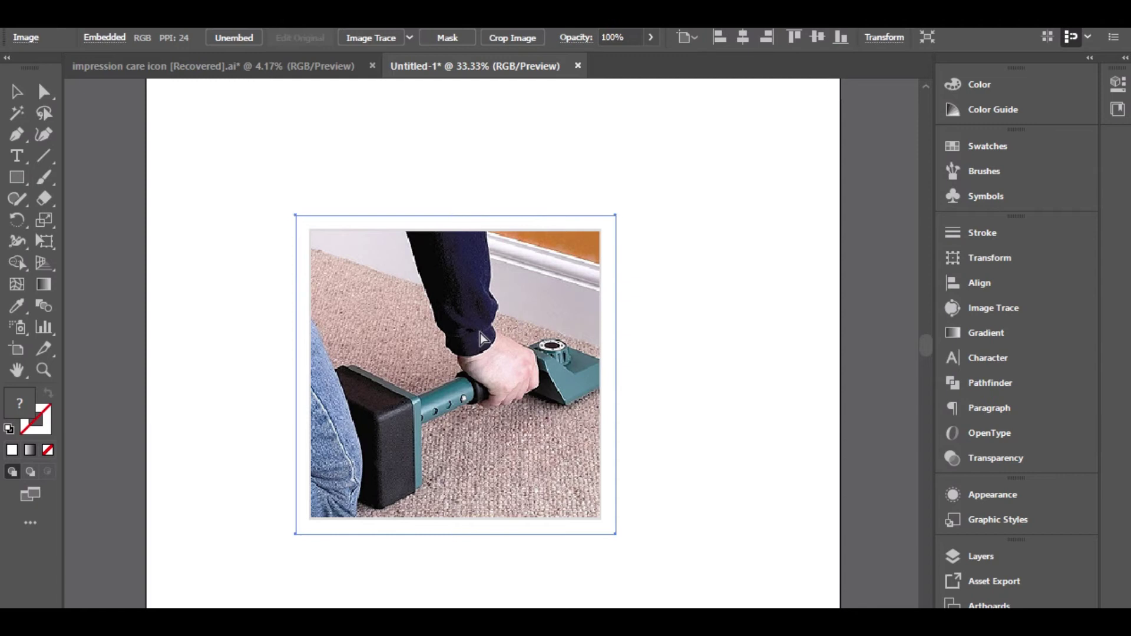
pyautogui.hotkey('ctrl', 'shift', 'a')
pyautogui.scroll(2, 521, 369)
pyautogui.scroll(1, 521, 369)
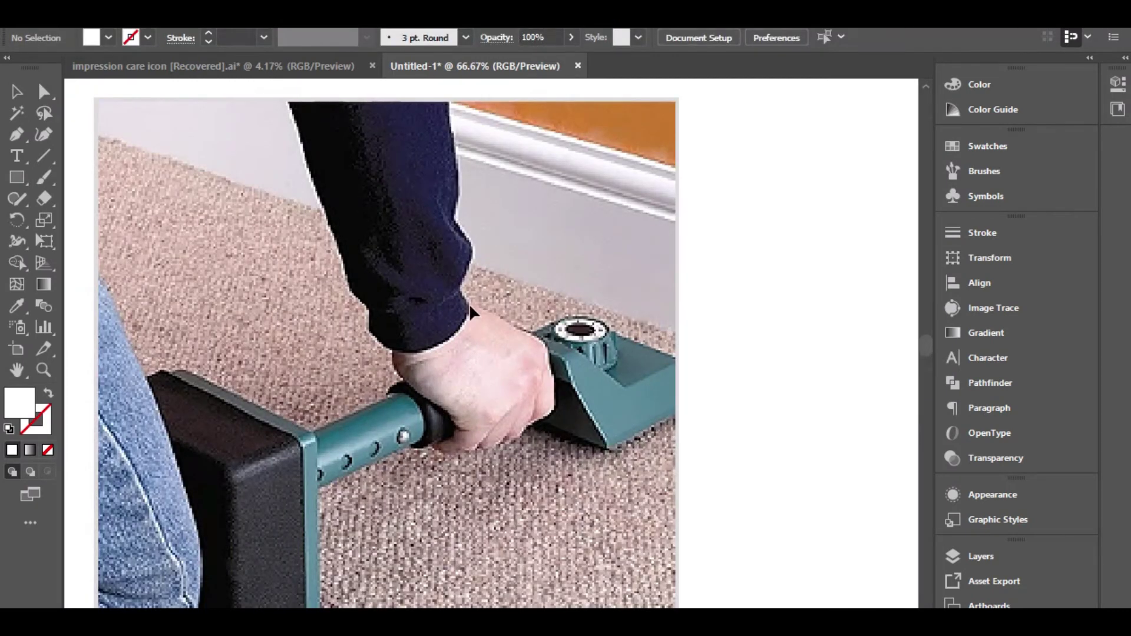
pyautogui.scroll(-1, 472, 311)
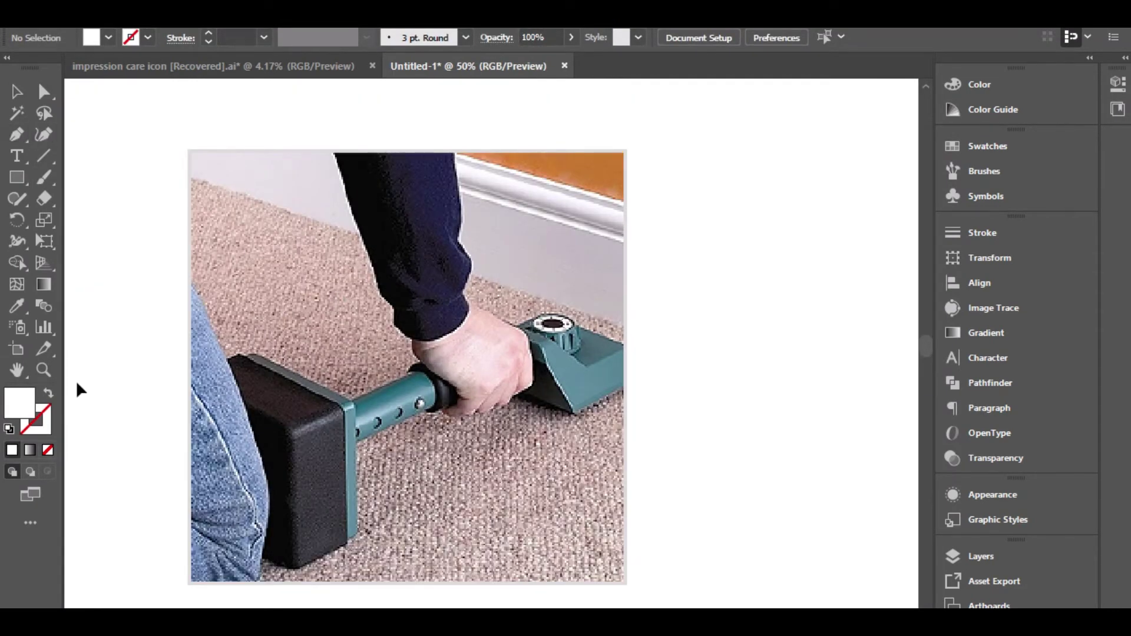
pyautogui.click(49, 393)
pyautogui.click(45, 452)
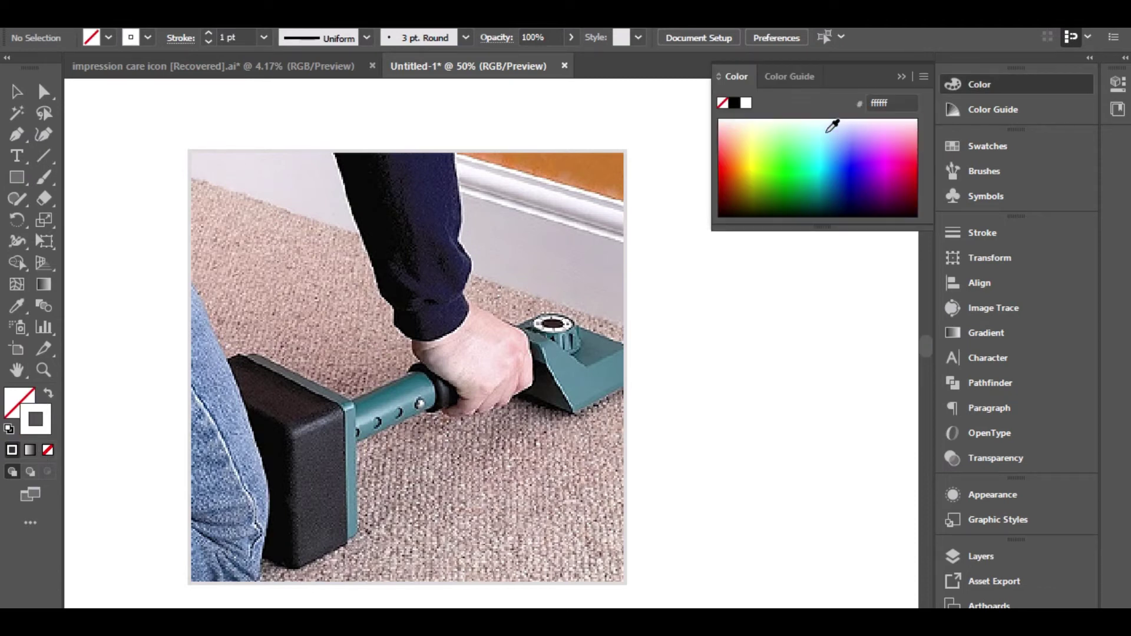
pyautogui.click(734, 103)
# Step: Trace the top face of the knee kicker's black pad with a closed four-point Pen path, continuing its hidden corner over the jeans
pyautogui.click(16, 134)
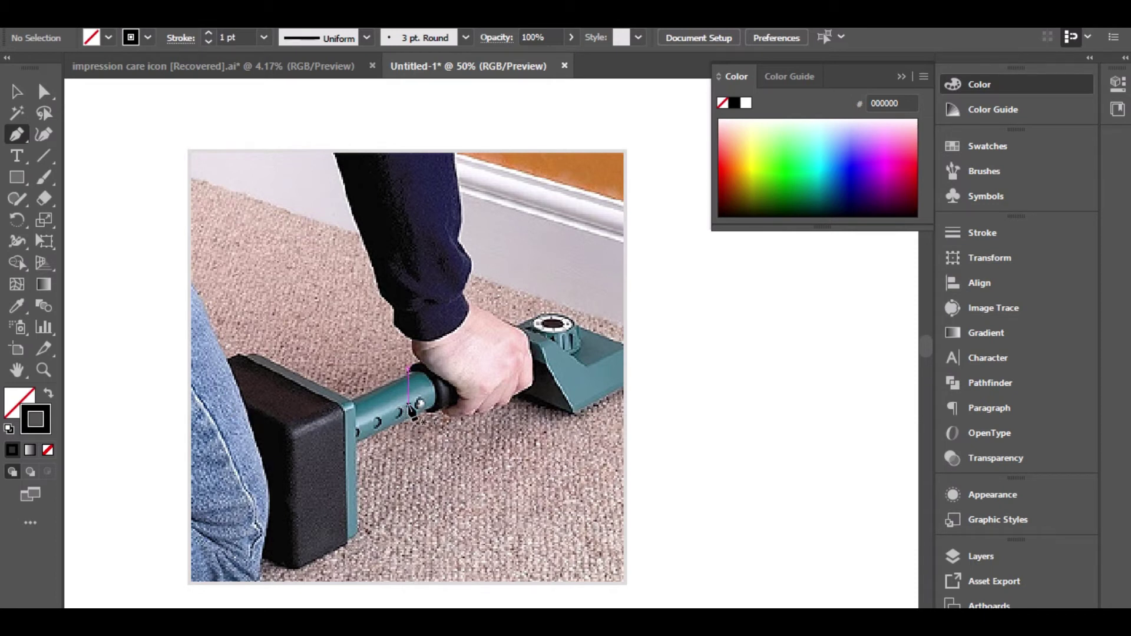
pyautogui.hotkey('ctrl', '=')
pyautogui.hotkey('ctrl', '=')
pyautogui.hotkey('ctrl', '=')
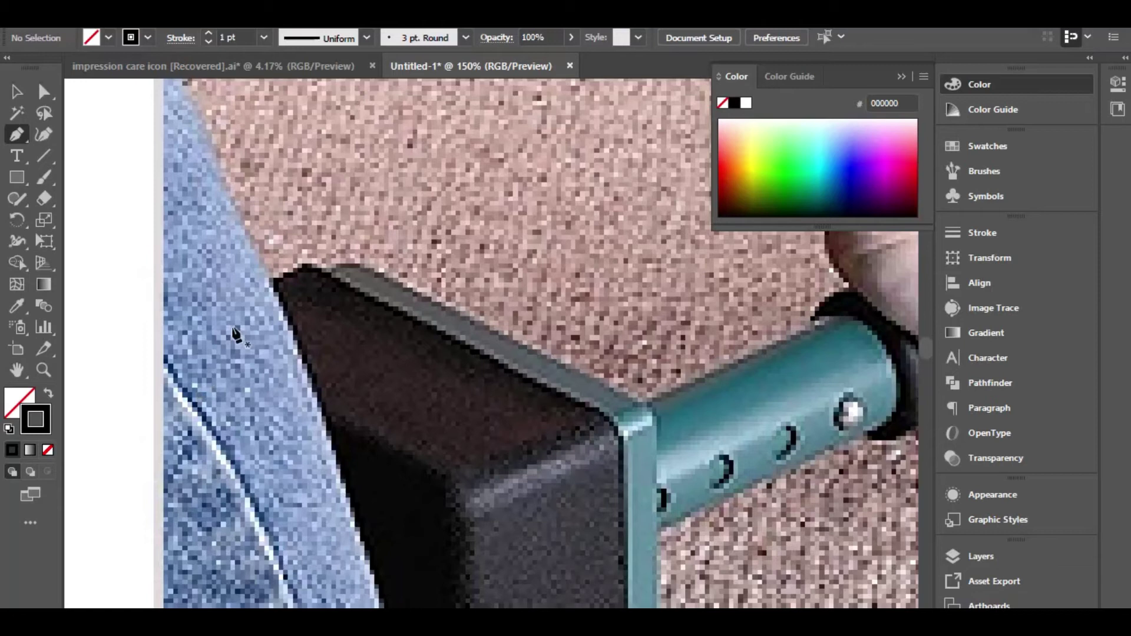
pyautogui.click(199, 326)
pyautogui.click(309, 265)
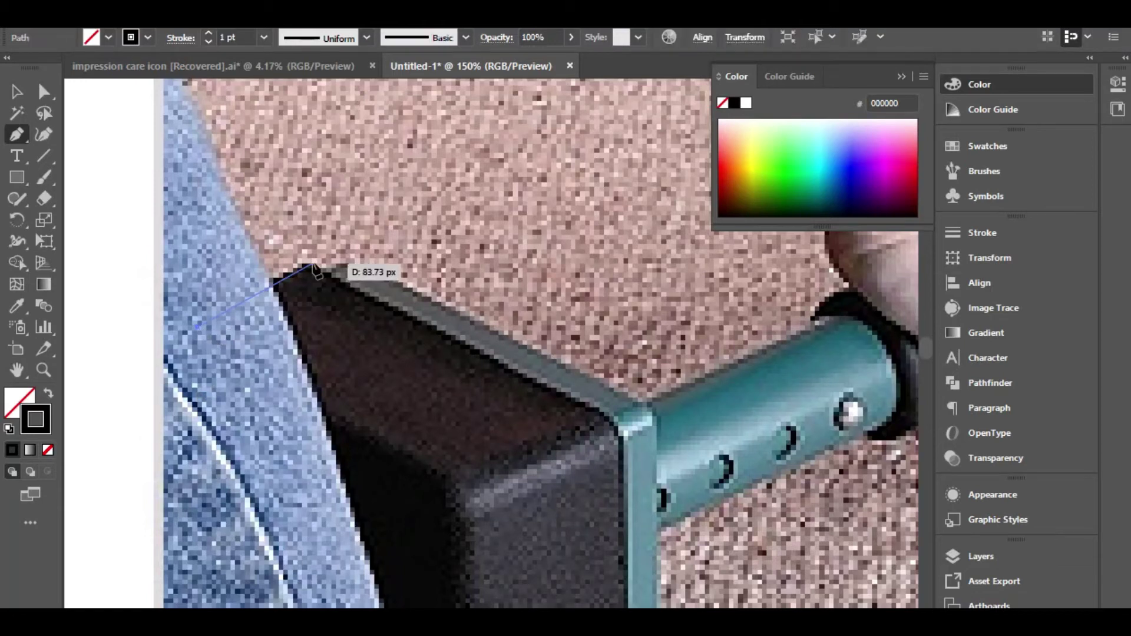
pyautogui.click(613, 425)
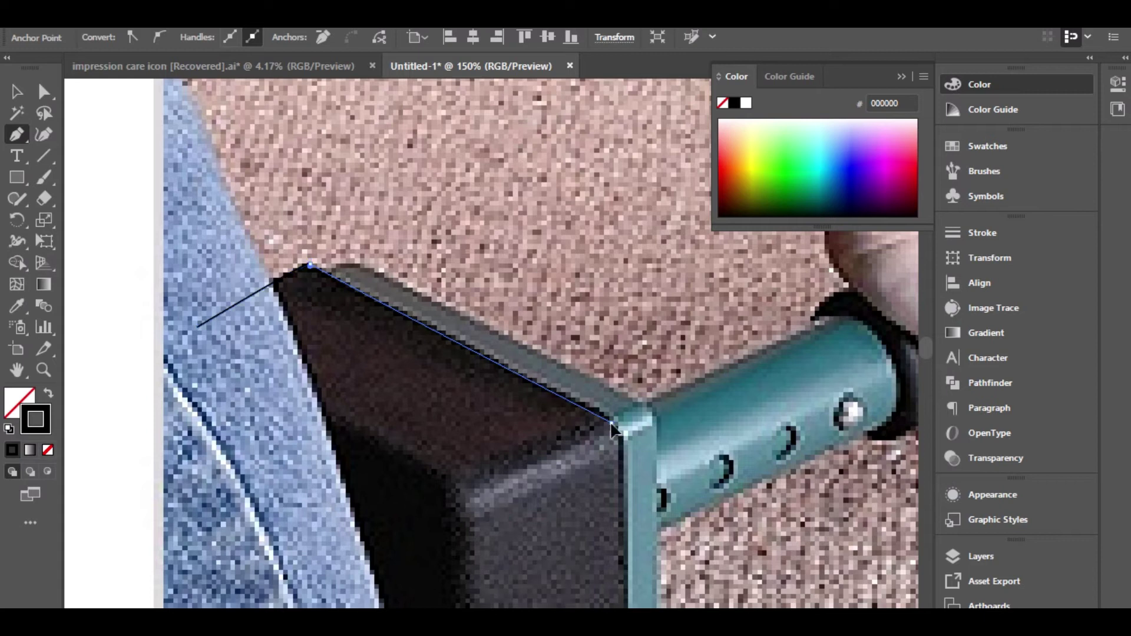
pyautogui.hotkey('ctrl', '-')
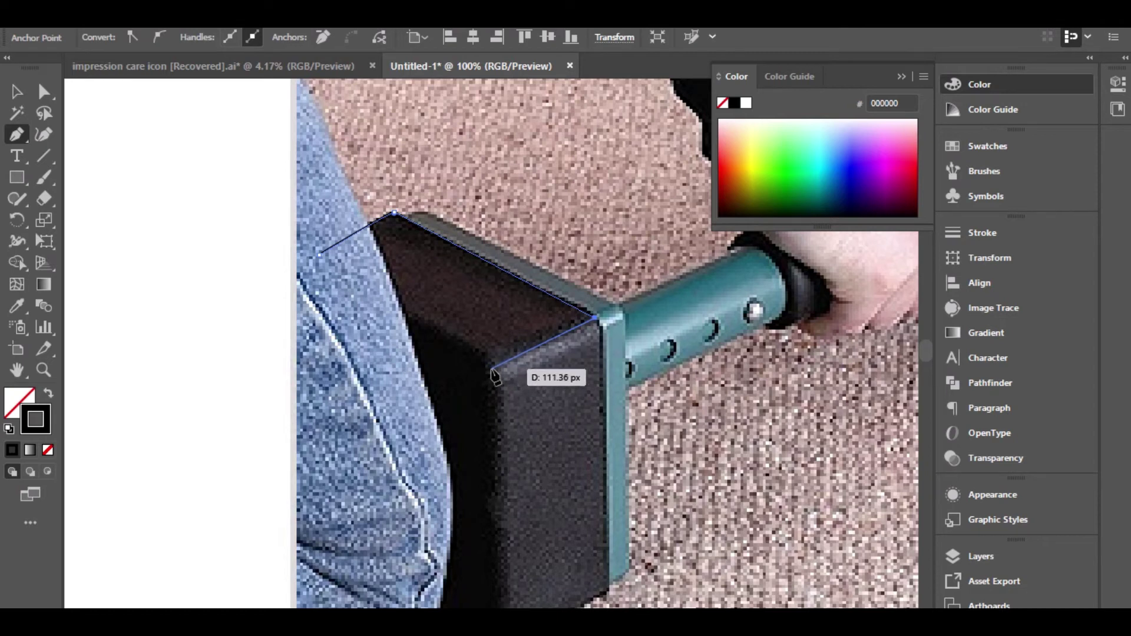
pyautogui.click(493, 372)
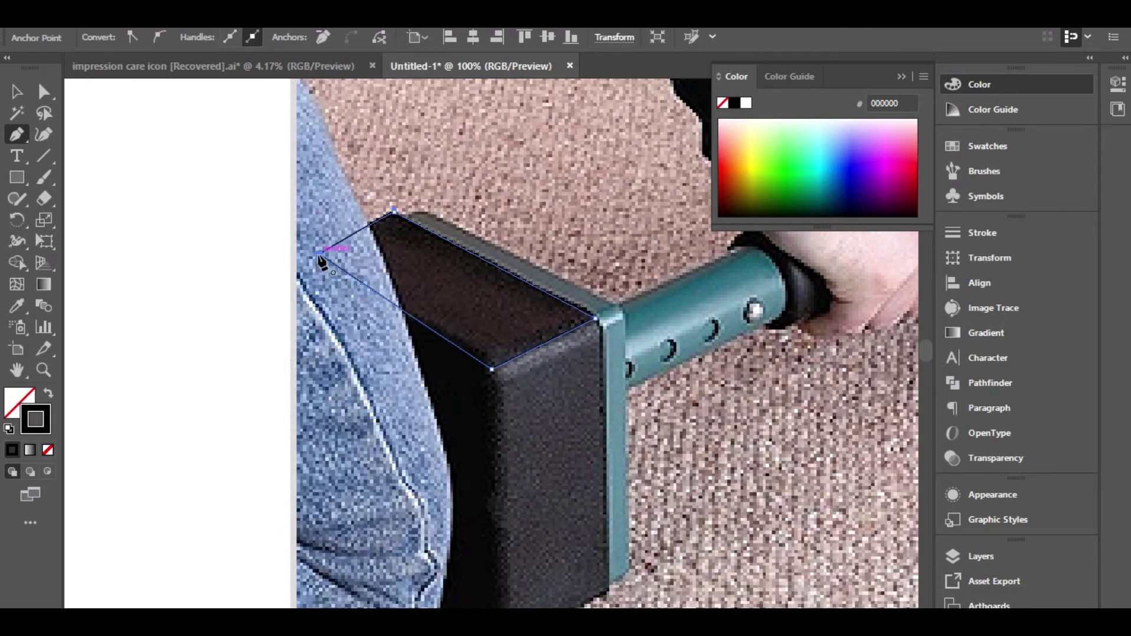
pyautogui.click(322, 254)
pyautogui.click(16, 92)
pyautogui.hotkey('ctrl', 'shift', 'a')
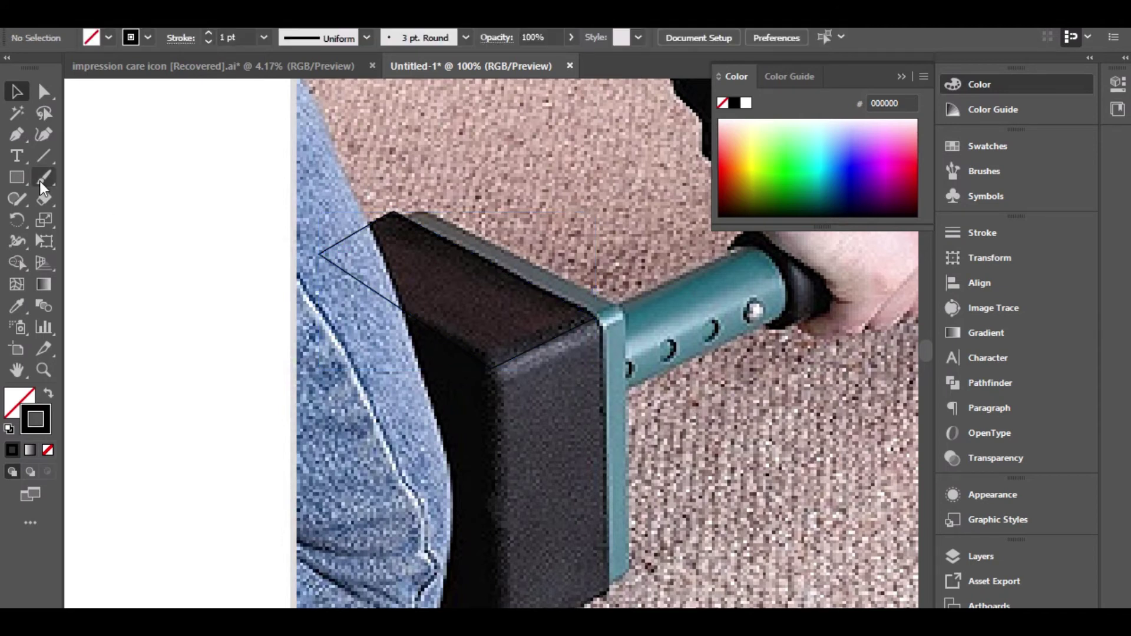
# Step: Trace the pad's front face beside the teal plate with a closed four-point Pen path that shares the top face's lower edge
pyautogui.click(16, 134)
pyautogui.scroll(-3, 462, 268)
pyautogui.hscroll(2, 461, 268)
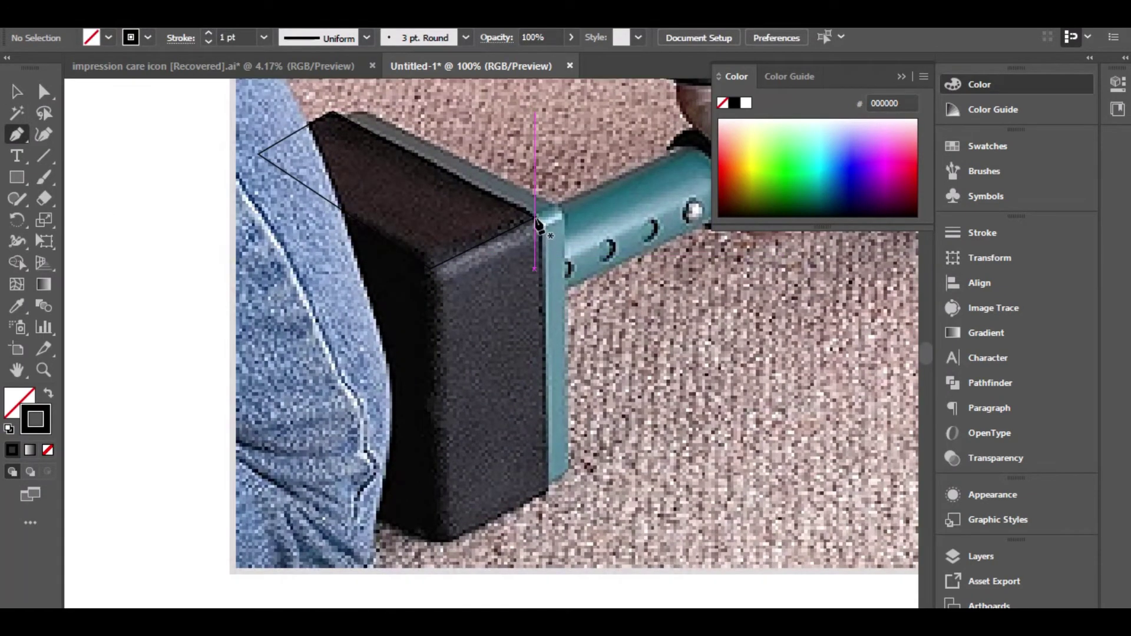
pyautogui.click(535, 219)
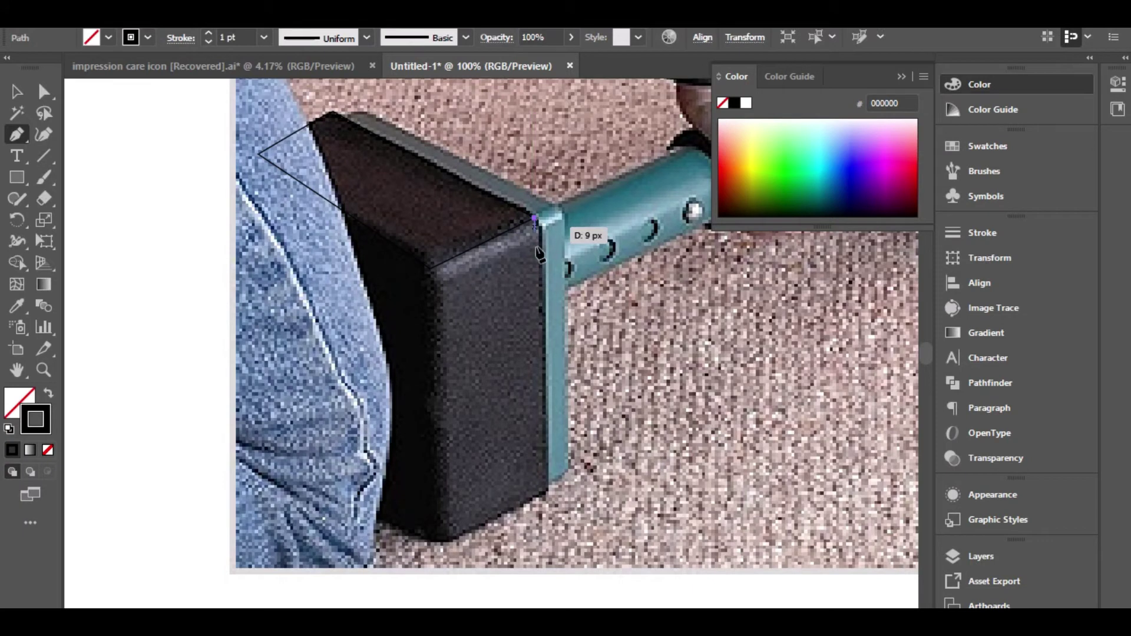
pyautogui.click(539, 496)
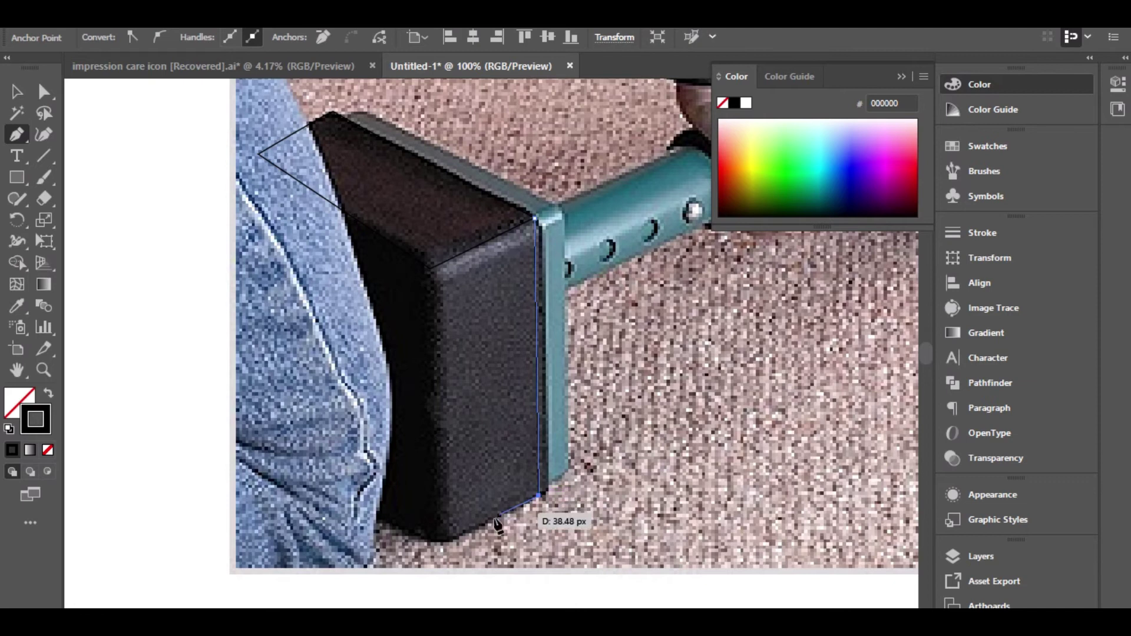
pyautogui.click(445, 541)
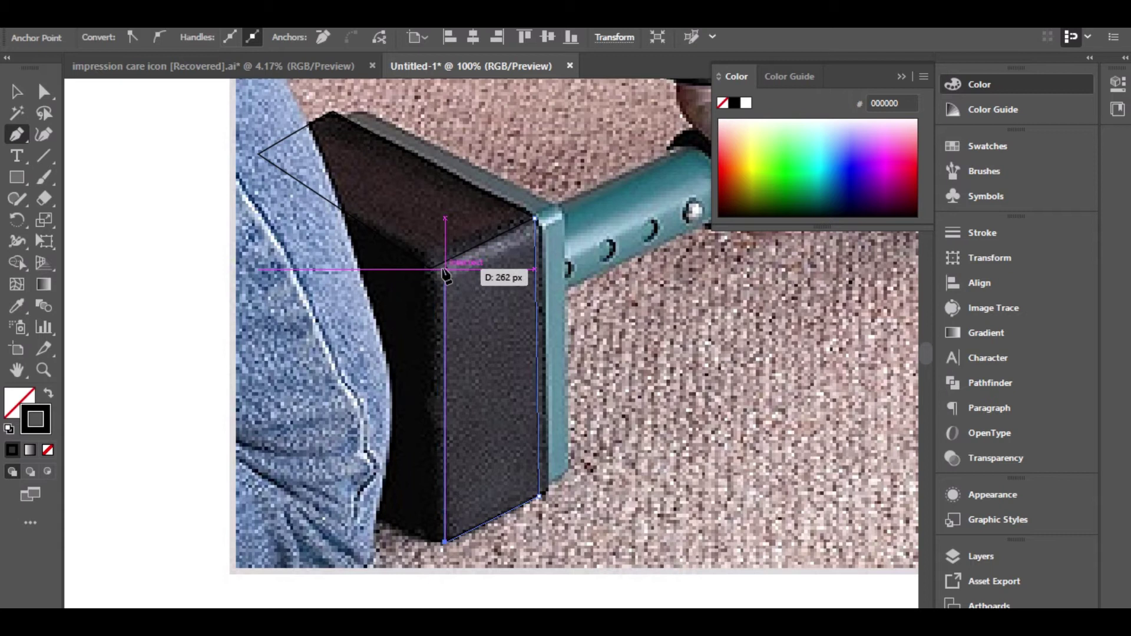
pyautogui.hotkey('ctrl', 'z')
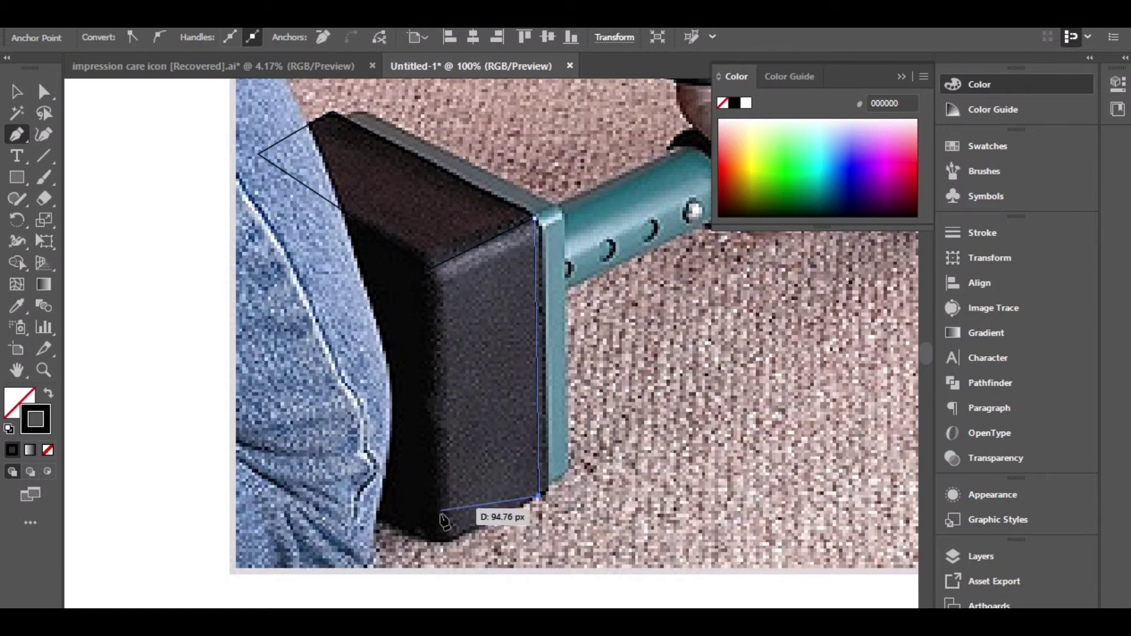
pyautogui.click(436, 543)
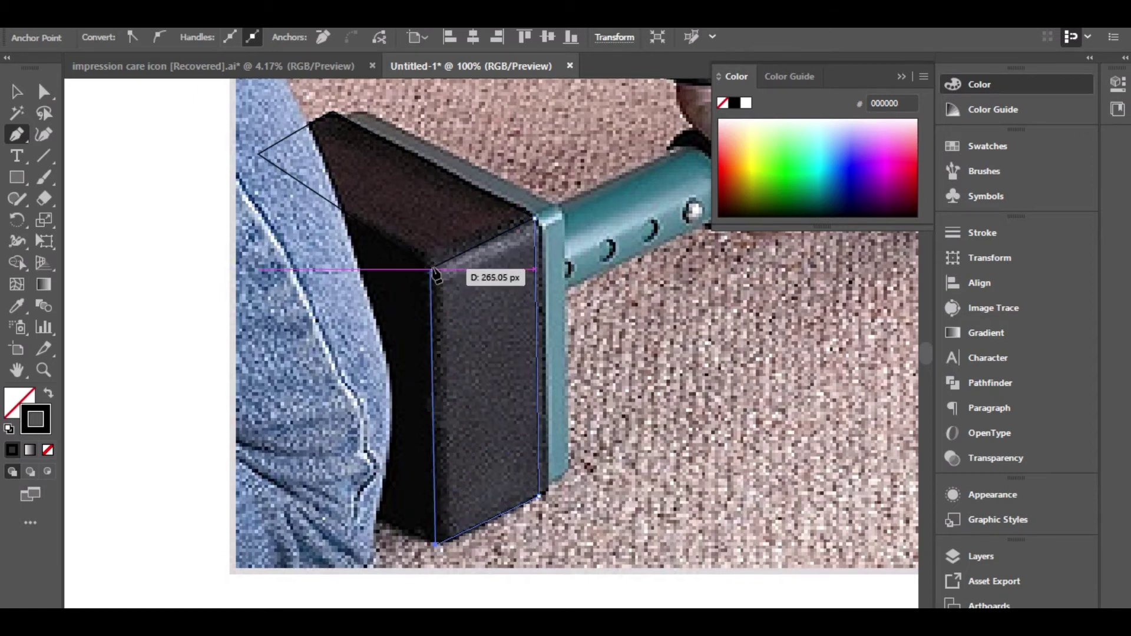
pyautogui.click(432, 269)
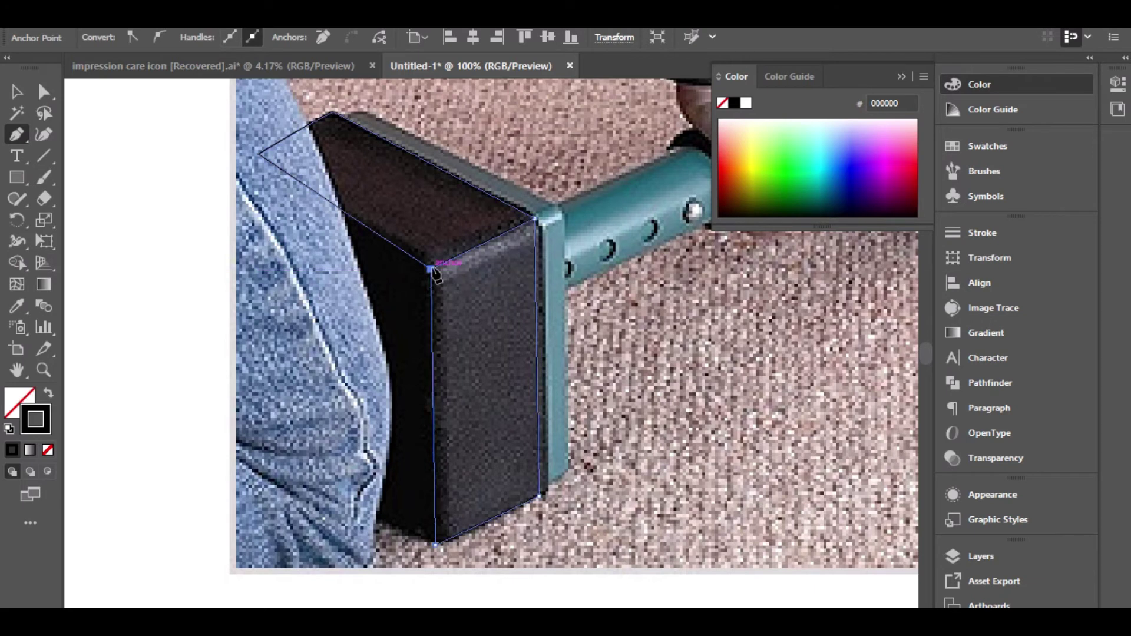
pyautogui.click(535, 219)
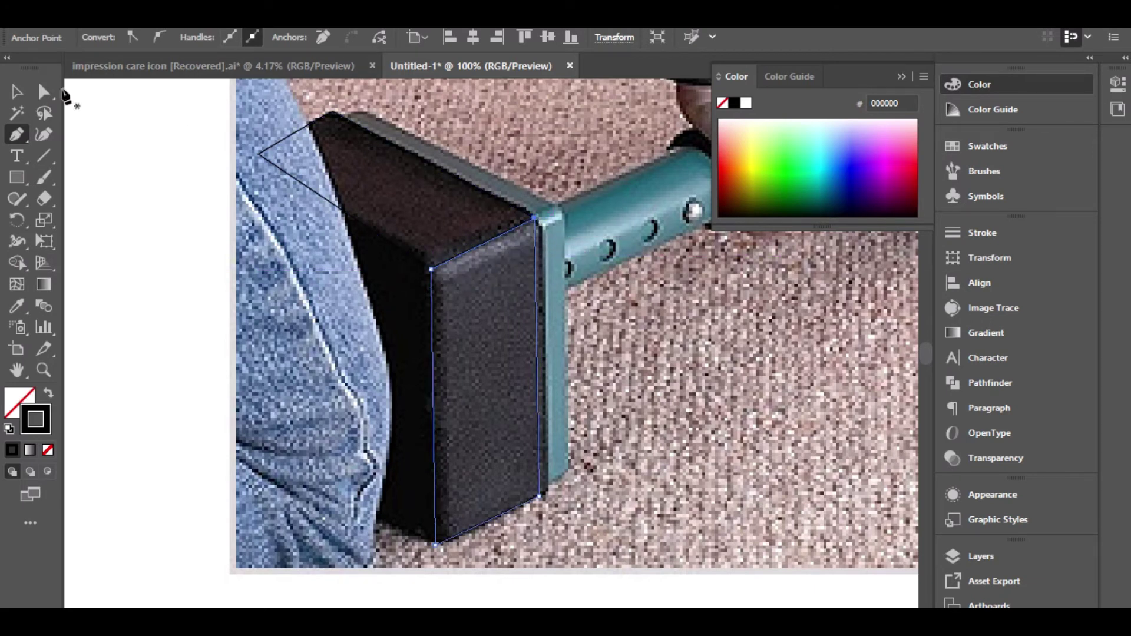
pyautogui.click(16, 93)
pyautogui.click(238, 306)
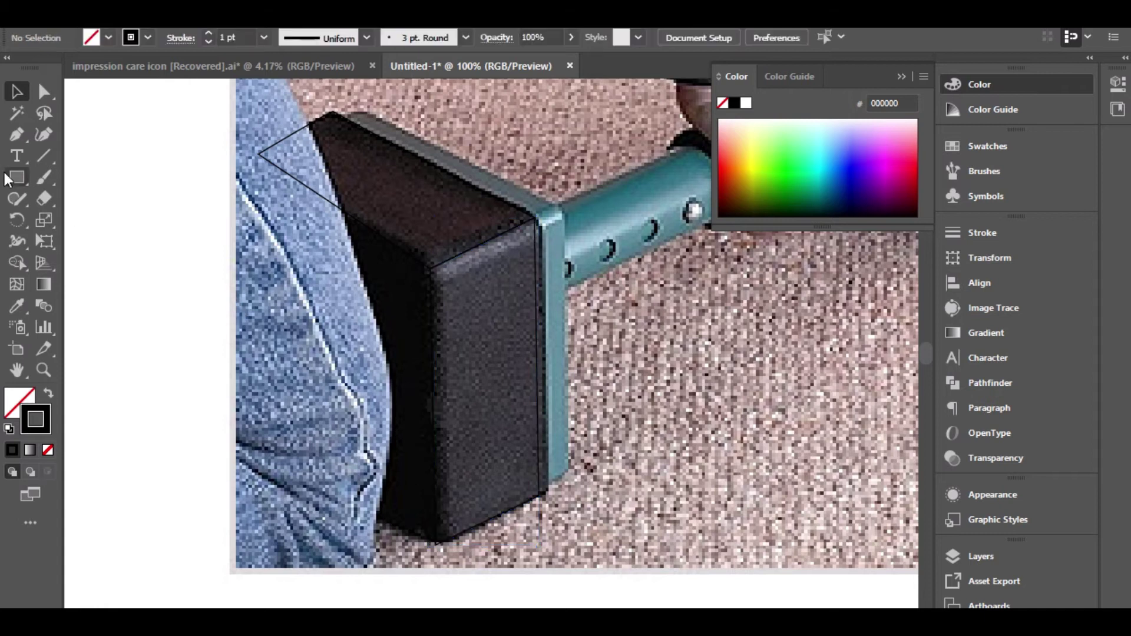
# Step: Start a Pen path for the pad's remaining side face at the top face's outer corner over the jeans
pyautogui.click(12, 135)
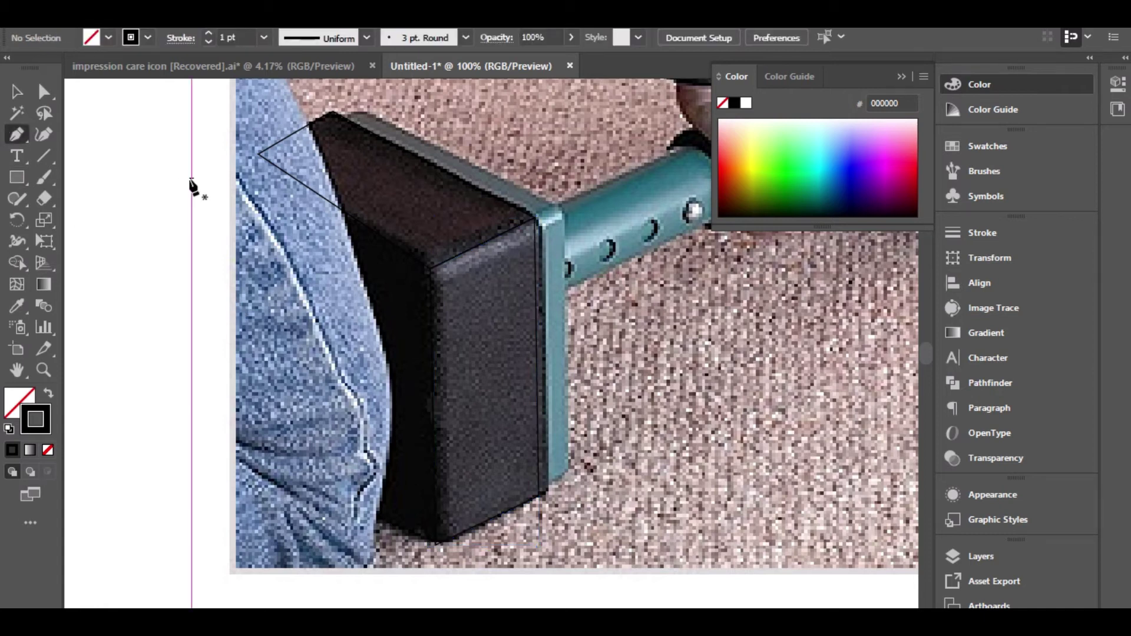
pyautogui.click(259, 155)
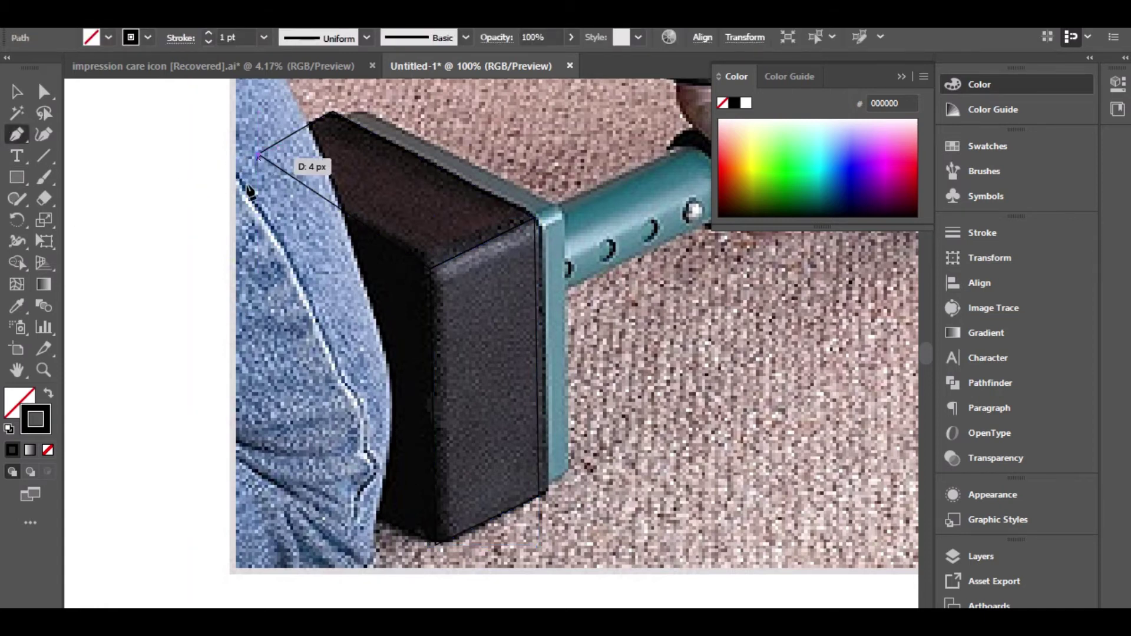
# Step: Finish tracing the pad's large front face as a closed shape and fill it with black sampled from the photo
pyautogui.click(259, 464)
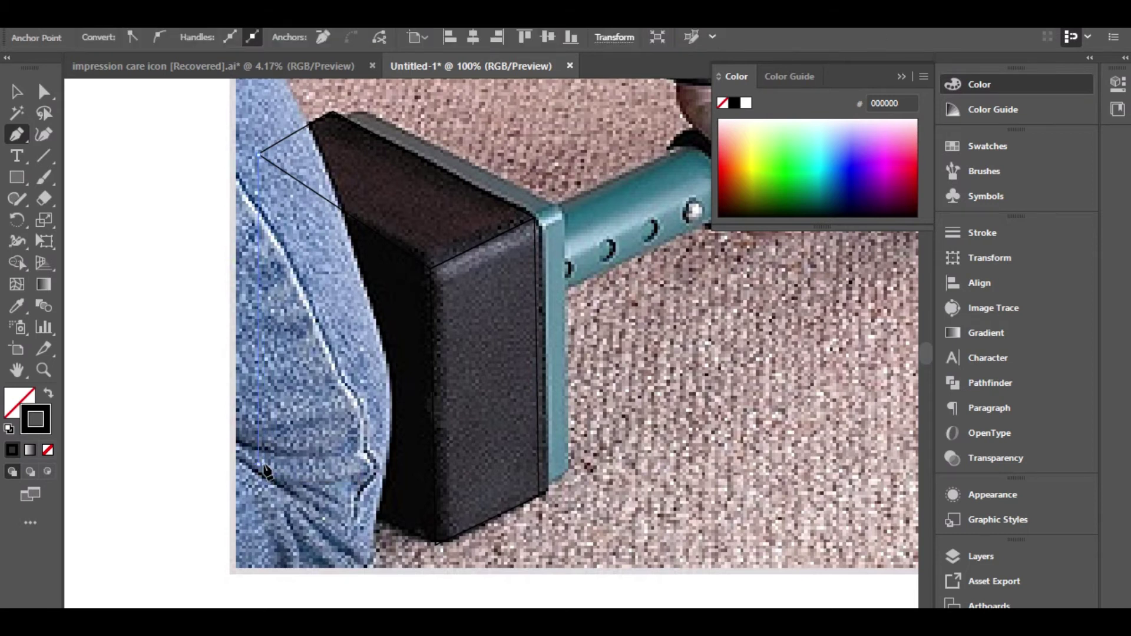
pyautogui.click(435, 545)
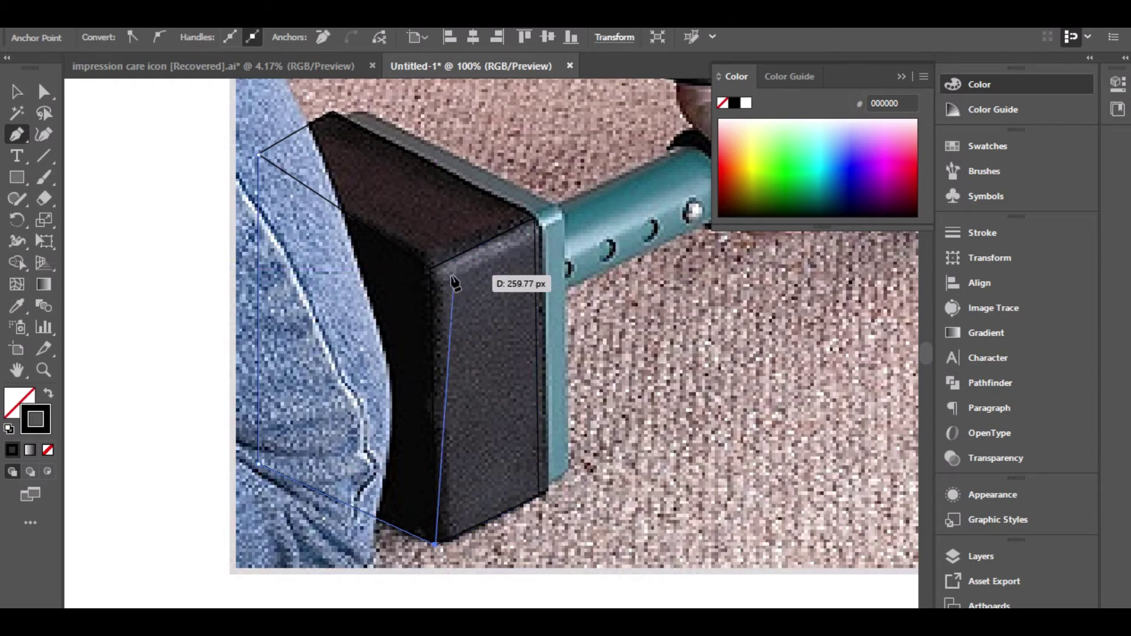
pyautogui.click(432, 269)
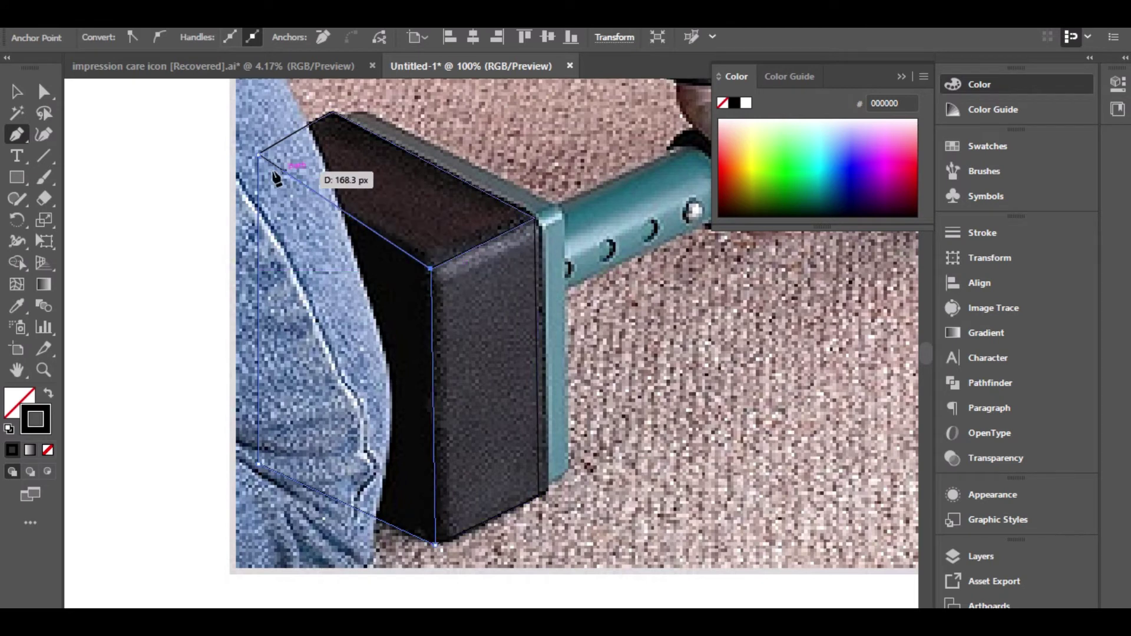
pyautogui.click(259, 154)
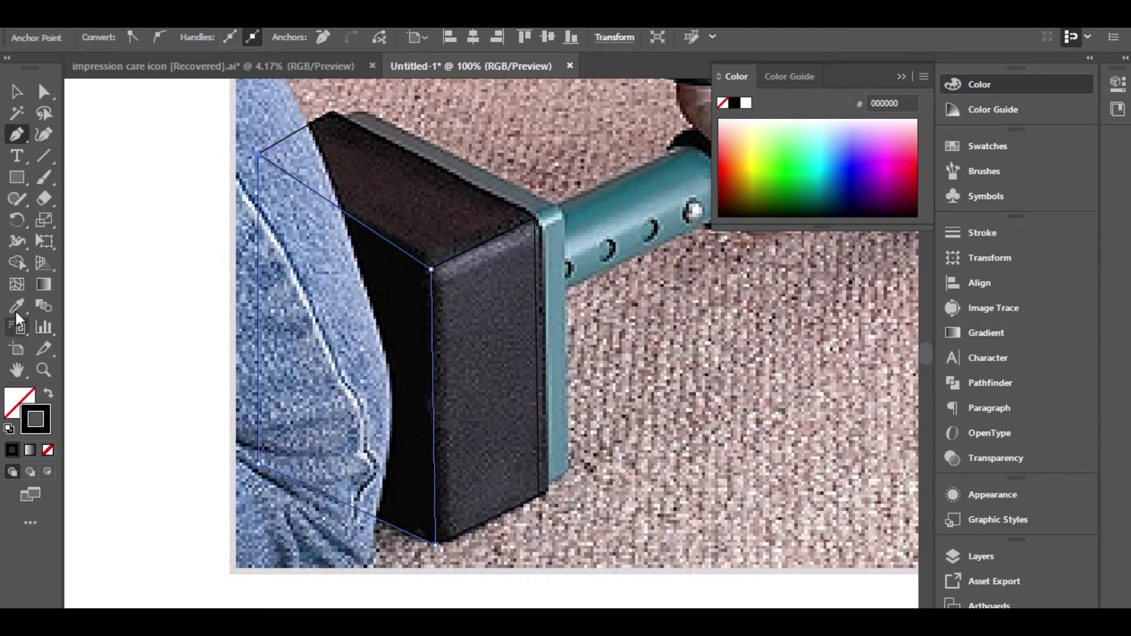
pyautogui.click(17, 307)
pyautogui.click(417, 324)
# Step: Fill the outlined narrow side face of the pad with the dark grey sampled from the photo
pyautogui.click(17, 92)
pyautogui.click(482, 260)
pyautogui.click(473, 245)
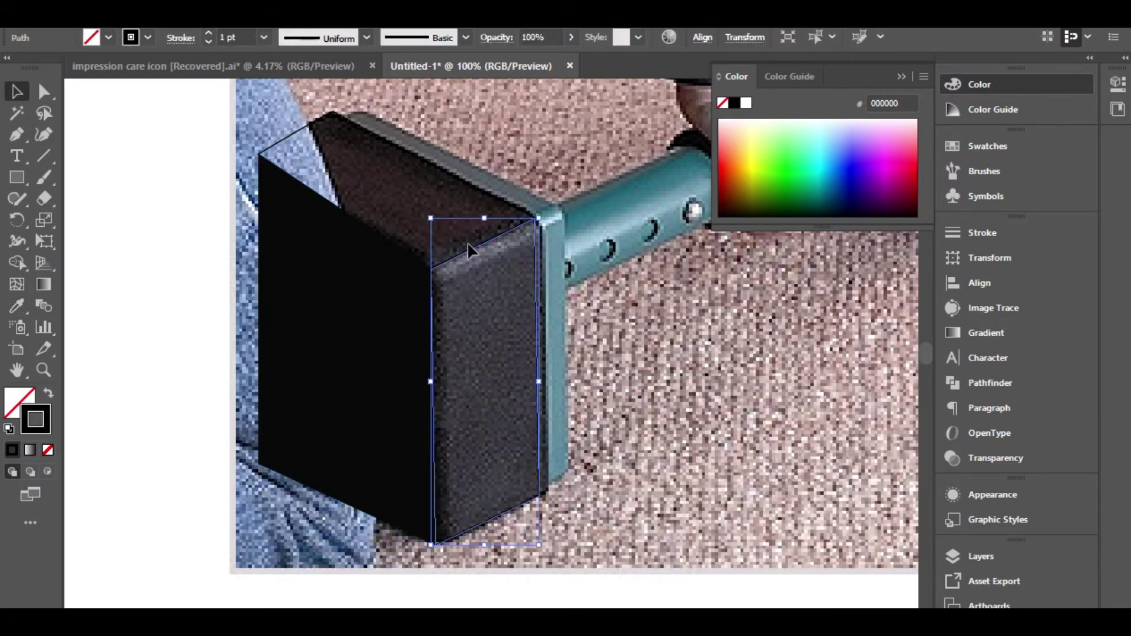
pyautogui.click(17, 306)
pyautogui.click(480, 371)
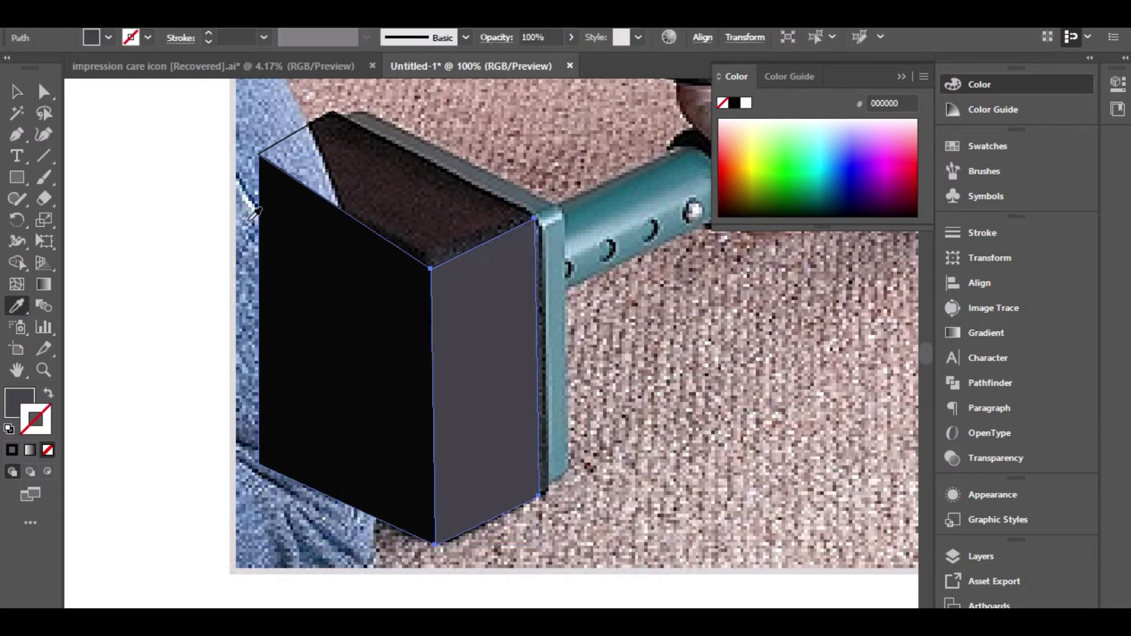
pyautogui.click(16, 91)
pyautogui.click(483, 365)
pyautogui.click(646, 382)
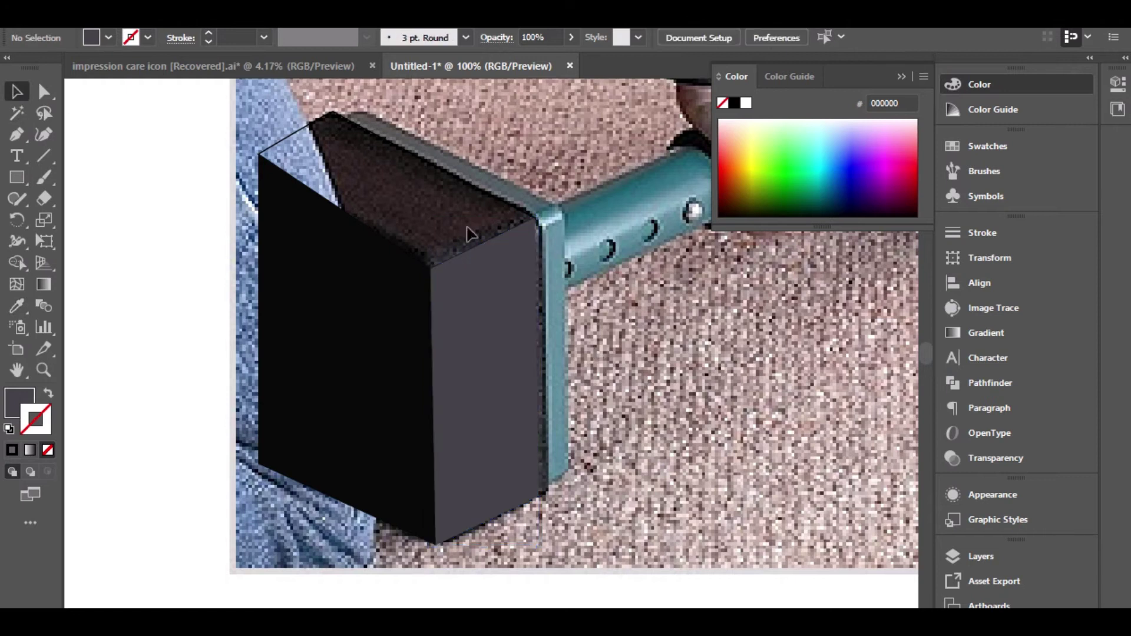
# Step: Fill the outlined top face of the pad with the same dark grey as the side face
pyautogui.click(308, 140)
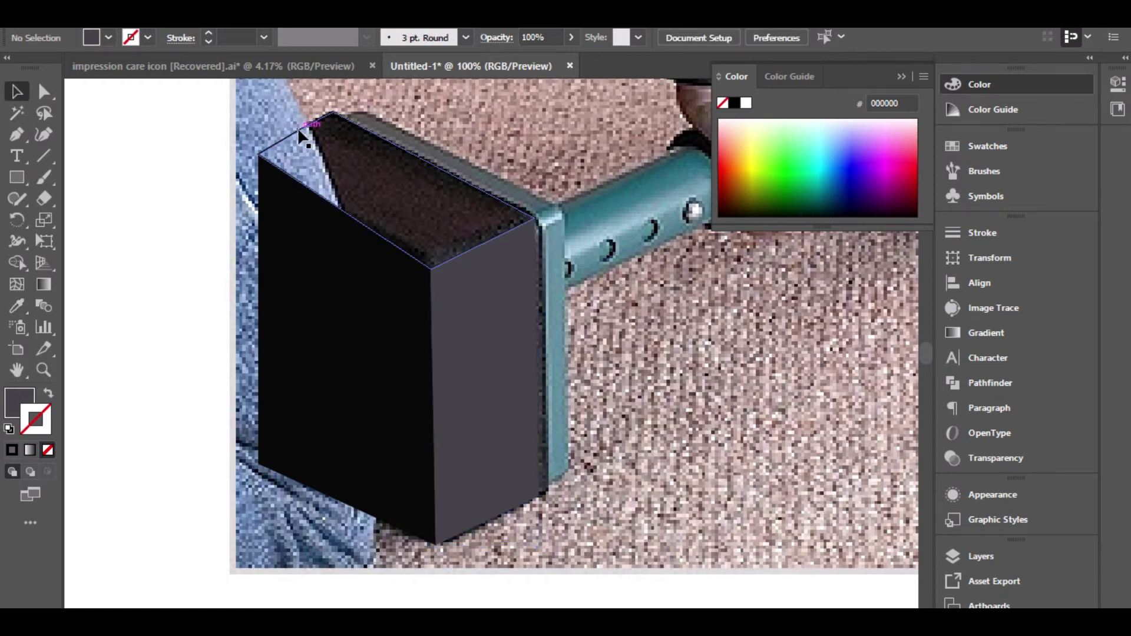
pyautogui.click(16, 306)
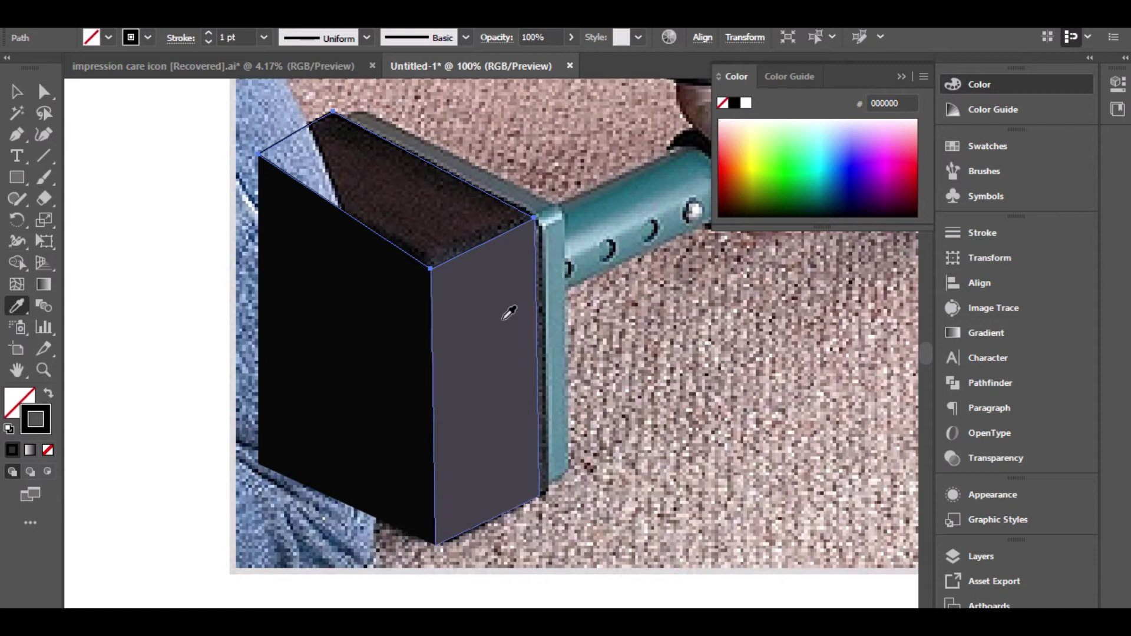
pyautogui.click(460, 217)
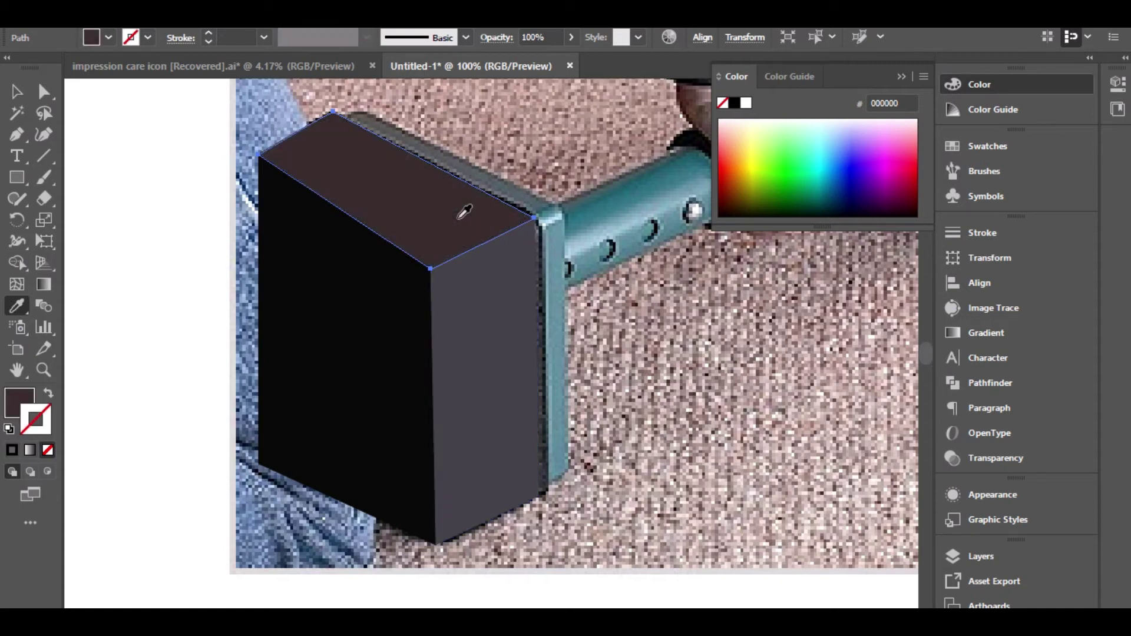
pyautogui.click(472, 297)
pyautogui.press('v')
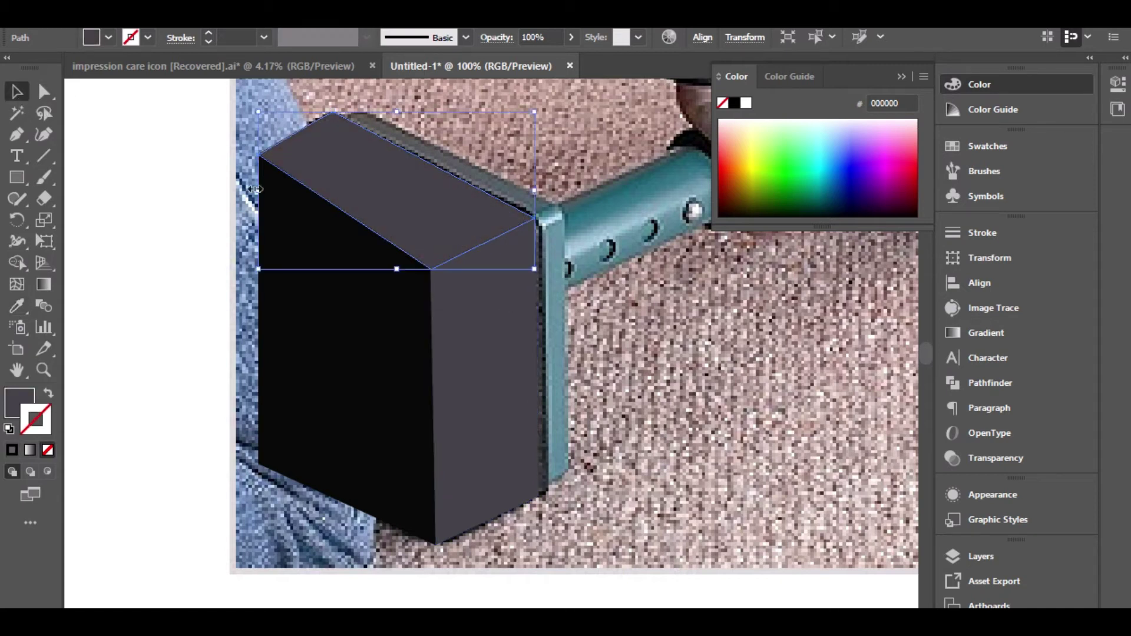
pyautogui.click(659, 382)
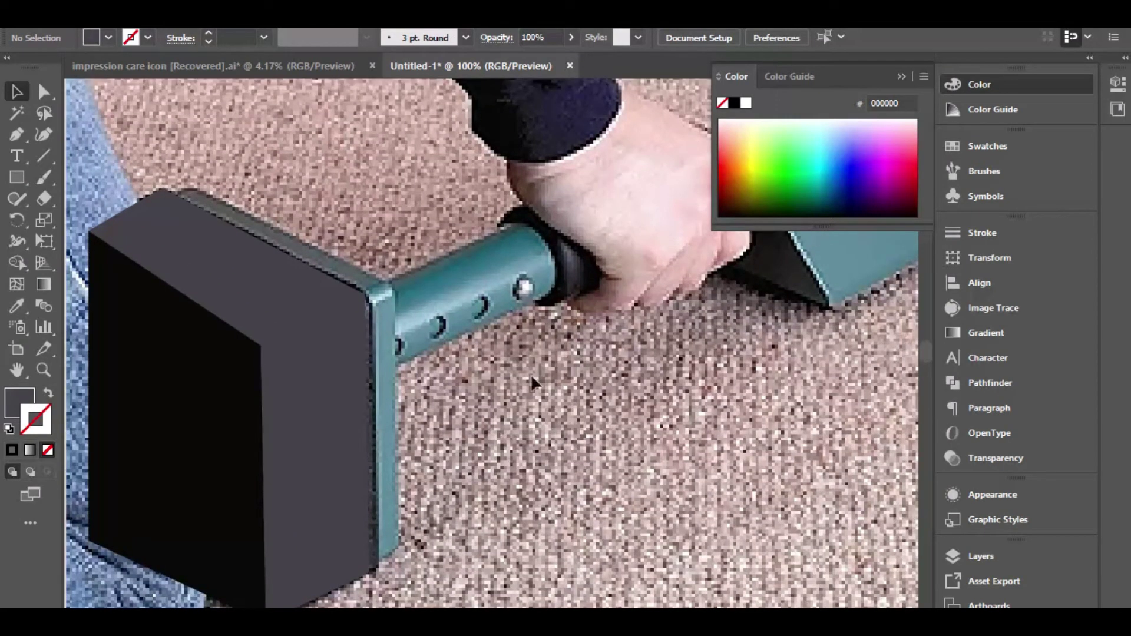
# Step: Trace the teal plate behind the pad as a closed Pen shape and fill it with teal sampled from the tube
pyautogui.moveTo(531, 373); pyautogui.dragTo(500, 390)
pyautogui.click(13, 139)
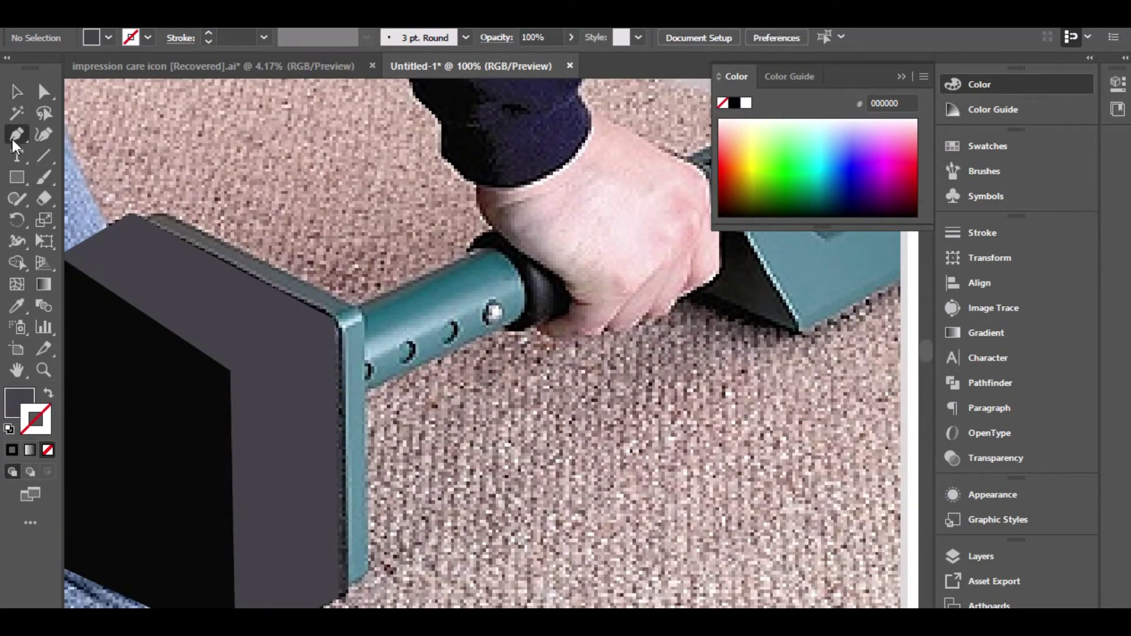
pyautogui.scroll(1, 112, 203)
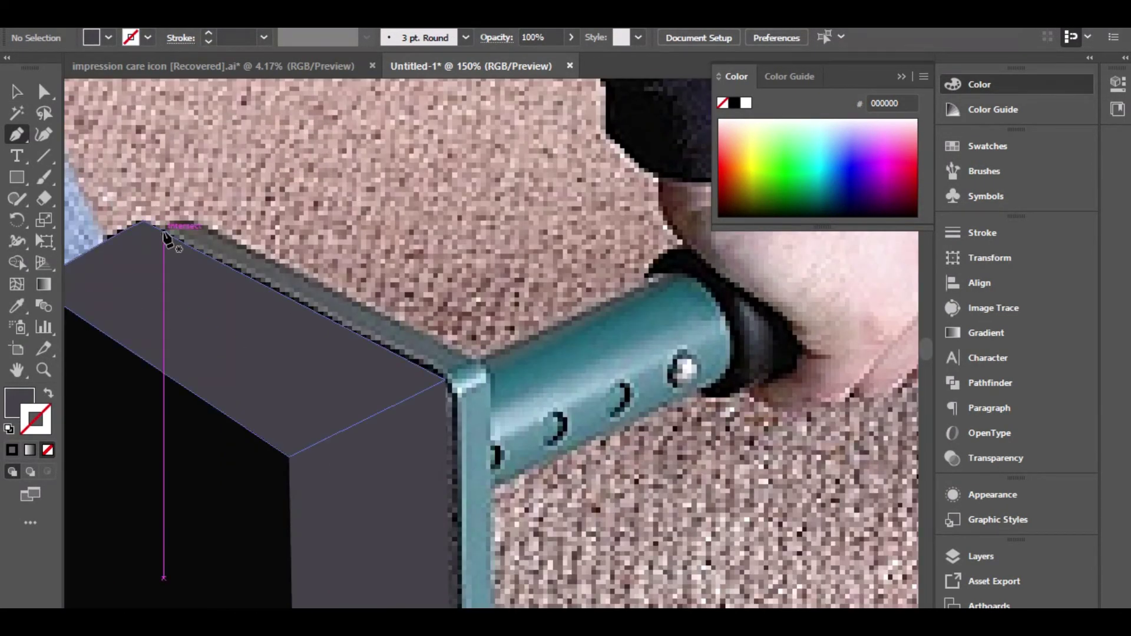
pyautogui.moveTo(162, 230); pyautogui.dragTo(189, 220)
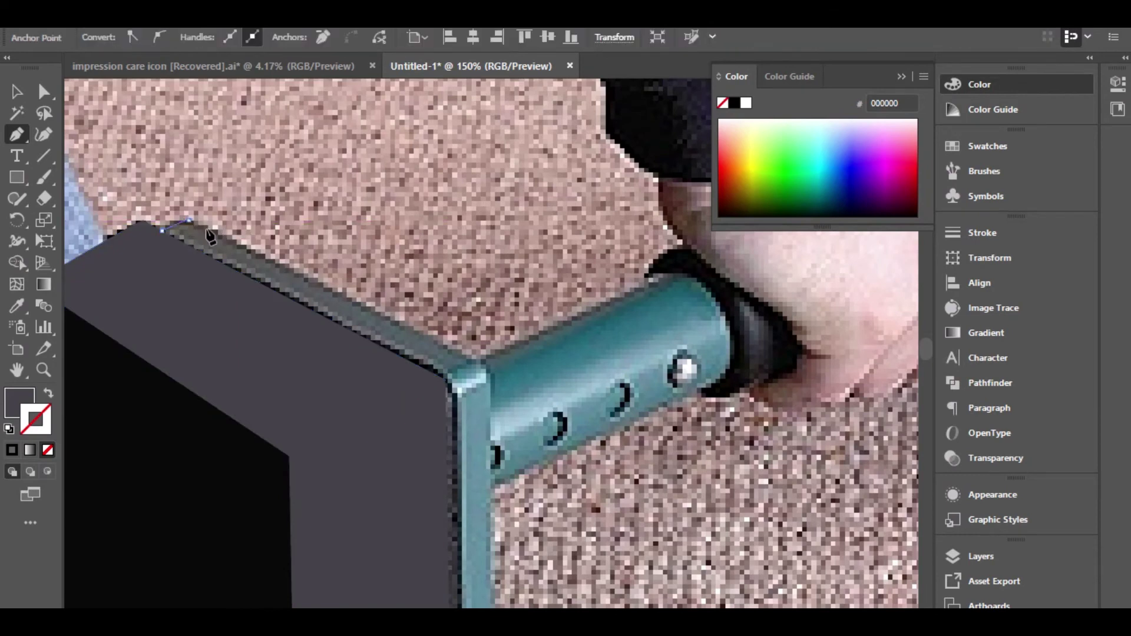
pyautogui.click(484, 374)
pyautogui.scroll(-2, 486, 376)
pyautogui.scroll(-4, 492, 378)
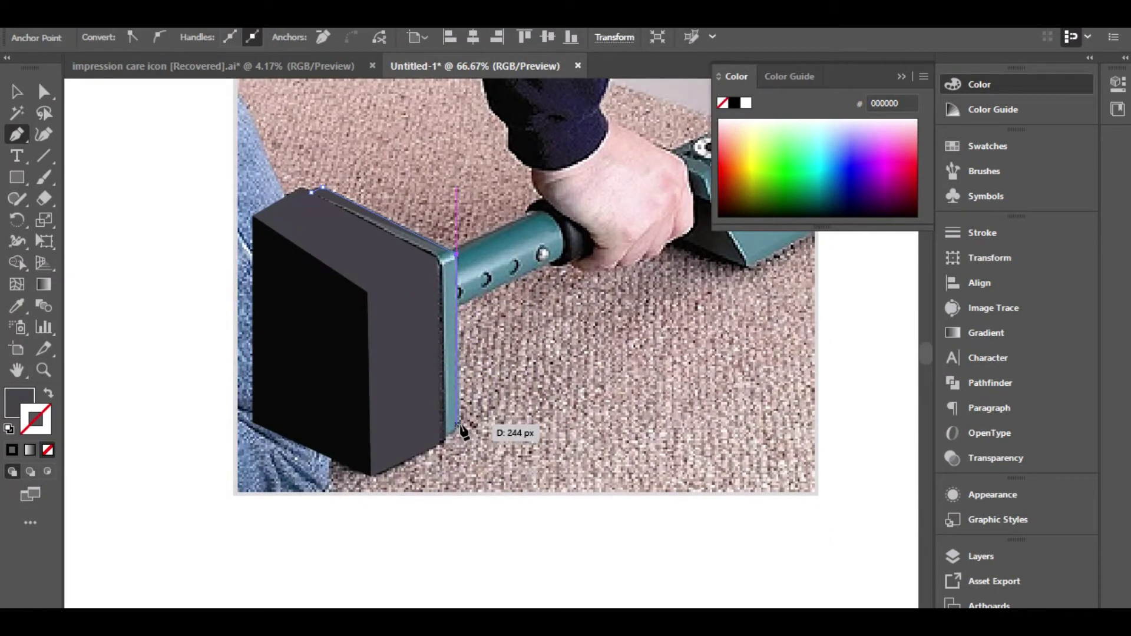
pyautogui.click(460, 426)
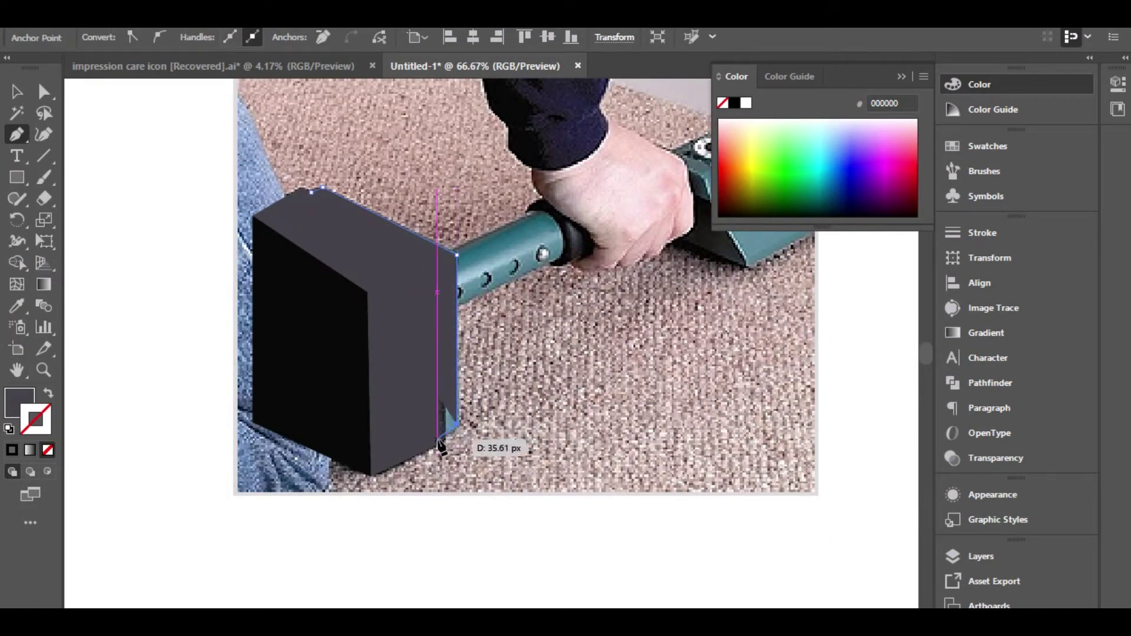
pyautogui.click(438, 440)
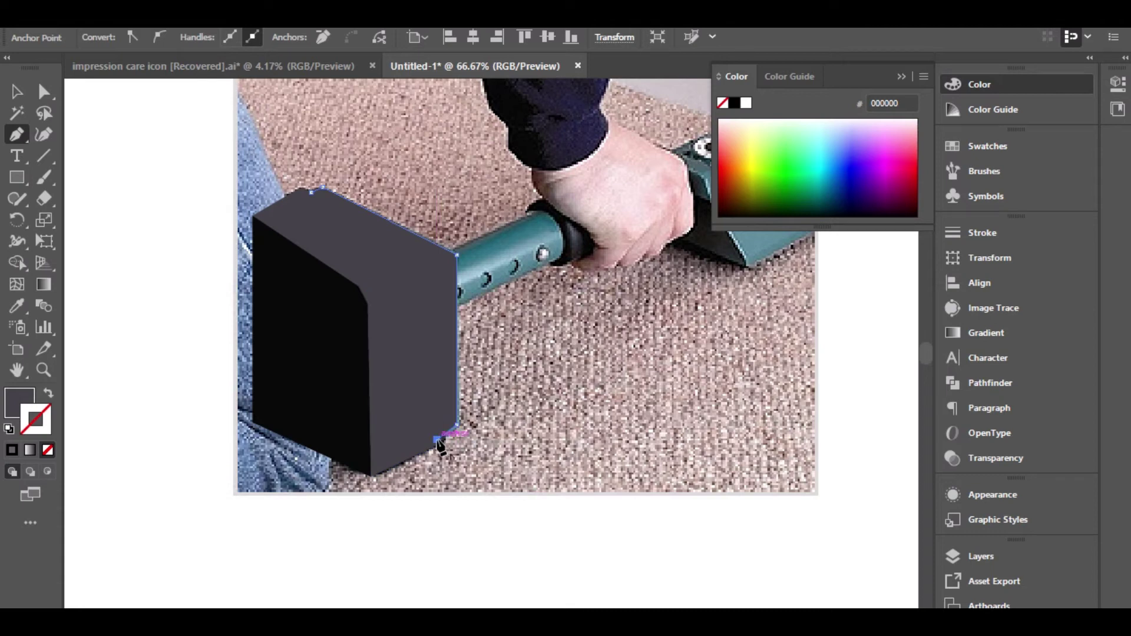
pyautogui.click(436, 270)
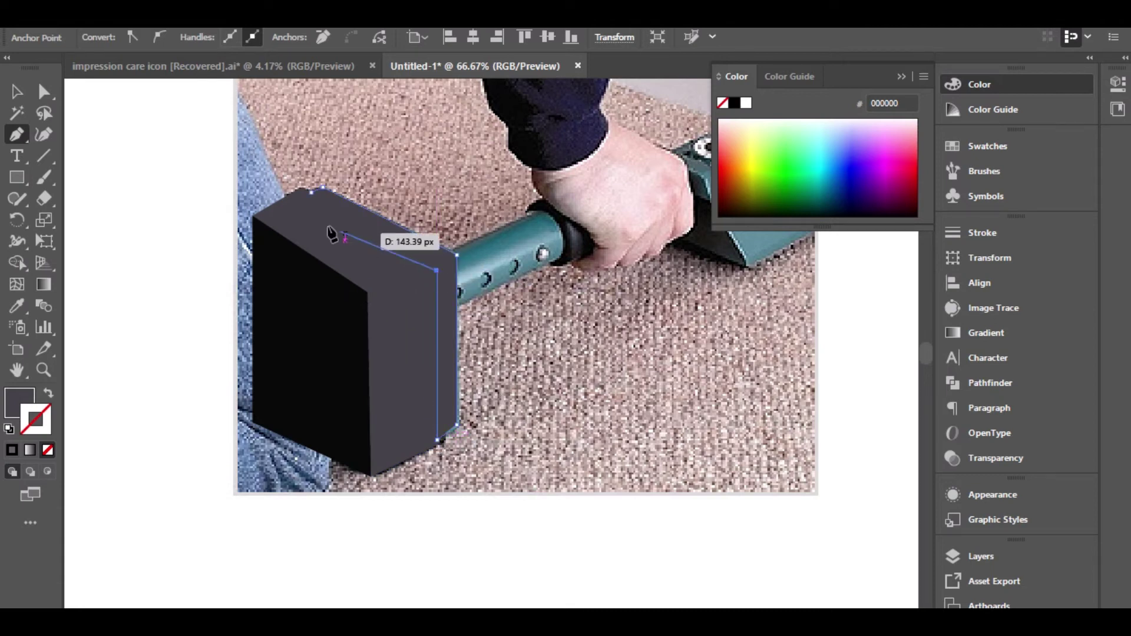
pyautogui.click(303, 197)
pyautogui.click(11, 307)
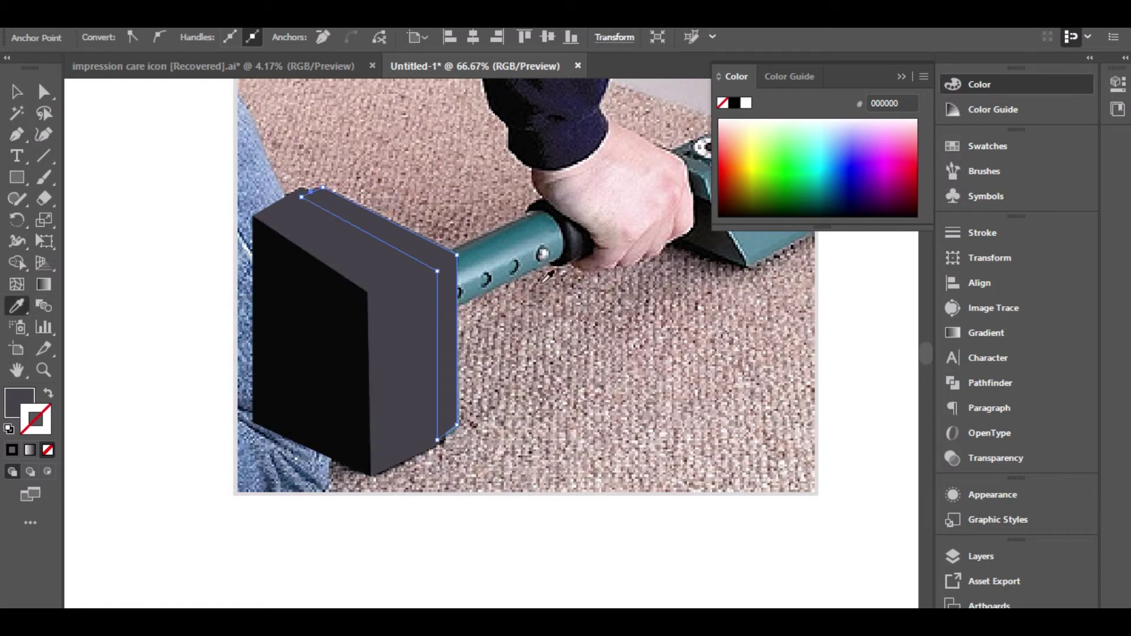
pyautogui.click(488, 256)
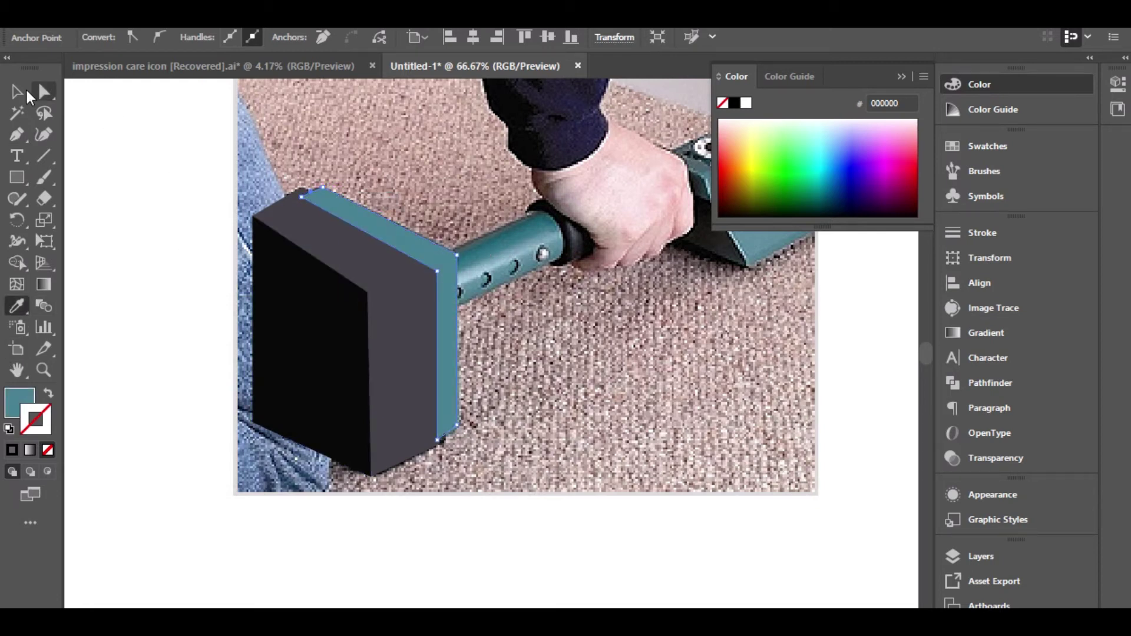
# Step: Send the teal plate backward three levels so it sits behind the pad's dark grey top and side faces
pyautogui.click(26, 89)
pyautogui.rightClick(384, 243)
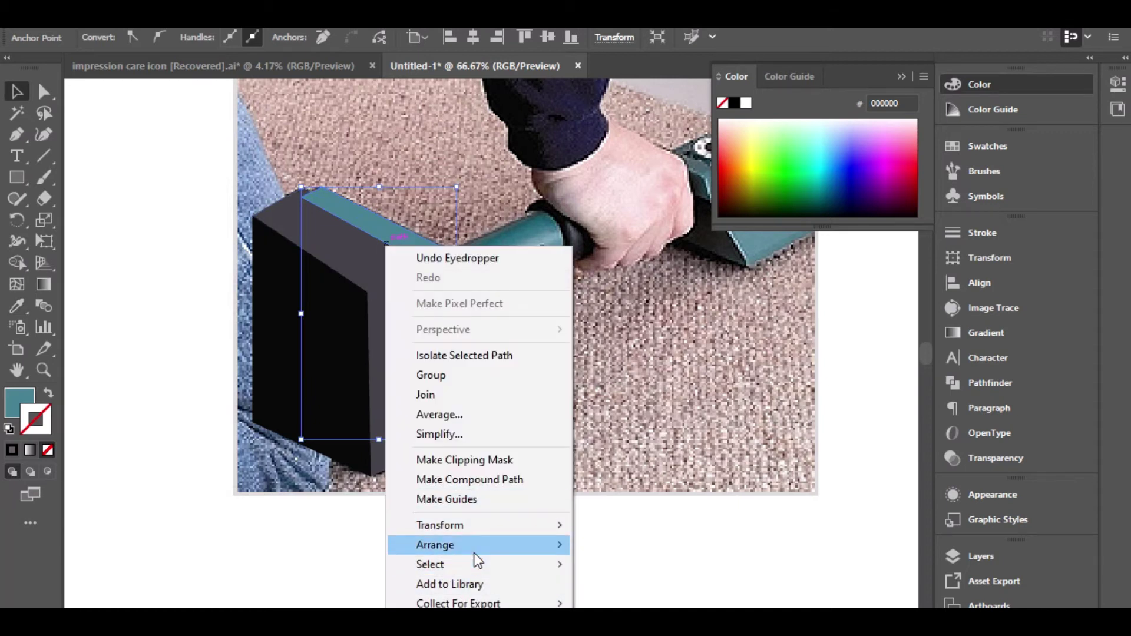
pyautogui.moveTo(474, 553)
pyautogui.click(640, 584)
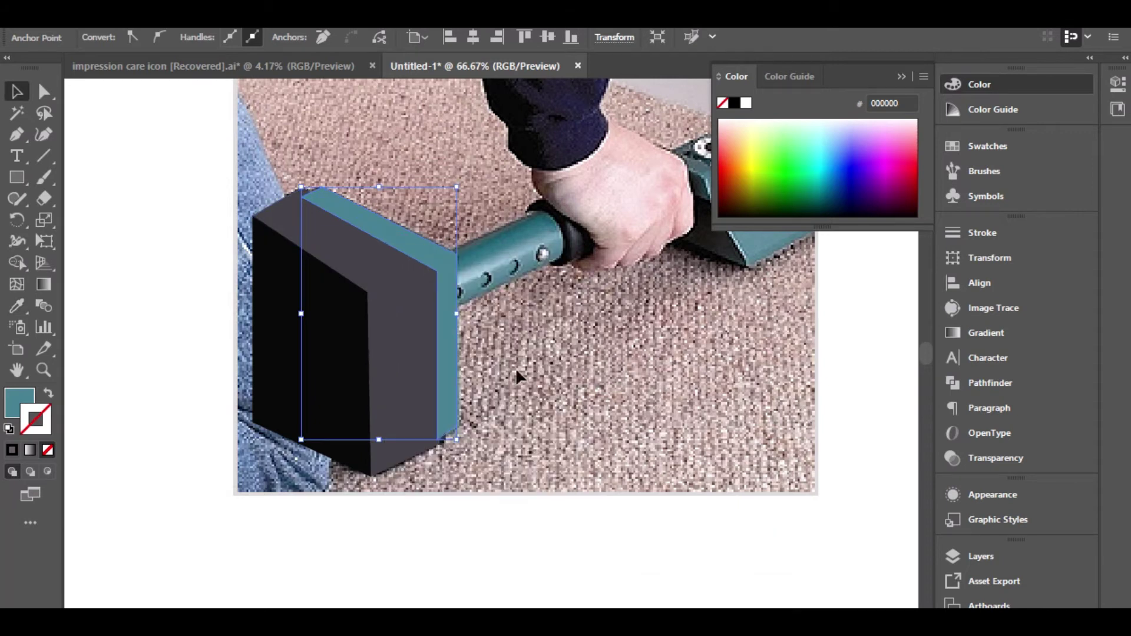
pyautogui.rightClick(433, 309)
pyautogui.moveTo(535, 551)
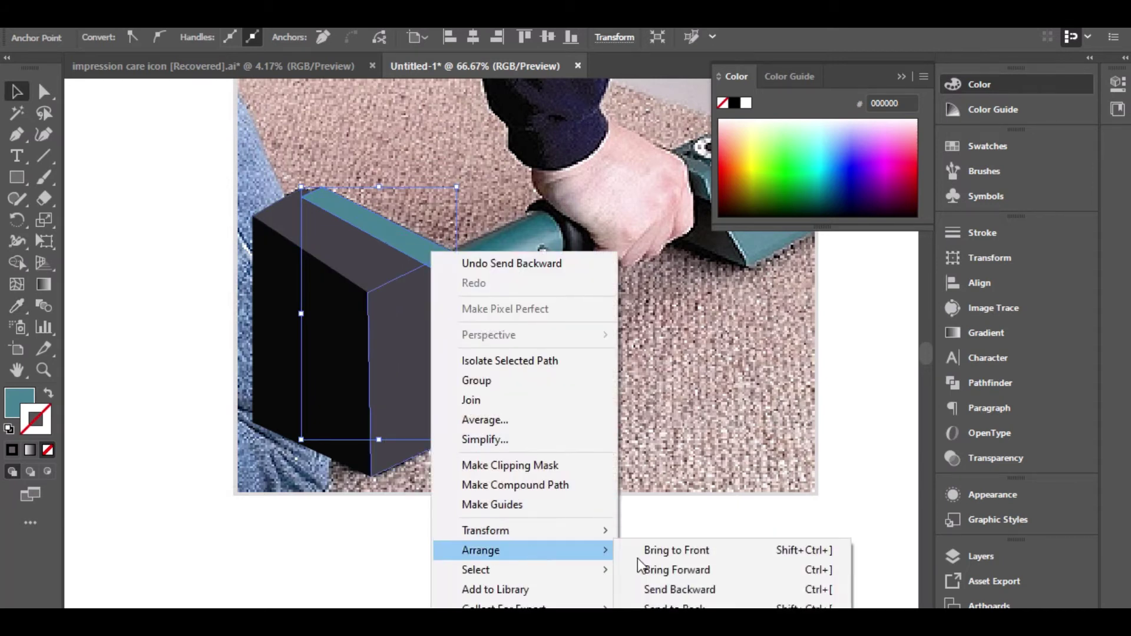
pyautogui.click(693, 584)
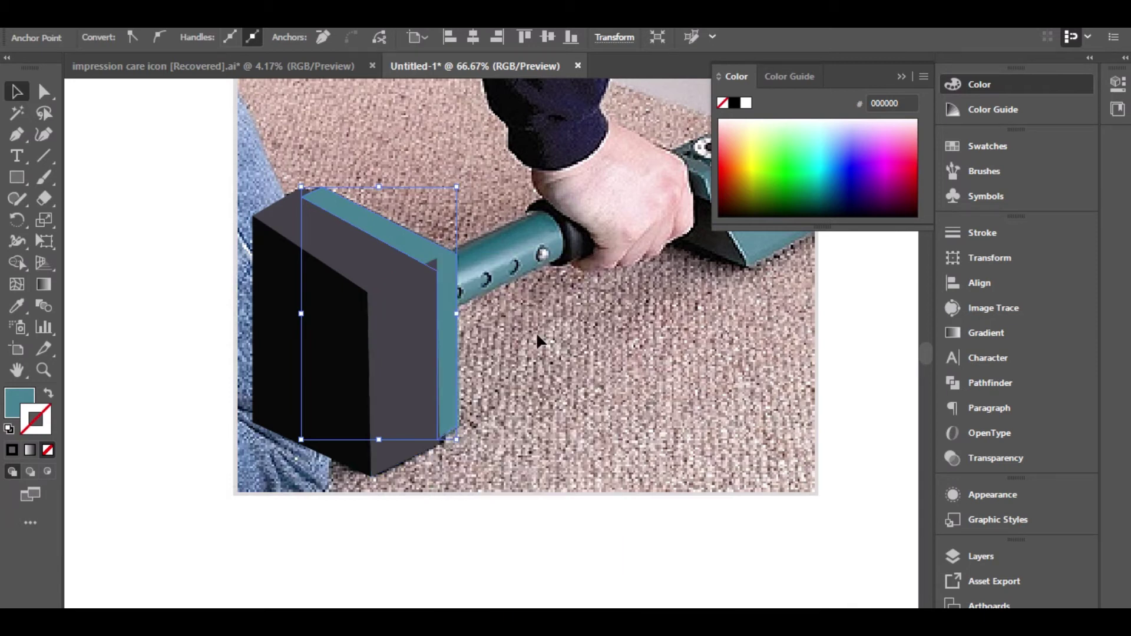
pyautogui.press('a')
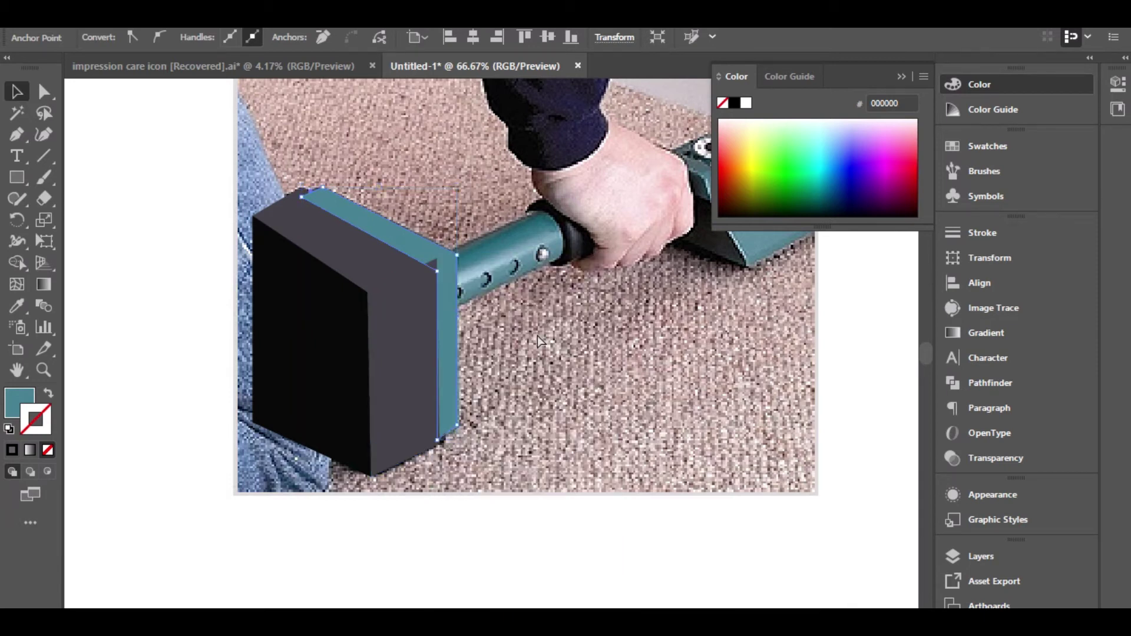
pyautogui.hotkey('ctrl', '[')
pyautogui.press('v')
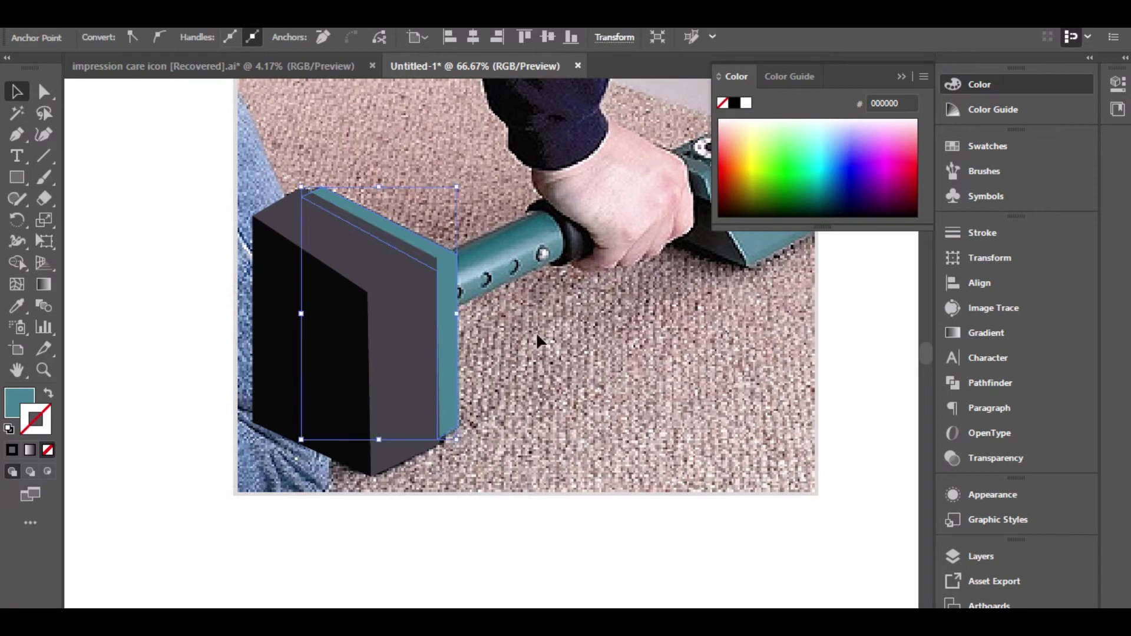
pyautogui.click(547, 371)
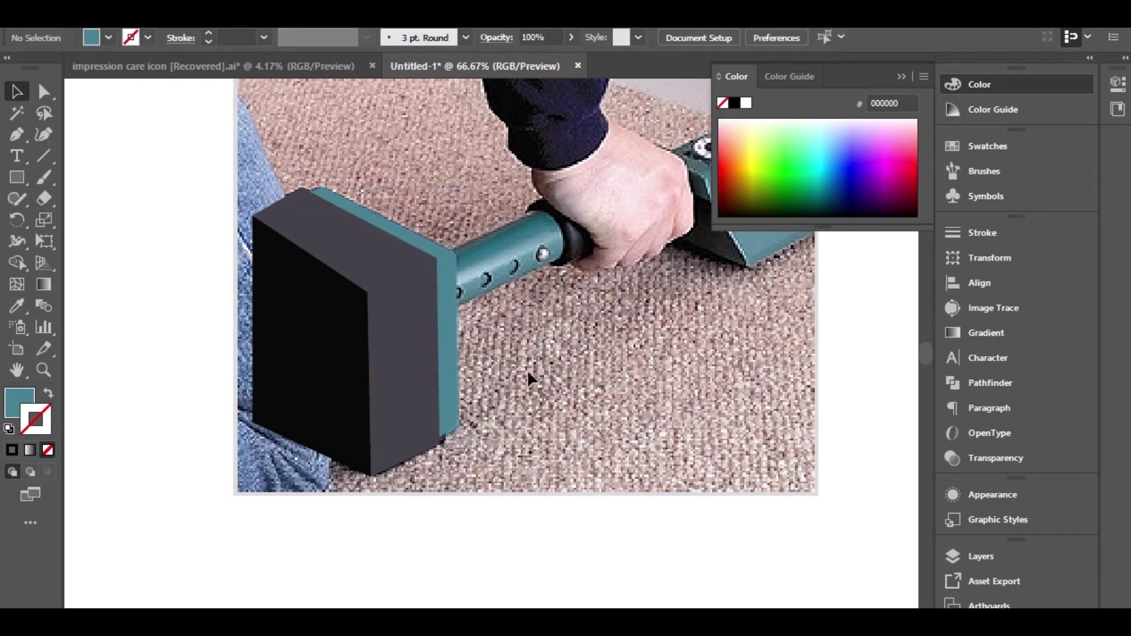
# Step: Trace the teal tube between the pad's plate and the black collar as a closed Pen shape with a rounded far end
pyautogui.moveTo(528, 373); pyautogui.dragTo(504, 440)
pyautogui.scroll(1, 458, 446)
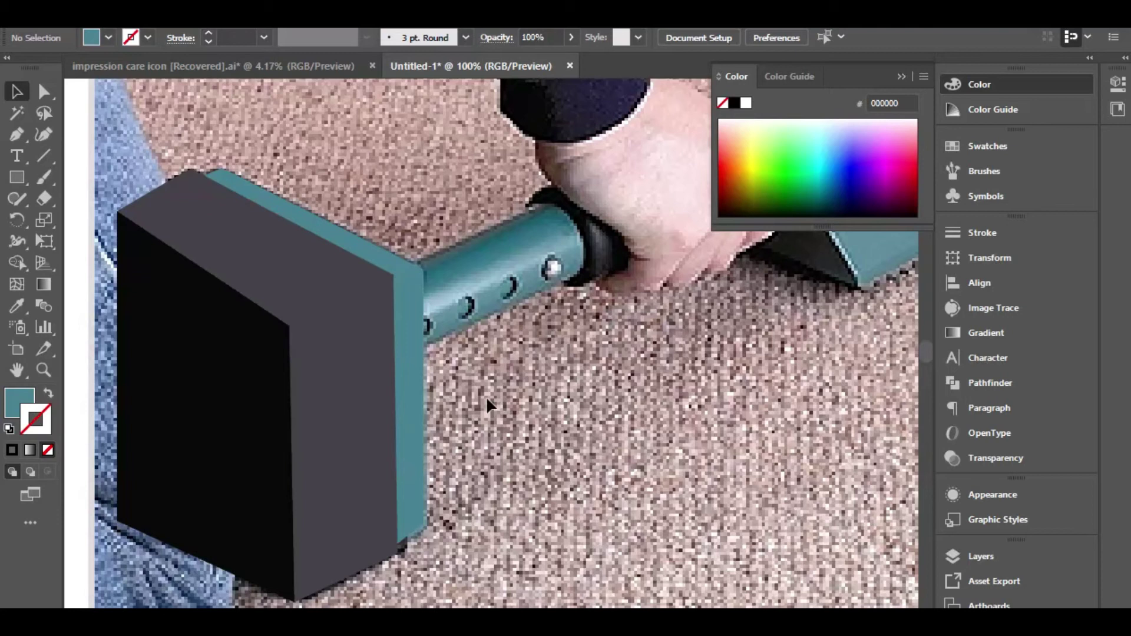
pyautogui.moveTo(486, 398); pyautogui.dragTo(368, 508)
pyautogui.scroll(1, 365, 429)
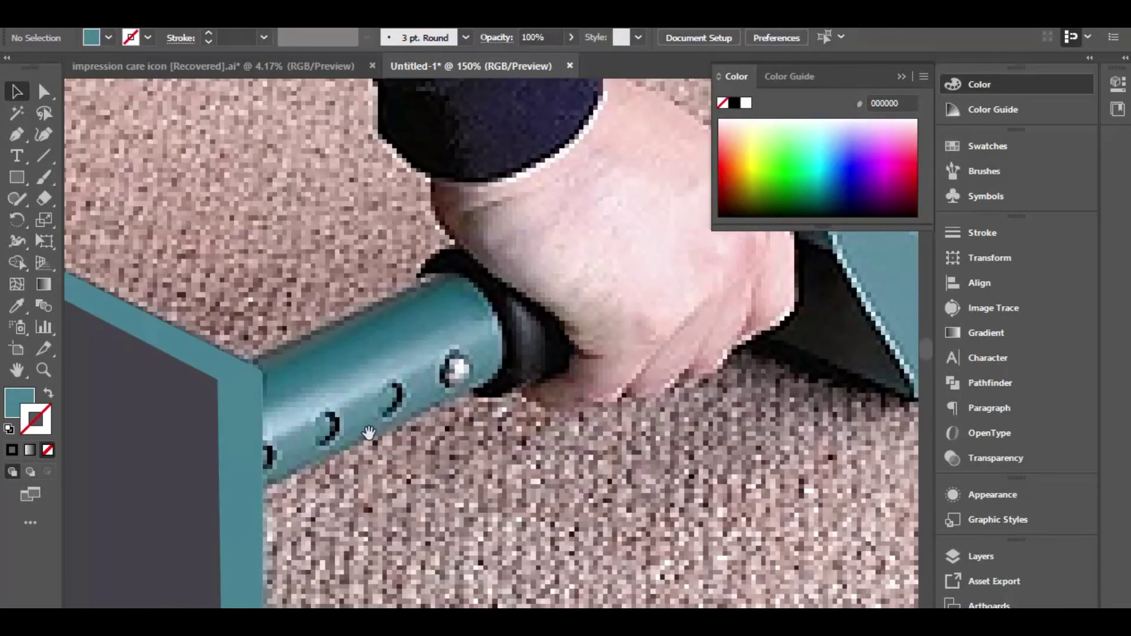
pyautogui.moveTo(368, 433); pyautogui.dragTo(351, 470)
pyautogui.click(18, 135)
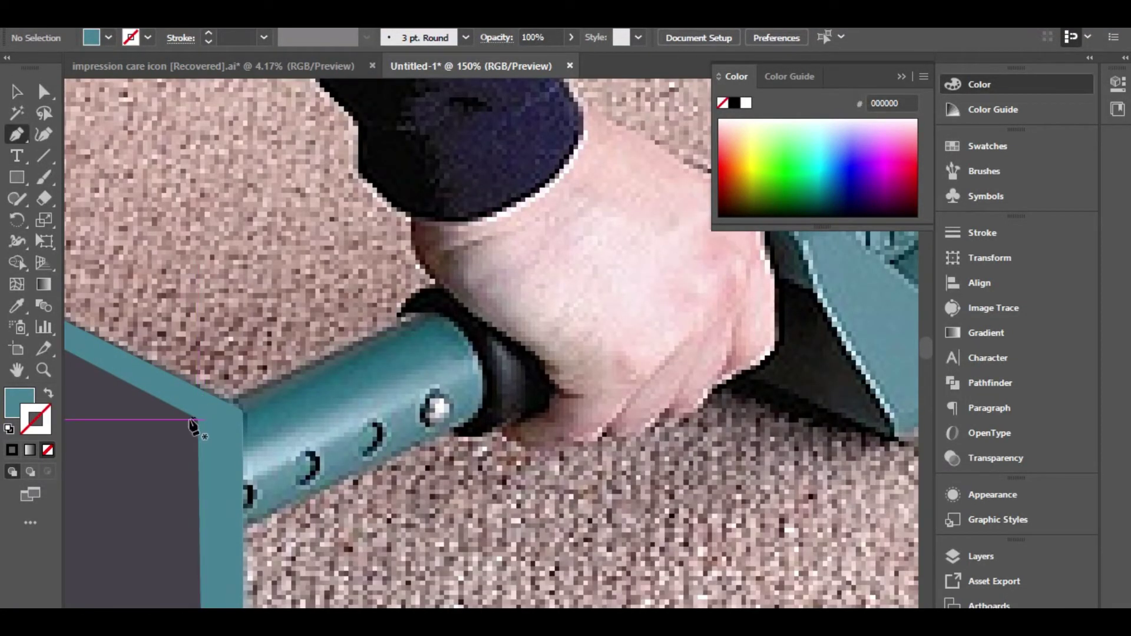
pyautogui.moveTo(168, 416); pyautogui.dragTo(178, 409)
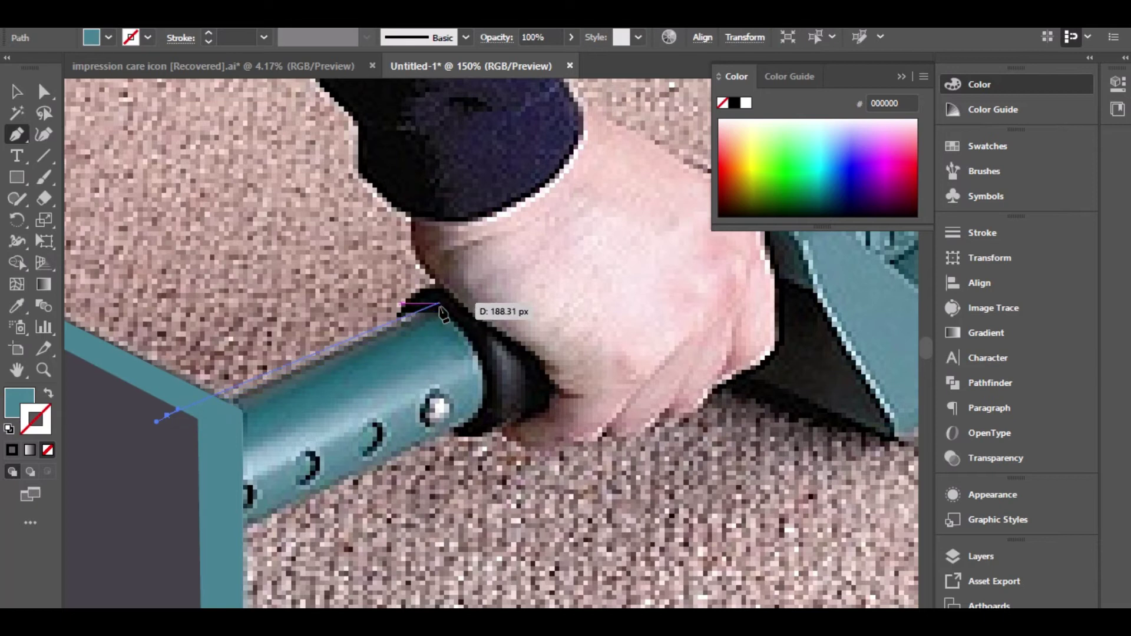
pyautogui.click(440, 305)
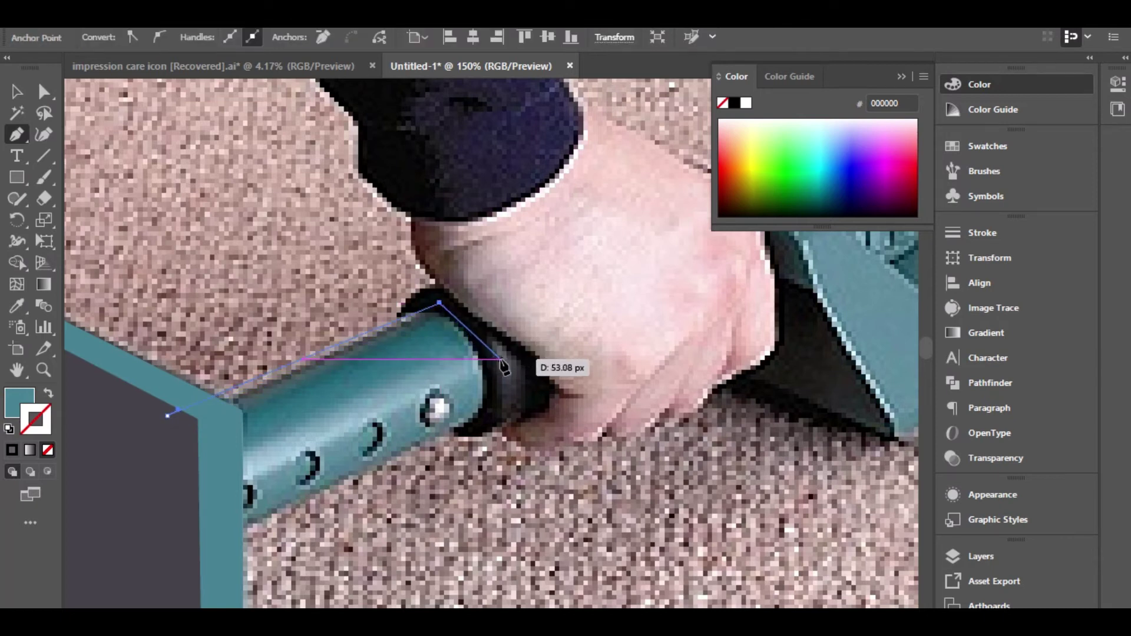
pyautogui.moveTo(505, 371); pyautogui.dragTo(515, 407)
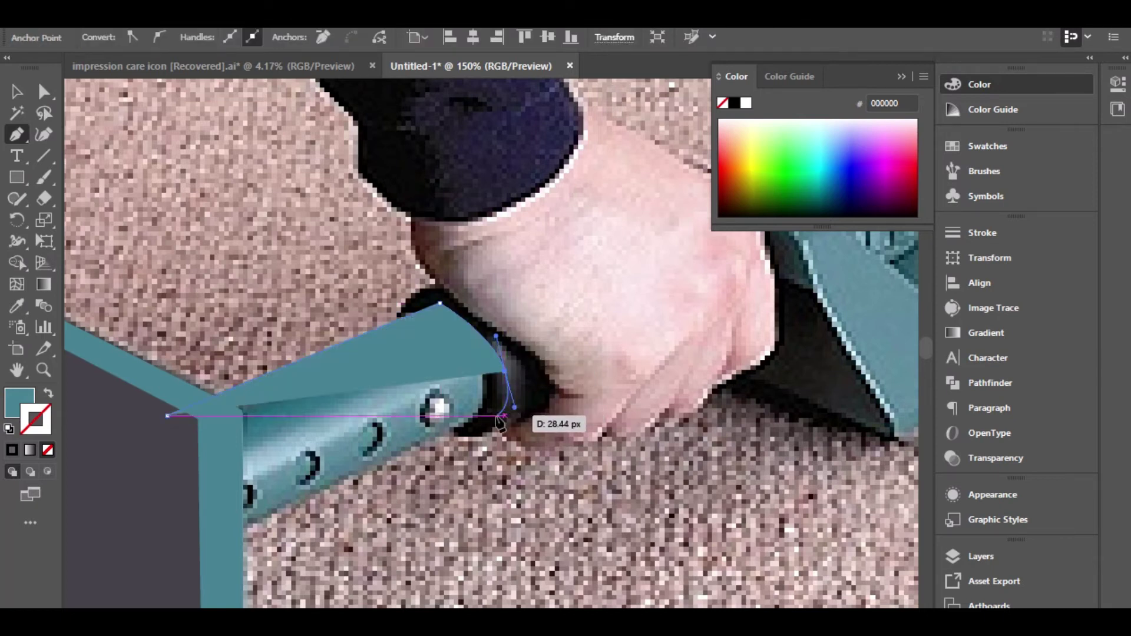
pyautogui.click(487, 421)
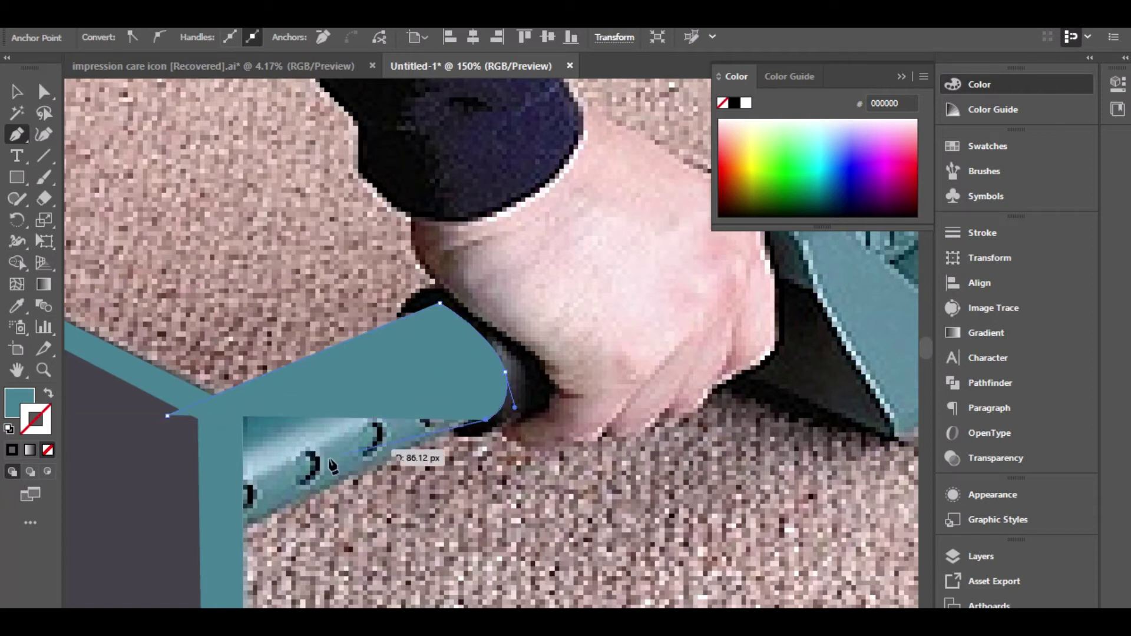
pyautogui.click(220, 533)
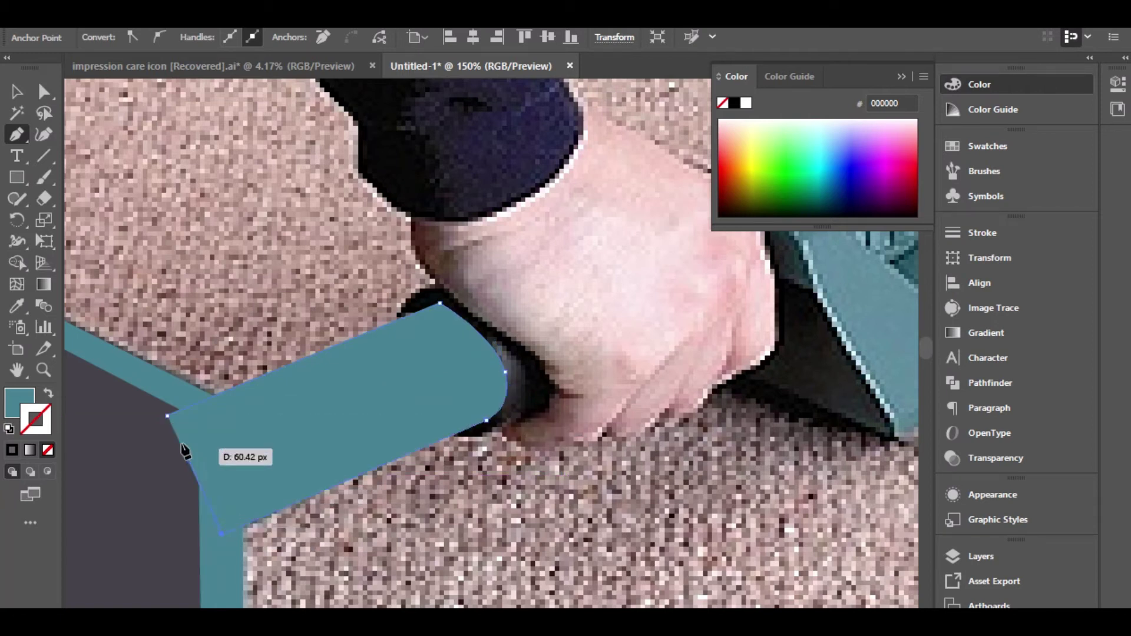
pyautogui.click(167, 417)
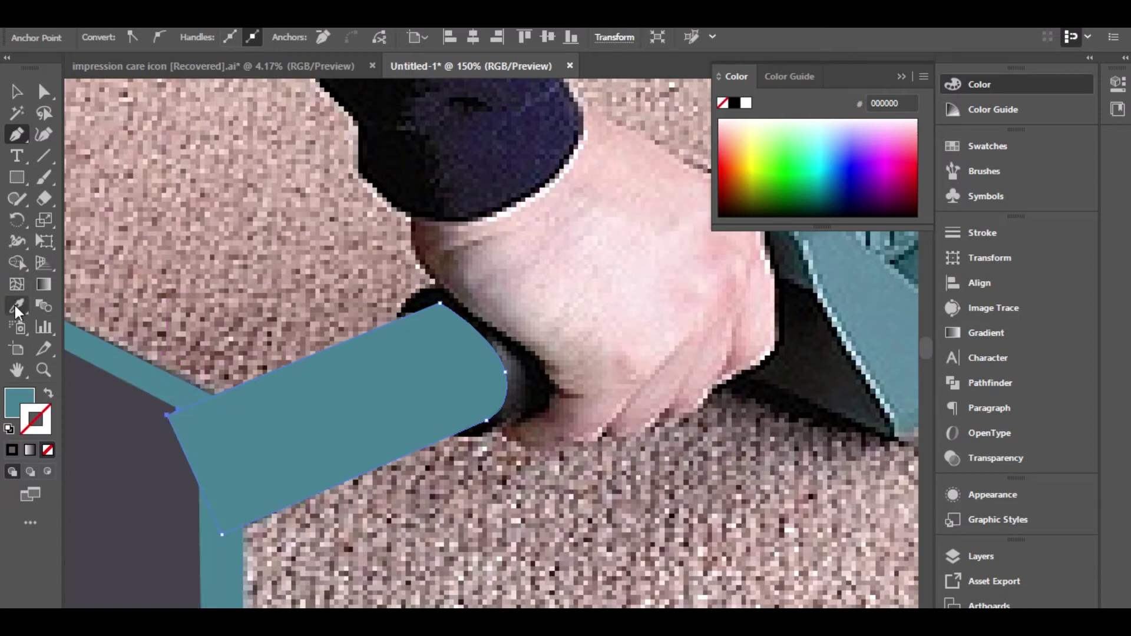
# Step: Change the tube shape's fill to the darker teal 386570 and deselect it
pyautogui.doubleClick(12, 409)
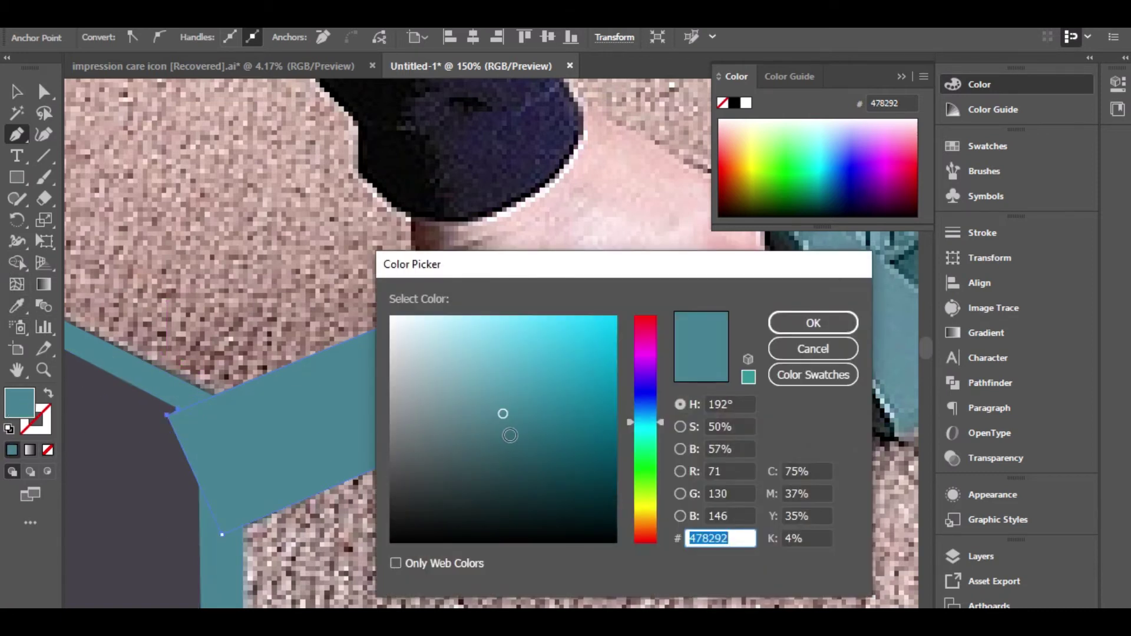
pyautogui.write('386570')
pyautogui.click(812, 324)
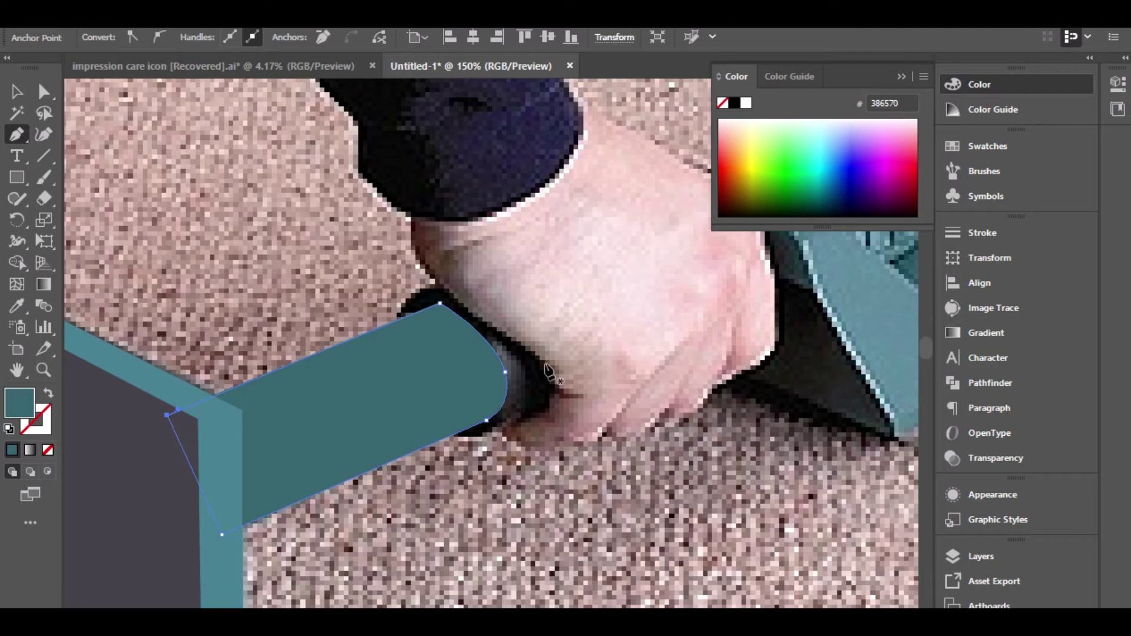
pyautogui.press('v')
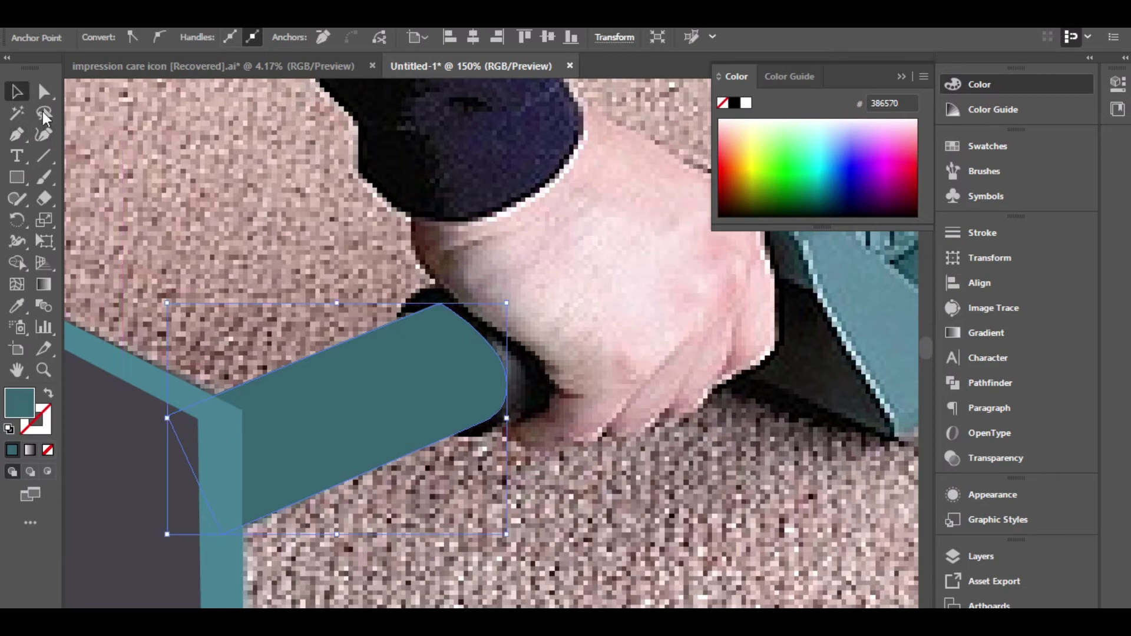
pyautogui.click(583, 549)
# Step: Trace the black collar between the tube and the hand as a closed curved Pen shape overlapping the tube's end
pyautogui.scroll(3, 305, 375)
pyautogui.hscroll(2, 305, 375)
pyautogui.click(13, 139)
pyautogui.click(340, 387)
pyautogui.moveTo(392, 348); pyautogui.dragTo(438, 349)
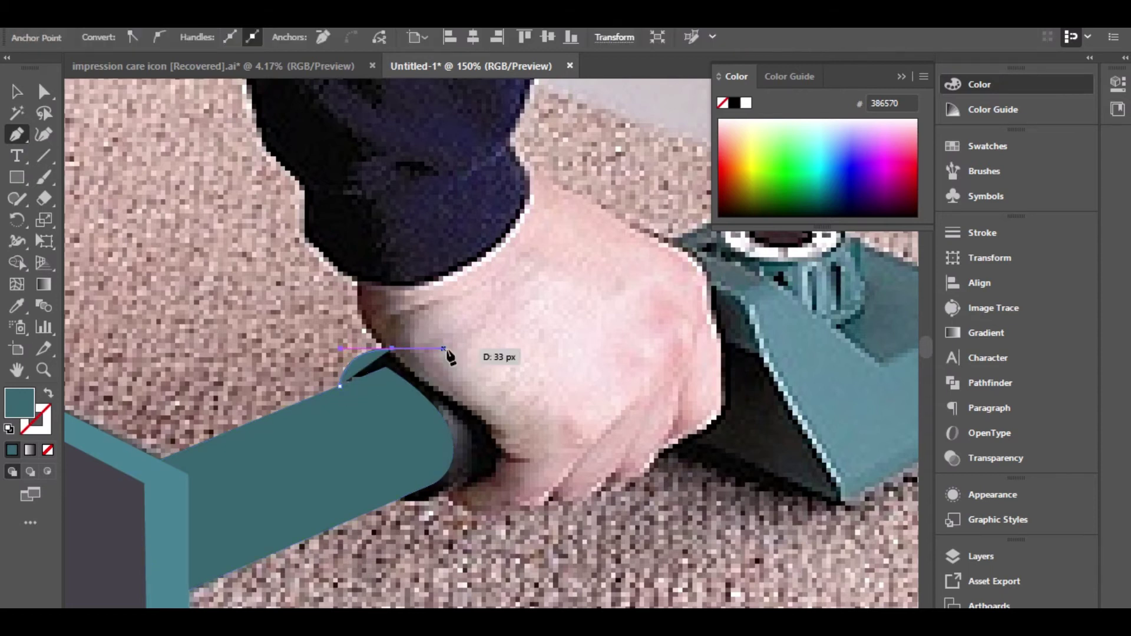
pyautogui.moveTo(513, 421)
pyautogui.mouseDown()
pyautogui.moveTo(529, 444)
pyautogui.moveTo(524, 436)
pyautogui.mouseUp()
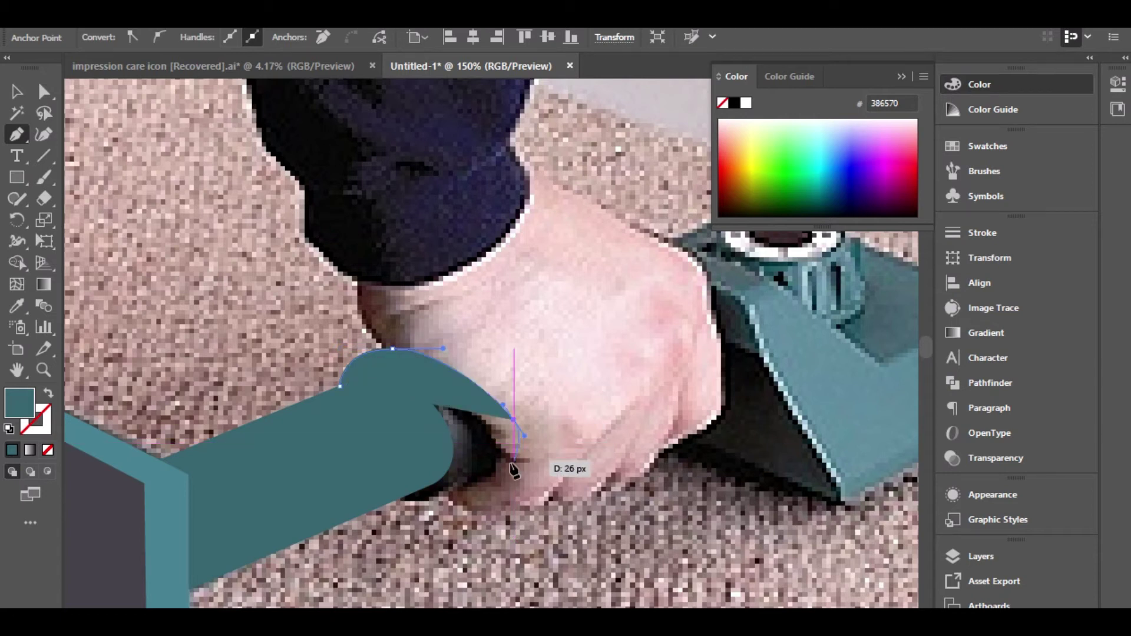
pyautogui.moveTo(377, 495); pyautogui.dragTo(268, 453)
pyautogui.moveTo(338, 420); pyautogui.dragTo(337, 384)
pyautogui.click(339, 385)
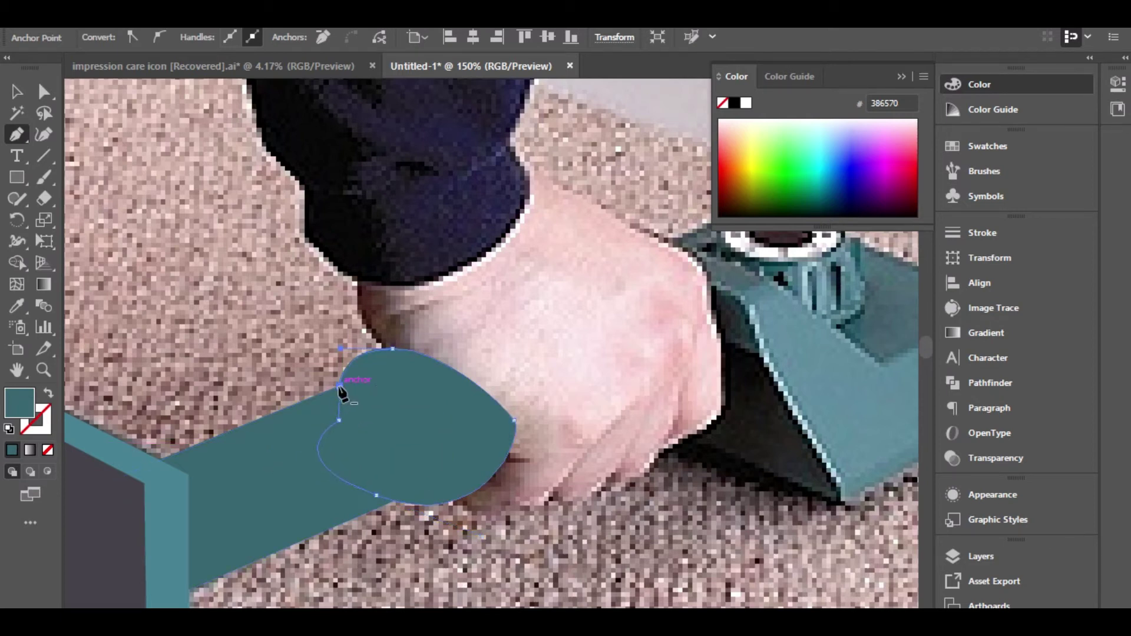
# Step: Fill the collar shape with the dark grey sampled from the pad and send it backward behind the tube
pyautogui.click(16, 306)
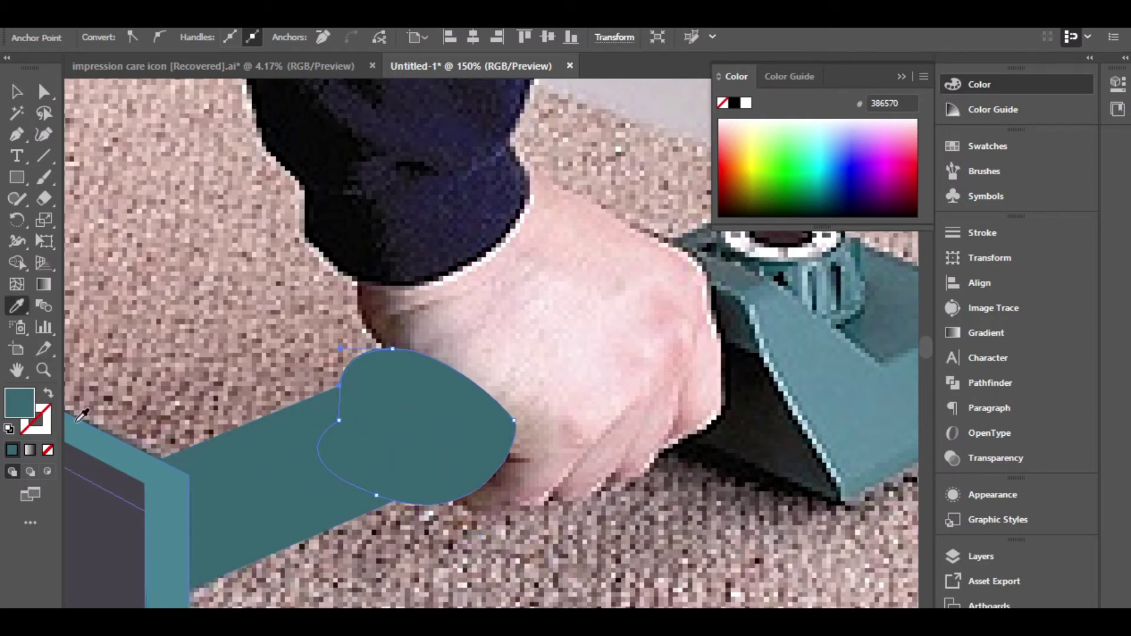
pyautogui.click(83, 483)
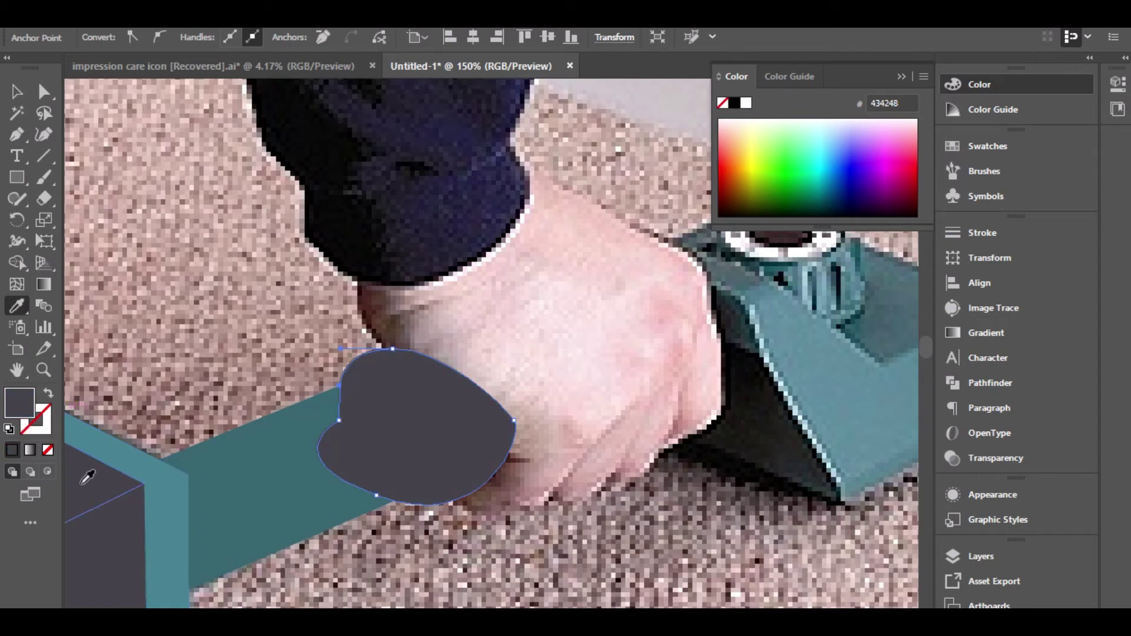
pyautogui.press('ctrl')
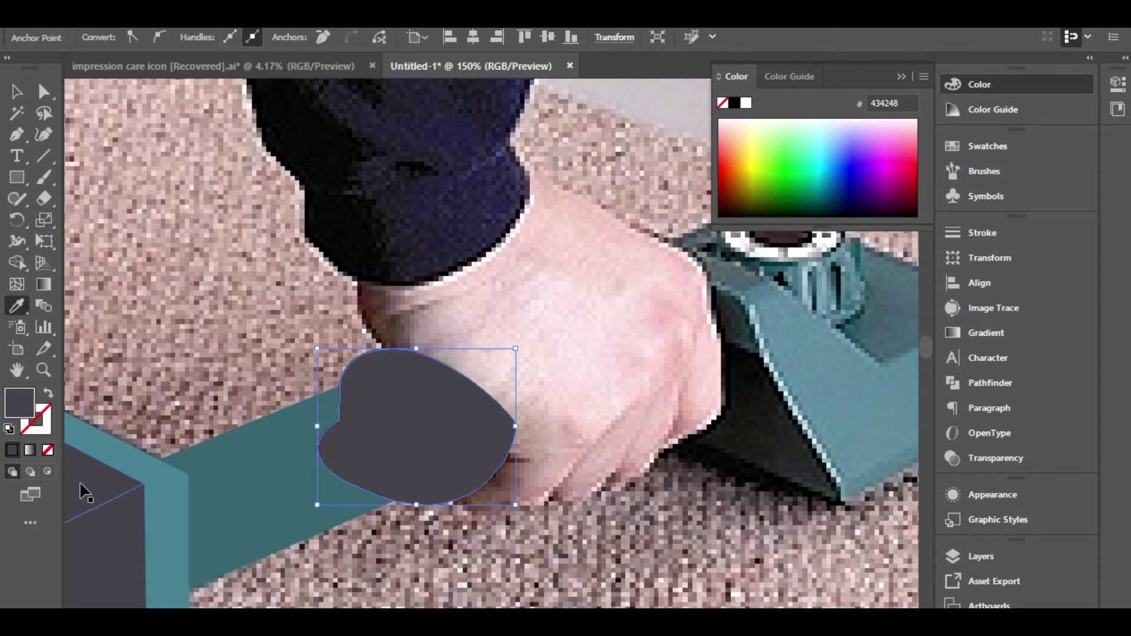
pyautogui.hotkey('ctrl', '[')
pyautogui.hotkey('ctrl', '[')
pyautogui.hotkey('ctrl', ']')
pyautogui.hotkey('ctrl', ']')
pyautogui.hotkey('ctrl', '[')
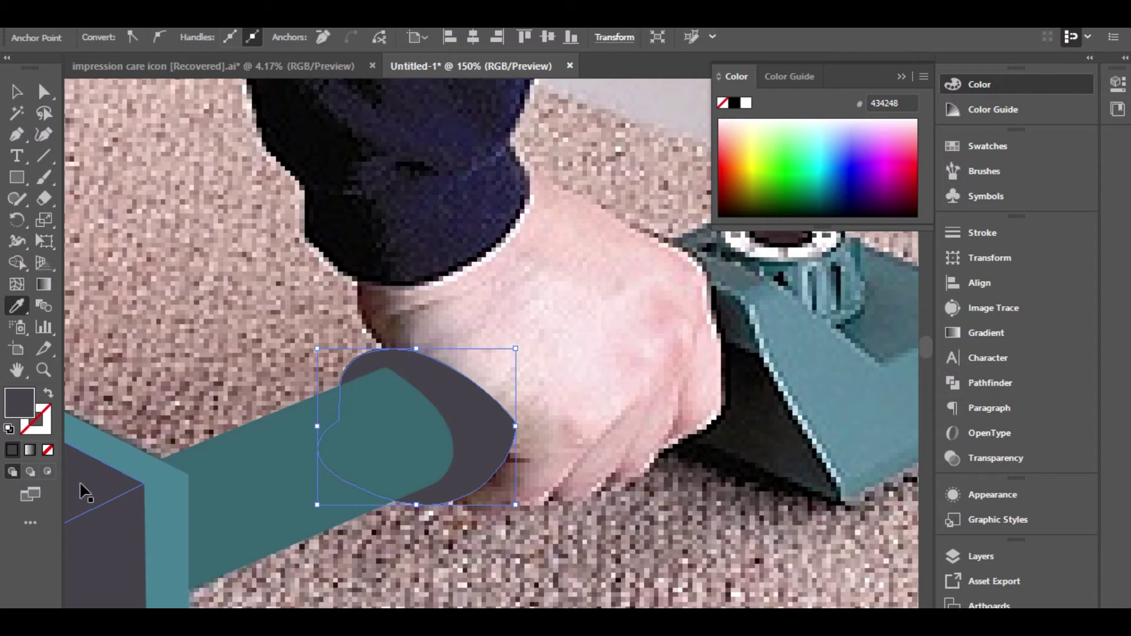
pyautogui.click(16, 92)
pyautogui.click(571, 516)
# Step: Darken the collar shape's fill to the near-black 1c1c1e and deselect it
pyautogui.scroll(-3, 566, 507)
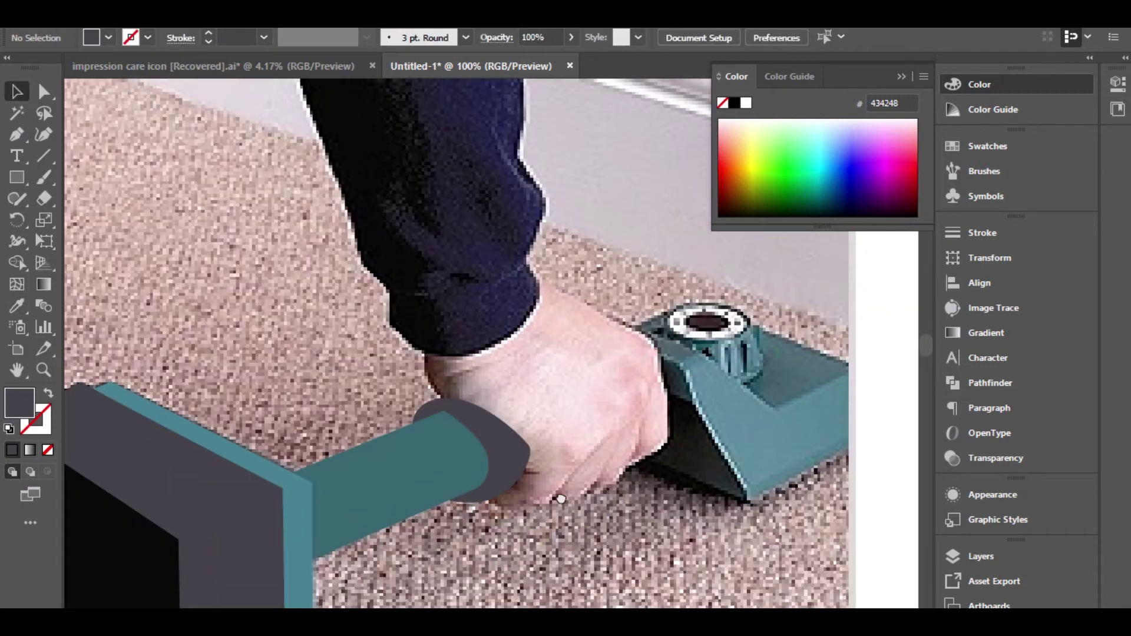
pyautogui.scroll(2, 445, 489)
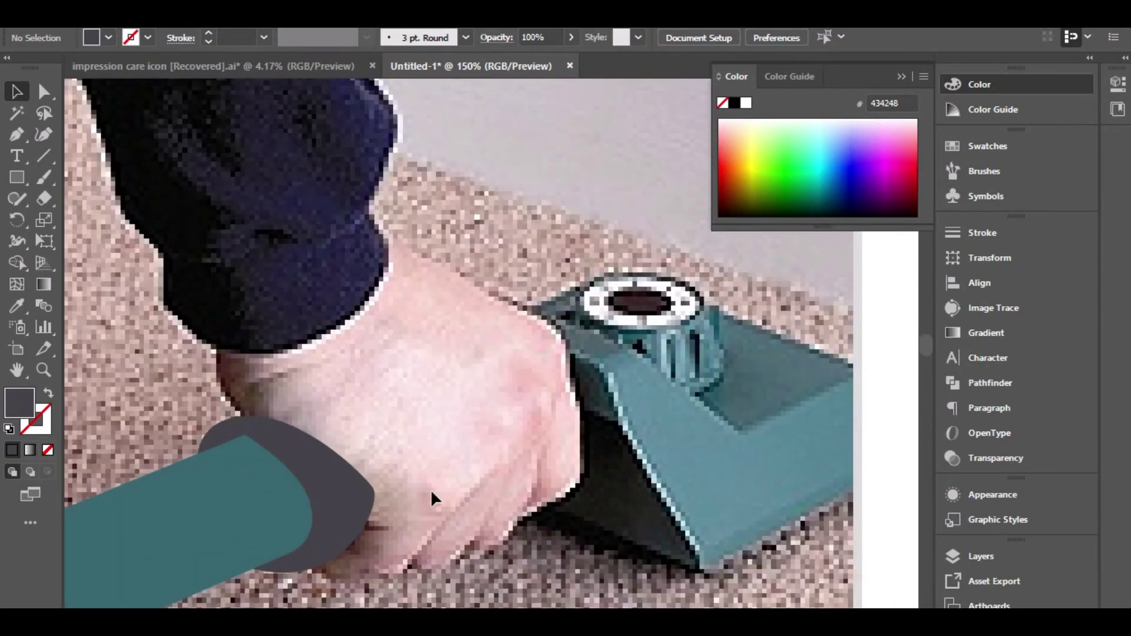
pyautogui.click(333, 495)
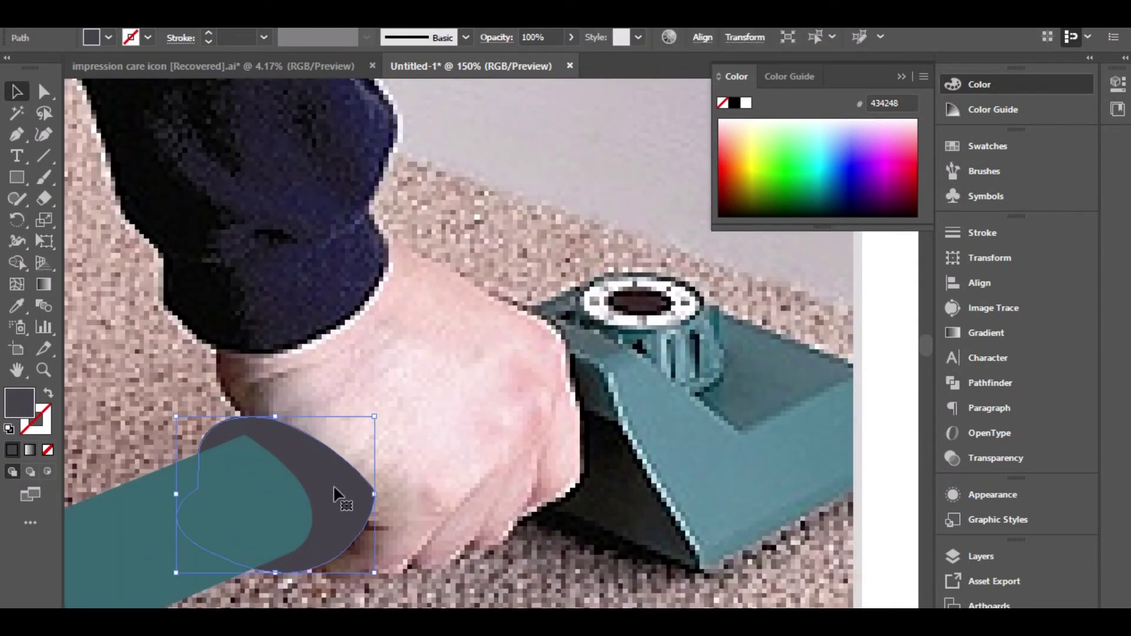
pyautogui.doubleClick(22, 398)
pyautogui.moveTo(410, 502); pyautogui.dragTo(407, 516)
pyautogui.click(813, 323)
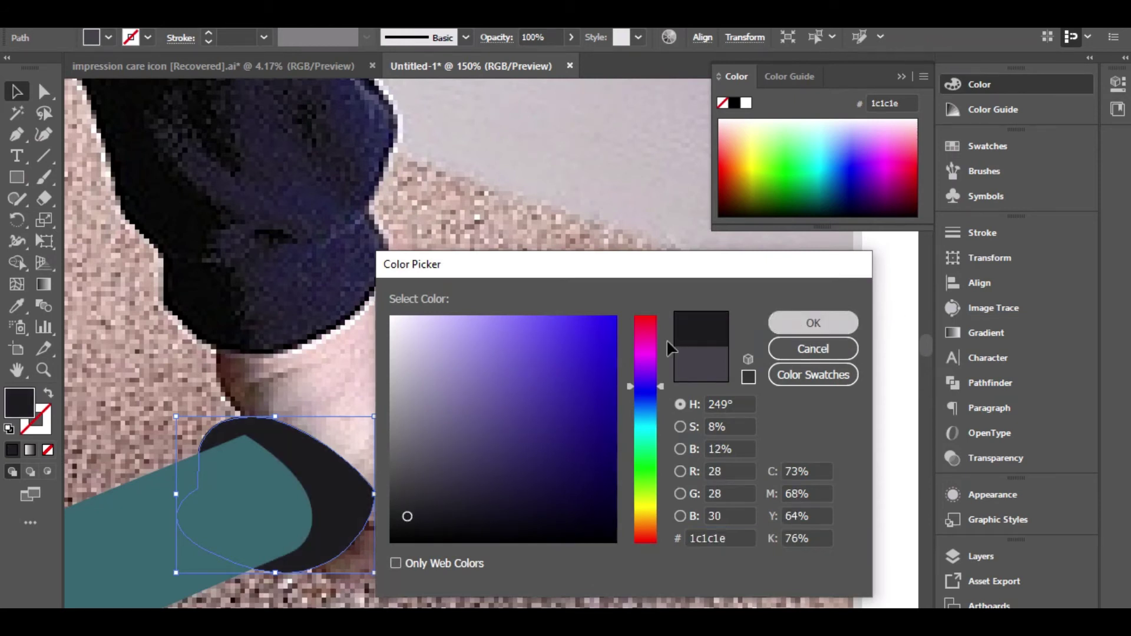
pyautogui.click(527, 568)
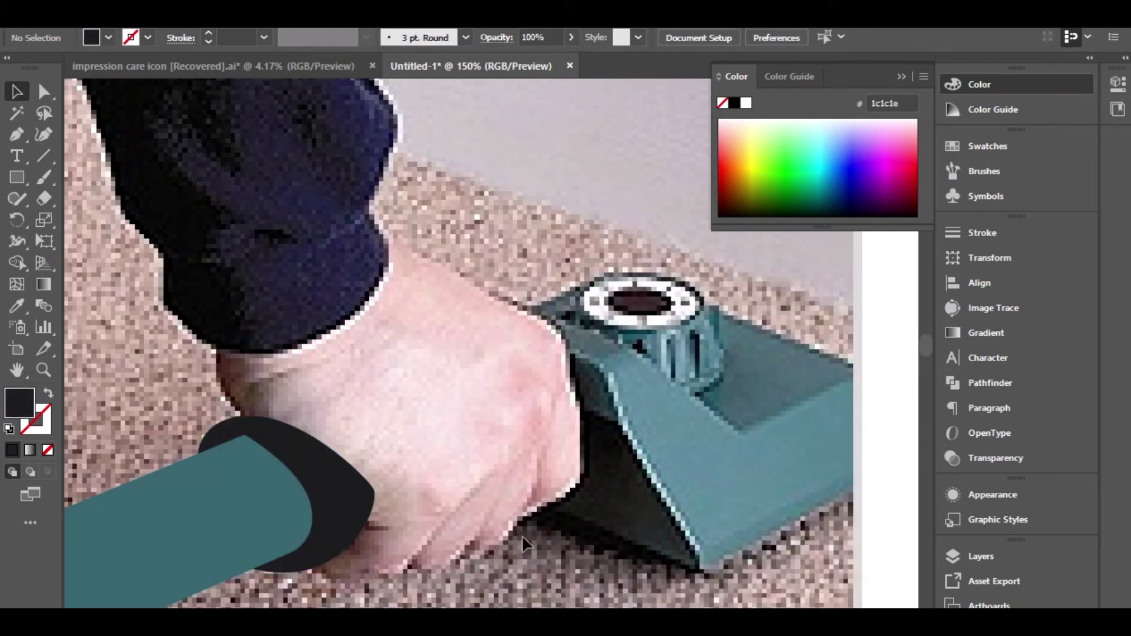
# Step: Send the near-black collar shape backward behind the photo and deselect it
pyautogui.scroll(-1, 521, 535)
pyautogui.click(396, 508)
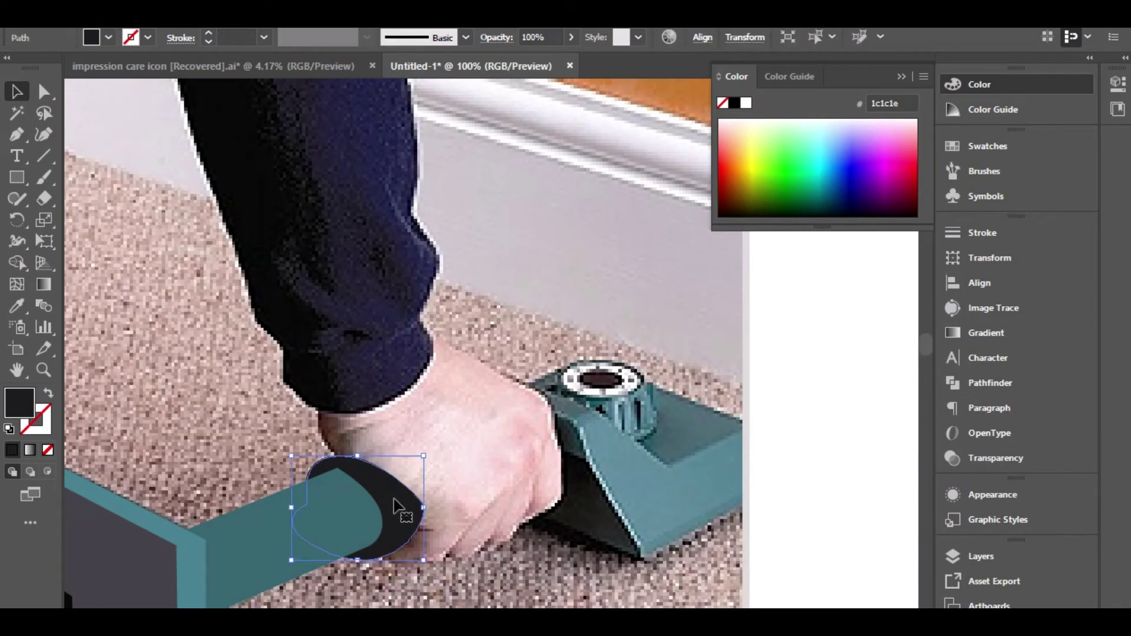
pyautogui.hotkey('ctrl', '[')
pyautogui.click(477, 539)
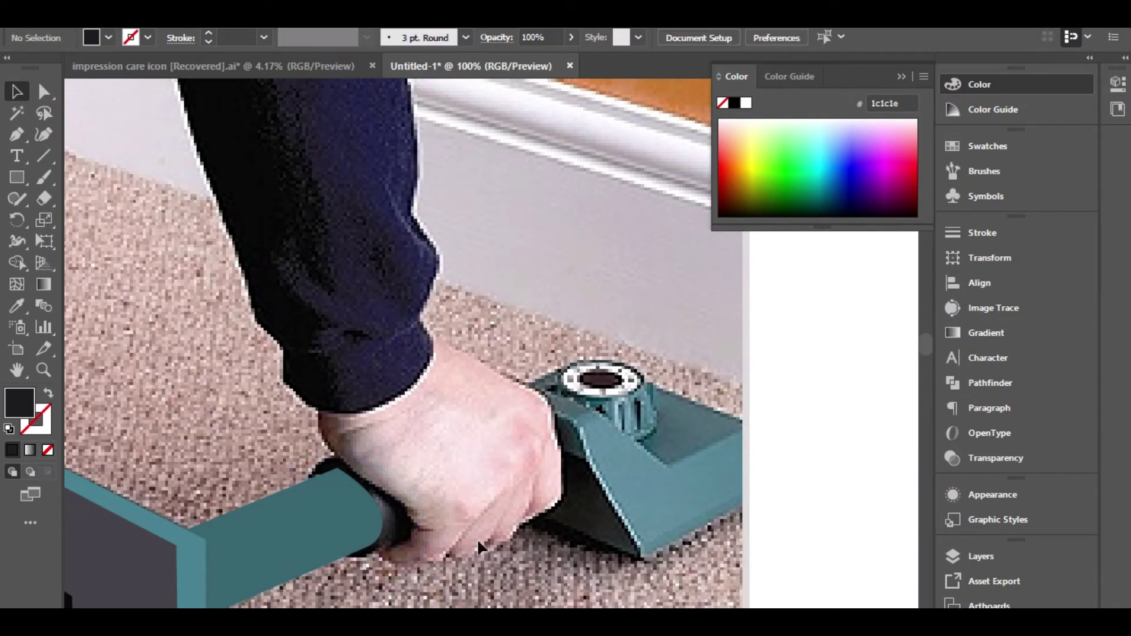
# Step: Start outlining the hand along the black collar's edge with the Pencil tool, using no fill and a 1 pt near-black stroke
pyautogui.scroll(1, 433, 553)
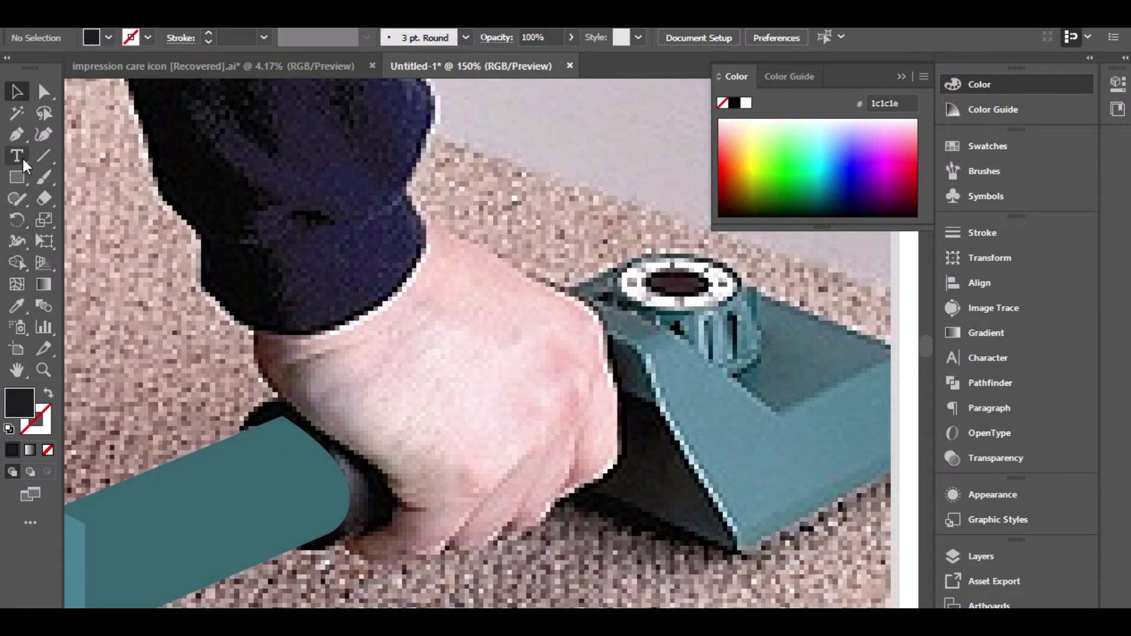
pyautogui.click(17, 200)
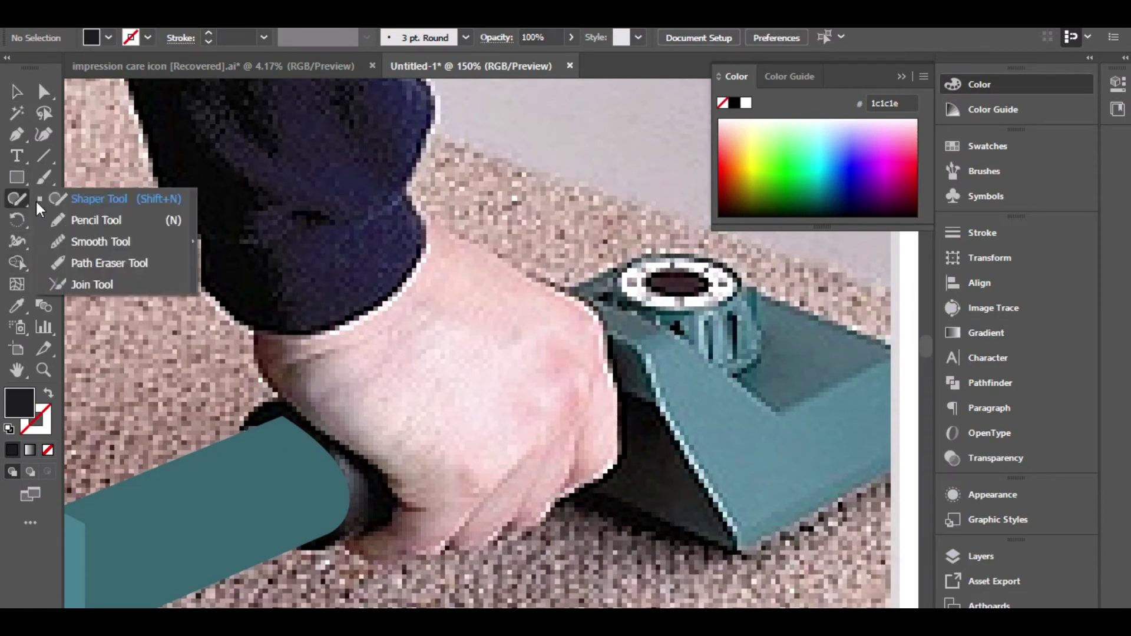
pyautogui.click(77, 222)
pyautogui.moveTo(385, 495); pyautogui.dragTo(368, 407)
pyautogui.scroll(3, 368, 406)
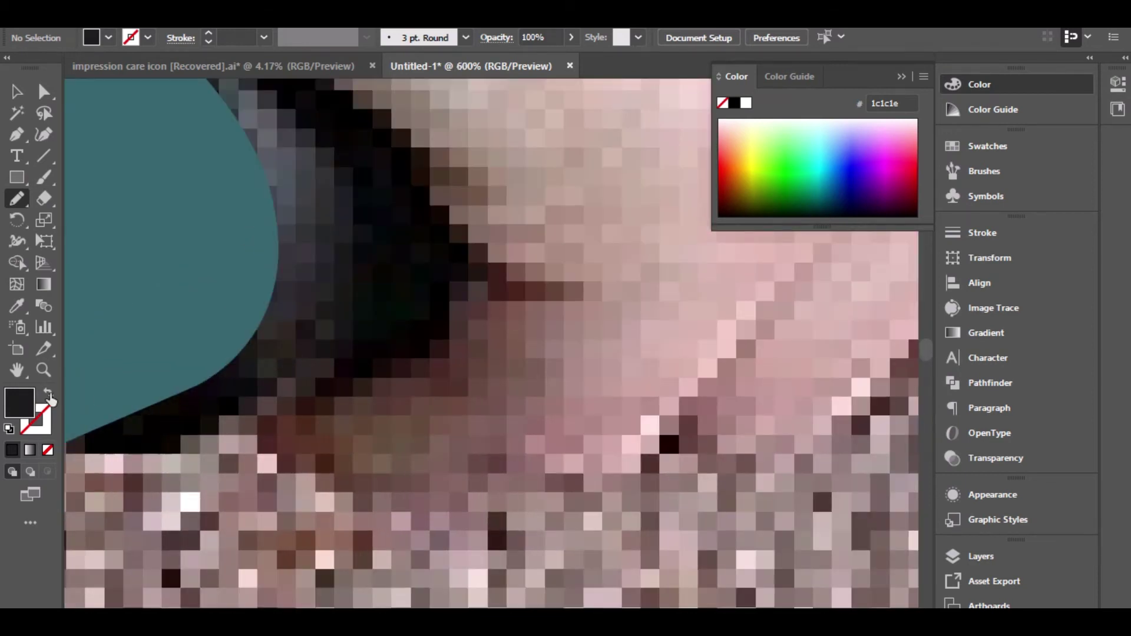
pyautogui.click(50, 395)
pyautogui.moveTo(263, 421)
pyautogui.mouseDown()
pyautogui.moveTo(342, 421)
pyautogui.moveTo(390, 404)
pyautogui.moveTo(459, 353)
pyautogui.moveTo(487, 293)
pyautogui.moveTo(450, 227)
pyautogui.moveTo(349, 99)
pyautogui.mouseUp()
pyautogui.moveTo(472, 146); pyautogui.dragTo(530, 492)
pyautogui.moveTo(383, 416)
pyautogui.mouseDown()
pyautogui.moveTo(132, 253)
pyautogui.moveTo(488, 438)
pyautogui.moveTo(492, 463)
pyautogui.moveTo(439, 428)
pyautogui.moveTo(374, 338)
pyautogui.moveTo(360, 301)
pyautogui.moveTo(356, 139)
pyautogui.mouseUp()
# Step: Continue the pencil outline around the wrist, across the inside of the sleeve cuff and over the back of the hand to the knuckles
pyautogui.hotkey('ctrl', '-')
pyautogui.hotkey('ctrl', '-')
pyautogui.hotkey('ctrl', '-')
pyautogui.moveTo(480, 261); pyautogui.dragTo(222, 478)
pyautogui.moveTo(185, 430)
pyautogui.mouseDown()
pyautogui.moveTo(327, 361)
pyautogui.moveTo(352, 342)
pyautogui.moveTo(375, 282)
pyautogui.mouseUp()
pyautogui.hotkey('ctrl', '+')
pyautogui.hotkey('ctrl', '+')
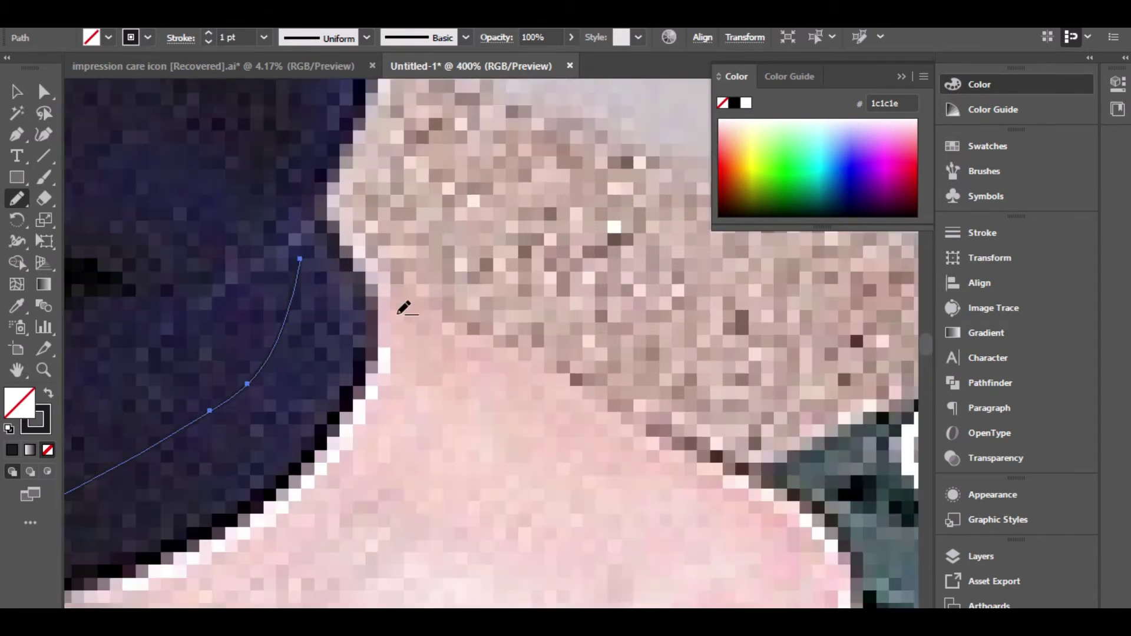
pyautogui.scroll(-2, 328, 285)
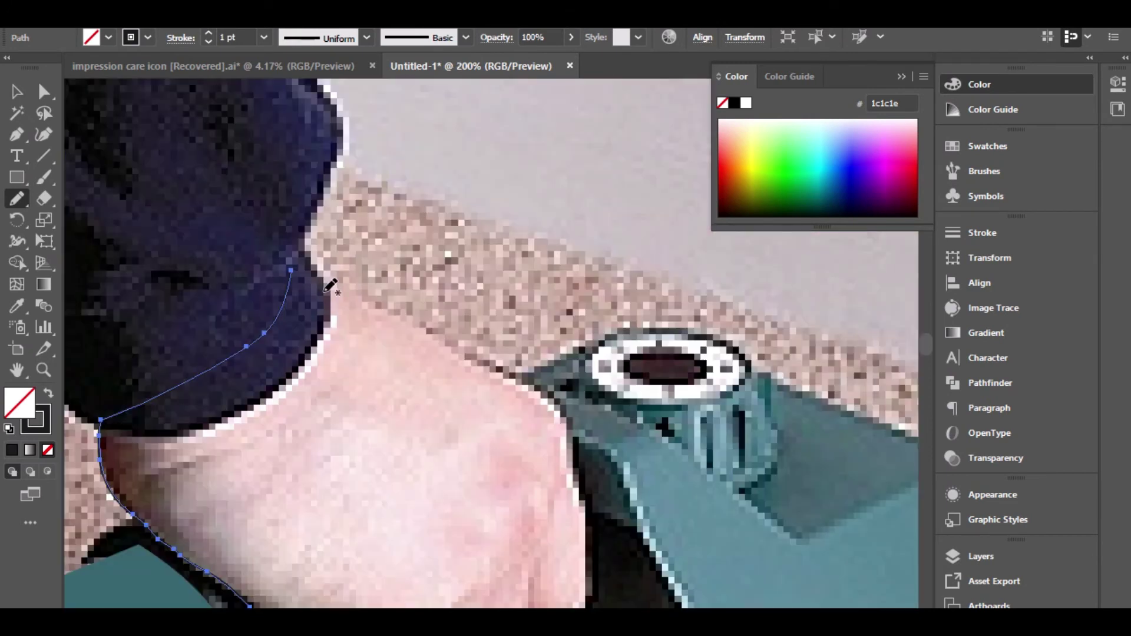
pyautogui.moveTo(293, 270)
pyautogui.mouseDown()
pyautogui.moveTo(552, 406)
pyautogui.moveTo(584, 517)
pyautogui.moveTo(585, 577)
pyautogui.moveTo(424, 352)
pyautogui.mouseUp()
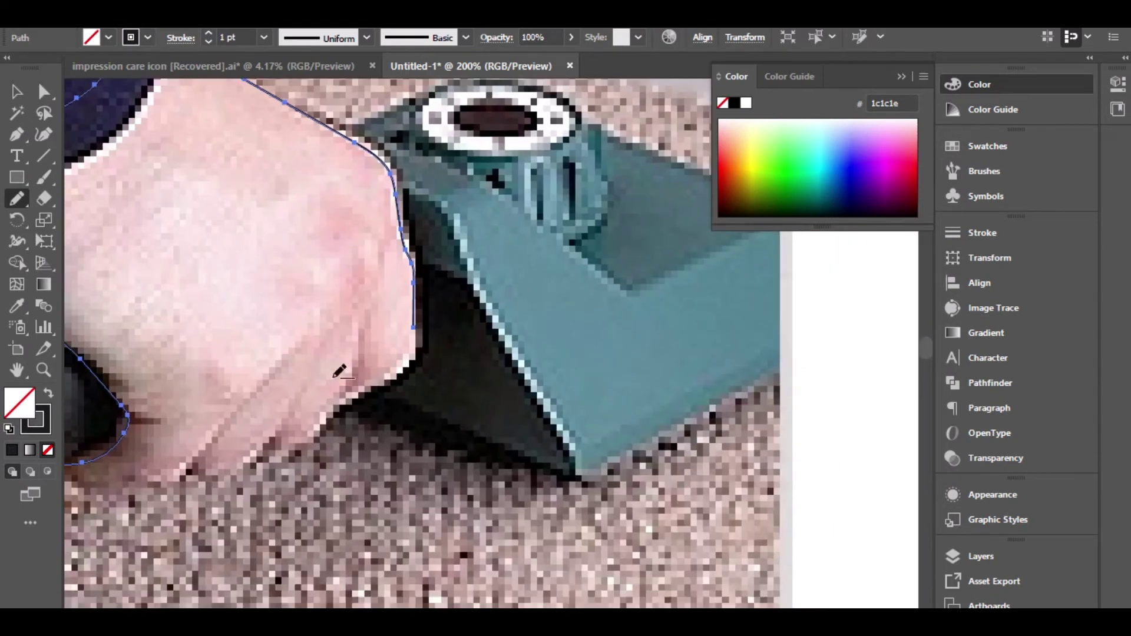
pyautogui.scroll(2, 339, 371)
pyautogui.moveTo(494, 281)
pyautogui.mouseDown()
pyautogui.moveTo(451, 367)
pyautogui.moveTo(343, 439)
pyautogui.moveTo(285, 503)
pyautogui.moveTo(247, 521)
pyautogui.moveTo(221, 517)
pyautogui.moveTo(230, 487)
pyautogui.mouseUp()
pyautogui.scroll(-1, 231, 490)
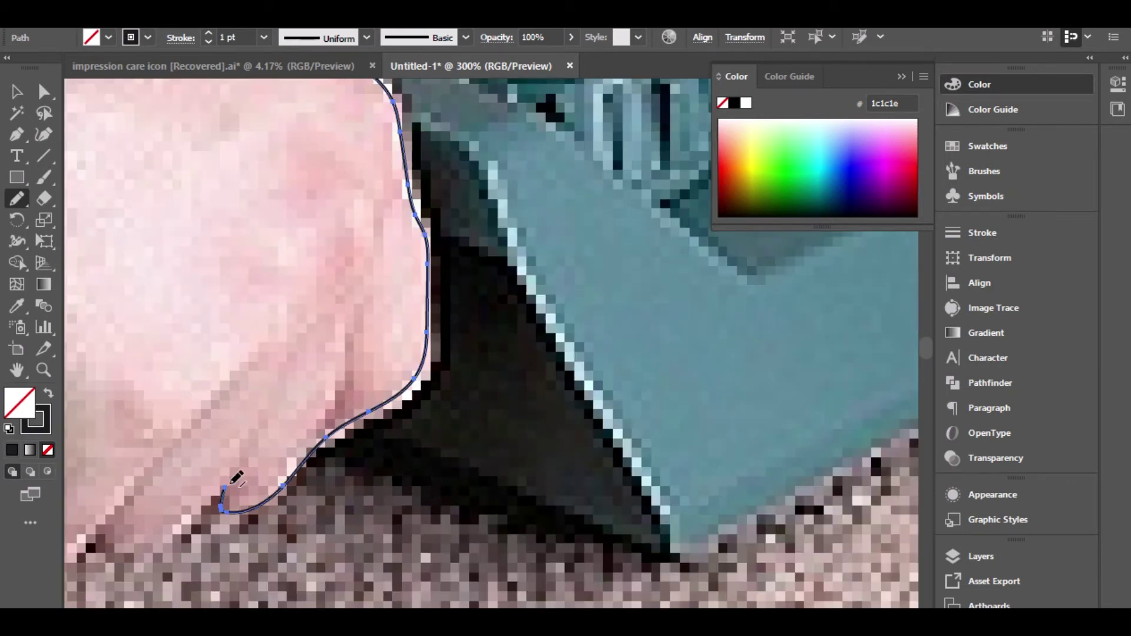
pyautogui.hotkey('ctrl', 'z')
# Step: Try to trace the finger edges with the Pencil tool, with notches between the fingers, and close the hand outline at the collar
pyautogui.scroll(1, 414, 358)
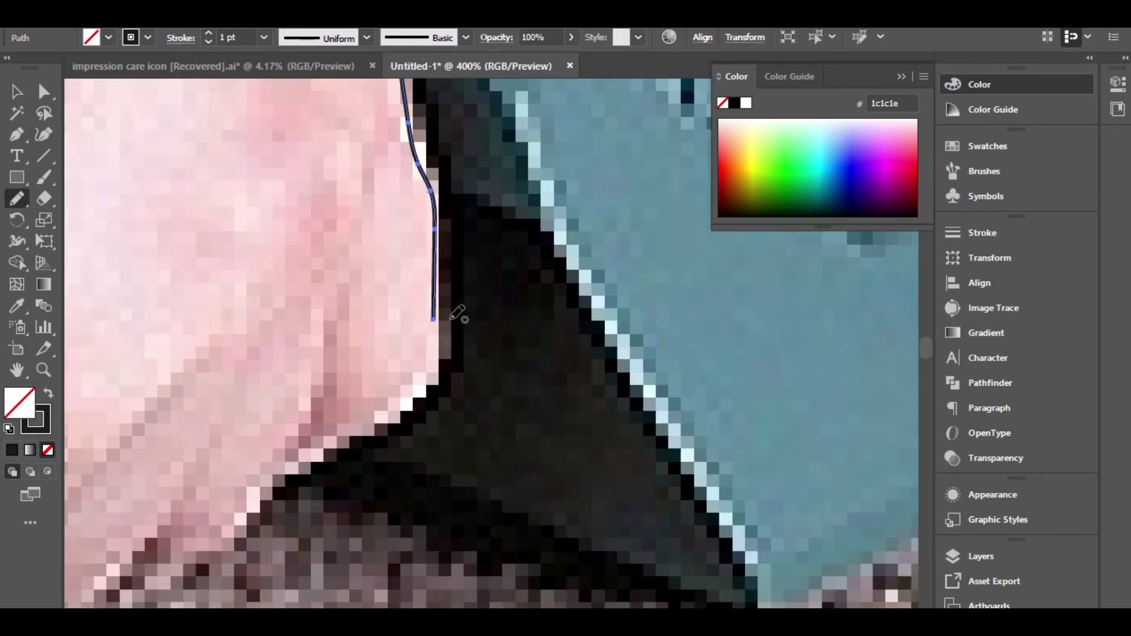
pyautogui.moveTo(433, 320)
pyautogui.mouseDown()
pyautogui.moveTo(426, 356)
pyautogui.moveTo(384, 412)
pyautogui.moveTo(302, 450)
pyautogui.moveTo(317, 408)
pyautogui.moveTo(207, 531)
pyautogui.moveTo(392, 398)
pyautogui.moveTo(331, 428)
pyautogui.mouseUp()
pyautogui.scroll(-1, 209, 526)
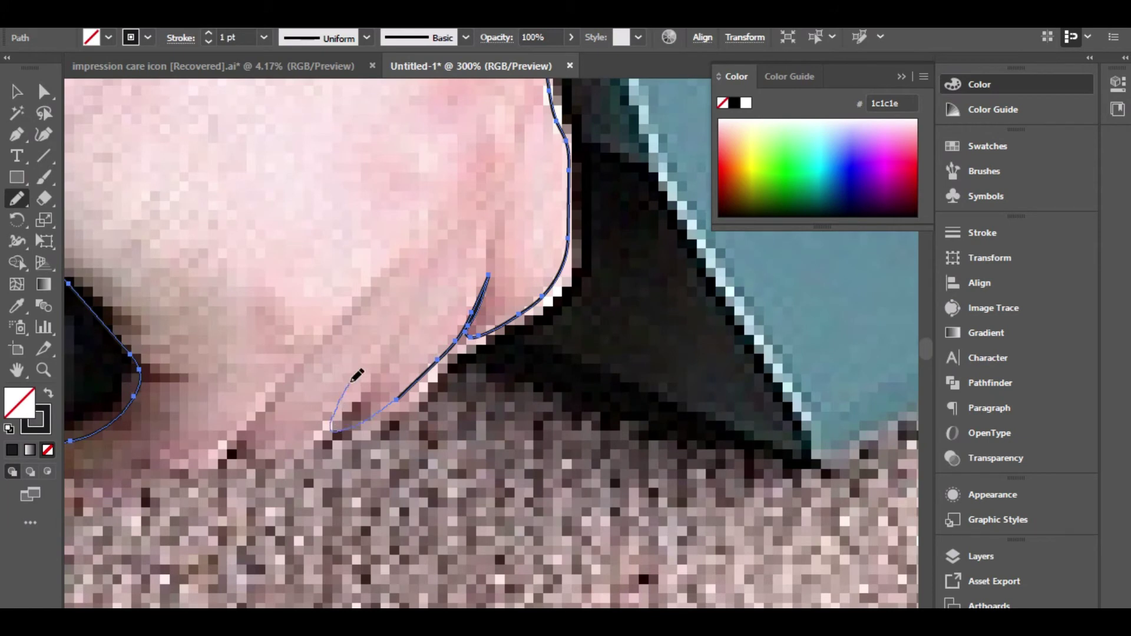
pyautogui.moveTo(333, 386)
pyautogui.mouseDown()
pyautogui.moveTo(259, 441)
pyautogui.moveTo(236, 433)
pyautogui.moveTo(277, 377)
pyautogui.mouseUp()
pyautogui.moveTo(307, 333); pyautogui.dragTo(308, 332)
pyautogui.hotkey('ctrl', '-')
pyautogui.scroll(2, 474, 370)
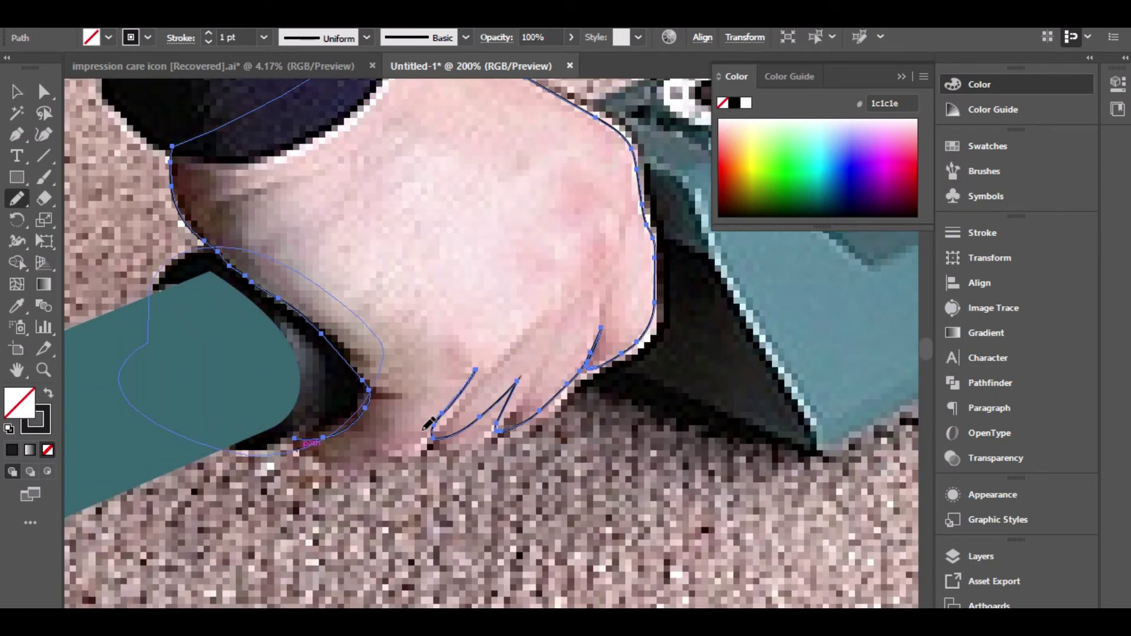
pyautogui.moveTo(368, 457)
pyautogui.mouseDown()
pyautogui.moveTo(295, 445)
pyautogui.moveTo(368, 385)
pyautogui.mouseUp()
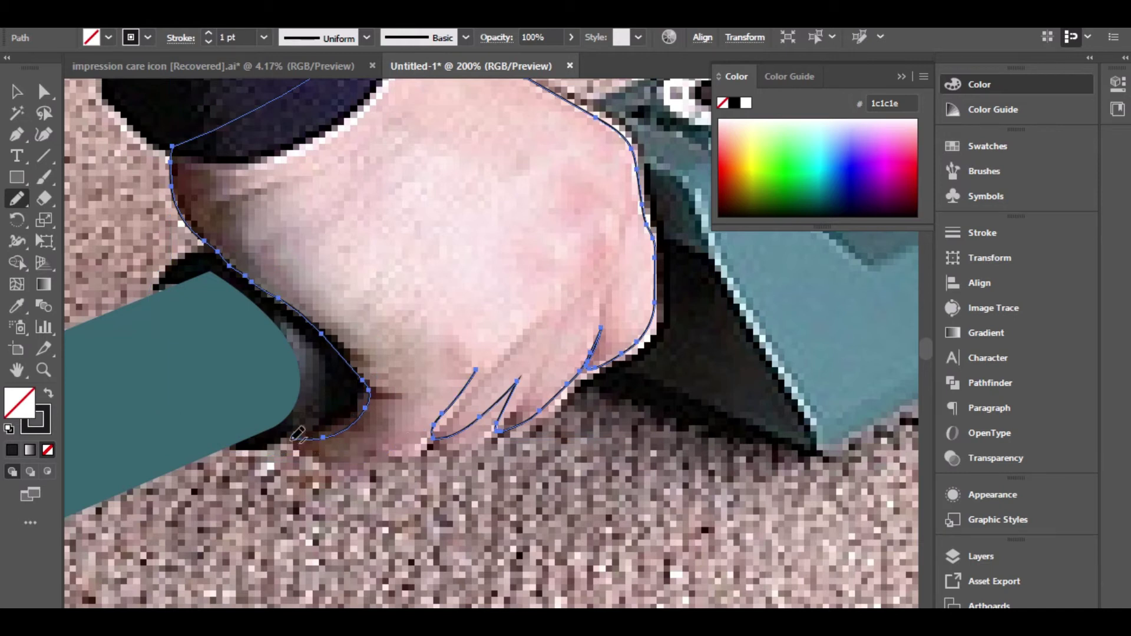
pyautogui.moveTo(295, 437)
pyautogui.mouseDown()
pyautogui.moveTo(315, 454)
pyautogui.moveTo(373, 451)
pyautogui.mouseUp()
pyautogui.moveTo(477, 370); pyautogui.dragTo(476, 370)
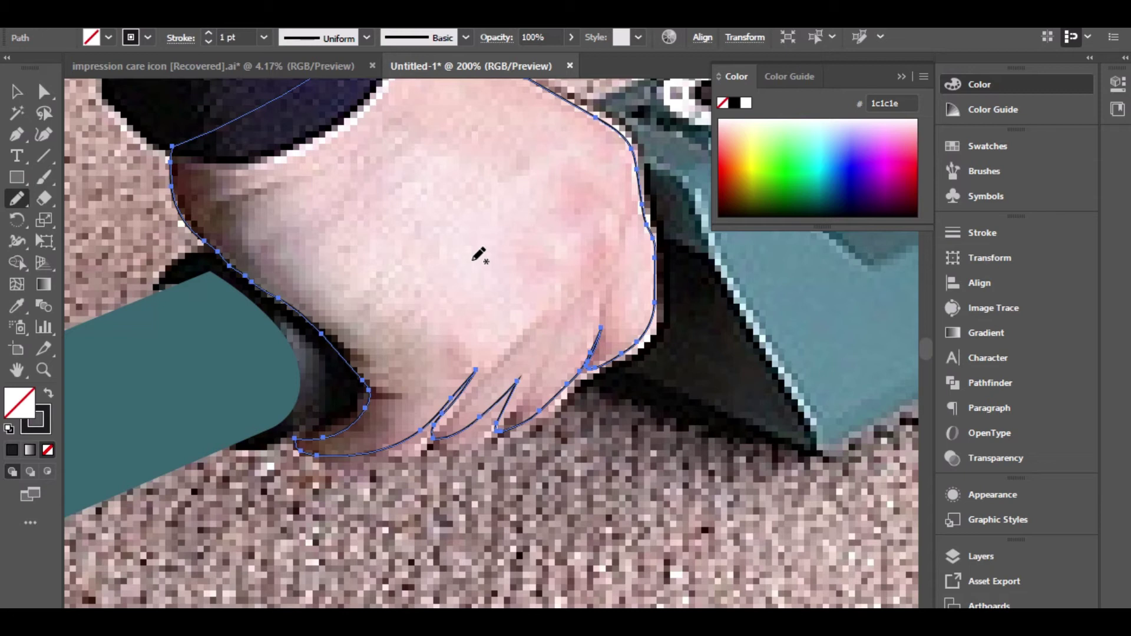
# Step: Try to retouch the notch below the outer knuckle, then undo the finger outline back to that knuckle
pyautogui.moveTo(472, 258); pyautogui.dragTo(353, 274)
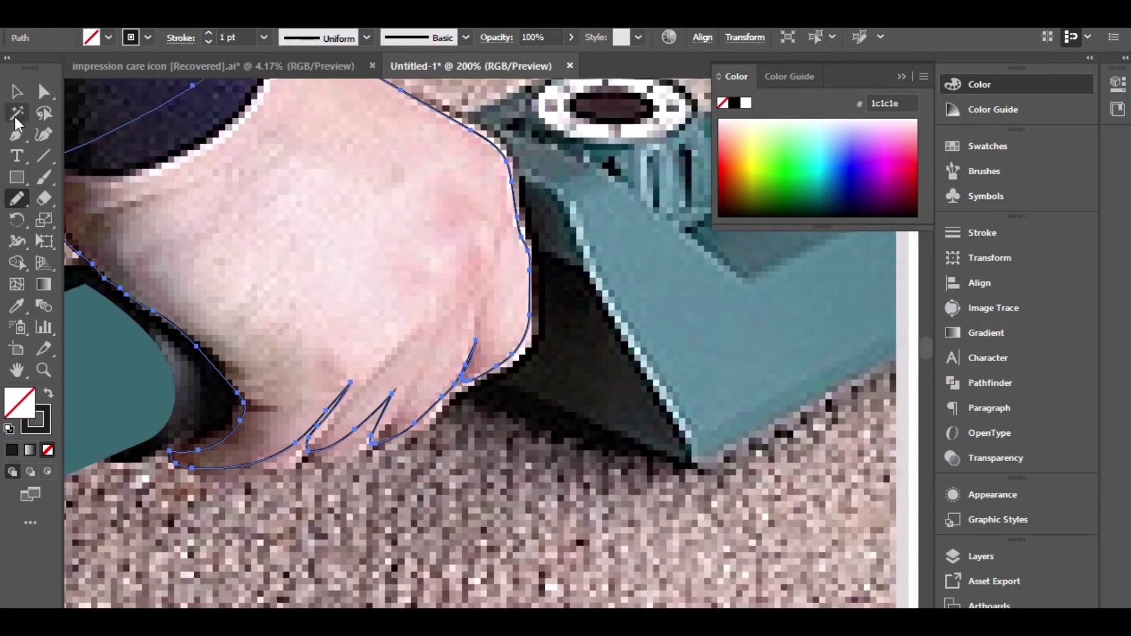
pyautogui.click(16, 91)
pyautogui.click(581, 535)
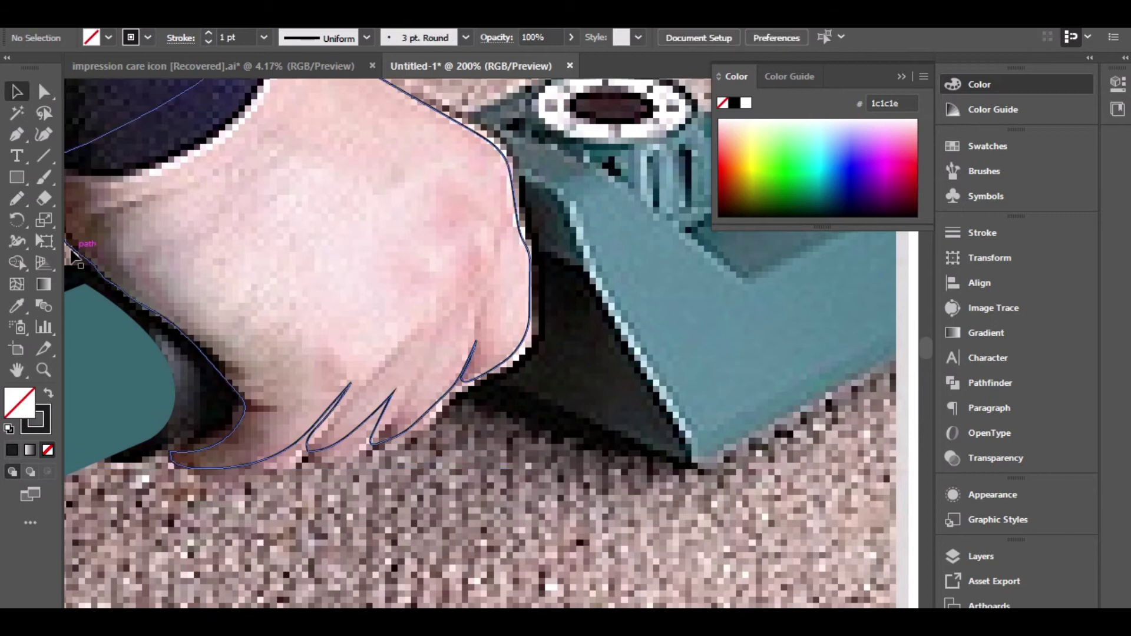
pyautogui.click(17, 198)
pyautogui.scroll(1, 393, 412)
pyautogui.scroll(1, 384, 412)
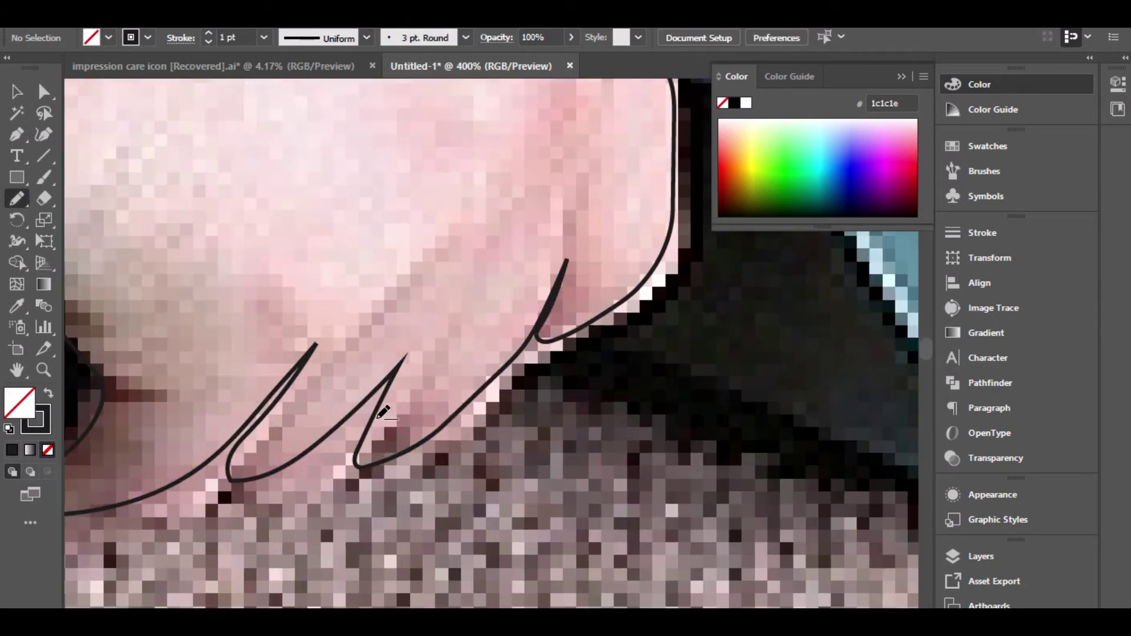
pyautogui.moveTo(432, 397); pyautogui.dragTo(405, 472)
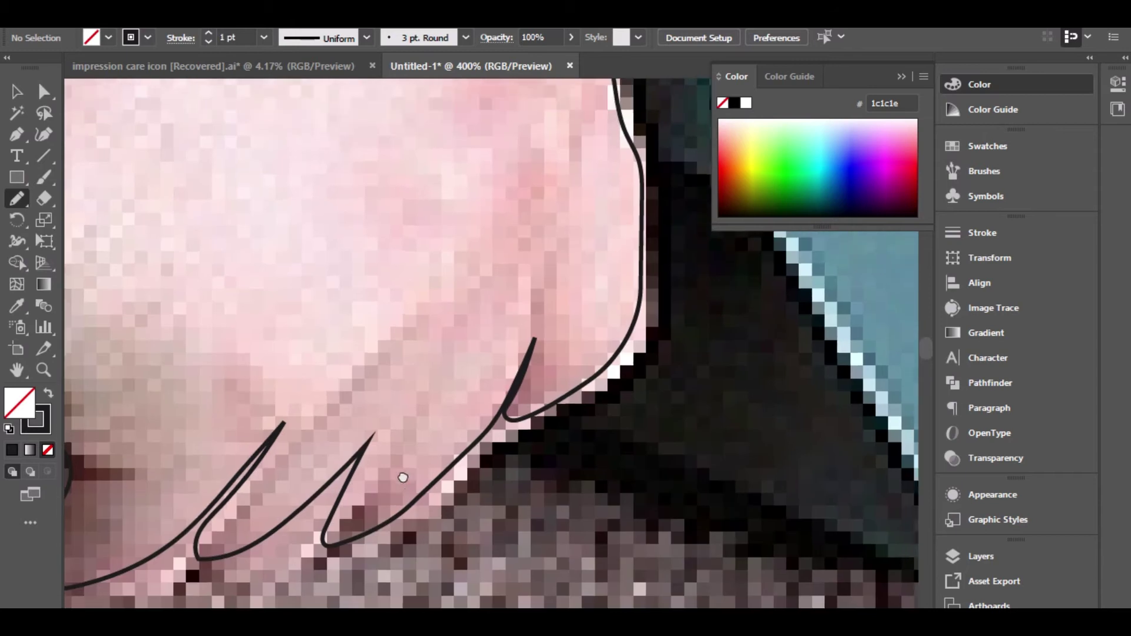
pyautogui.scroll(-1, 405, 462)
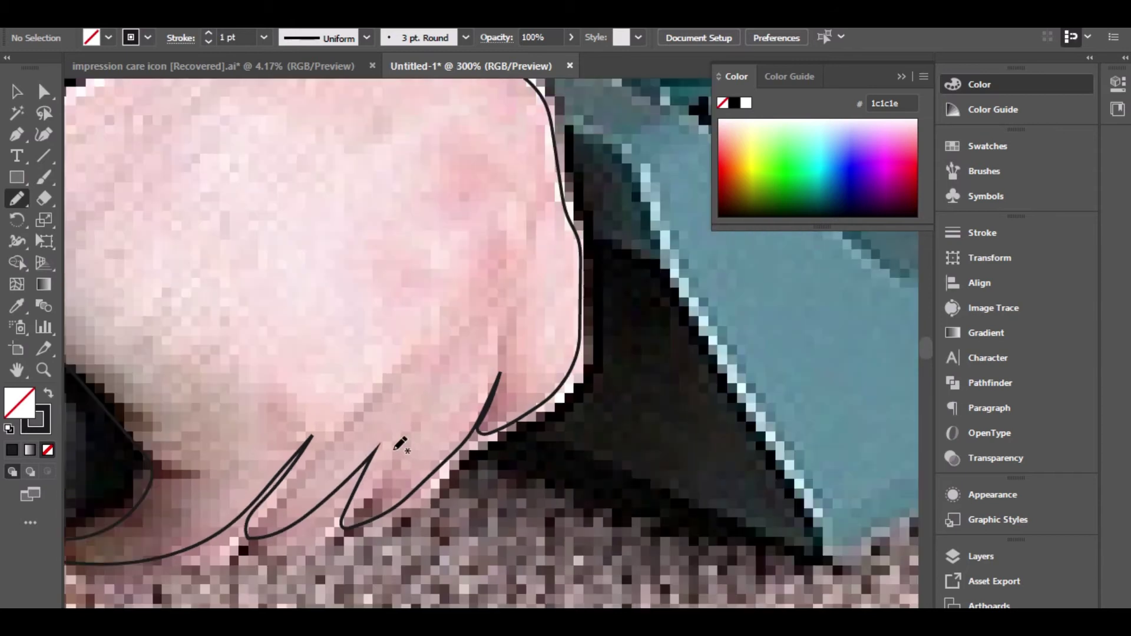
pyautogui.scroll(-2, 401, 443)
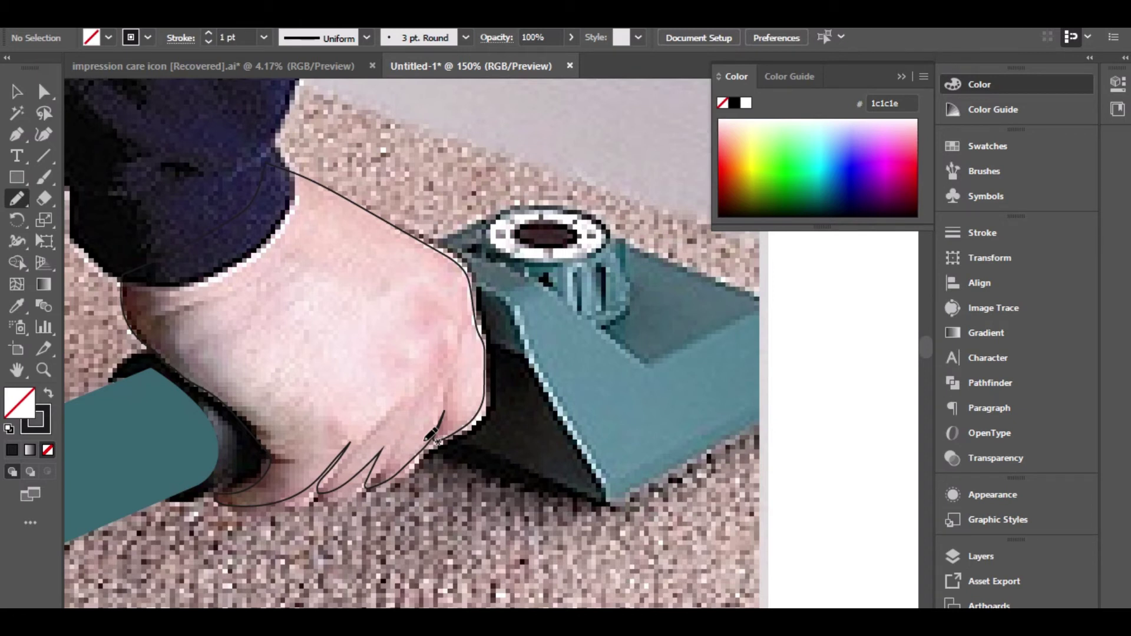
pyautogui.moveTo(425, 439); pyautogui.dragTo(424, 443)
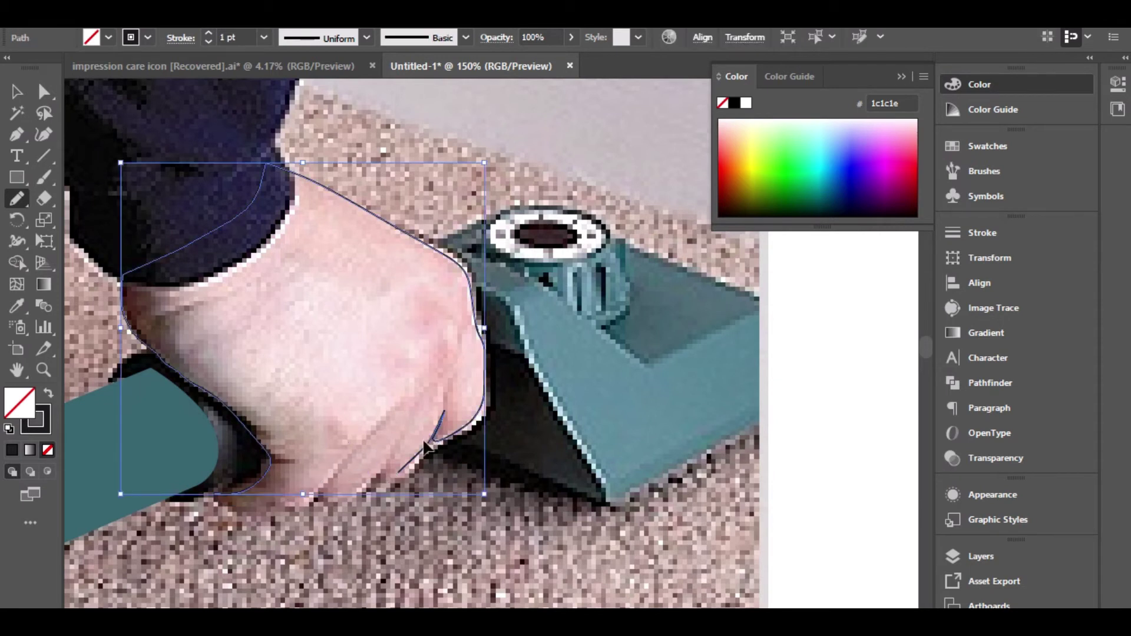
pyautogui.hotkey('ctrl', 'z')
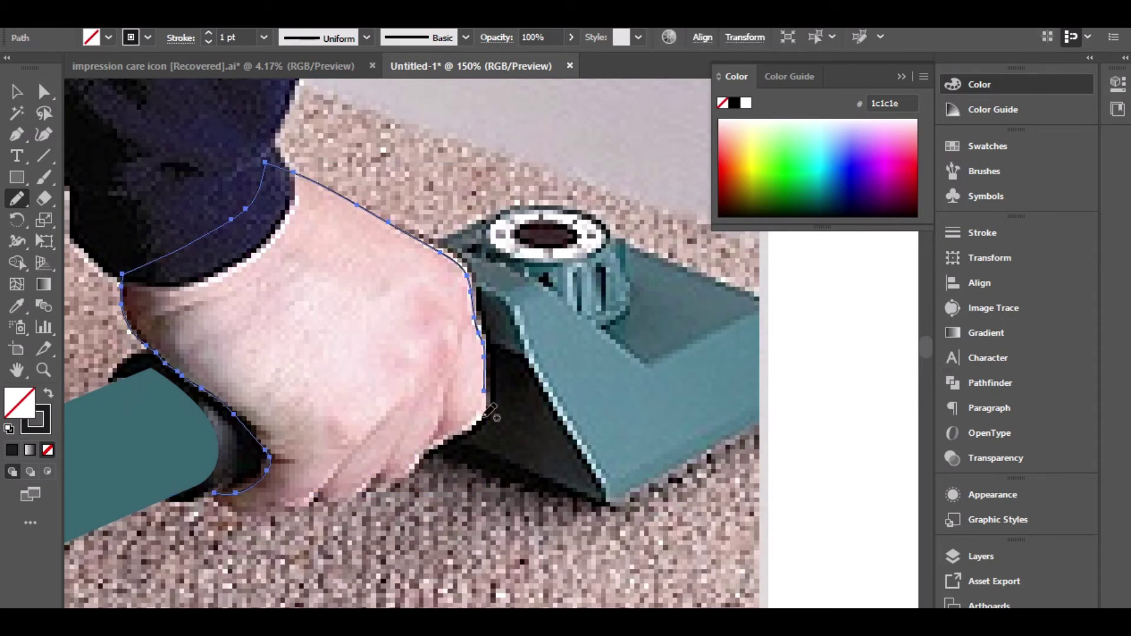
# Step: Continue the hand outline from the outer knuckle along the fingertips with the Pencil tool, tracing narrow notches between the first fingers
pyautogui.scroll(1, 481, 419)
pyautogui.scroll(2, 498, 408)
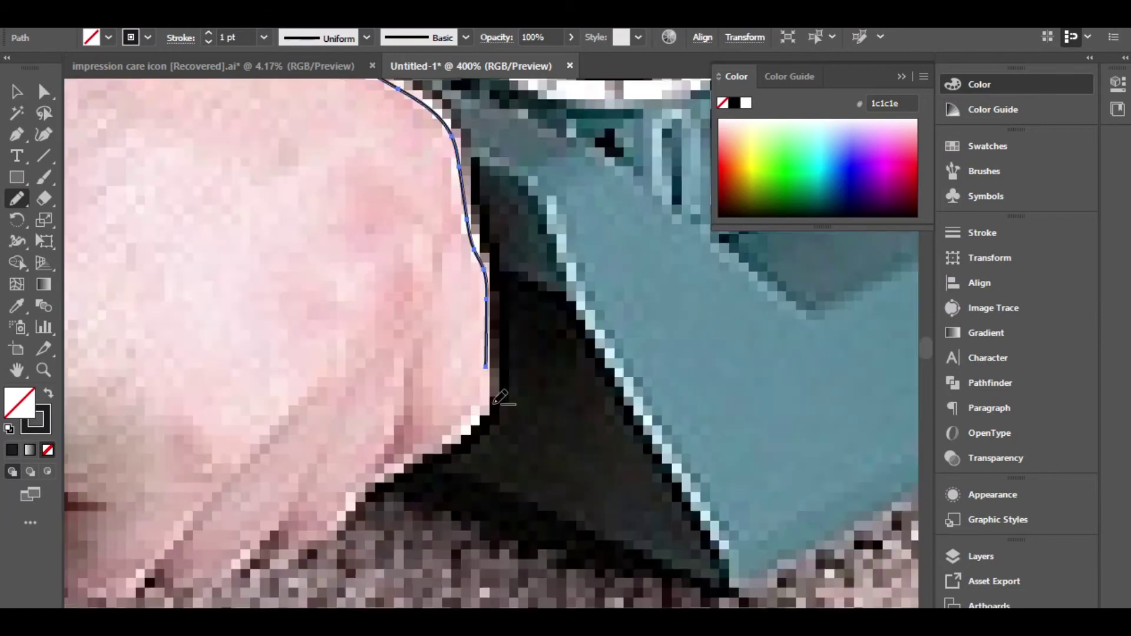
pyautogui.moveTo(483, 355)
pyautogui.mouseDown()
pyautogui.moveTo(467, 420)
pyautogui.moveTo(416, 460)
pyautogui.moveTo(379, 482)
pyautogui.moveTo(378, 394)
pyautogui.moveTo(364, 440)
pyautogui.mouseUp()
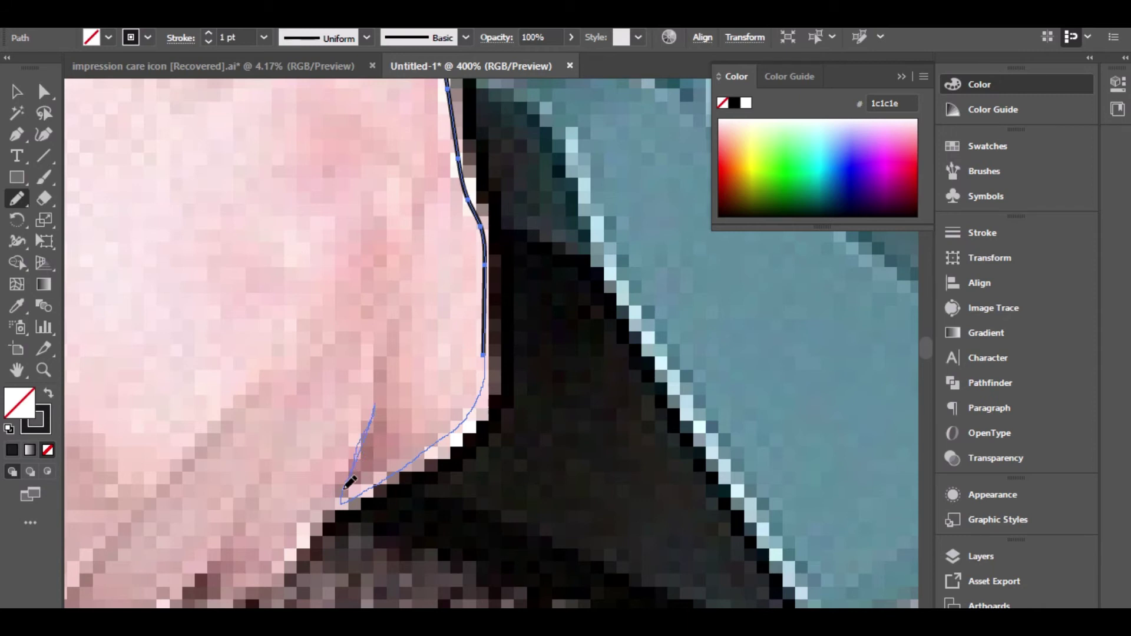
pyautogui.moveTo(275, 567); pyautogui.dragTo(275, 567)
pyautogui.moveTo(275, 567); pyautogui.dragTo(522, 376)
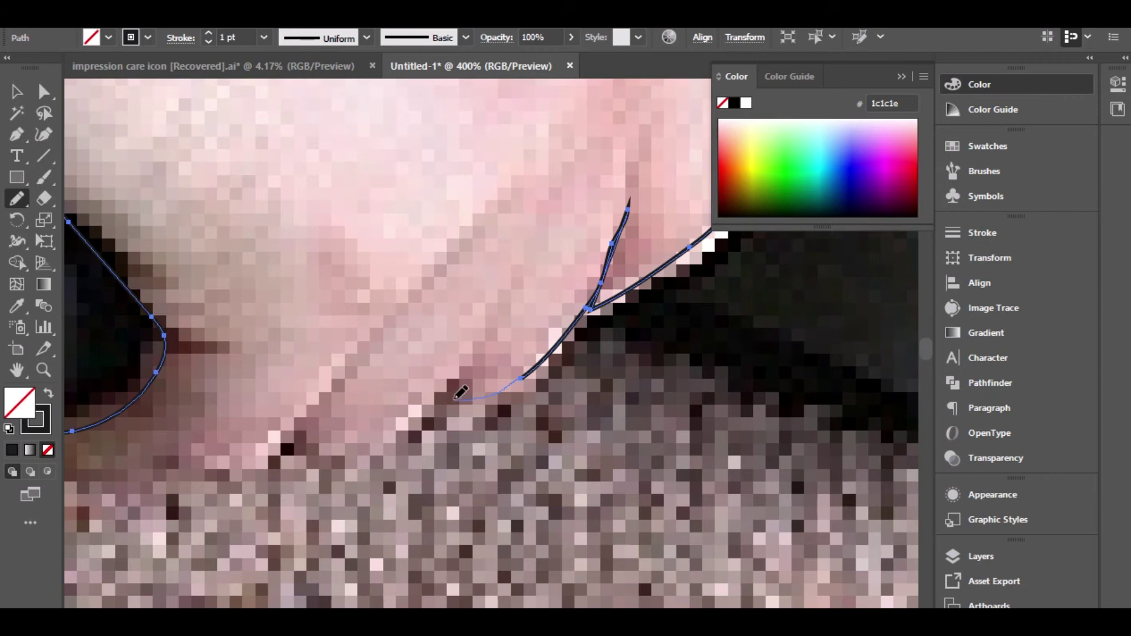
pyautogui.moveTo(477, 344); pyautogui.dragTo(437, 403)
# Step: Trace the next fingertip and the lowest finger's underside from the collar, closing the hand outline at the last notch
pyautogui.moveTo(321, 449); pyautogui.dragTo(312, 419)
pyautogui.moveTo(250, 461)
pyautogui.mouseDown()
pyautogui.moveTo(366, 474)
pyautogui.moveTo(589, 451)
pyautogui.mouseUp()
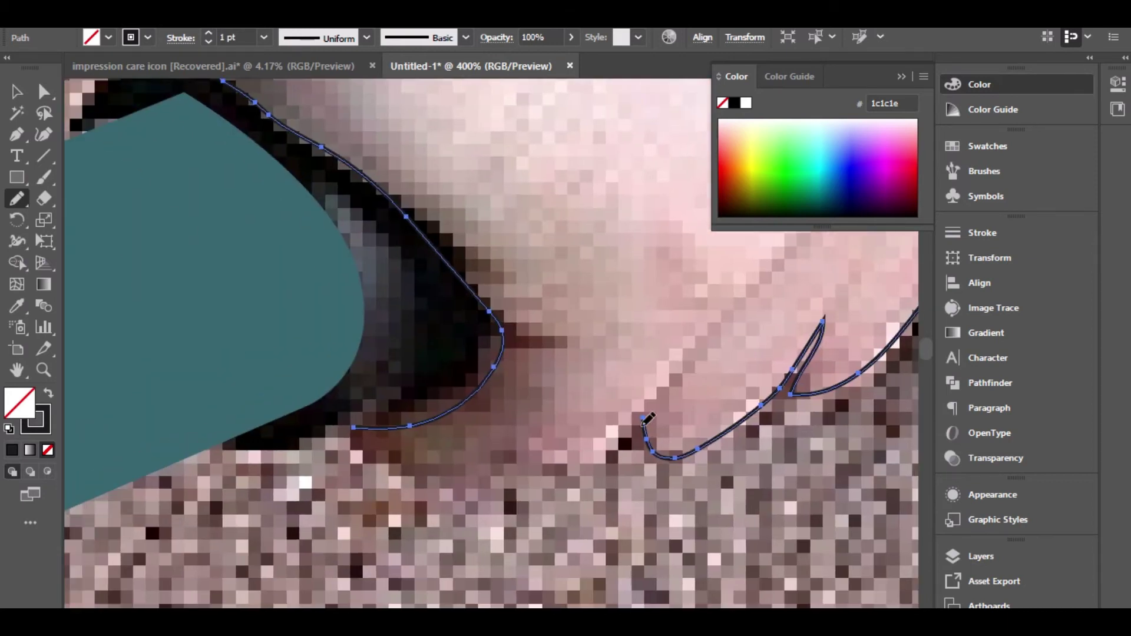
pyautogui.moveTo(354, 428)
pyautogui.mouseDown()
pyautogui.moveTo(413, 481)
pyautogui.moveTo(463, 483)
pyautogui.mouseUp()
pyautogui.moveTo(642, 400); pyautogui.dragTo(643, 419)
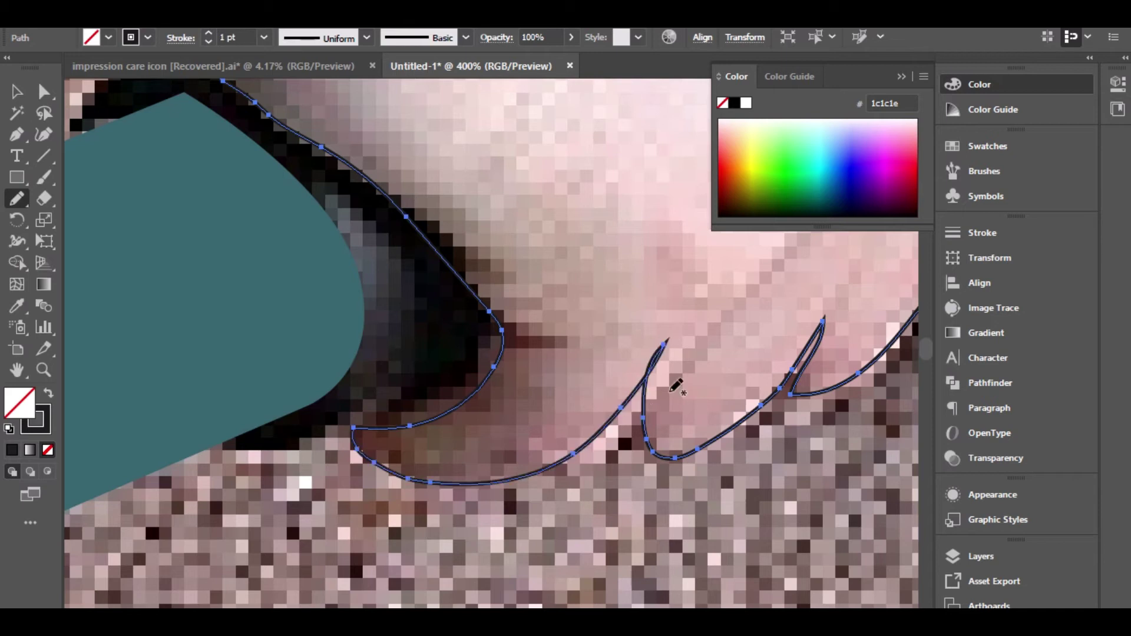
# Step: Draw two small closed pencil shapes on the hand, one above the lower fingers and one over the reddish knuckle
pyautogui.keyDown('alt'); pyautogui.scroll(-4, 591, 383); pyautogui.keyUp('alt')
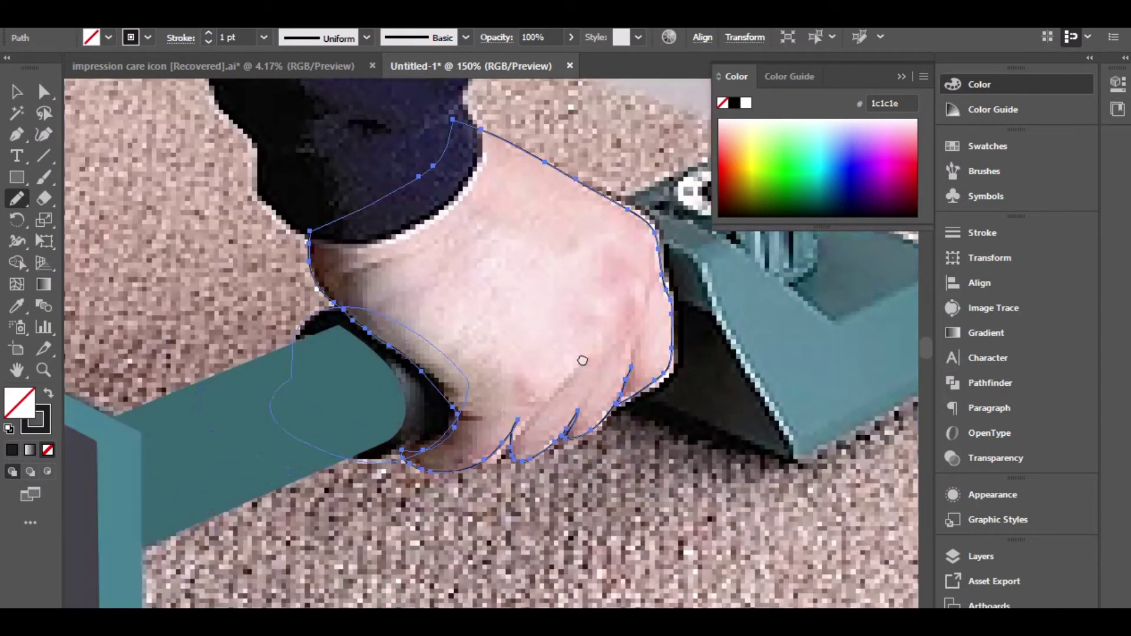
pyautogui.moveTo(582, 361); pyautogui.dragTo(450, 463)
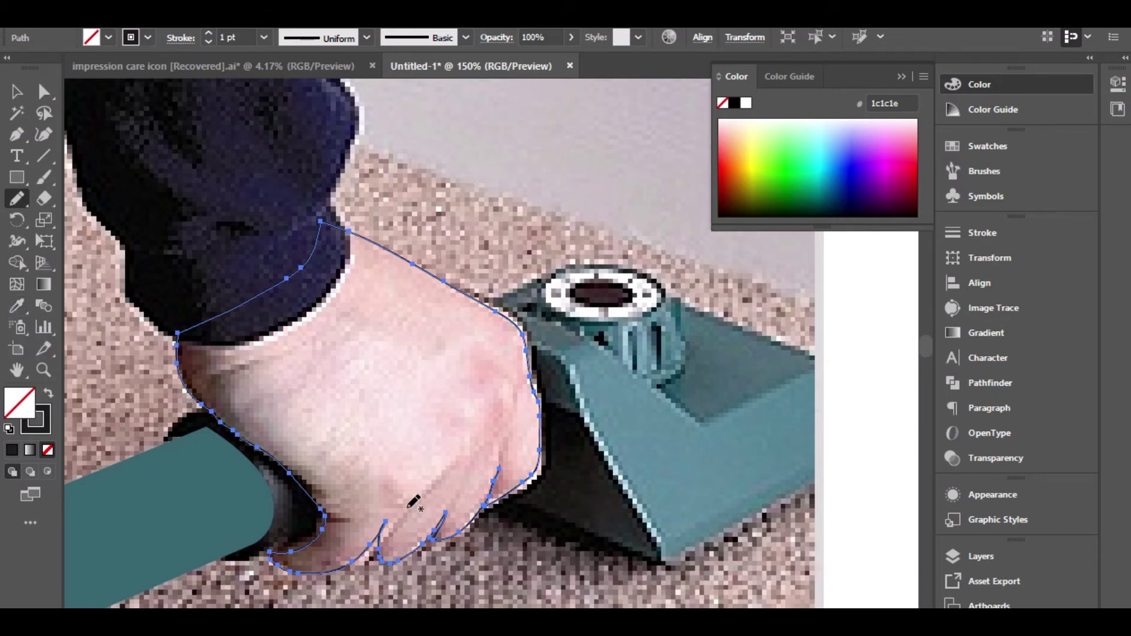
pyautogui.scroll(1, 414, 502)
pyautogui.scroll(1, 406, 509)
pyautogui.moveTo(356, 441)
pyautogui.mouseDown()
pyautogui.moveTo(356, 492)
pyautogui.moveTo(377, 508)
pyautogui.moveTo(393, 505)
pyautogui.moveTo(400, 483)
pyautogui.moveTo(357, 446)
pyautogui.mouseUp()
pyautogui.moveTo(529, 232)
pyautogui.mouseDown()
pyautogui.moveTo(548, 274)
pyautogui.moveTo(604, 253)
pyautogui.moveTo(575, 214)
pyautogui.moveTo(530, 234)
pyautogui.mouseUp()
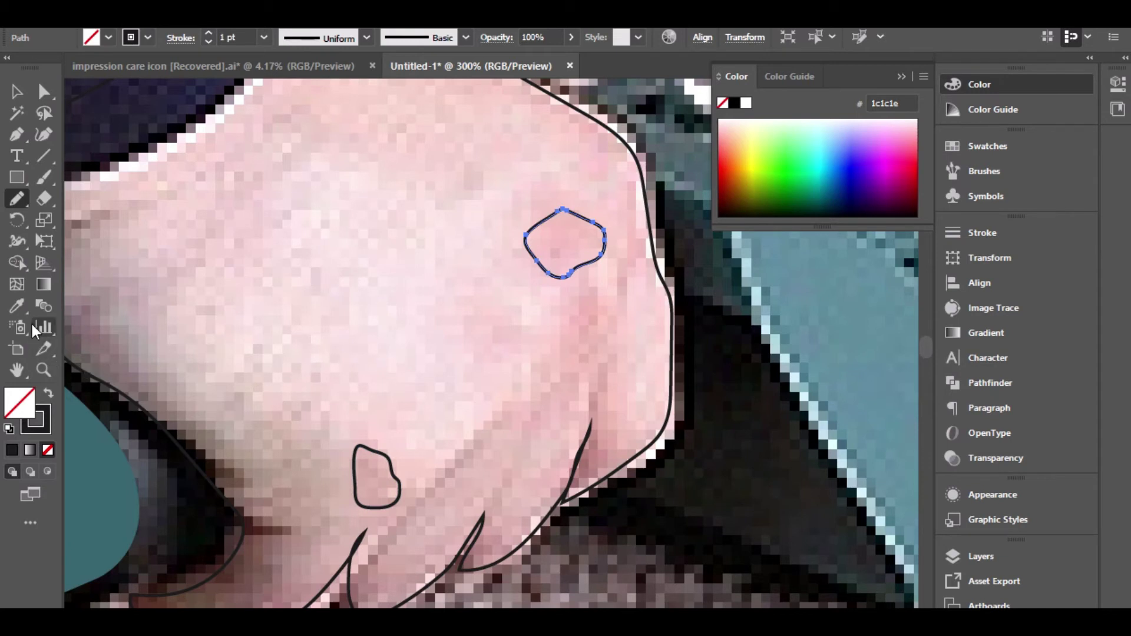
# Step: Fill the knuckle patch with pink efbcbb and the lower patch with d5aea7, sampled from the photo with the Eyedropper
pyautogui.click(17, 306)
pyautogui.click(567, 232)
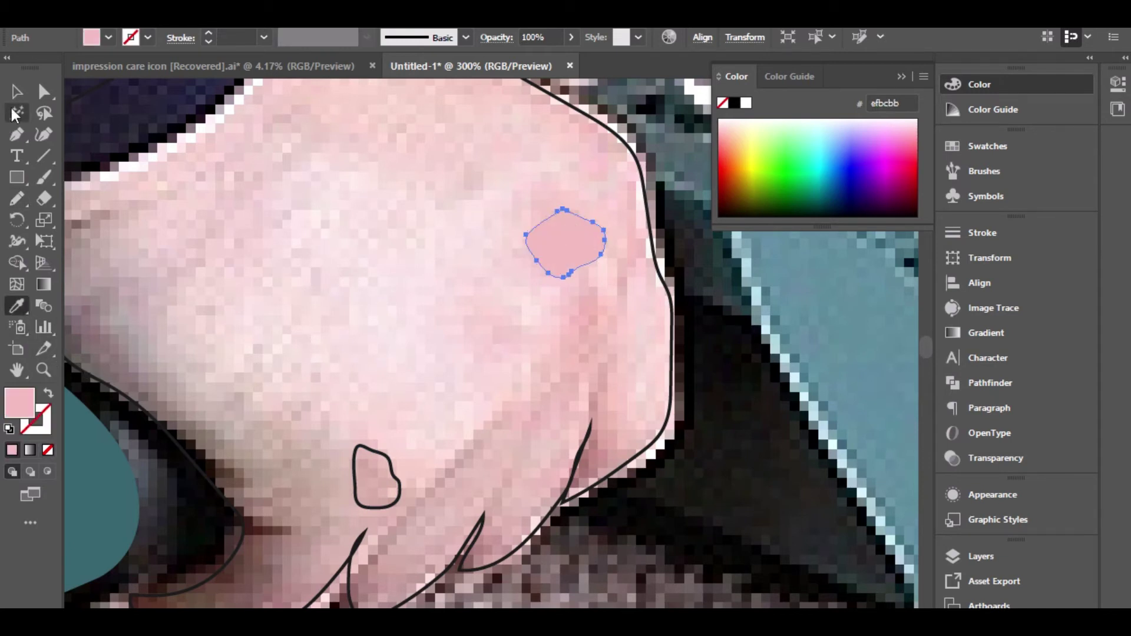
pyautogui.click(17, 91)
pyautogui.click(357, 485)
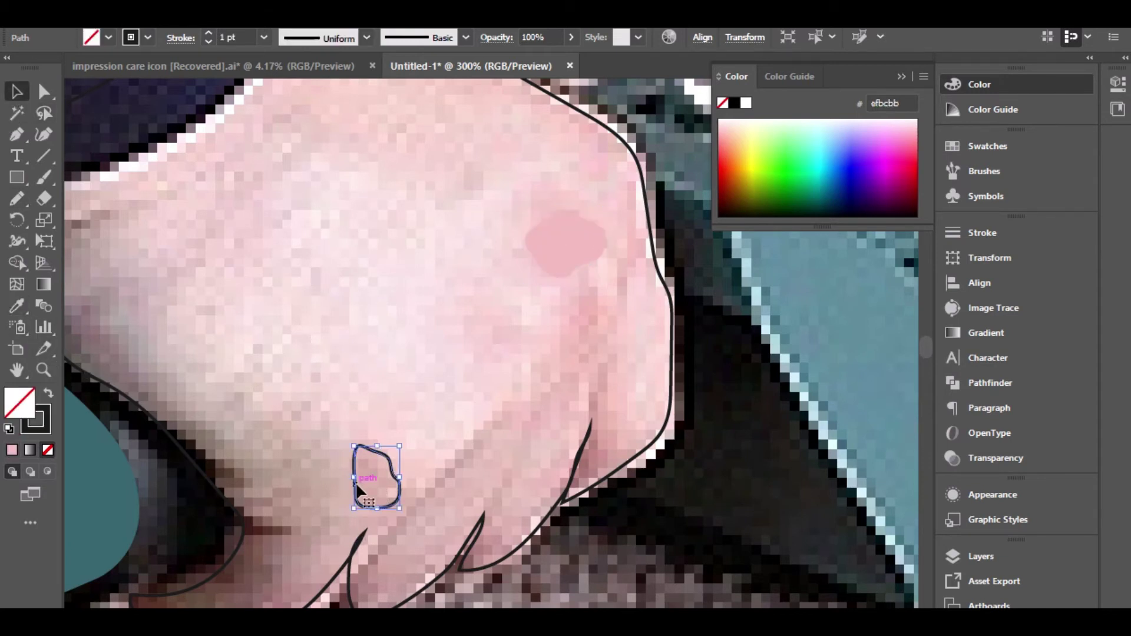
pyautogui.click(14, 307)
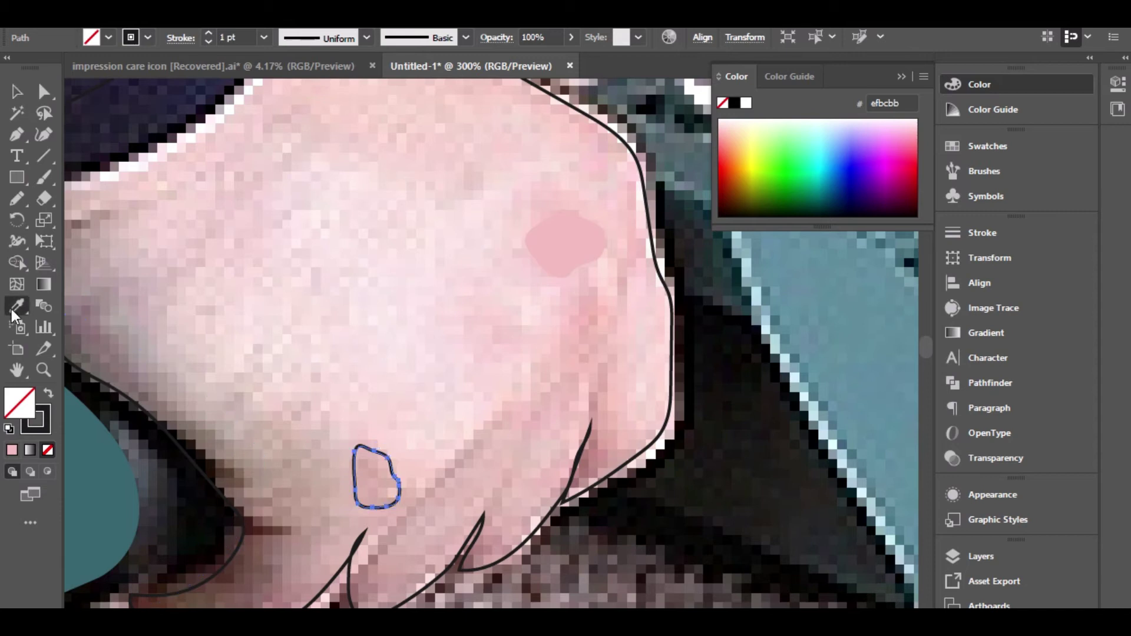
pyautogui.click(363, 473)
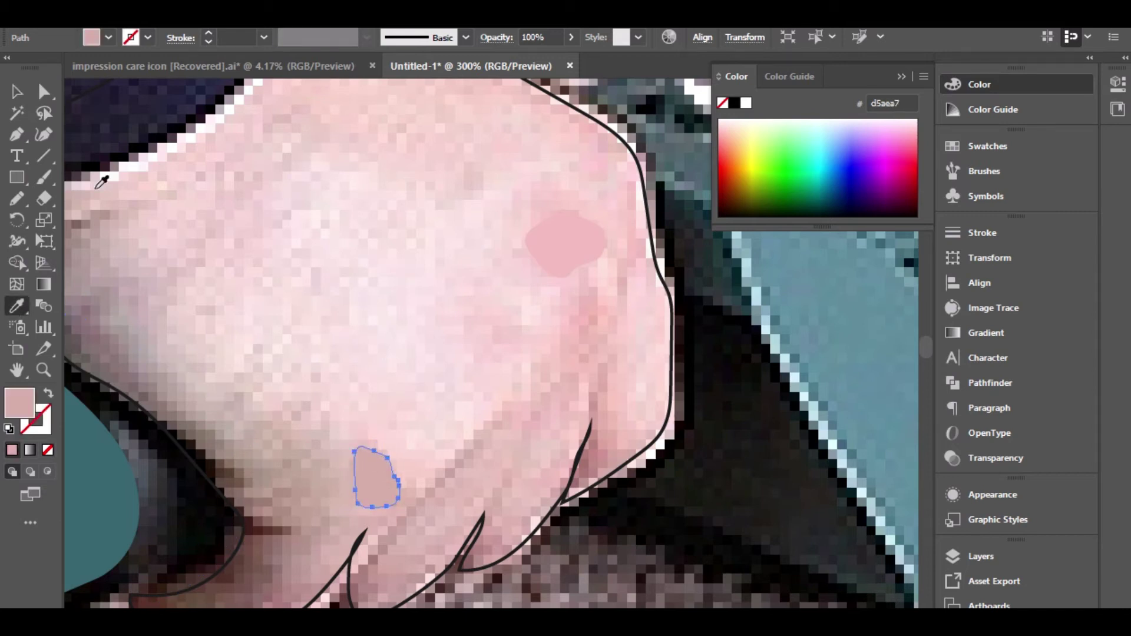
# Step: Fill the hand outline with the Eyedropper, sampling the photo's skin tone f0dbd6 and then the knuckle patch's pink efbcbb
pyautogui.click(16, 91)
pyautogui.click(548, 386)
pyautogui.click(574, 486)
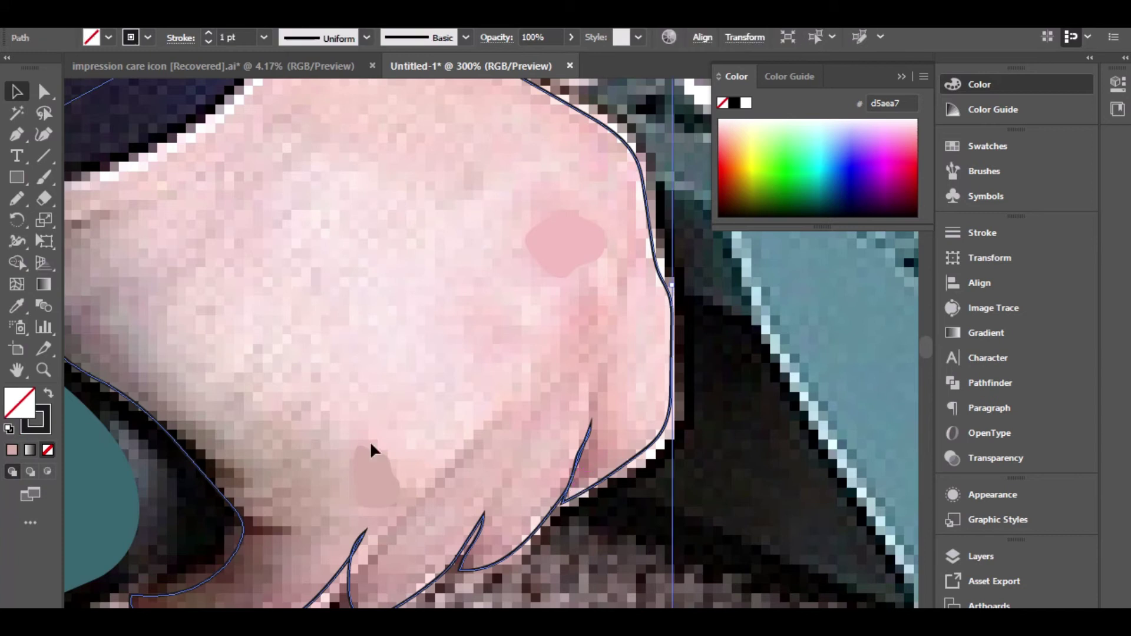
pyautogui.click(18, 306)
pyautogui.click(303, 302)
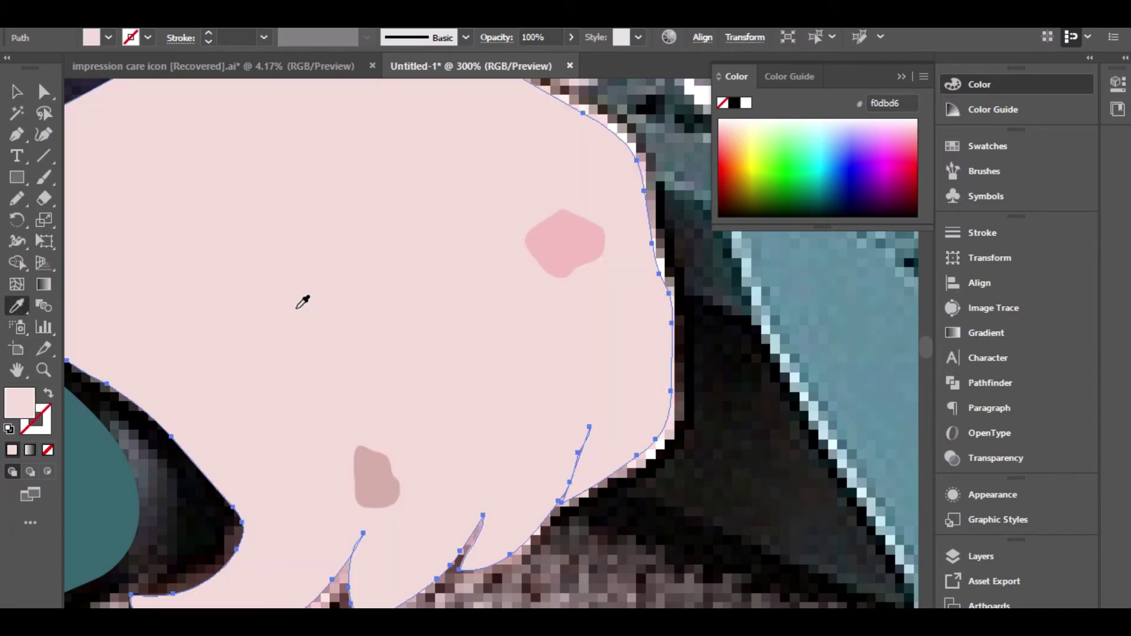
pyautogui.click(555, 239)
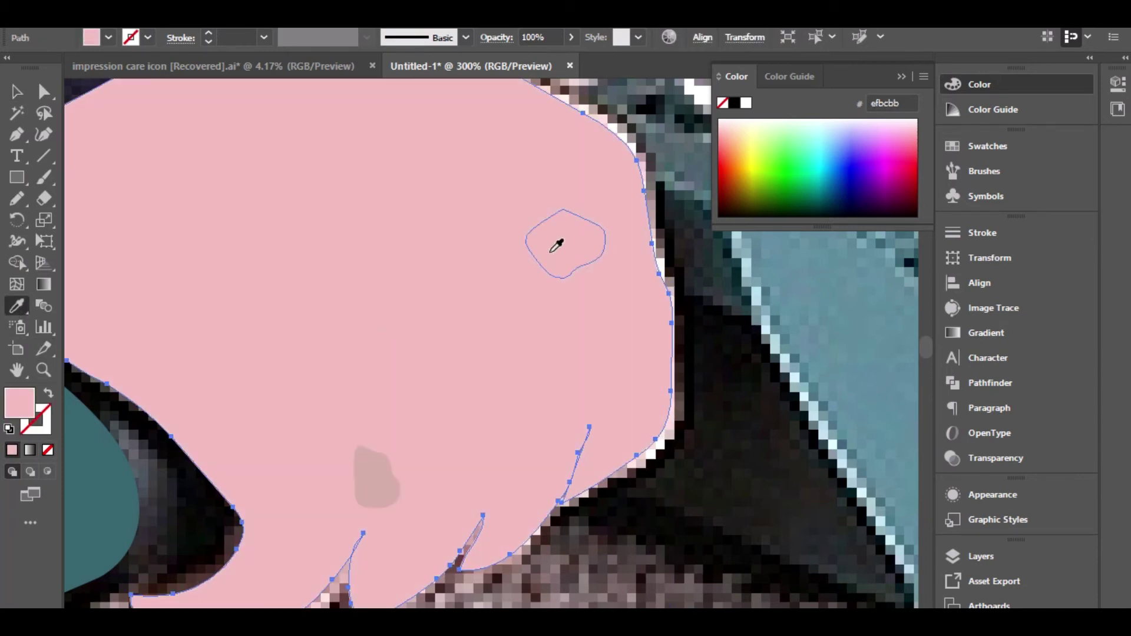
# Step: Lighten the hand shape's fill to edc8c8 and deselect it
pyautogui.doubleClick(20, 400)
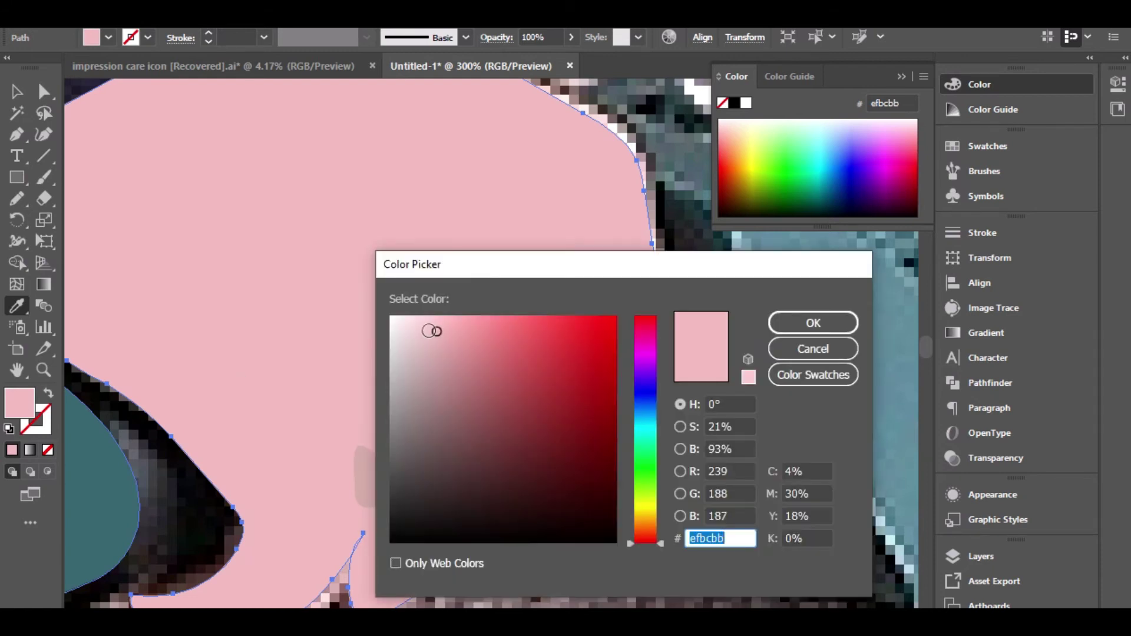
pyautogui.click(425, 331)
pyautogui.click(813, 323)
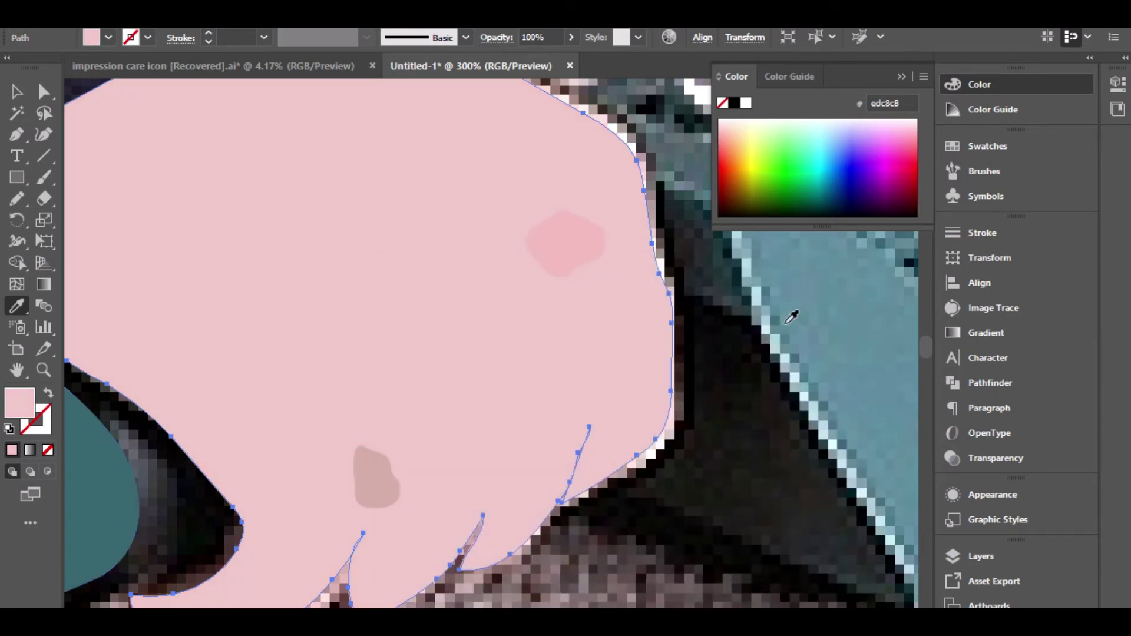
pyautogui.click(16, 92)
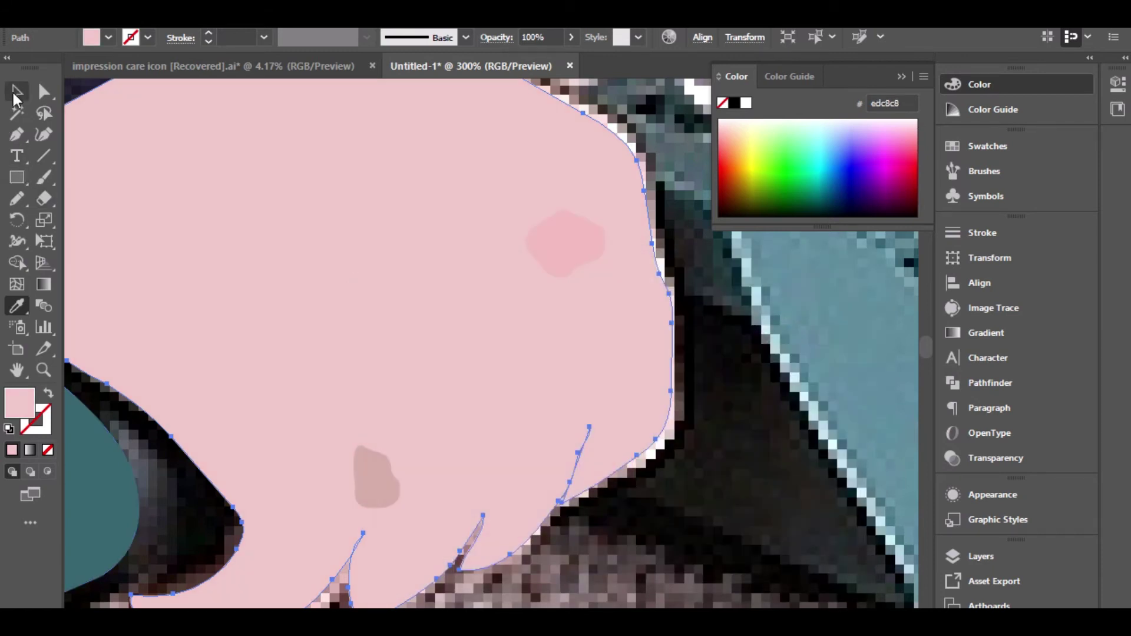
pyautogui.click(621, 536)
# Step: Bring the near-black collar shape in front of the photo but behind the hand and teal handle, and deselect it
pyautogui.scroll(-2, 616, 537)
pyautogui.scroll(-1, 610, 536)
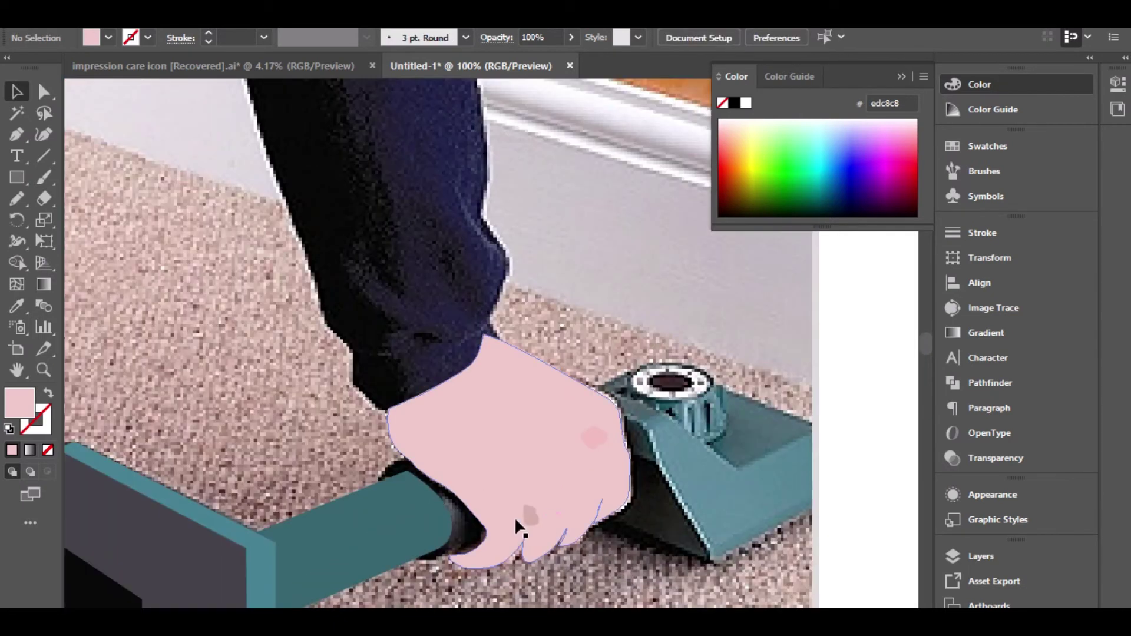
pyautogui.click(461, 517)
pyautogui.hotkey('ctrl', 'shift', 'b')
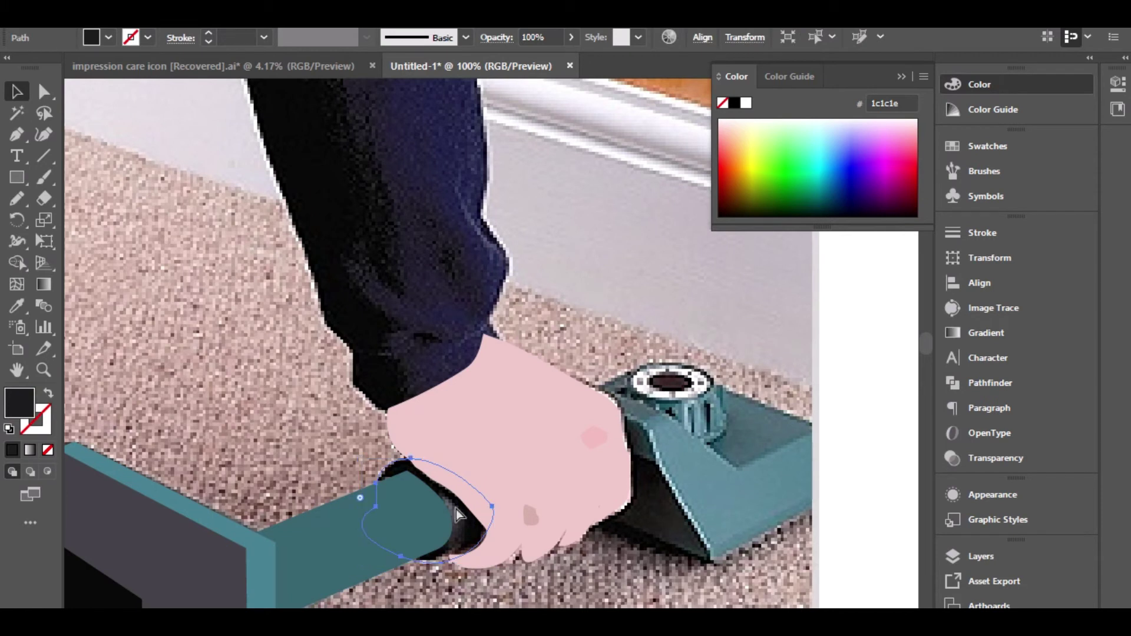
pyautogui.hotkey('ctrl', 'z')
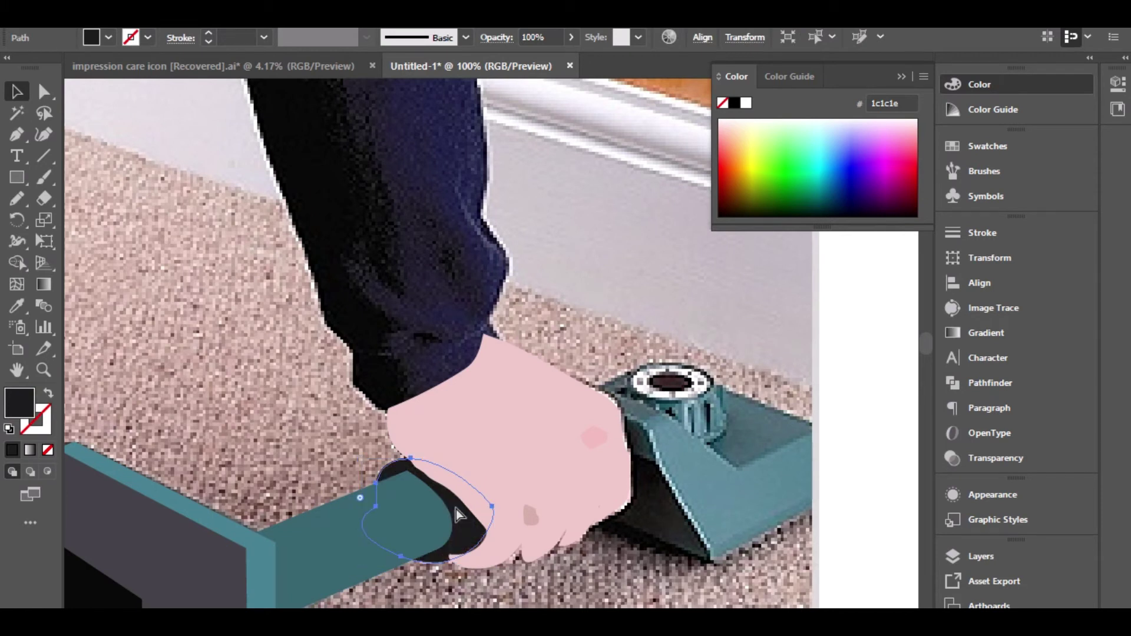
pyautogui.click(613, 582)
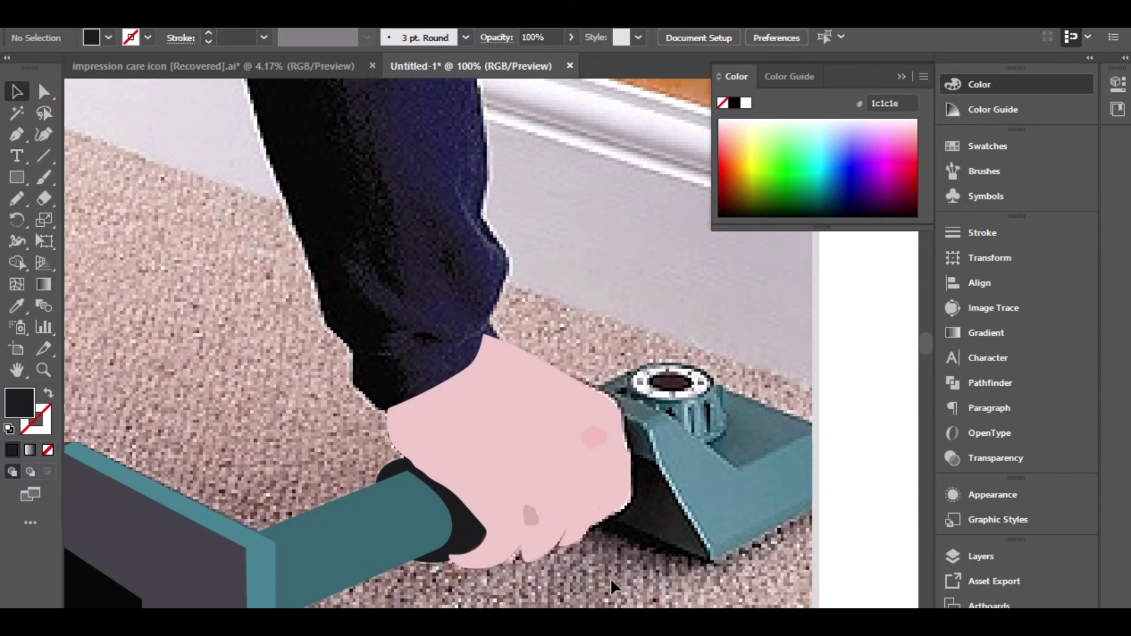
# Step: Trace the dark underside of the tool head with the Pen tool, overlapping the hand, as a closed near-black shape and deselect it
pyautogui.moveTo(603, 563); pyautogui.dragTo(454, 584)
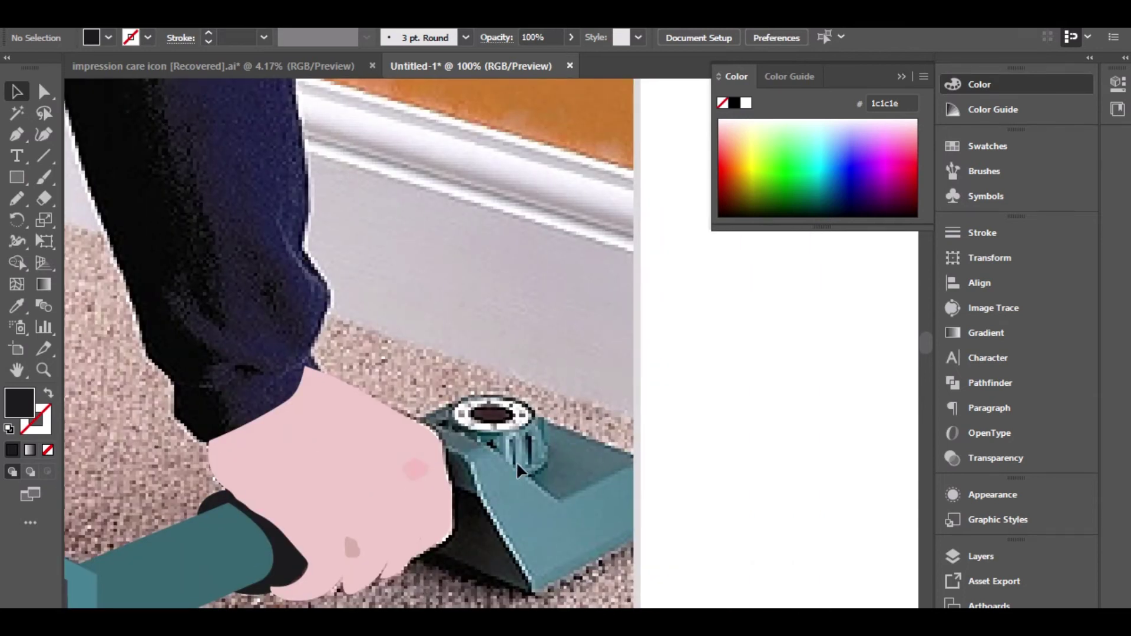
pyautogui.scroll(-1, 511, 469)
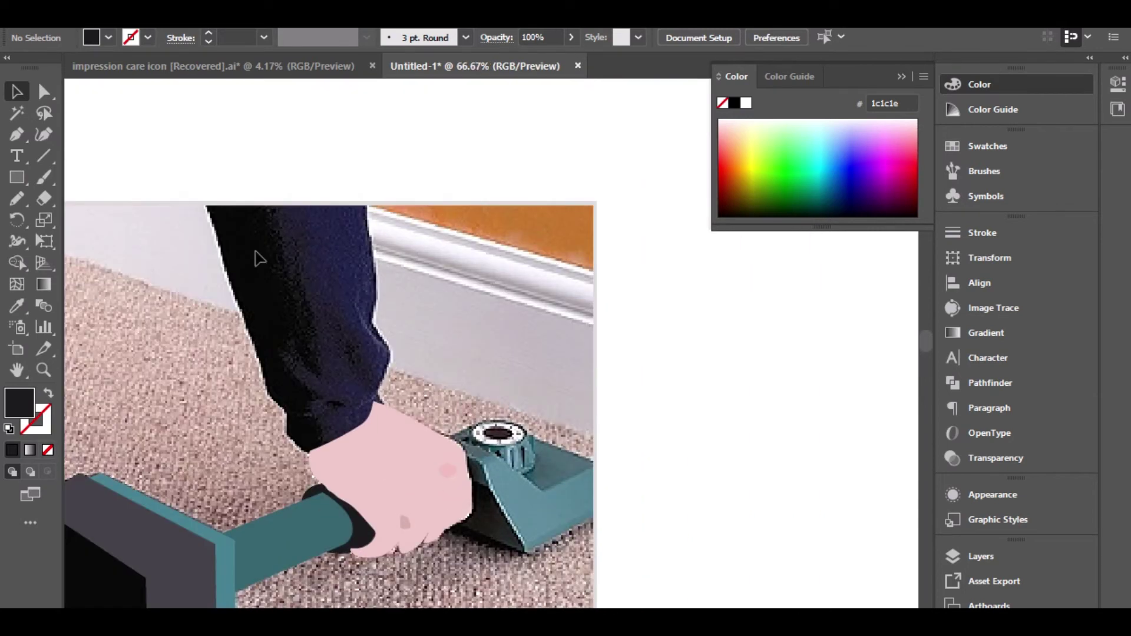
pyautogui.click(17, 134)
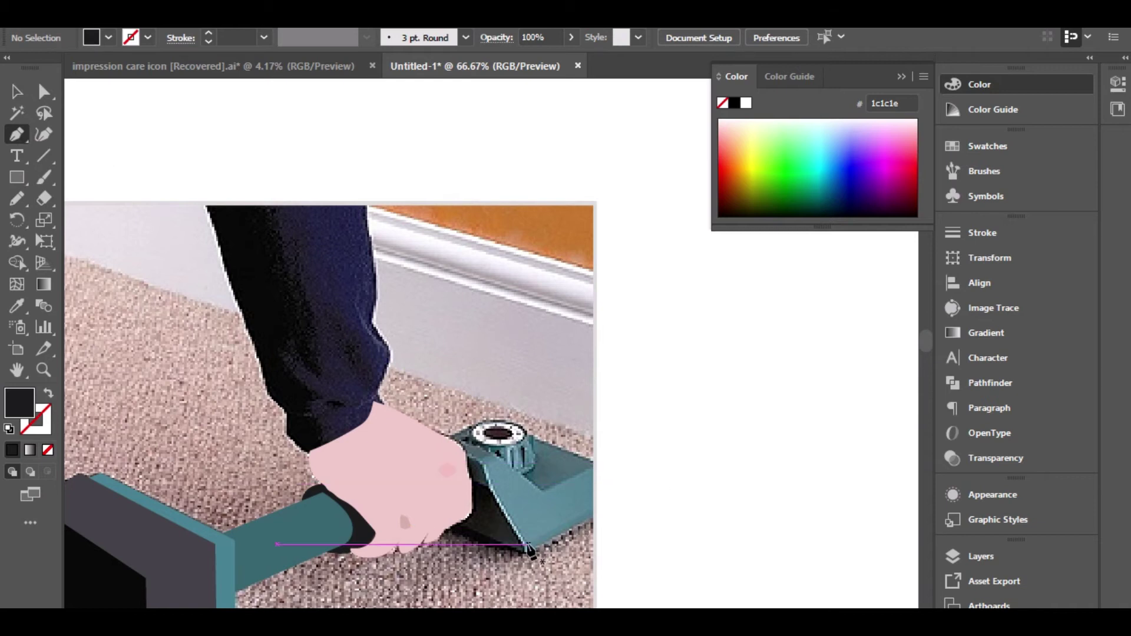
pyautogui.scroll(1, 525, 548)
pyautogui.scroll(1, 523, 547)
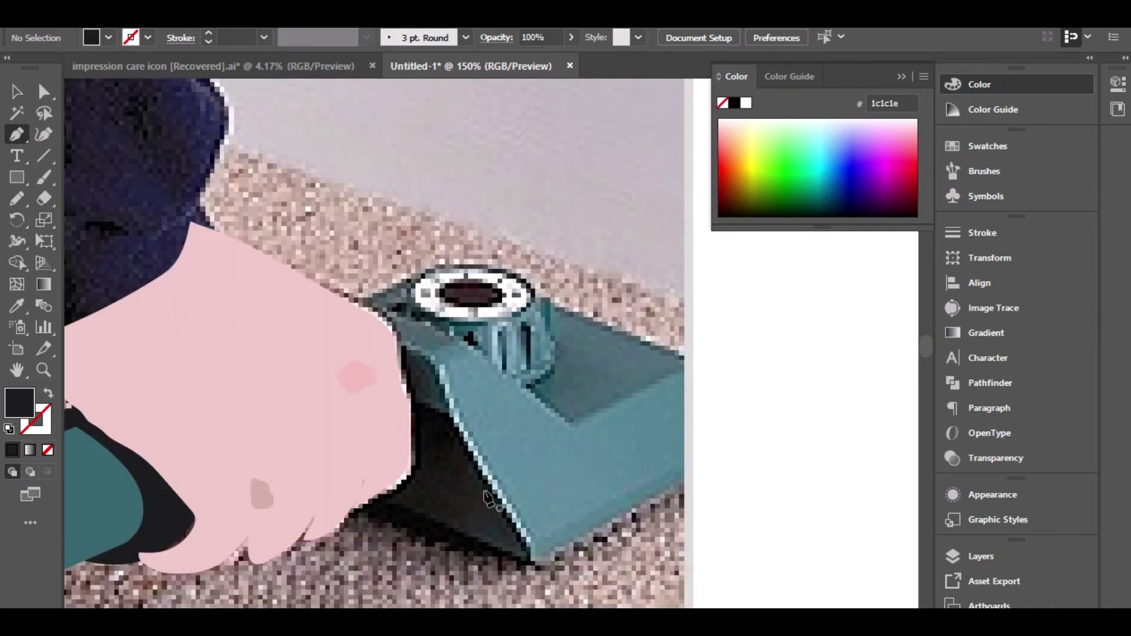
pyautogui.click(297, 323)
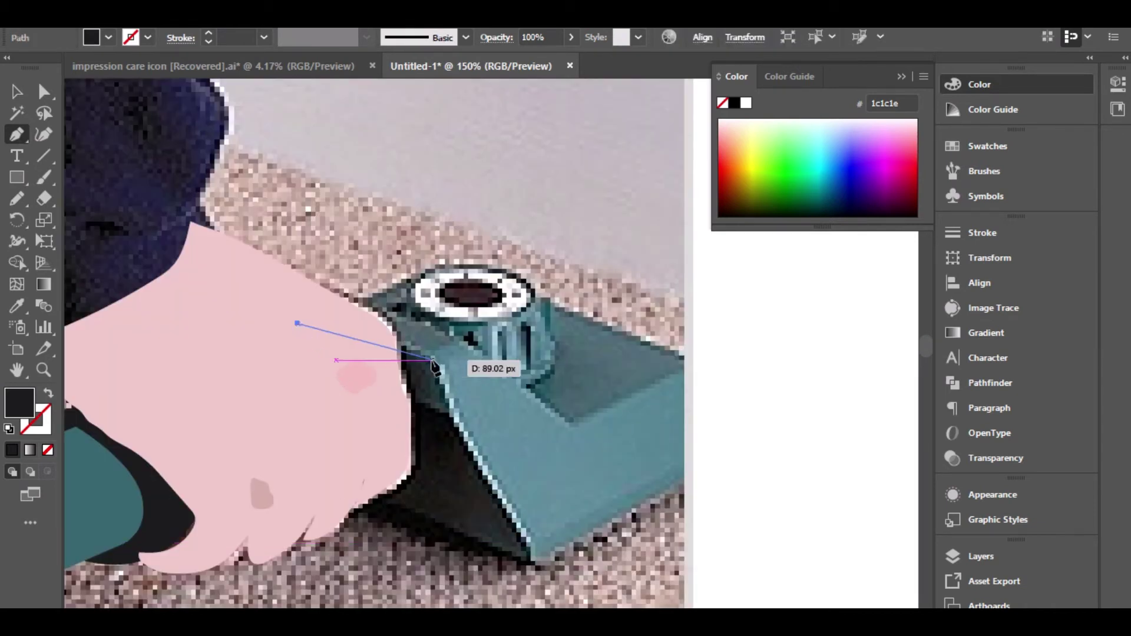
pyautogui.moveTo(434, 359); pyautogui.dragTo(449, 390)
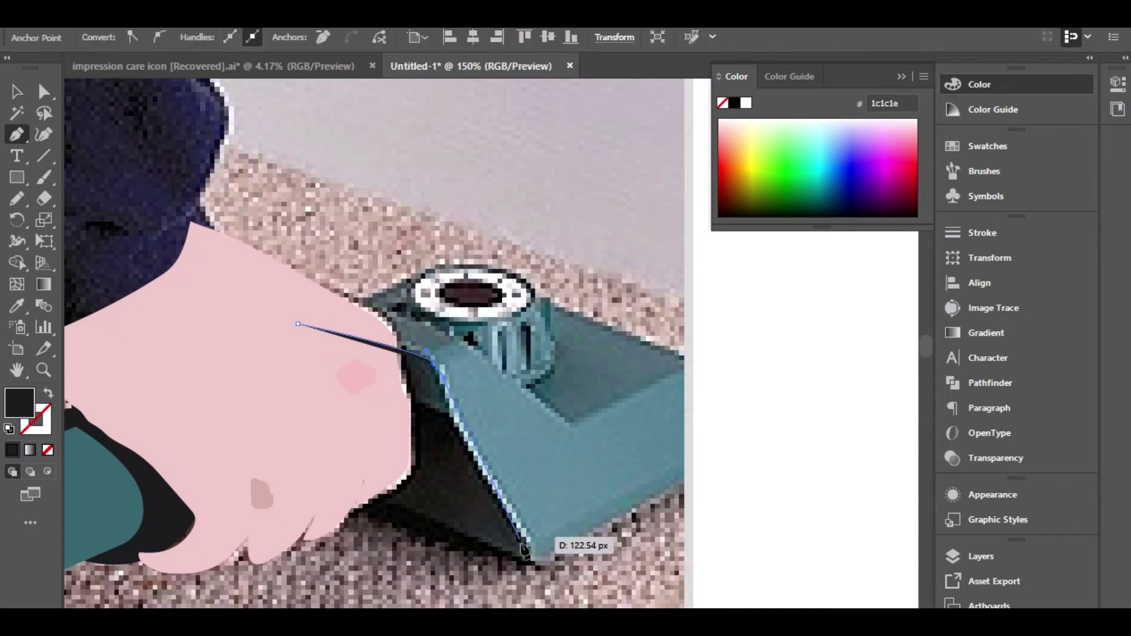
pyautogui.click(534, 566)
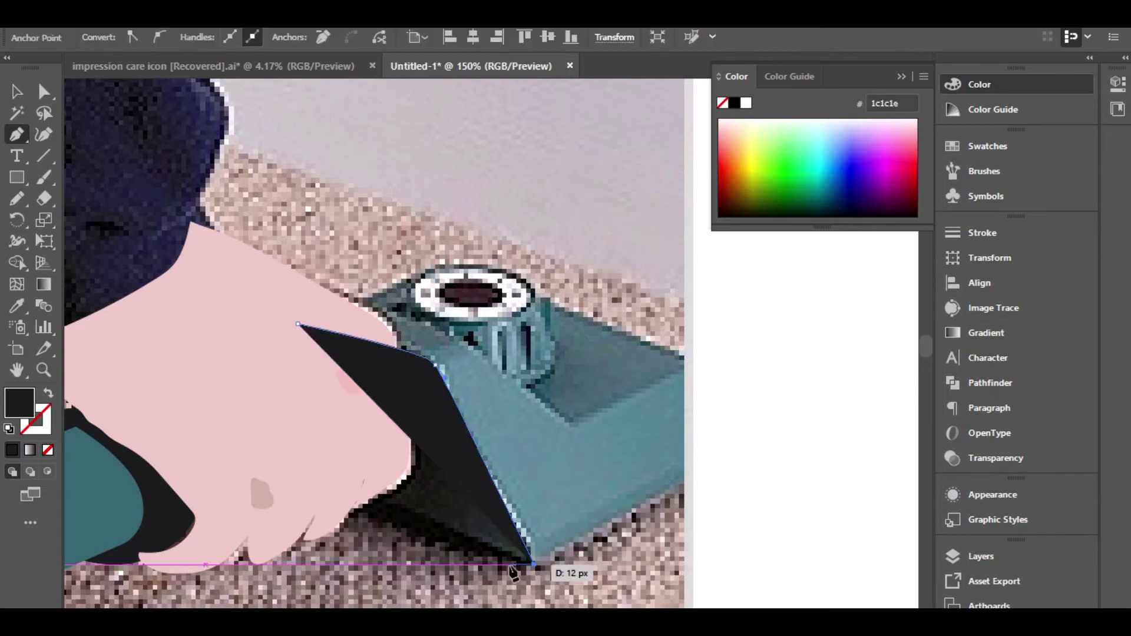
pyautogui.click(295, 445)
pyautogui.click(251, 394)
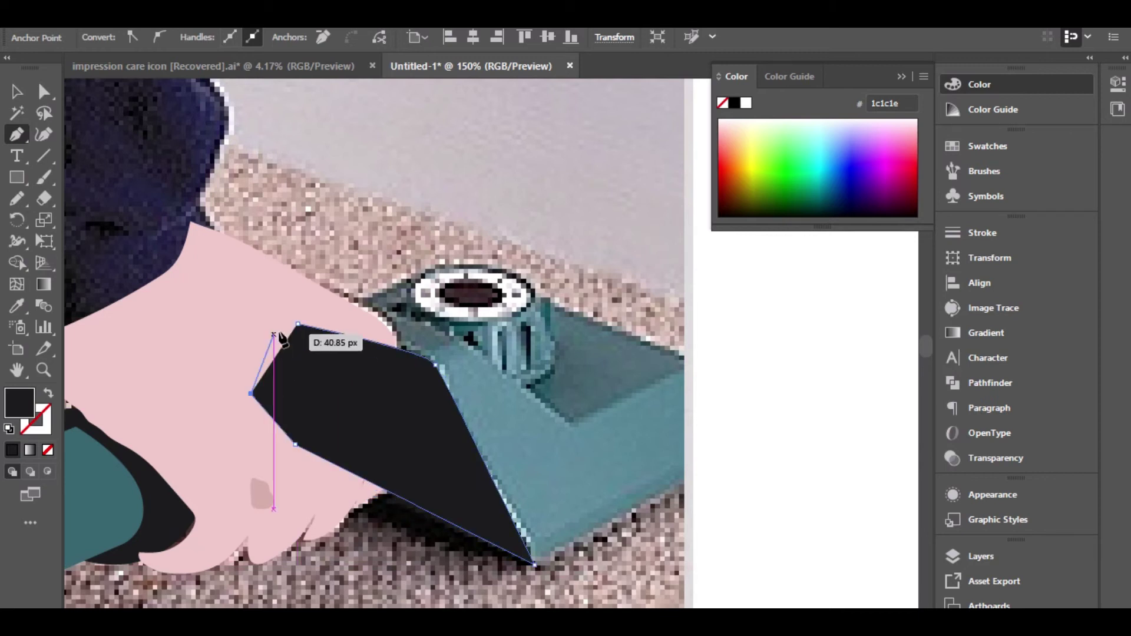
pyautogui.press('v')
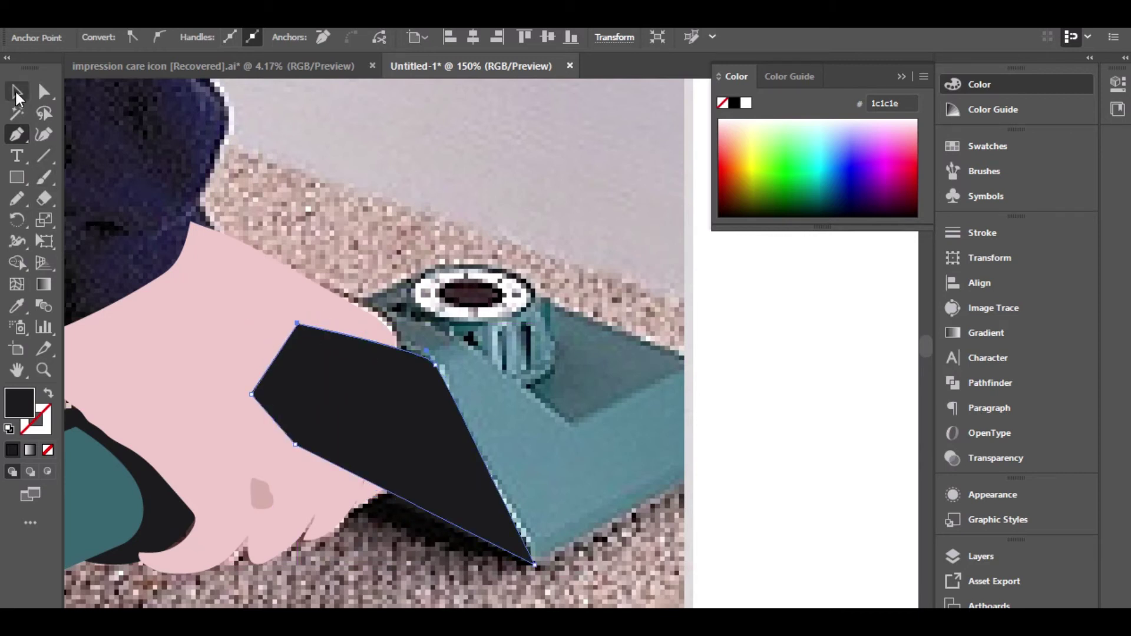
pyautogui.click(639, 448)
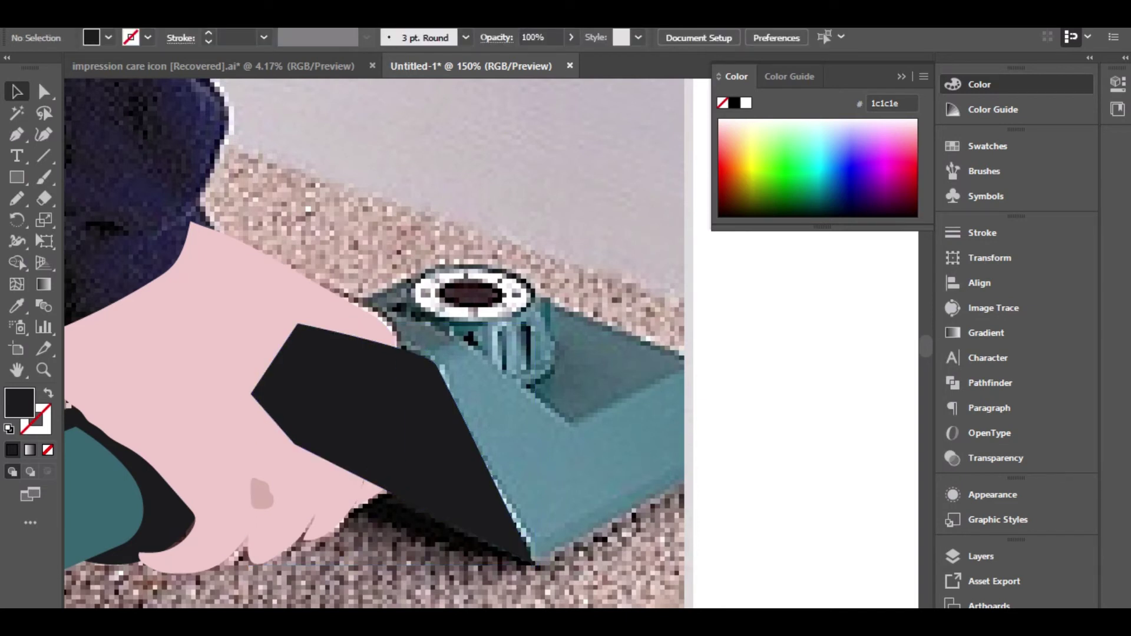
# Step: Trace the tool head's upper face around the dial with the Pen tool, from the hand to the photo's right edge
pyautogui.moveTo(507, 608)
pyautogui.click(469, 534)
pyautogui.scroll(1, 543, 382)
pyautogui.click(17, 135)
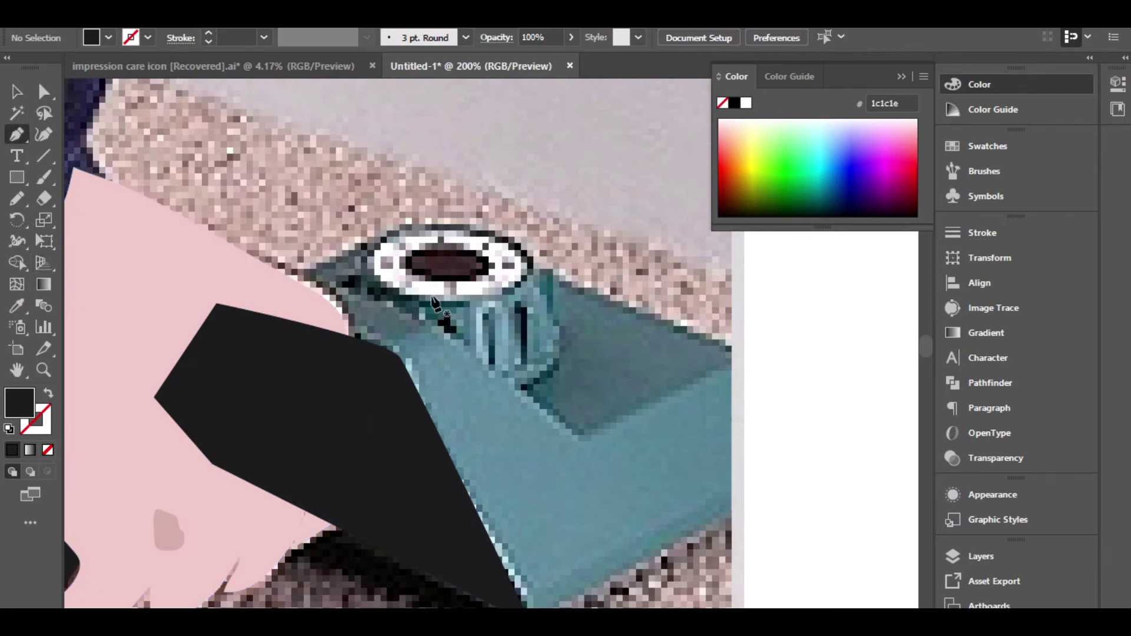
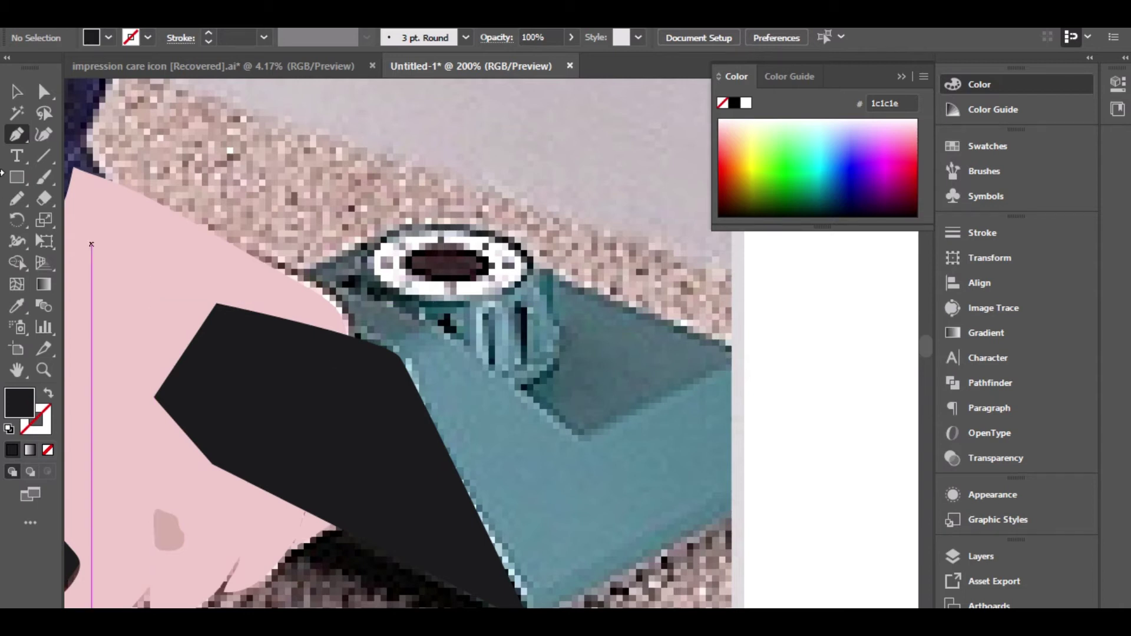
pyautogui.scroll(-1, 547, 469)
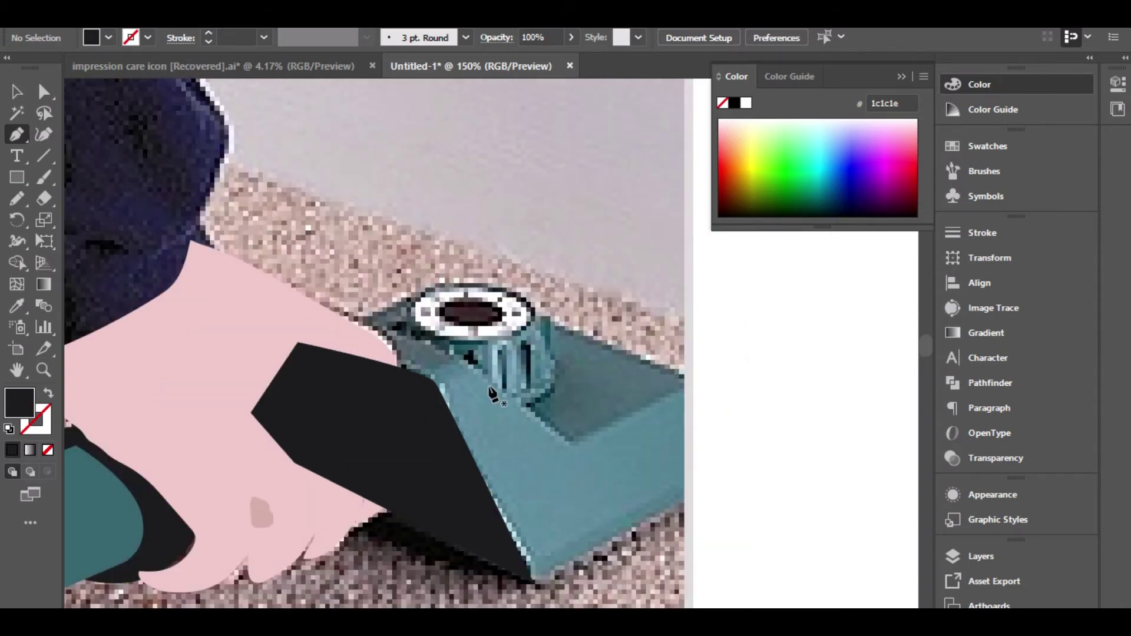
pyautogui.click(337, 325)
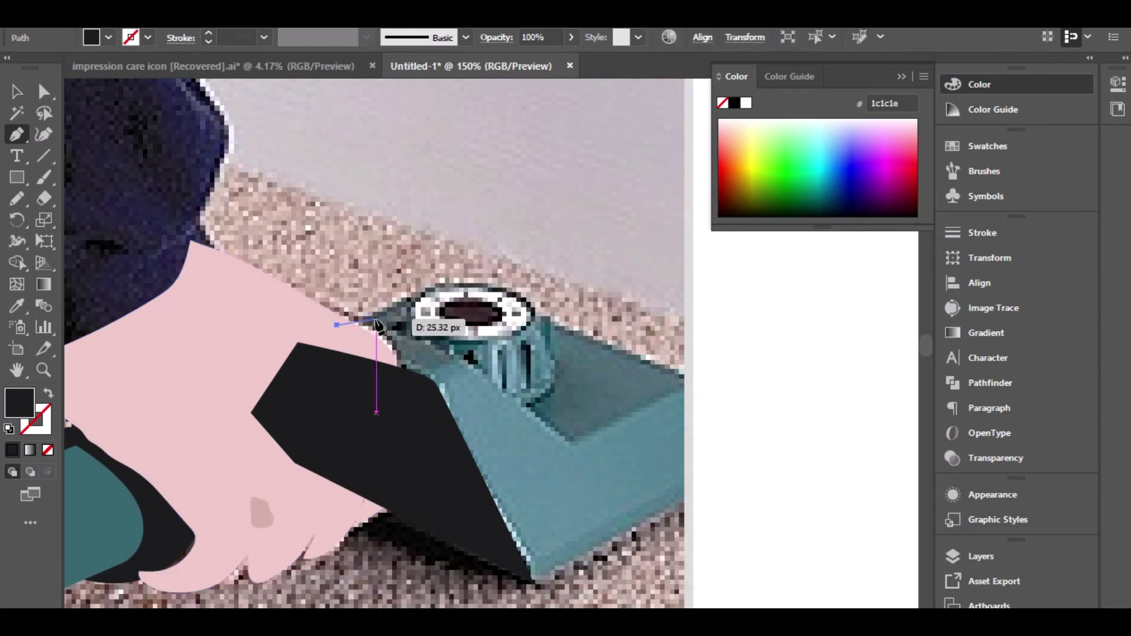
pyautogui.click(376, 321)
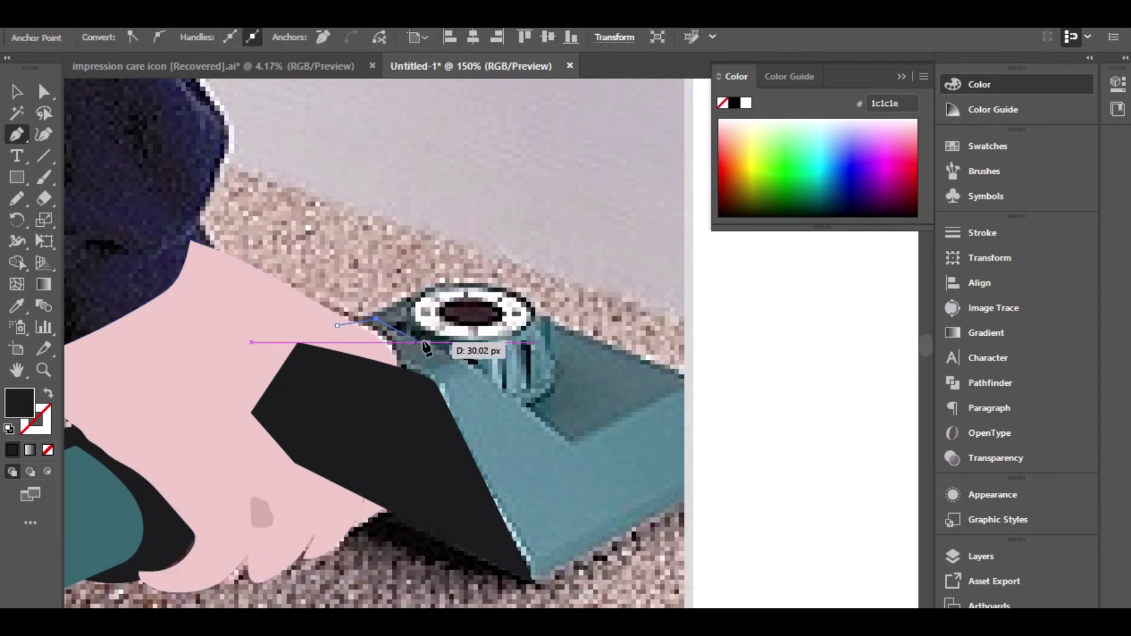
pyautogui.click(472, 365)
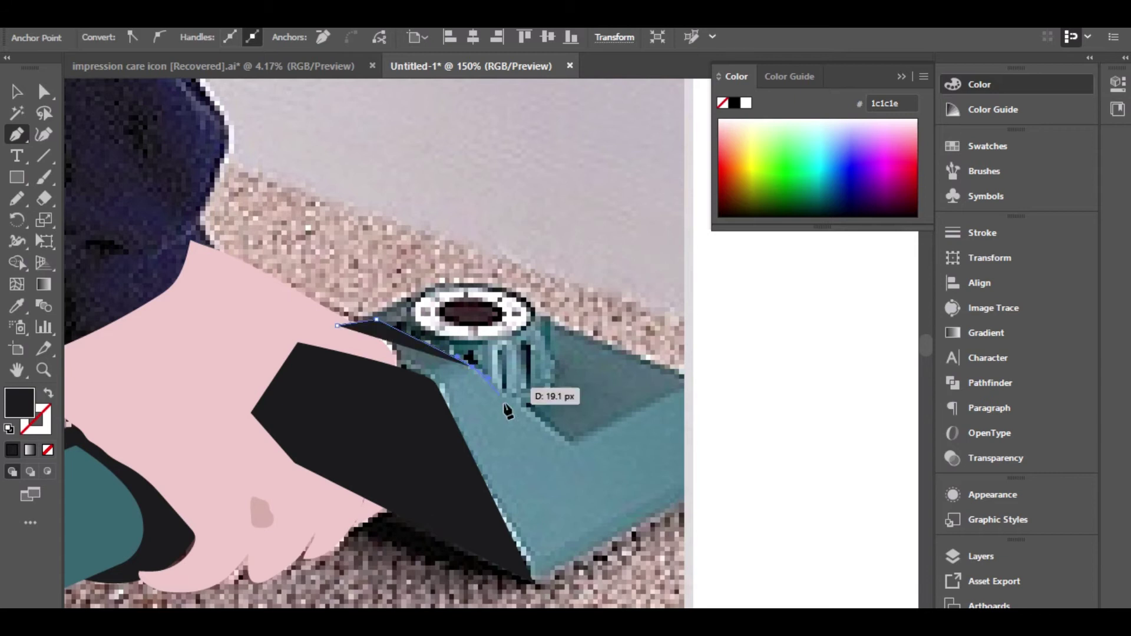
pyautogui.click(570, 444)
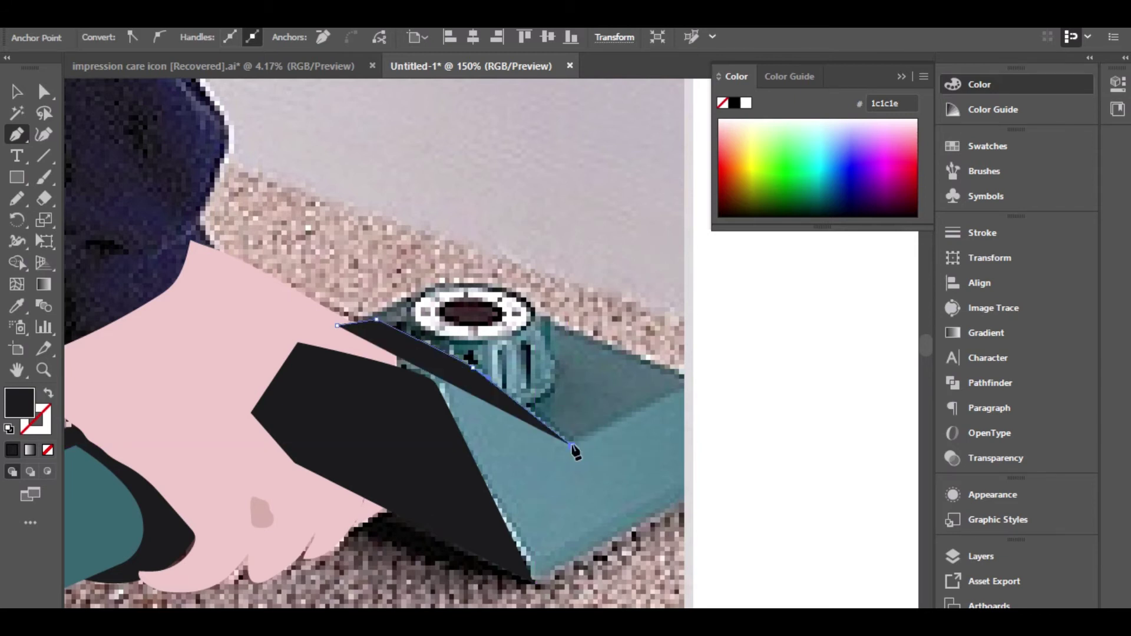
pyautogui.click(688, 383)
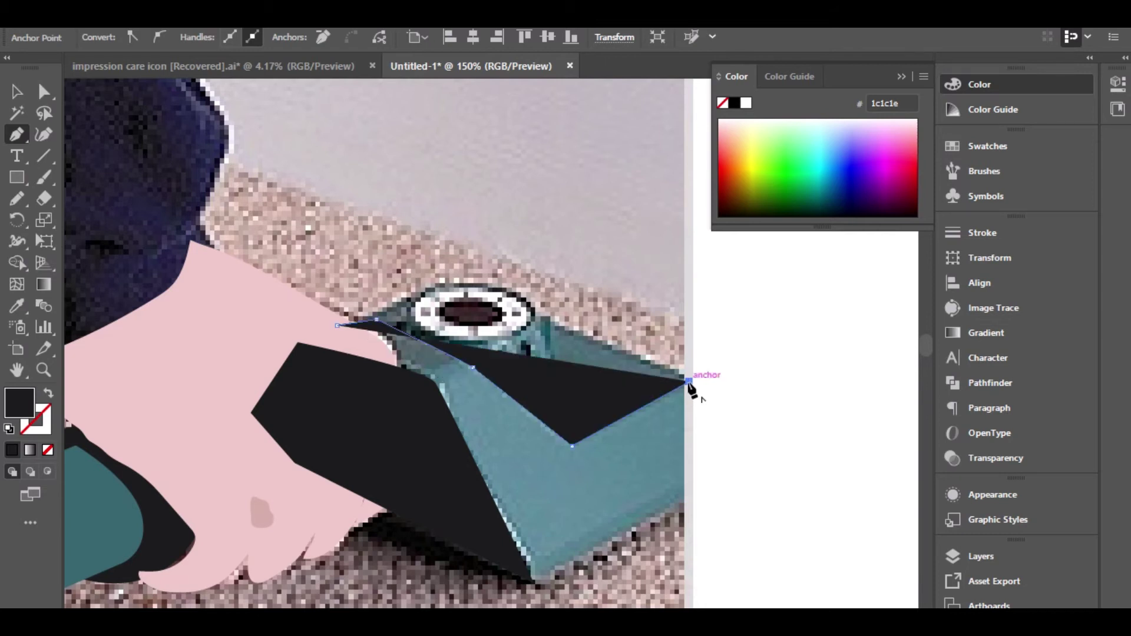
pyautogui.click(456, 279)
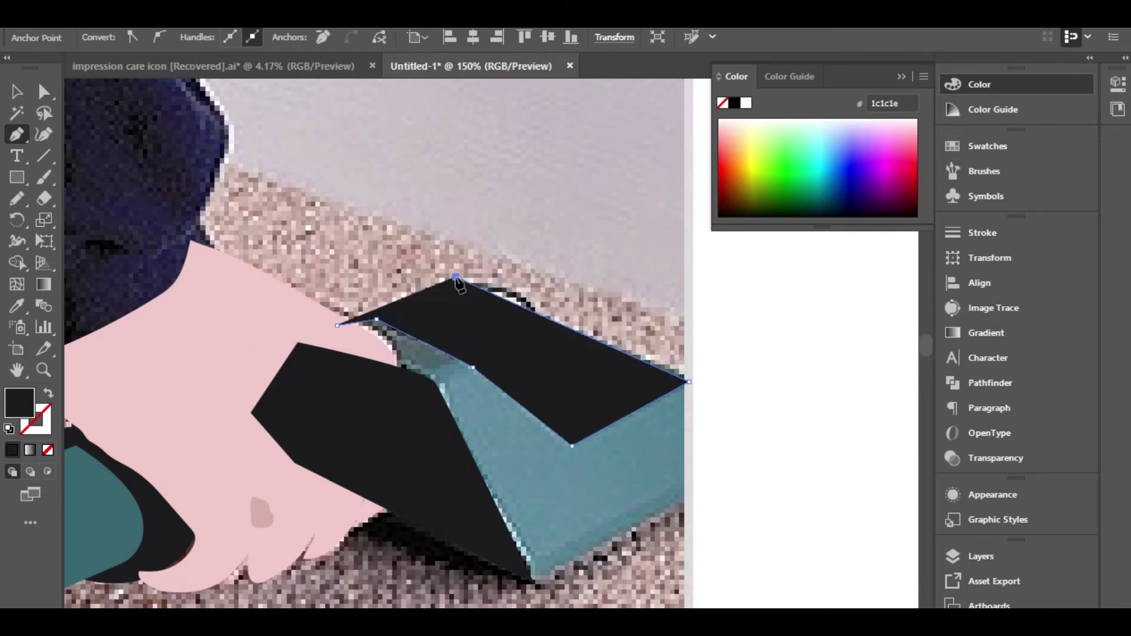
pyautogui.click(336, 325)
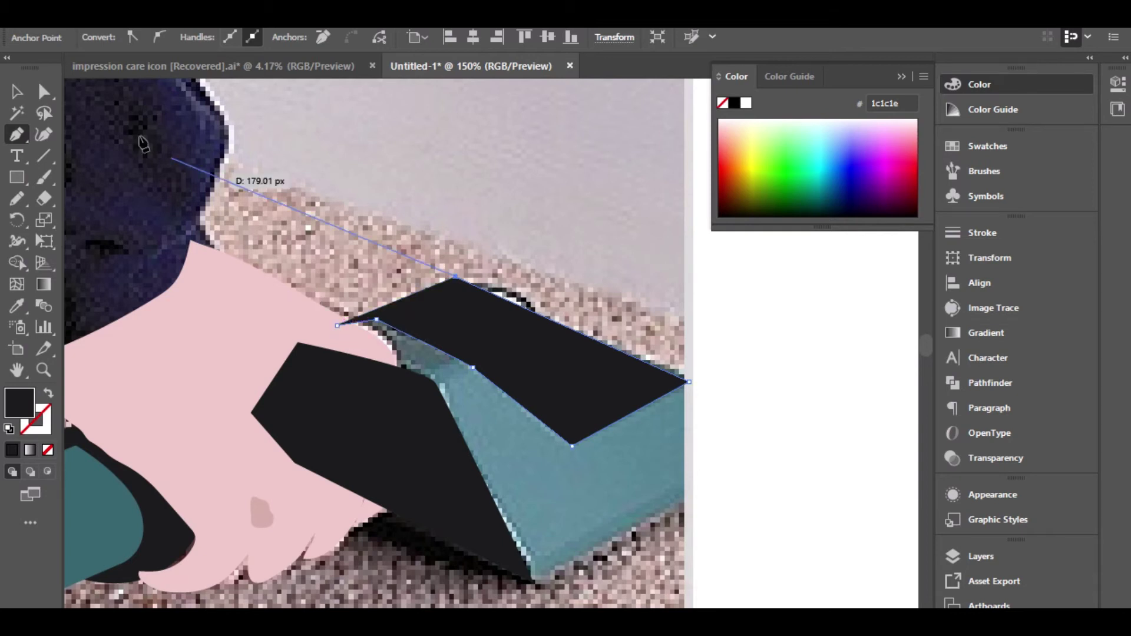
# Step: Delete the near-black shape traced over the tool head's upper face
pyautogui.click(17, 91)
pyautogui.click(318, 152)
pyautogui.click(482, 331)
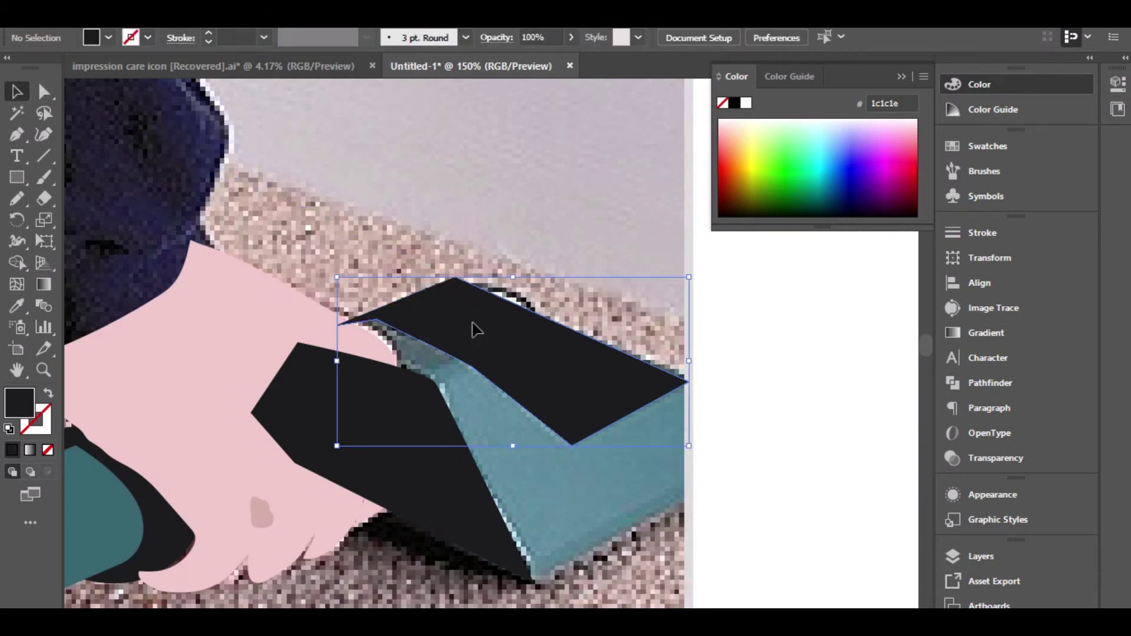
pyautogui.press('Delete')
# Step: Start tracing the tool head's teal front face with the Pen tool, from the hand along its curved upper edge to the photo's right edge
pyautogui.scroll(1, 490, 347)
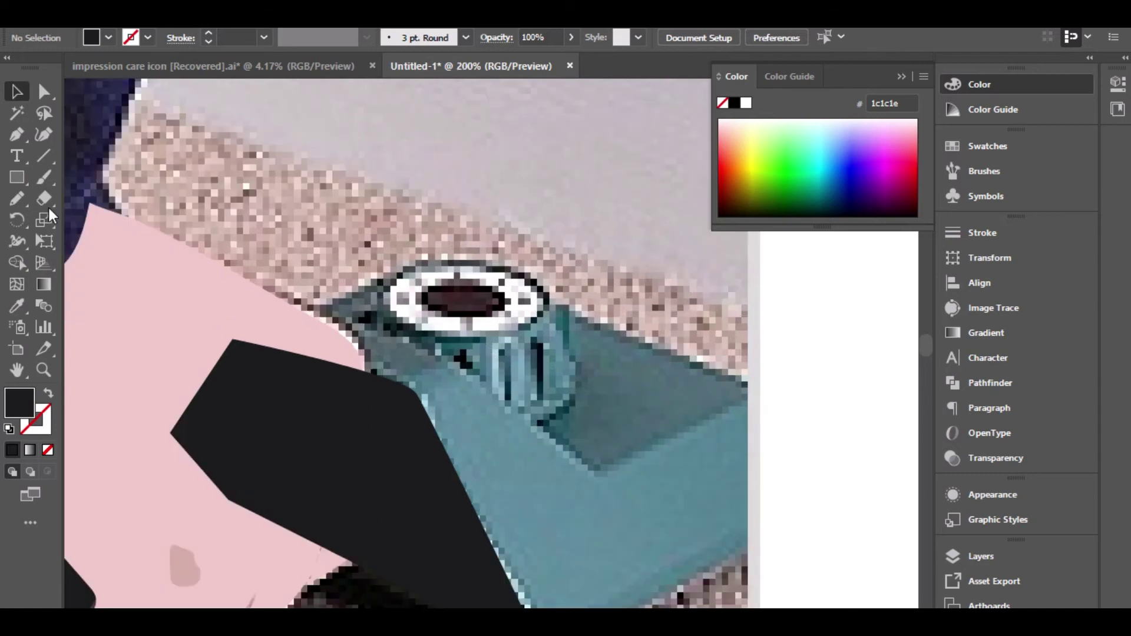
pyautogui.click(17, 134)
pyautogui.click(271, 311)
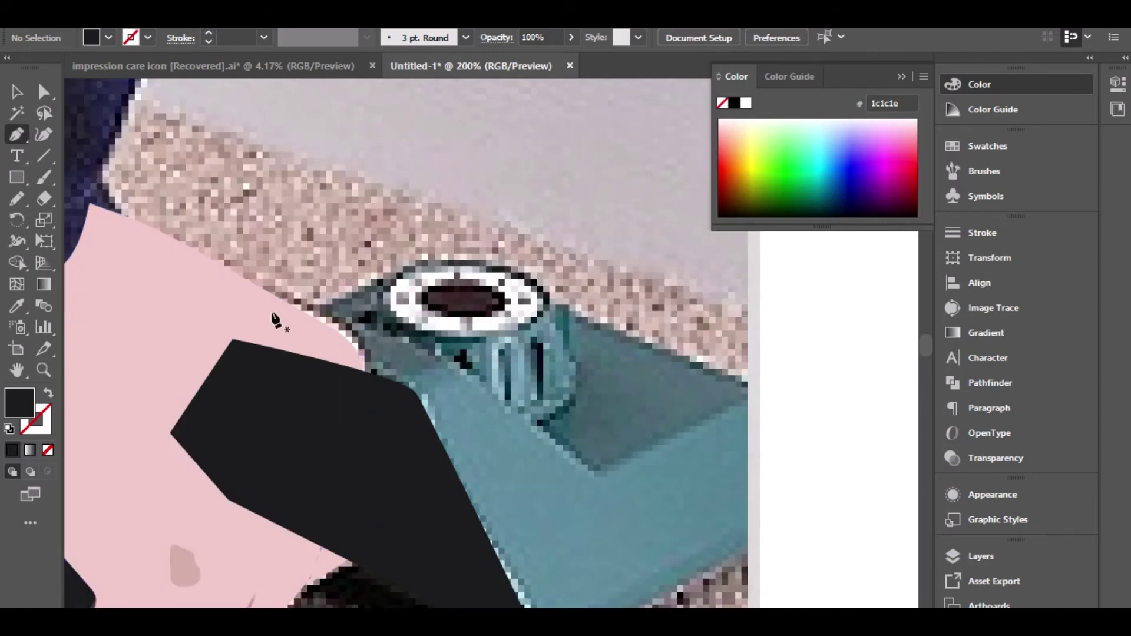
pyautogui.moveTo(418, 351); pyautogui.dragTo(479, 387)
pyautogui.hotkey('ctrl', 'z')
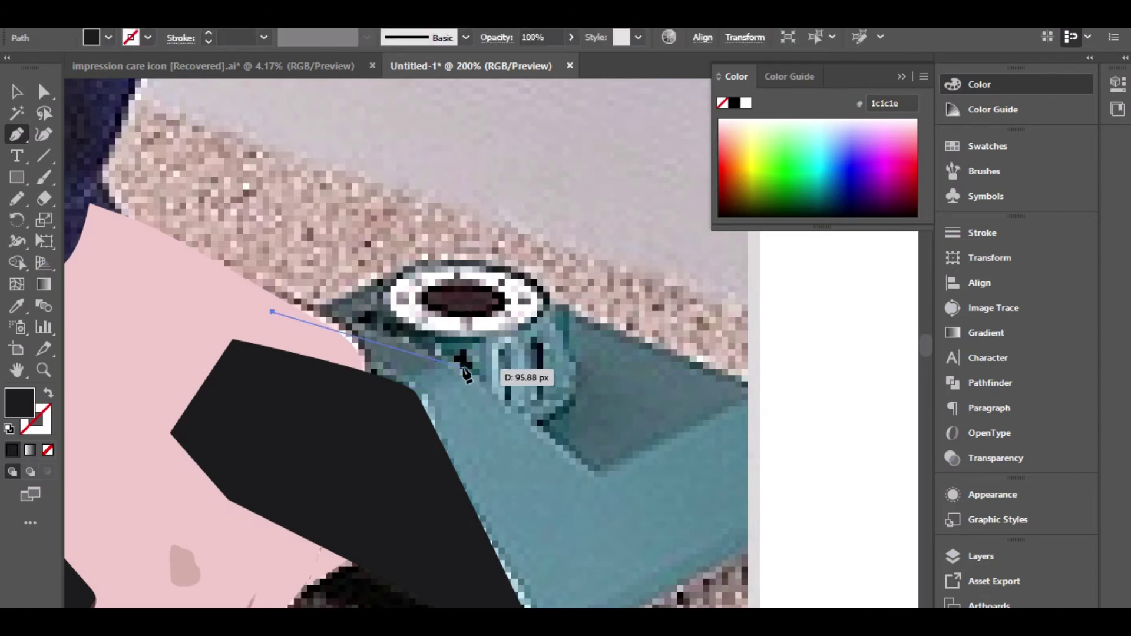
pyautogui.moveTo(429, 350); pyautogui.dragTo(482, 390)
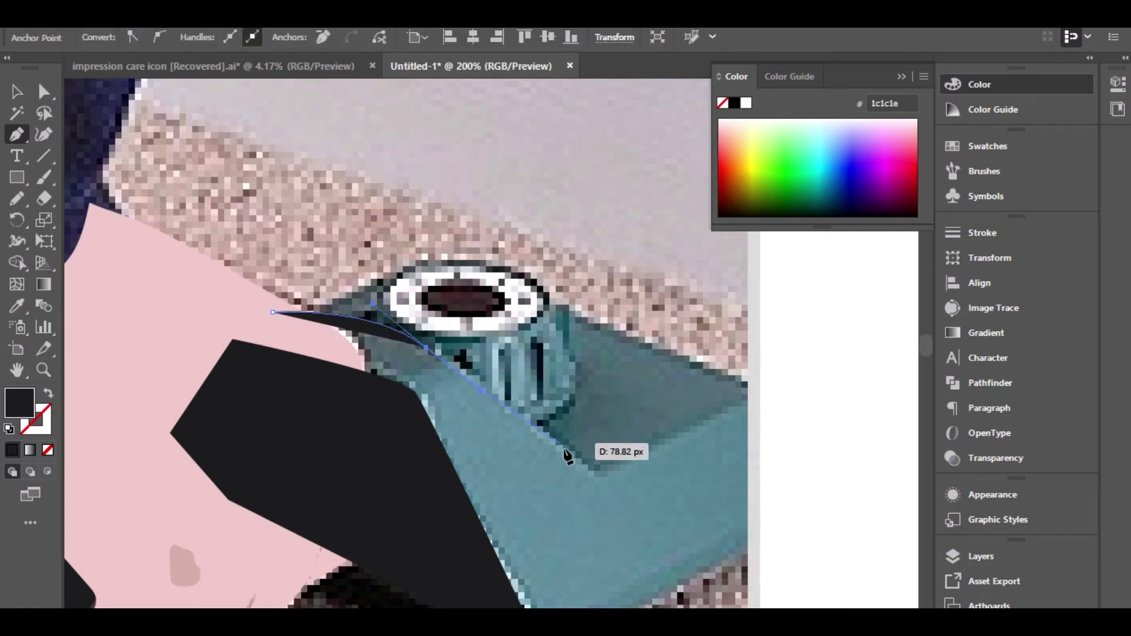
pyautogui.click(592, 472)
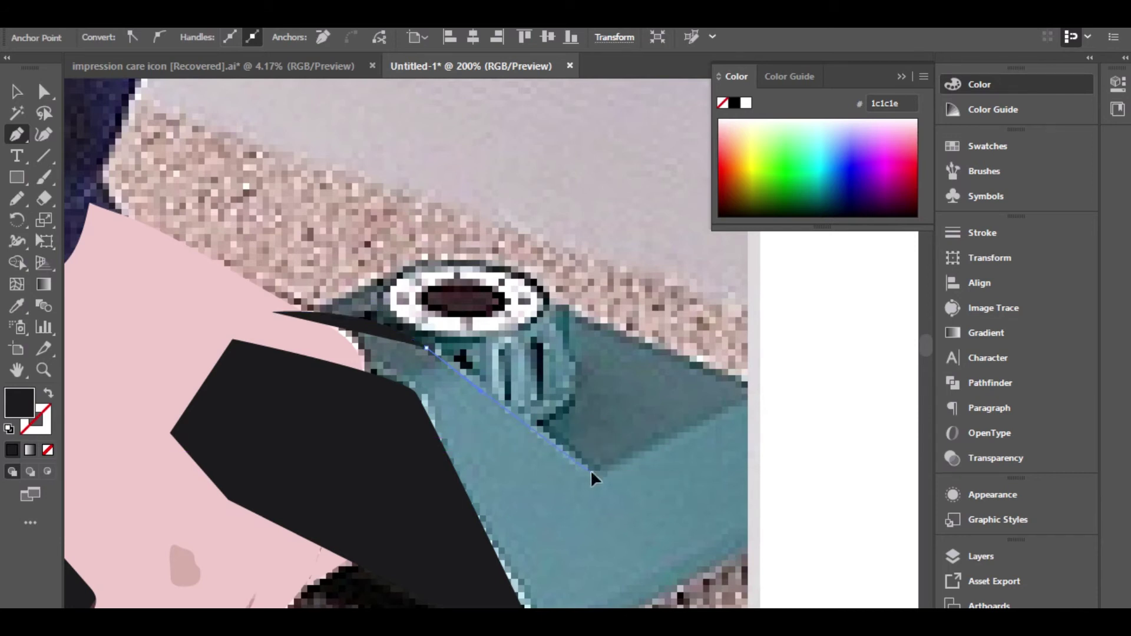
pyautogui.click(755, 382)
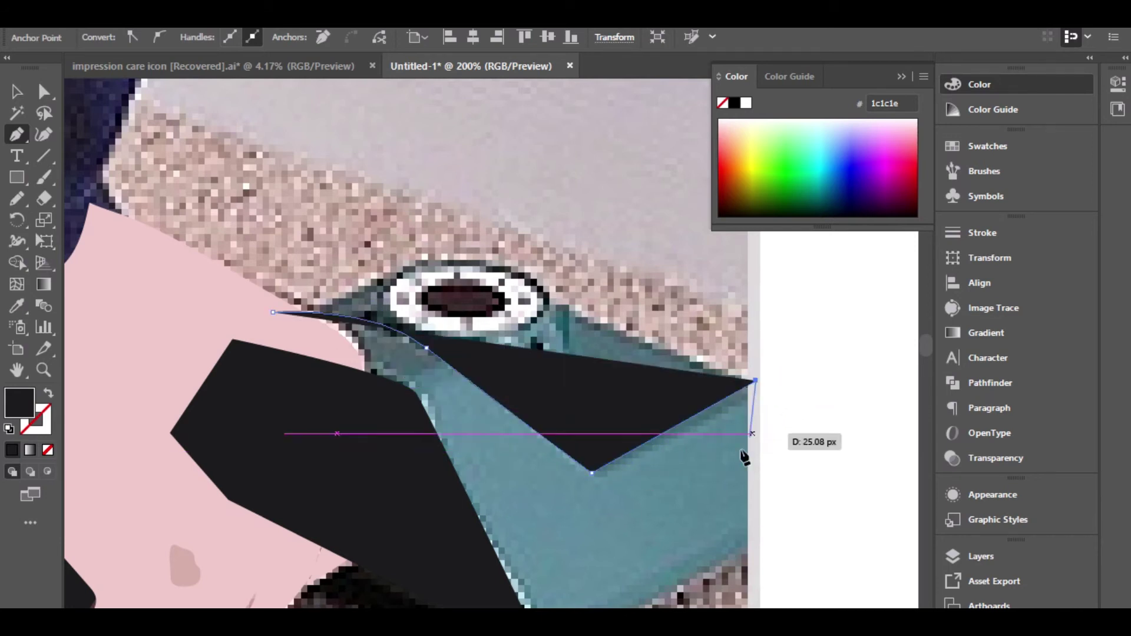
# Step: Close the front face outline down the photo's edge, along the tool head's lower edge and back over the hand
pyautogui.scroll(-2, 715, 373)
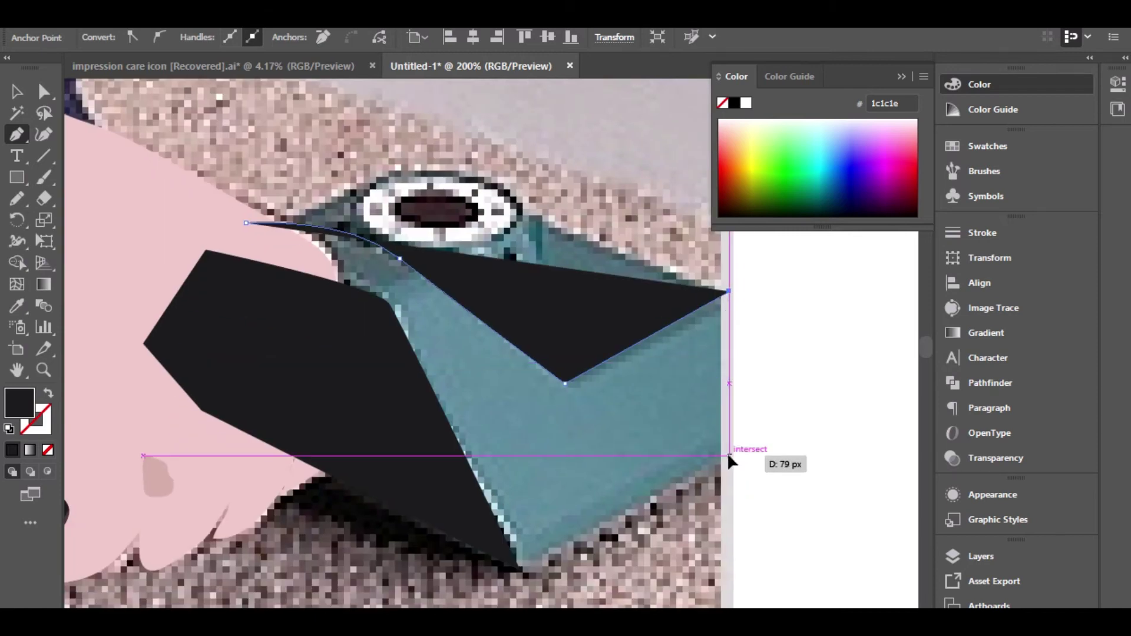
pyautogui.click(729, 456)
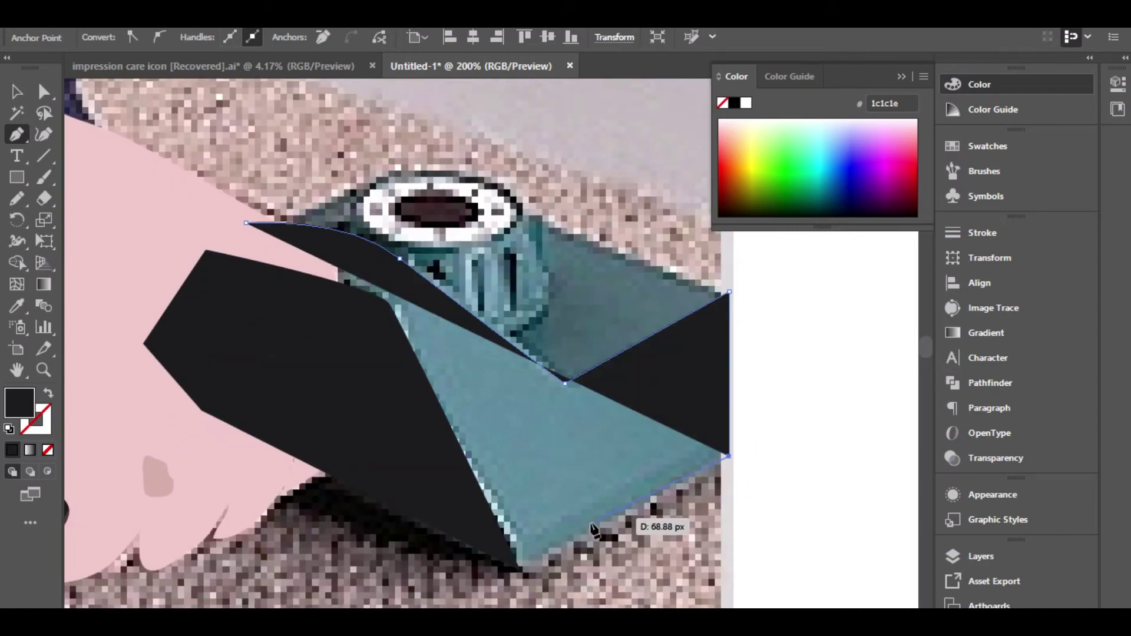
pyautogui.click(521, 570)
pyautogui.click(310, 362)
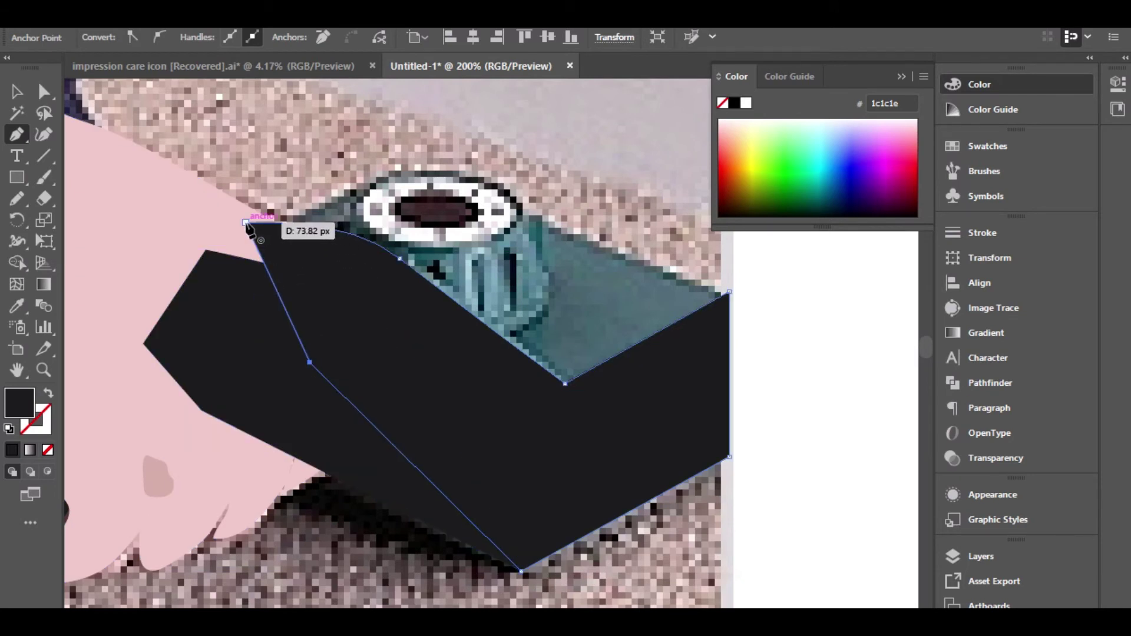
pyautogui.click(246, 223)
pyautogui.moveTo(246, 225); pyautogui.dragTo(159, 175)
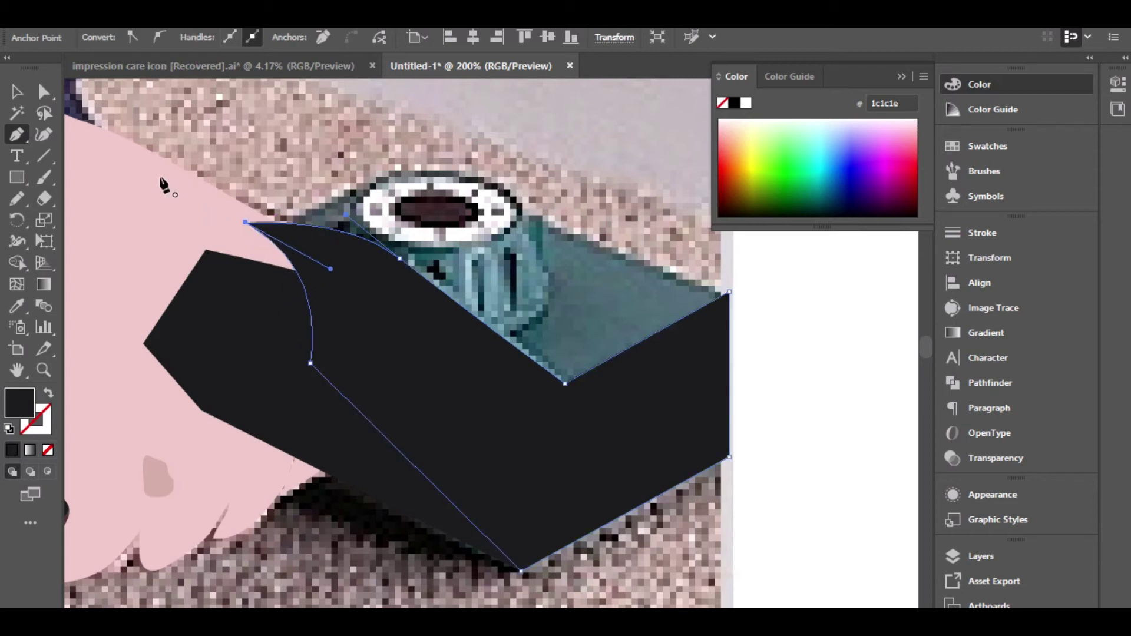
pyautogui.click(21, 93)
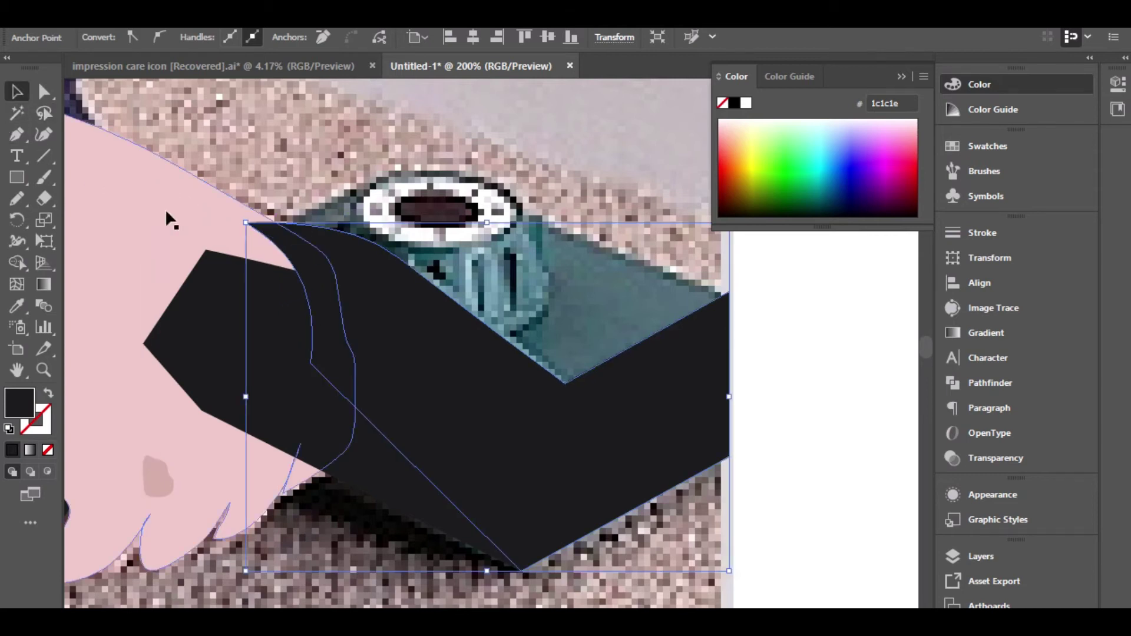
# Step: Fill the near-black front face of the tool head with the teal 476772 sampled from the photo's upper face
pyautogui.scroll(-1, 305, 366)
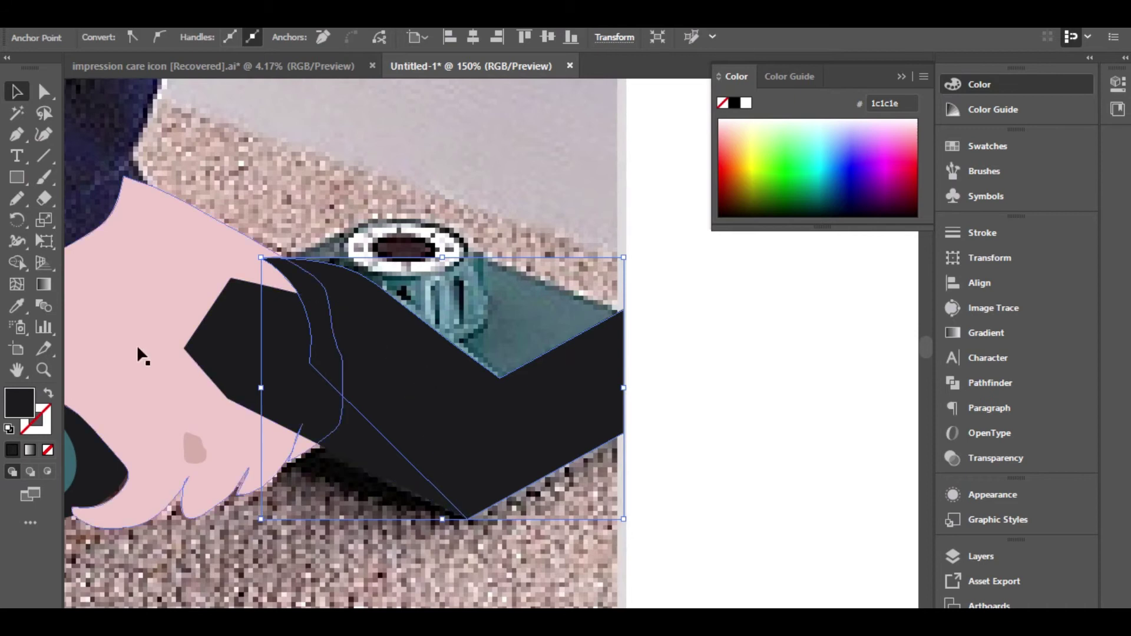
pyautogui.click(17, 305)
pyautogui.click(526, 340)
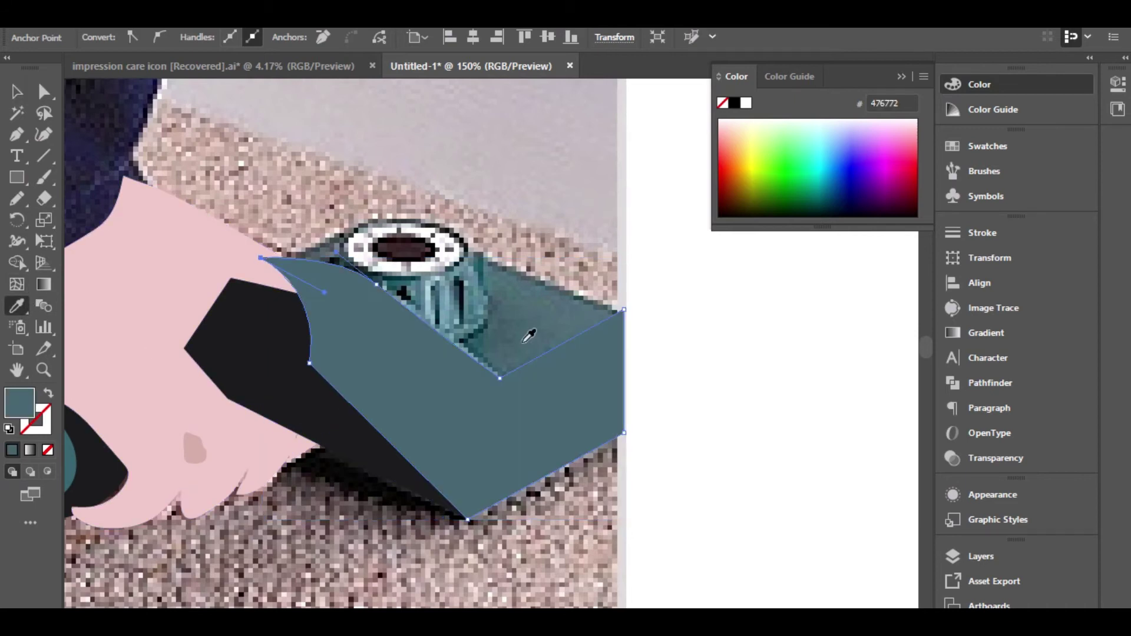
pyautogui.doubleClick(15, 405)
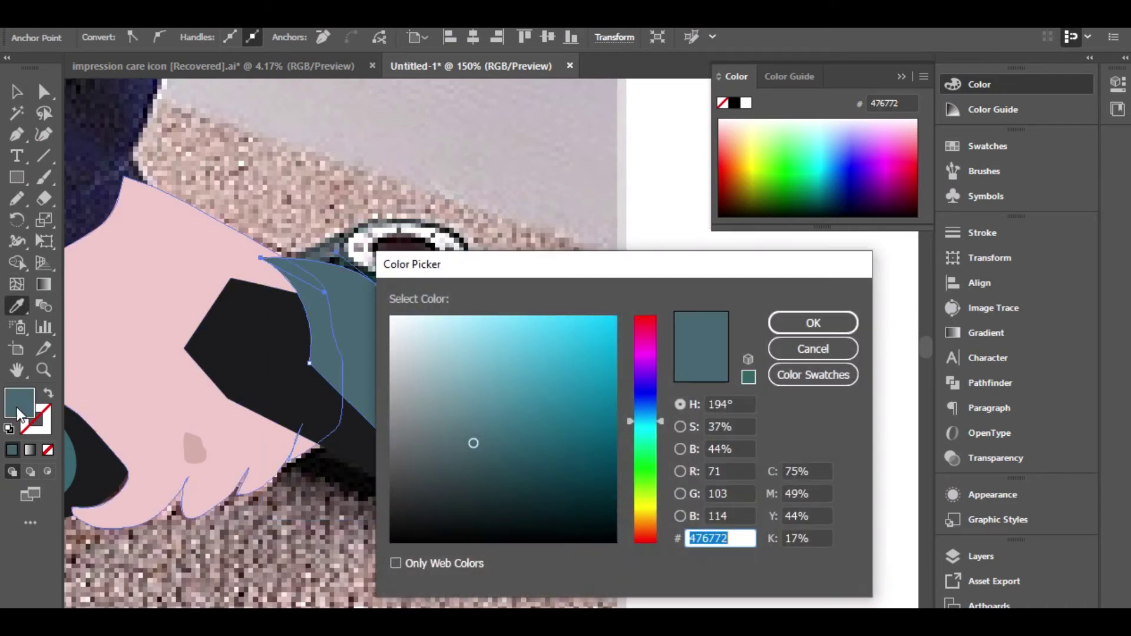
pyautogui.click(812, 348)
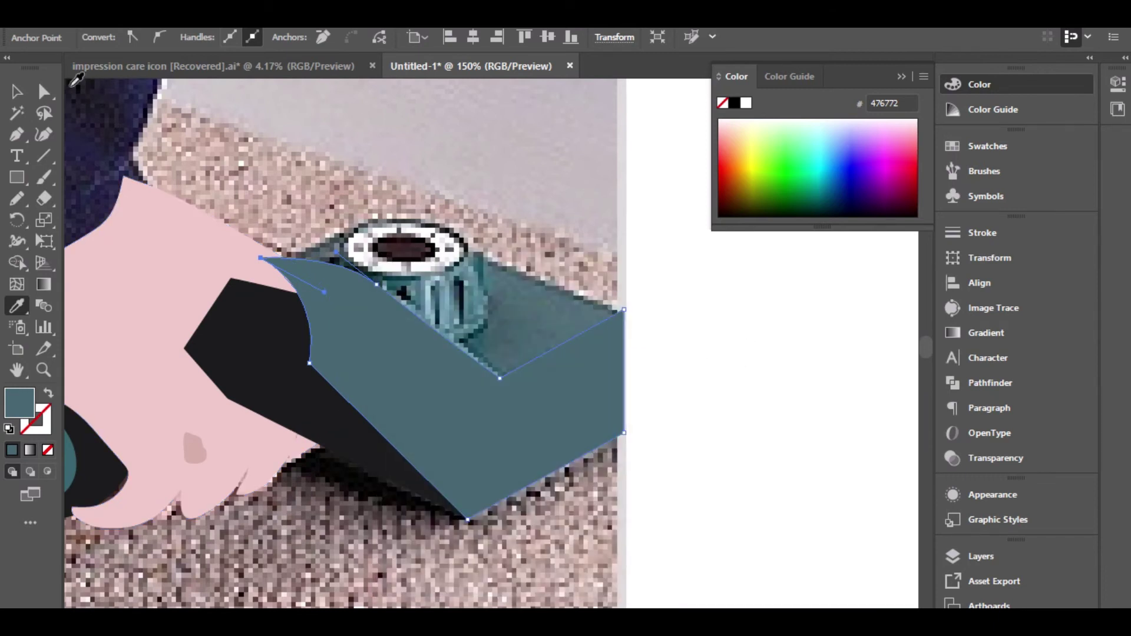
# Step: Draw a straight Pen line across the teal front face from its inner upper corner to its lowest corner
pyautogui.click(43, 91)
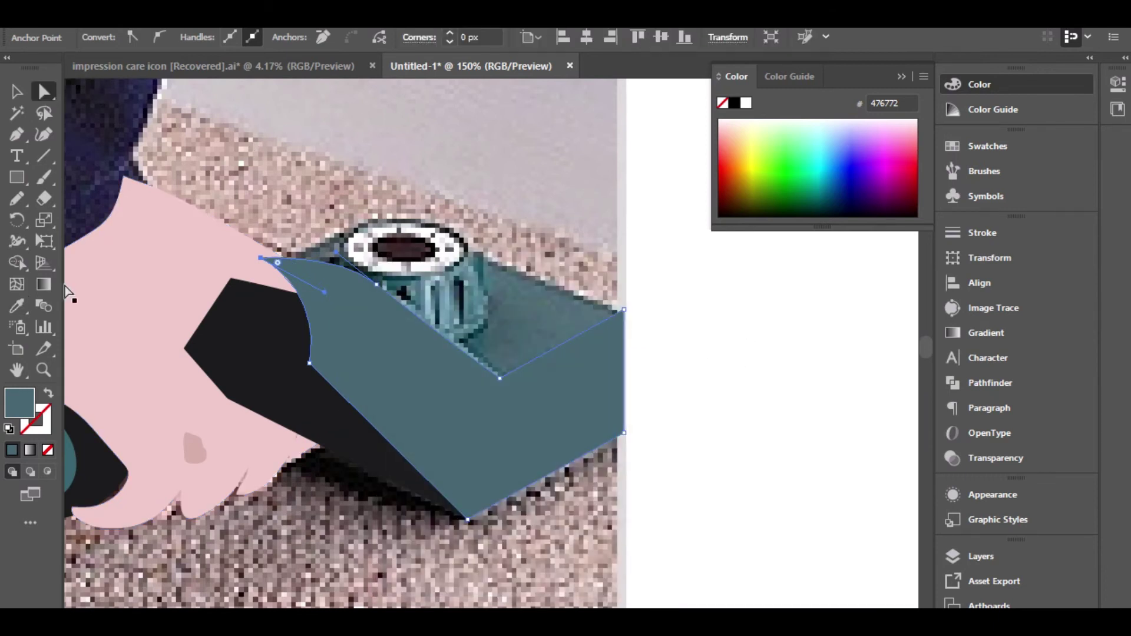
pyautogui.click(17, 139)
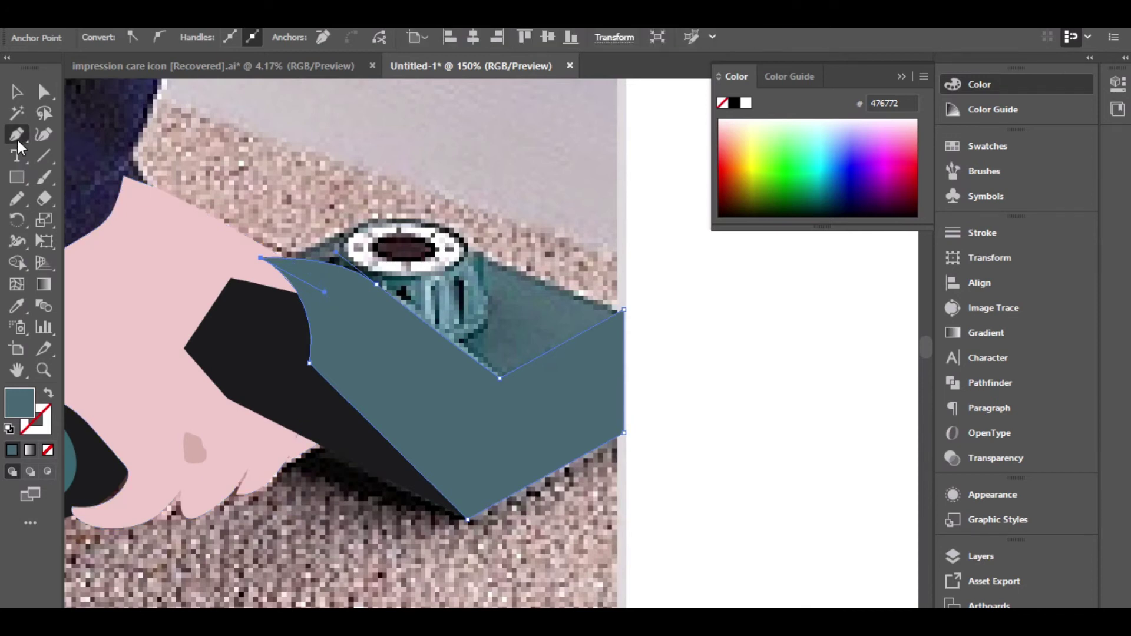
pyautogui.click(499, 380)
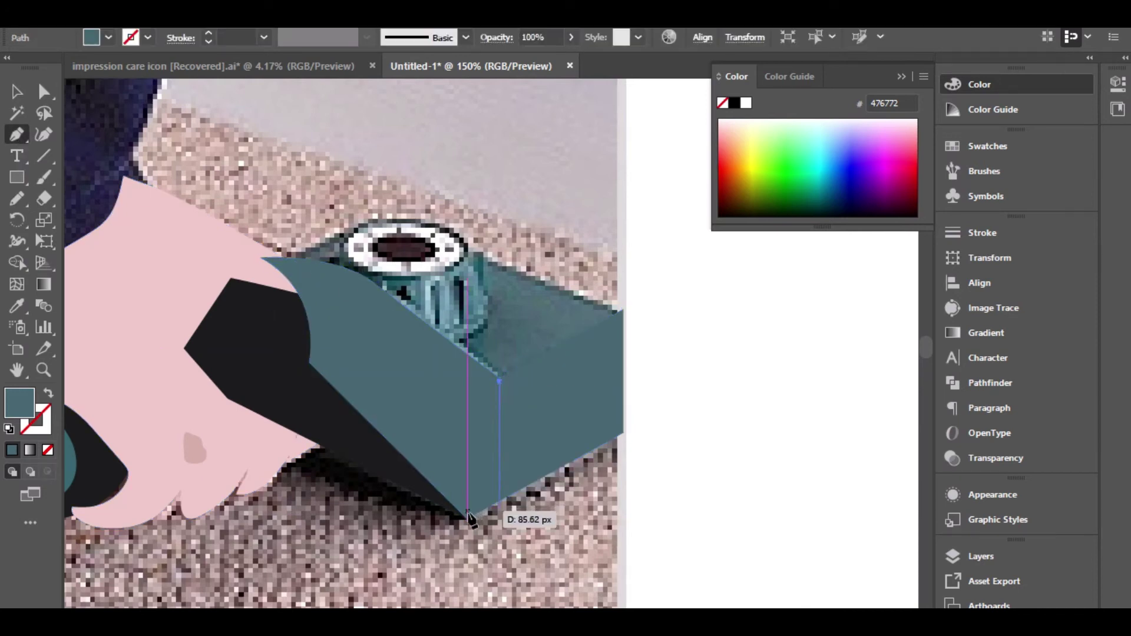
pyautogui.click(468, 519)
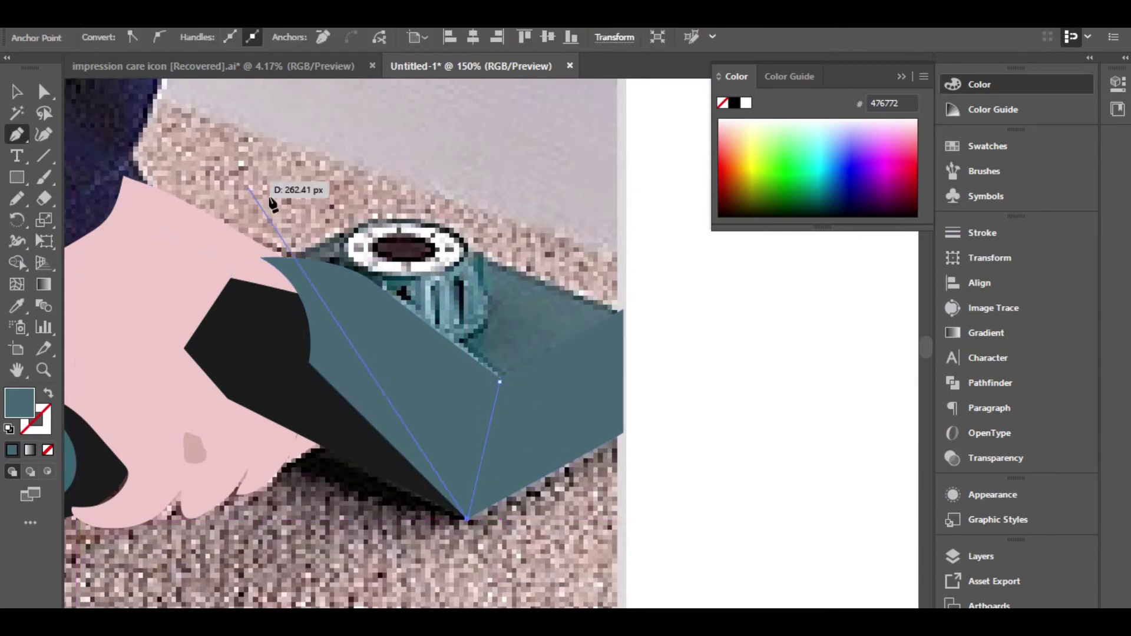
pyautogui.click(17, 92)
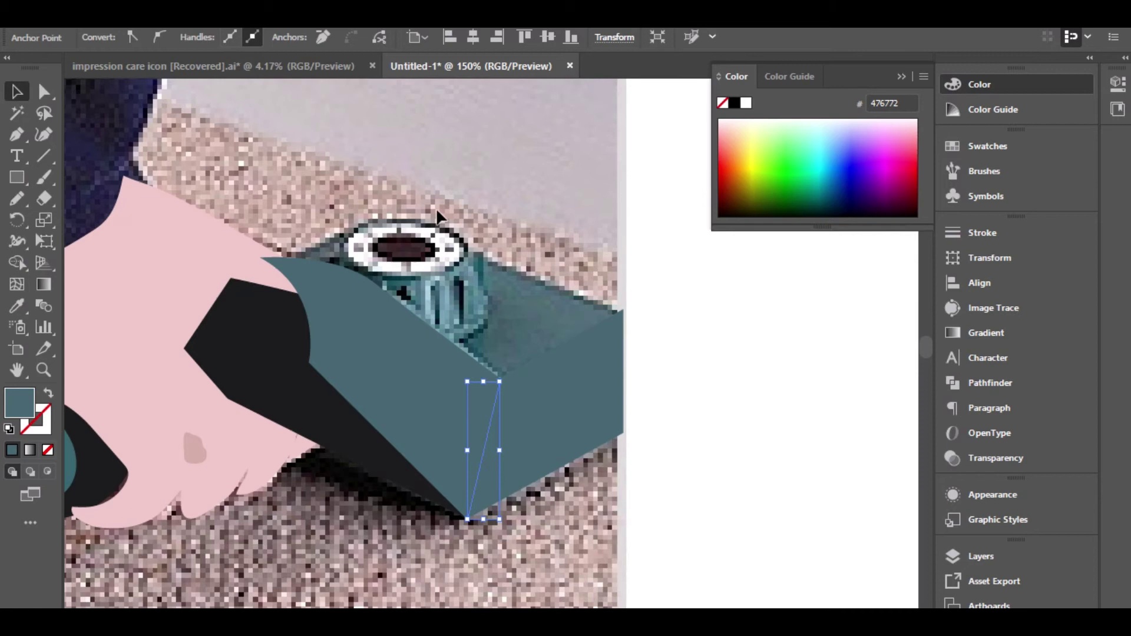
# Step: Give the dividing line a 1 pt teal stroke without fill and expand it into a thin filled strip
pyautogui.scroll(2, 468, 426)
pyautogui.keyDown('shift'); pyautogui.click(437, 393); pyautogui.keyUp('shift')
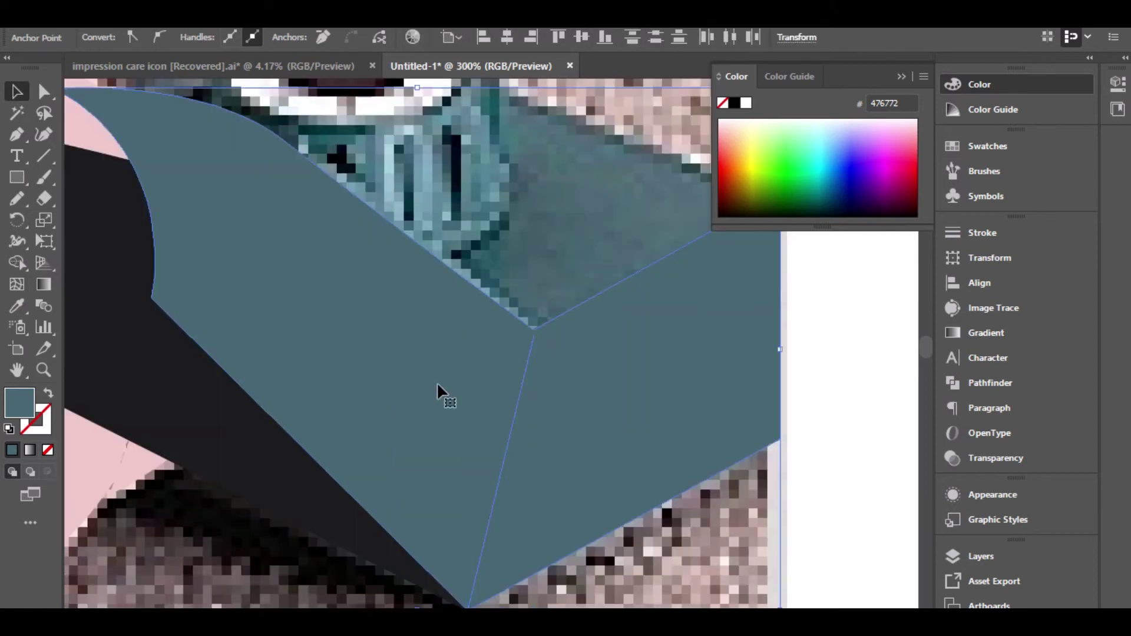
pyautogui.click(786, 437)
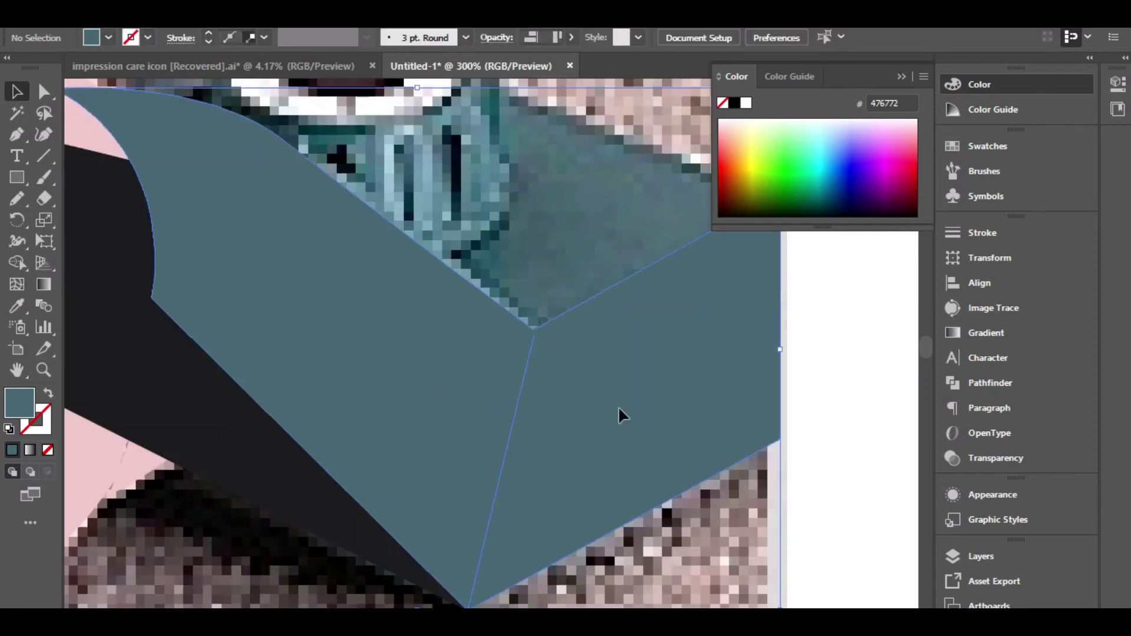
pyautogui.click(516, 401)
pyautogui.rightClick(179, 224)
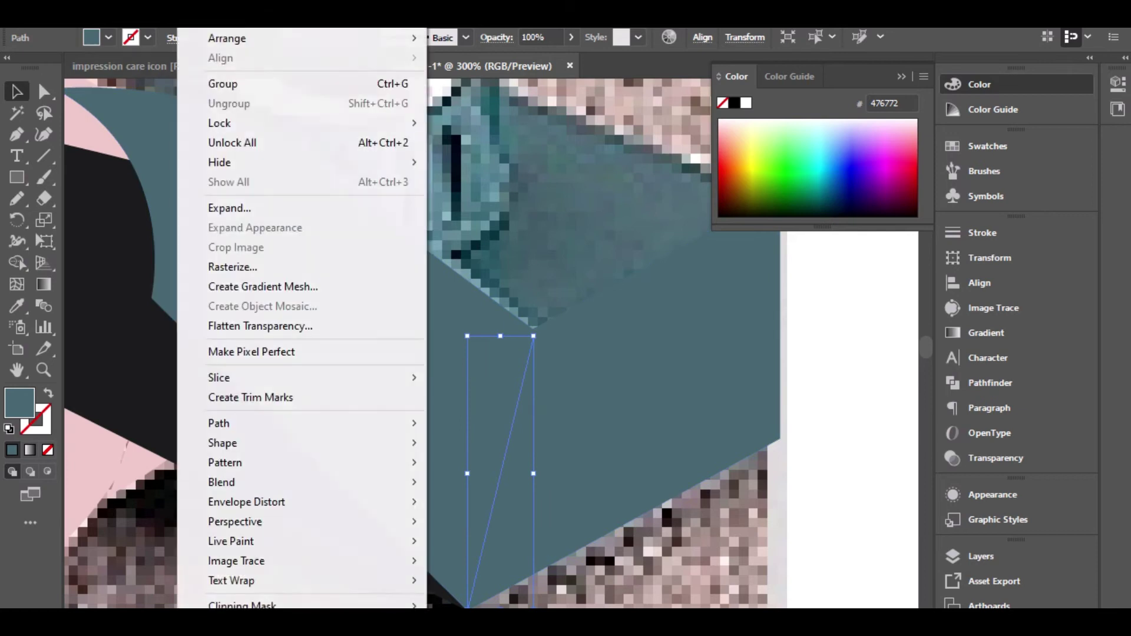
pyautogui.click(225, 211)
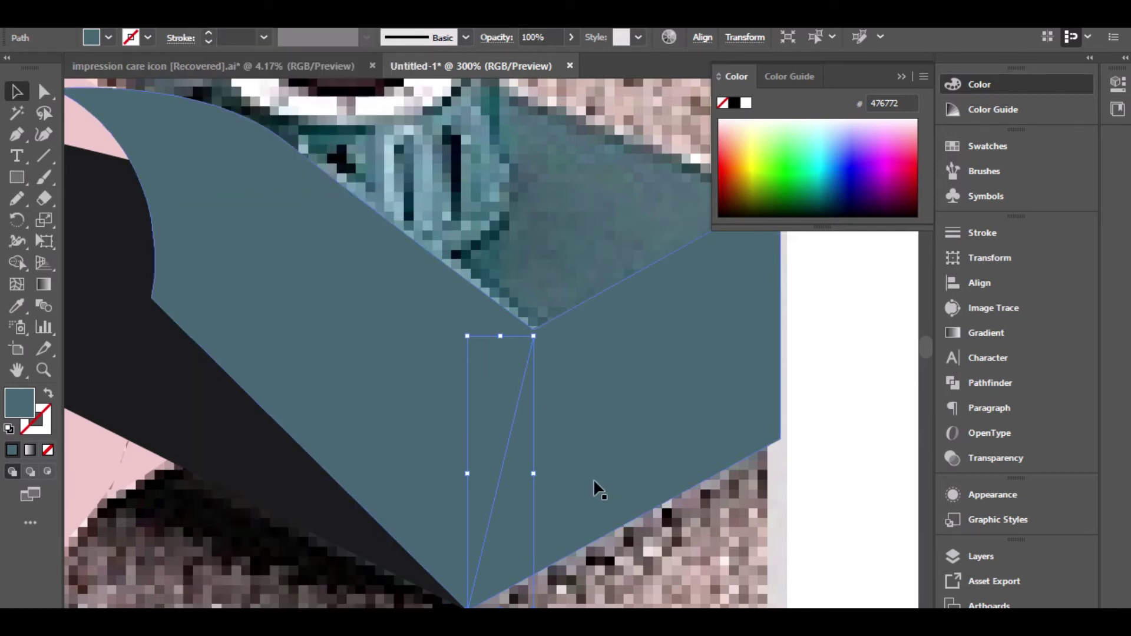
pyautogui.click(47, 393)
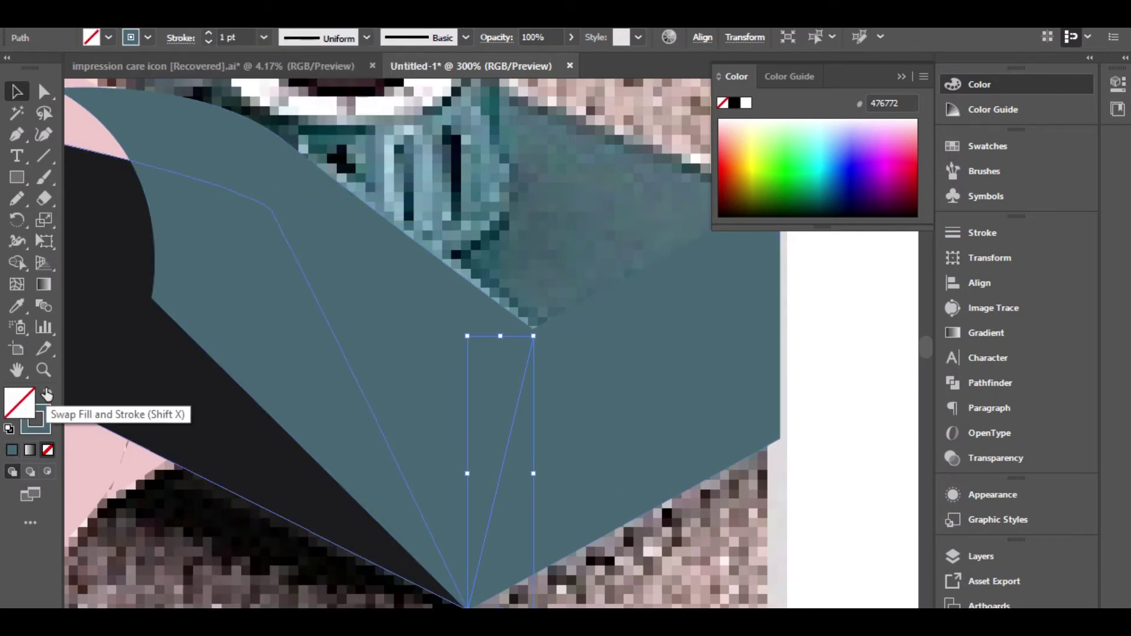
pyautogui.rightClick(178, 221)
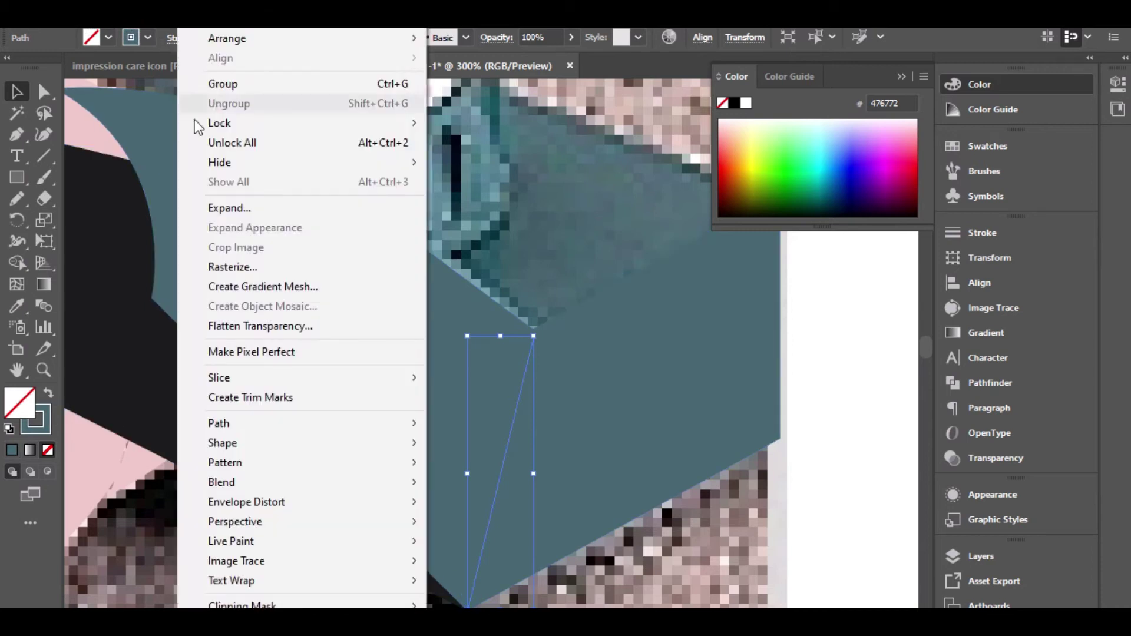
pyautogui.click(219, 213)
pyautogui.click(533, 420)
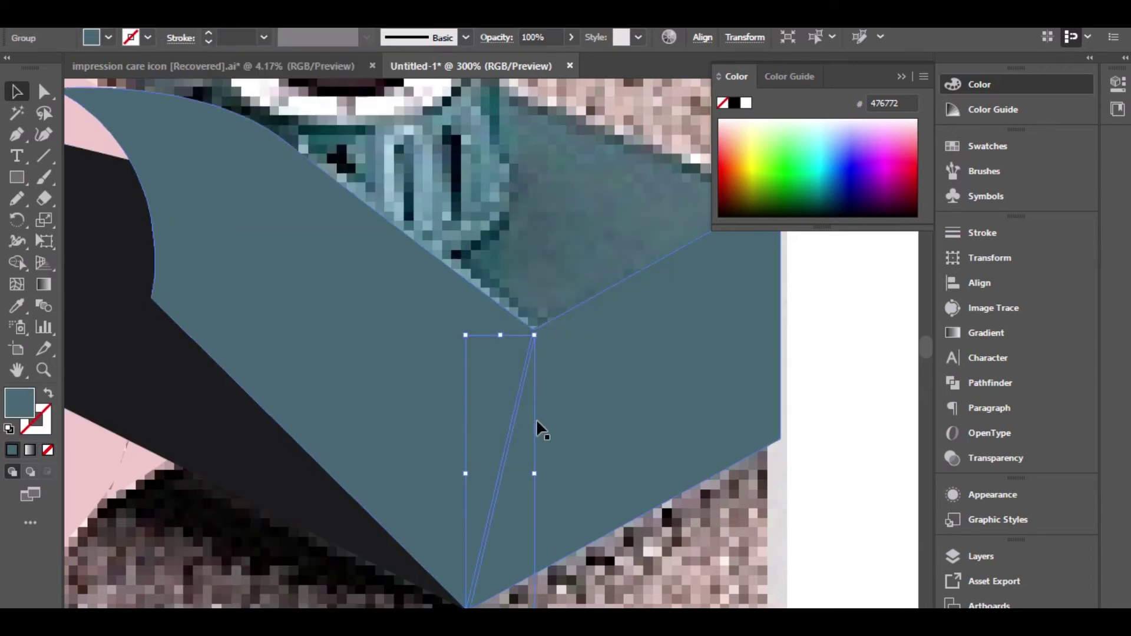
# Step: Stretch the thin dividing strip upward so it extends past the front face's inner upper corner
pyautogui.keyDown('shift'); pyautogui.click(371, 376); pyautogui.keyUp('shift')
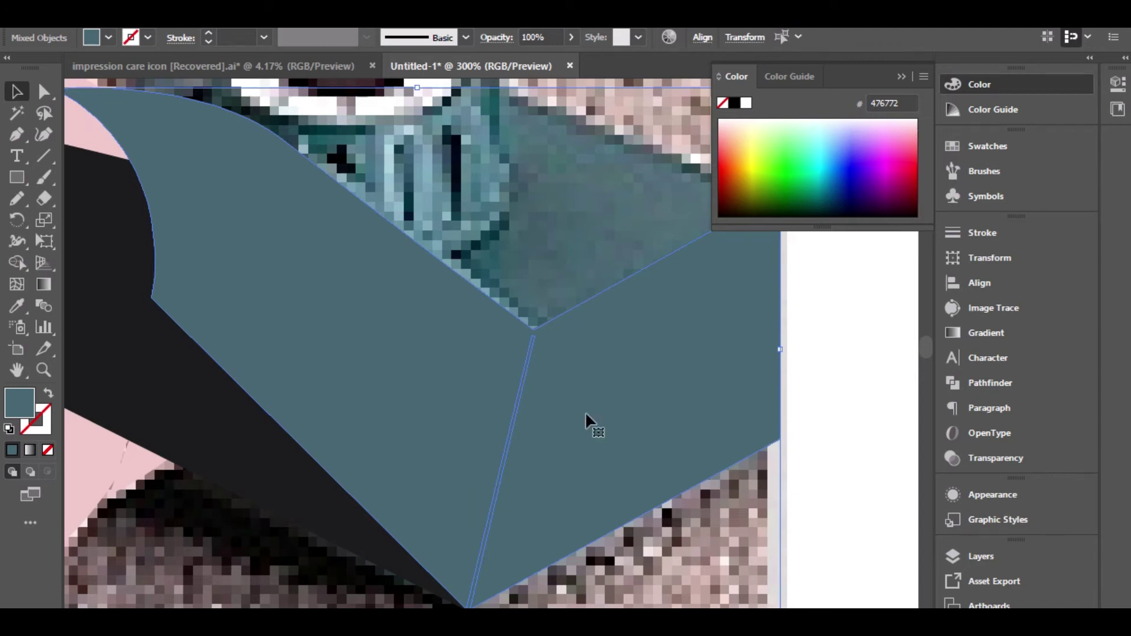
pyautogui.hotkey('ctrl', 'shift', 'a')
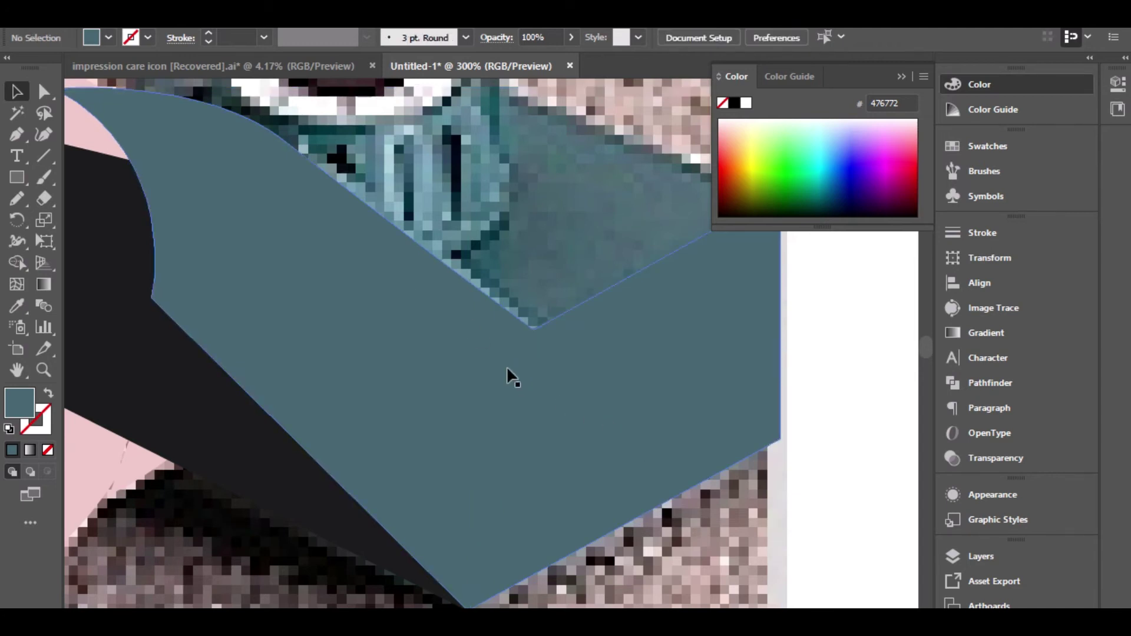
pyautogui.click(522, 385)
pyautogui.moveTo(532, 331); pyautogui.dragTo(539, 307)
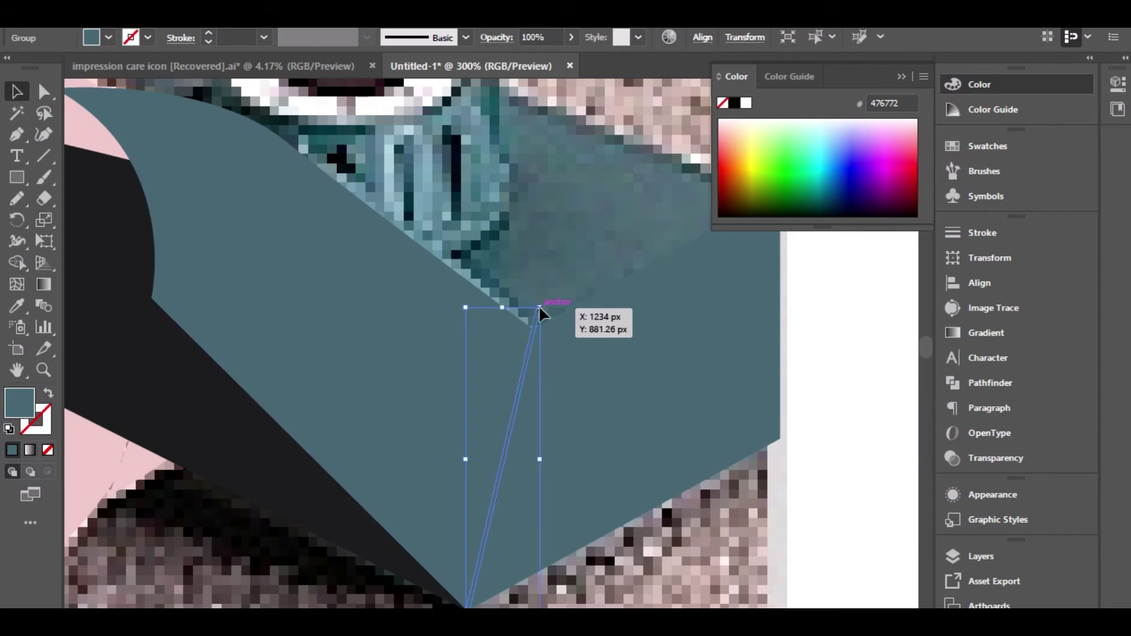
# Step: Remove the dividing strip and its end pieces with the Shape Builder tool, splitting the teal shape into two faces
pyautogui.hotkey('ctrl', 'a')
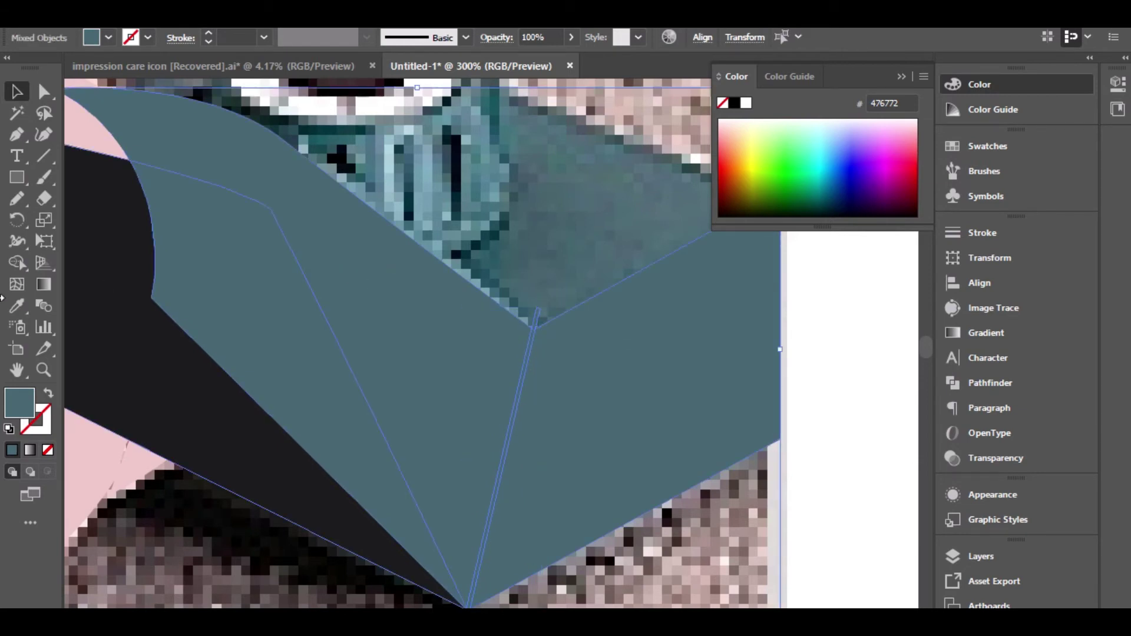
pyautogui.click(13, 266)
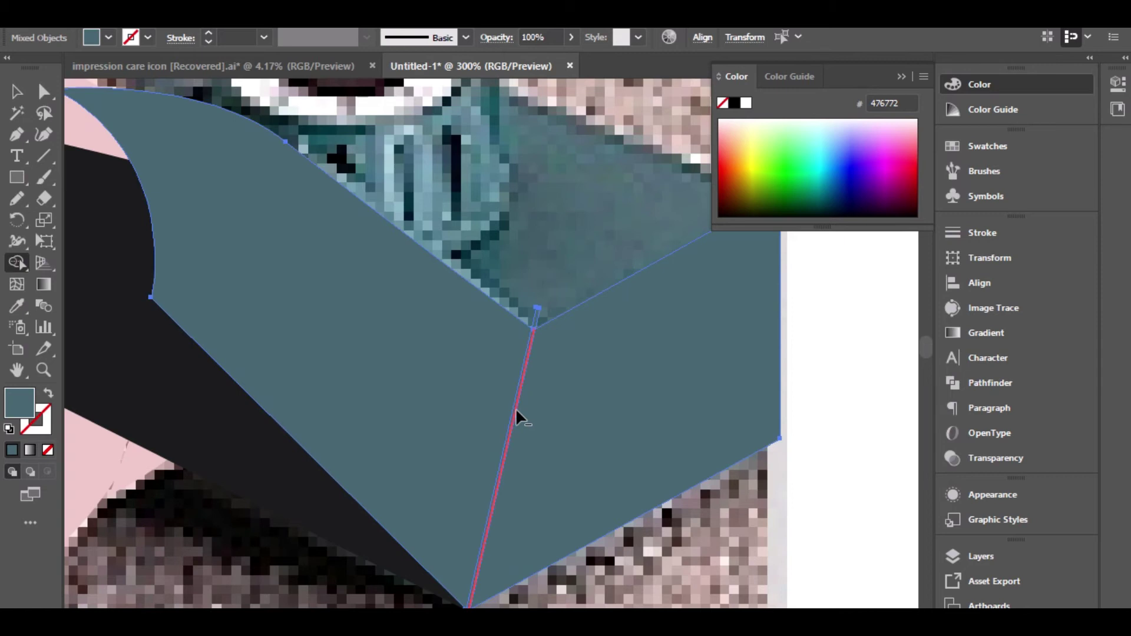
pyautogui.scroll(2, 530, 437)
pyautogui.scroll(1, 495, 391)
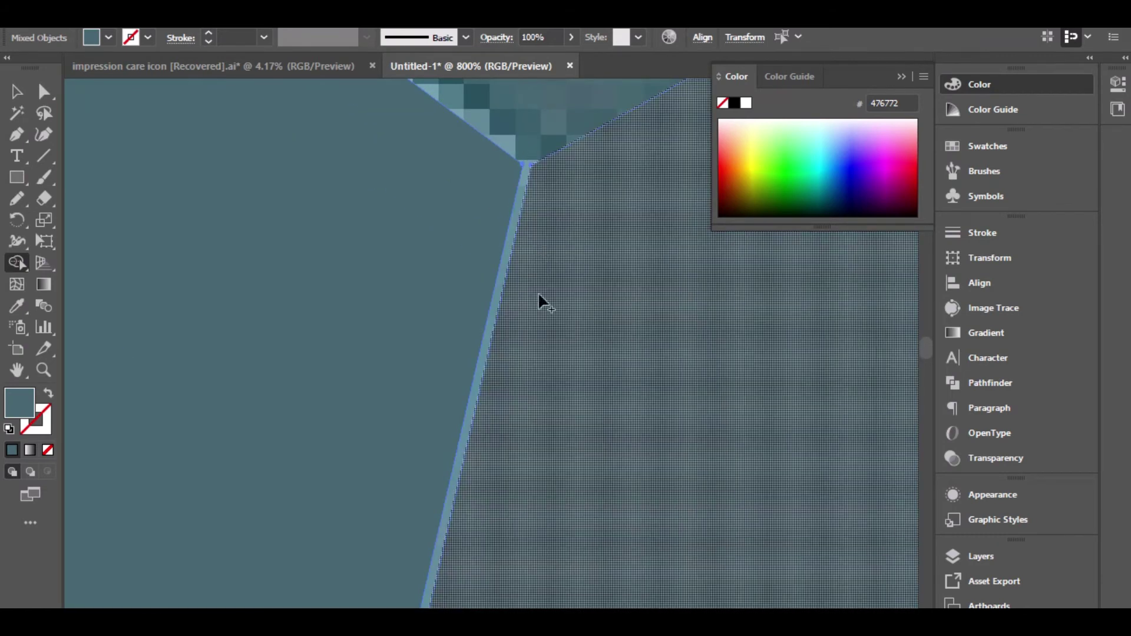
pyautogui.scroll(-3, 541, 407)
pyautogui.scroll(6, 539, 403)
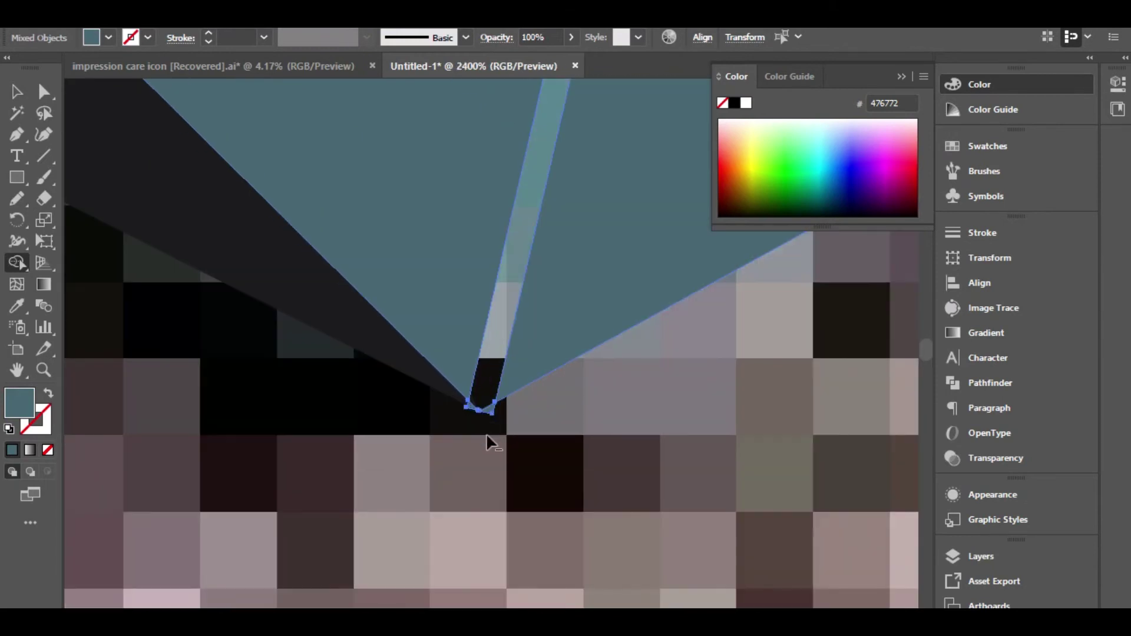
pyautogui.scroll(2, 487, 433)
pyautogui.click(478, 412)
pyautogui.scroll(-10, 457, 356)
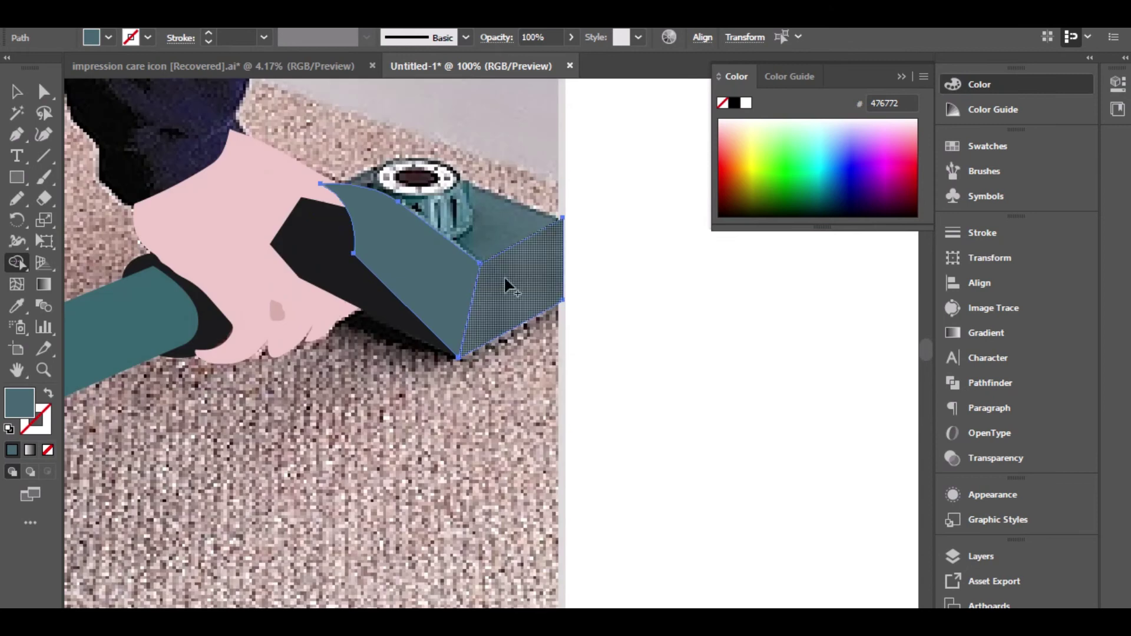
pyautogui.scroll(3, 446, 374)
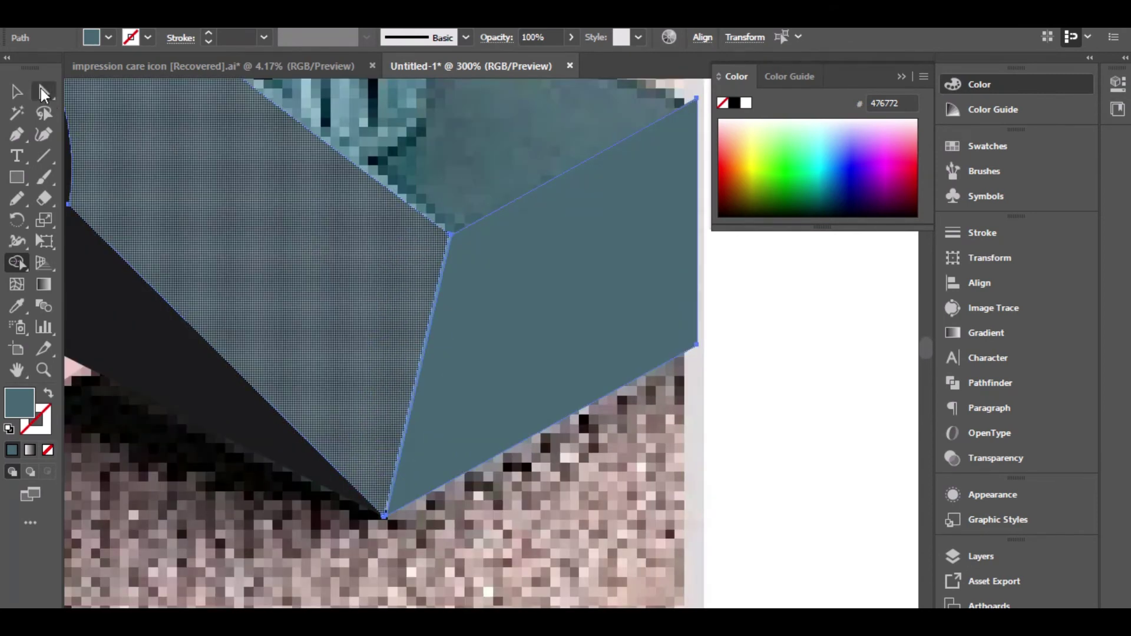
# Step: Recolour the face next to the hand with the darker teal 39545b
pyautogui.click(44, 91)
pyautogui.click(17, 93)
pyautogui.click(722, 486)
pyautogui.rightClick(539, 307)
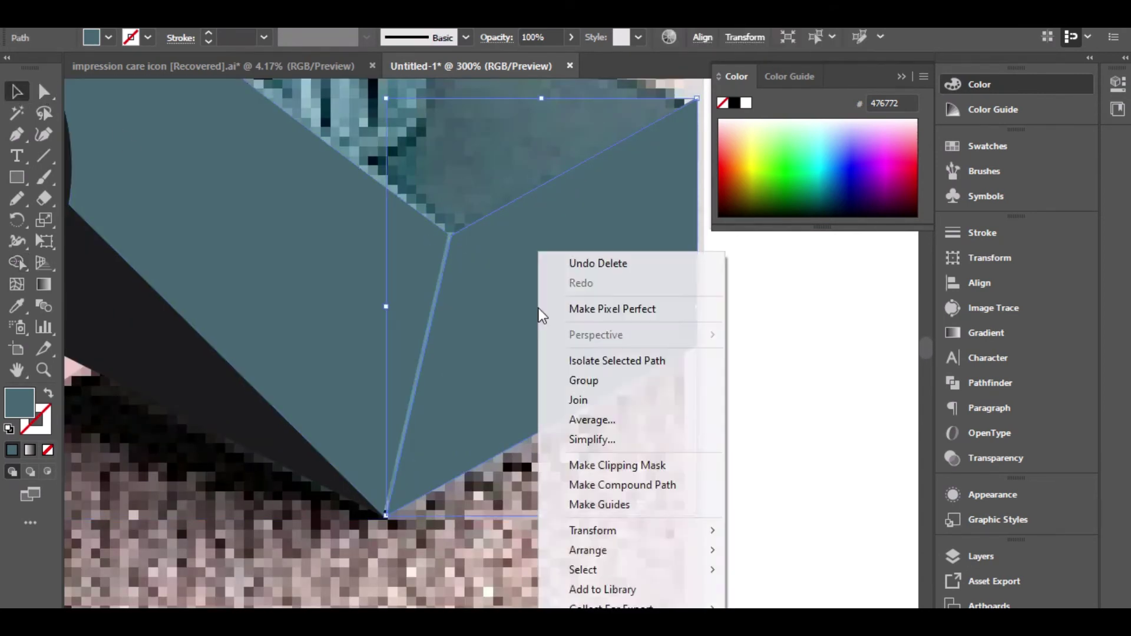
pyautogui.click(801, 494)
pyautogui.scroll(-1, 601, 512)
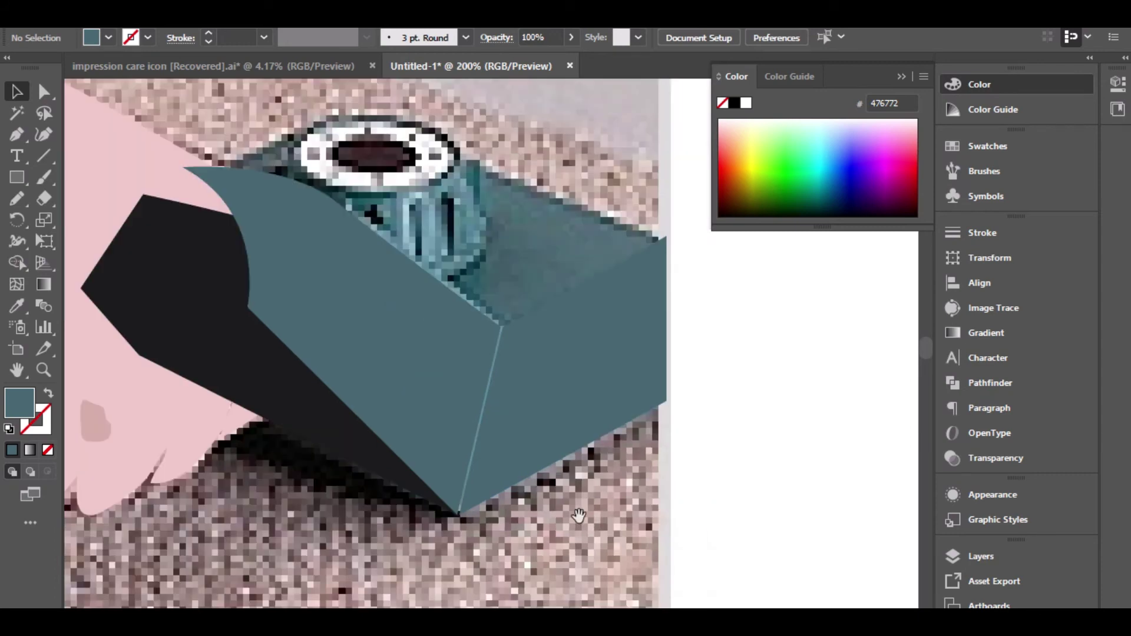
pyautogui.moveTo(578, 516); pyautogui.dragTo(586, 544)
pyautogui.click(388, 383)
pyautogui.doubleClick(17, 403)
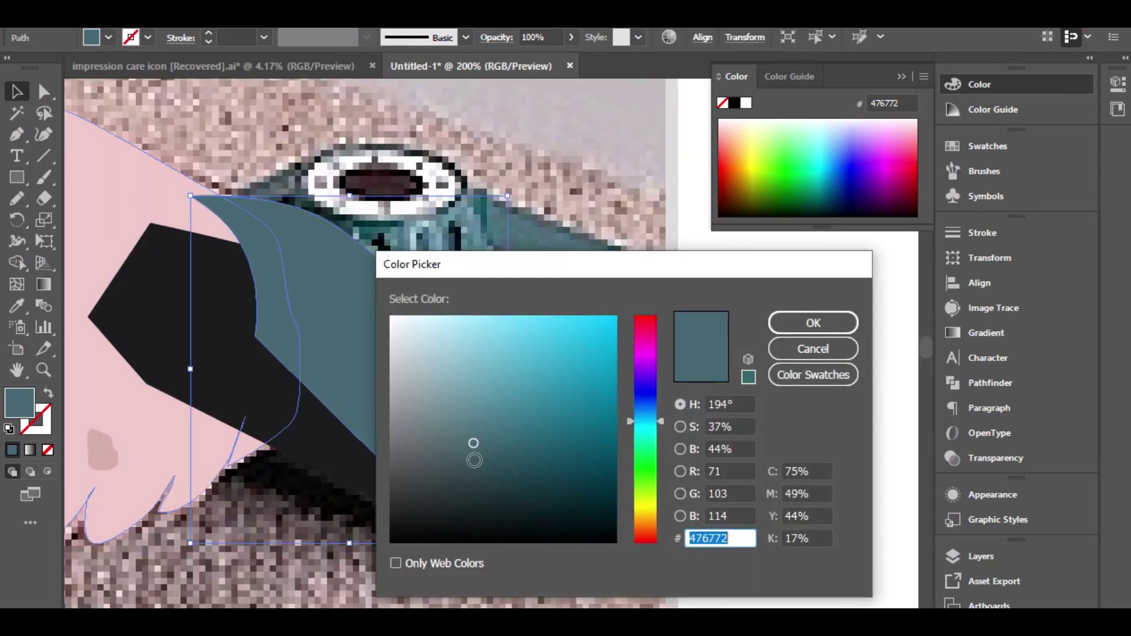
pyautogui.write('39545b')
pyautogui.click(794, 323)
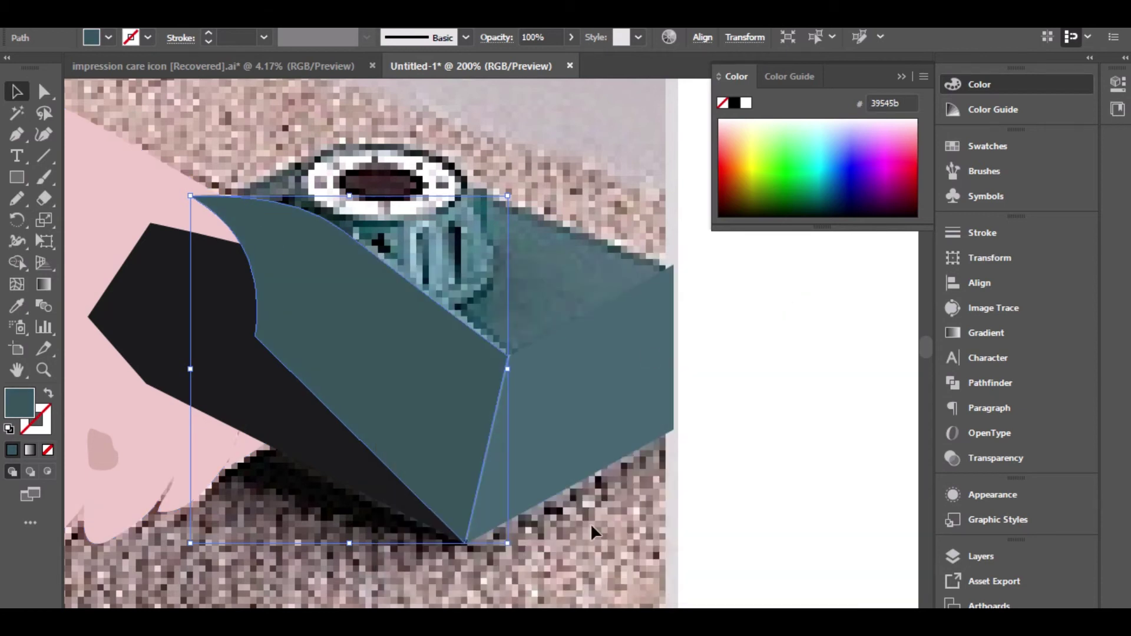
pyautogui.click(591, 512)
# Step: Move the lighter face's inner upper corner anchor to the darker face's edge to cover the gap between them
pyautogui.scroll(2, 478, 501)
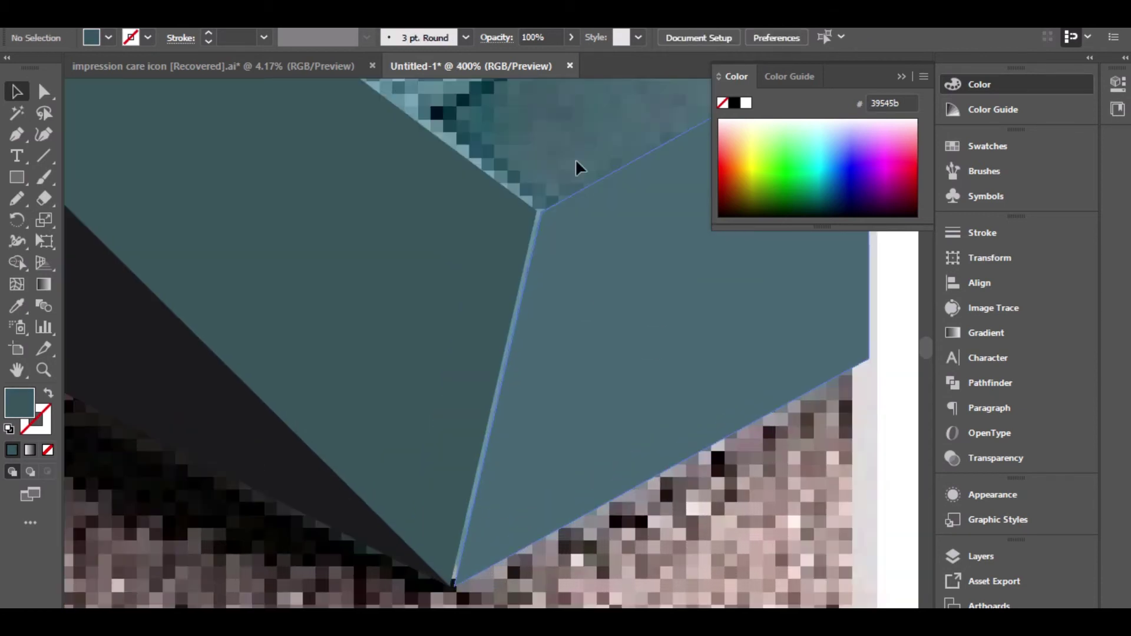
pyautogui.click(44, 91)
pyautogui.scroll(3, 563, 183)
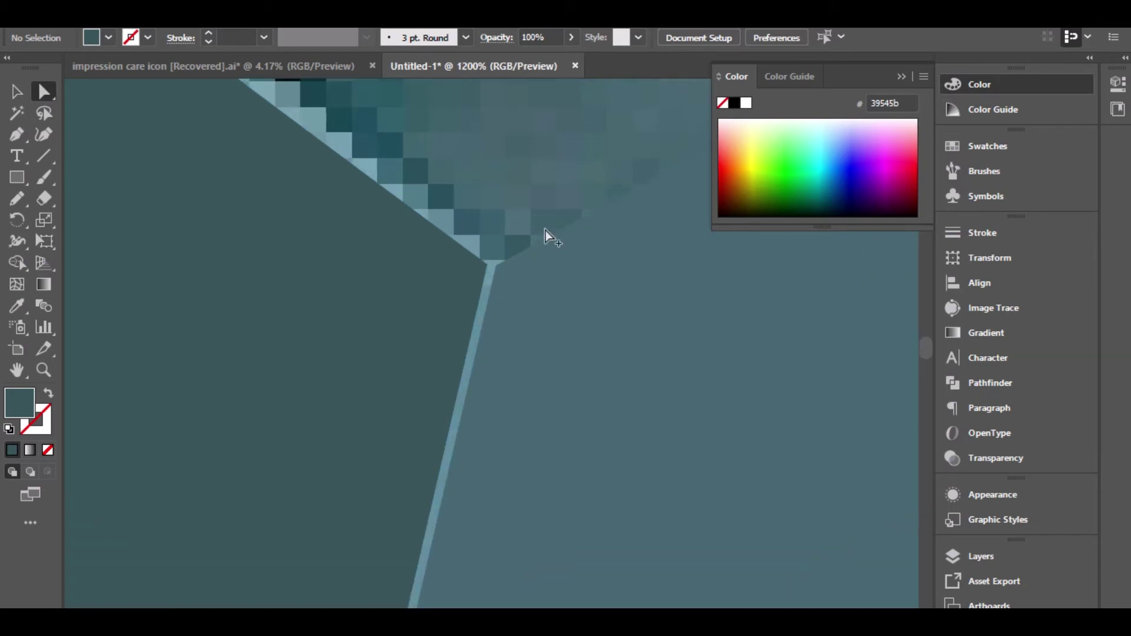
pyautogui.scroll(1, 545, 231)
pyautogui.click(448, 316)
pyautogui.click(444, 312)
pyautogui.moveTo(444, 312); pyautogui.dragTo(424, 308)
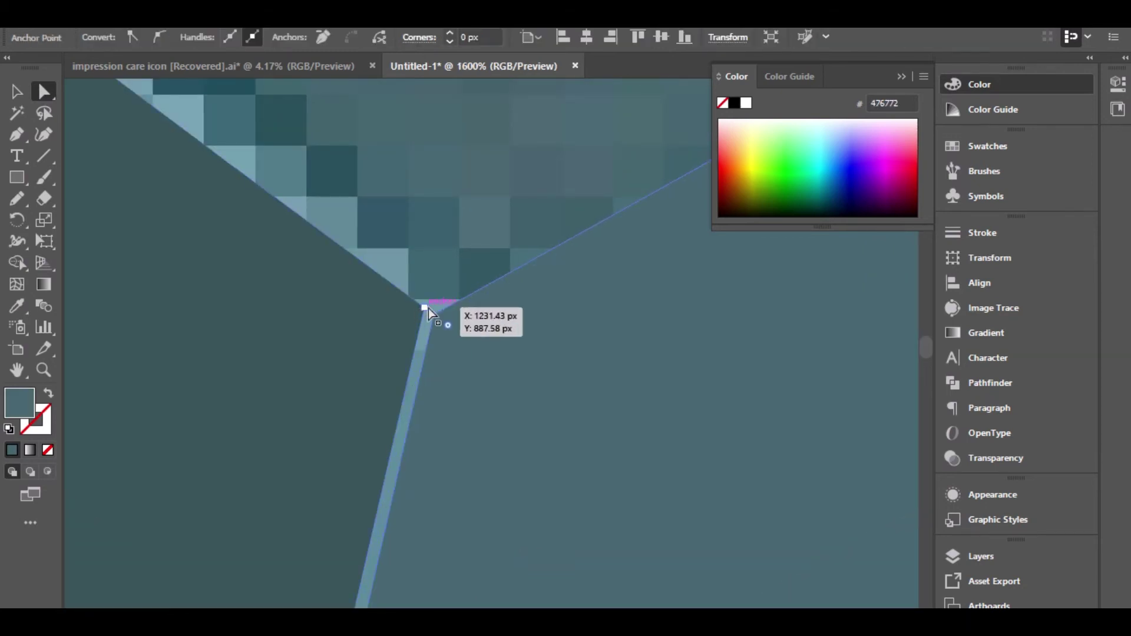
pyautogui.press('Up')
pyautogui.press('Up')
pyautogui.press('Down')
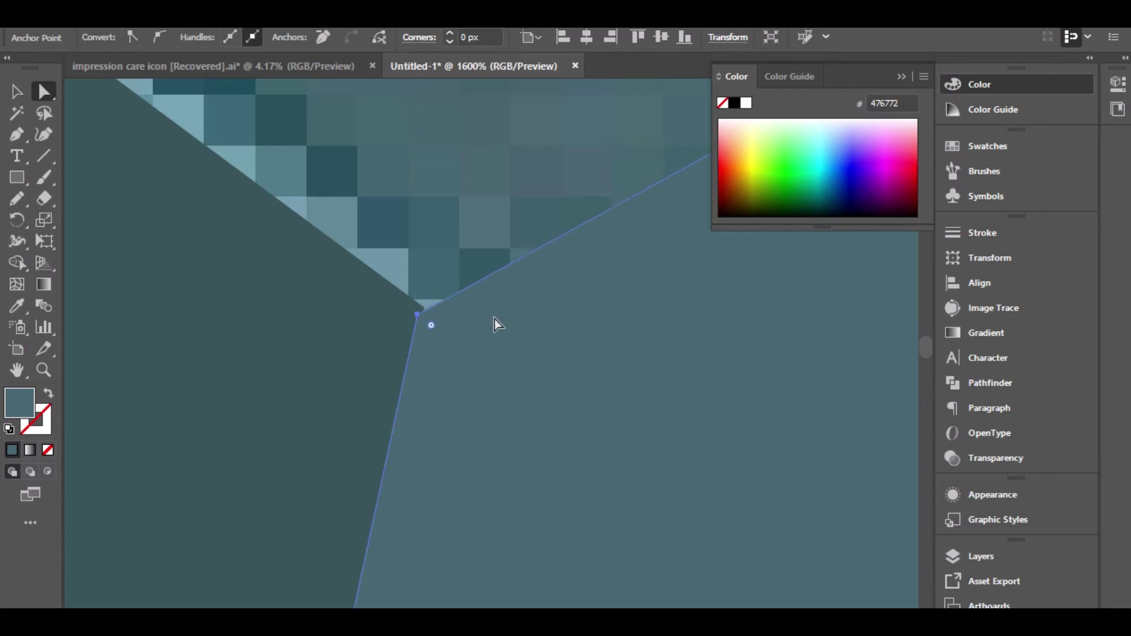
pyautogui.press('Right')
pyautogui.hotkey('ctrl', '0')
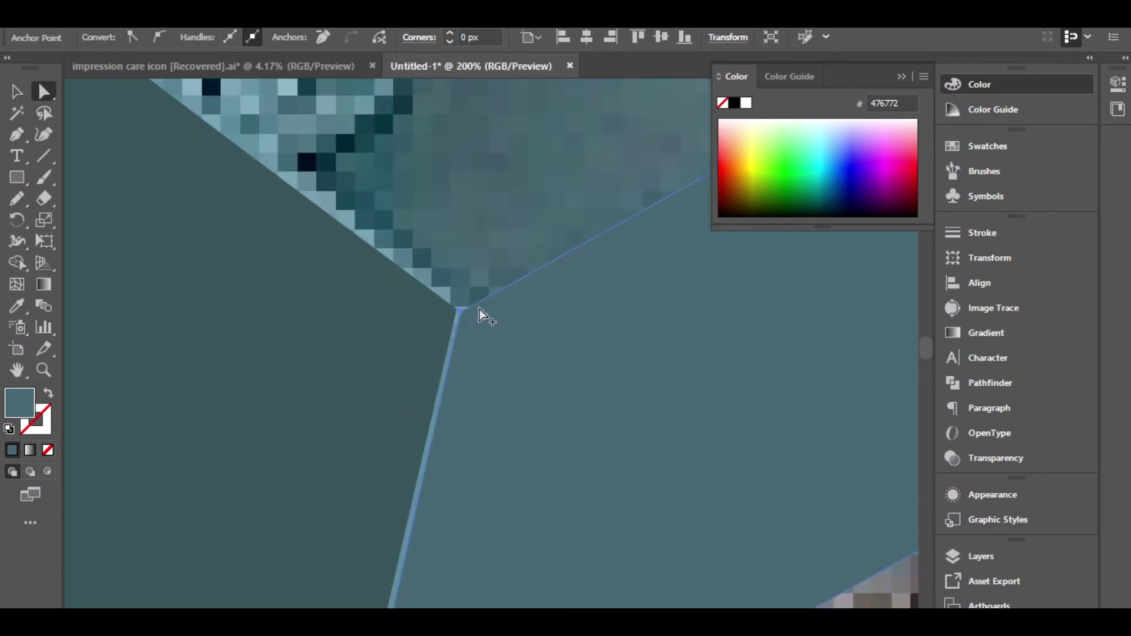
pyautogui.press('v')
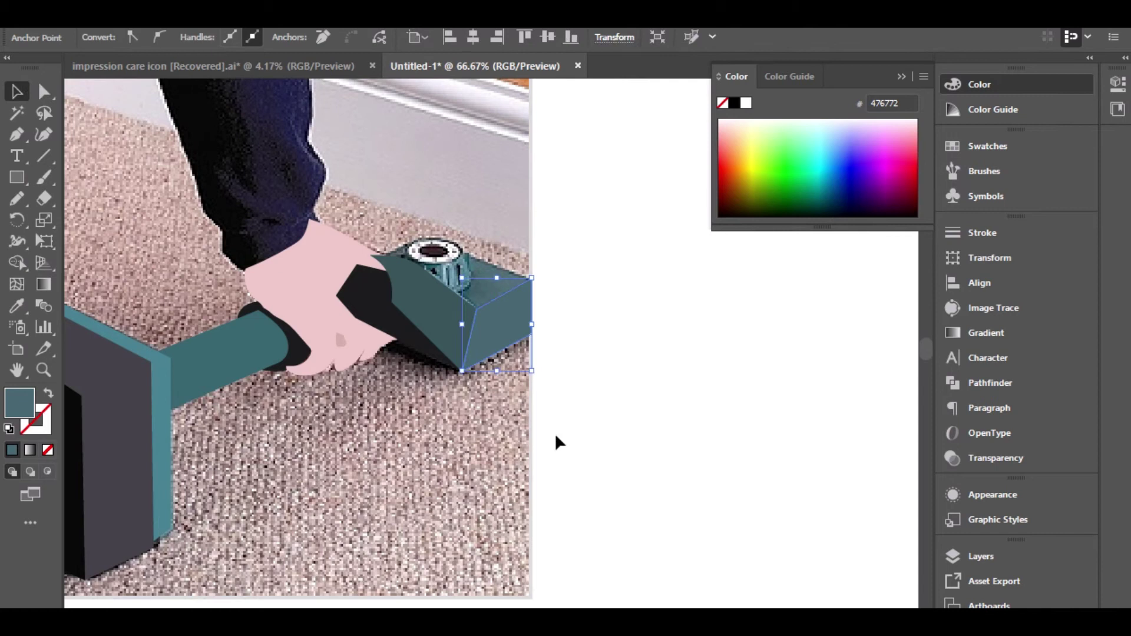
# Step: Remove the lighter teal face and send the darker teal face backward behind the black piece and the hand
pyautogui.click(587, 437)
pyautogui.scroll(2, 487, 360)
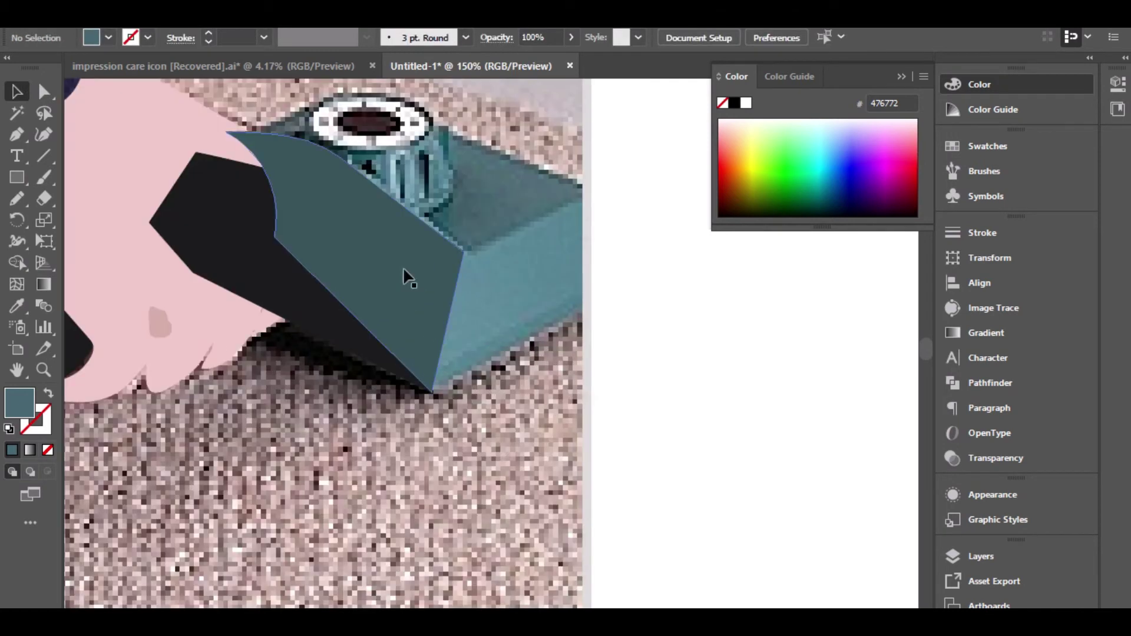
pyautogui.click(404, 272)
pyautogui.hotkey('ctrl', '[')
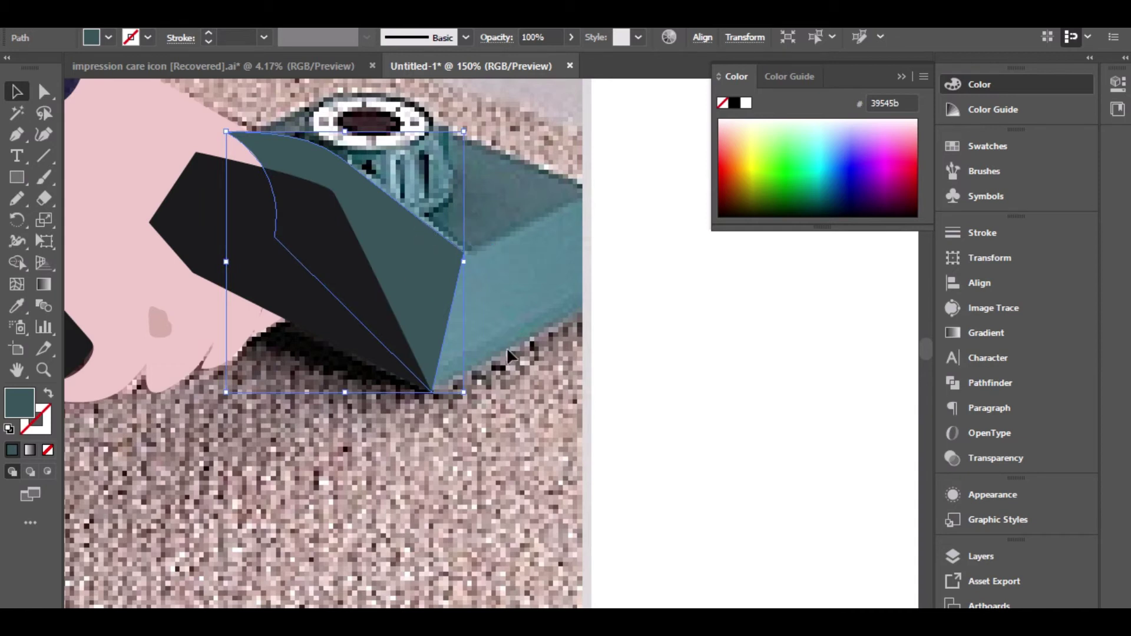
pyautogui.press('a')
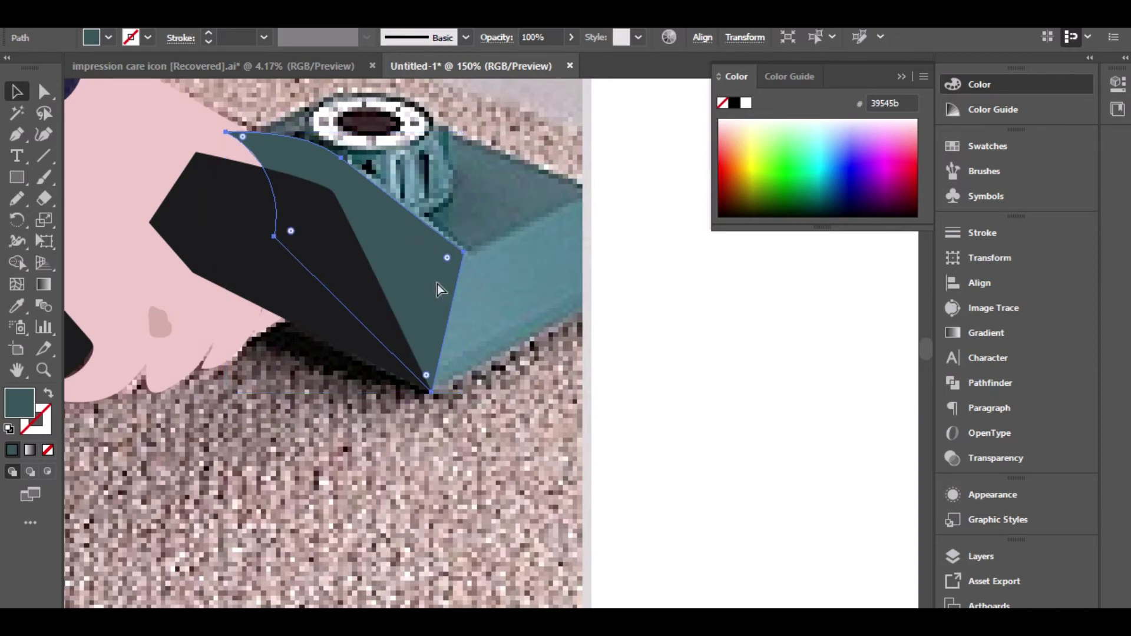
pyautogui.press('v')
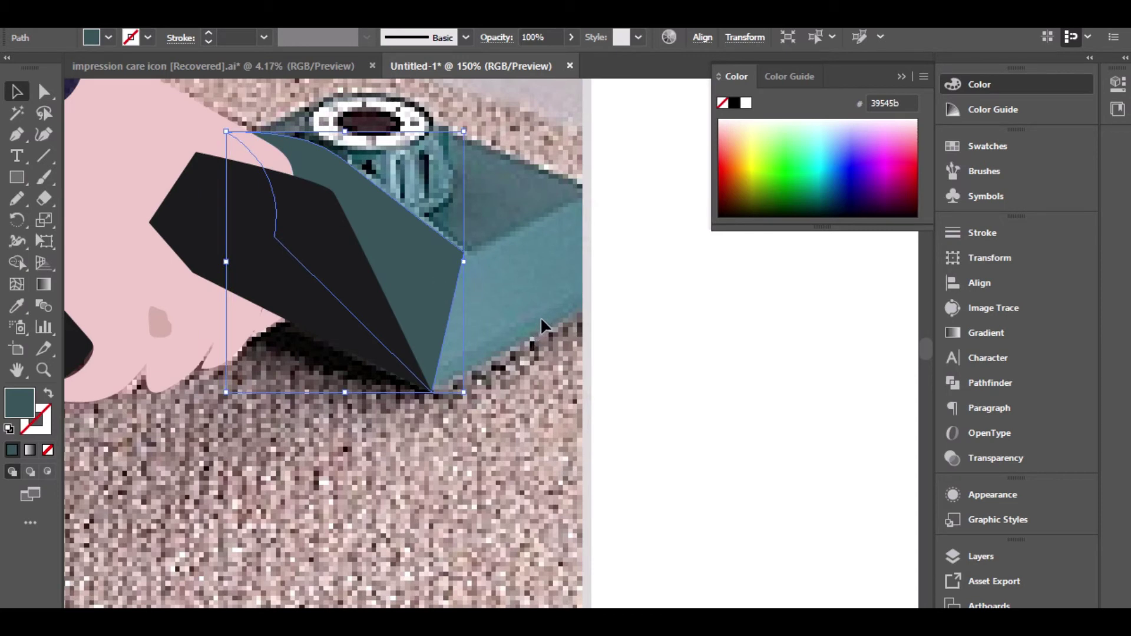
pyautogui.click(531, 396)
pyautogui.moveTo(518, 331); pyautogui.dragTo(436, 356)
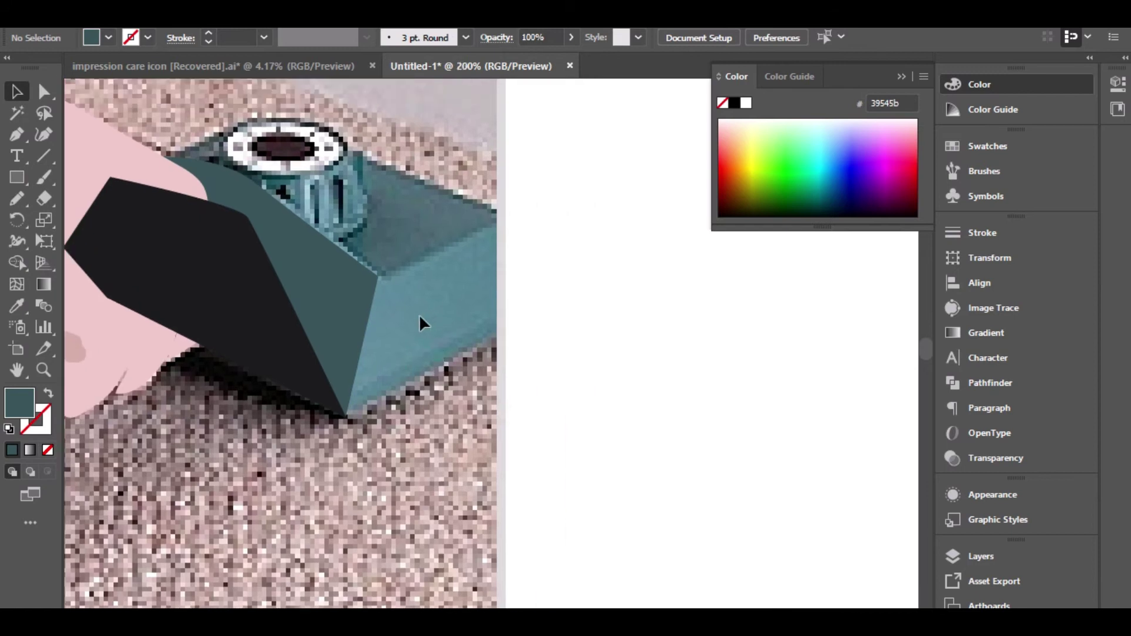
pyautogui.hotkey('ctrl', '+')
# Step: Switch to WhatsApp, reply "ok" in the Magura GD-05 group chat, and return to Illustrator
pyautogui.click(400, 560)
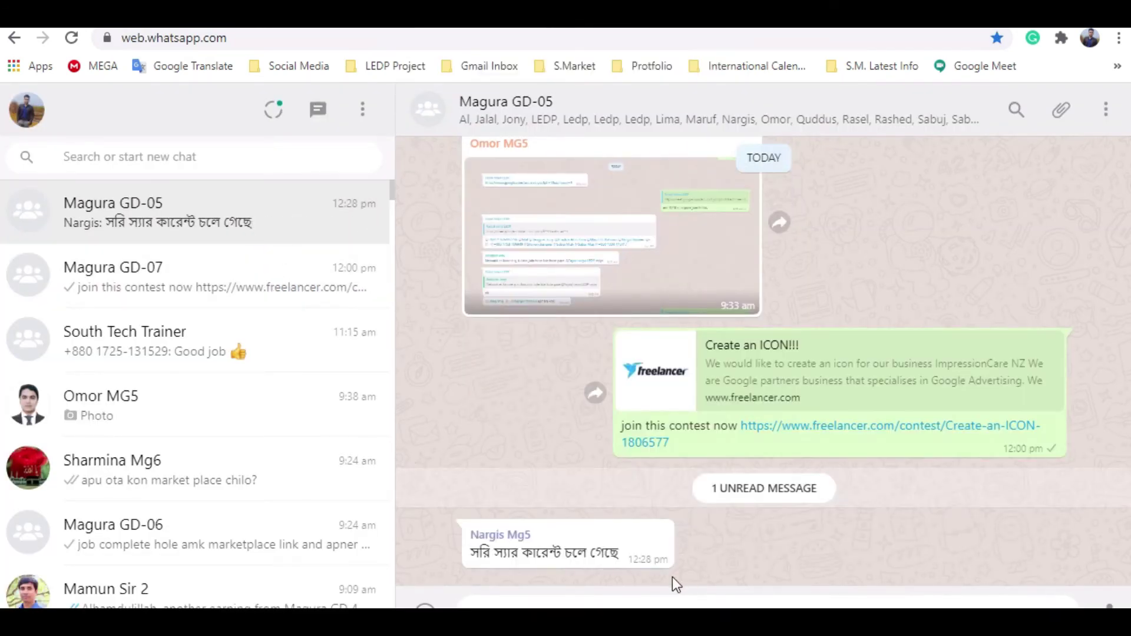
pyautogui.write('ok')
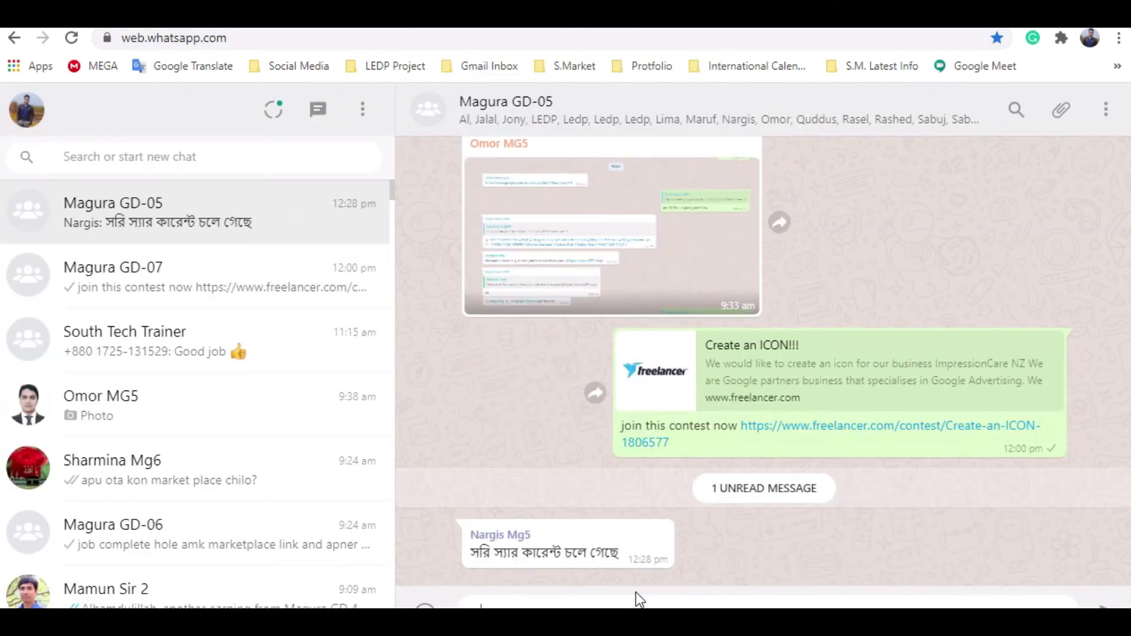
pyautogui.press('Return')
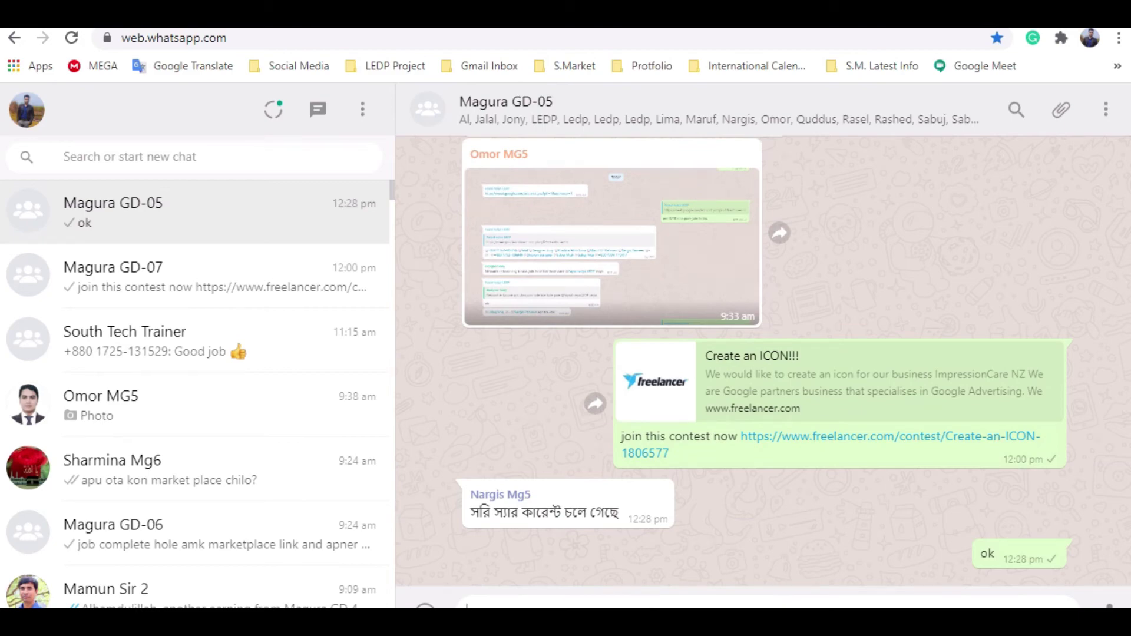
pyautogui.hotkey('alt', 'Tab')
# Step: Trace the head's end face with the Pen tool as a closed four-cornered shape between the darker face and the photo's edge
pyautogui.scroll(1, 407, 247)
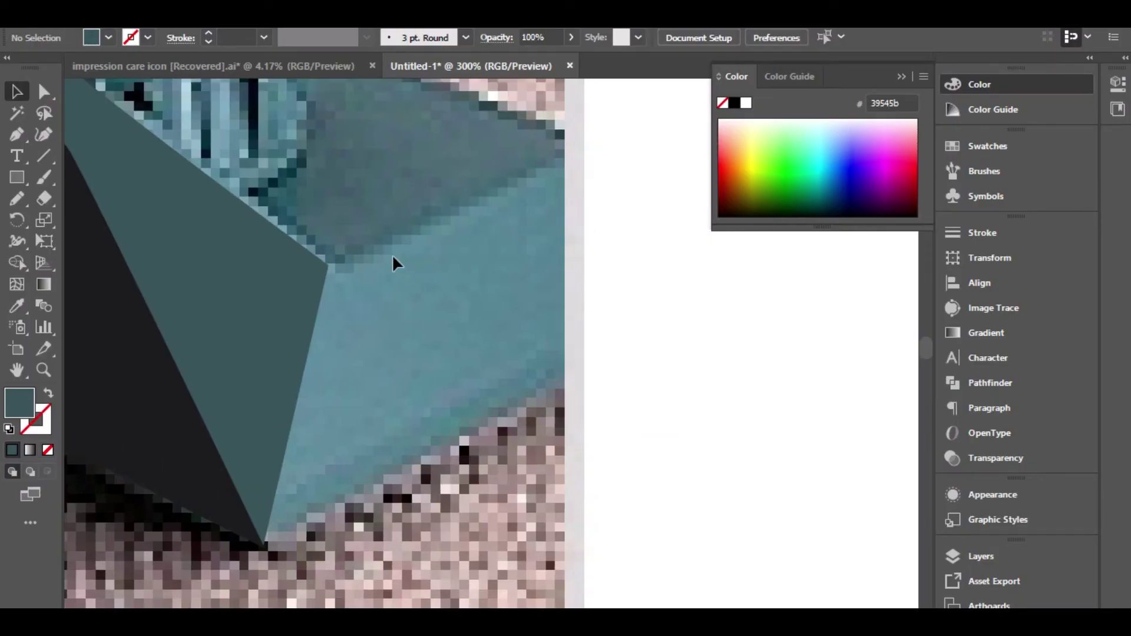
pyautogui.click(327, 265)
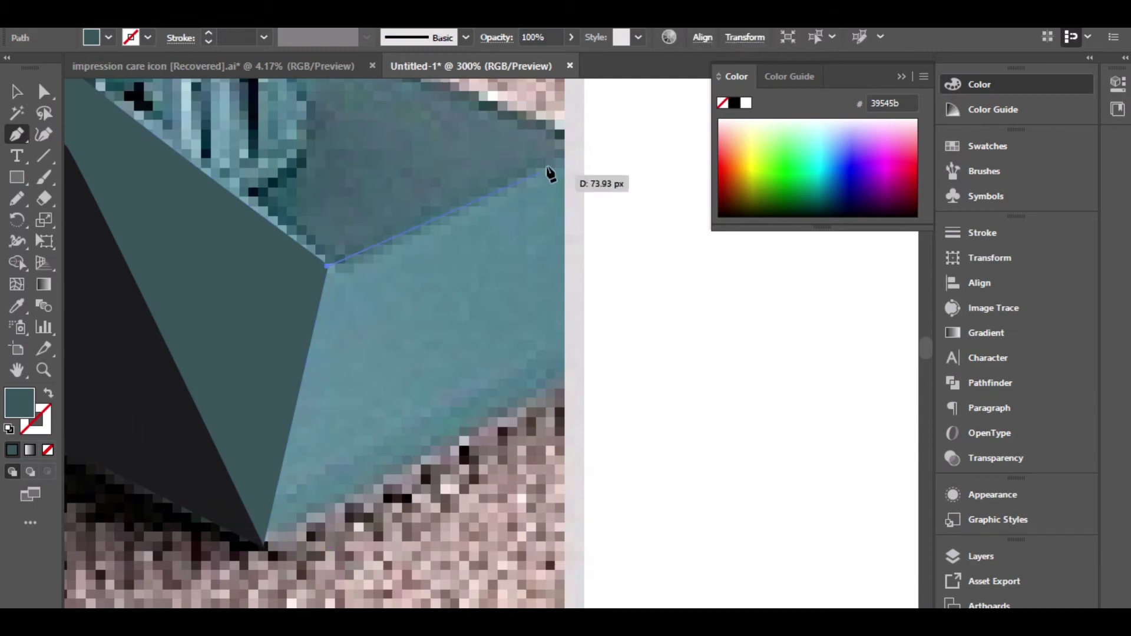
pyautogui.click(565, 138)
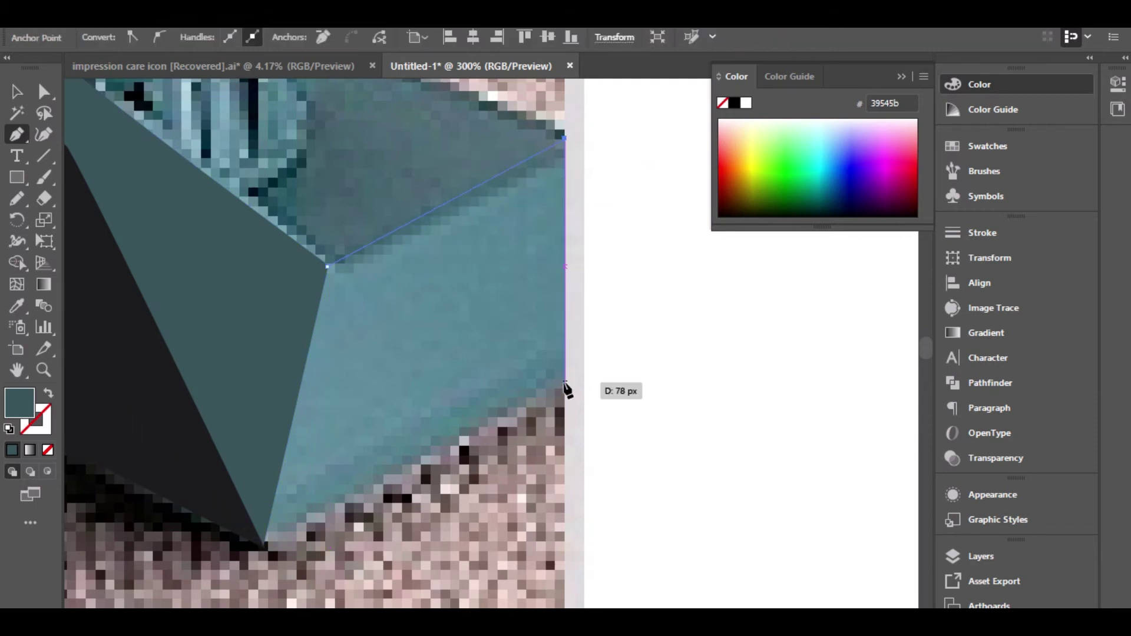
pyautogui.click(565, 382)
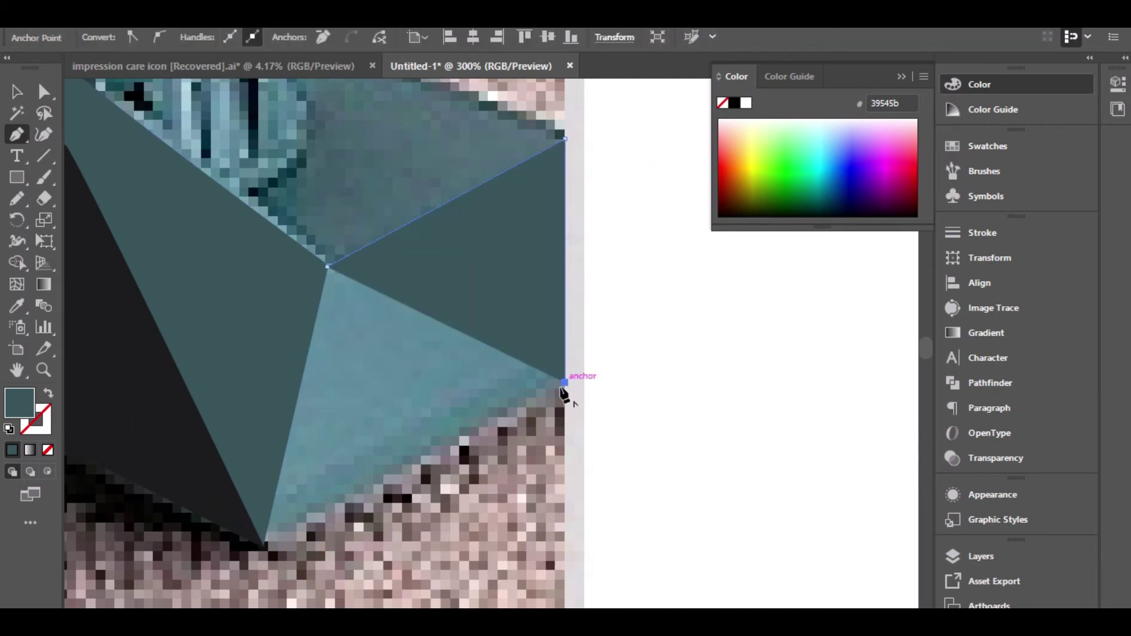
pyautogui.click(259, 543)
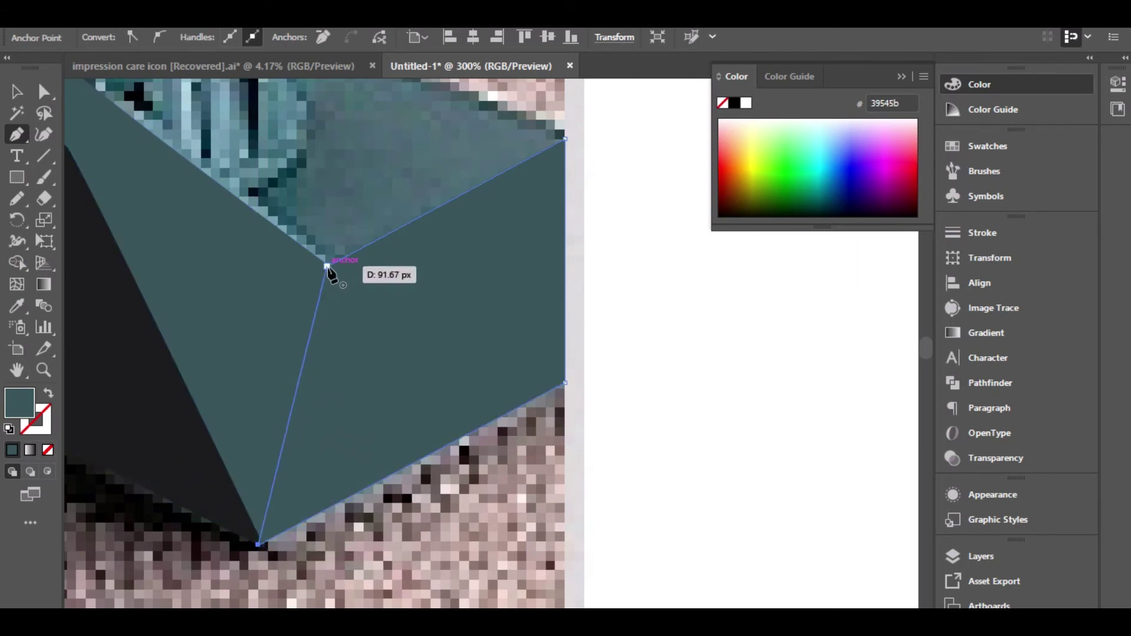
pyautogui.click(327, 265)
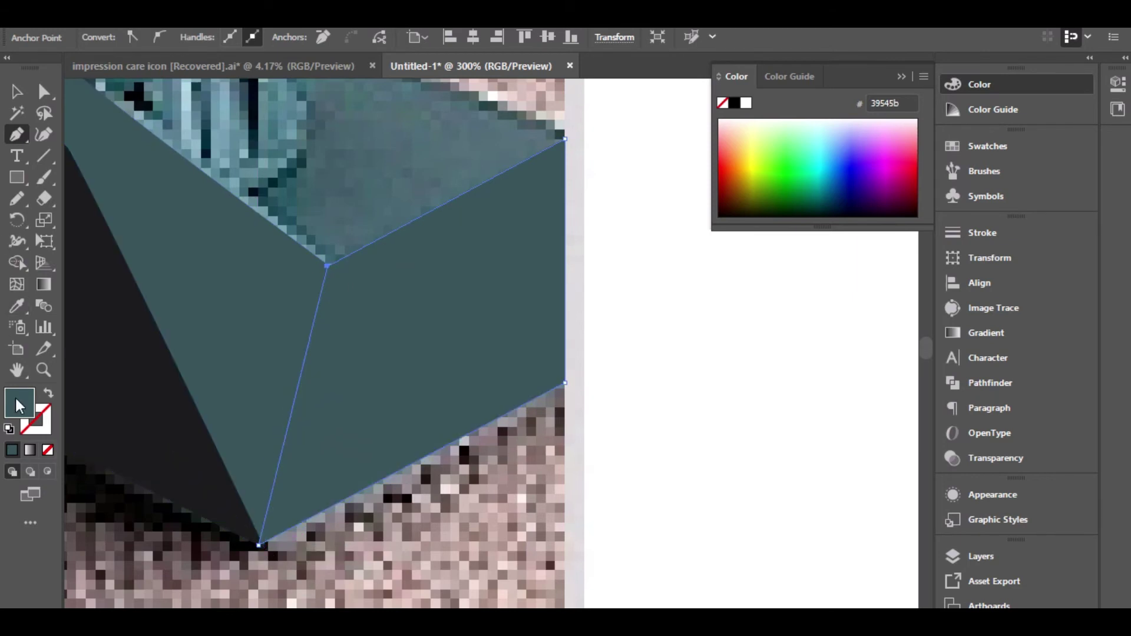
# Step: Recolour the head's end face with the slightly lighter teal 425f66
pyautogui.click(18, 307)
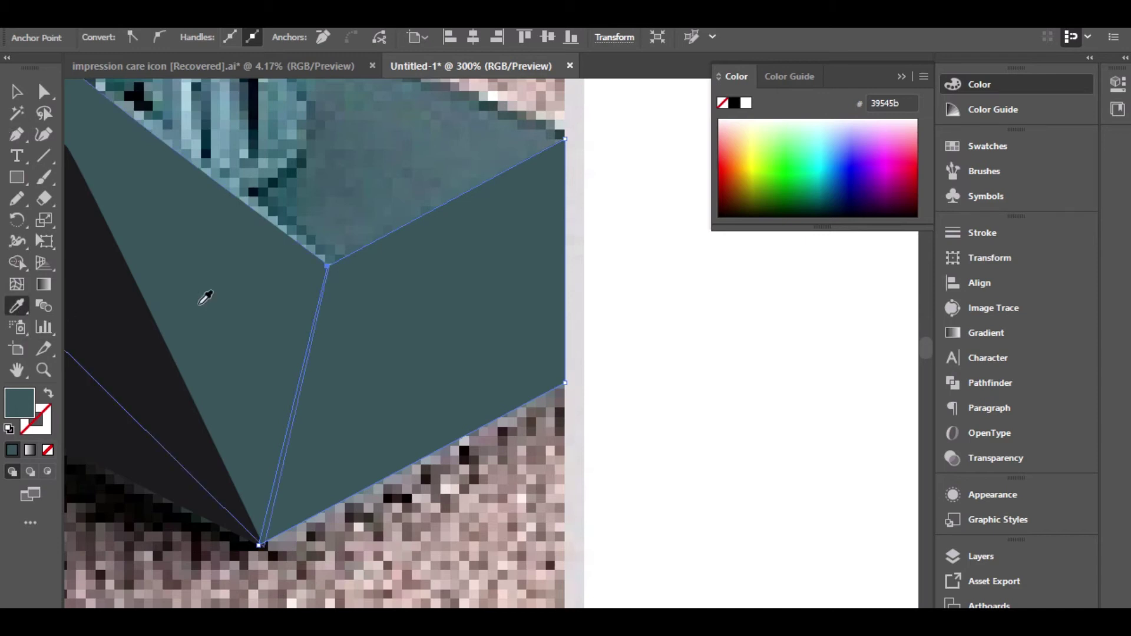
pyautogui.click(113, 346)
pyautogui.doubleClick(20, 403)
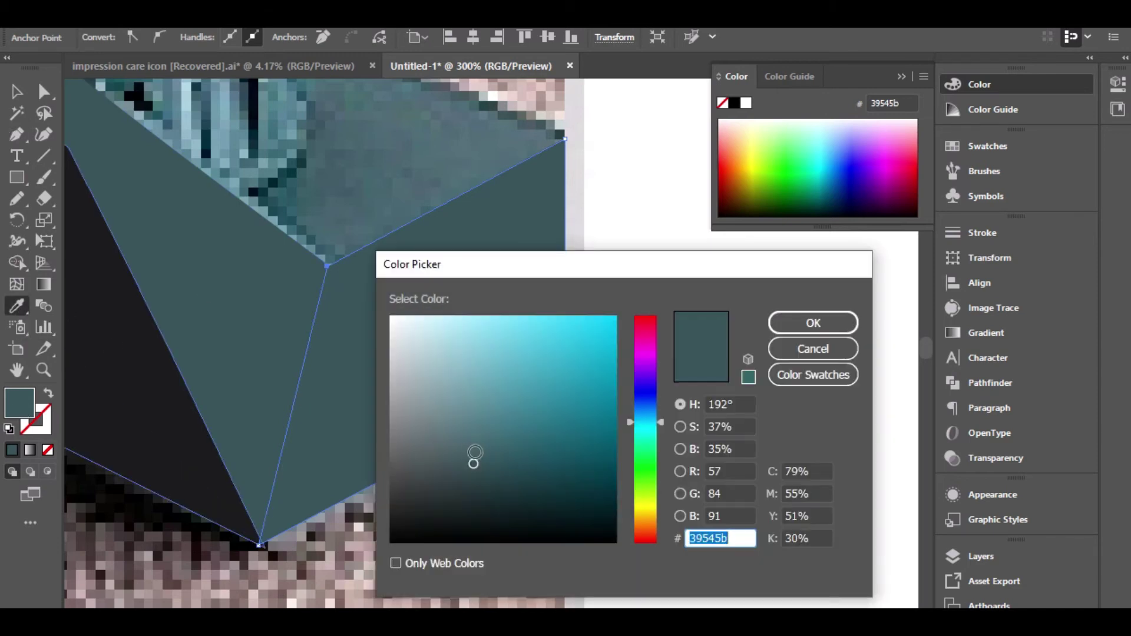
pyautogui.write('425f66')
pyautogui.click(822, 321)
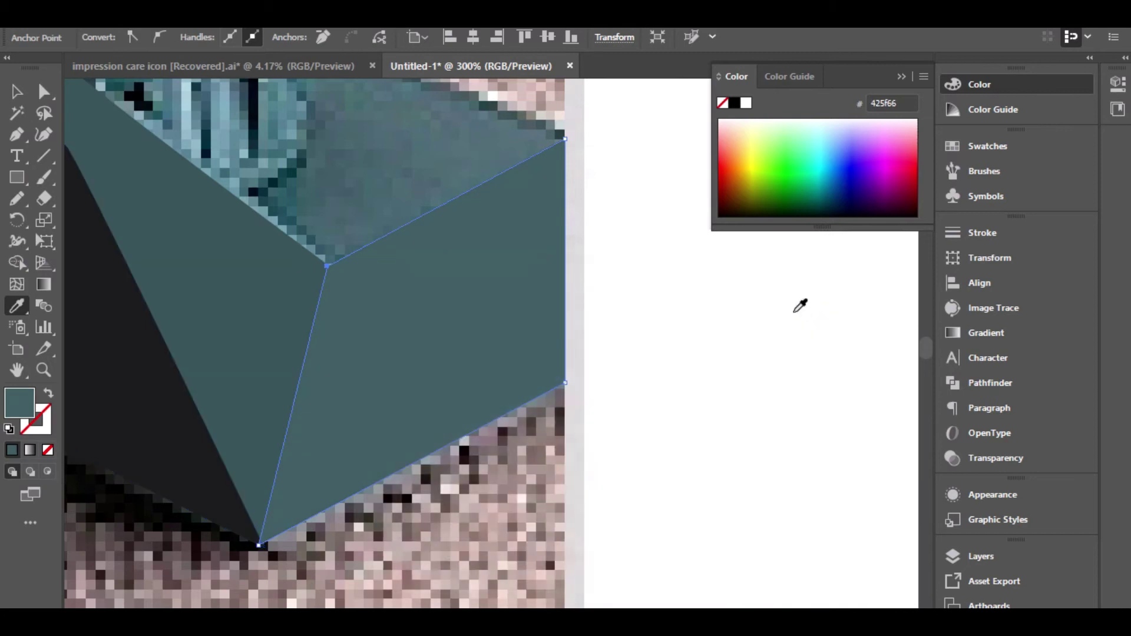
pyautogui.click(22, 93)
pyautogui.click(761, 416)
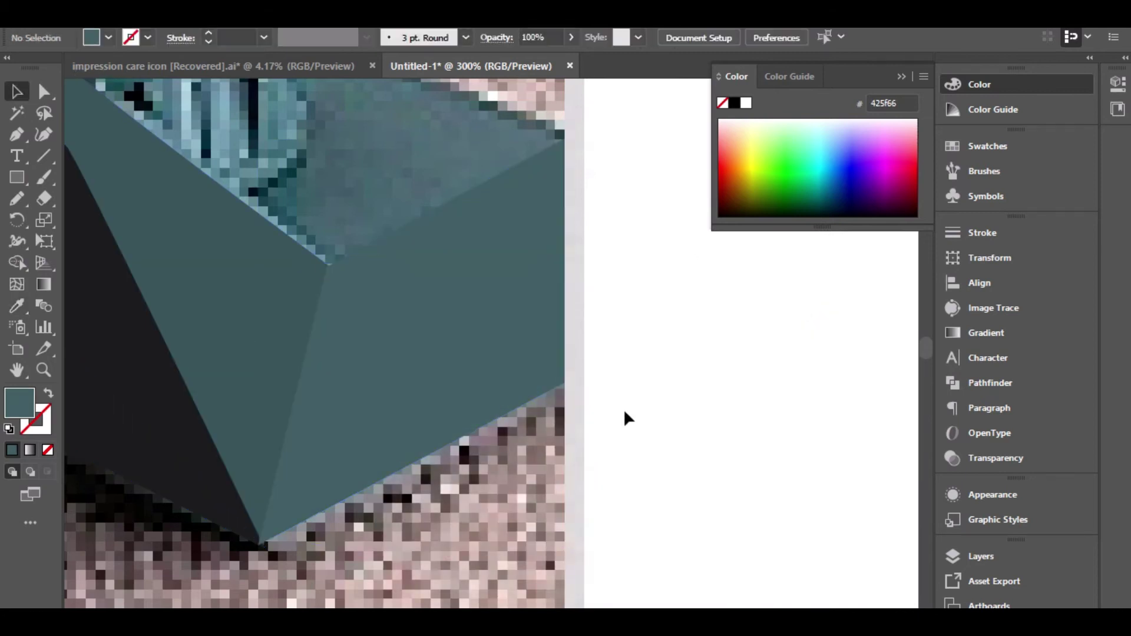
# Step: Trace the head's top face with the Pen tool from the hand along the back edge, over the dial, to the end face and back
pyautogui.hotkey('ctrl', '-')
pyautogui.hotkey('ctrl', '-')
pyautogui.moveTo(641, 353); pyautogui.dragTo(606, 408)
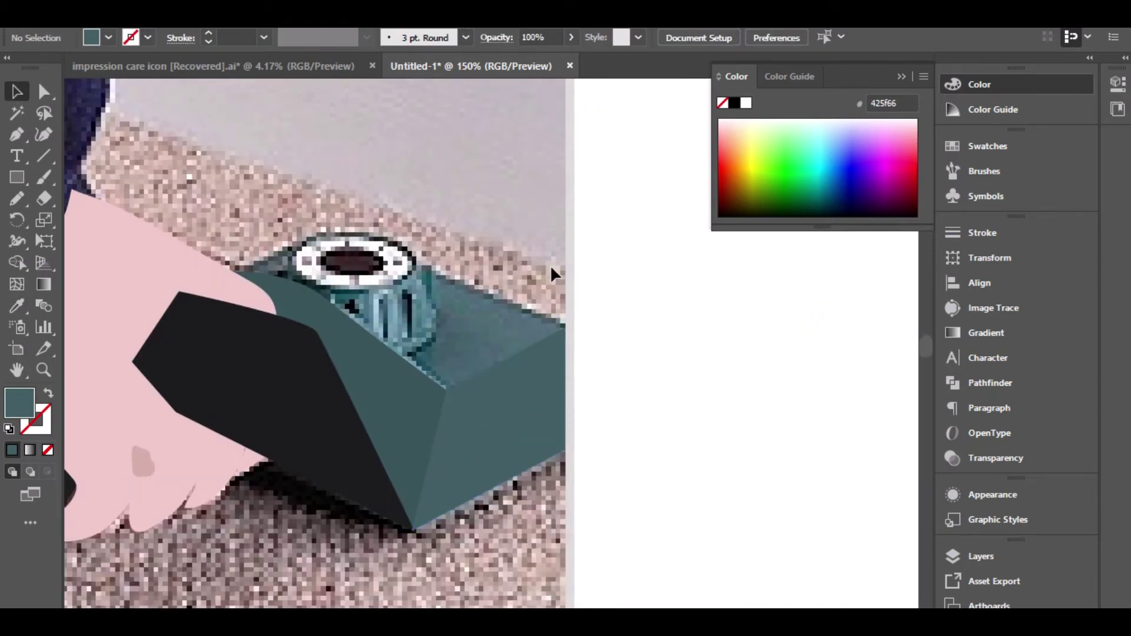
pyautogui.scroll(1, 461, 318)
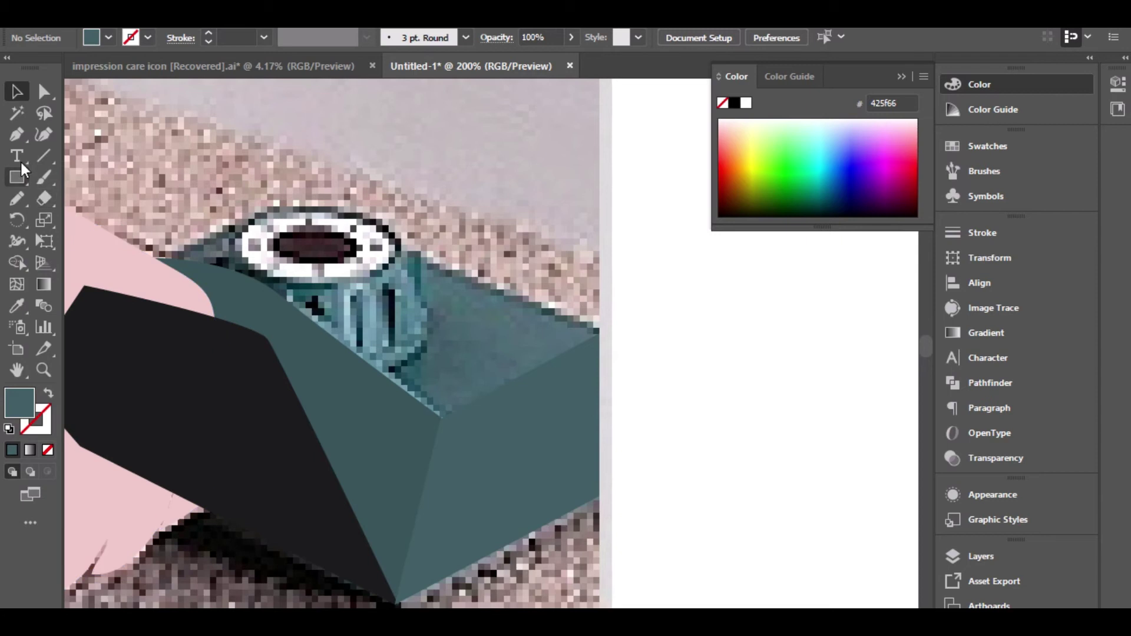
pyautogui.click(13, 136)
pyautogui.click(154, 258)
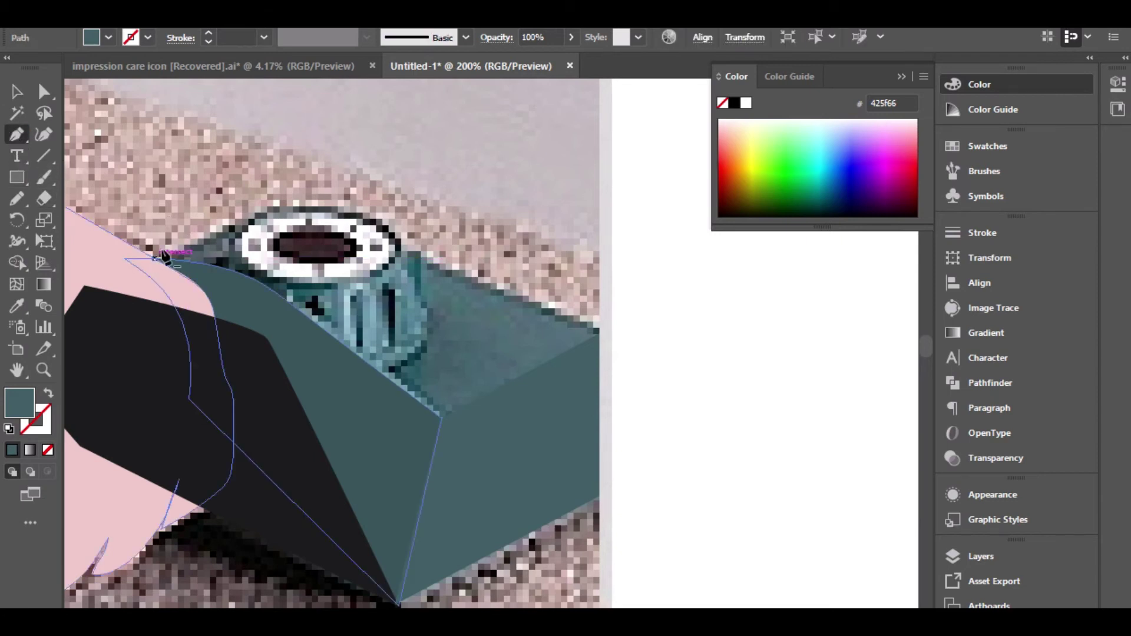
pyautogui.click(295, 203)
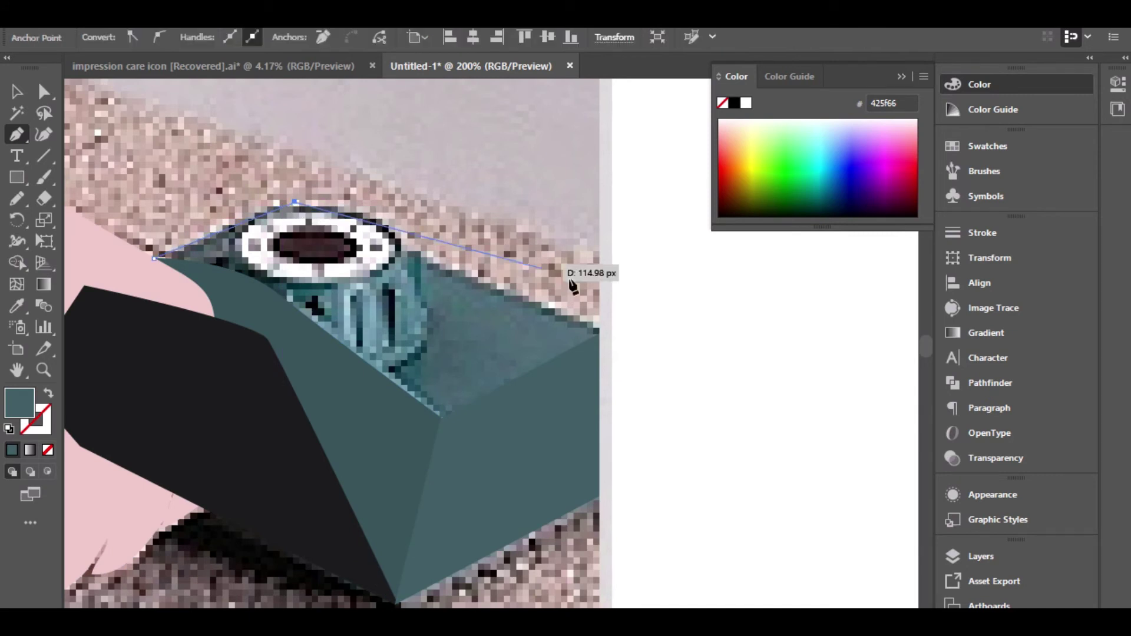
pyautogui.click(600, 333)
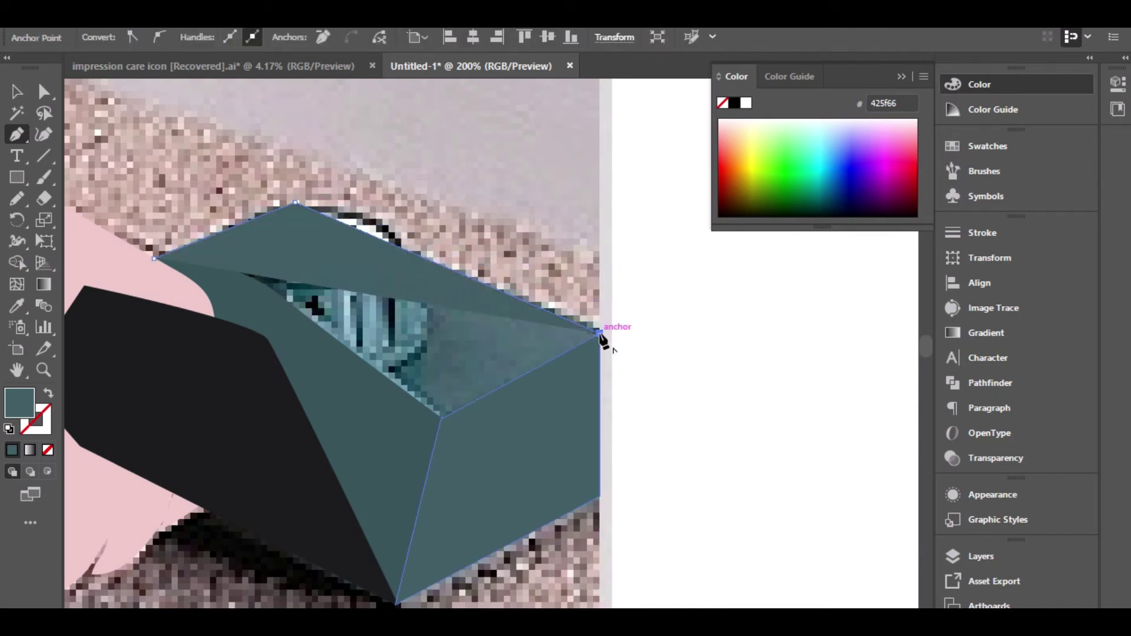
pyautogui.click(440, 420)
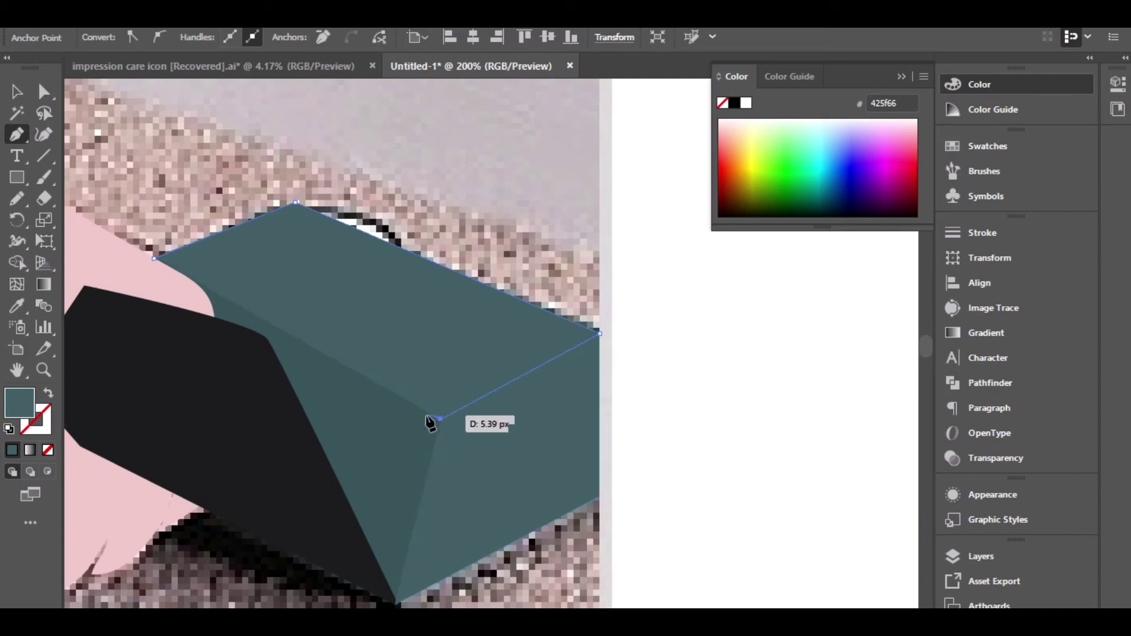
pyautogui.click(319, 371)
pyautogui.click(228, 318)
pyautogui.click(201, 290)
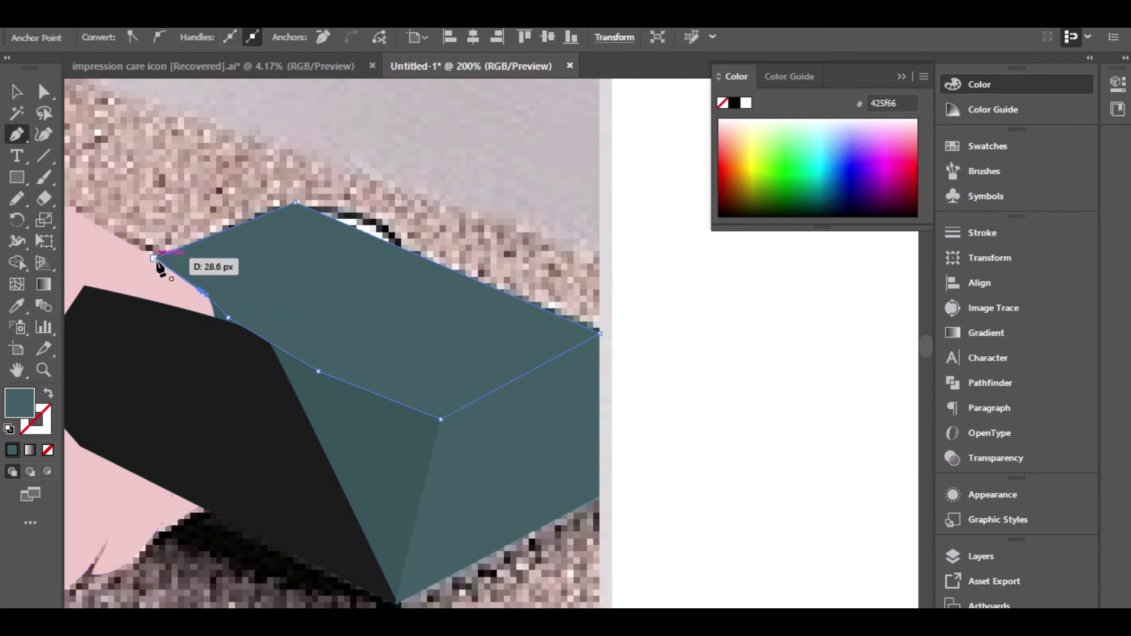
pyautogui.click(155, 261)
# Step: Send the new top face backward so it sits behind the darker side face
pyautogui.press('v')
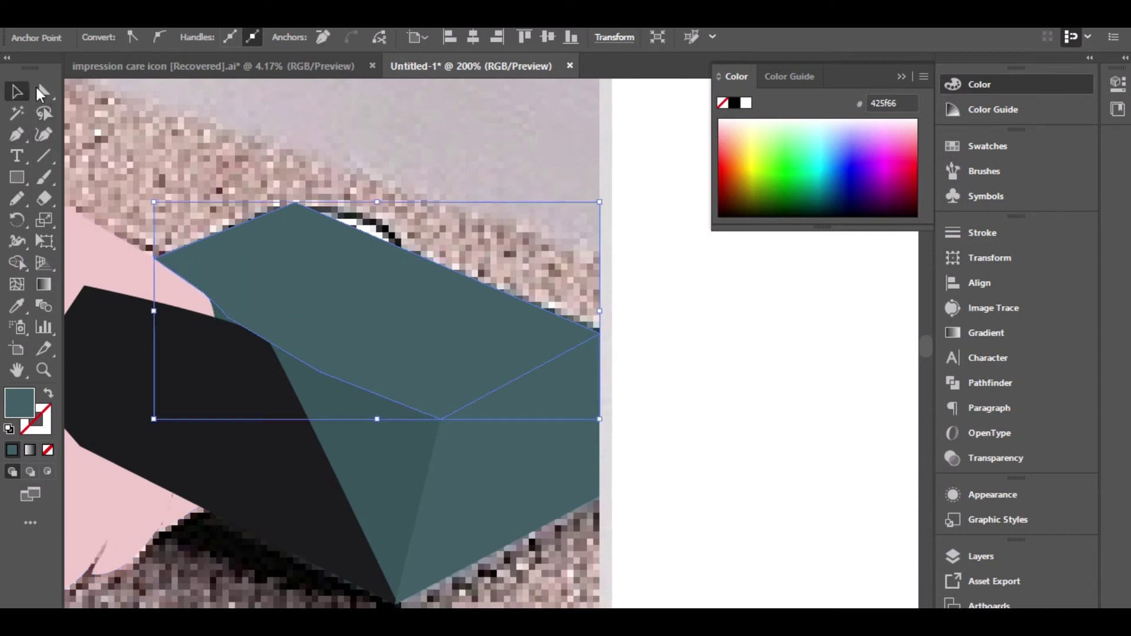
pyautogui.press('a')
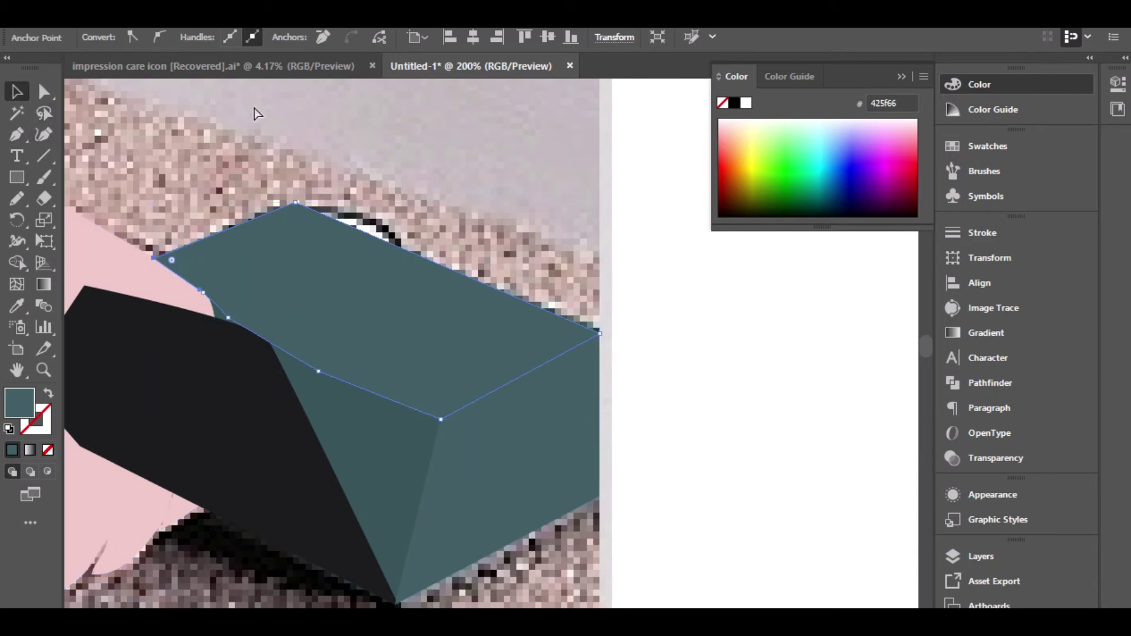
pyautogui.hotkey('ctrl', 'shift', '[')
pyautogui.hotkey('ctrl', 'z')
pyautogui.press('v')
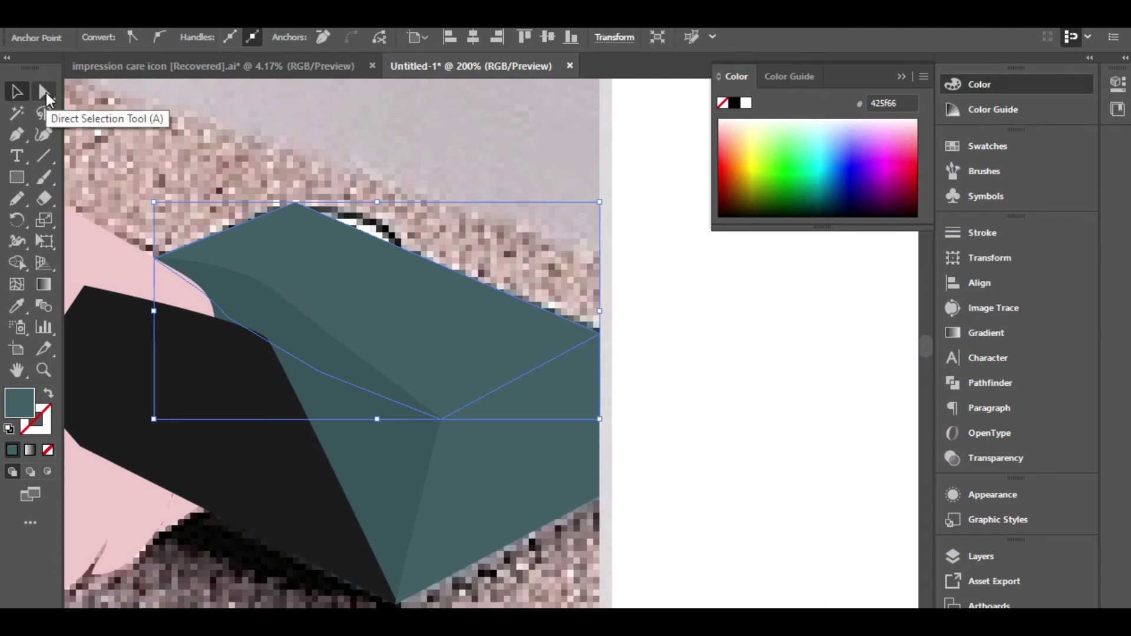
pyautogui.click(666, 359)
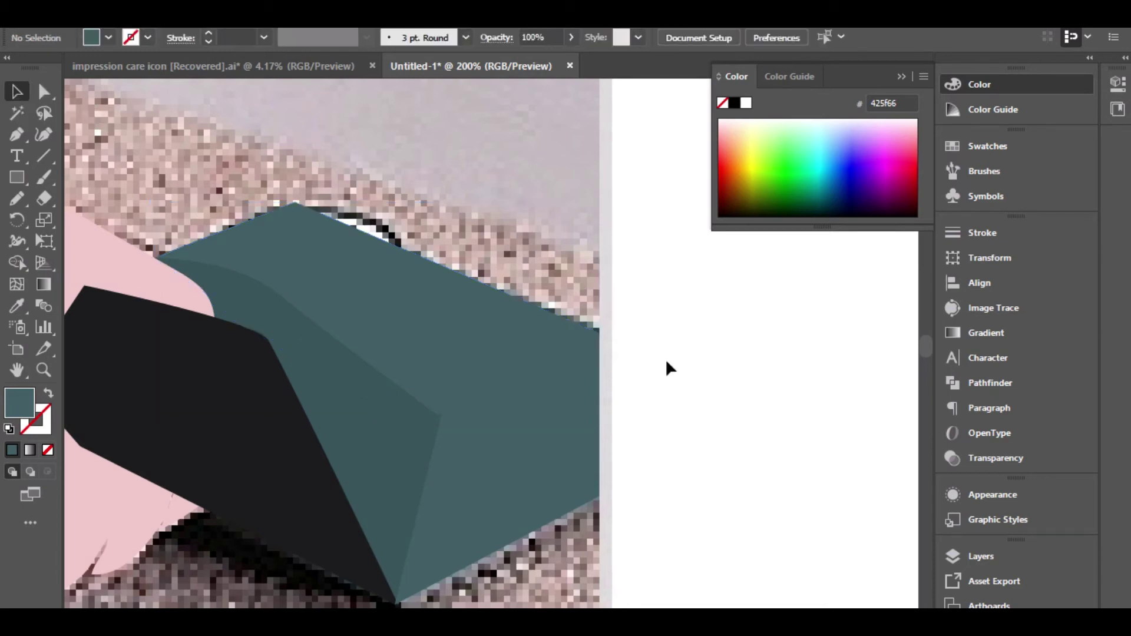
# Step: Rearrange the black piece so it sits behind the hand but in front of the darker teal face
pyautogui.scroll(-2, 666, 359)
pyautogui.scroll(-2, 666, 358)
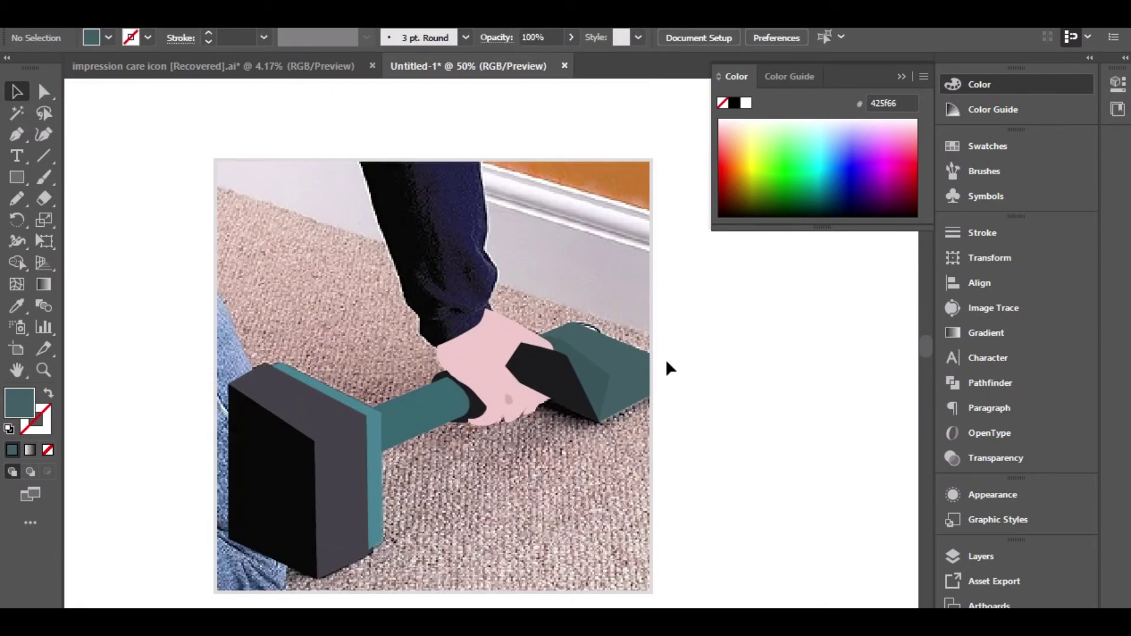
pyautogui.scroll(2, 614, 421)
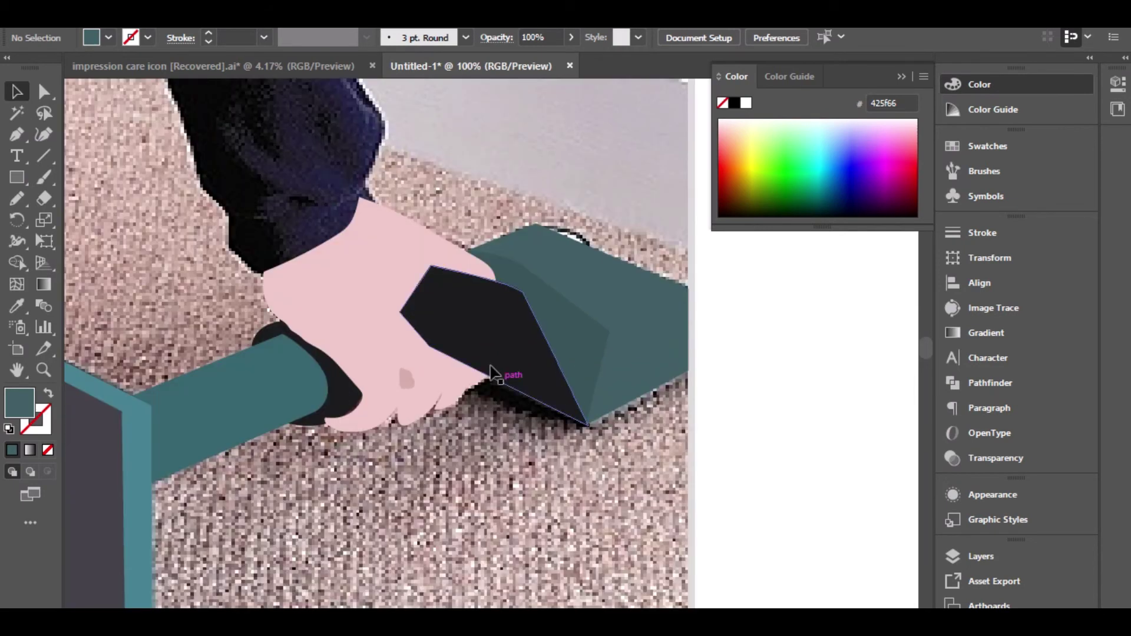
pyautogui.click(483, 354)
pyautogui.hotkey('ctrl', '[')
pyautogui.hotkey('ctrl', '[')
pyautogui.hotkey('ctrl', ']')
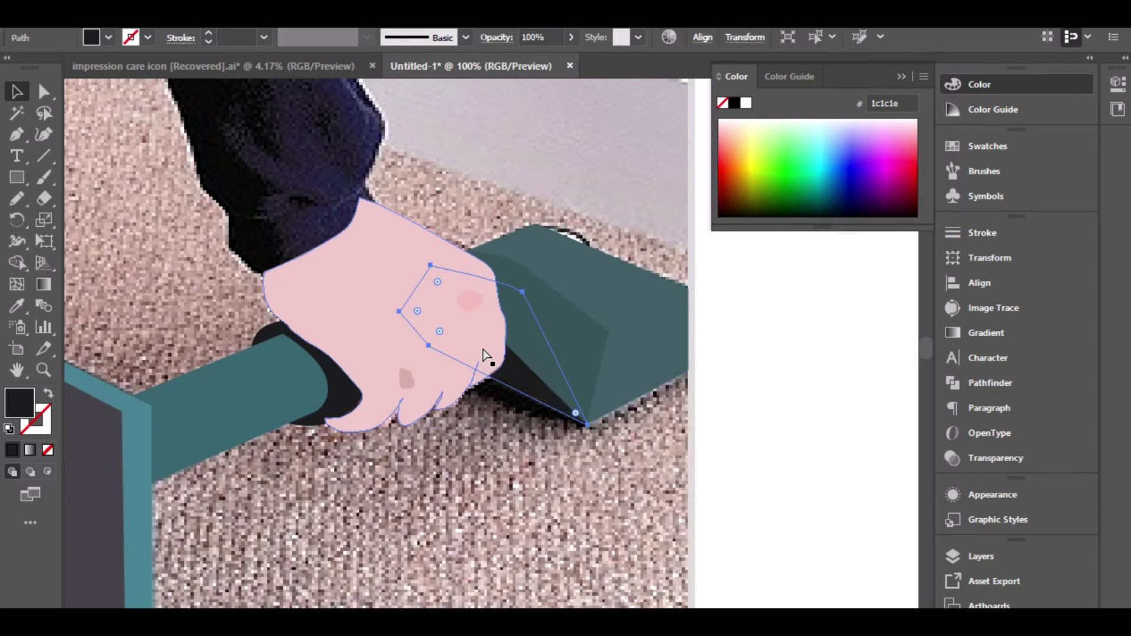
pyautogui.hotkey('ctrl', ']')
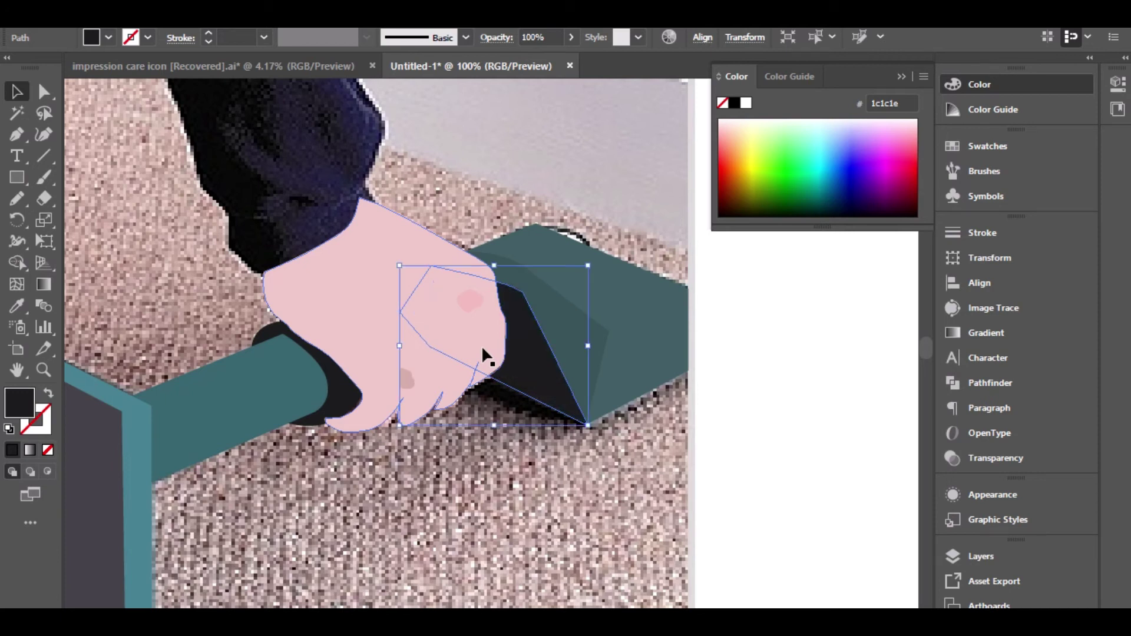
pyautogui.click(577, 498)
pyautogui.scroll(-2, 578, 498)
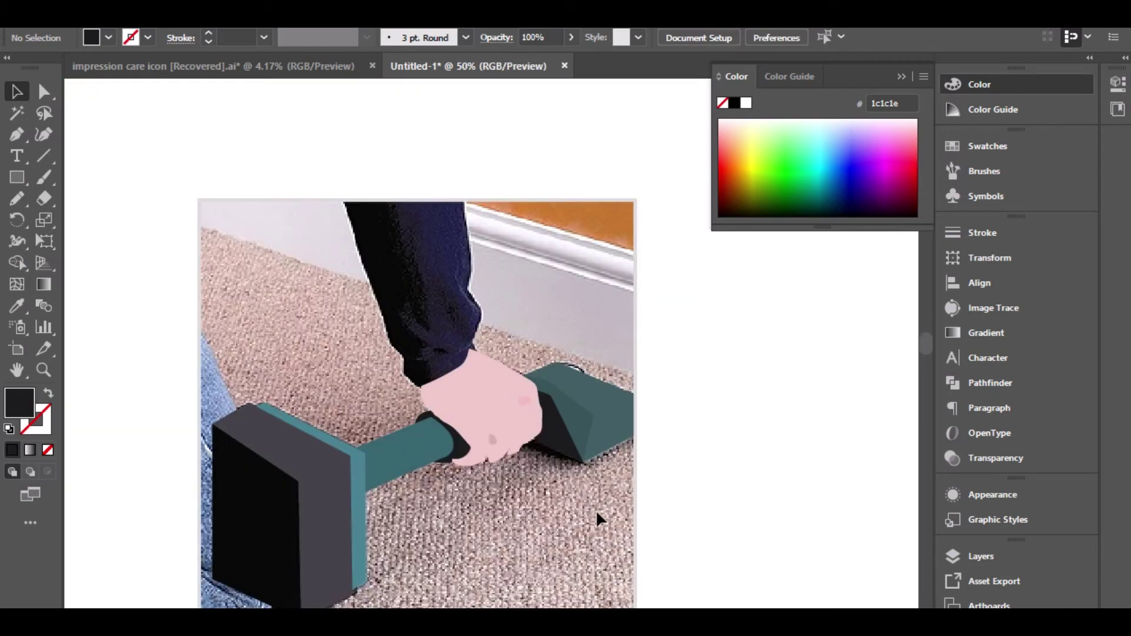
pyautogui.hscroll(5, 494, 500)
pyautogui.scroll(1, 494, 500)
pyautogui.scroll(1, 447, 482)
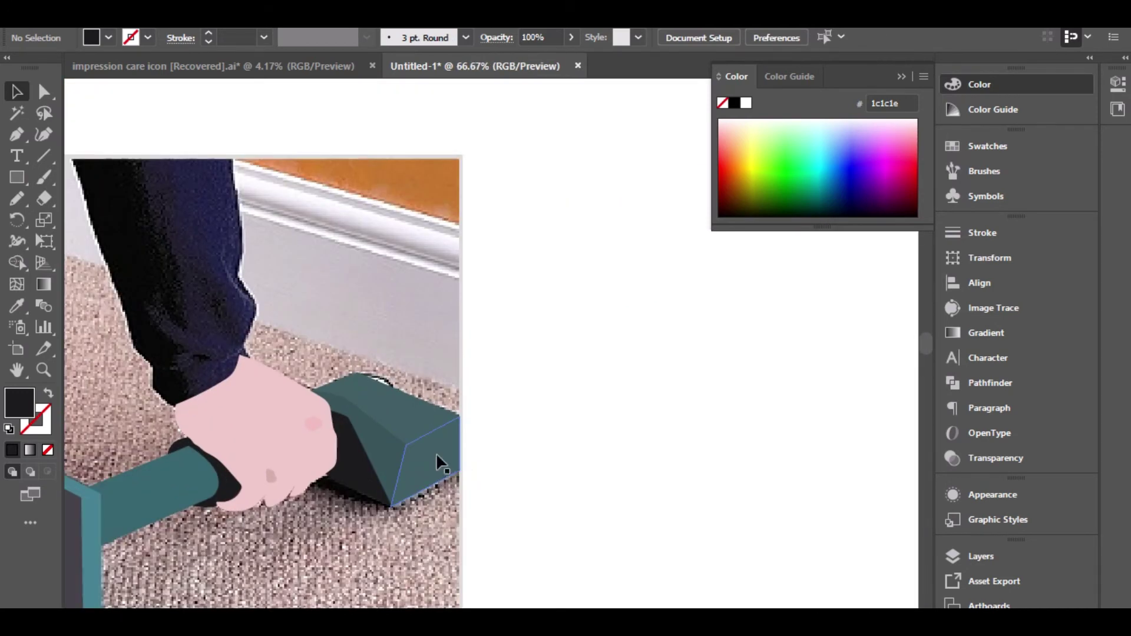
# Step: Trace a narrow closed strip with the Pen tool along the back edge of the head's top face, covering the dial, to the photo's edge
pyautogui.scroll(1, 466, 409)
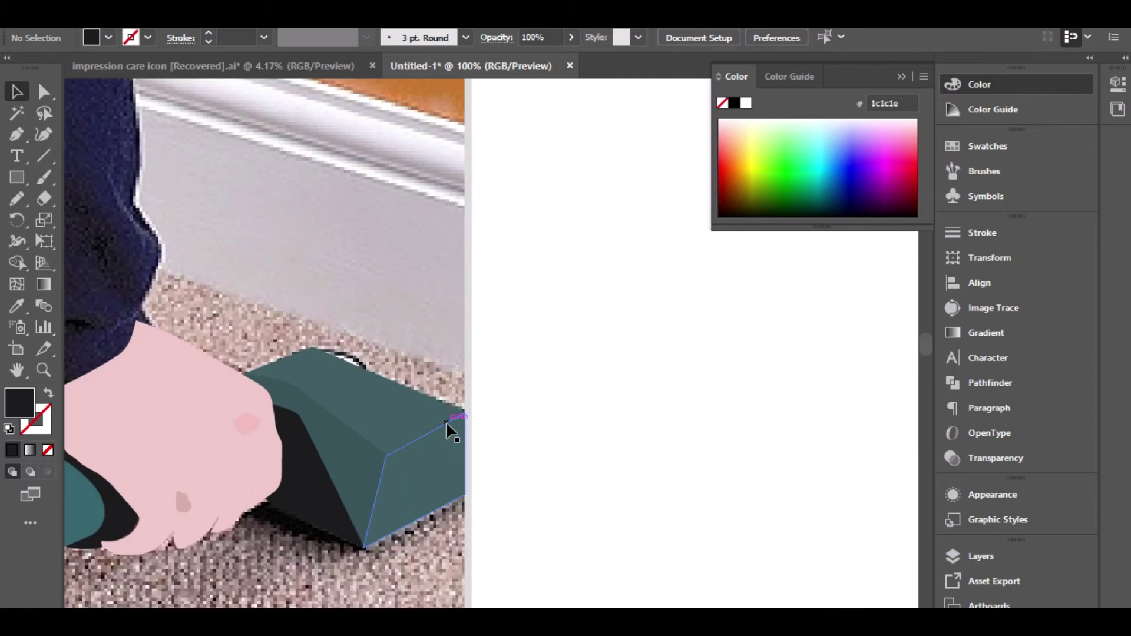
pyautogui.scroll(2, 460, 415)
pyautogui.scroll(1, 497, 416)
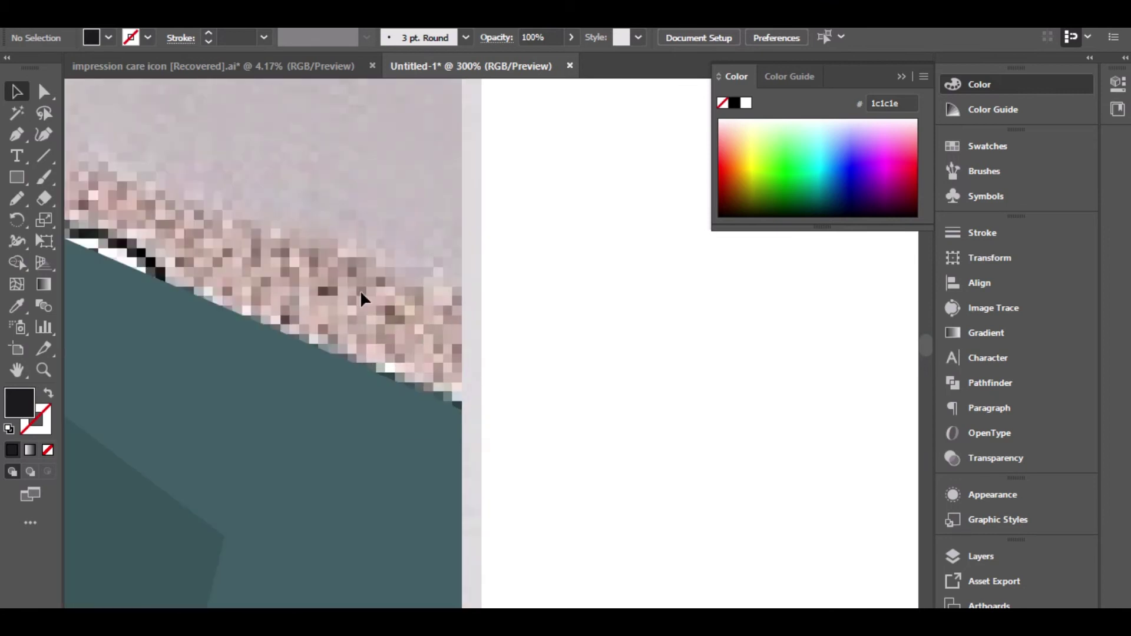
pyautogui.hscroll(-3, 359, 290)
pyautogui.scroll(2, 161, 236)
pyautogui.click(7, 136)
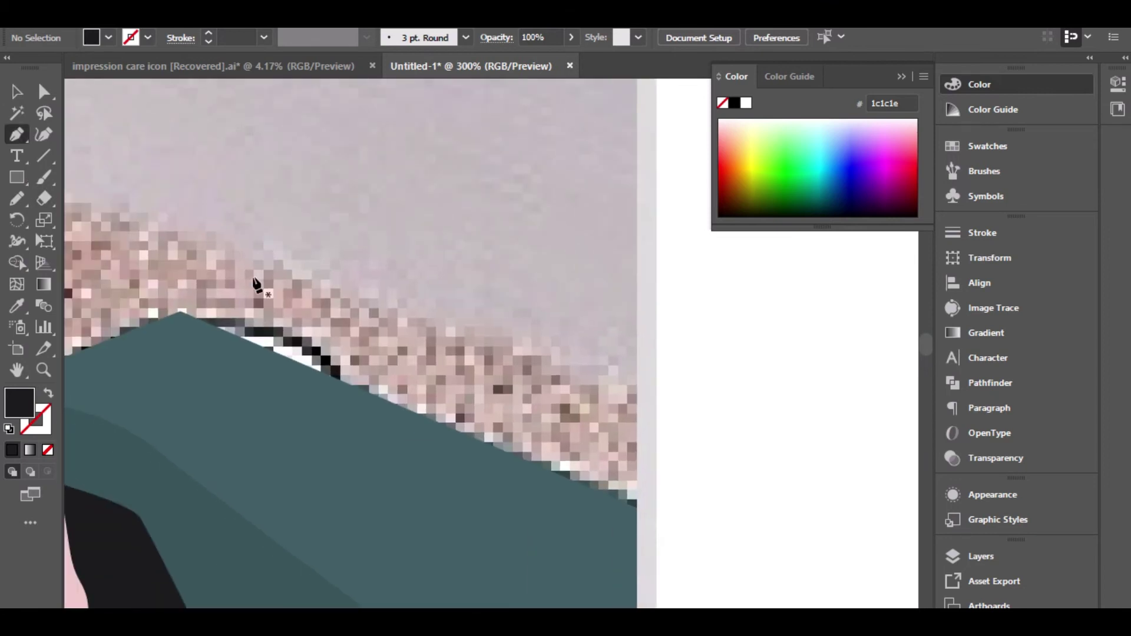
pyautogui.click(180, 311)
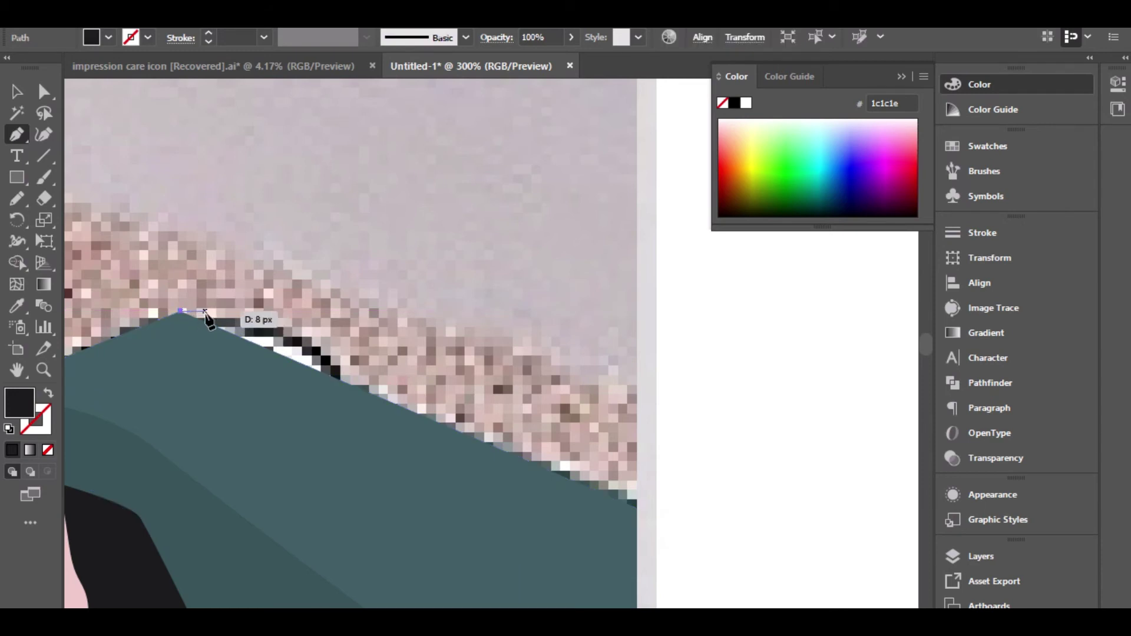
pyautogui.click(246, 312)
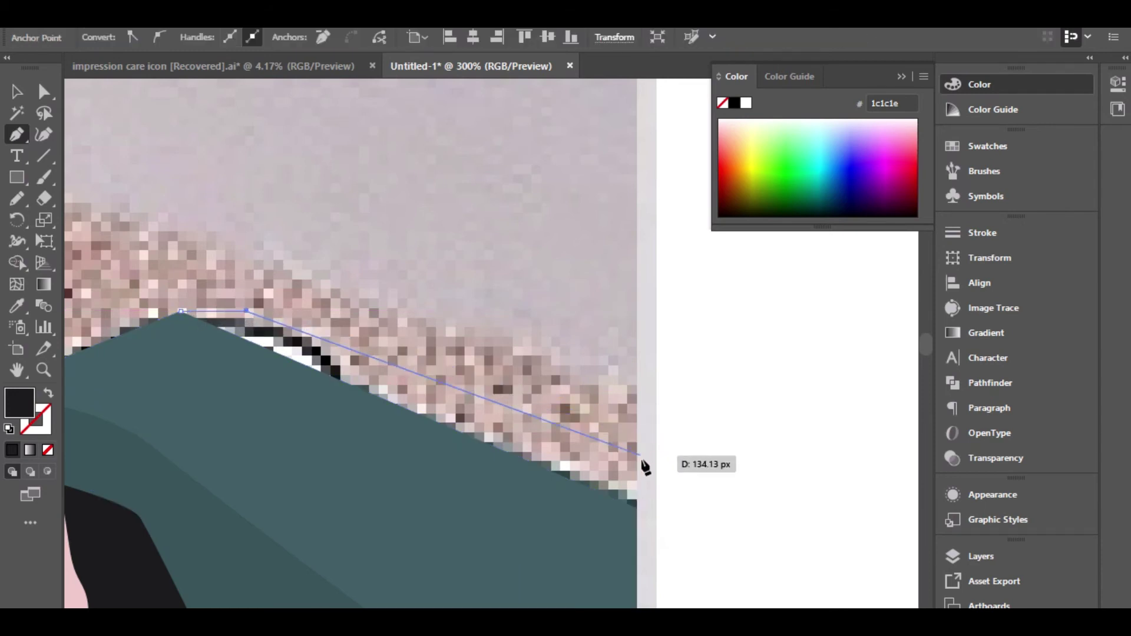
pyautogui.click(638, 469)
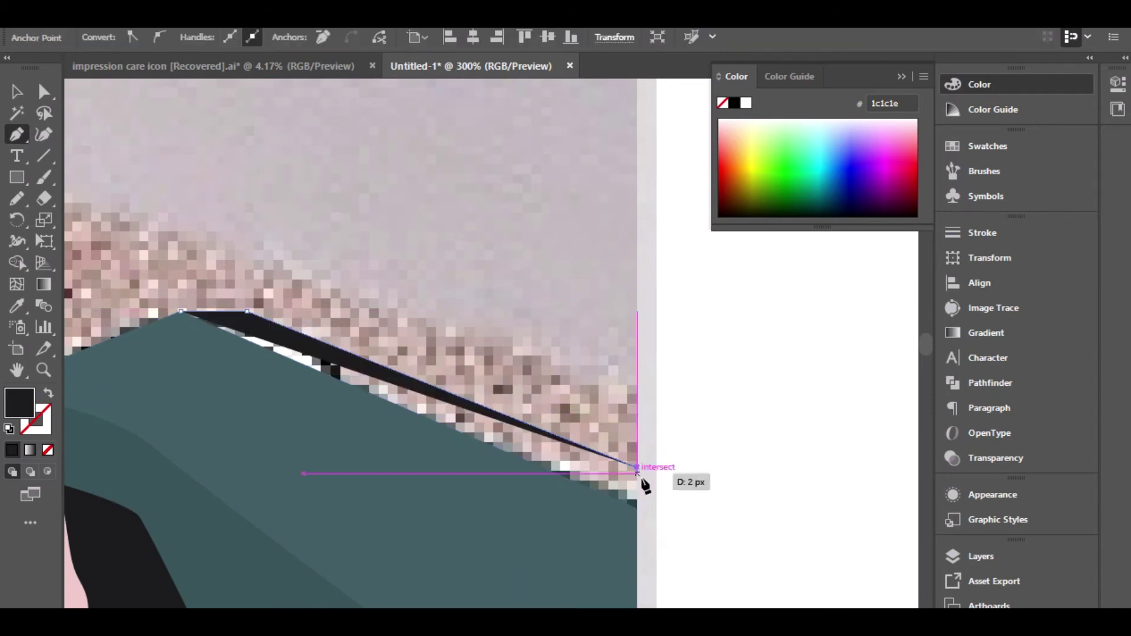
pyautogui.click(638, 525)
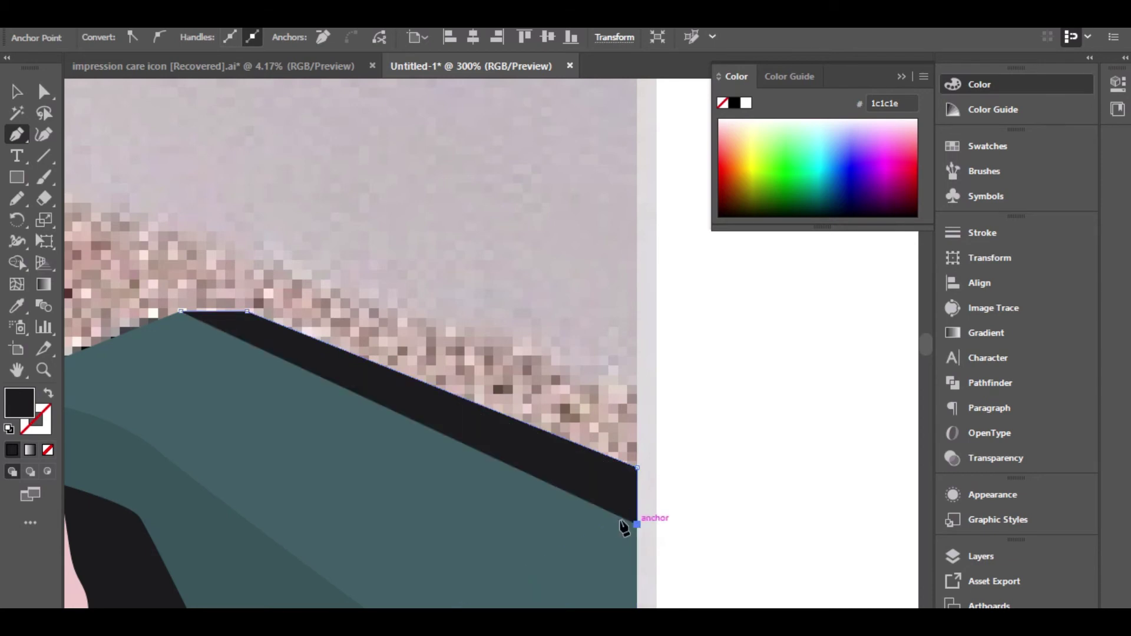
pyautogui.click(187, 327)
pyautogui.click(183, 310)
# Step: Fill the strip with the side face's dark teal 39545b and arrange it behind the lighter top face but in front of the photo
pyautogui.click(18, 306)
pyautogui.click(122, 371)
pyautogui.click(16, 92)
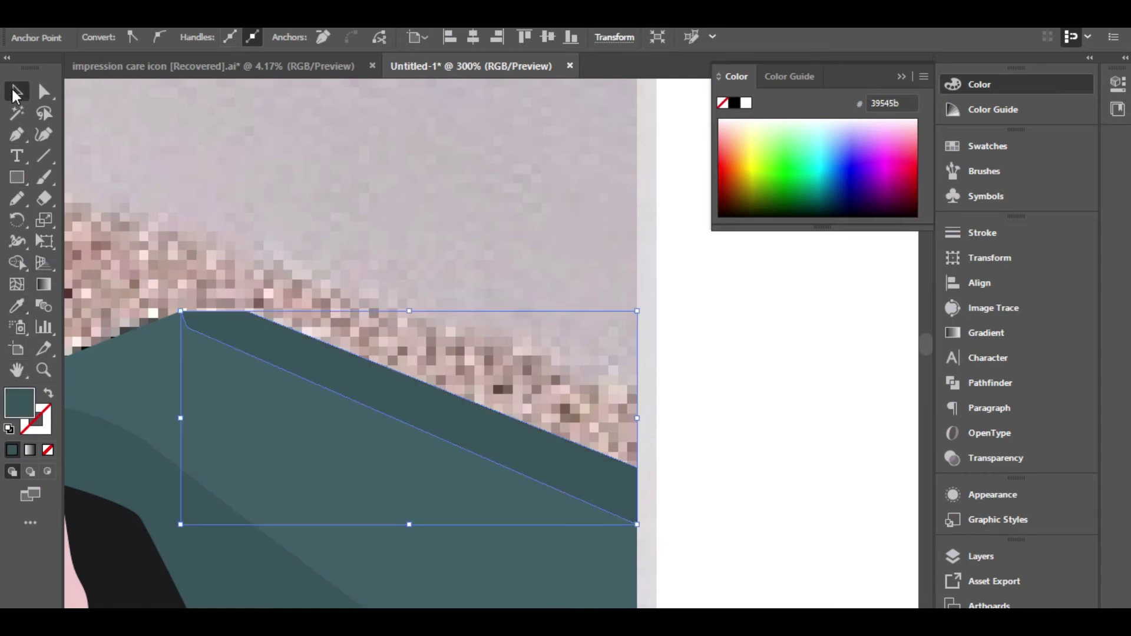
pyautogui.hotkey('ctrl', 'shift', '[')
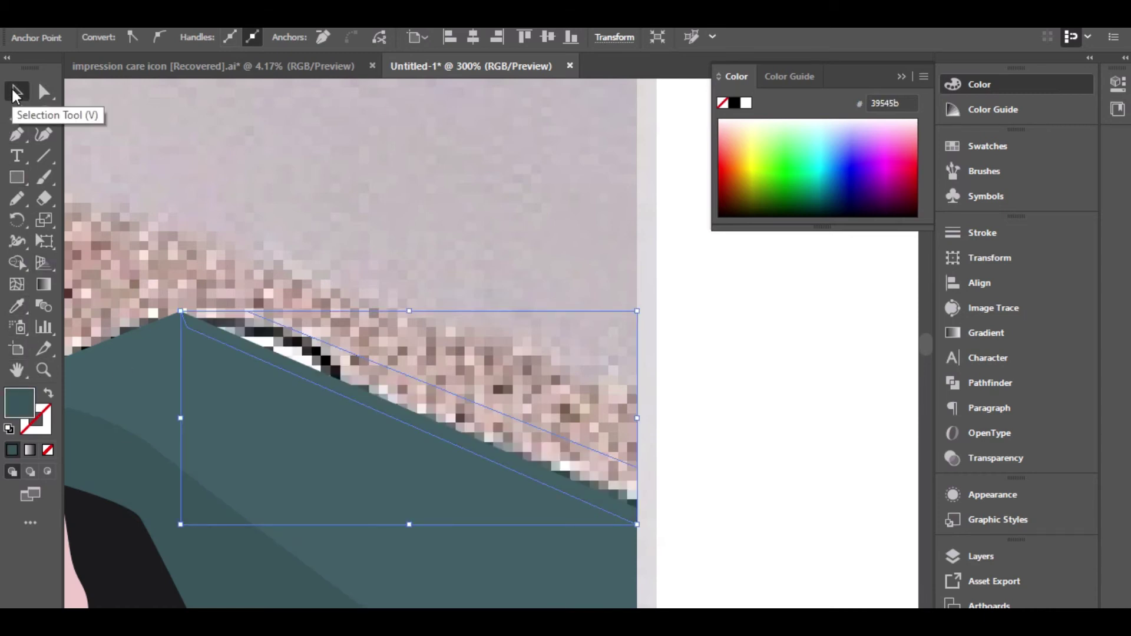
pyautogui.hotkey('ctrl', 'z')
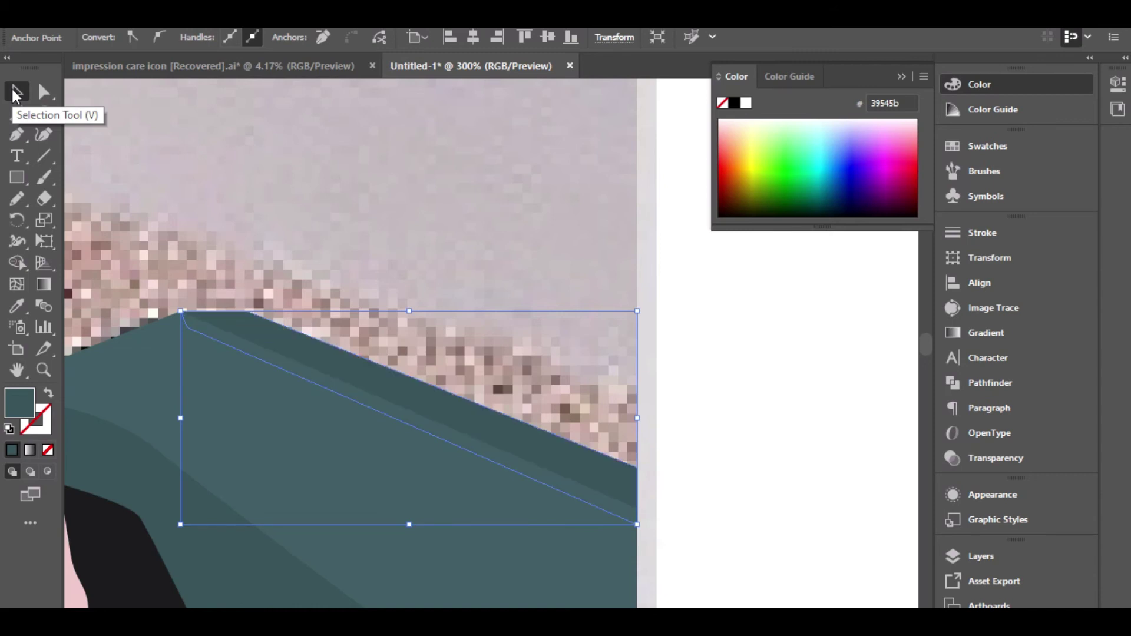
pyautogui.click(684, 385)
# Step: Group all the traced shapes of the tool and the hand
pyautogui.keyDown('alt'); pyautogui.scroll(-2, 664, 393); pyautogui.keyUp('alt')
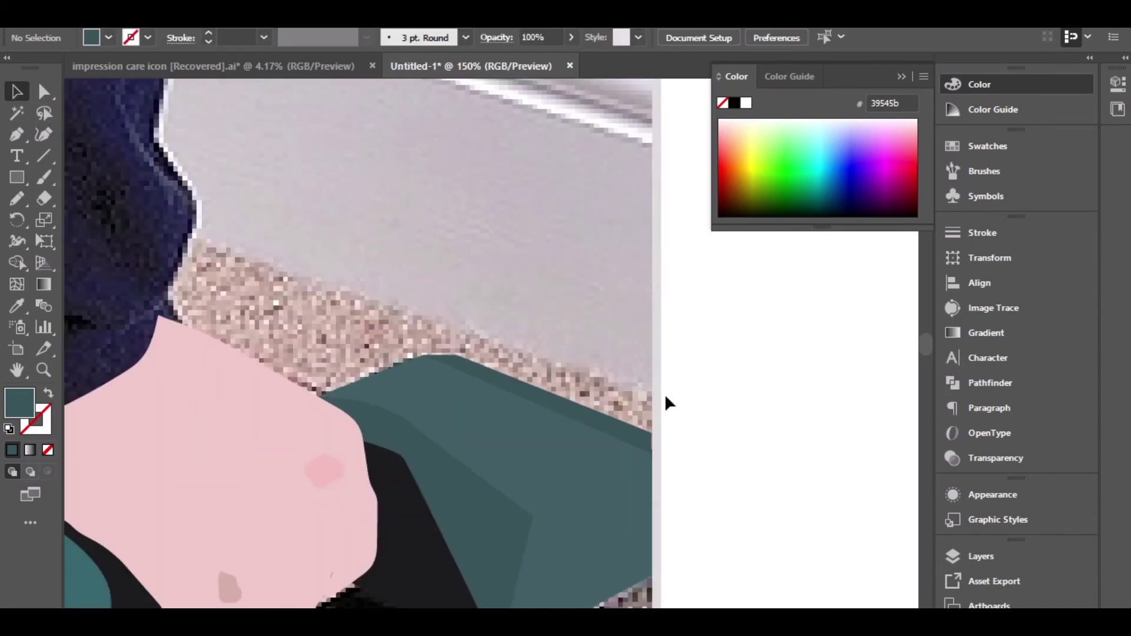
pyautogui.scroll(-3, 664, 394)
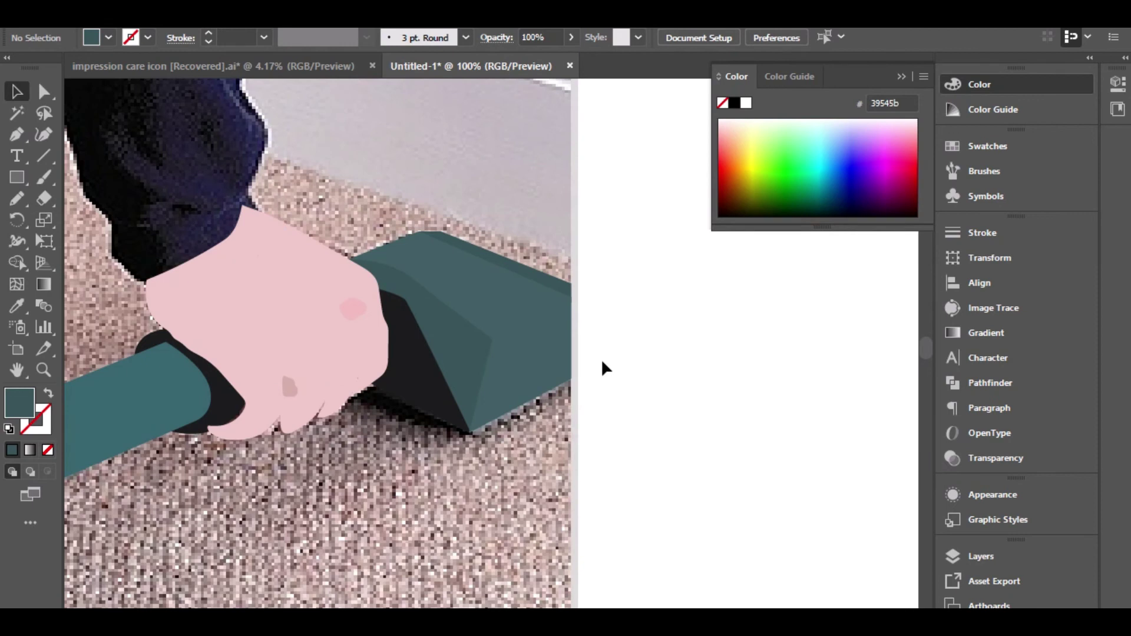
pyautogui.scroll(-1, 603, 369)
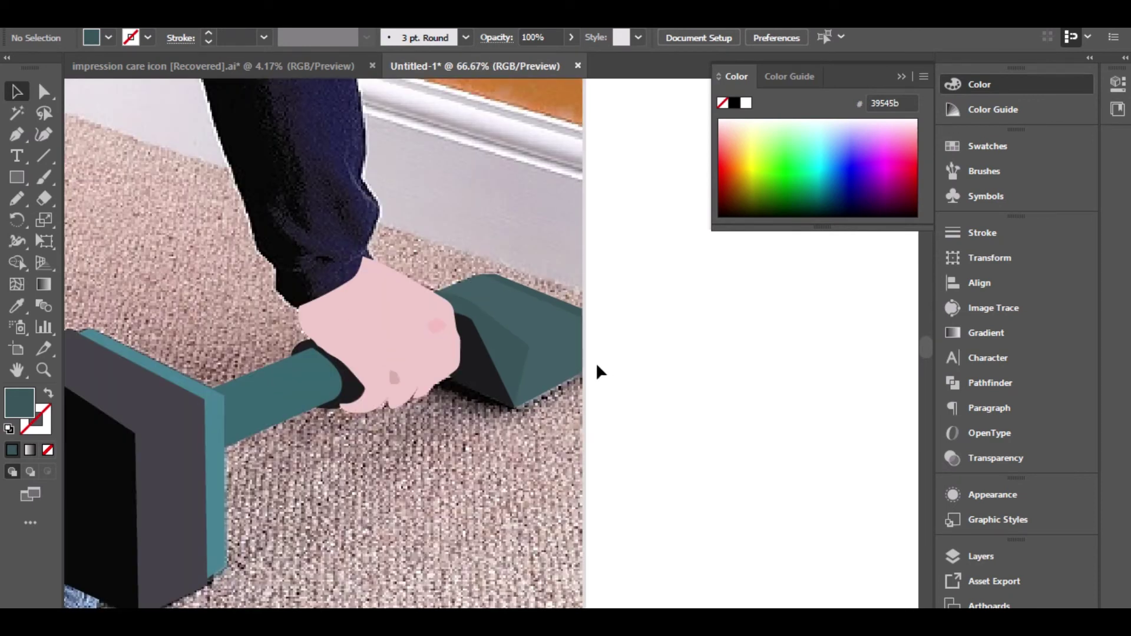
pyautogui.scroll(-1, 596, 365)
pyautogui.scroll(1, 538, 399)
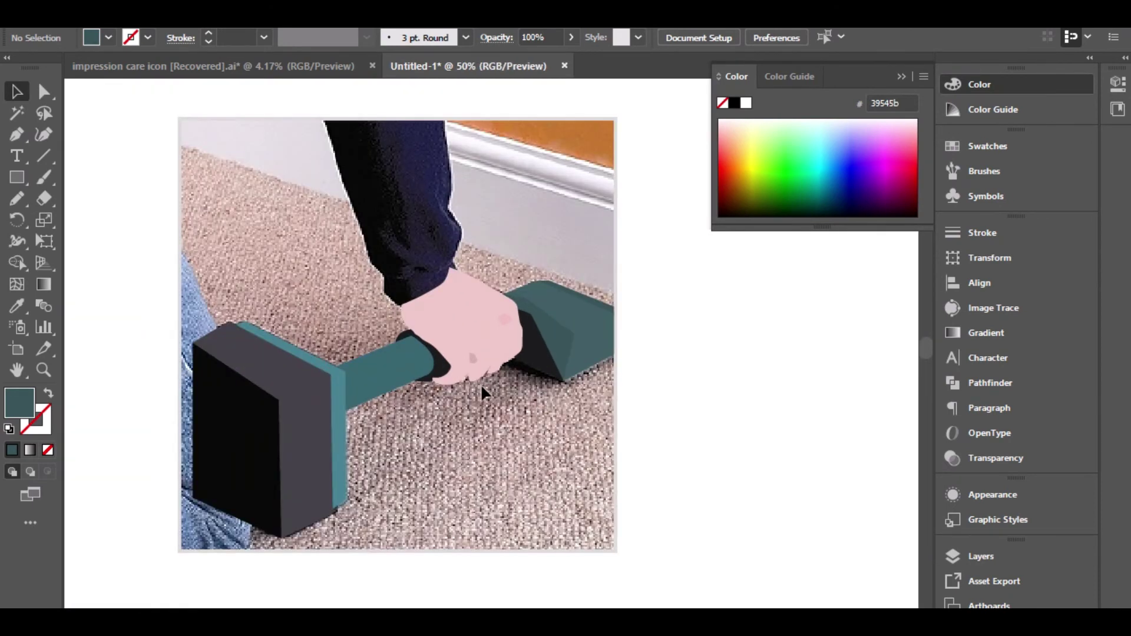
pyautogui.moveTo(157, 218); pyautogui.dragTo(720, 607)
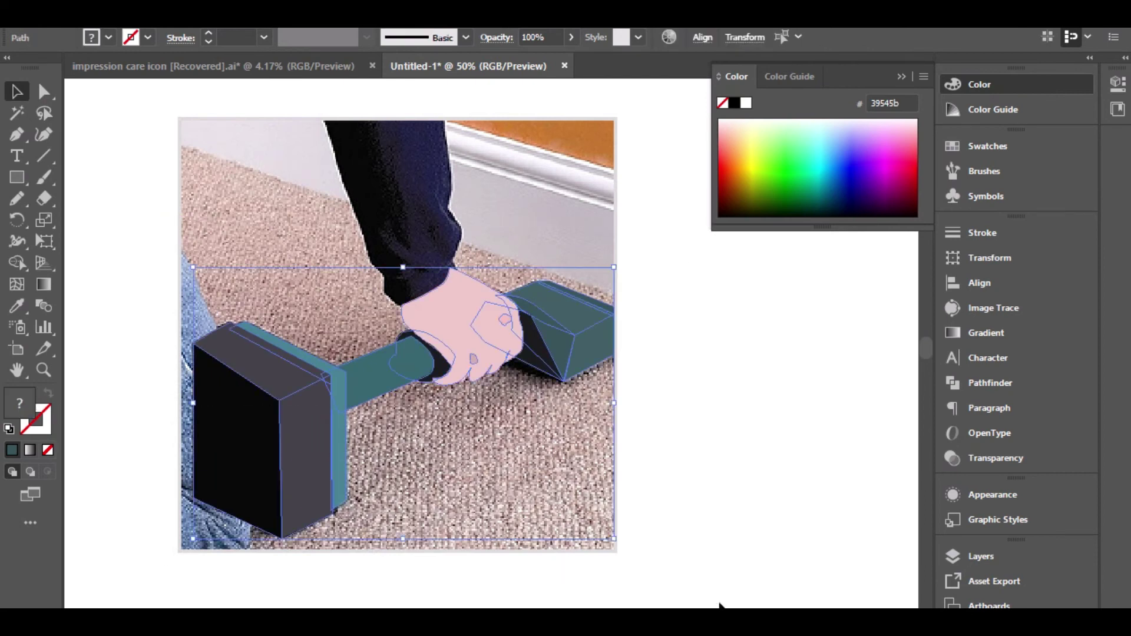
pyautogui.hotkey('ctrl', 'g')
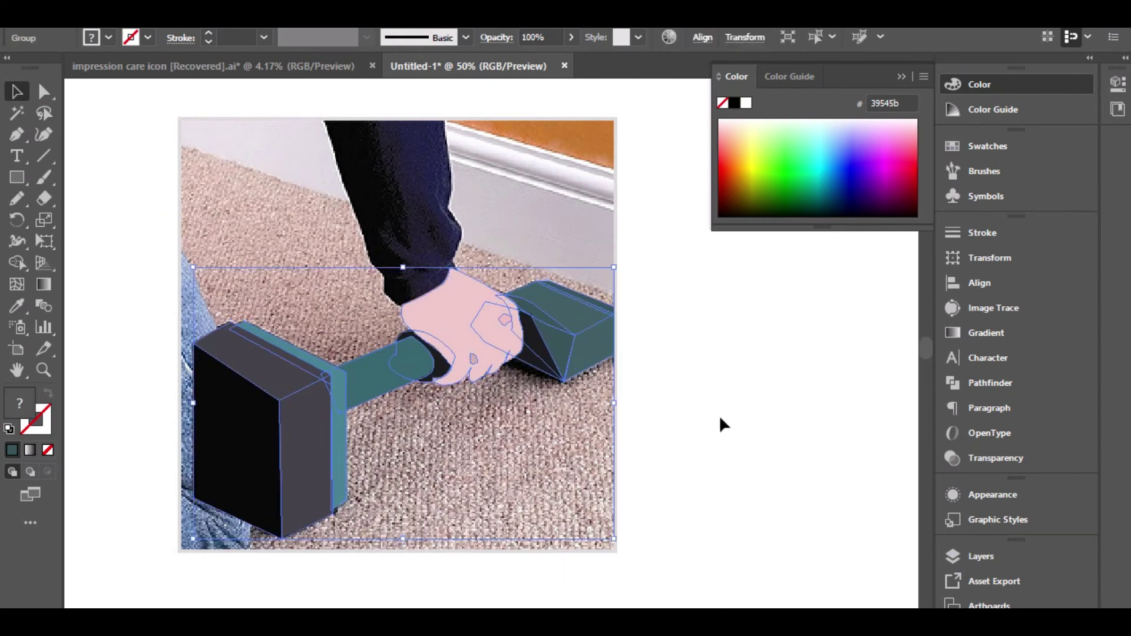
pyautogui.click(723, 424)
# Step: Draw a rectangle framing the whole photo, with no fill and a teal 39545b stroke
pyautogui.scroll(2, 560, 429)
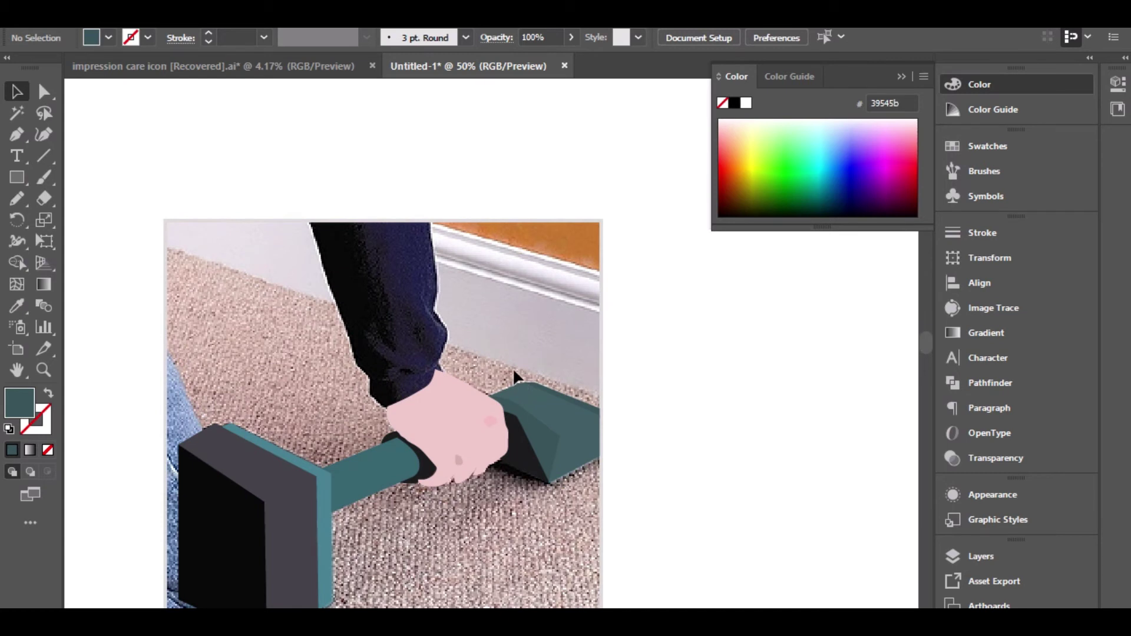
pyautogui.moveTo(436, 435); pyautogui.dragTo(440, 408)
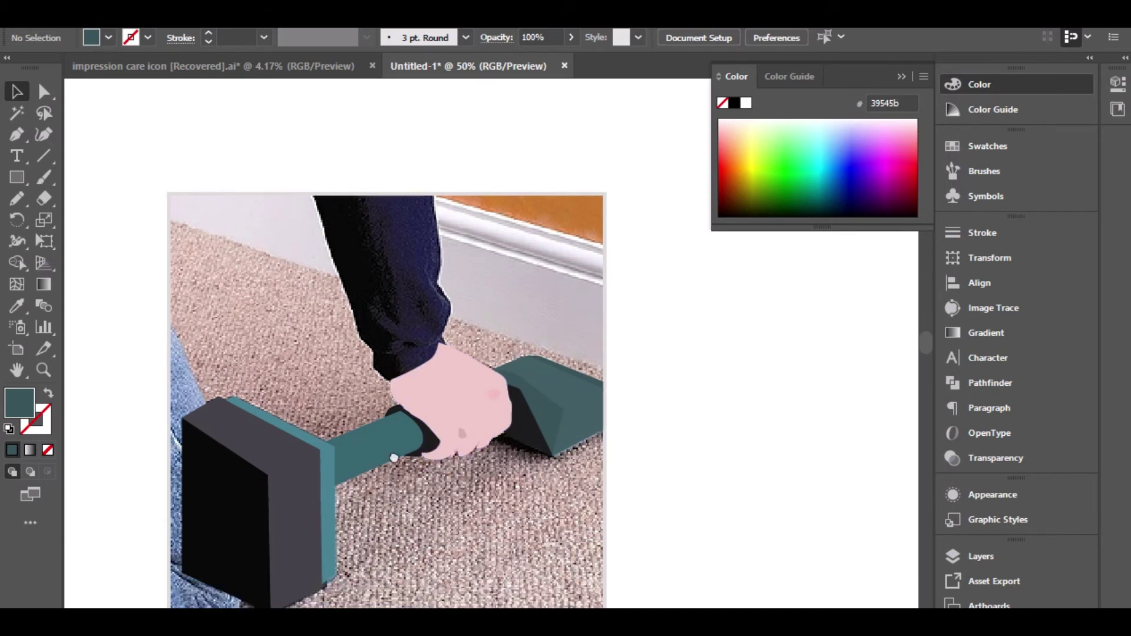
pyautogui.scroll(-3, 392, 412)
pyautogui.scroll(1, 365, 365)
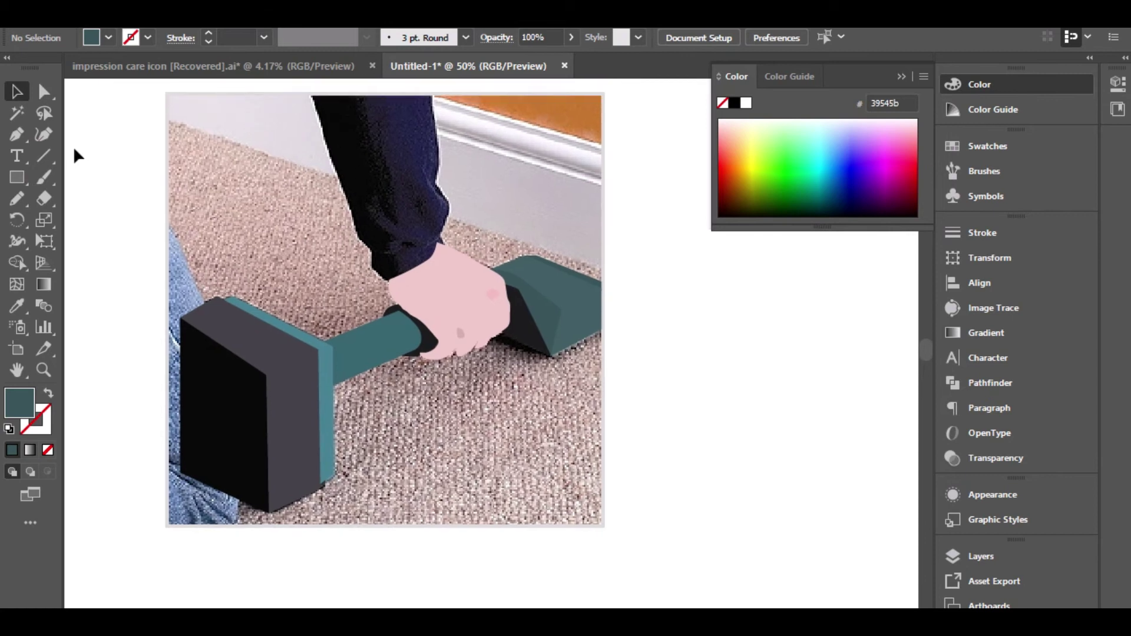
pyautogui.moveTo(247, 171); pyautogui.dragTo(222, 239)
pyautogui.click(23, 174)
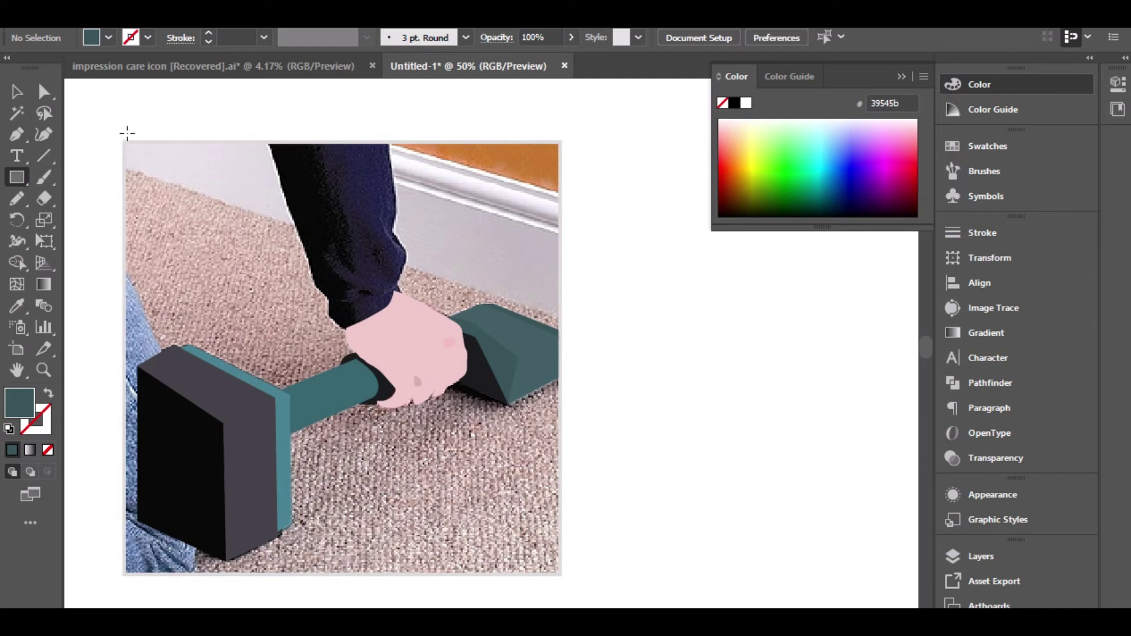
pyautogui.moveTo(122, 140)
pyautogui.mouseDown()
pyautogui.moveTo(291, 436)
pyautogui.moveTo(505, 574)
pyautogui.moveTo(562, 577)
pyautogui.mouseUp()
pyautogui.click(49, 394)
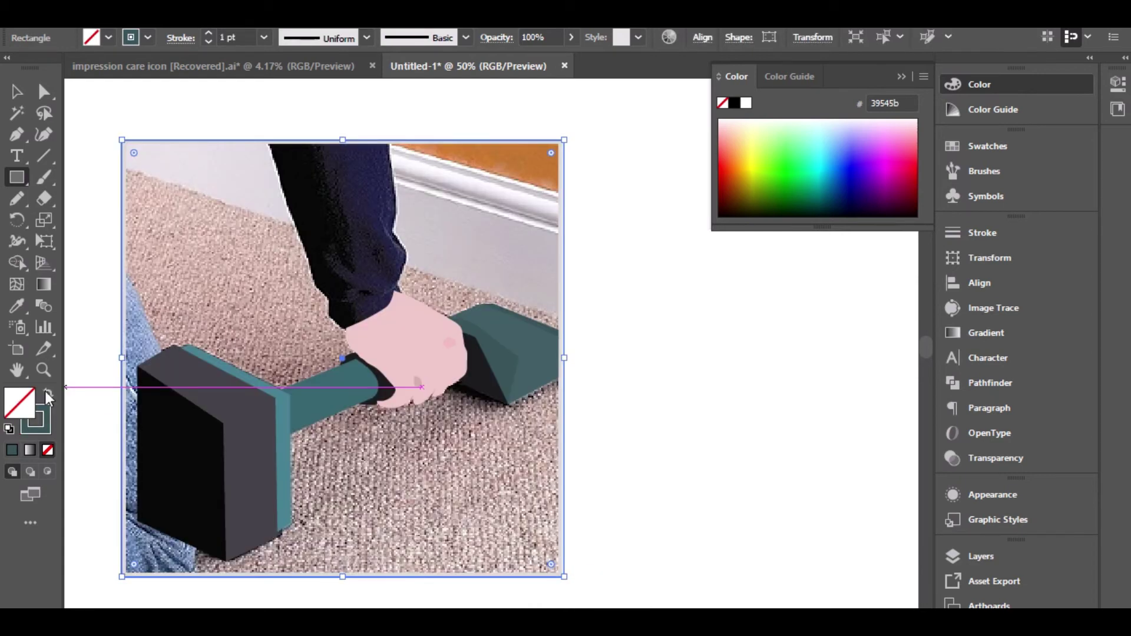
pyautogui.click(48, 395)
pyautogui.click(50, 395)
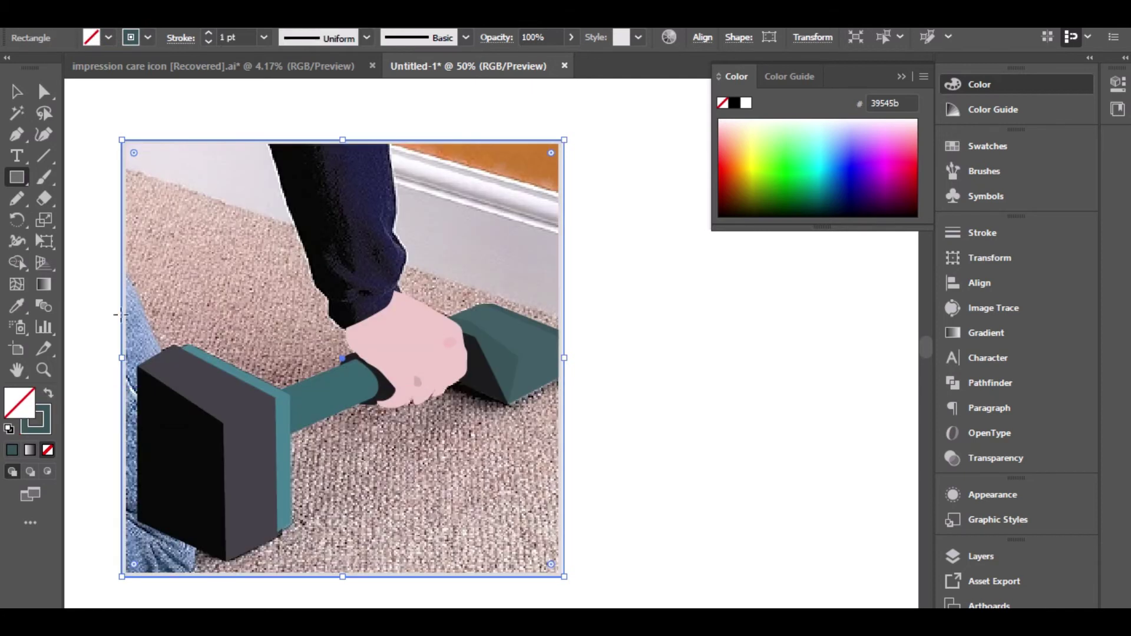
# Step: Set the frame rectangle's stroke weight to 10 pt
pyautogui.click(210, 33)
pyautogui.click(209, 33)
pyautogui.click(210, 33)
pyautogui.click(210, 33)
pyautogui.click(209, 33)
pyautogui.click(17, 92)
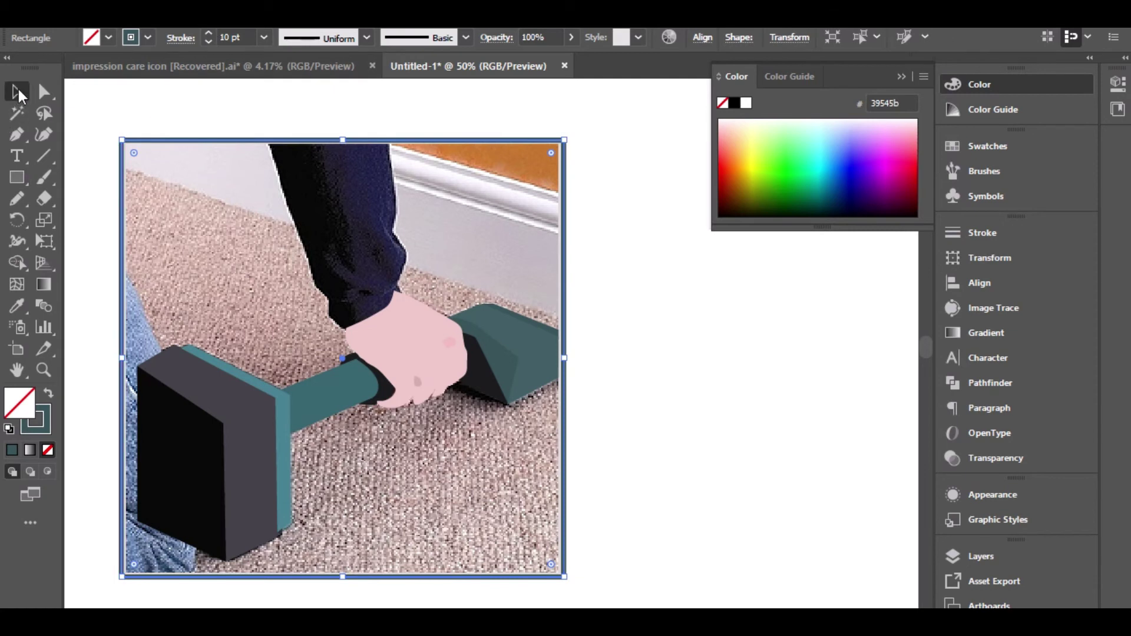
pyautogui.click(642, 357)
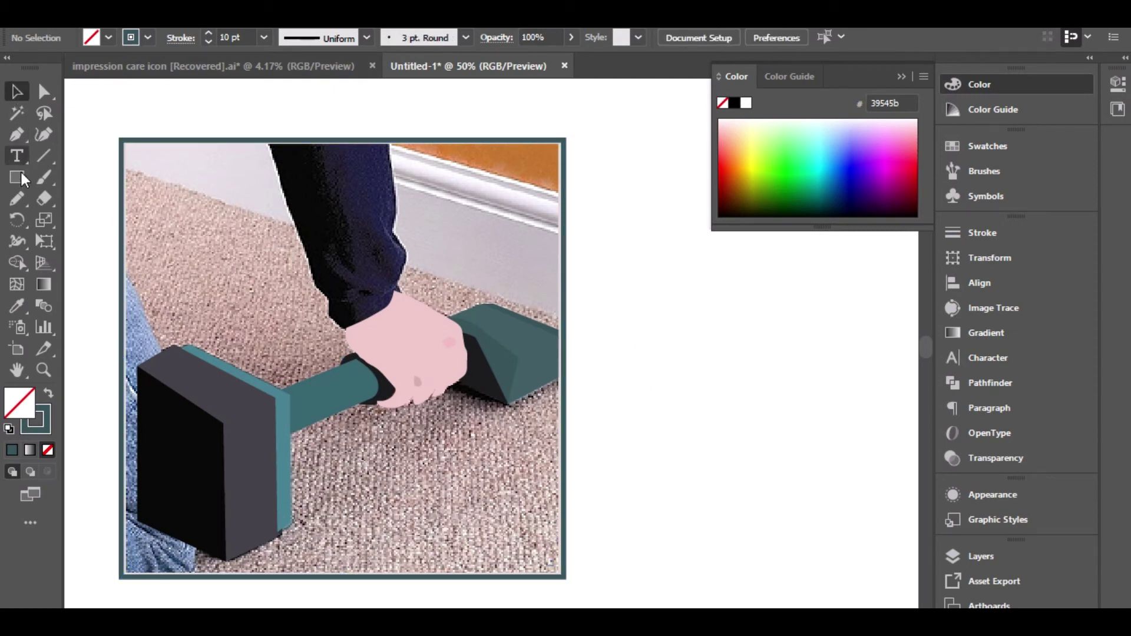
# Step: Trace the lower outer edge of the dark sleeve with the Pencil tool, starting where it meets the wrist on the carpet side
pyautogui.moveTo(20, 203)
pyautogui.mouseDown()
pyautogui.moveTo(80, 214)
pyautogui.moveTo(94, 240)
pyautogui.moveTo(114, 221)
pyautogui.mouseUp()
pyautogui.scroll(4, 401, 271)
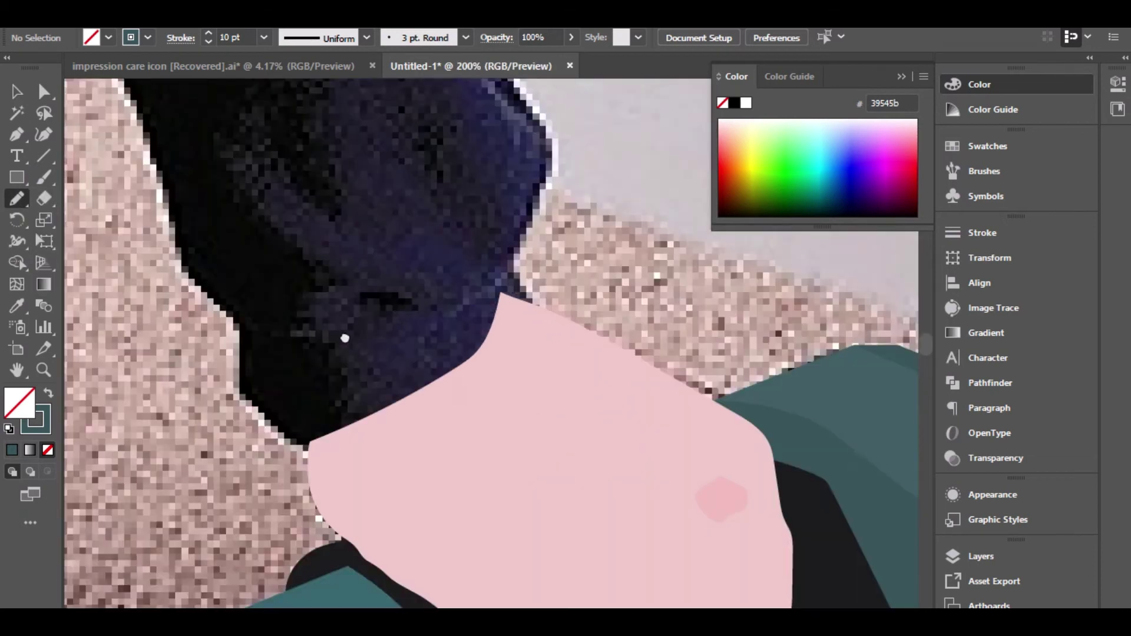
pyautogui.scroll(1, 254, 449)
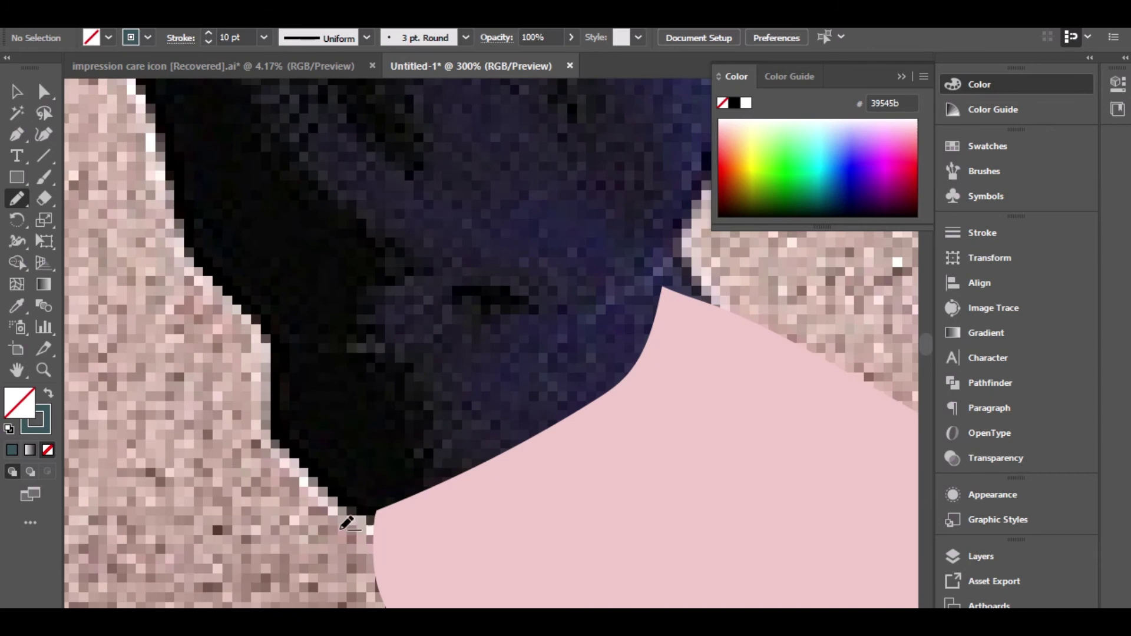
pyautogui.scroll(1, 365, 512)
pyautogui.moveTo(384, 514)
pyautogui.mouseDown()
pyautogui.moveTo(273, 412)
pyautogui.moveTo(214, 234)
pyautogui.moveTo(147, 163)
pyautogui.moveTo(118, 106)
pyautogui.moveTo(320, 492)
pyautogui.mouseUp()
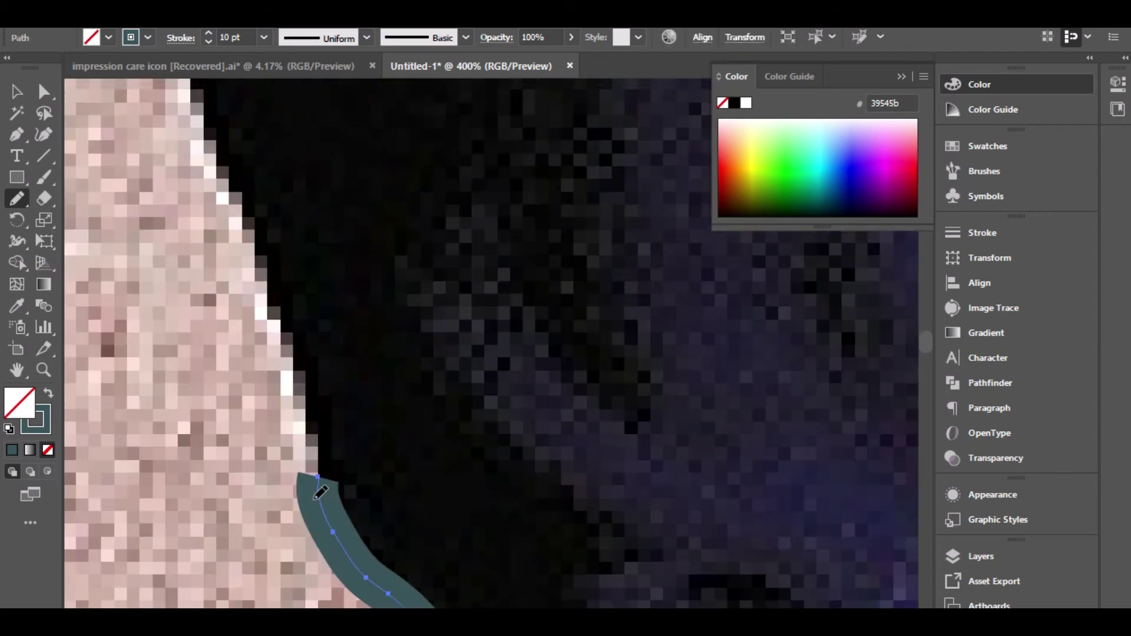
# Step: Reduce the sleeve outline's stroke weight to 0.25 pt
pyautogui.scroll(-2, 320, 500)
pyautogui.click(267, 38)
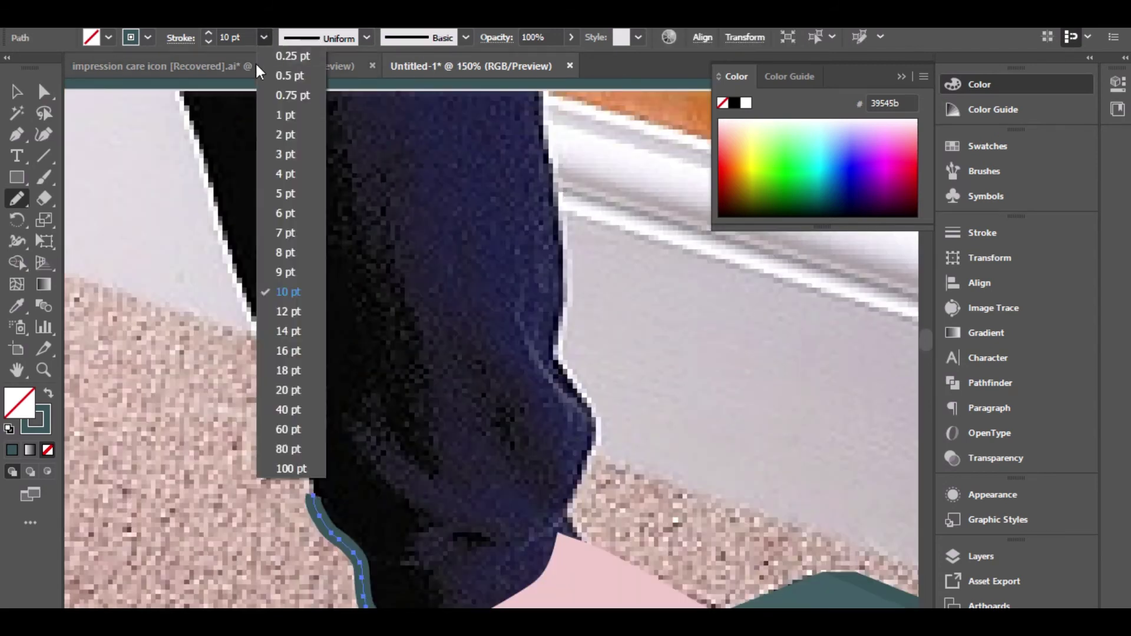
pyautogui.click(280, 56)
# Step: Extend the sleeve outline up the rest of its outer edge and across just above the top of the frame
pyautogui.scroll(2, 312, 491)
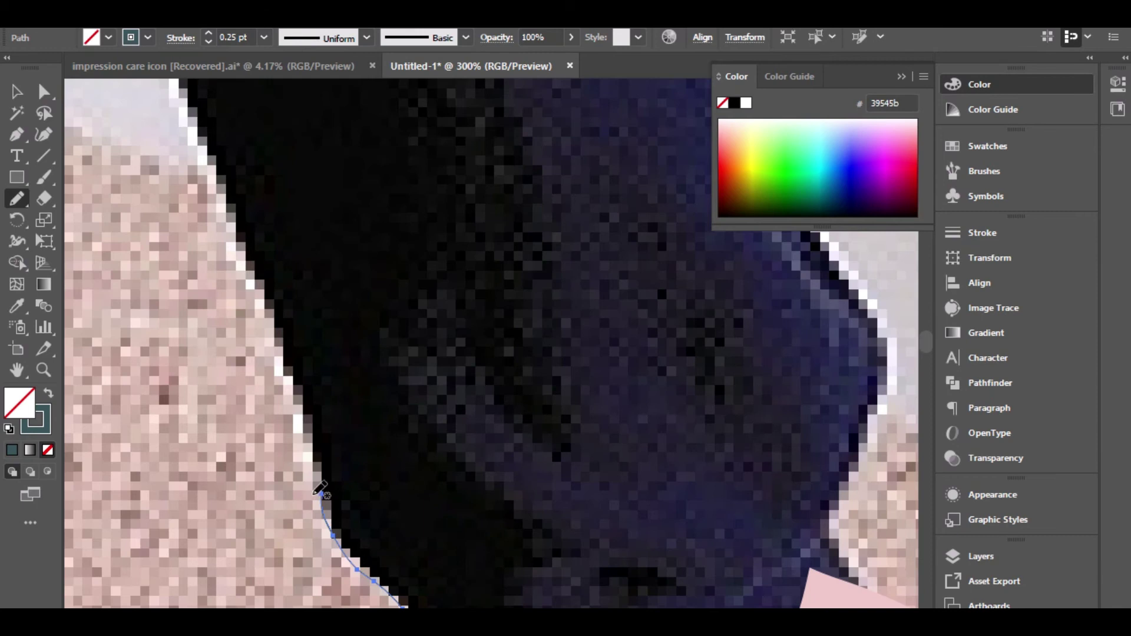
pyautogui.moveTo(321, 495)
pyautogui.mouseDown()
pyautogui.moveTo(322, 473)
pyautogui.moveTo(171, 112)
pyautogui.mouseUp()
pyautogui.scroll(-3, 395, 542)
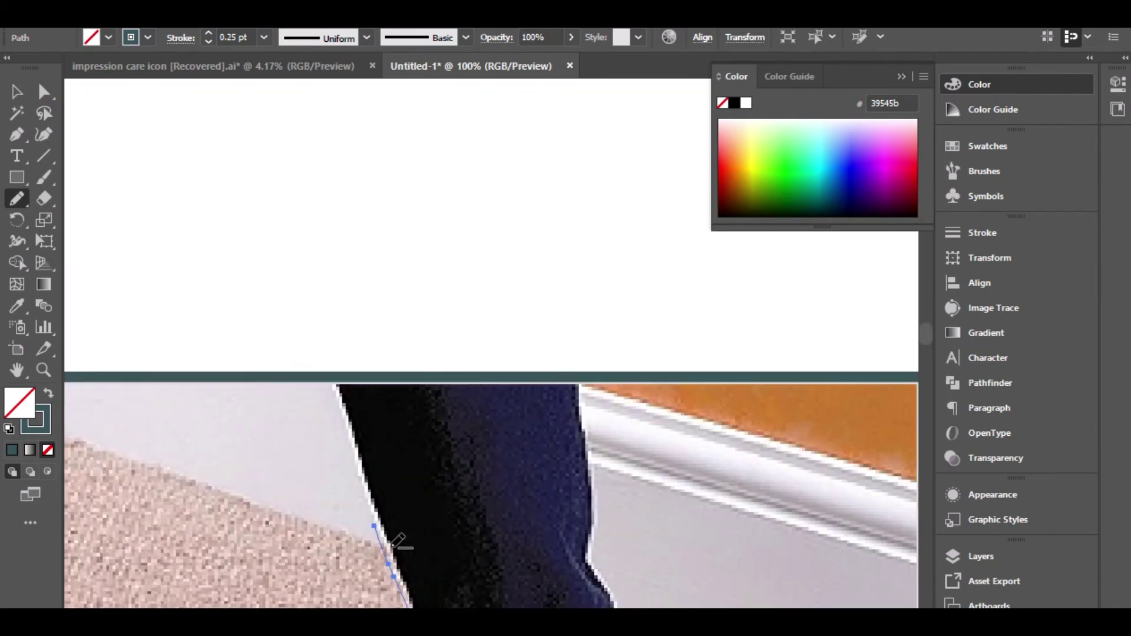
pyautogui.moveTo(375, 521)
pyautogui.mouseDown()
pyautogui.moveTo(315, 363)
pyautogui.moveTo(581, 361)
pyautogui.mouseUp()
# Step: Continue the outline down the sleeve's skirting-board side and along the cuff above the hand, closing it at the starting point
pyautogui.moveTo(600, 461)
pyautogui.mouseDown()
pyautogui.moveTo(353, 407)
pyautogui.moveTo(341, 417)
pyautogui.mouseUp()
pyautogui.scroll(1, 341, 417)
pyautogui.moveTo(307, 191); pyautogui.dragTo(333, 543)
pyautogui.moveTo(323, 584)
pyautogui.mouseDown()
pyautogui.moveTo(331, 371)
pyautogui.moveTo(287, 261)
pyautogui.moveTo(330, 316)
pyautogui.moveTo(328, 410)
pyautogui.moveTo(306, 481)
pyautogui.mouseUp()
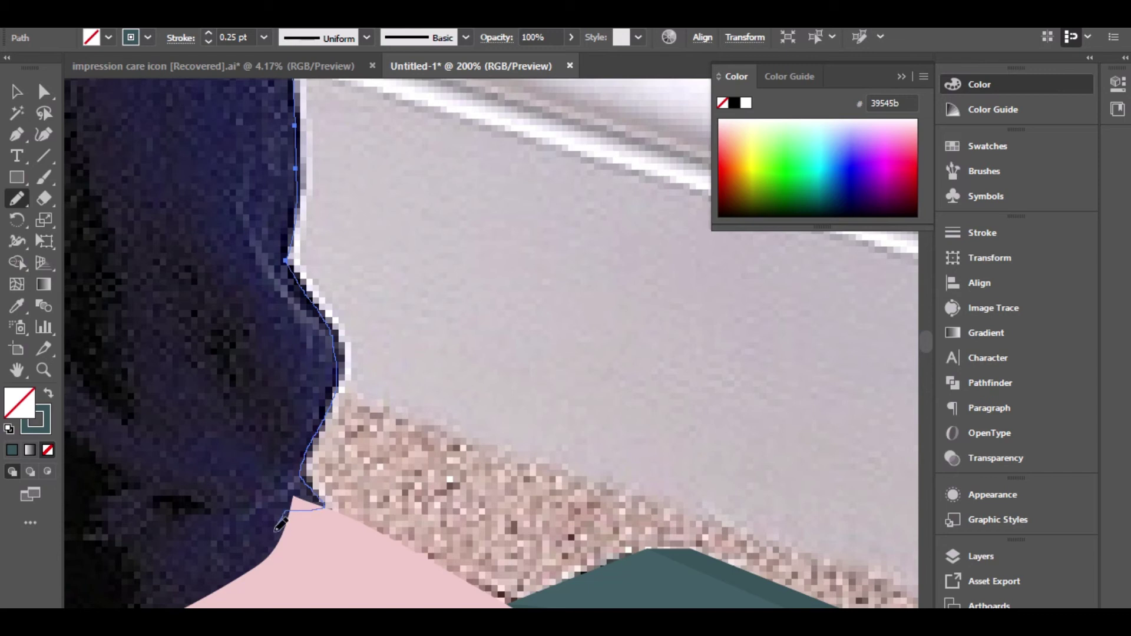
pyautogui.moveTo(255, 550); pyautogui.dragTo(251, 551)
pyautogui.moveTo(250, 550)
pyautogui.mouseDown()
pyautogui.moveTo(563, 280)
pyautogui.moveTo(417, 375)
pyautogui.mouseUp()
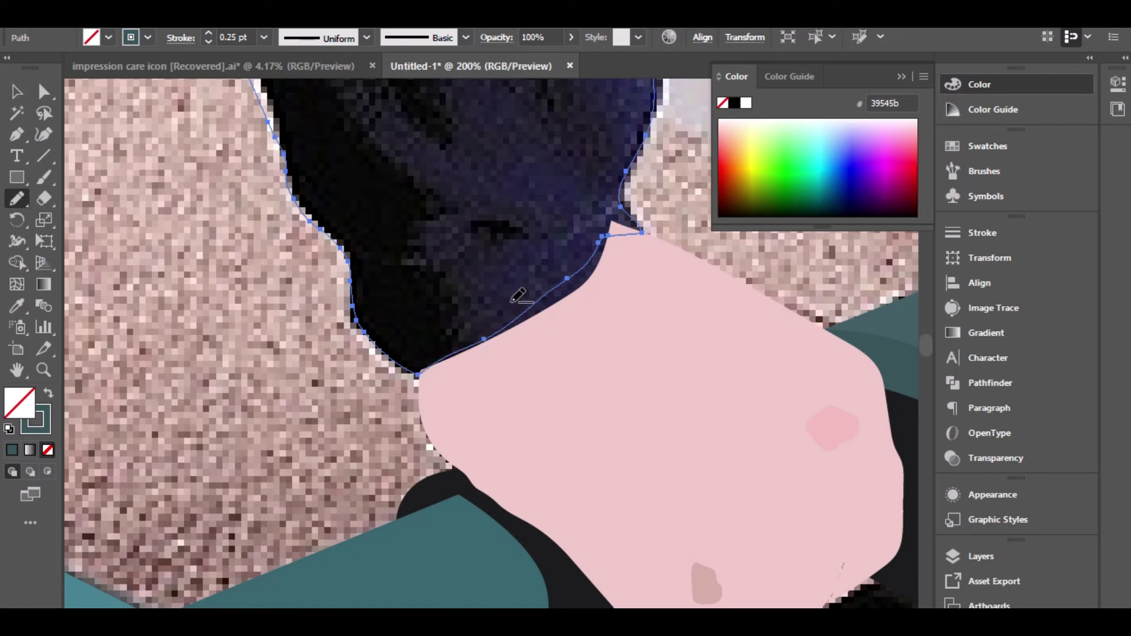
# Step: Fill the sleeve shape with the dark navy 1d1b26 sampled from the sleeve in the photo
pyautogui.scroll(-4, 518, 298)
pyautogui.click(17, 305)
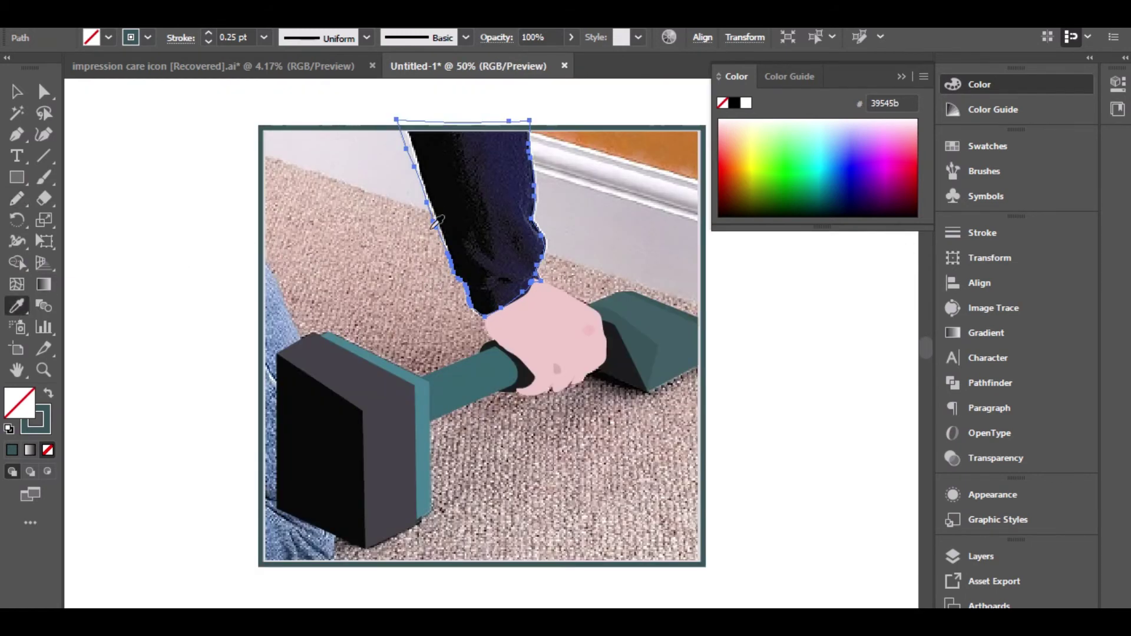
pyautogui.click(434, 225)
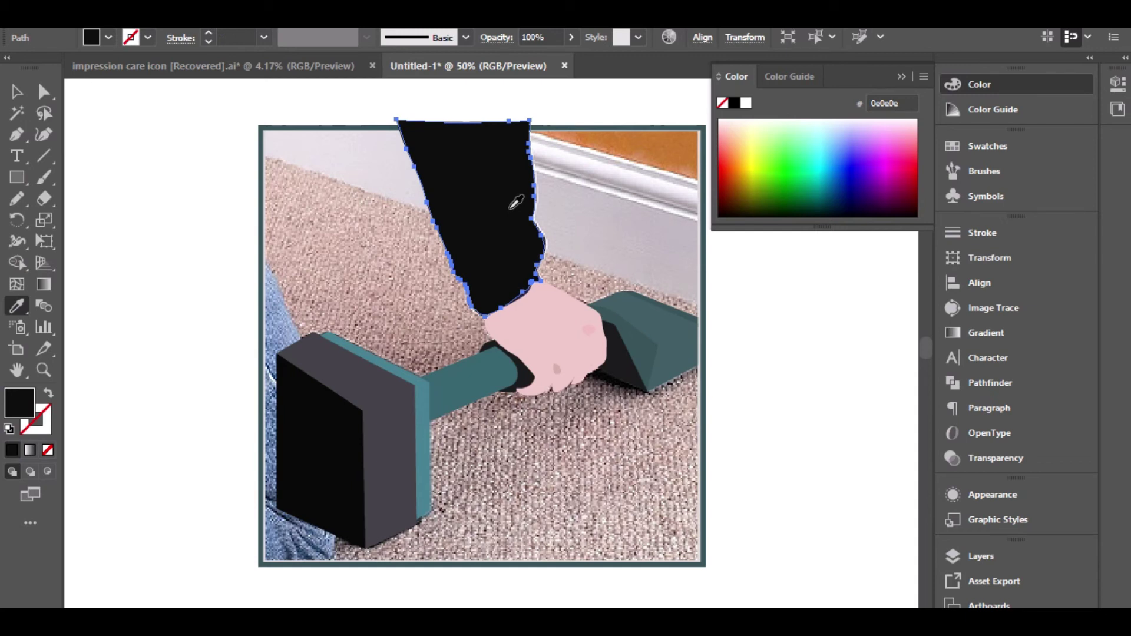
pyautogui.hotkey('ctrl', 'z')
pyautogui.click(502, 243)
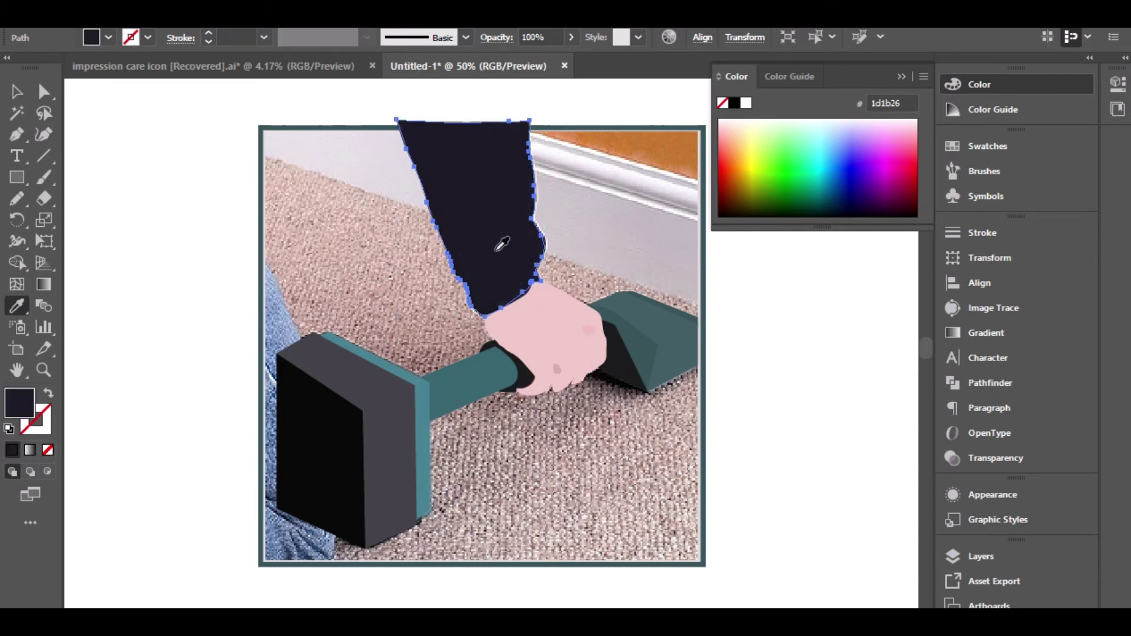
# Step: Draw a rectangle over the sleeve end that sticks out above the frame, its lower side along the frame's top edge
pyautogui.click(12, 93)
pyautogui.click(211, 225)
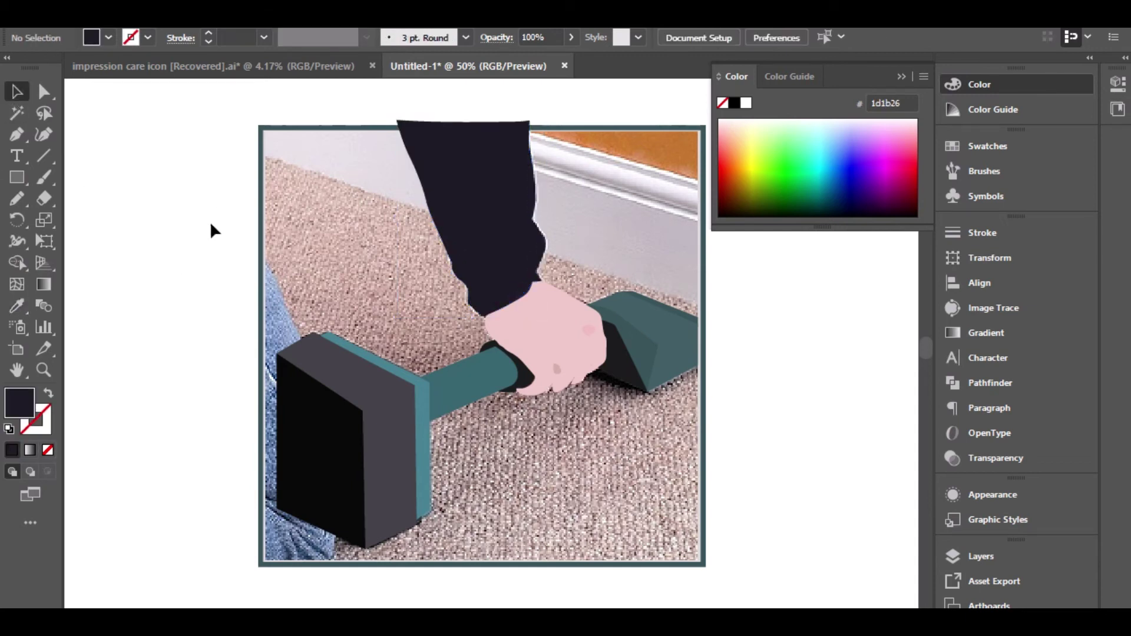
pyautogui.moveTo(211, 225); pyautogui.dragTo(167, 298)
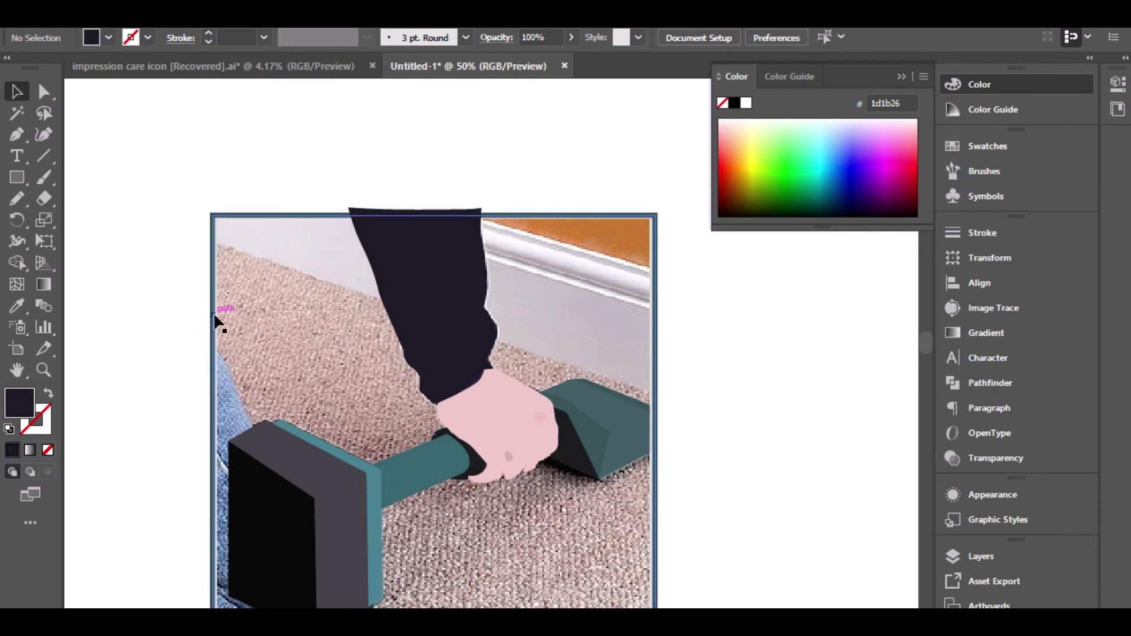
pyautogui.moveTo(493, 169); pyautogui.dragTo(444, 227)
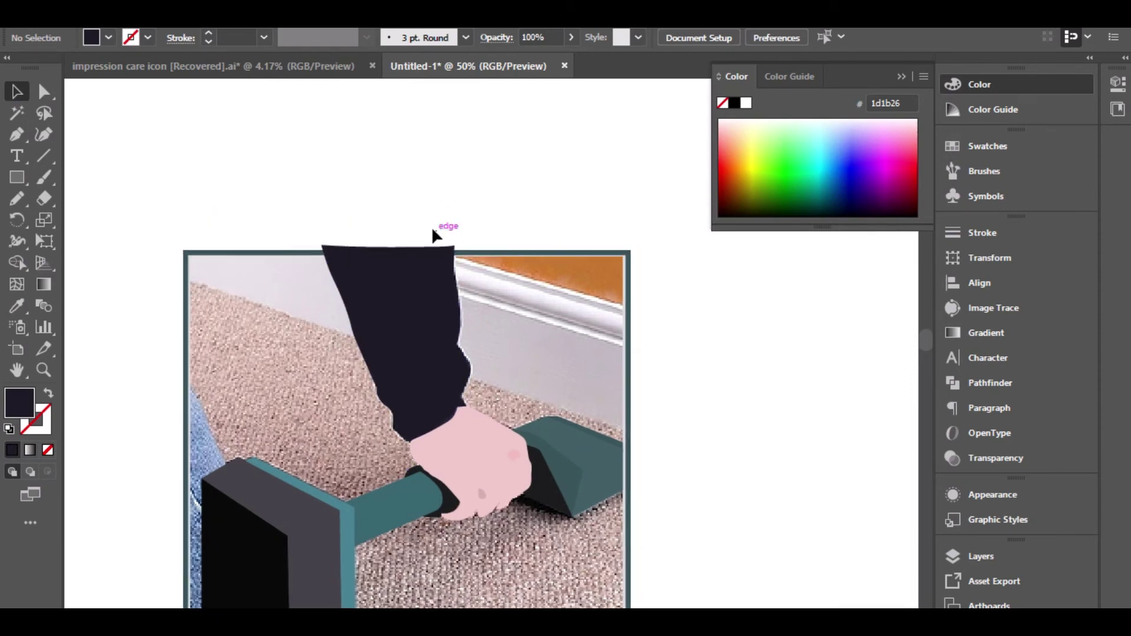
pyautogui.keyDown('ctrl'); pyautogui.click(445, 227); pyautogui.keyUp('ctrl')
pyautogui.press('m')
pyautogui.moveTo(148, 195); pyautogui.dragTo(530, 274)
# Step: Trim the sleeve flush with the frame's top edge with Shape Builder, removing the covering rectangle and the overlapping sleeve end
pyautogui.press('v')
pyautogui.keyDown('shift'); pyautogui.click(309, 313); pyautogui.keyUp('shift')
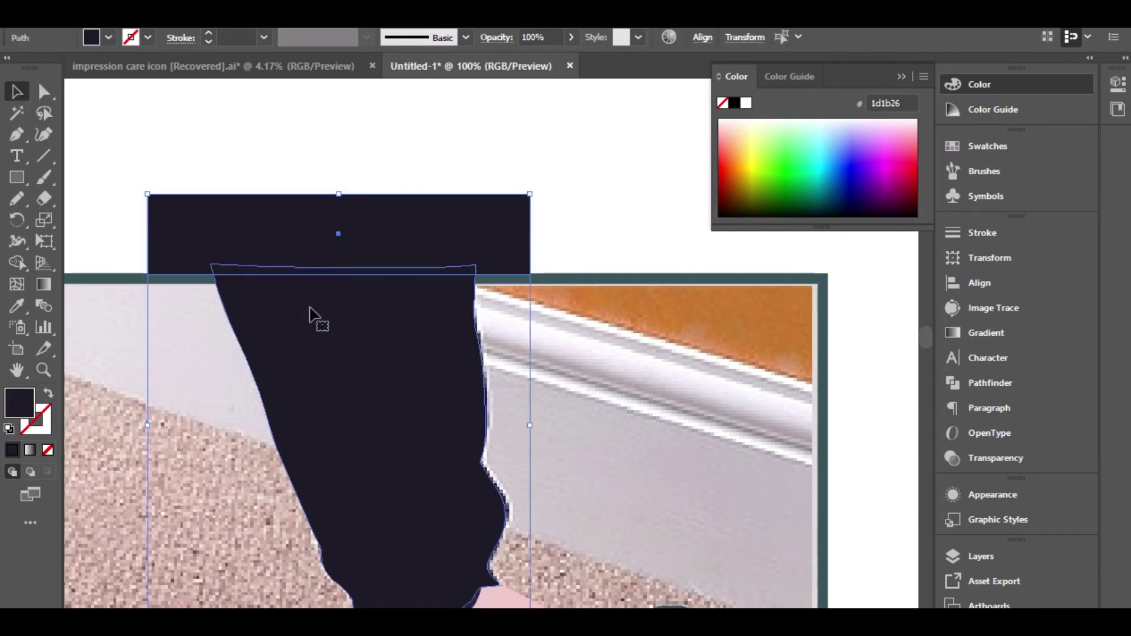
pyautogui.click(18, 261)
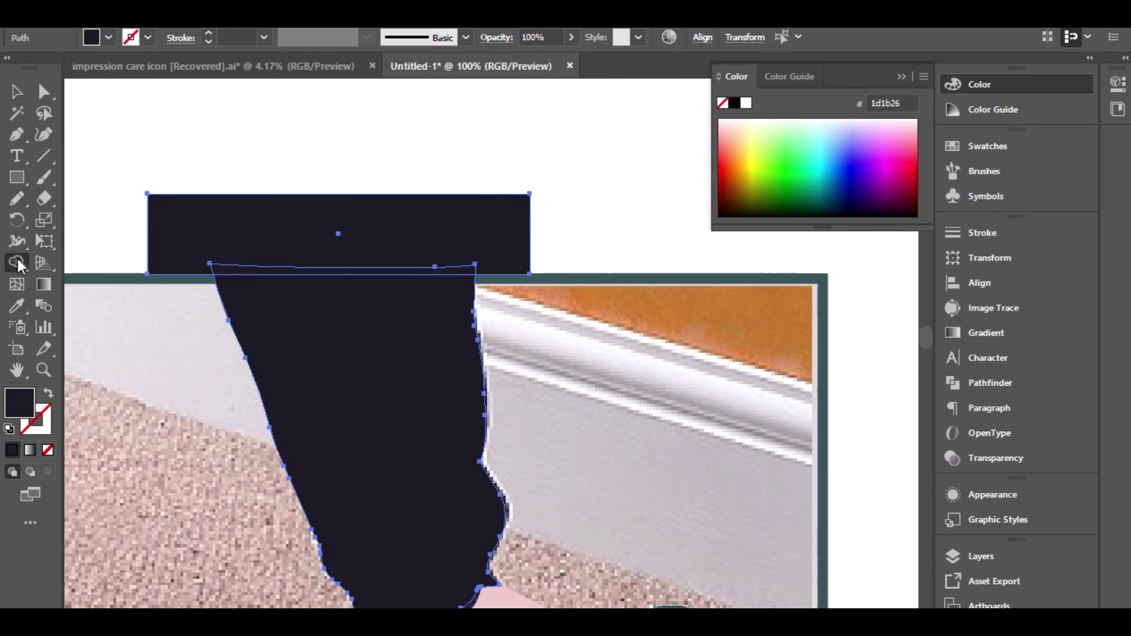
pyautogui.keyDown('alt'); pyautogui.click(348, 248); pyautogui.keyUp('alt')
pyautogui.keyDown('alt'); pyautogui.click(346, 270); pyautogui.keyUp('alt')
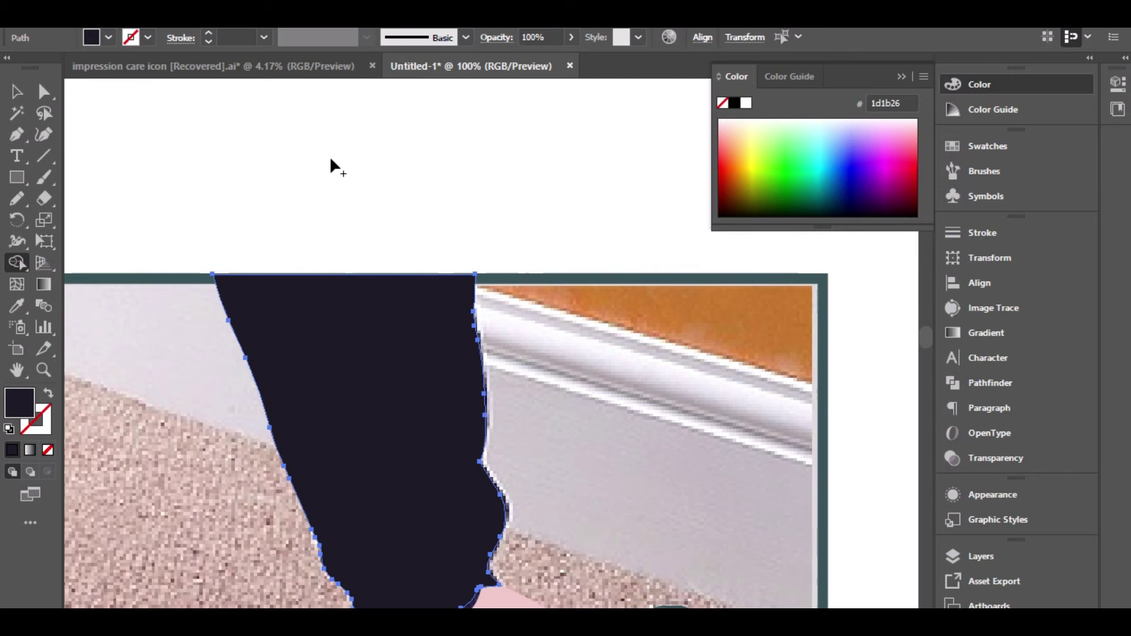
pyautogui.press('v')
pyautogui.click(414, 206)
pyautogui.scroll(-2, 413, 203)
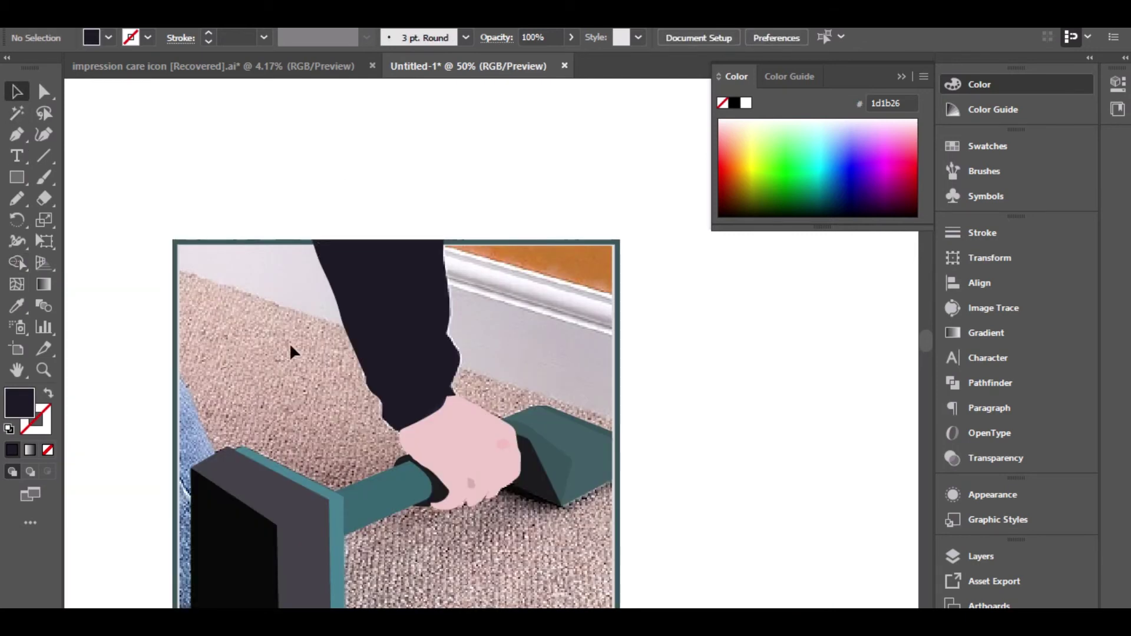
# Step: Trace the jeans leg with the Pencil tool as a closed shape running behind the tool's block and past the frame's left edge
pyautogui.scroll(-3, 285, 369)
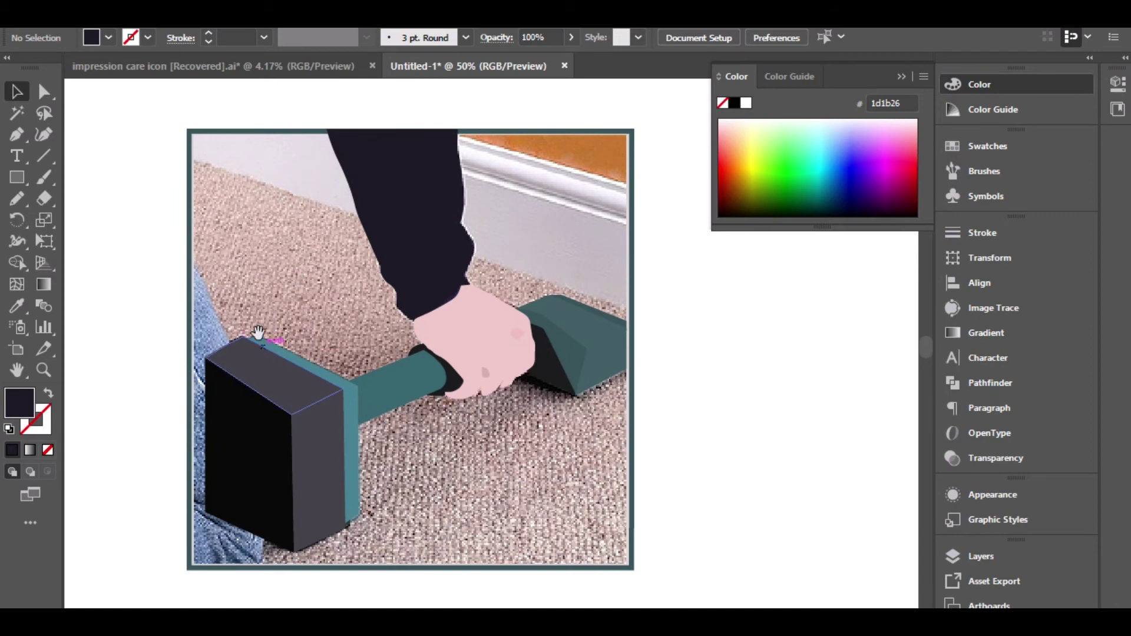
pyautogui.scroll(-1, 255, 331)
pyautogui.scroll(1, 87, 273)
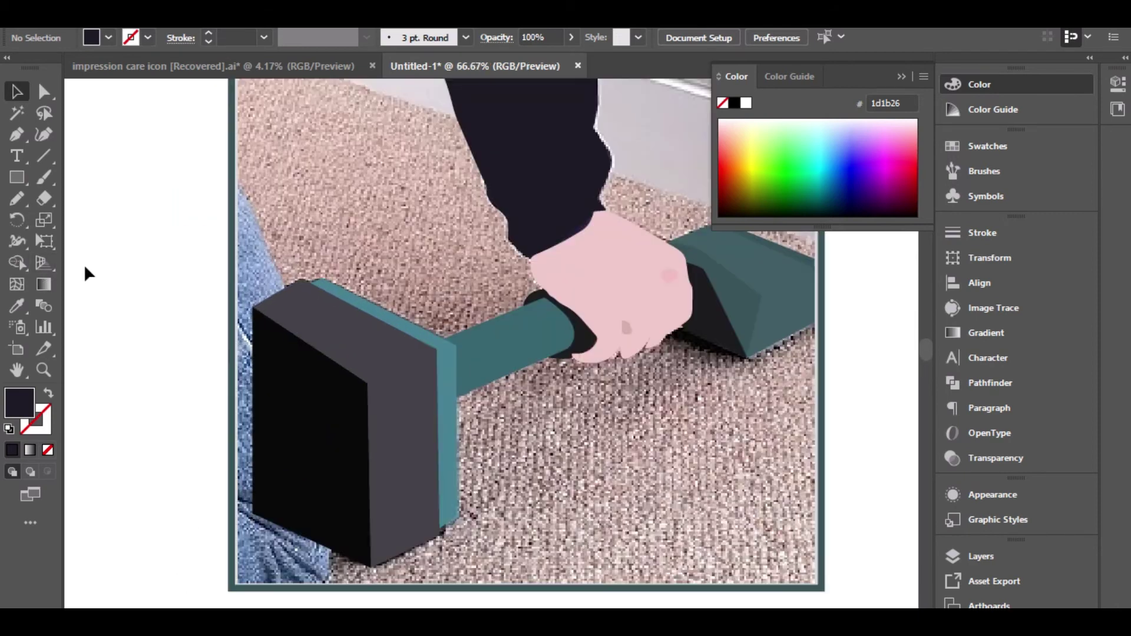
pyautogui.click(12, 140)
pyautogui.scroll(-1, 214, 218)
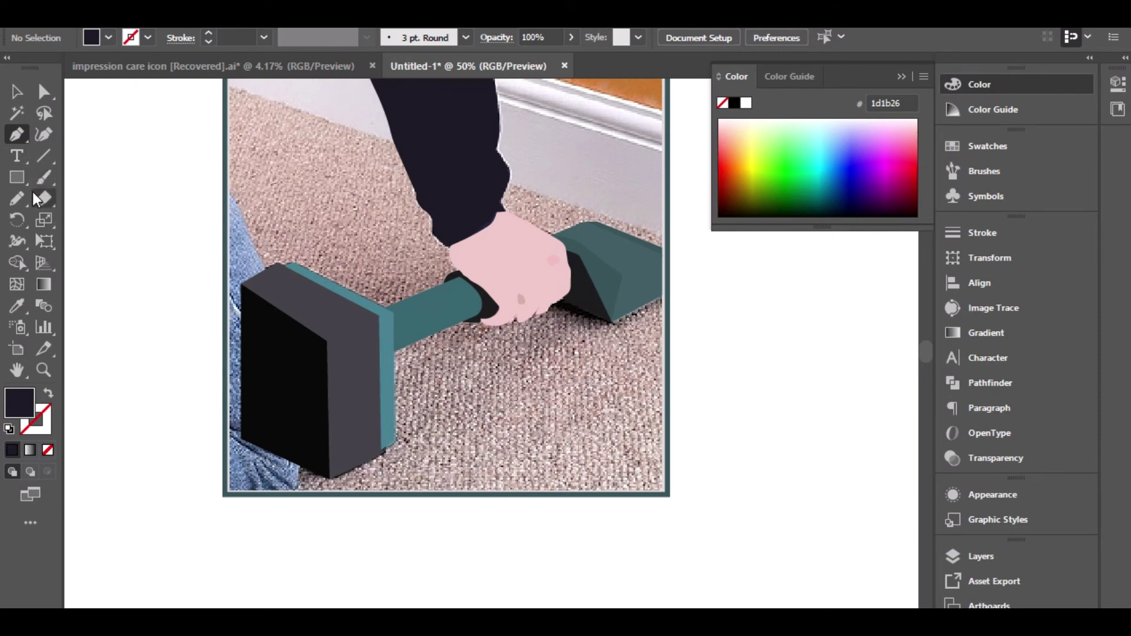
pyautogui.click(16, 199)
pyautogui.moveTo(205, 166)
pyautogui.mouseDown()
pyautogui.moveTo(265, 267)
pyautogui.moveTo(308, 470)
pyautogui.mouseUp()
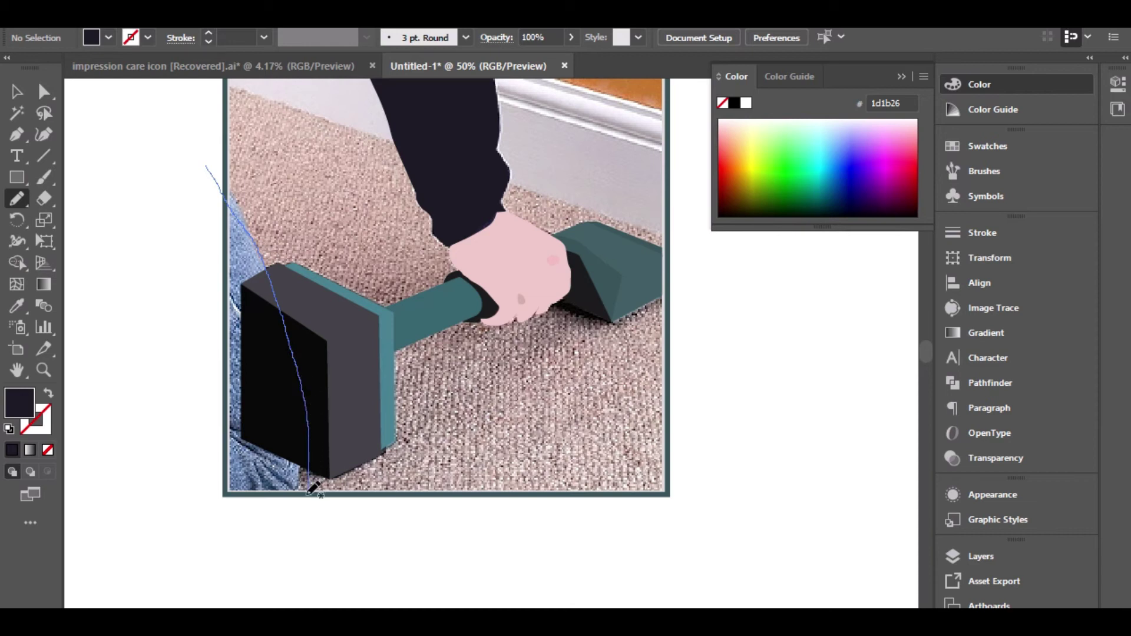
pyautogui.moveTo(287, 496)
pyautogui.mouseDown()
pyautogui.moveTo(205, 496)
pyautogui.moveTo(189, 240)
pyautogui.moveTo(206, 160)
pyautogui.mouseUp()
# Step: Fill the jeans shape with the blue 577398 sampled from the denim in the photo
pyautogui.press('i')
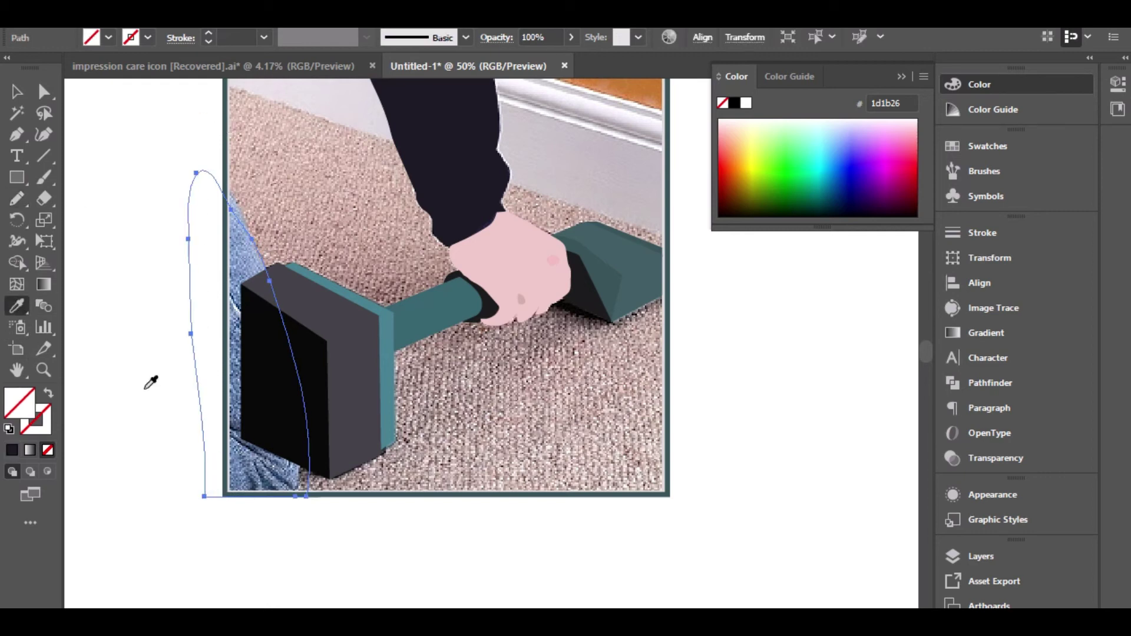
pyautogui.click(246, 454)
pyautogui.click(17, 92)
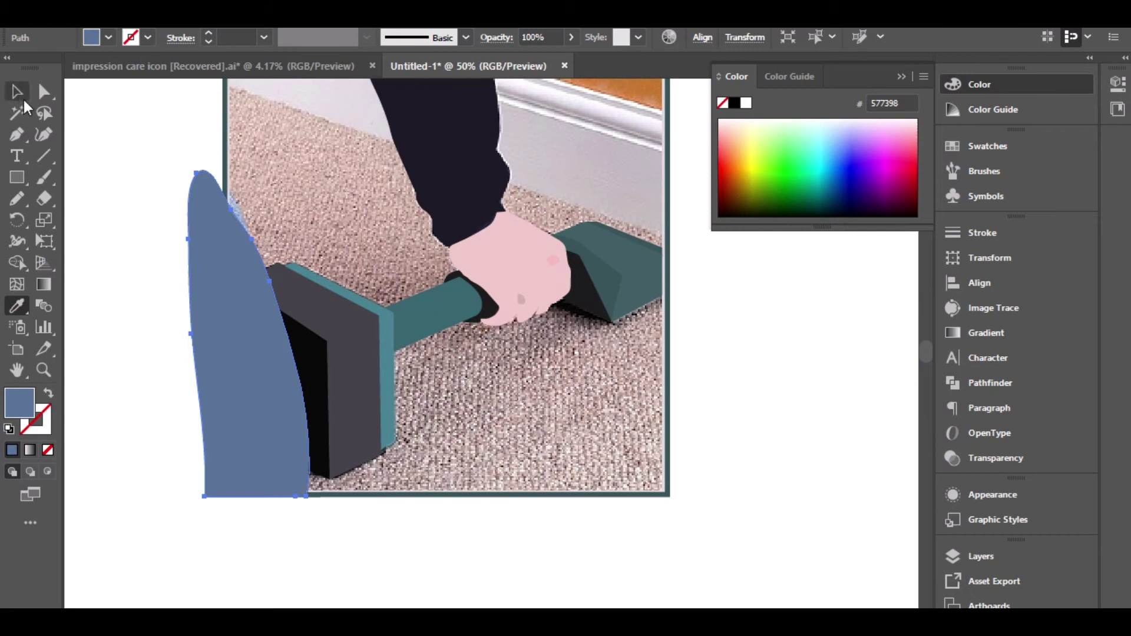
pyautogui.click(136, 253)
# Step: Draw a tall rectangle over the part of the jeans shape outside the frame, its inner side along the frame's left edge
pyautogui.hotkey('ctrl', '-')
pyautogui.click(17, 177)
pyautogui.moveTo(144, 155); pyautogui.dragTo(194, 468)
# Step: Trim the jeans shape at the frame's left edge with Shape Builder, removing the tall rectangle and the part outside
pyautogui.press('v')
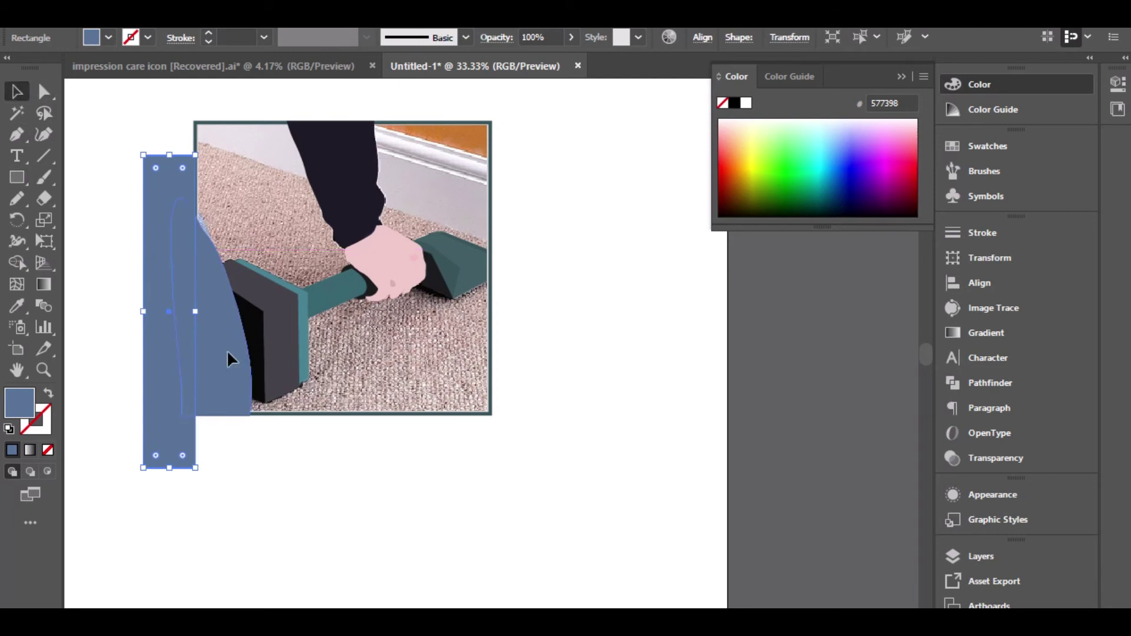
pyautogui.click(228, 350)
pyautogui.scroll(1, 210, 353)
pyautogui.moveTo(153, 300); pyautogui.dragTo(262, 323)
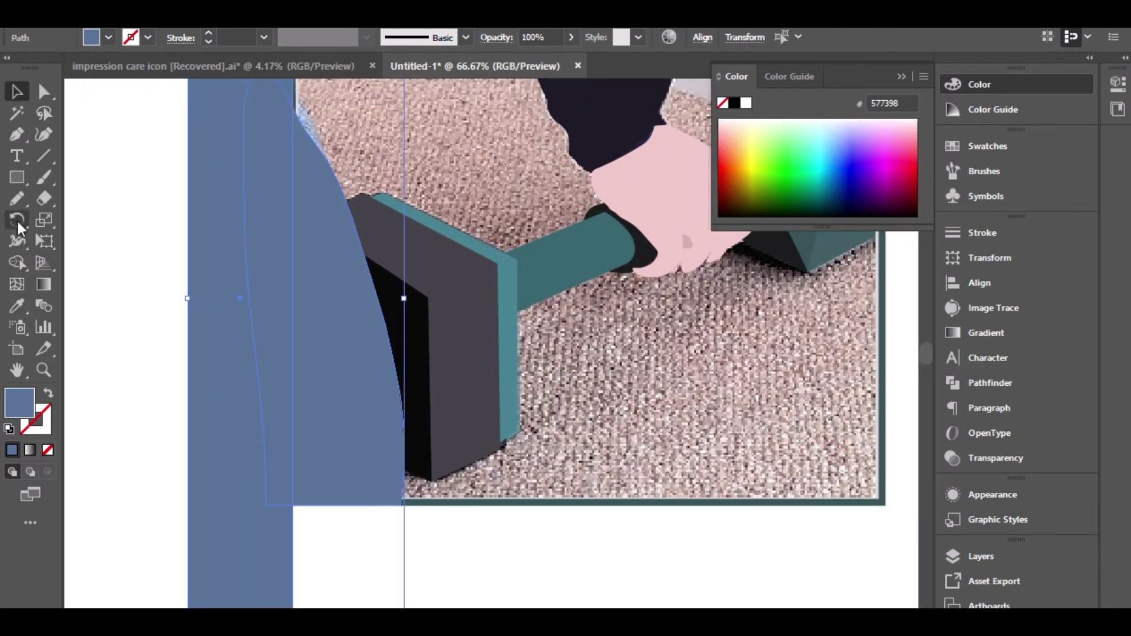
pyautogui.click(19, 261)
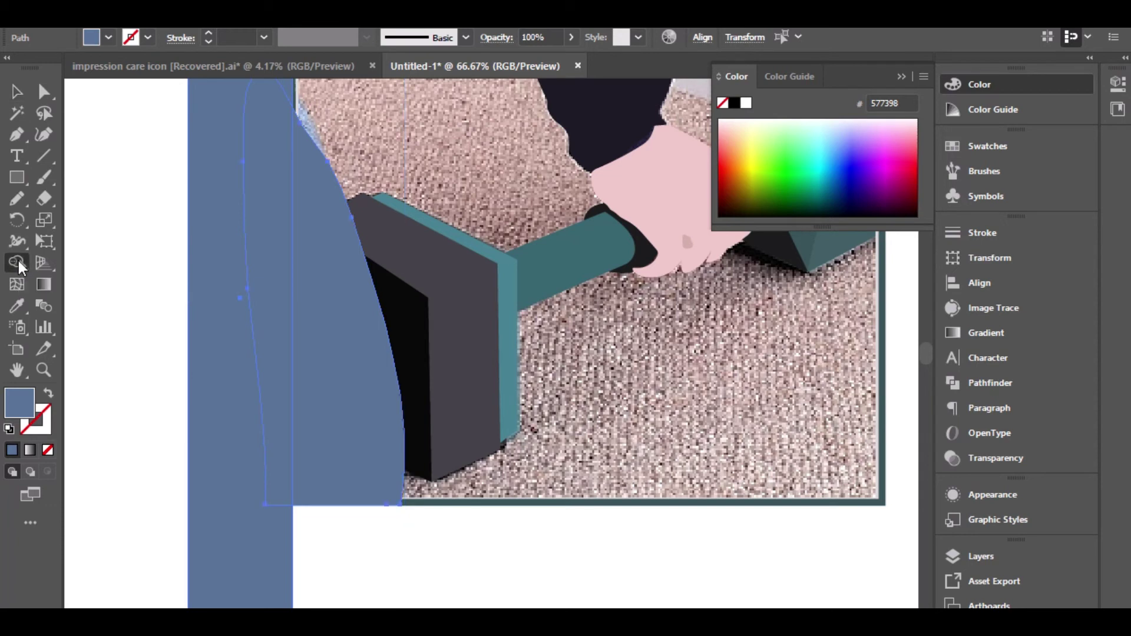
pyautogui.keyDown('alt'); pyautogui.click(215, 309); pyautogui.keyUp('alt')
pyautogui.keyDown('alt'); pyautogui.click(266, 311); pyautogui.keyUp('alt')
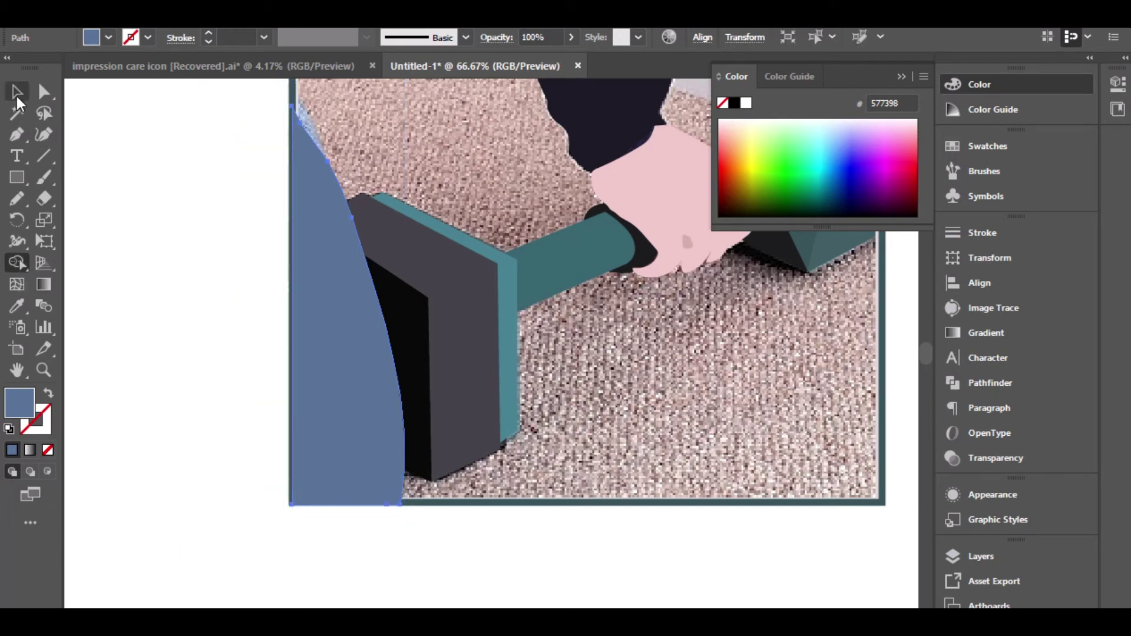
pyautogui.click(17, 91)
pyautogui.click(201, 287)
# Step: Send the jeans shape backward so that it lies behind the tool's black and grey block
pyautogui.scroll(-1, 206, 288)
pyautogui.moveTo(213, 314); pyautogui.dragTo(133, 333)
pyautogui.click(205, 333)
pyautogui.press('a')
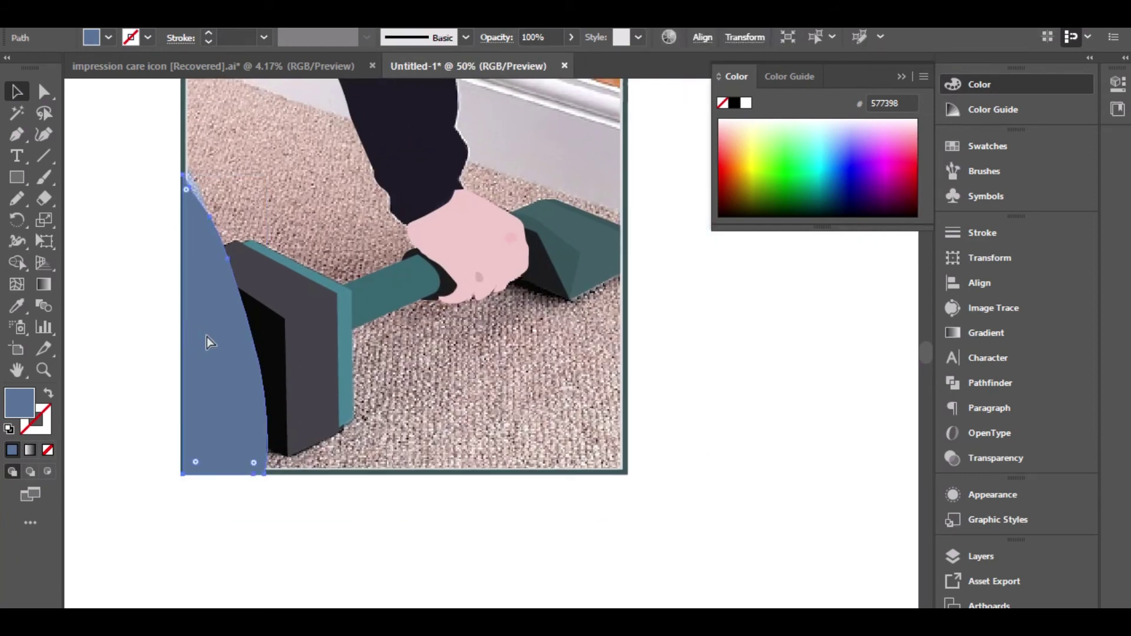
pyautogui.hotkey('ctrl', '[')
pyautogui.press('v')
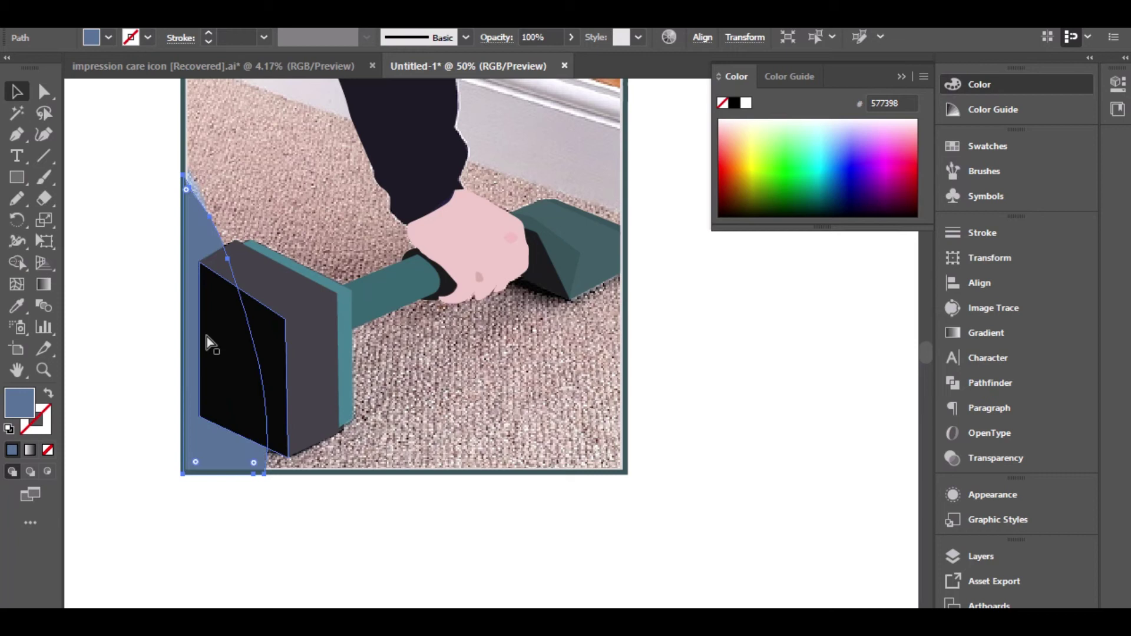
pyautogui.click(409, 510)
# Step: Stretch the jeans shape upward from its top side to cover the denim still showing along the frame
pyautogui.moveTo(407, 508); pyautogui.dragTo(397, 557)
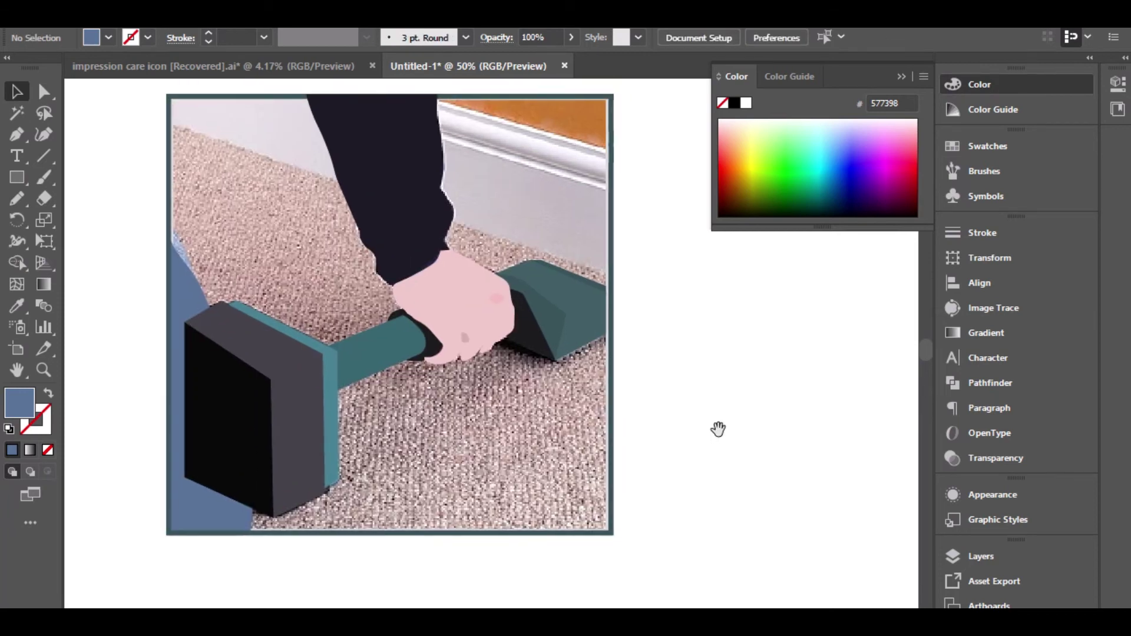
pyautogui.moveTo(719, 429); pyautogui.dragTo(694, 505)
pyautogui.scroll(1, 122, 327)
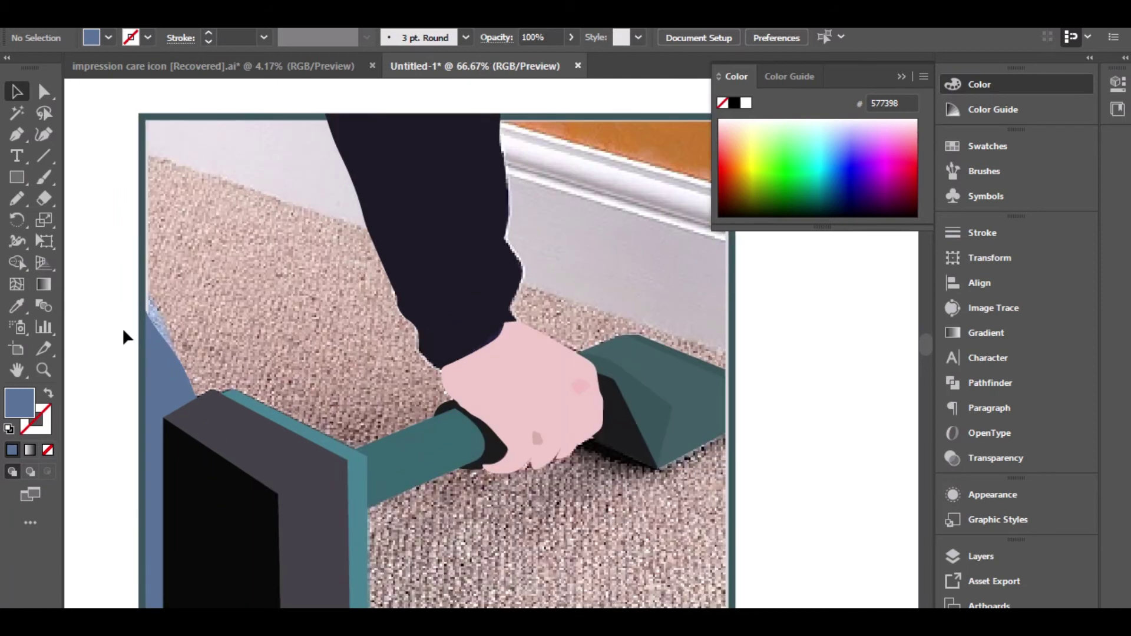
pyautogui.scroll(2, 122, 328)
pyautogui.click(196, 345)
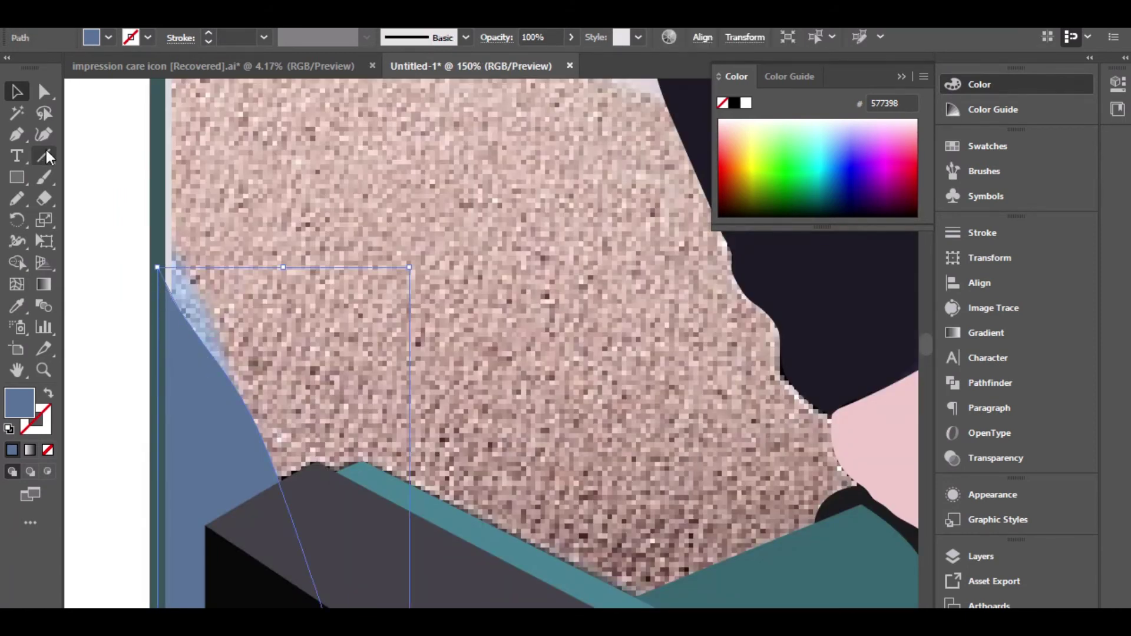
pyautogui.click(42, 92)
pyautogui.click(16, 92)
pyautogui.moveTo(286, 269); pyautogui.dragTo(286, 234)
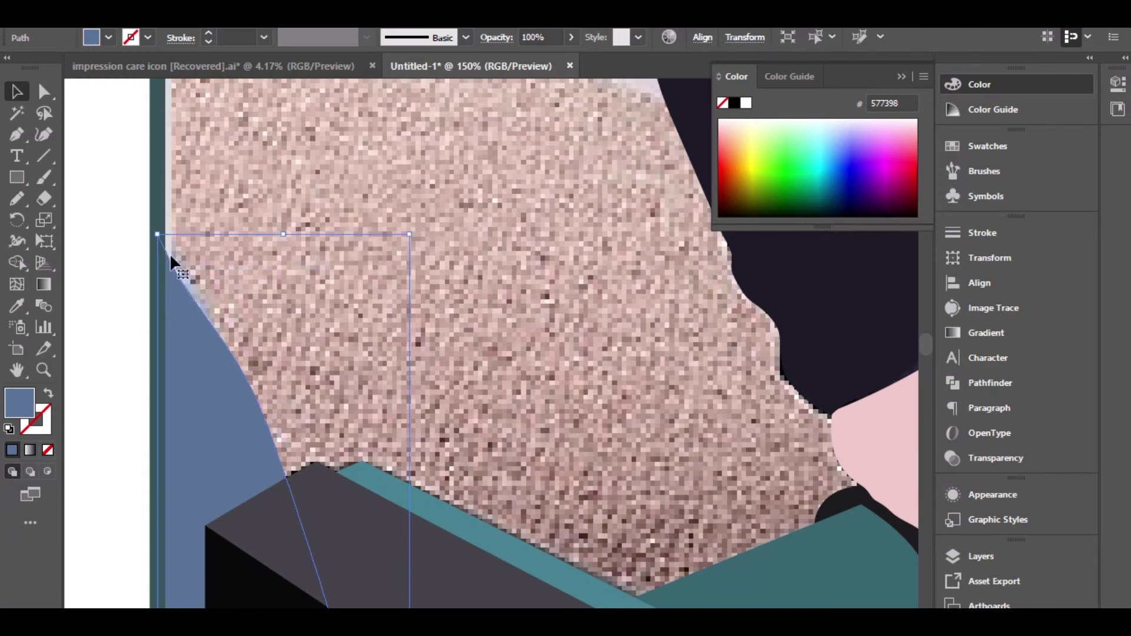
pyautogui.click(103, 250)
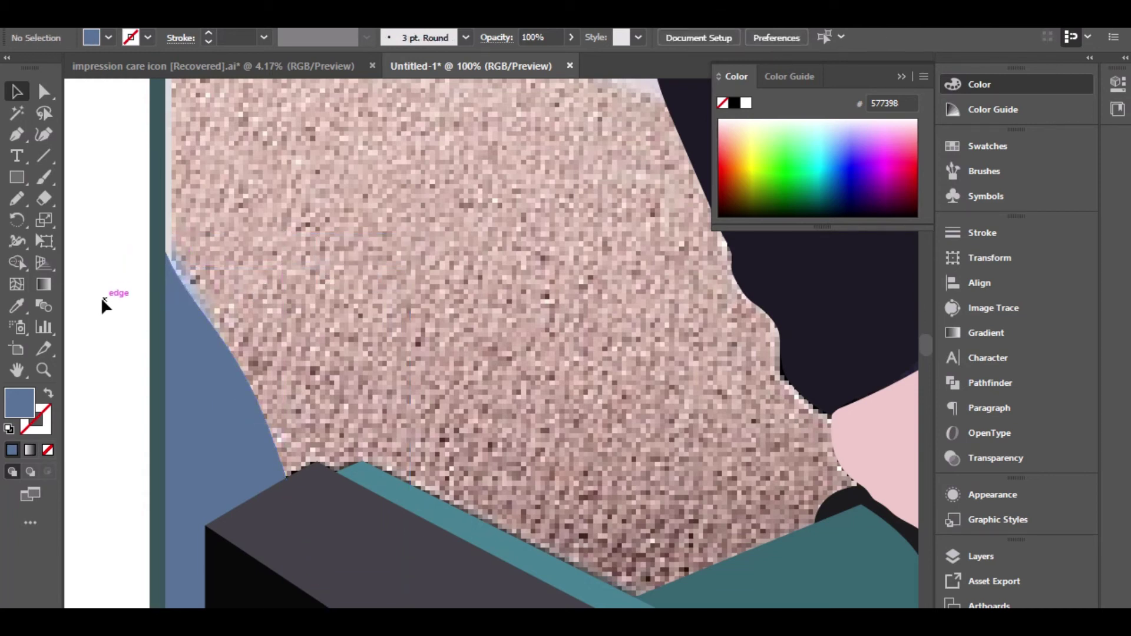
# Step: Draw a rectangle over the carpet area and lower its top-right corner to about X 1317, Y 811 px along the skirting line
pyautogui.scroll(-3, 101, 298)
pyautogui.scroll(-1, 99, 317)
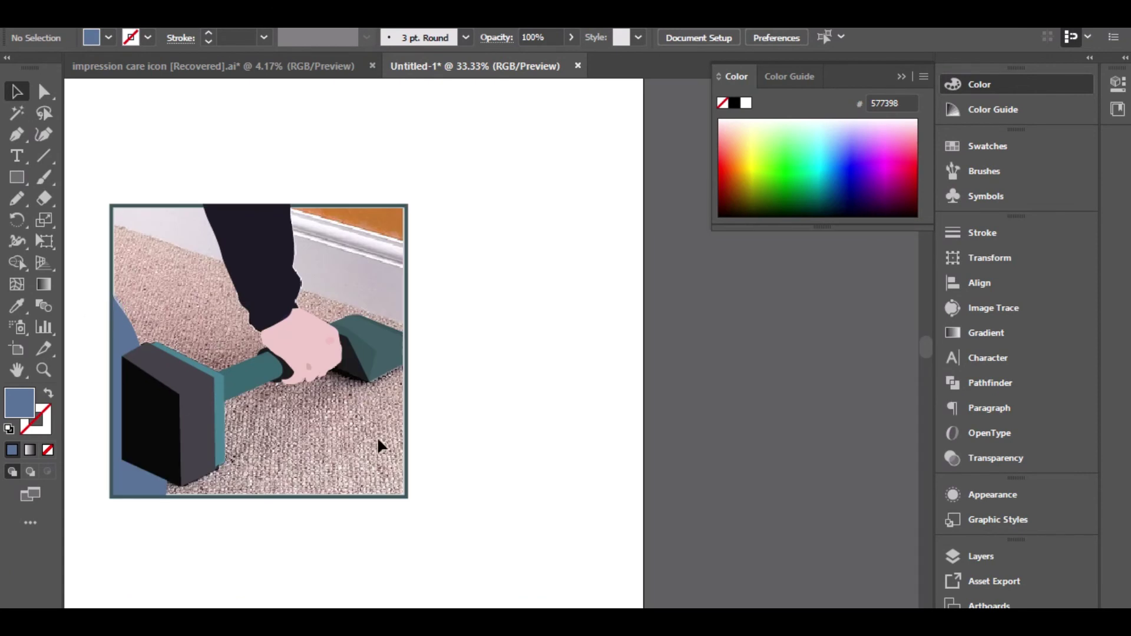
pyautogui.moveTo(411, 418); pyautogui.dragTo(497, 412)
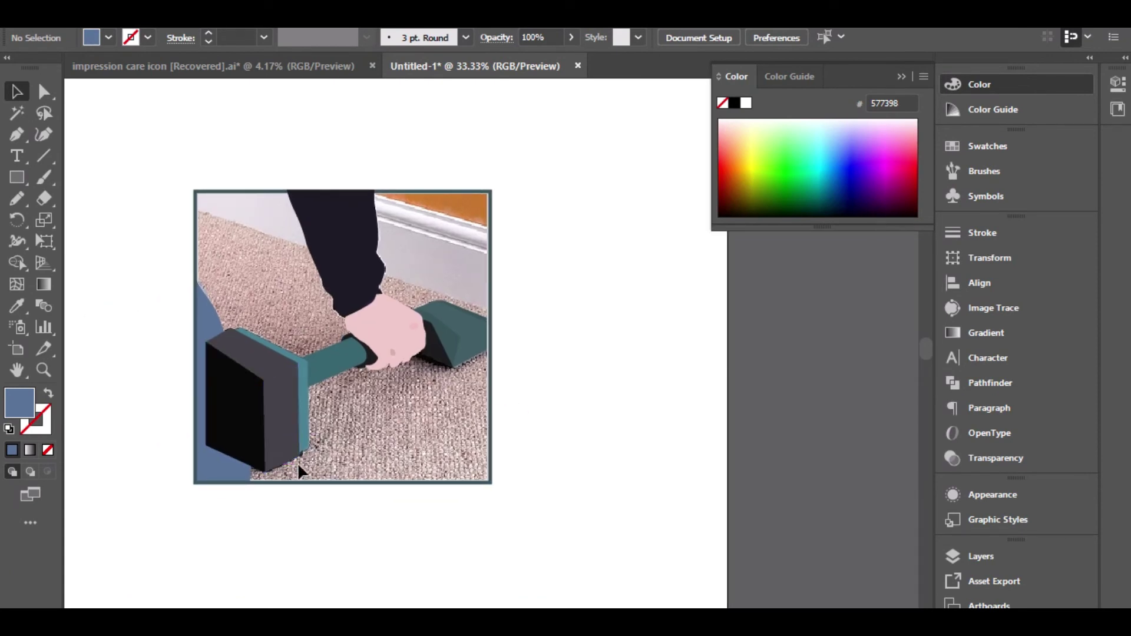
pyautogui.scroll(1, 294, 462)
pyautogui.scroll(-1, 306, 461)
pyautogui.moveTo(514, 407); pyautogui.dragTo(551, 424)
pyautogui.scroll(1, 449, 404)
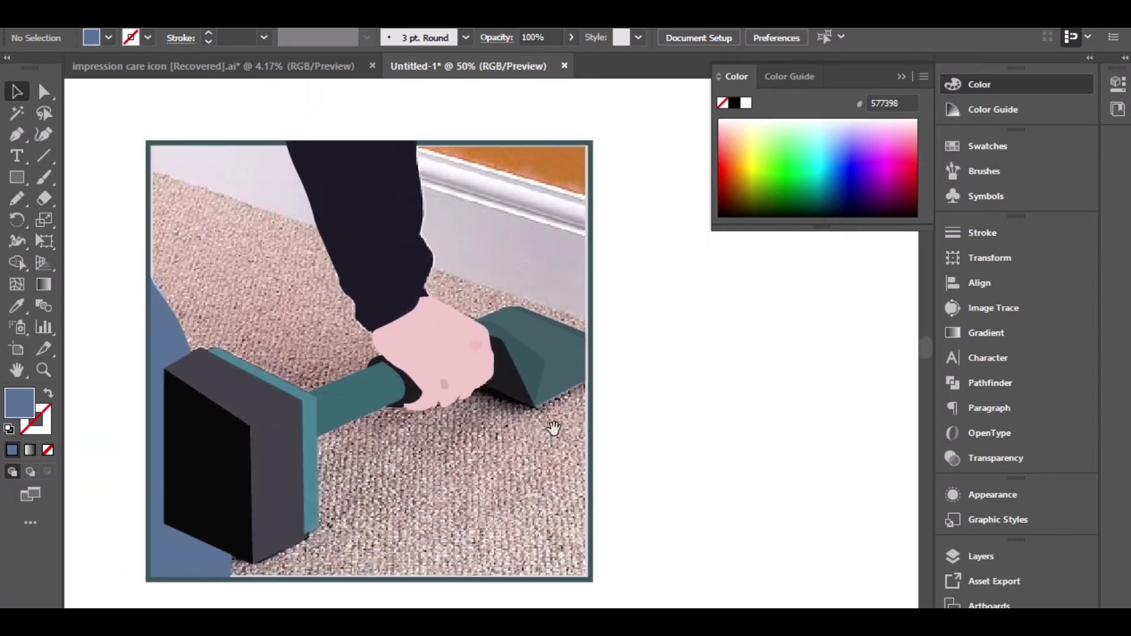
pyautogui.click(15, 177)
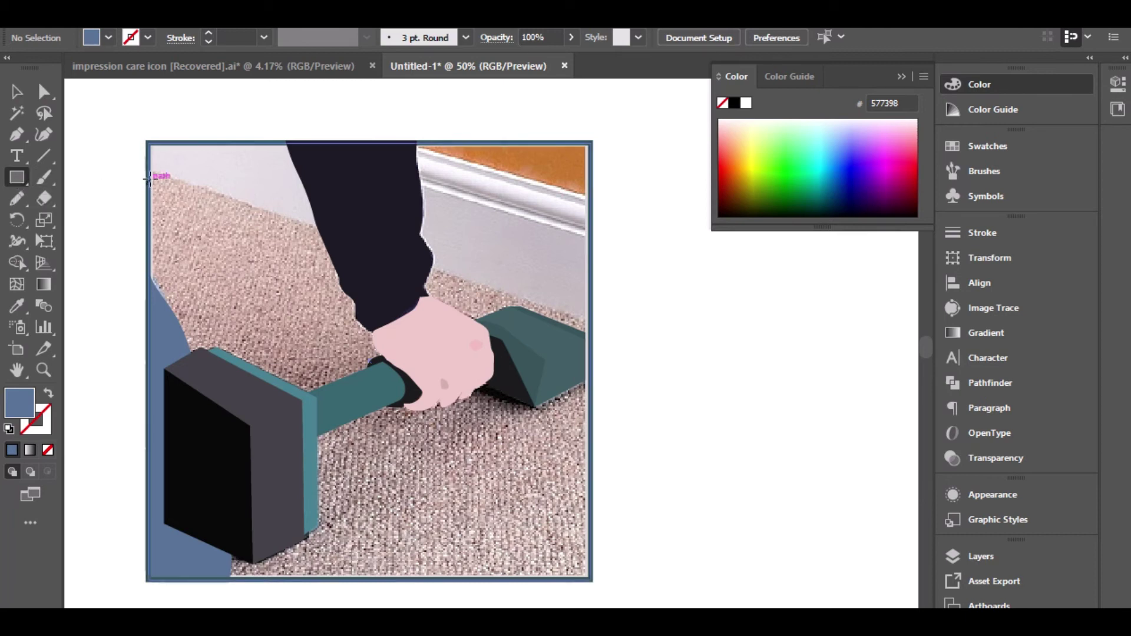
pyautogui.moveTo(148, 170)
pyautogui.mouseDown()
pyautogui.moveTo(206, 338)
pyautogui.moveTo(429, 499)
pyautogui.moveTo(575, 555)
pyautogui.moveTo(594, 582)
pyautogui.mouseUp()
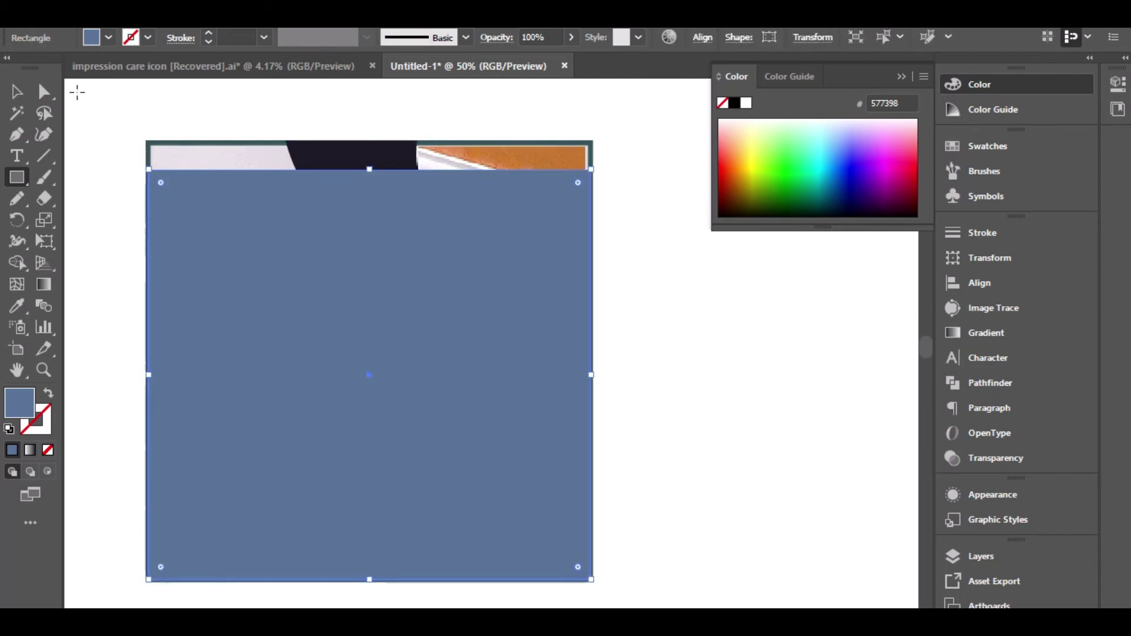
pyautogui.click(44, 90)
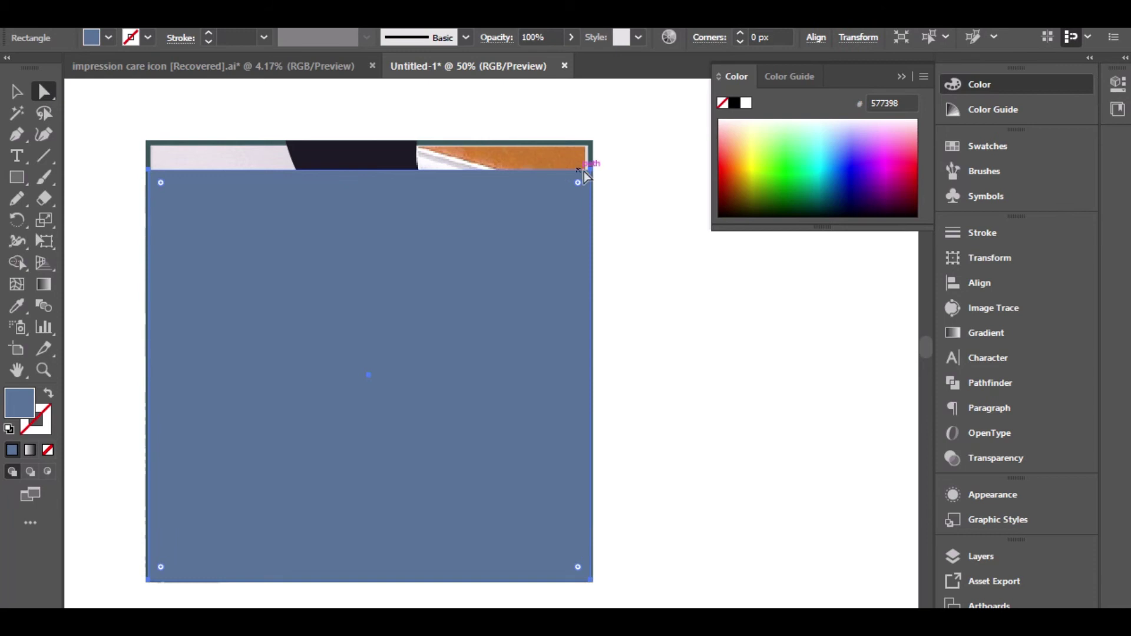
pyautogui.moveTo(584, 172); pyautogui.dragTo(594, 326)
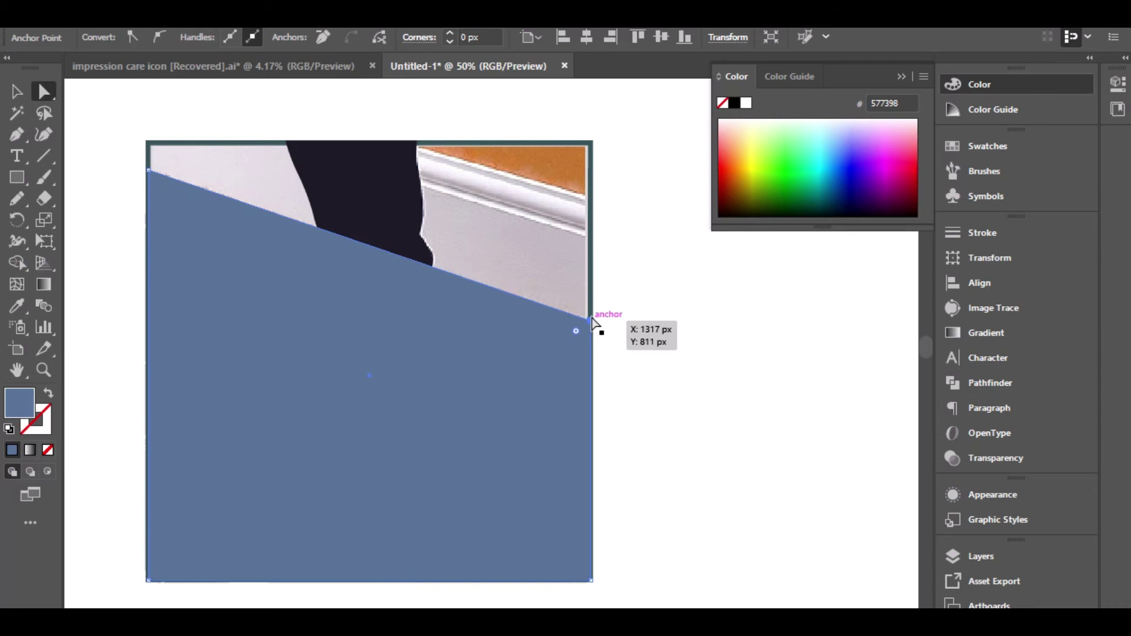
# Step: Send the carpet shape behind the tool, hand, sleeve and jeans shapes, keeping it selected
pyautogui.hotkey('ctrl', 'a')
pyautogui.hotkey('ctrl', '7')
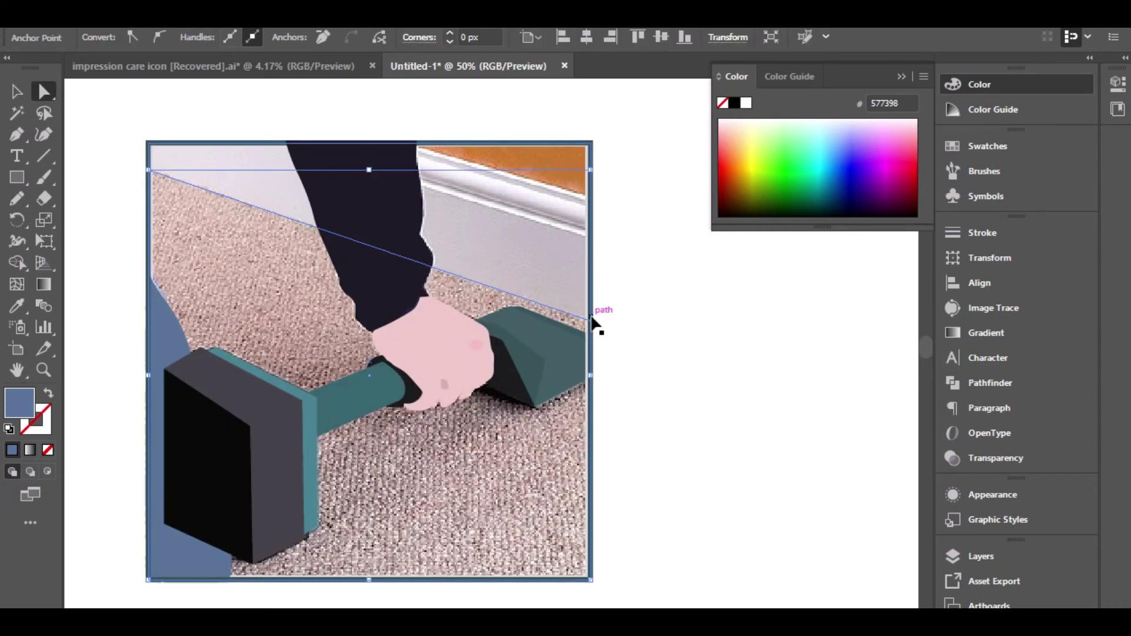
pyautogui.hotkey('ctrl', 'z')
pyautogui.hotkey('ctrl', 'shift', 'z')
pyautogui.click(592, 321)
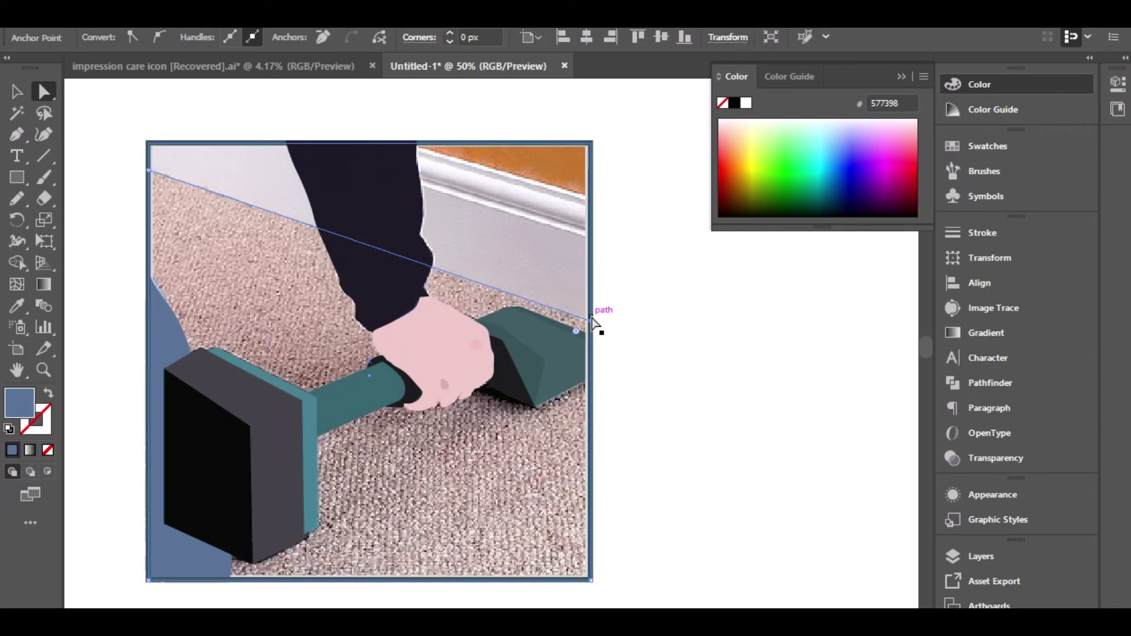
# Step: Fill the carpet shape with the beige d0b5aa sampled from the carpet in the photo
pyautogui.click(16, 305)
pyautogui.click(299, 267)
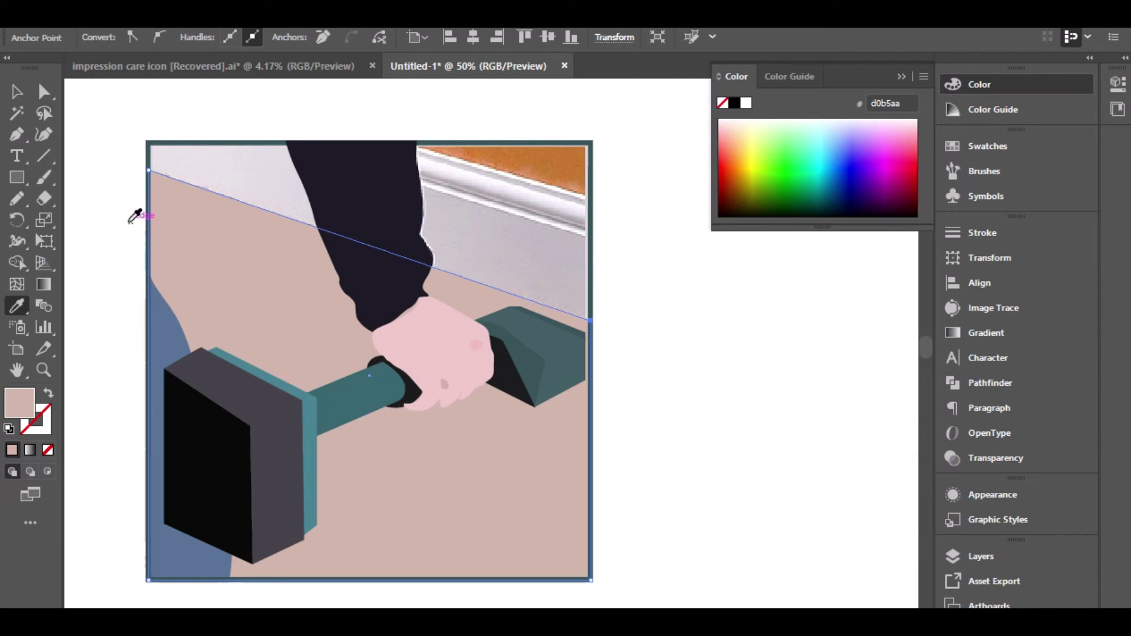
pyautogui.click(43, 93)
pyautogui.click(118, 192)
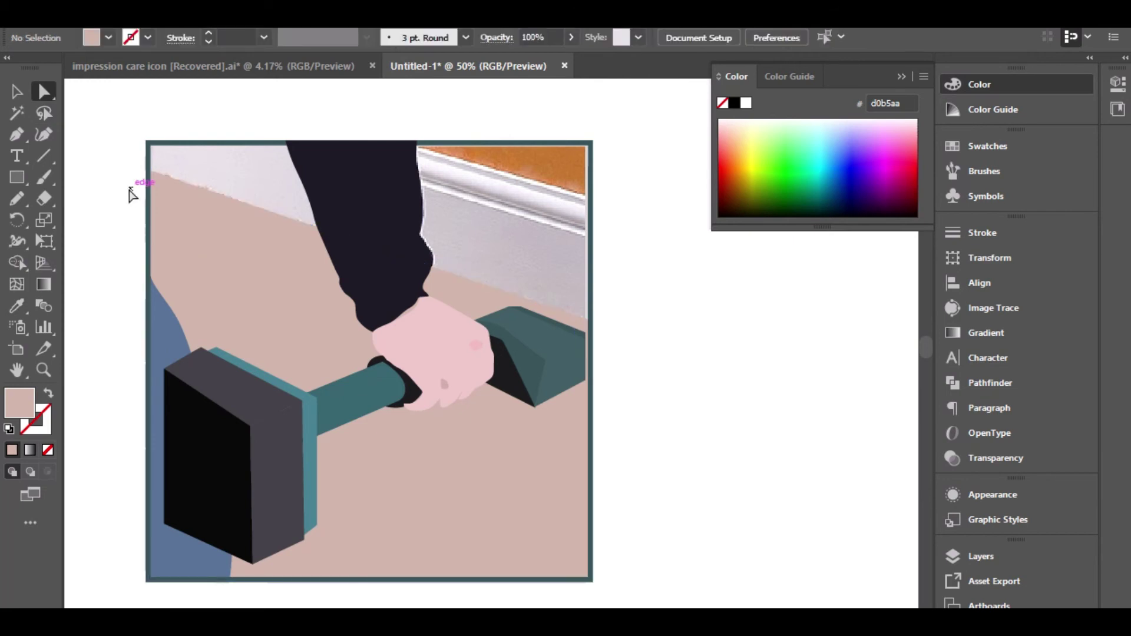
# Step: Preview the Patchwork, Grain, Craquelure and Mosaic Tiles textures on the carpet shape in the Effect Gallery
pyautogui.scroll(1, 183, 242)
pyautogui.click(202, 247)
pyautogui.click(268, 18)
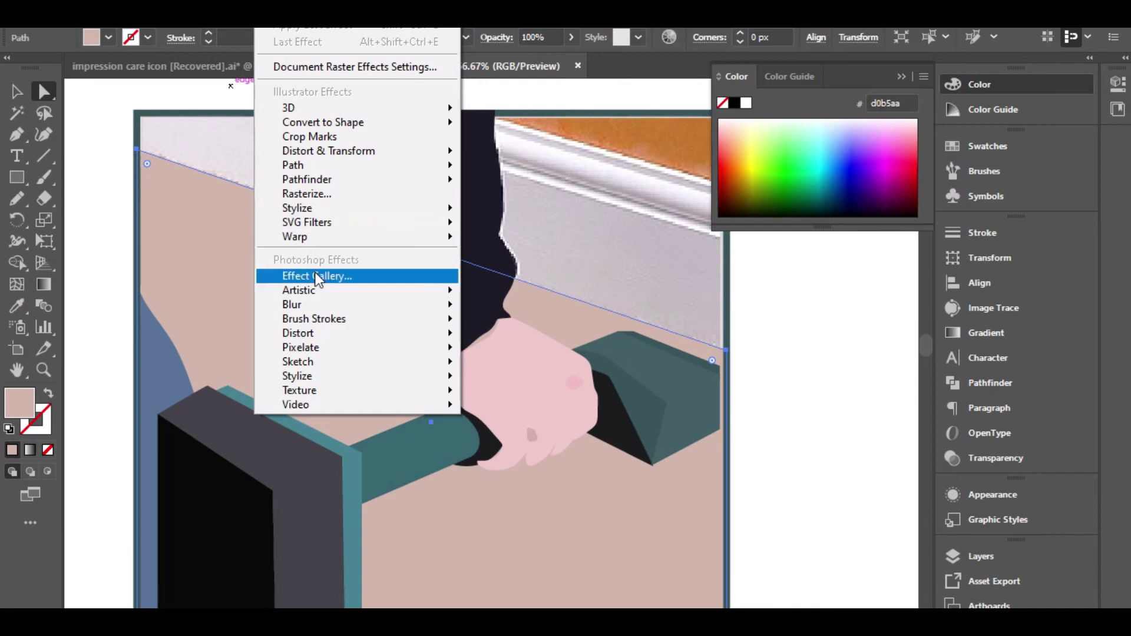
pyautogui.moveTo(400, 290)
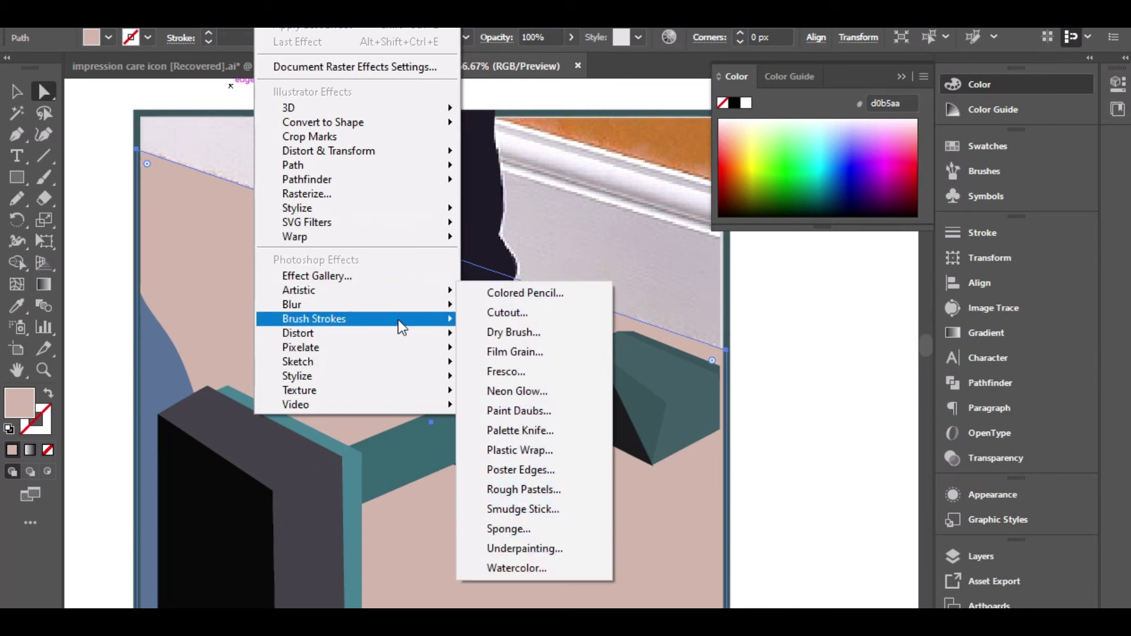
pyautogui.click(373, 278)
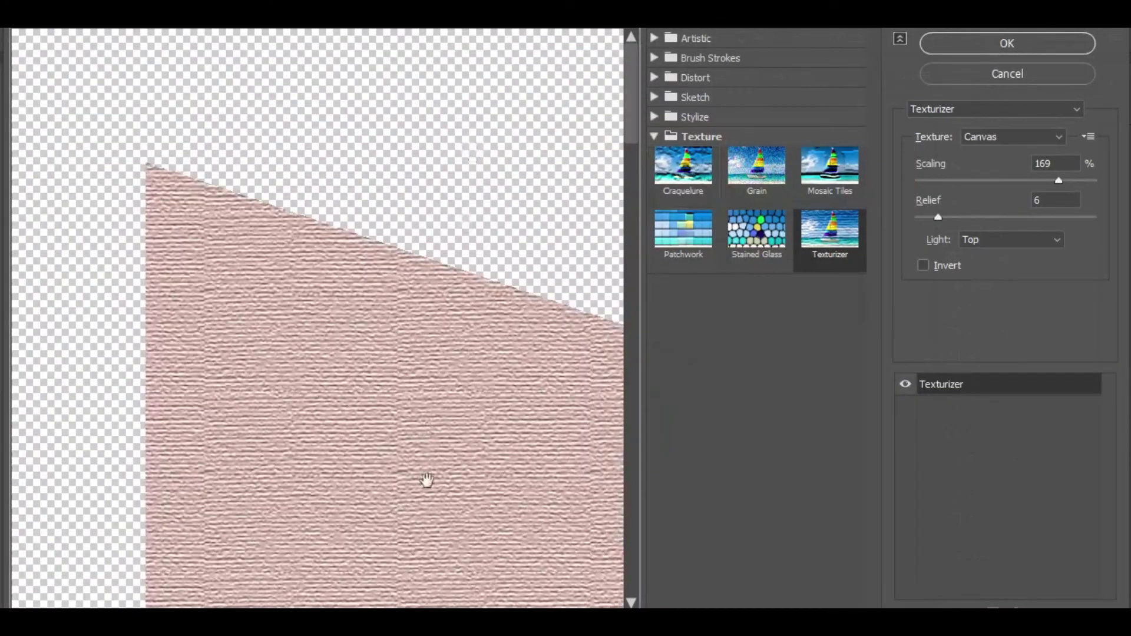
pyautogui.moveTo(426, 482); pyautogui.dragTo(344, 385)
pyautogui.click(704, 244)
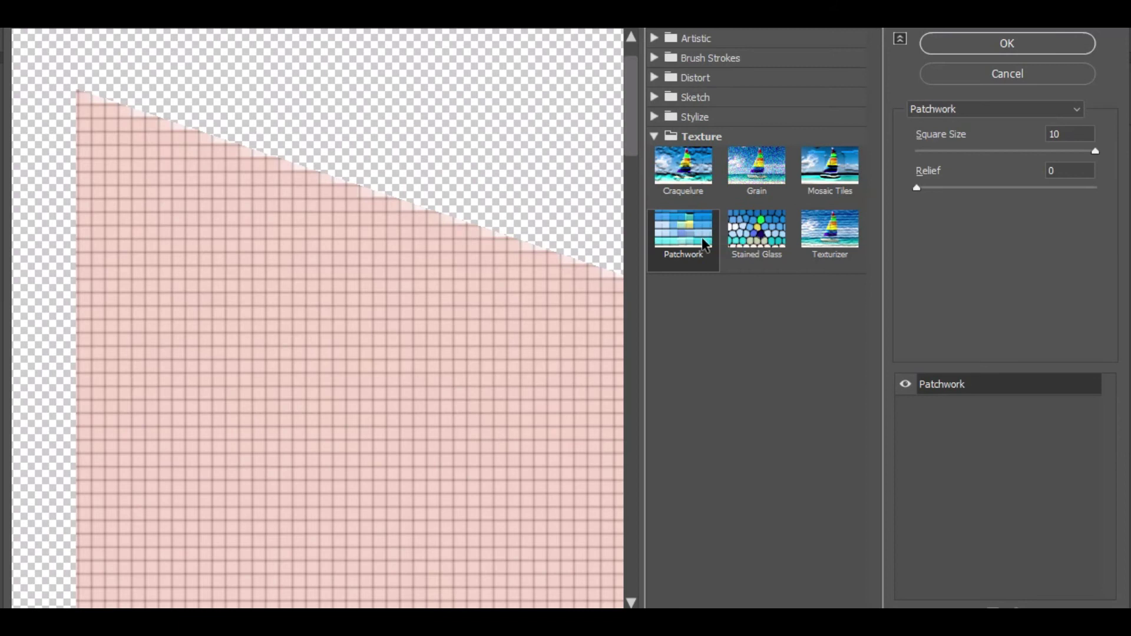
pyautogui.click(817, 247)
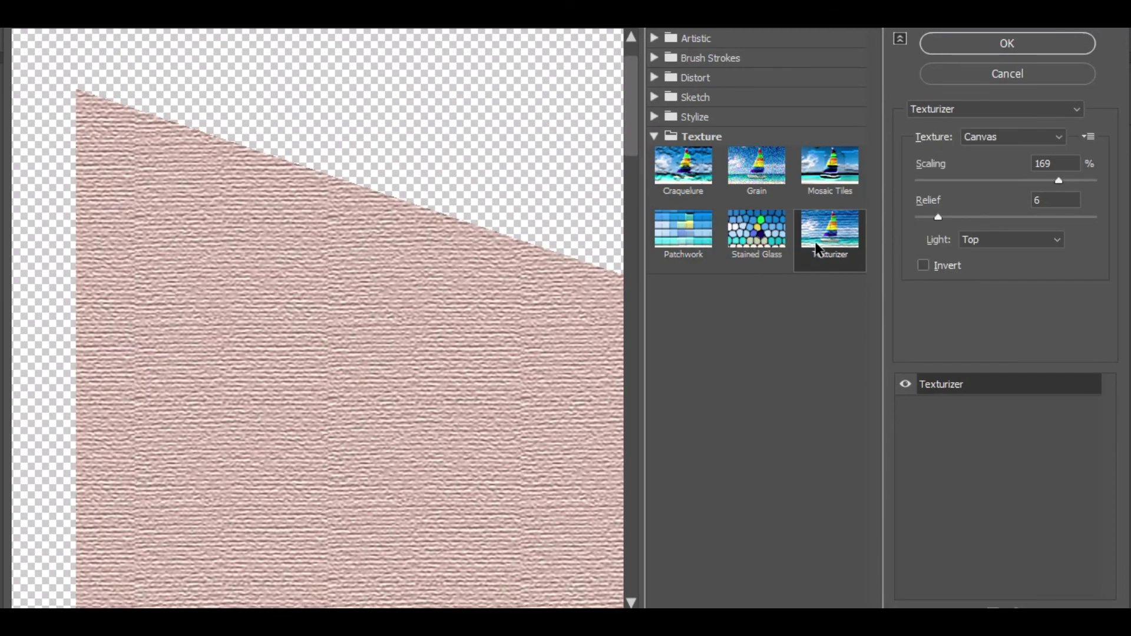
pyautogui.click(773, 164)
pyautogui.click(710, 169)
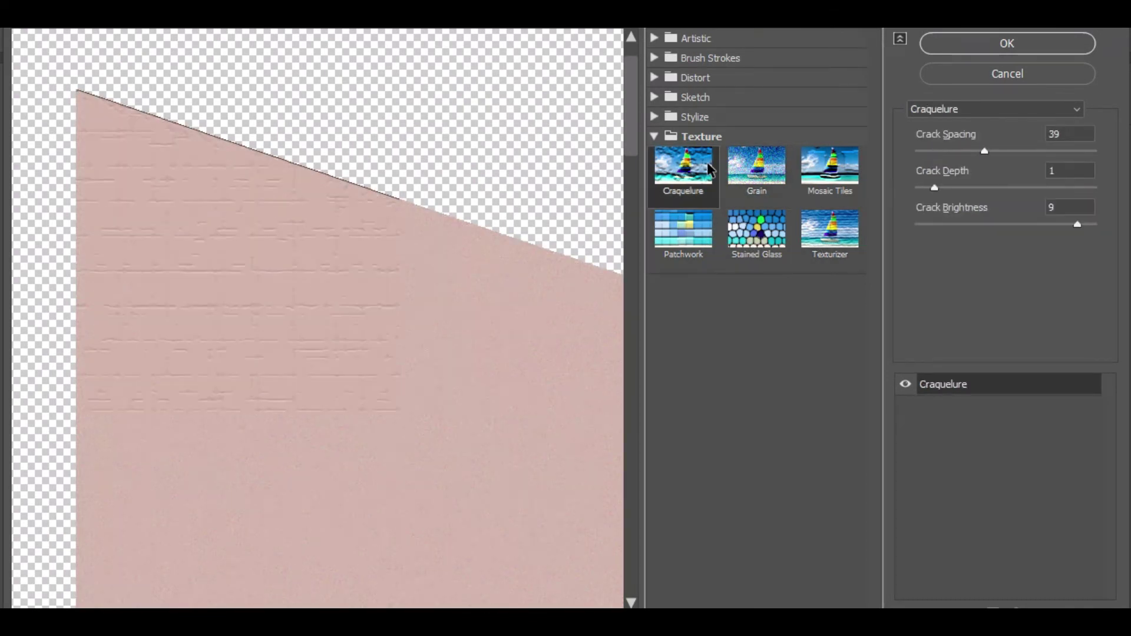
pyautogui.click(828, 175)
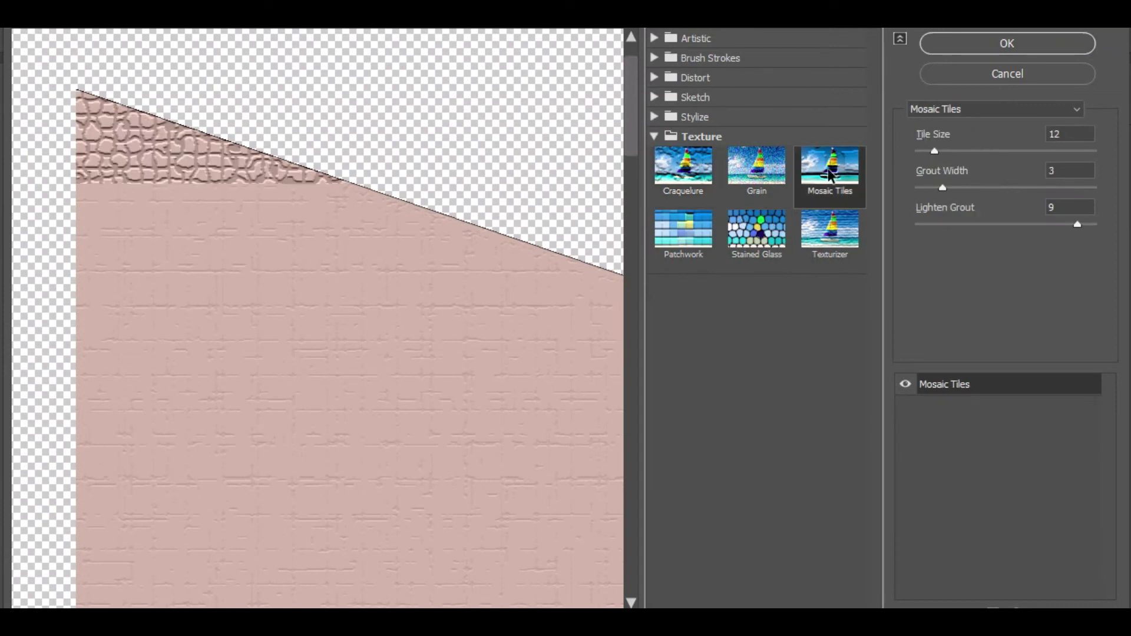
# Step: Apply the Texturizer effect to the carpet shape with Canvas texture, 169% scaling, relief 6 and top light
pyautogui.click(817, 236)
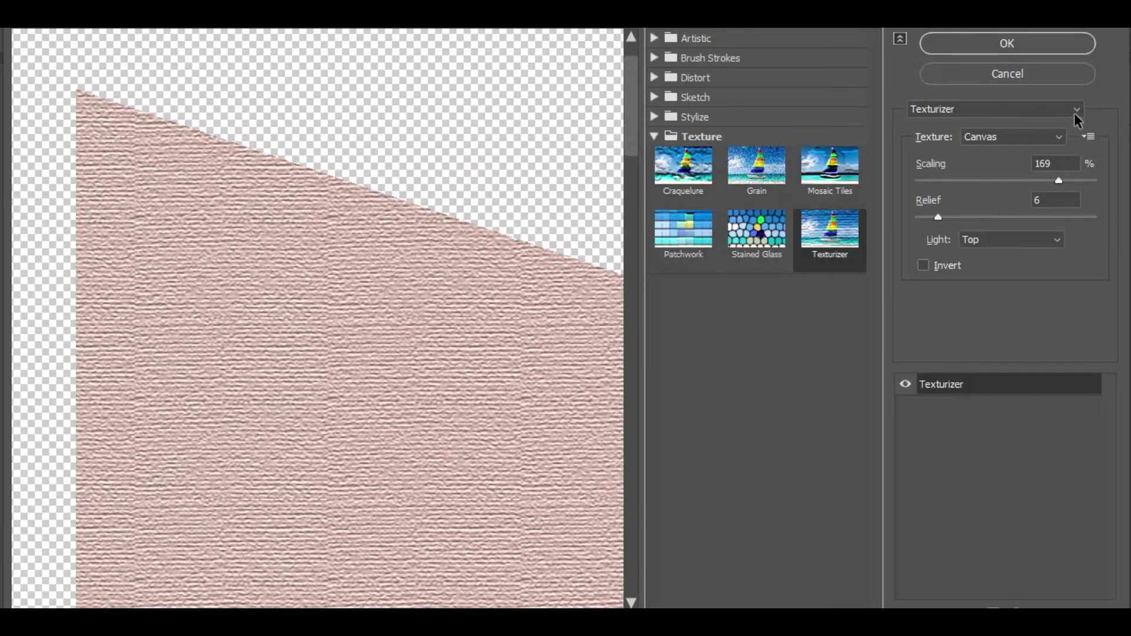
pyautogui.click(1032, 43)
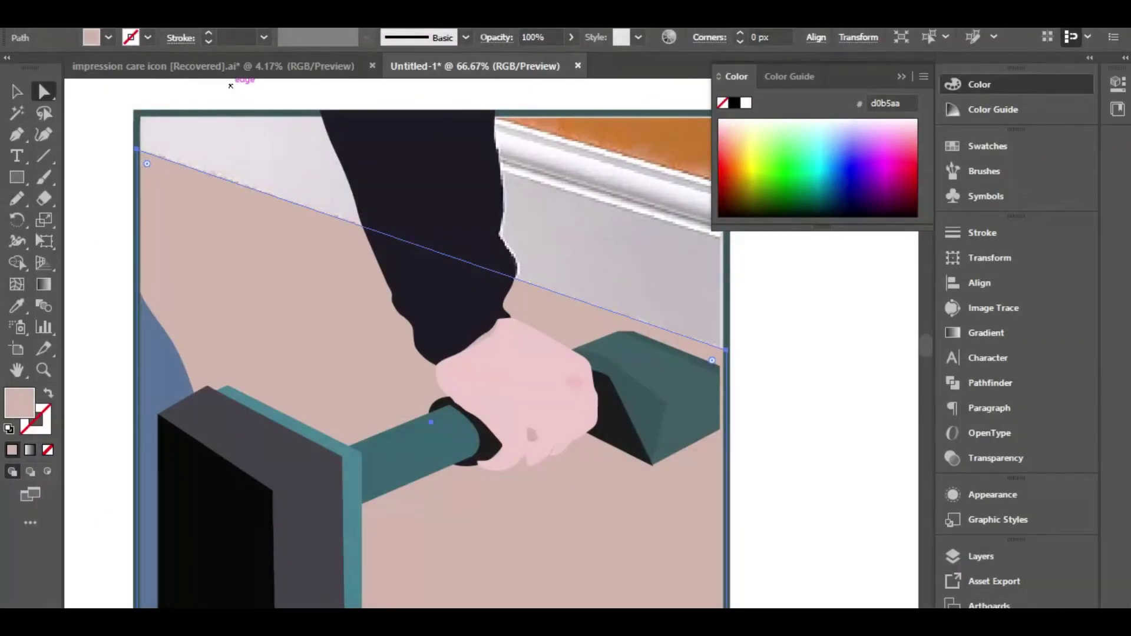
pyautogui.click(793, 346)
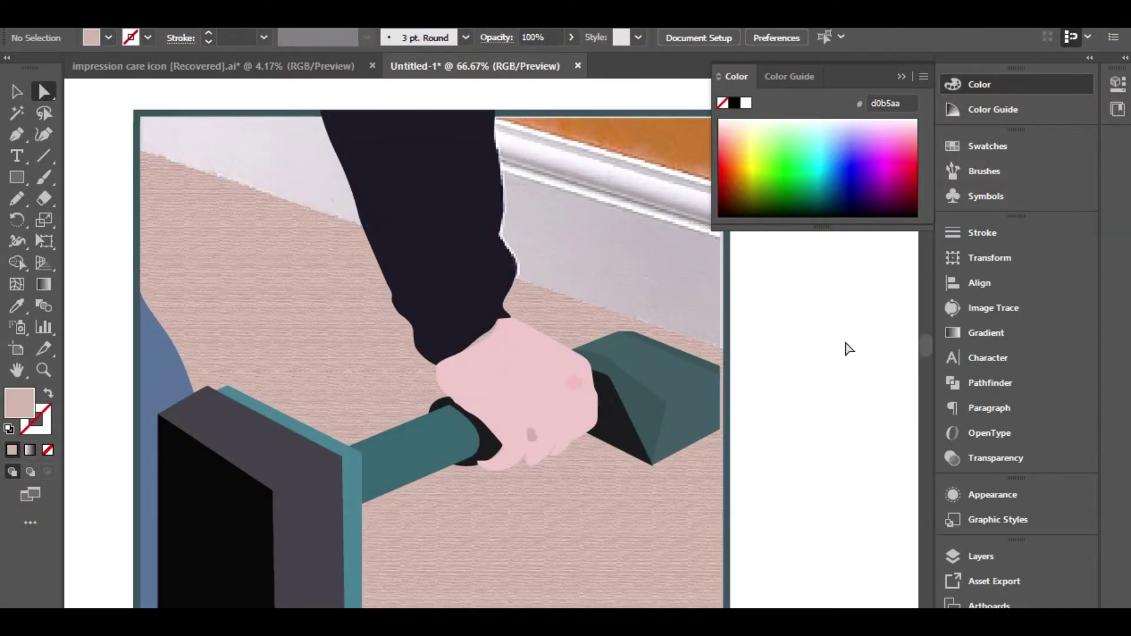
pyautogui.scroll(6, 303, 312)
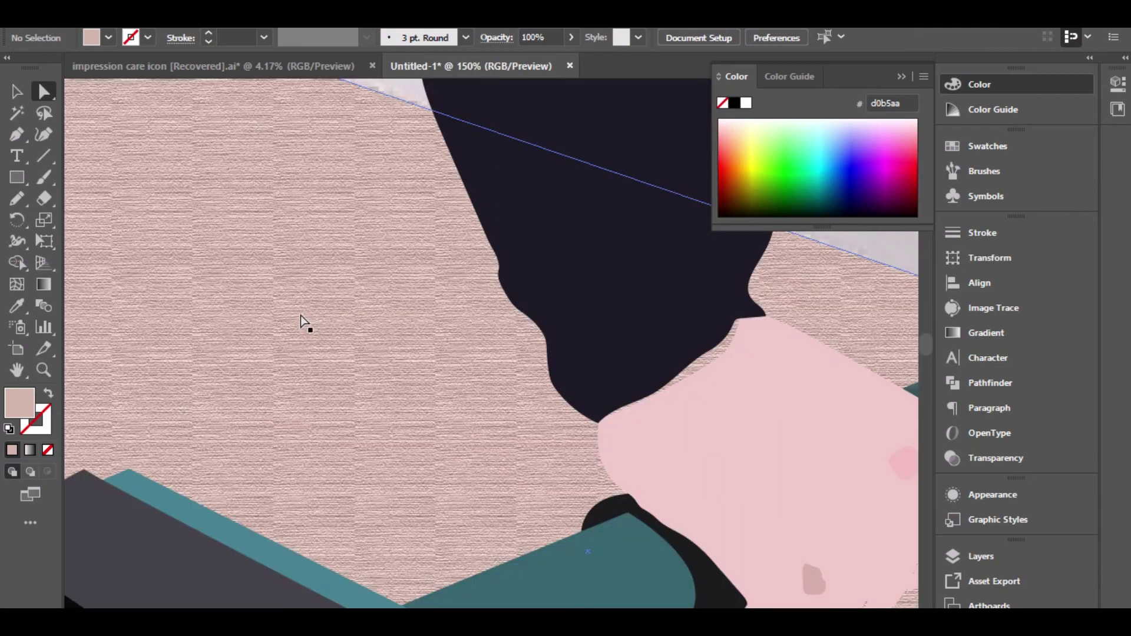
pyautogui.scroll(-7, 305, 315)
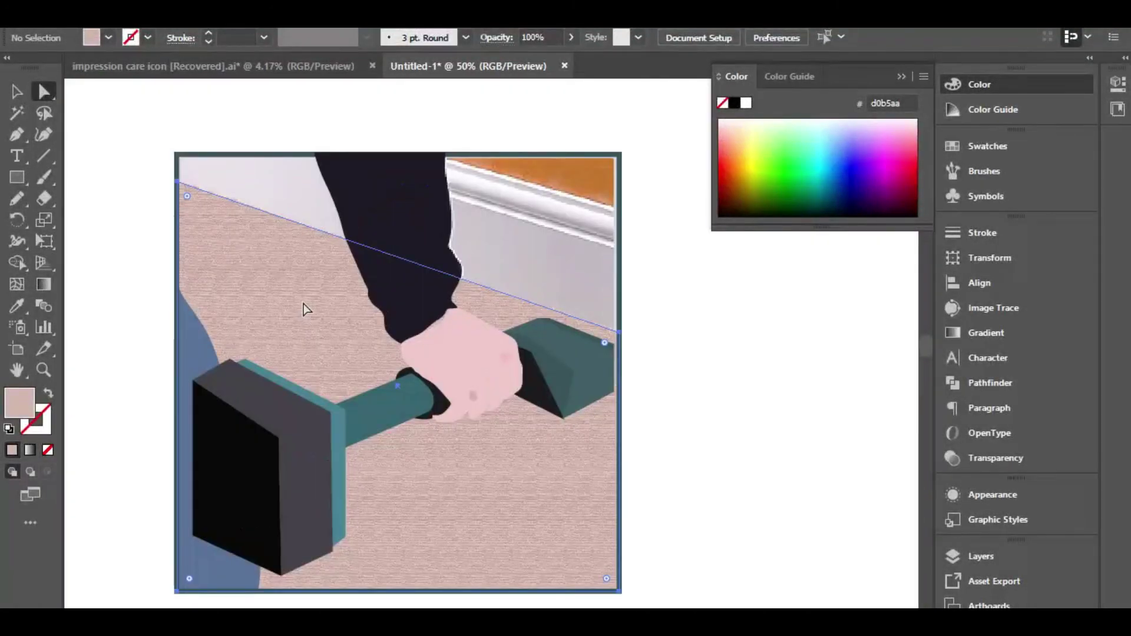
# Step: Try expanding the appearance of the textured carpet, then undo back to its plain beige fill
pyautogui.click(304, 307)
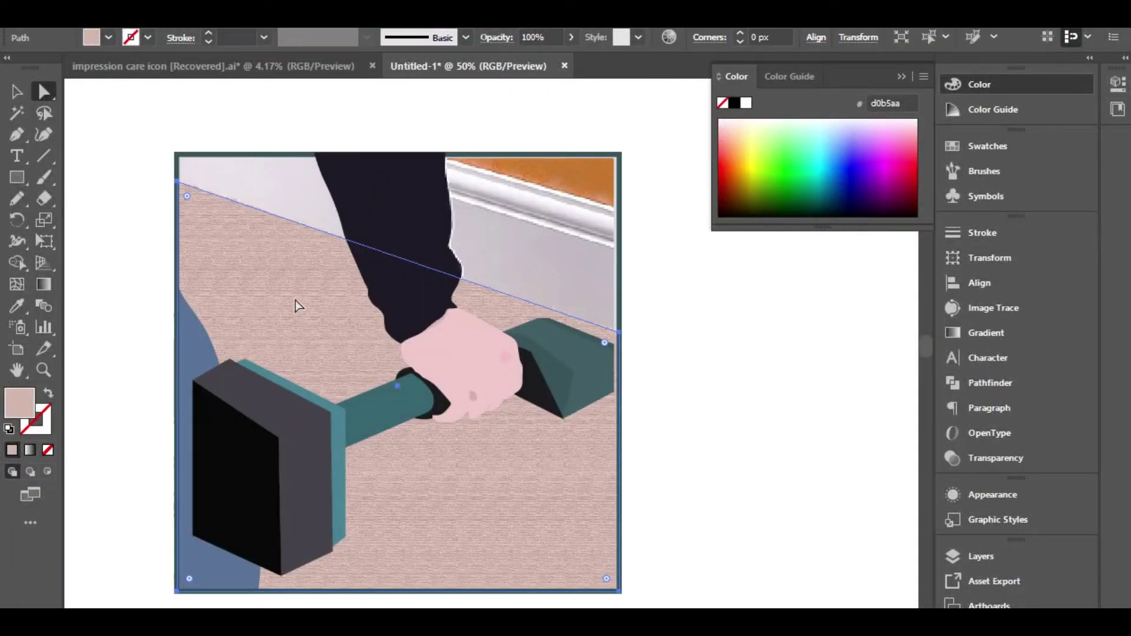
pyautogui.rightClick(177, 247)
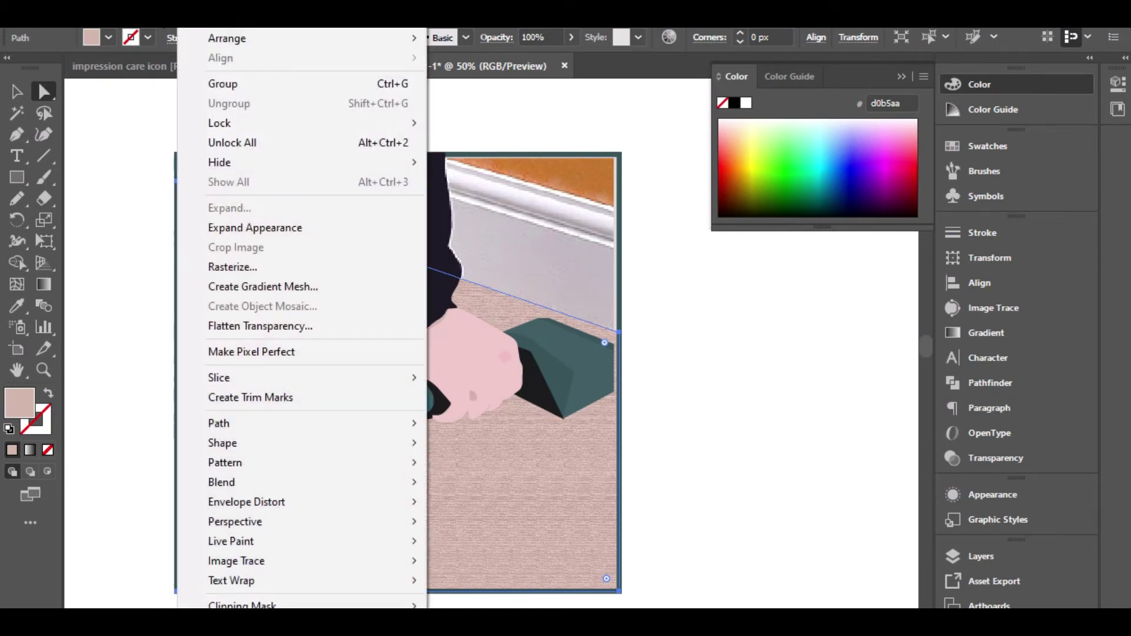
pyautogui.click(249, 230)
pyautogui.click(758, 379)
pyautogui.moveTo(268, 342); pyautogui.dragTo(348, 345)
pyautogui.hotkey('ctrl', 'z')
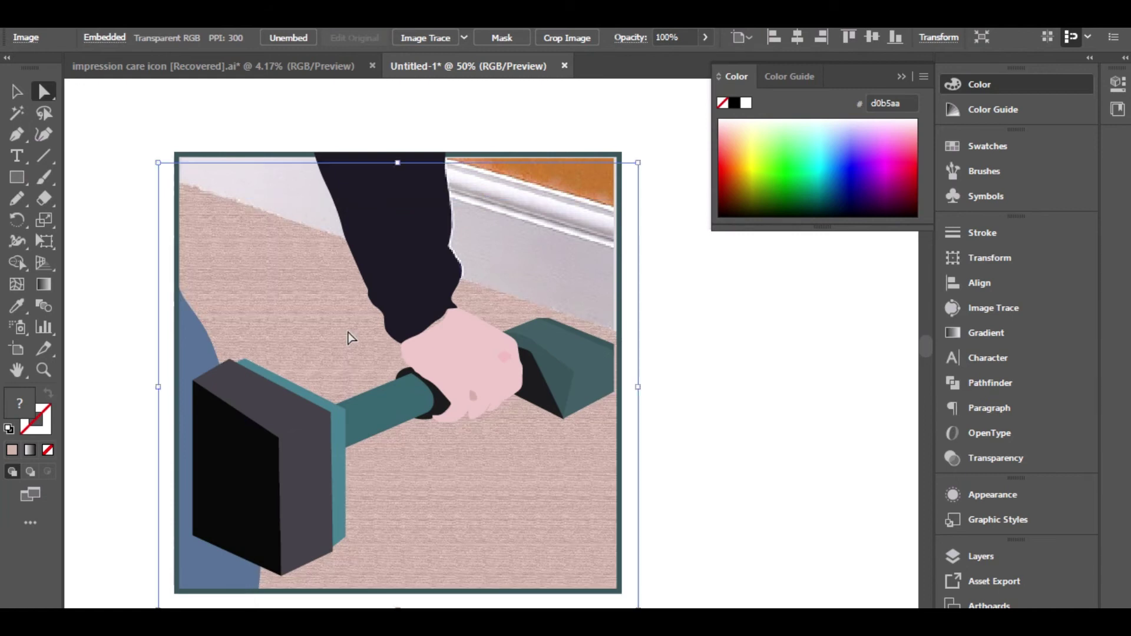
pyautogui.click(712, 346)
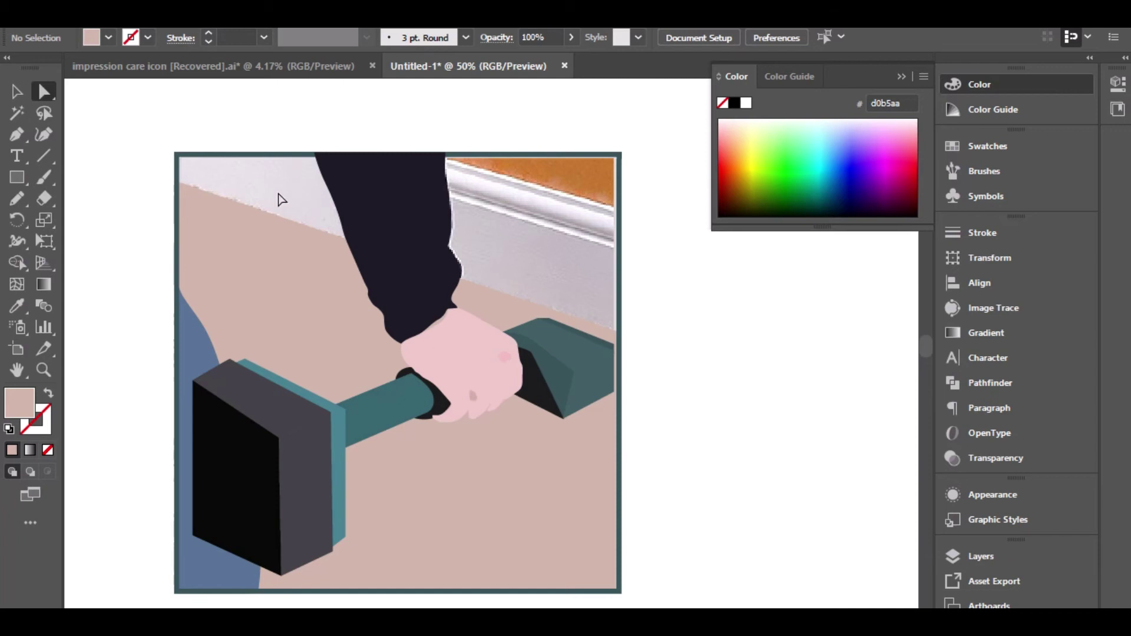
# Step: Draw a diagonal line at about 45° across the frame's left side near the carpet's upper corner, with a 0.25 pt teal 39545b stroke
pyautogui.scroll(3, 151, 211)
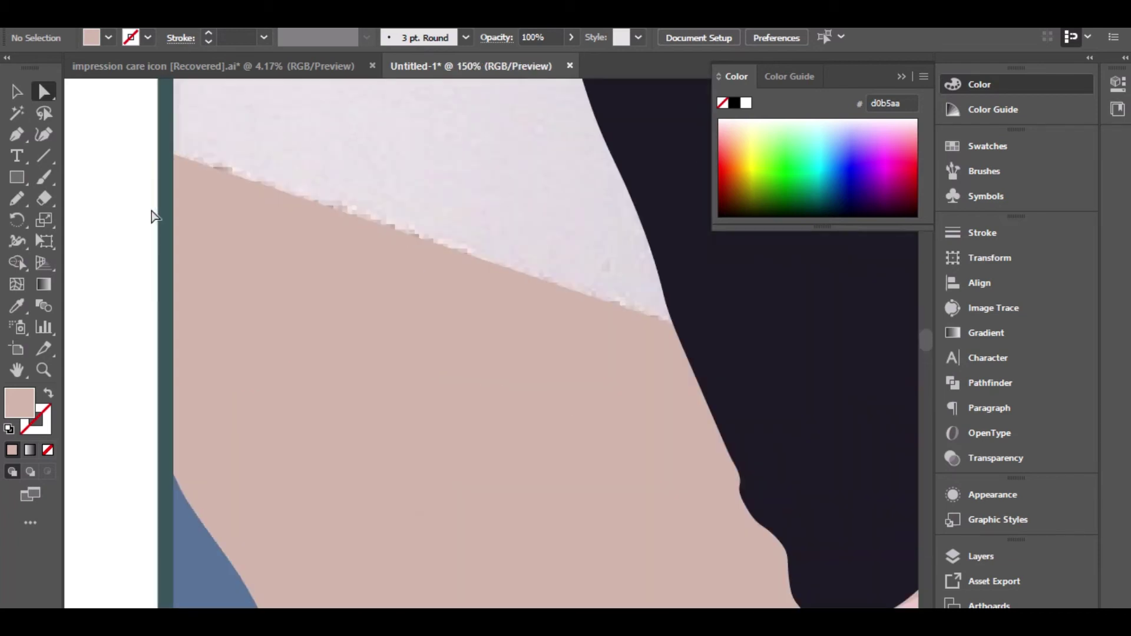
pyautogui.click(40, 162)
pyautogui.moveTo(364, 168); pyautogui.dragTo(94, 433)
pyautogui.click(50, 430)
pyautogui.click(266, 35)
pyautogui.click(278, 59)
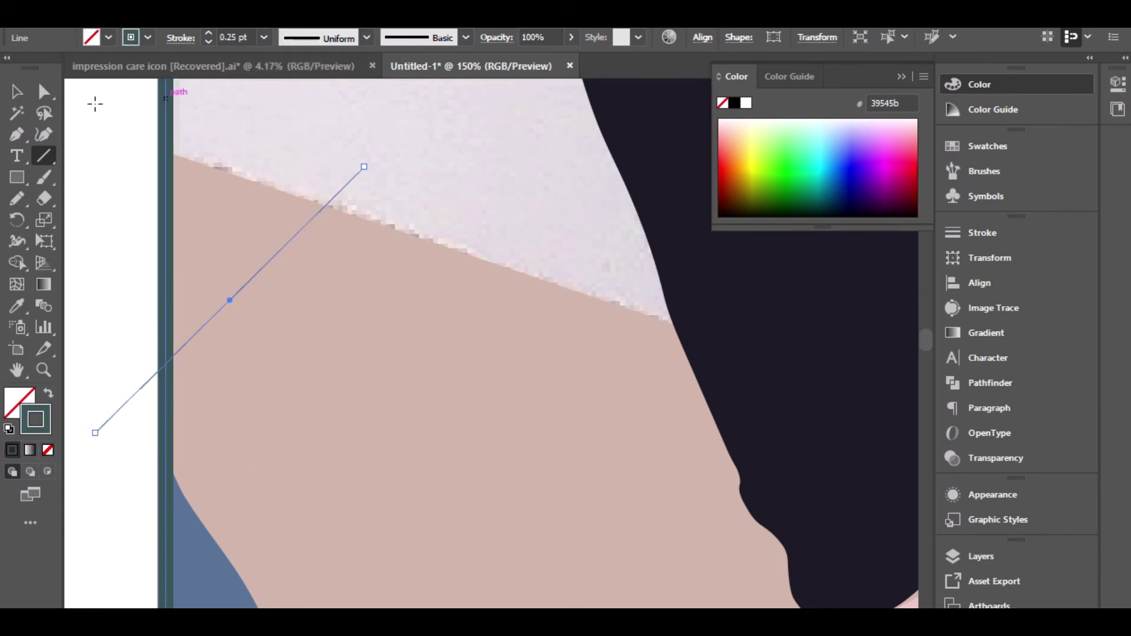
# Step: Expand the diagonal line's fill and stroke into a filled shape and select it
pyautogui.click(17, 92)
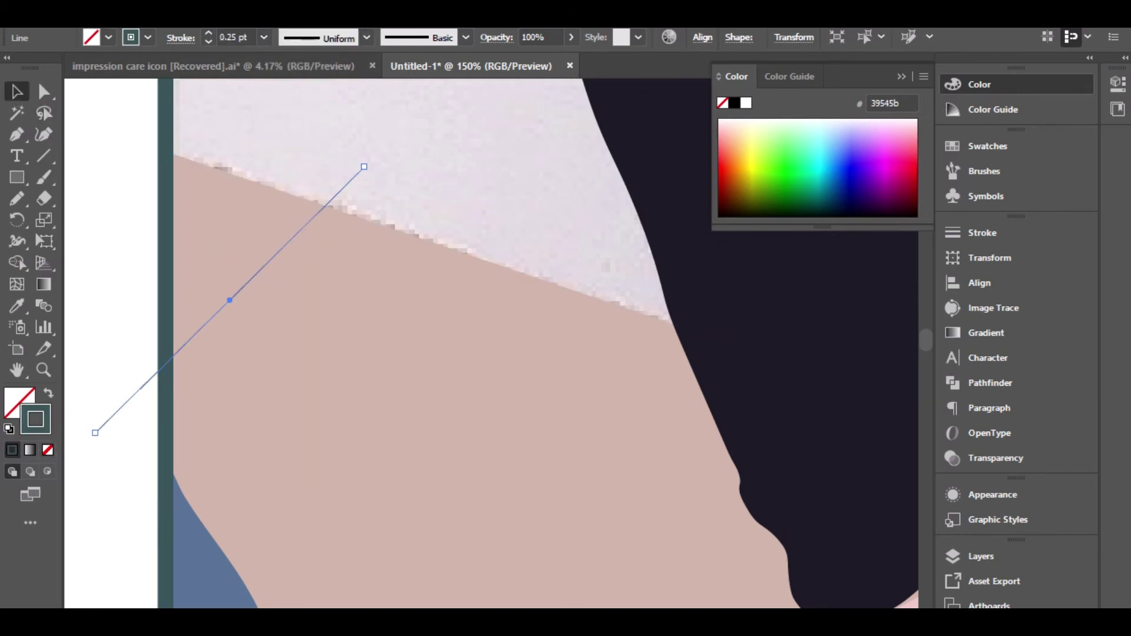
pyautogui.click(200, 17)
pyautogui.click(253, 204)
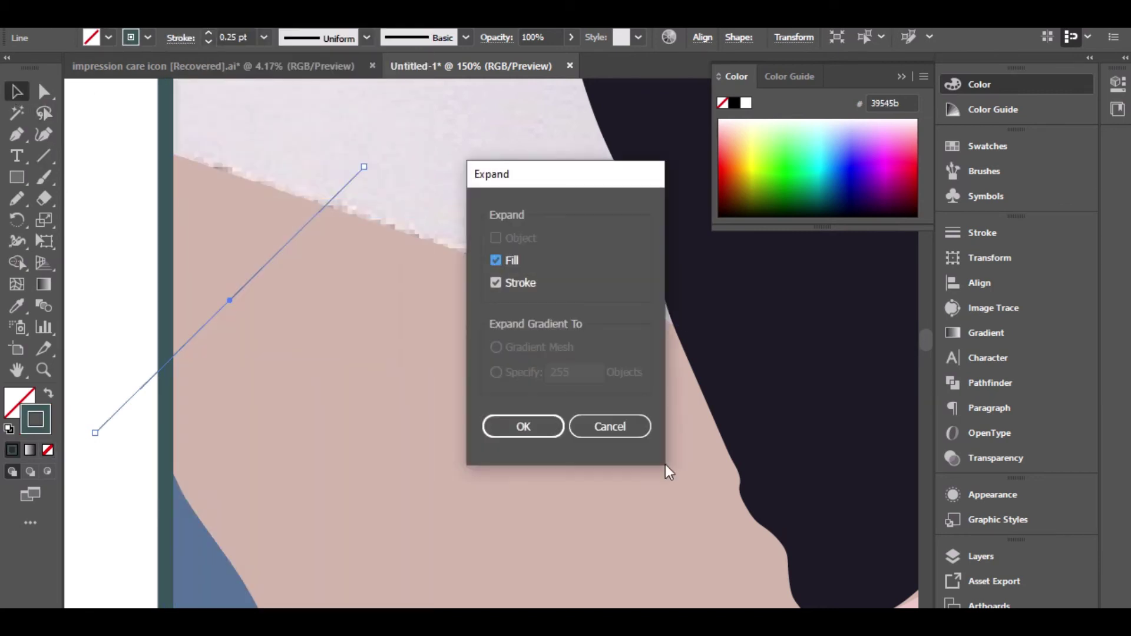
pyautogui.click(524, 427)
pyautogui.click(97, 251)
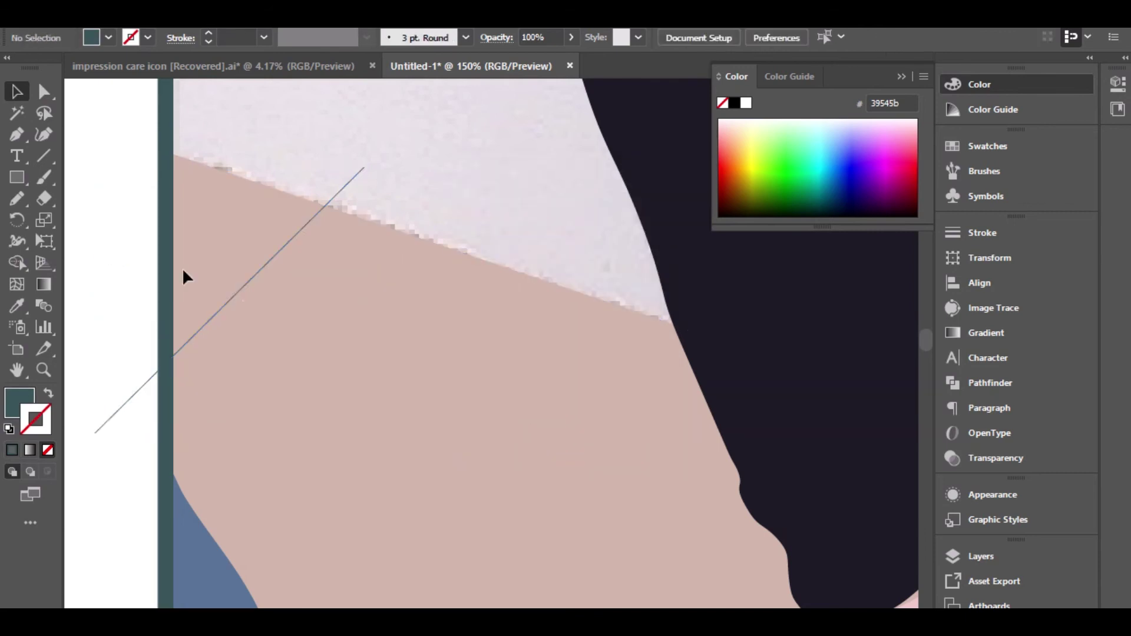
pyautogui.click(235, 298)
# Step: Enlarge the expanded diagonal line so it extends well beyond the frame's top and left edges
pyautogui.scroll(-3, 234, 298)
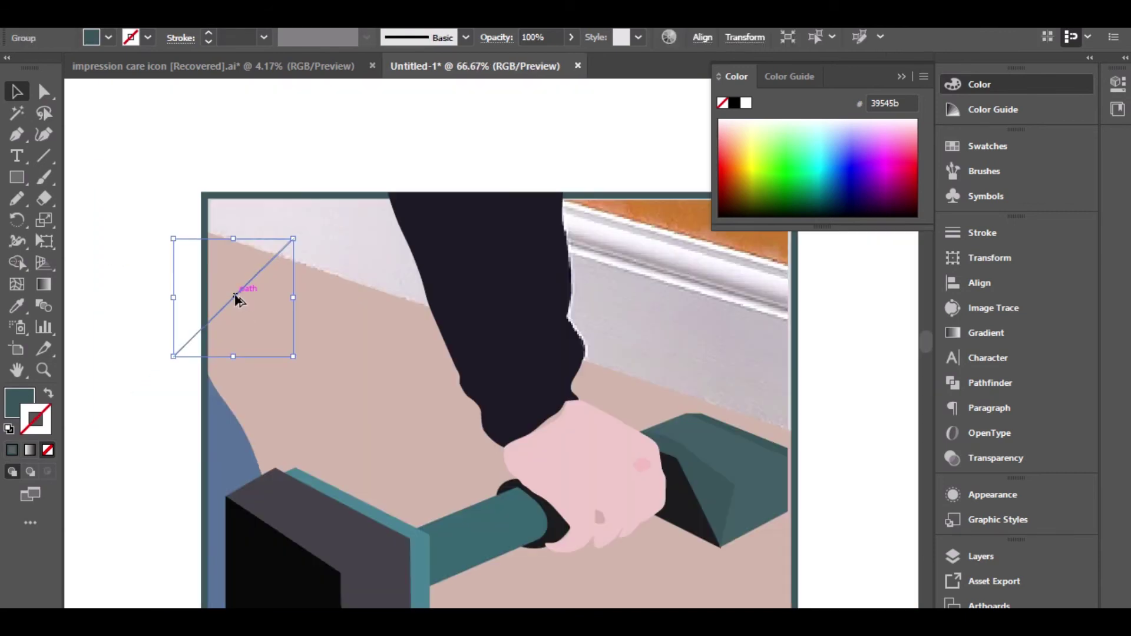
pyautogui.scroll(-1, 235, 293)
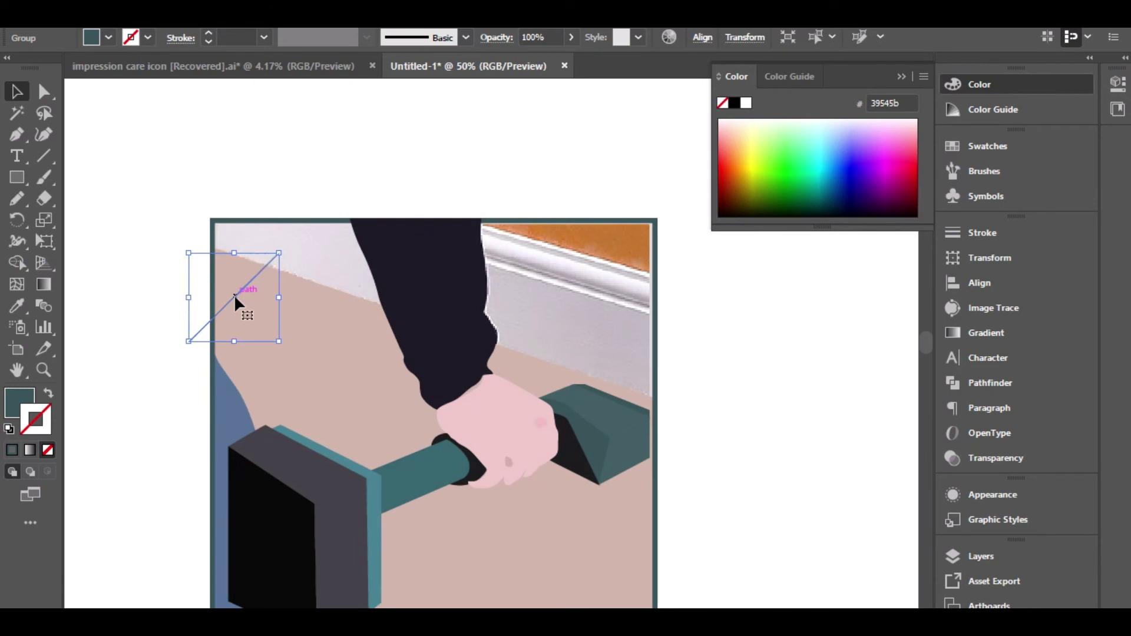
pyautogui.scroll(-1, 283, 253)
pyautogui.moveTo(281, 253); pyautogui.dragTo(330, 206)
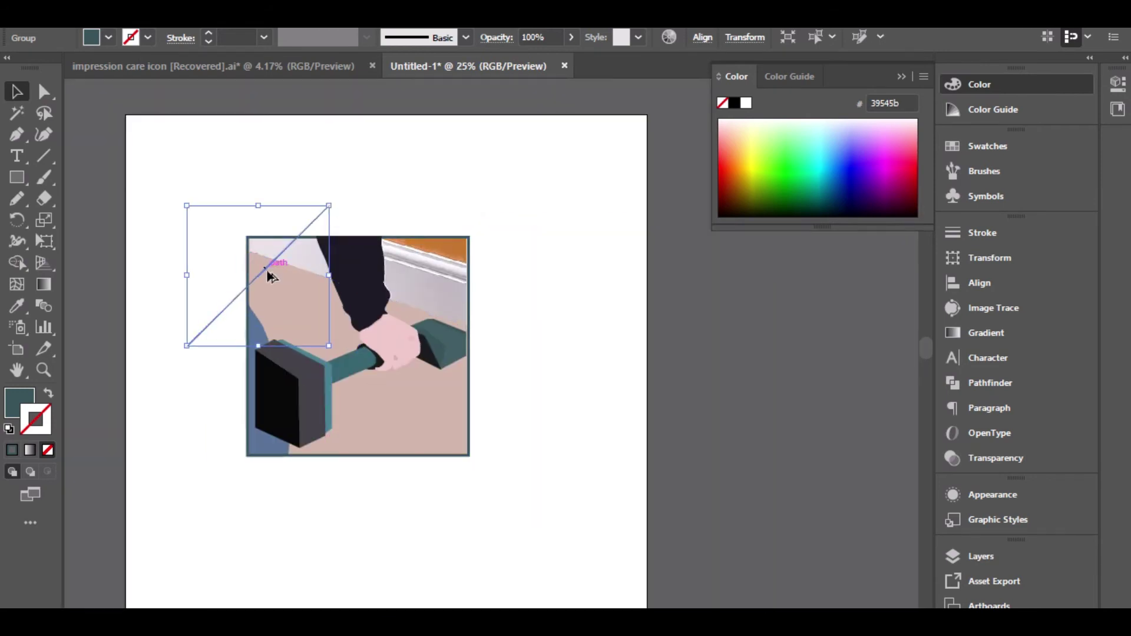
pyautogui.moveTo(267, 269); pyautogui.dragTo(285, 301)
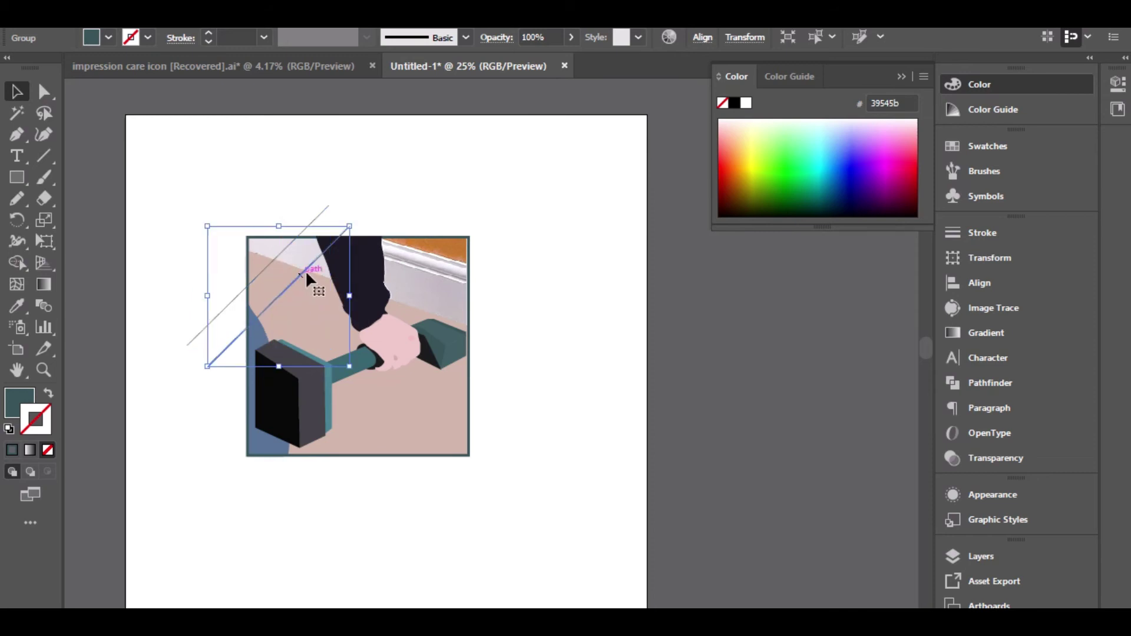
pyautogui.moveTo(328, 205); pyautogui.dragTo(392, 144)
# Step: Copy the diagonal line down to the right and repeat the copy to get eight evenly spaced parallel lines across the artwork
pyautogui.moveTo(270, 264); pyautogui.dragTo(293, 288)
pyautogui.hotkey('ctrl', 'd')
pyautogui.hotkey('ctrl', 'd')
pyautogui.hotkey('ctrl', 'd')
pyautogui.hotkey('ctrl', 'd')
pyautogui.hotkey('ctrl', 'd')
pyautogui.hotkey('ctrl', 'd')
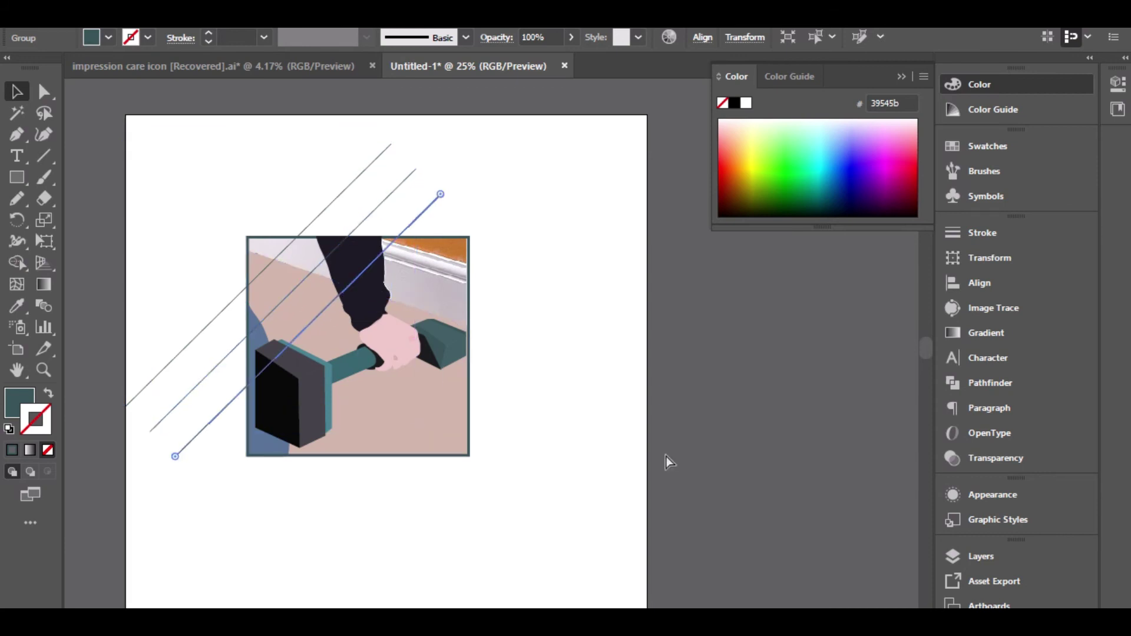
# Step: Select all eight diagonal lines with the carpet shape and subtract the lines from the carpet using Pathfinder's Minus Front, expanded
pyautogui.hotkey('ctrl', 'shift', 'b')
pyautogui.click(610, 277)
pyautogui.moveTo(492, 223); pyautogui.dragTo(578, 403)
pyautogui.keyDown('shift'); pyautogui.click(489, 241); pyautogui.keyUp('shift')
pyautogui.moveTo(312, 150); pyautogui.dragTo(485, 218)
pyautogui.hotkey('ctrl', 'shift', 'b')
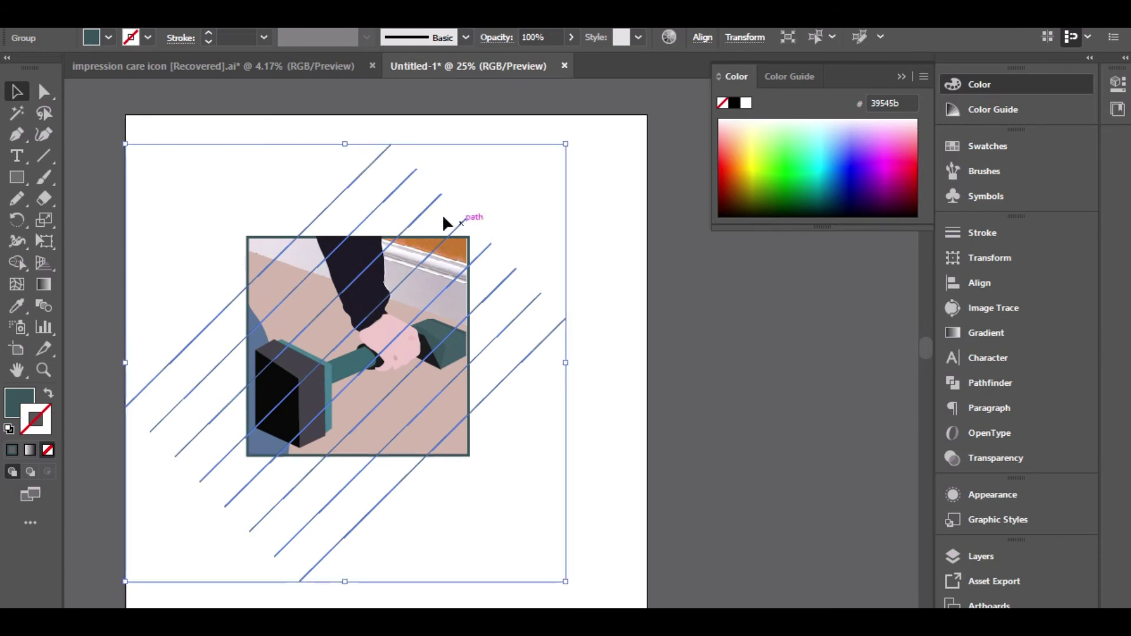
pyautogui.keyDown('shift'); pyautogui.click(274, 273); pyautogui.keyUp('shift')
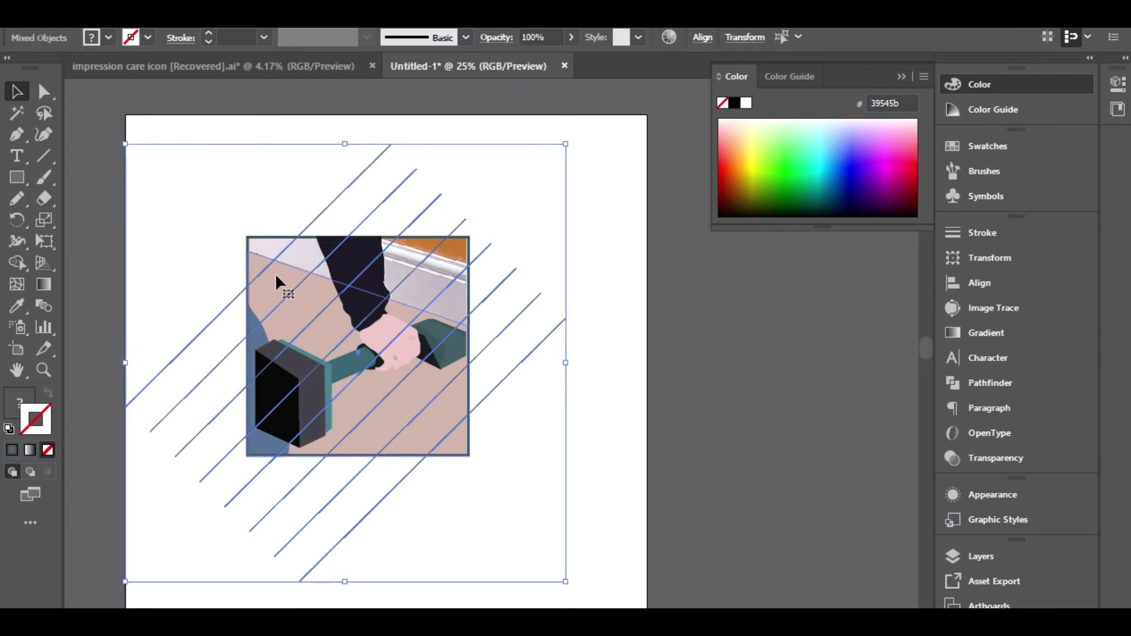
pyautogui.click(996, 386)
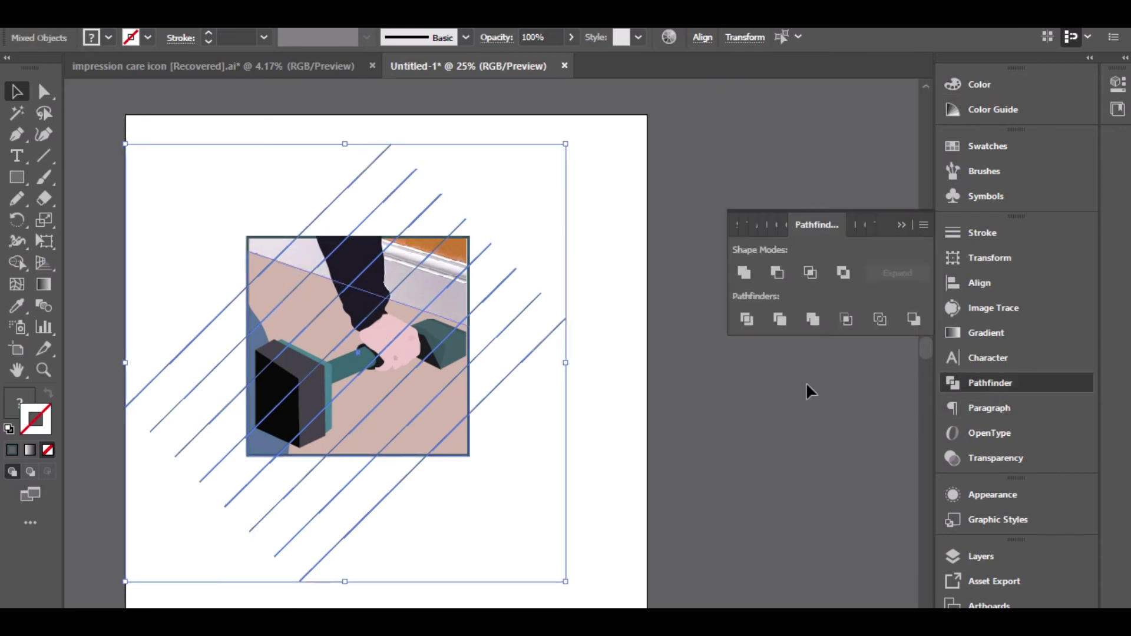
pyautogui.keyDown('alt'); pyautogui.click(782, 275); pyautogui.keyUp('alt')
pyautogui.click(907, 275)
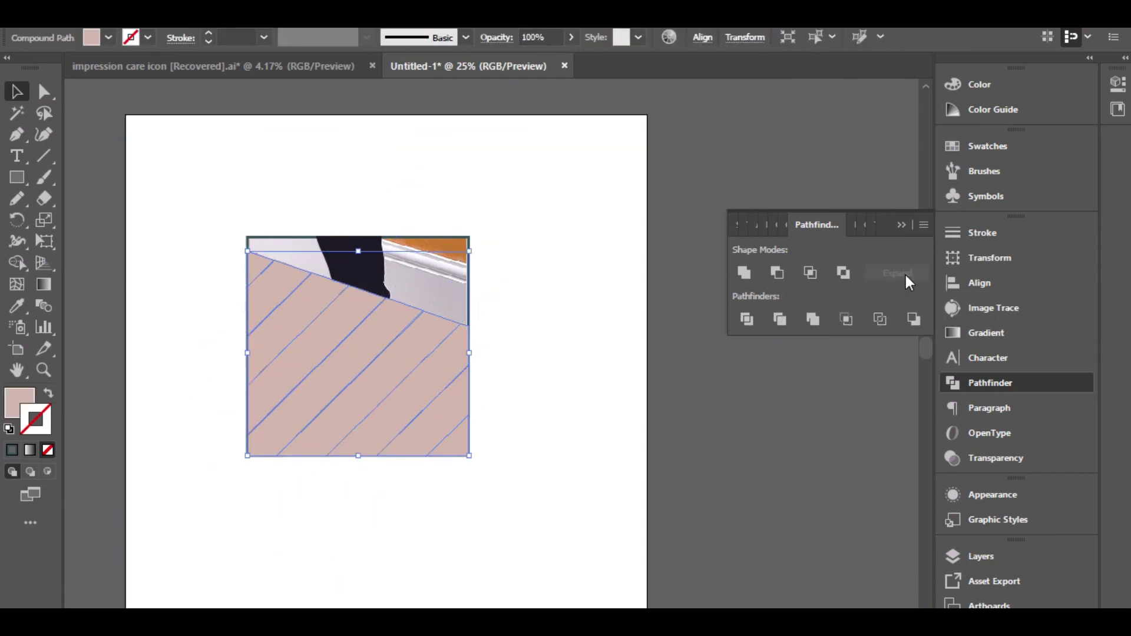
# Step: Arrange the cut carpet shape behind the tool, hand, sleeve and jeans but in front of the photo
pyautogui.press('a')
pyautogui.hotkey('ctrl', 'shift', '[')
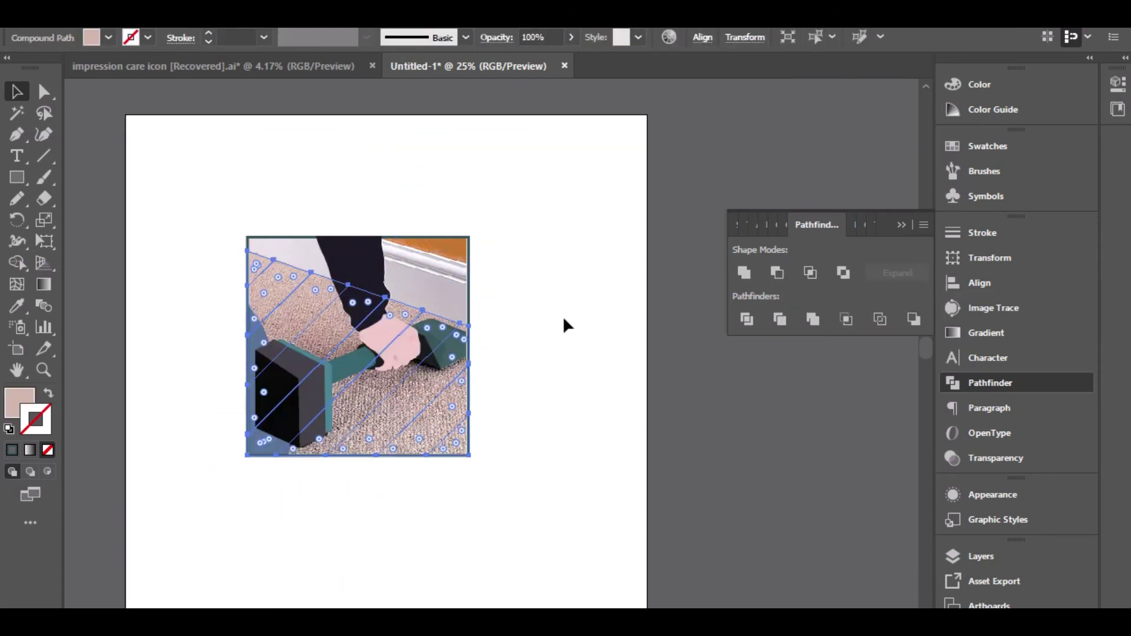
pyautogui.hotkey('ctrl', 'z')
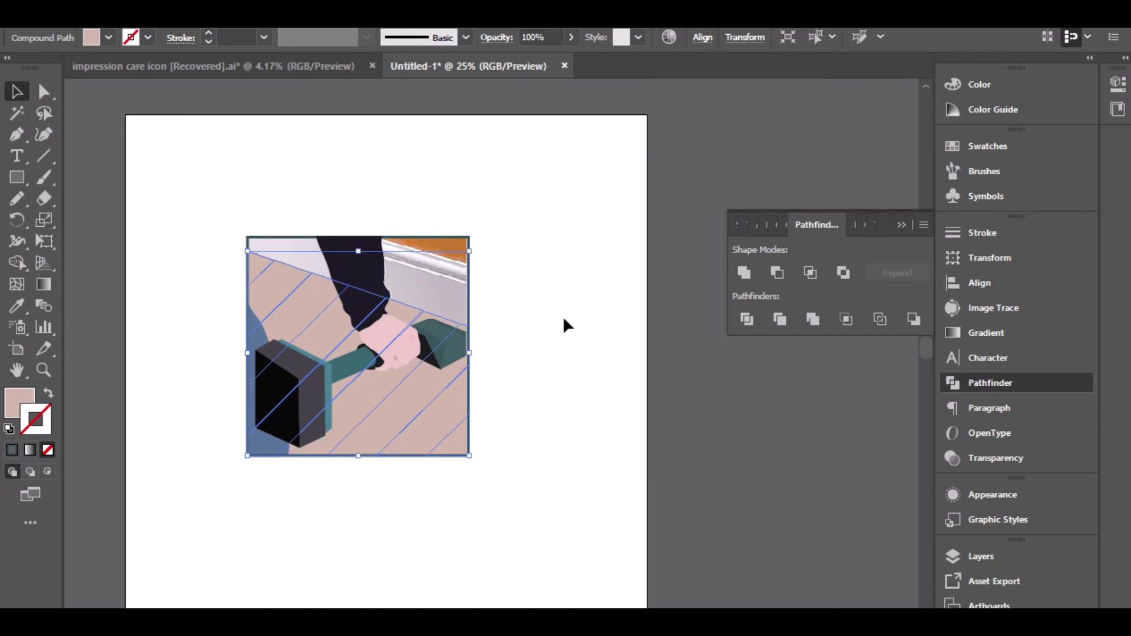
pyautogui.click(491, 348)
# Step: Unlock the reference photo and move it out from behind the artwork to the artboard's right edge
pyautogui.scroll(1, 377, 272)
pyautogui.scroll(2, 255, 311)
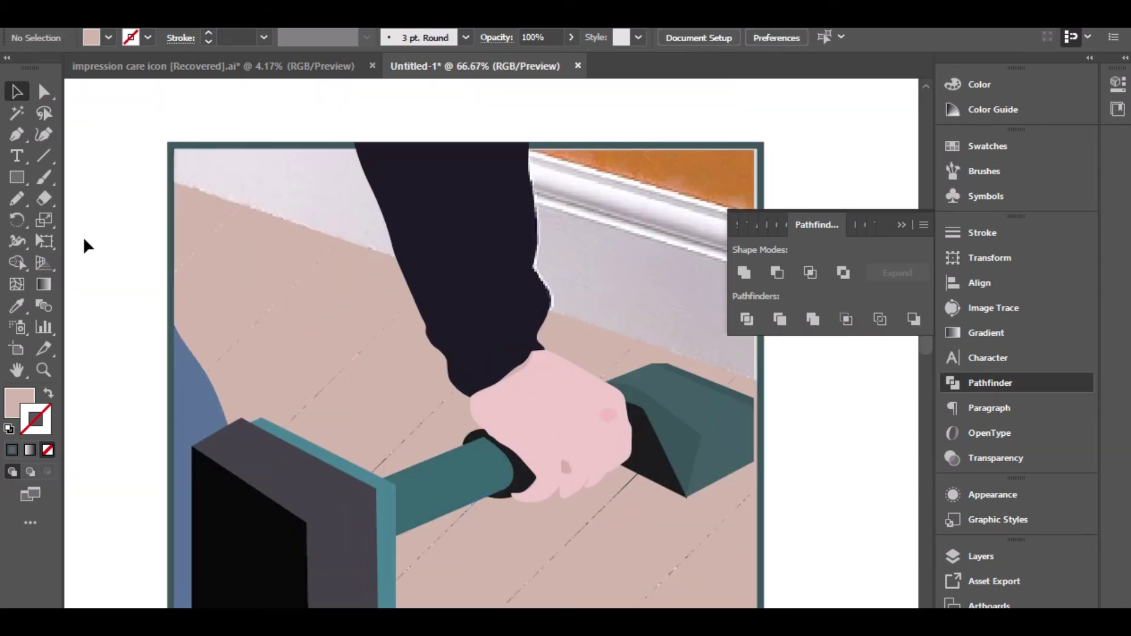
pyautogui.scroll(2, 112, 263)
pyautogui.scroll(-5, 486, 384)
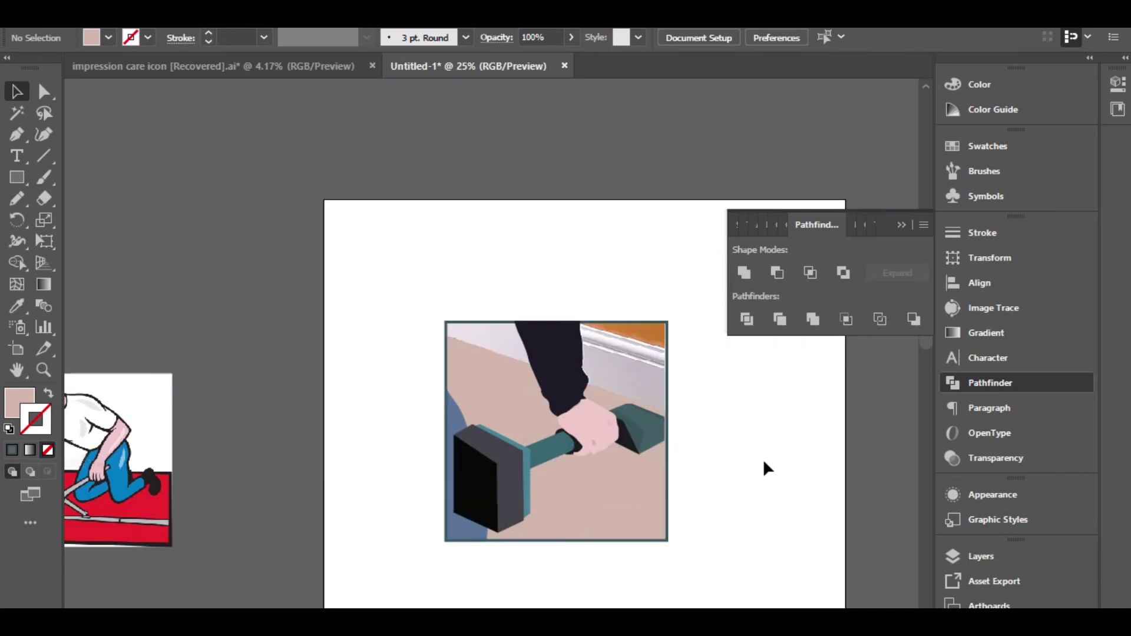
pyautogui.hotkey('ctrl', 'a')
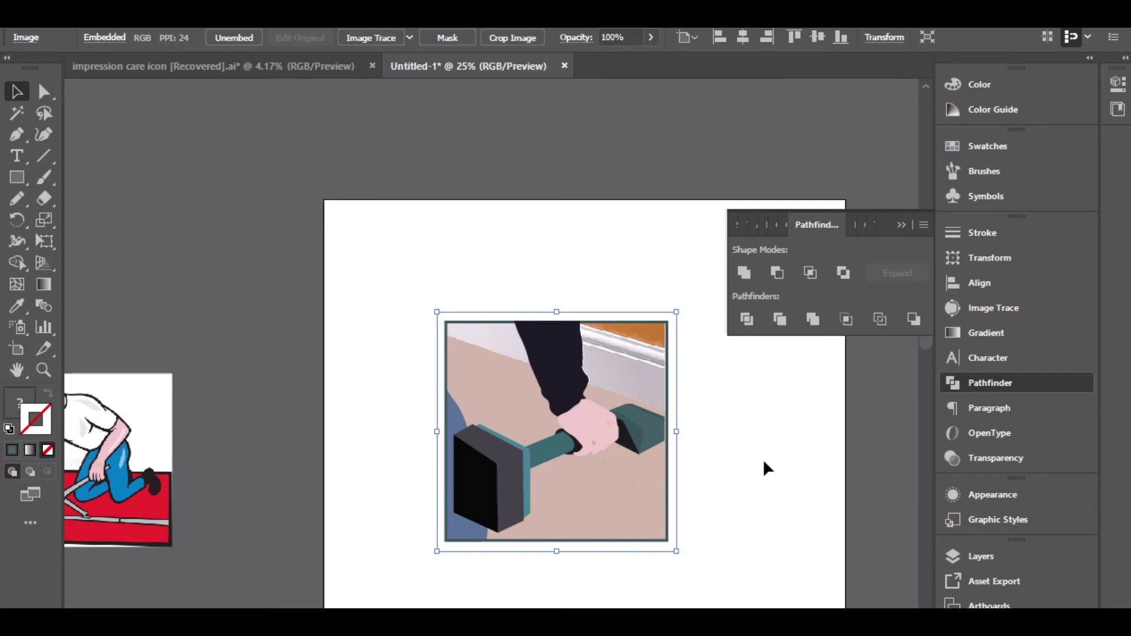
pyautogui.scroll(-1, 725, 406)
pyautogui.moveTo(743, 444); pyautogui.dragTo(674, 331)
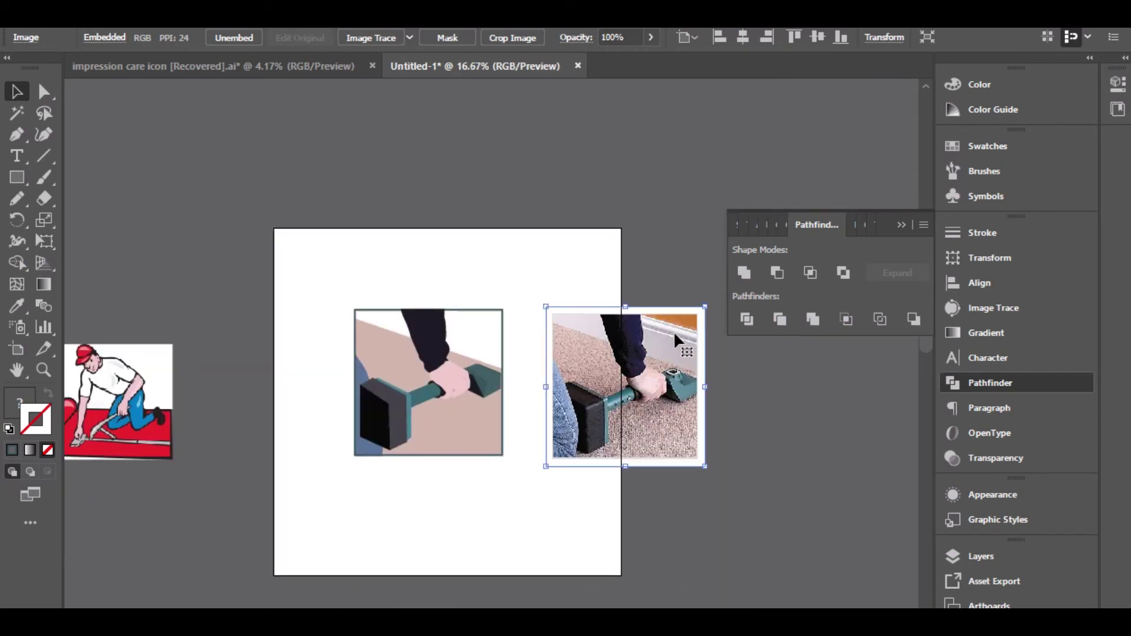
pyautogui.click(588, 268)
# Step: Start a straight line with the Line Segment tool at the frame's left edge, just below the carpet's upper corner
pyautogui.scroll(1, 405, 426)
pyautogui.scroll(1, 478, 536)
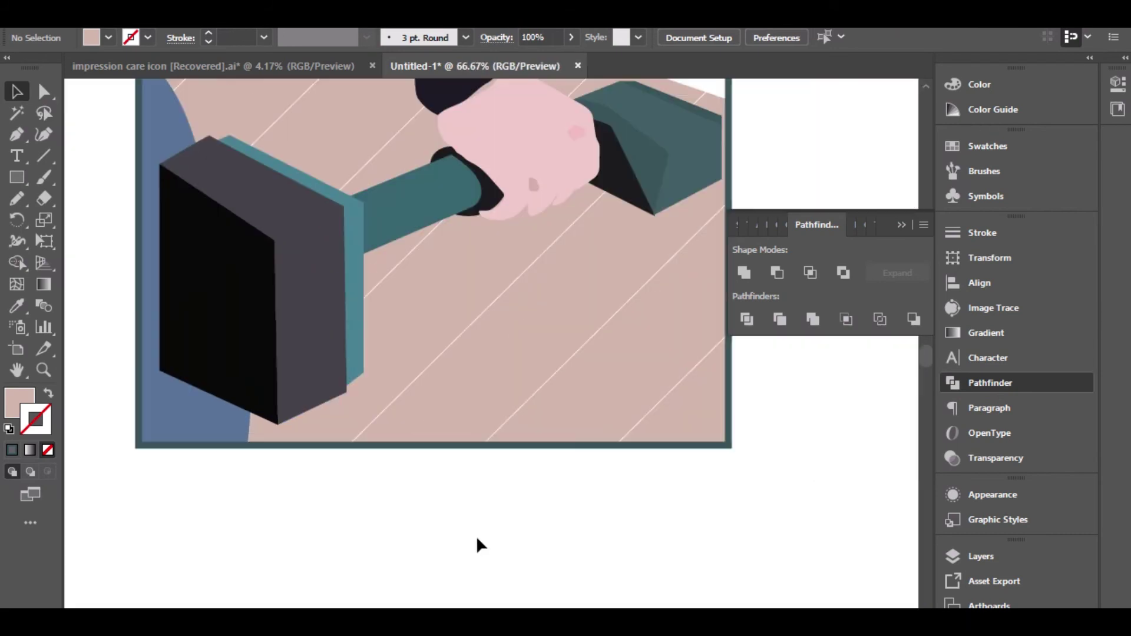
pyautogui.scroll(-1, 476, 543)
pyautogui.moveTo(474, 529); pyautogui.dragTo(434, 594)
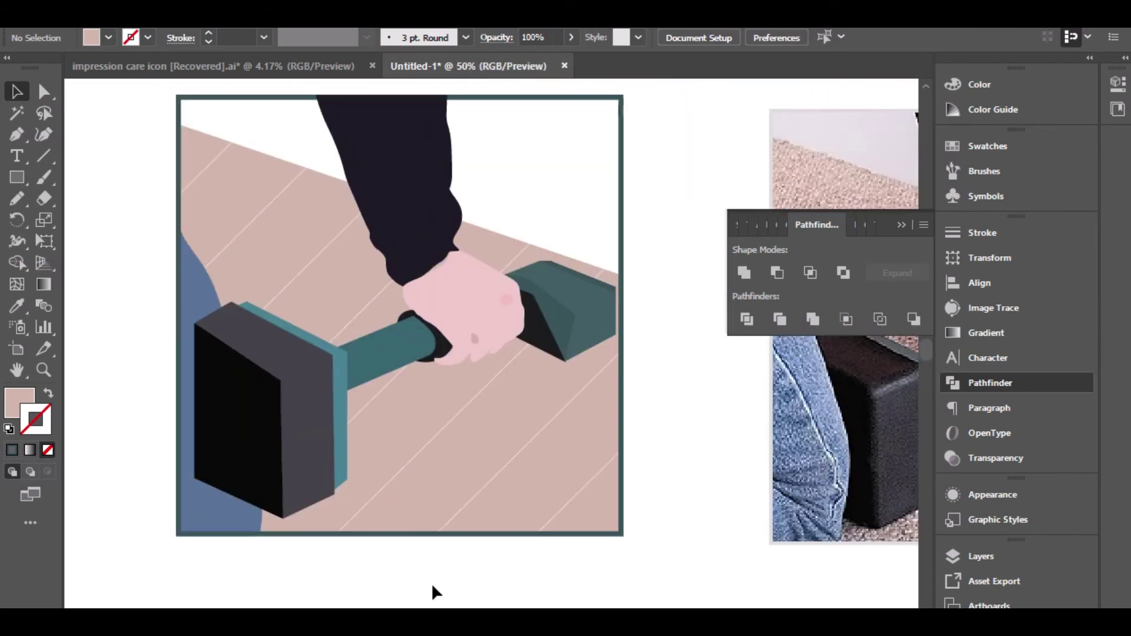
pyautogui.moveTo(654, 344); pyautogui.dragTo(641, 445)
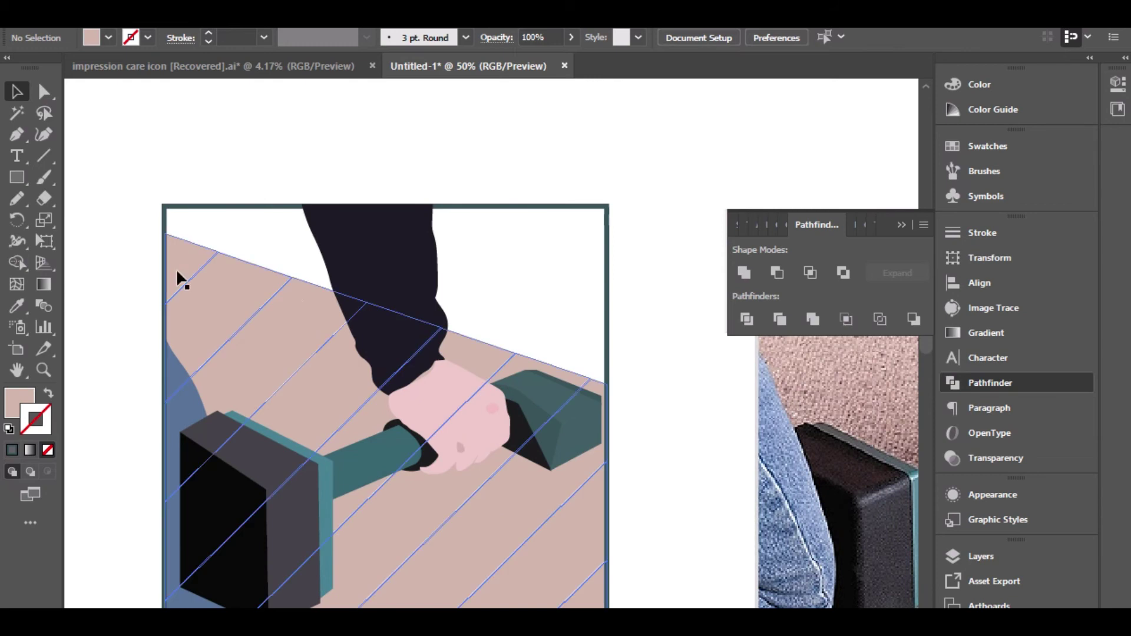
pyautogui.click(44, 156)
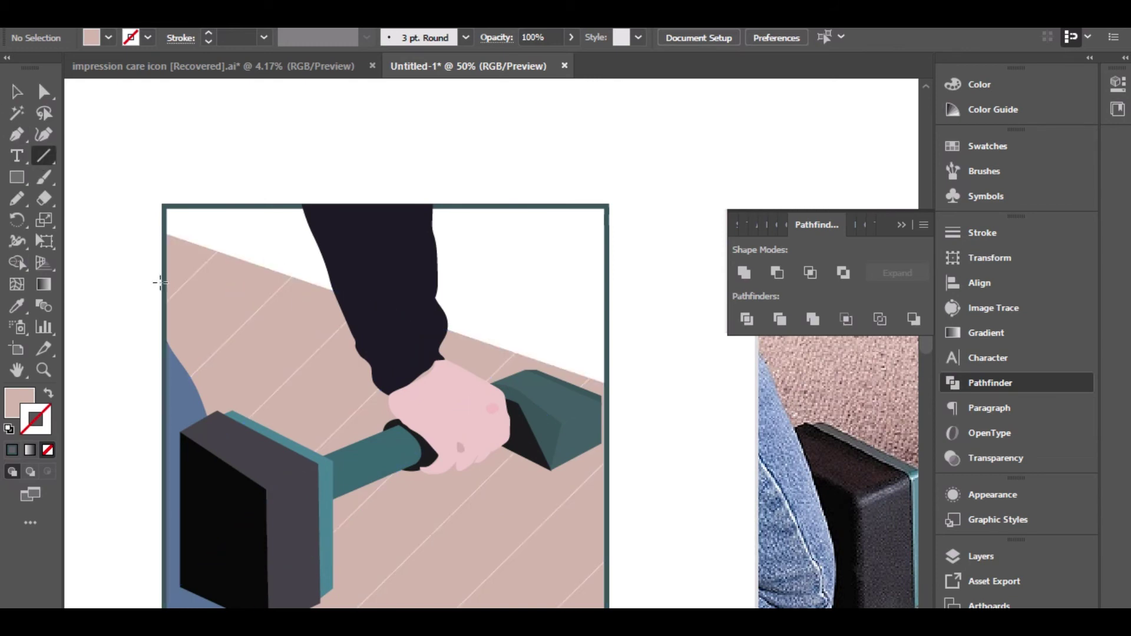
# Step: Draw a straight line along the floor's slanted upper edge, extending past both sides of the frame
pyautogui.scroll(1, 162, 284)
pyautogui.click(147, 208)
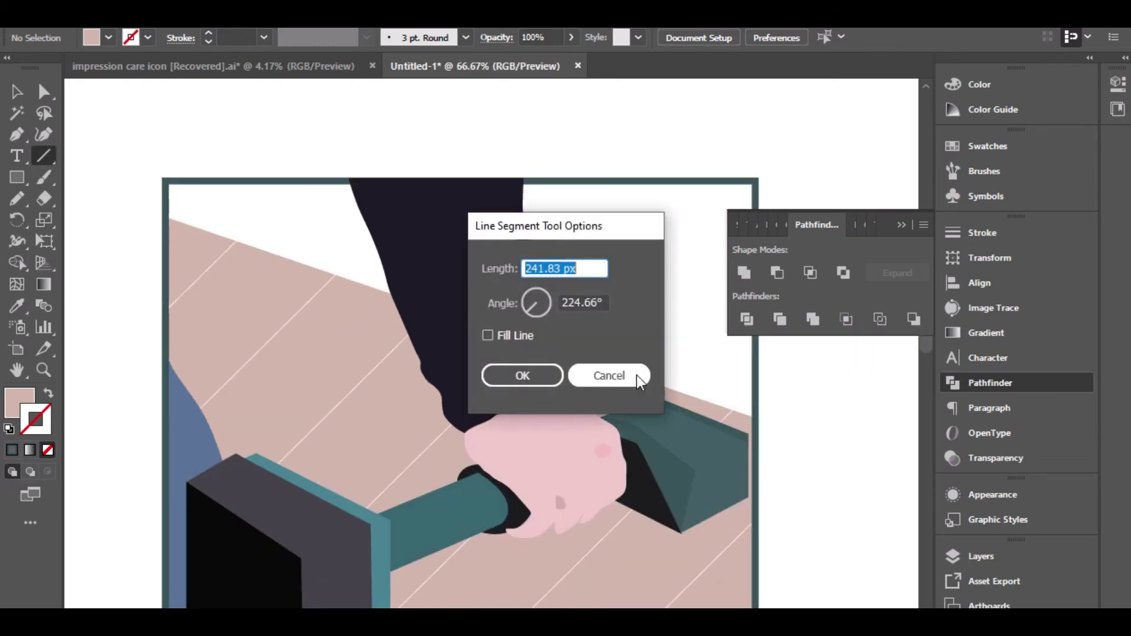
pyautogui.click(620, 374)
pyautogui.moveTo(131, 205)
pyautogui.mouseDown()
pyautogui.moveTo(544, 306)
pyautogui.moveTo(788, 398)
pyautogui.moveTo(790, 433)
pyautogui.mouseUp()
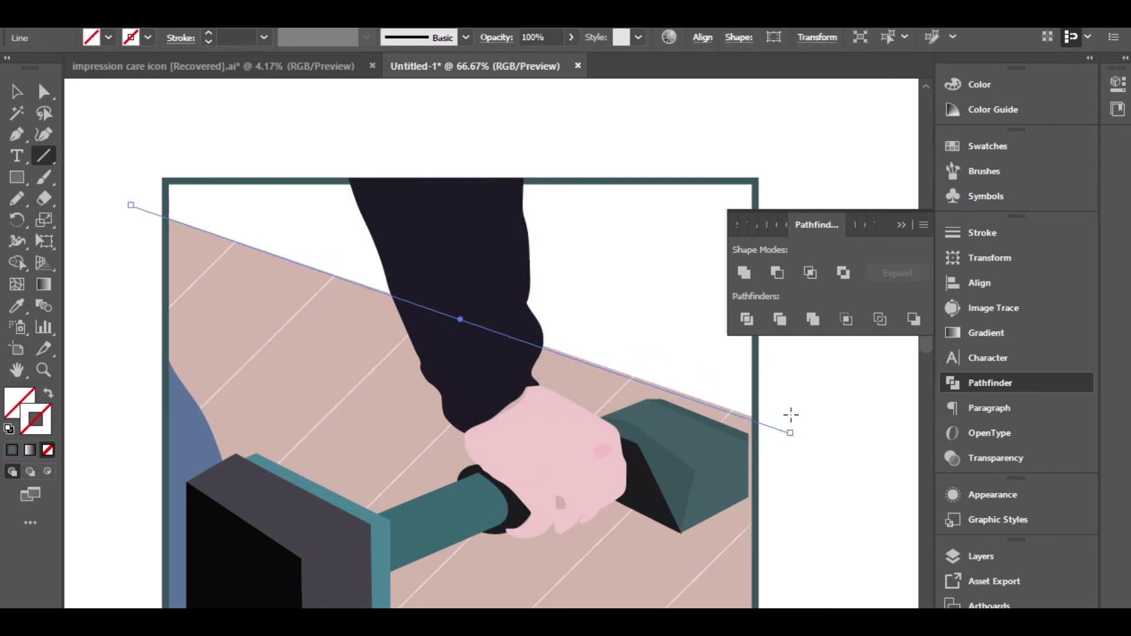
# Step: Give the slanted line a dark teal stroke with a weight of 4 pt
pyautogui.click(207, 35)
pyautogui.click(206, 34)
pyautogui.click(207, 34)
pyautogui.click(207, 35)
pyautogui.click(207, 34)
pyautogui.click(207, 34)
pyautogui.click(207, 34)
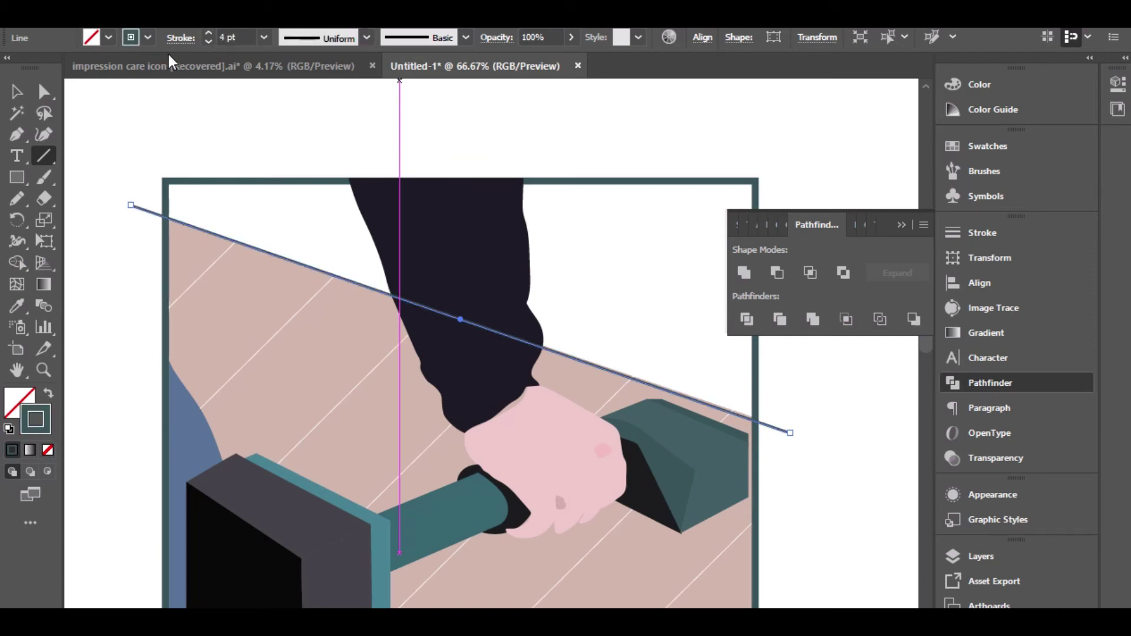
pyautogui.click(16, 92)
pyautogui.click(108, 252)
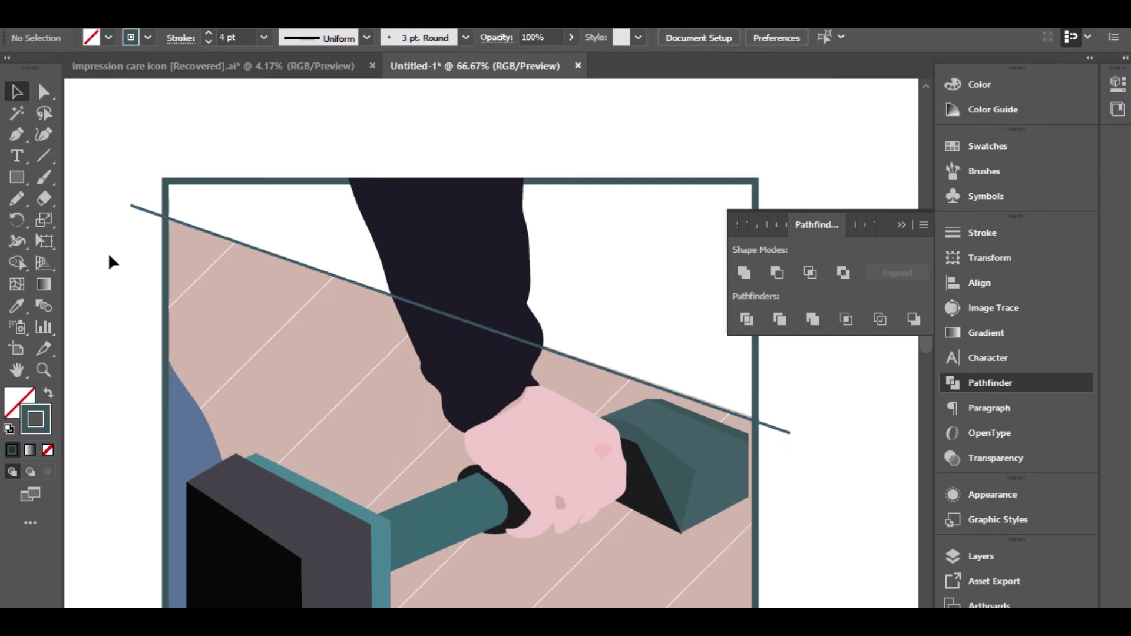
# Step: Nudge the slanted line's right endpoint up so the line follows the floor's upper edge
pyautogui.scroll(2, 863, 468)
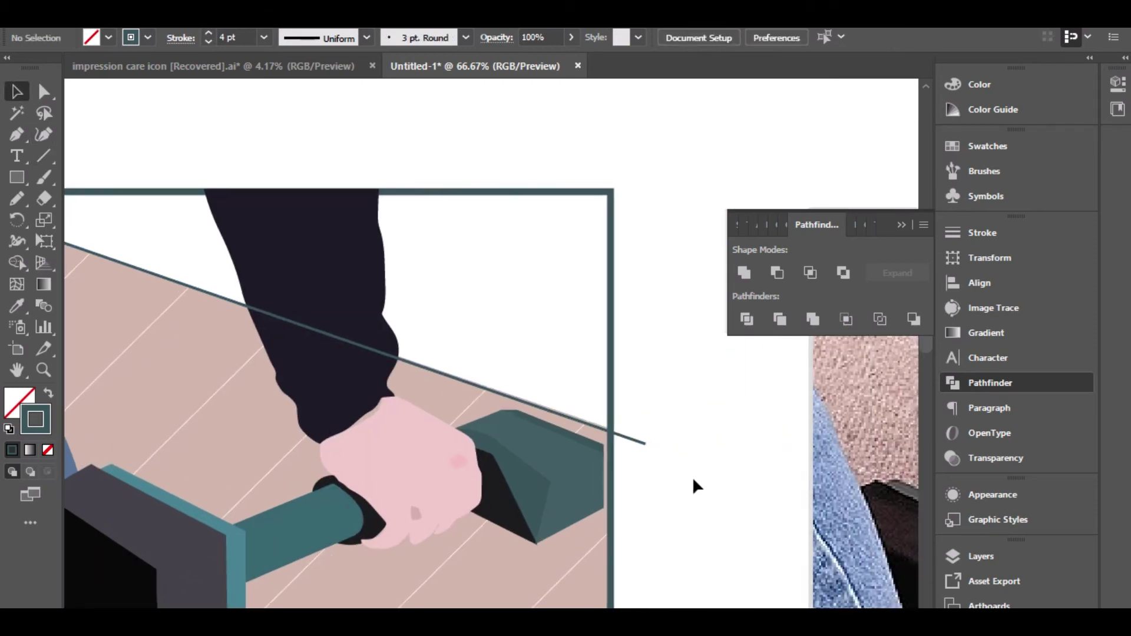
pyautogui.click(45, 92)
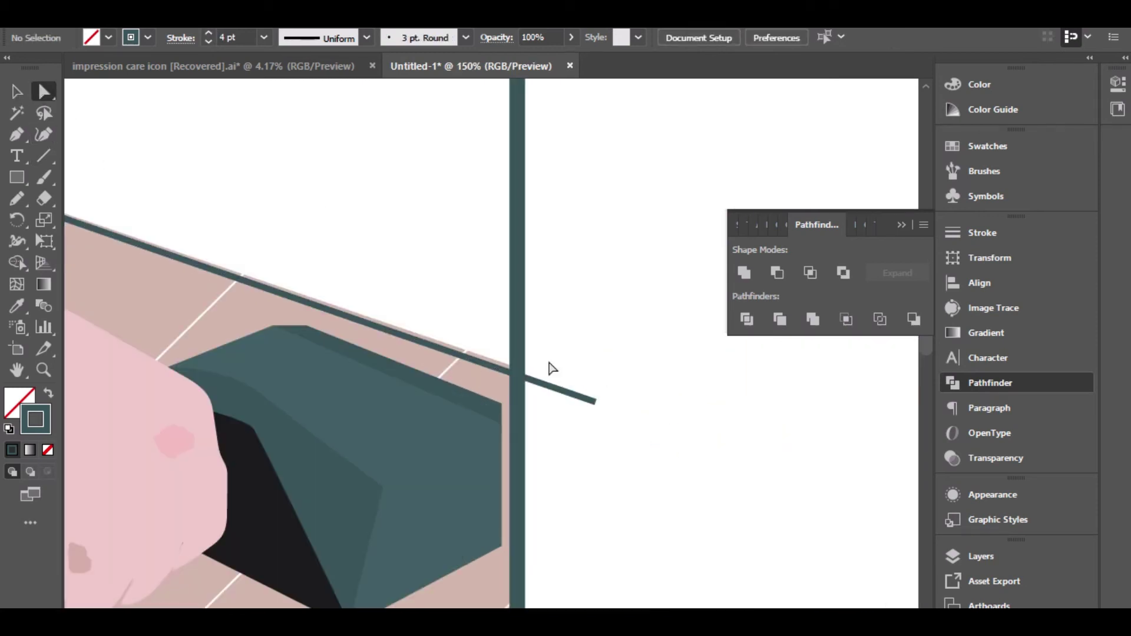
pyautogui.click(596, 402)
pyautogui.press('Up')
pyautogui.press('Up')
pyautogui.press('Up')
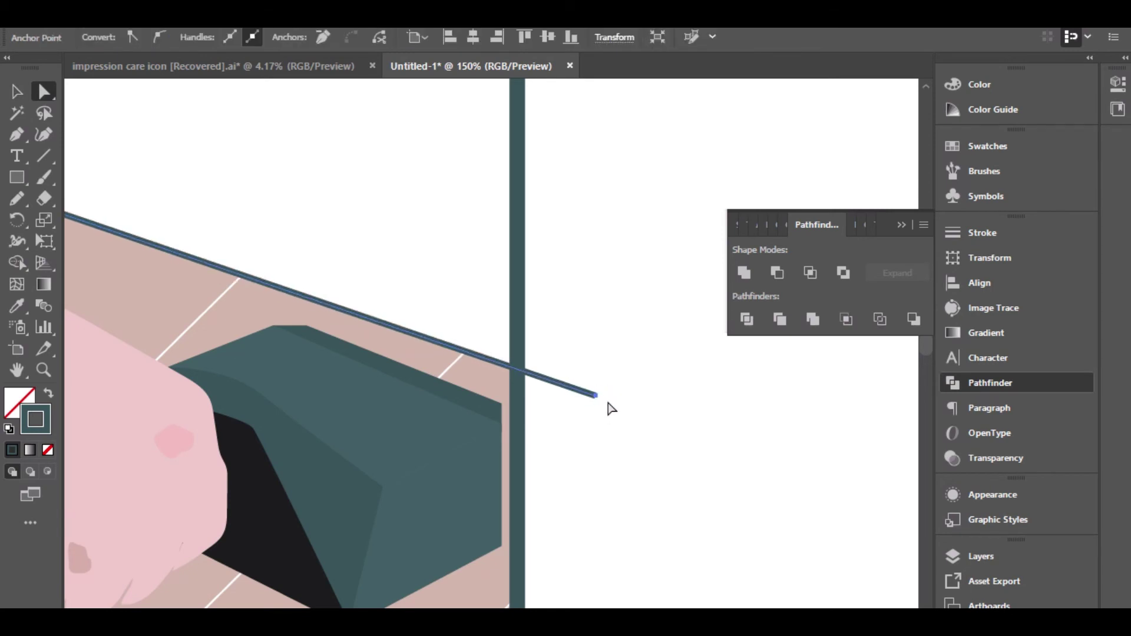
pyautogui.click(591, 434)
pyautogui.scroll(-3, 598, 433)
pyautogui.hscroll(-1, 607, 448)
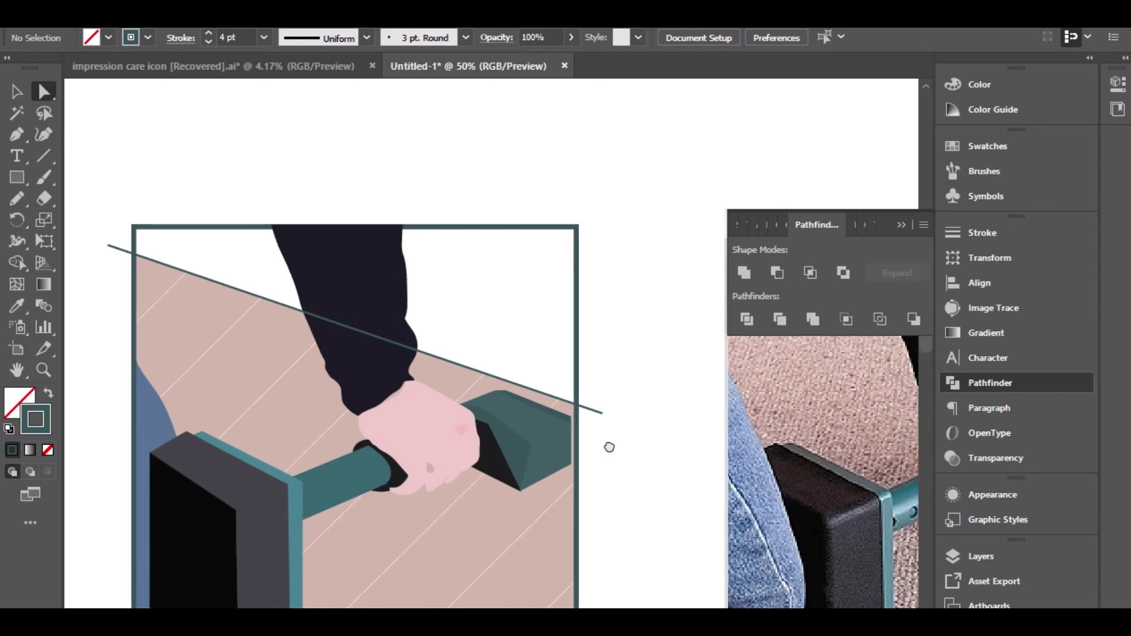
# Step: Copy the frame's 10 pt teal stroke onto the slanted line with the Eyedropper
pyautogui.click(603, 414)
pyautogui.click(17, 306)
pyautogui.click(147, 226)
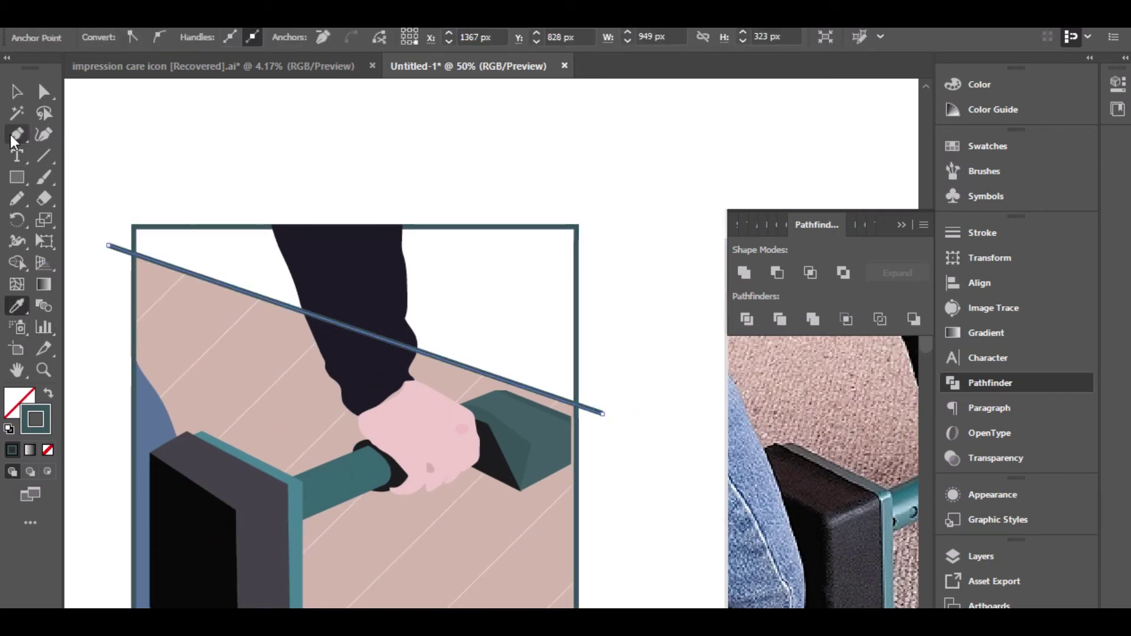
pyautogui.click(16, 92)
pyautogui.click(386, 168)
pyautogui.scroll(2, 621, 439)
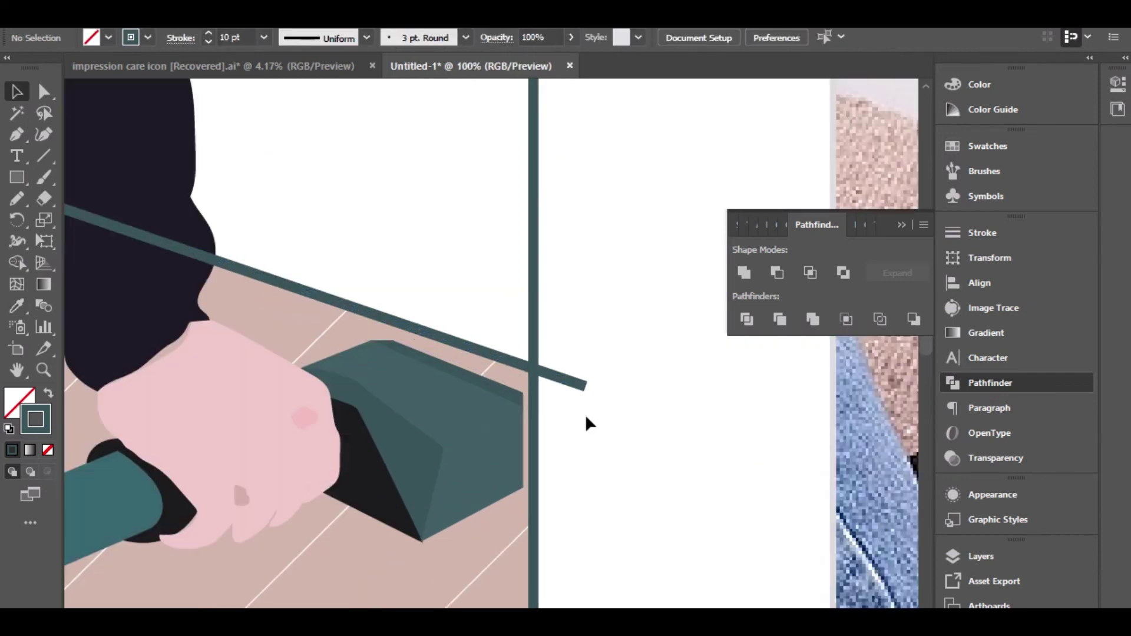
pyautogui.scroll(-2, 584, 417)
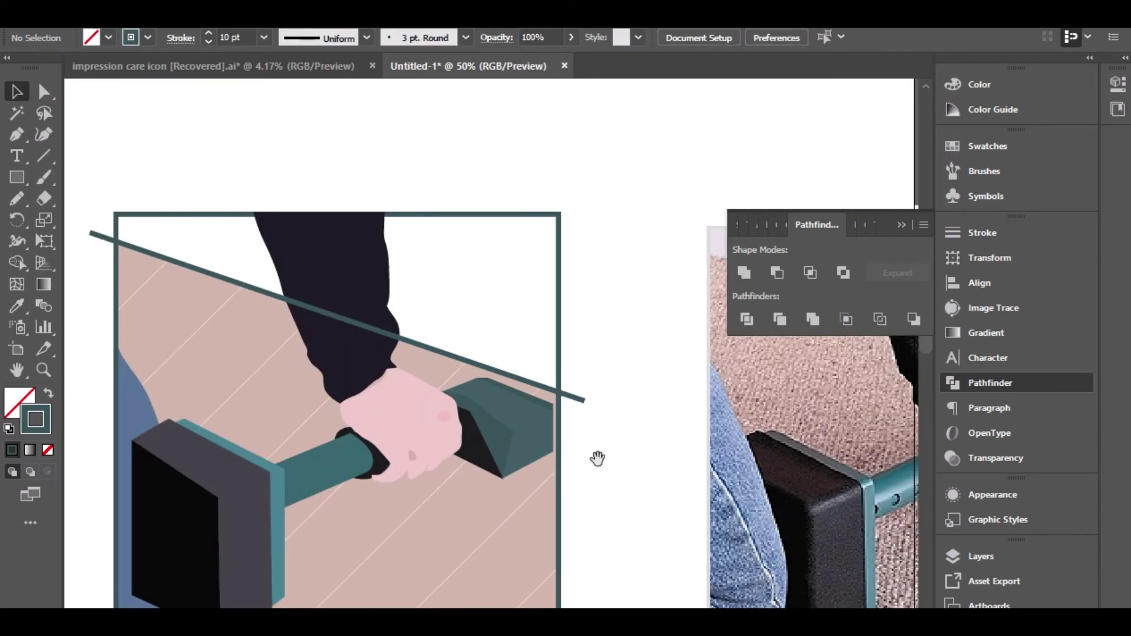
# Step: Send the slanted line backward so it lies behind the dark sleeve and the floor
pyautogui.moveTo(597, 459); pyautogui.dragTo(596, 431)
pyautogui.click(575, 369)
pyautogui.hotkey('ctrl', '[')
pyautogui.click(597, 312)
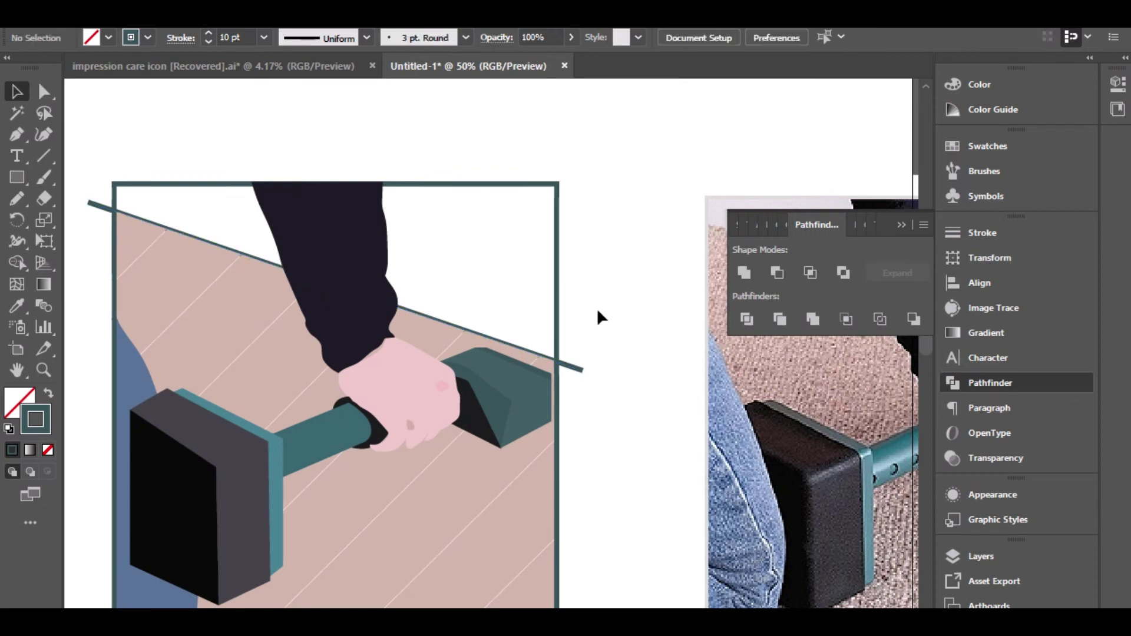
# Step: Nudge the slanted line vertically until it sits just above the floor's upper edge
pyautogui.click(582, 367)
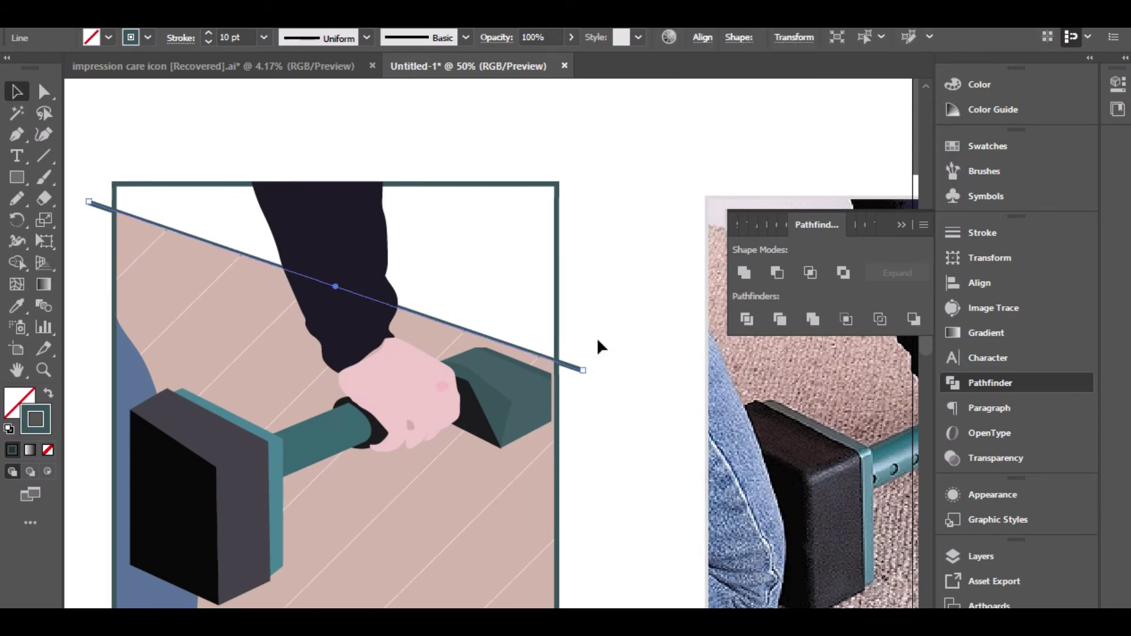
pyautogui.press('Up')
pyautogui.press('Up')
pyautogui.press('Up')
pyautogui.press('Up')
pyautogui.press('Up')
pyautogui.press('Up')
pyautogui.press('Up')
pyautogui.press('Up')
pyautogui.press('Up')
pyautogui.press('Up')
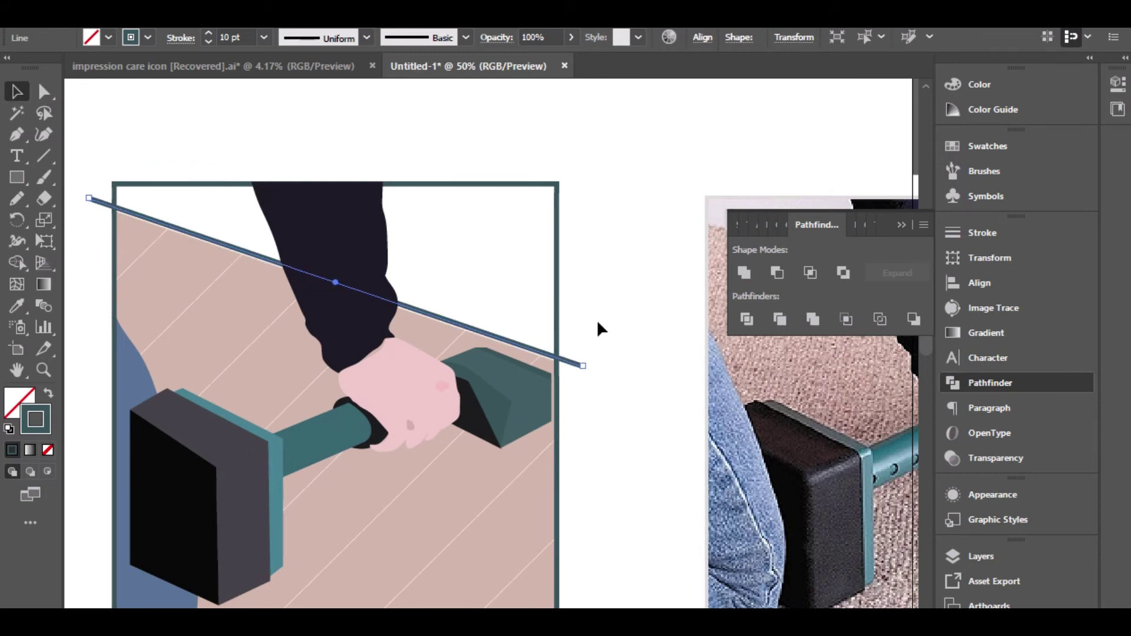
pyautogui.press('Down')
pyautogui.press('Down')
pyautogui.press('Down')
pyautogui.press('Down')
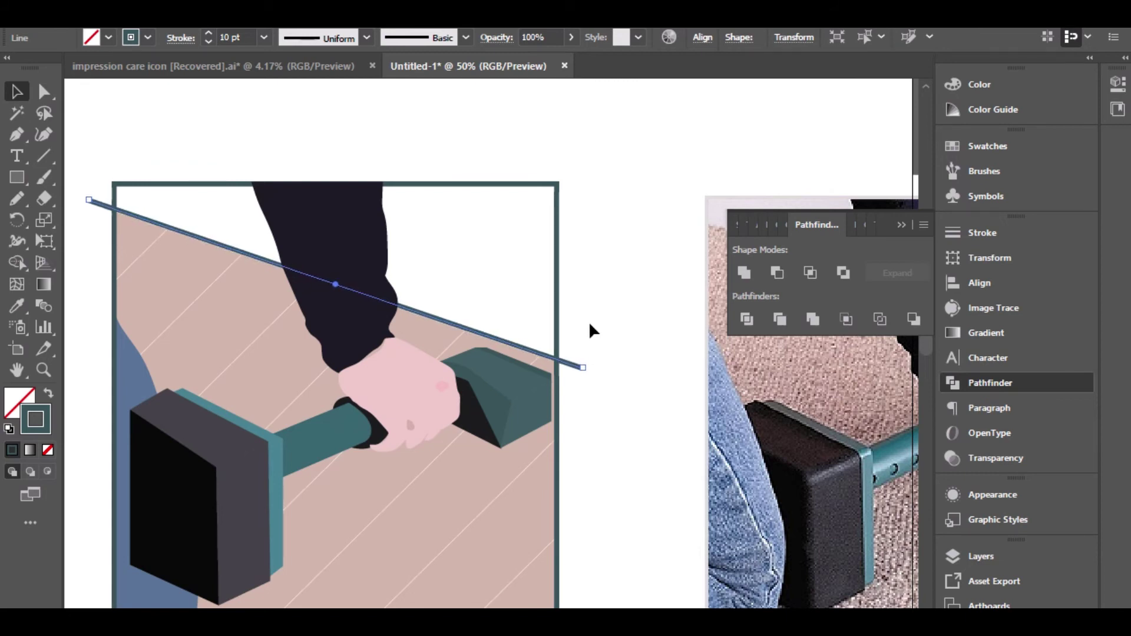
pyautogui.click(587, 332)
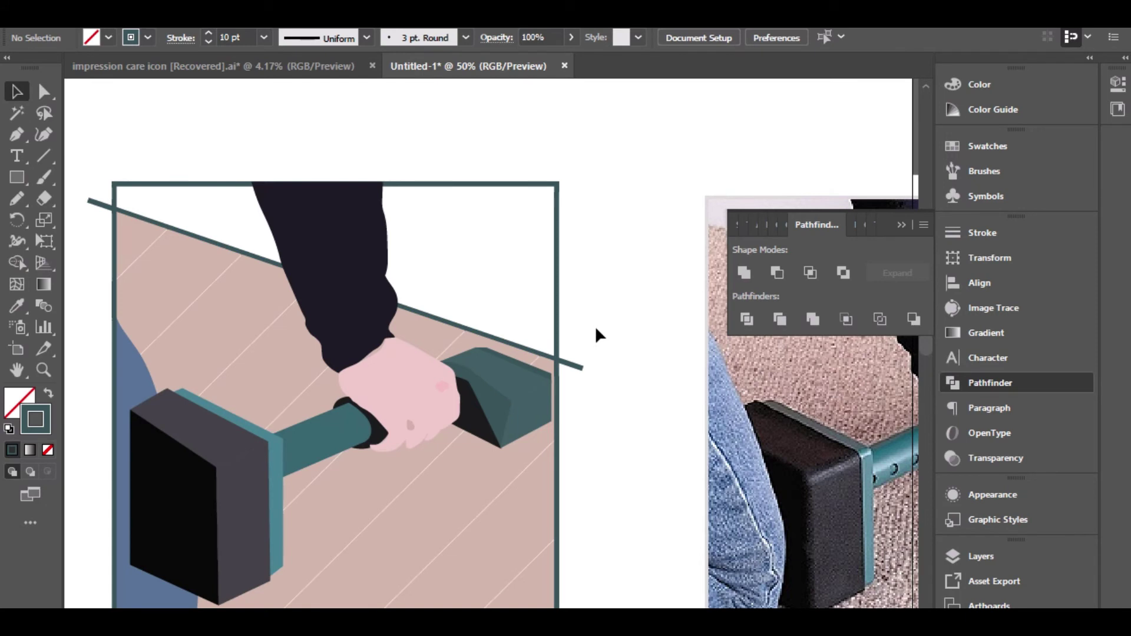
# Step: Bring the blue jeans leg in front of the black block while keeping it inside the teal frame
pyautogui.scroll(-1, 595, 327)
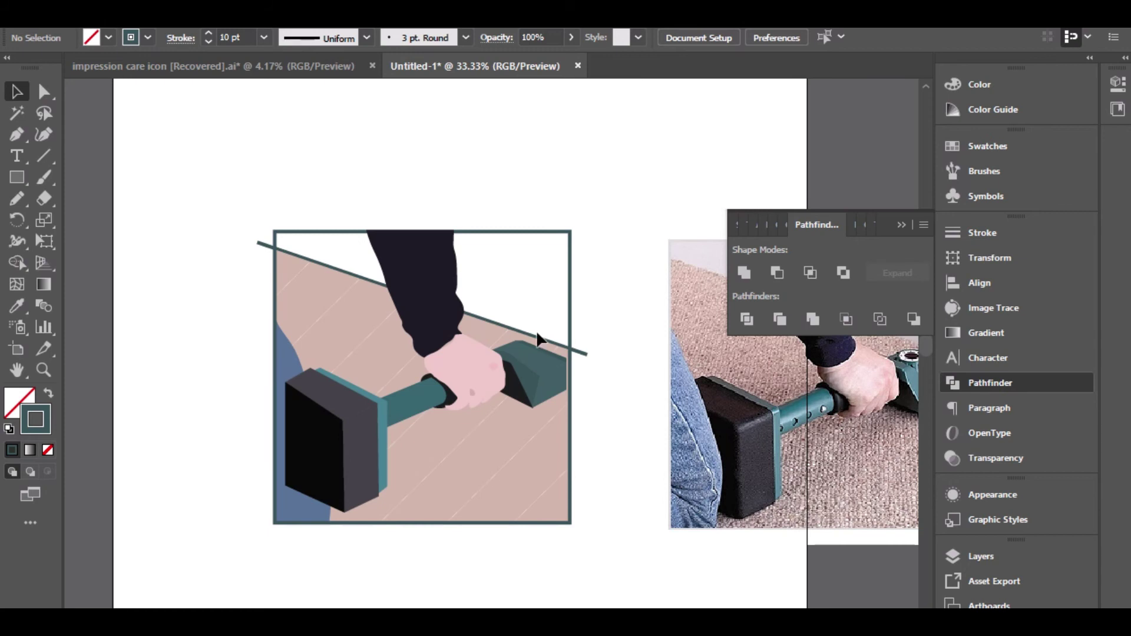
pyautogui.click(293, 362)
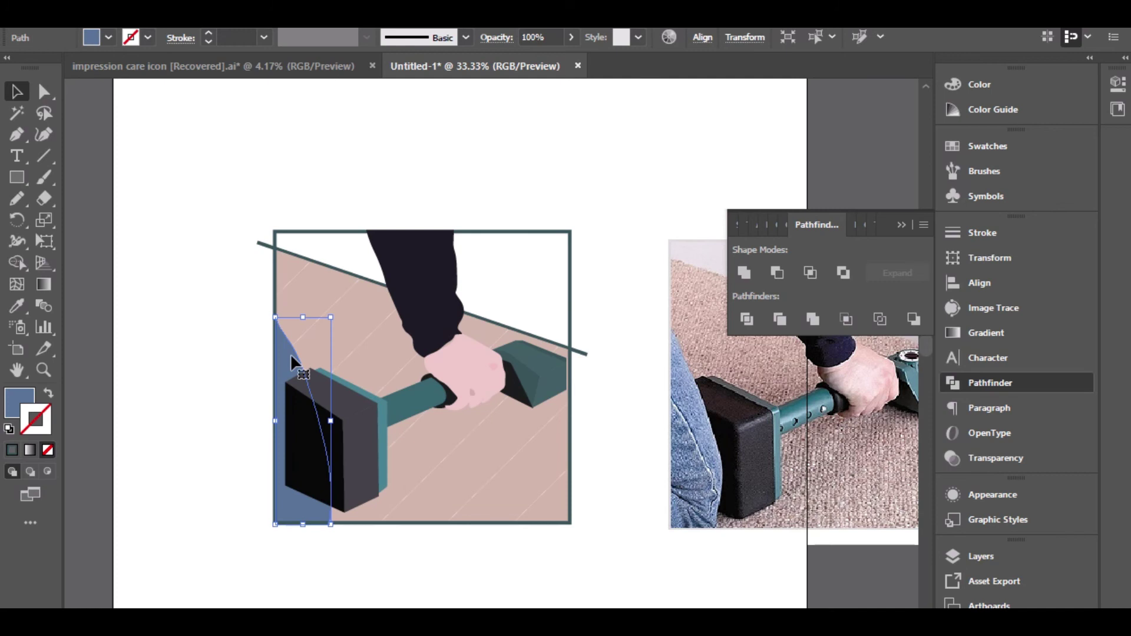
pyautogui.hotkey('ctrl', 'shift', ']')
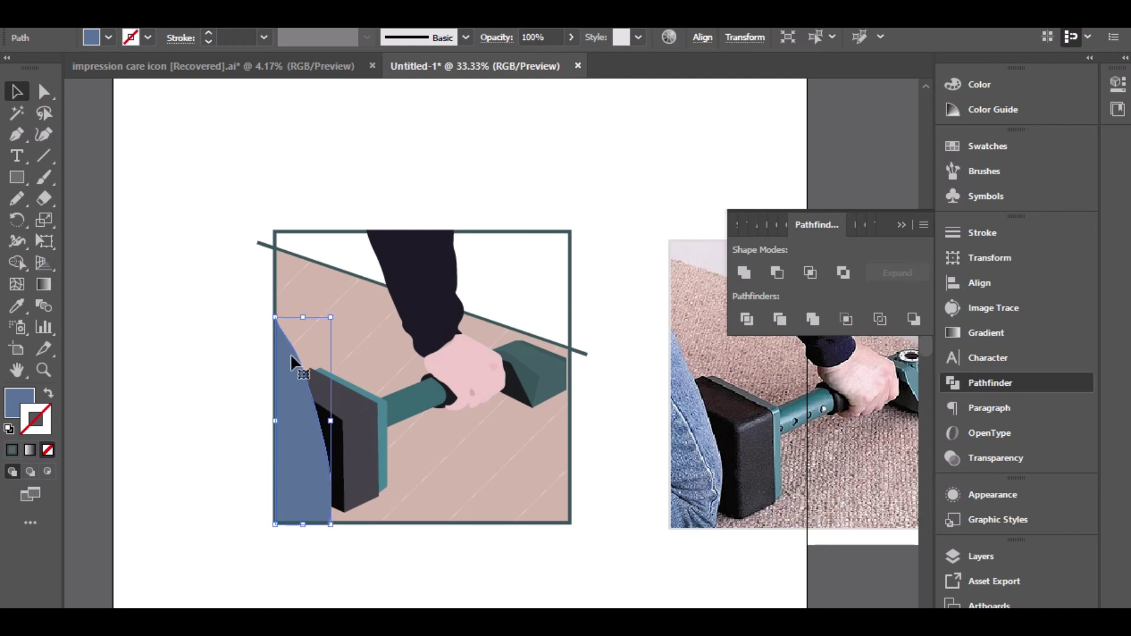
pyautogui.hotkey('ctrl', 'z')
pyautogui.click(223, 319)
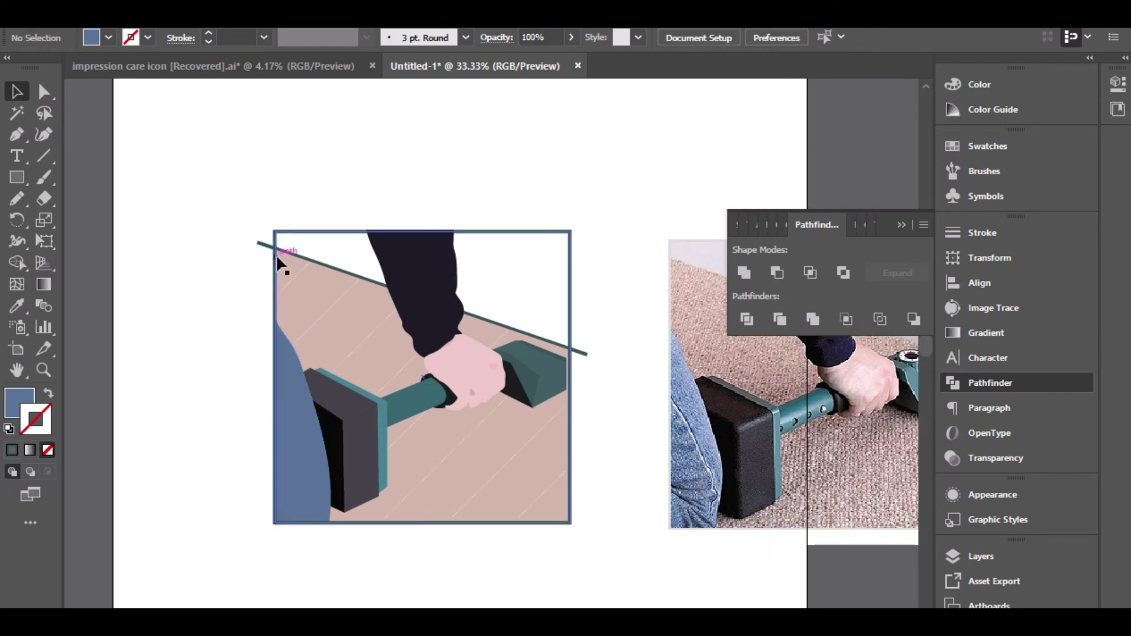
# Step: Set the stroke weight of the illustration's rectangular frame to 20 pt
pyautogui.click(295, 231)
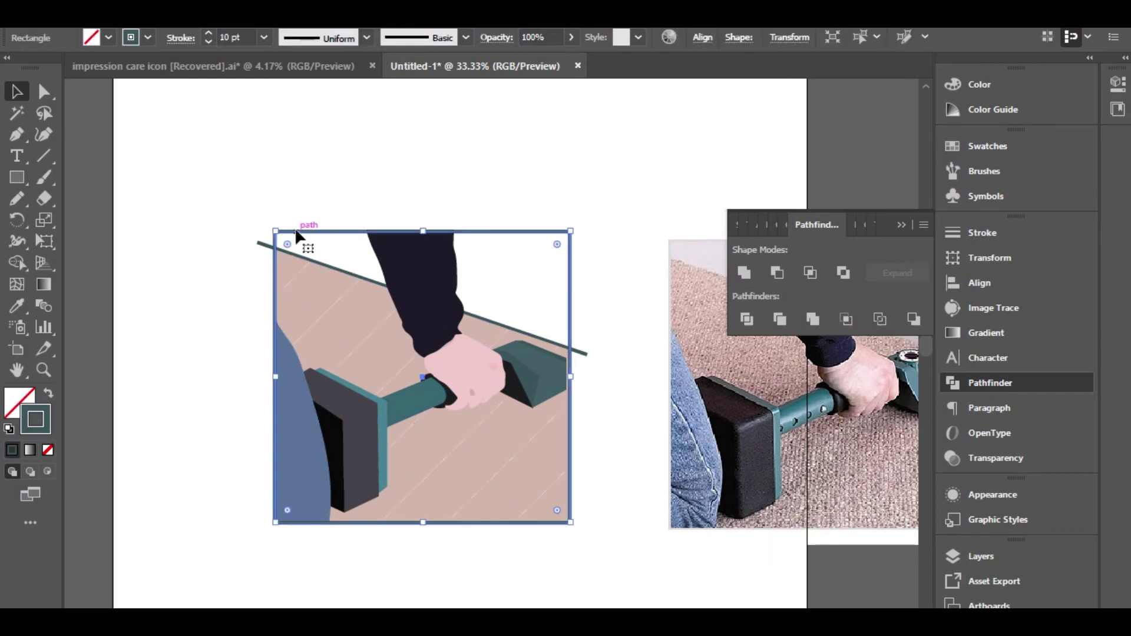
pyautogui.click(209, 33)
pyautogui.click(209, 33)
pyautogui.click(209, 33)
pyautogui.click(208, 33)
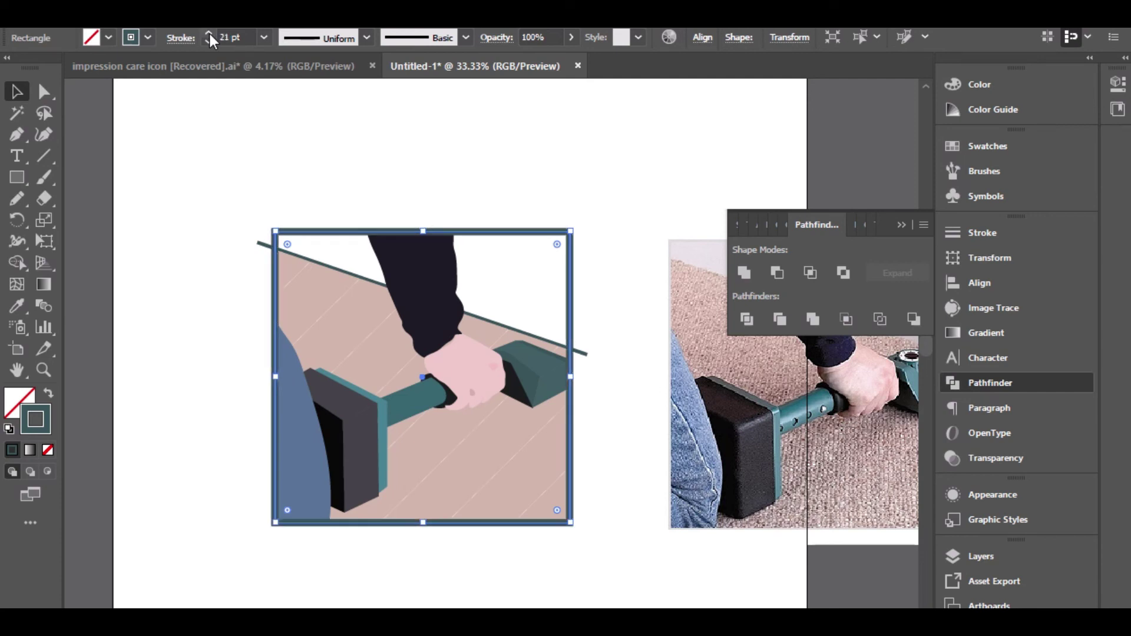
pyautogui.click(208, 41)
pyautogui.click(294, 116)
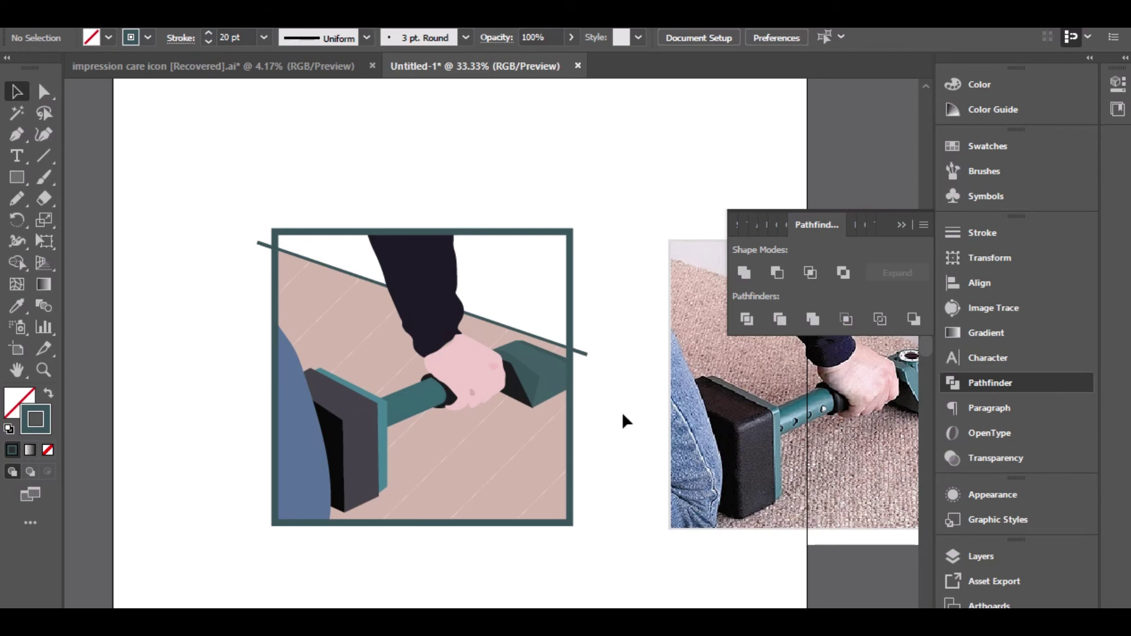
# Step: Match the slanted line's stroke to the frame's 20 pt teal stroke with the Eyedropper
pyautogui.click(582, 353)
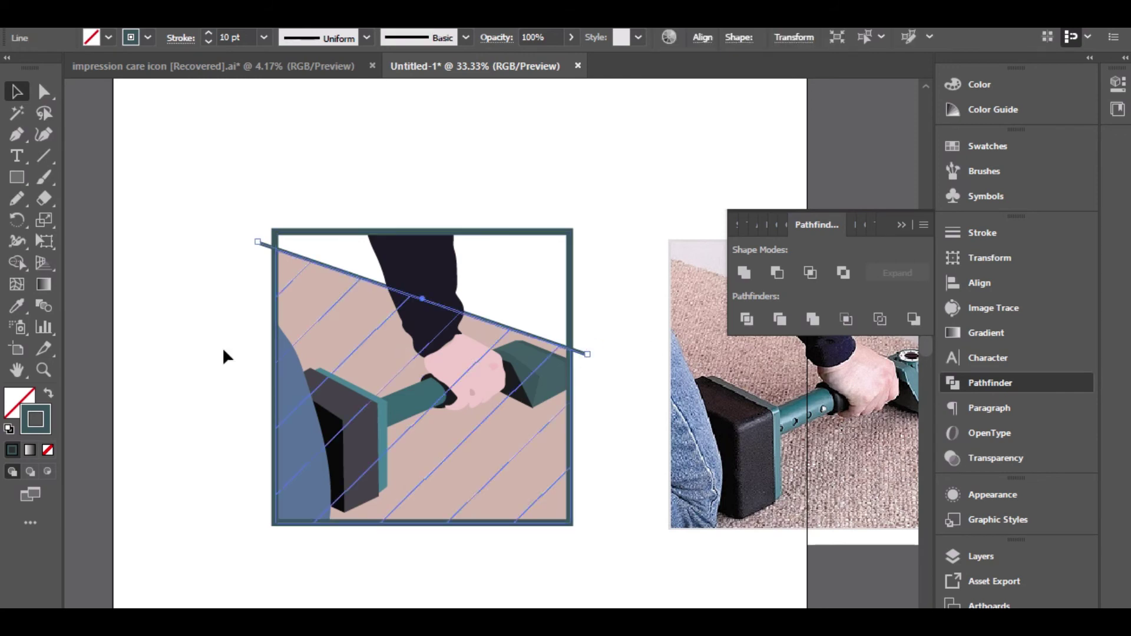
pyautogui.click(16, 306)
pyautogui.click(300, 225)
pyautogui.hotkey('shift', 'x')
pyautogui.press('v')
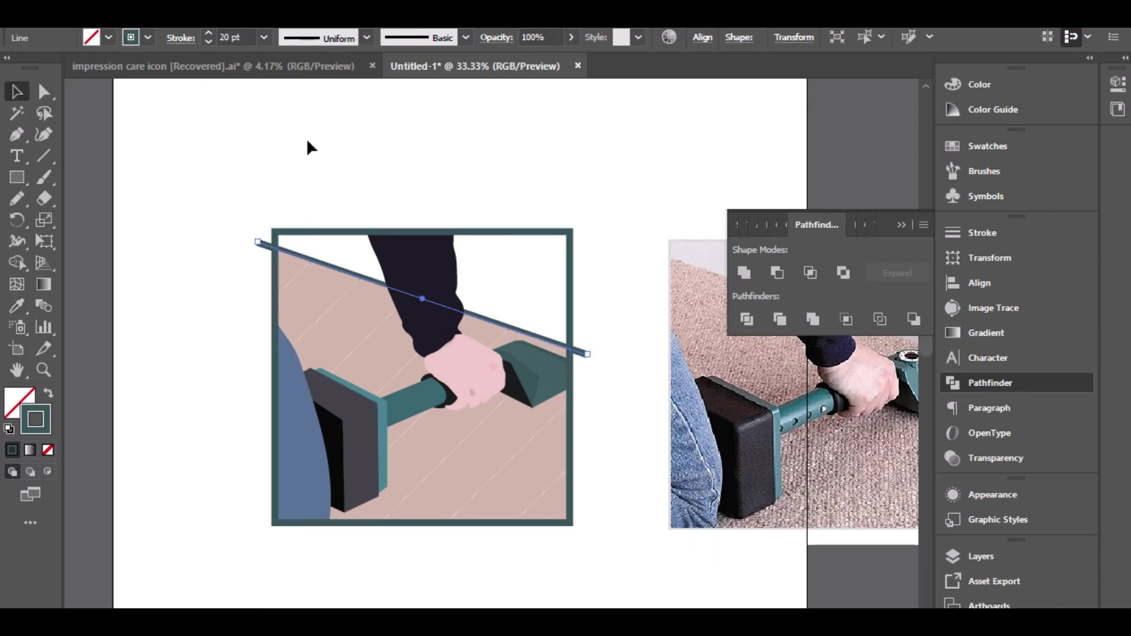
pyautogui.click(308, 141)
# Step: Nudge the thickened slanted line slightly upward along the floor's edge
pyautogui.scroll(1, 588, 374)
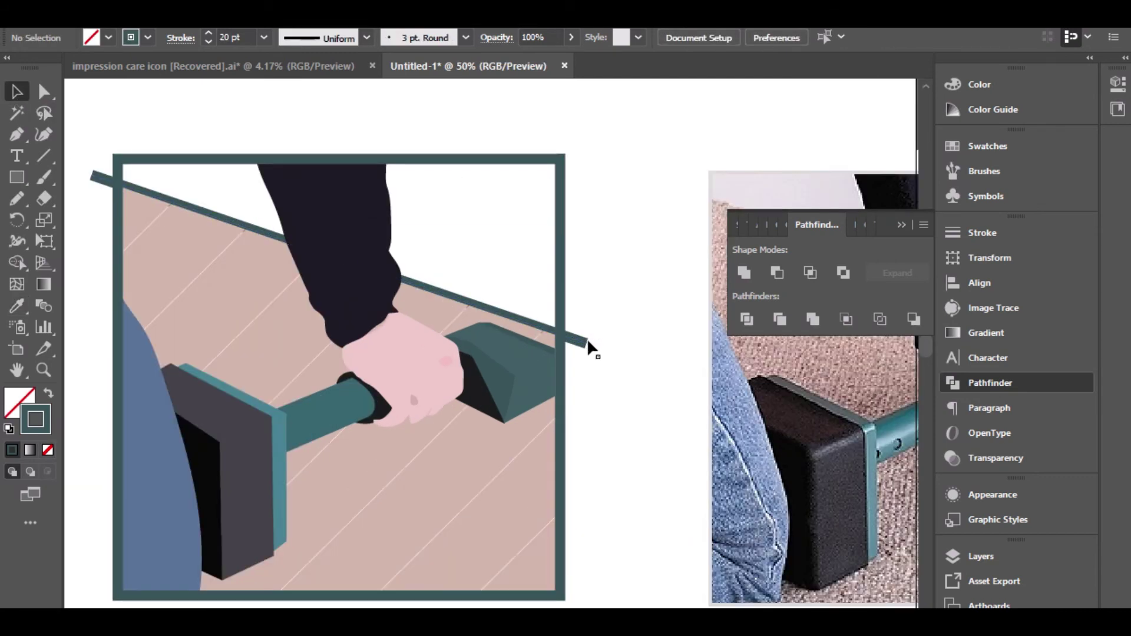
pyautogui.click(587, 339)
pyautogui.press('Up')
pyautogui.press('Up')
pyautogui.press('Up')
pyautogui.press('Up')
pyautogui.press('Up')
pyautogui.press('Up')
pyautogui.press('Up')
pyautogui.press('Up')
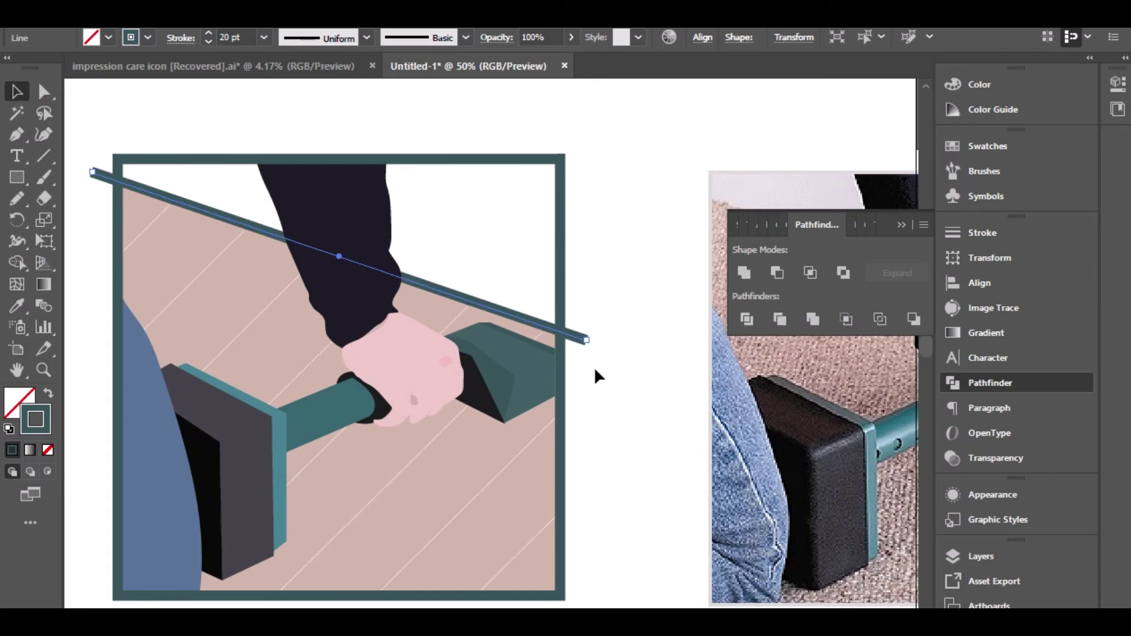
pyautogui.click(607, 384)
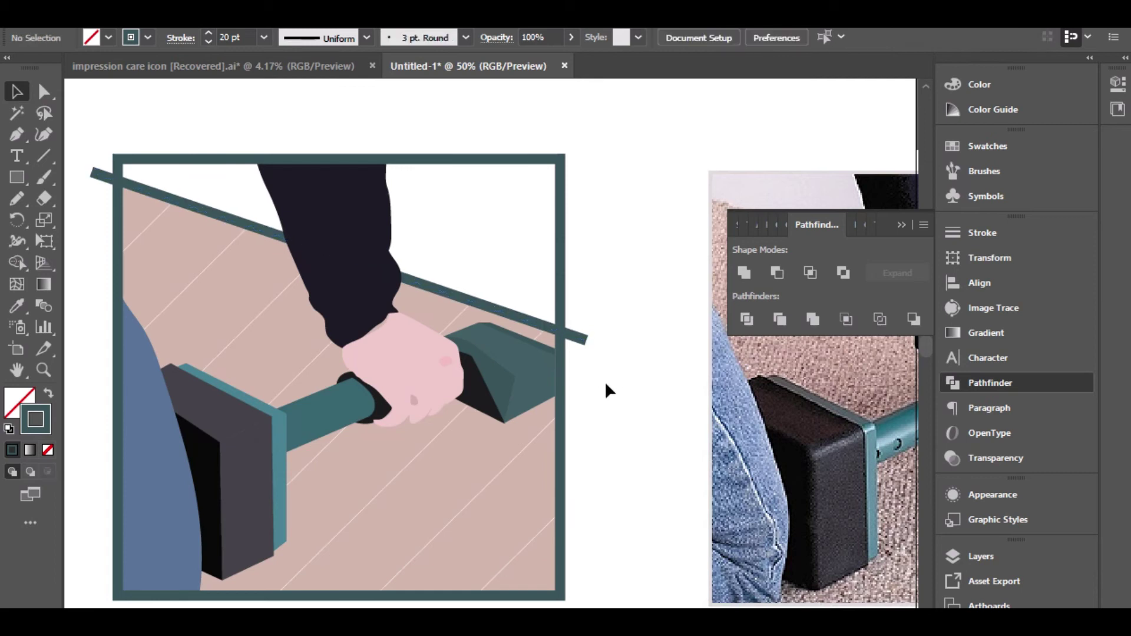
# Step: Draw a closed four-sided facet with the Pen tool on the tool head's upper face, beside the hand
pyautogui.scroll(-1, 605, 380)
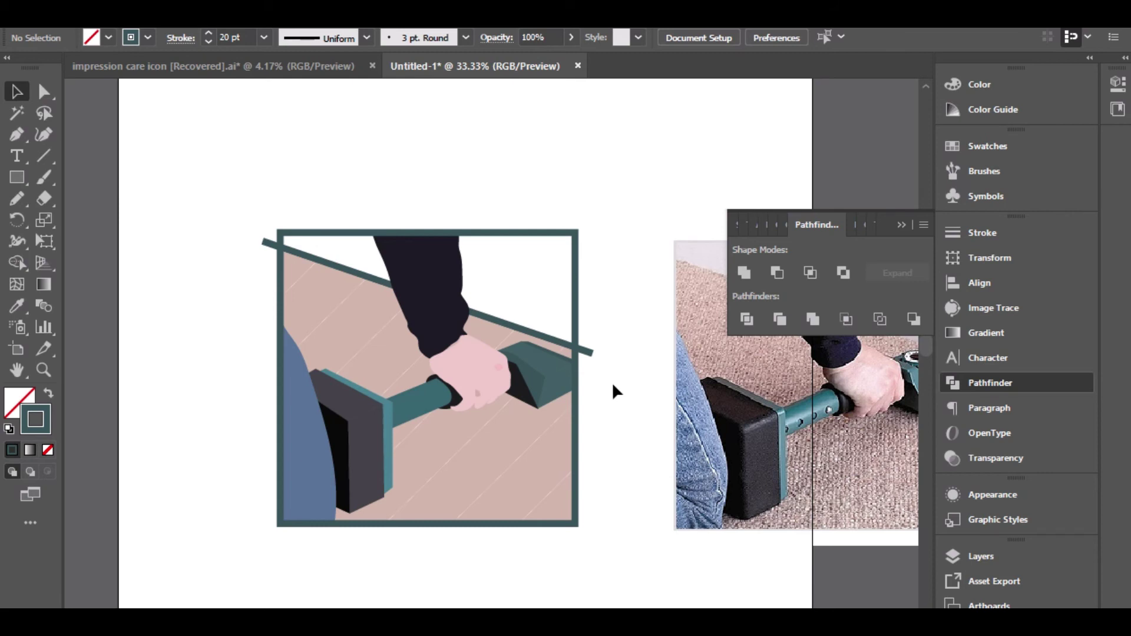
pyautogui.moveTo(614, 383); pyautogui.dragTo(494, 371)
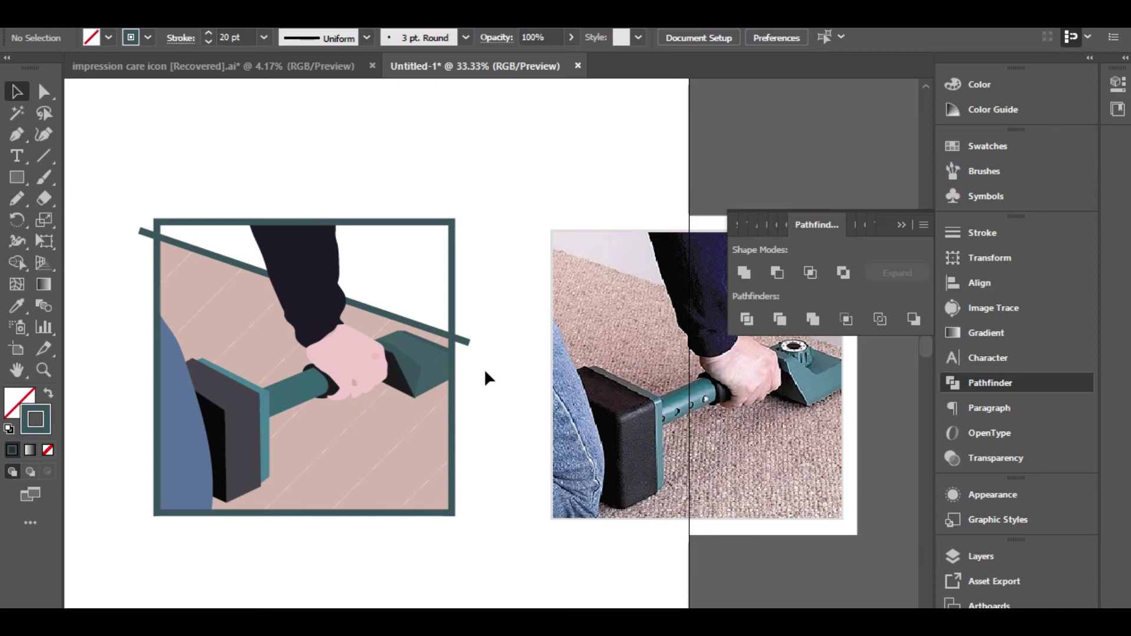
pyautogui.scroll(1, 475, 372)
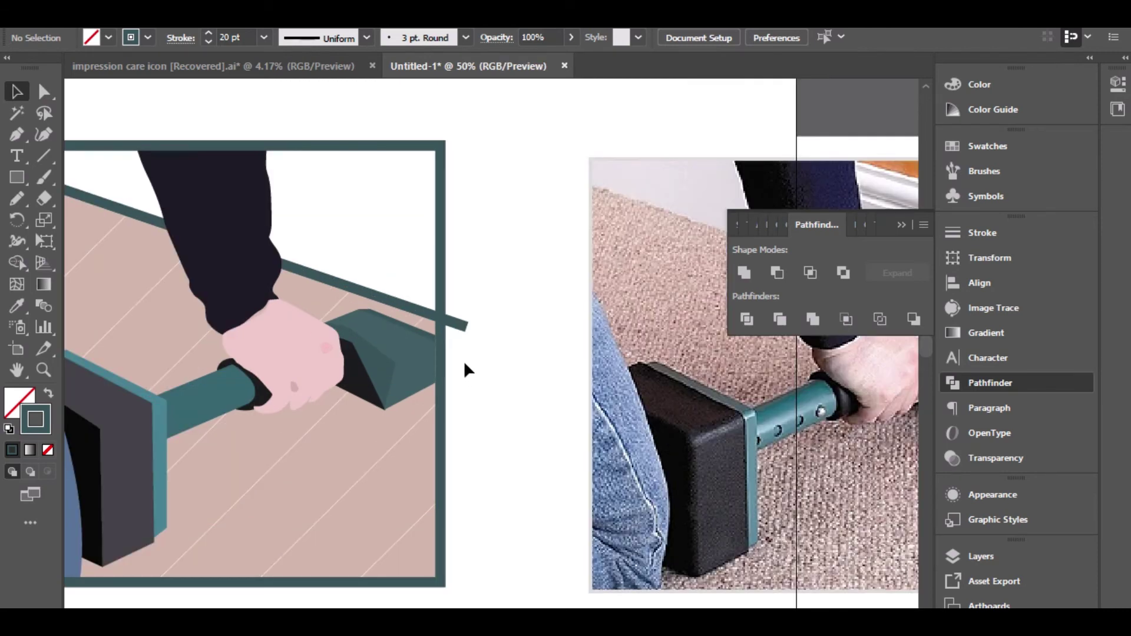
pyautogui.scroll(1, 430, 298)
pyautogui.scroll(1, 394, 310)
pyautogui.scroll(1, 368, 334)
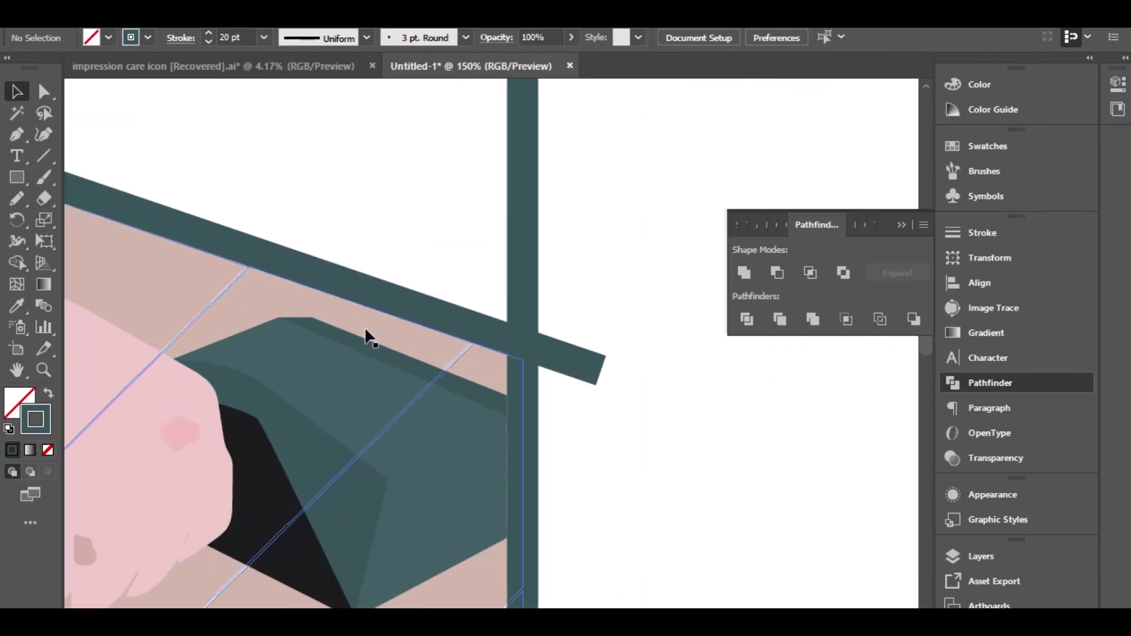
pyautogui.scroll(2, 283, 361)
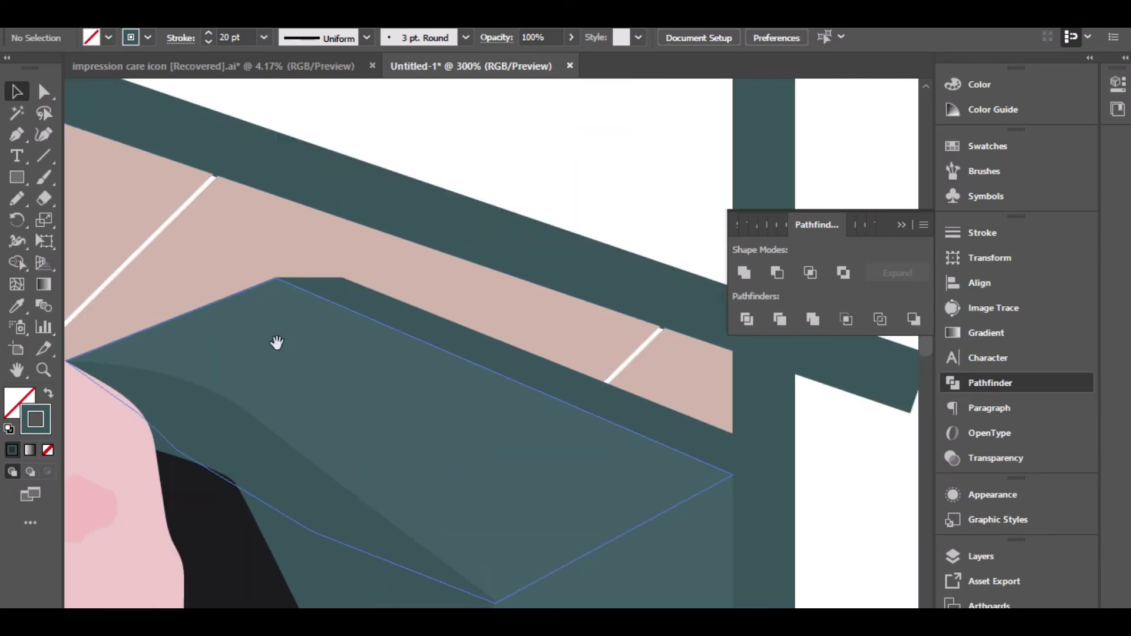
pyautogui.hscroll(-2, 331, 346)
pyautogui.click(16, 134)
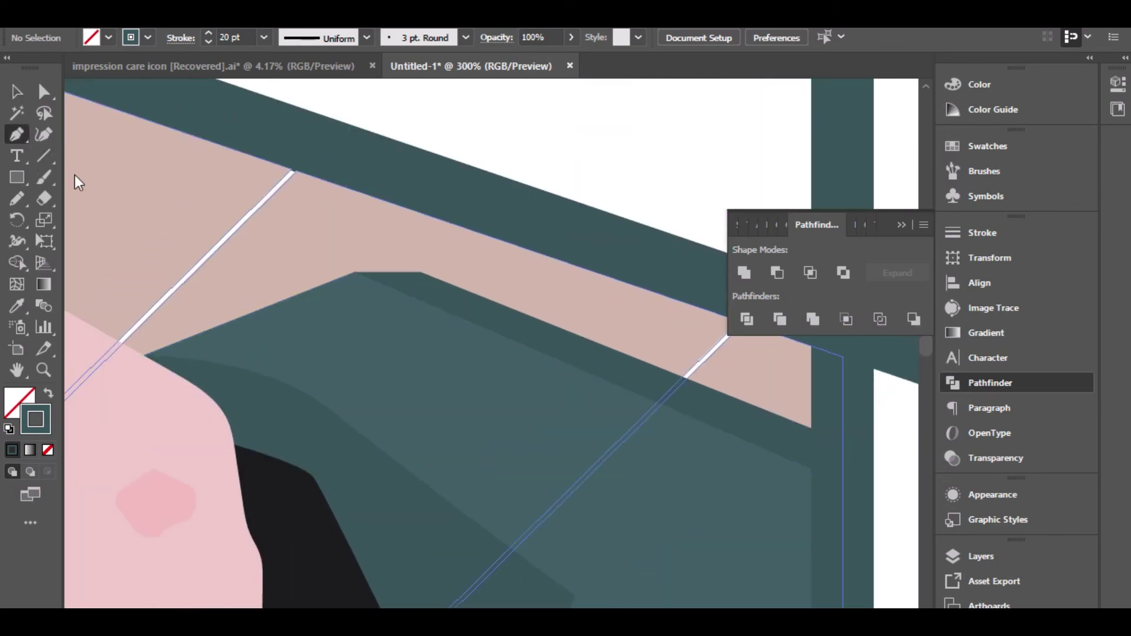
pyautogui.click(291, 386)
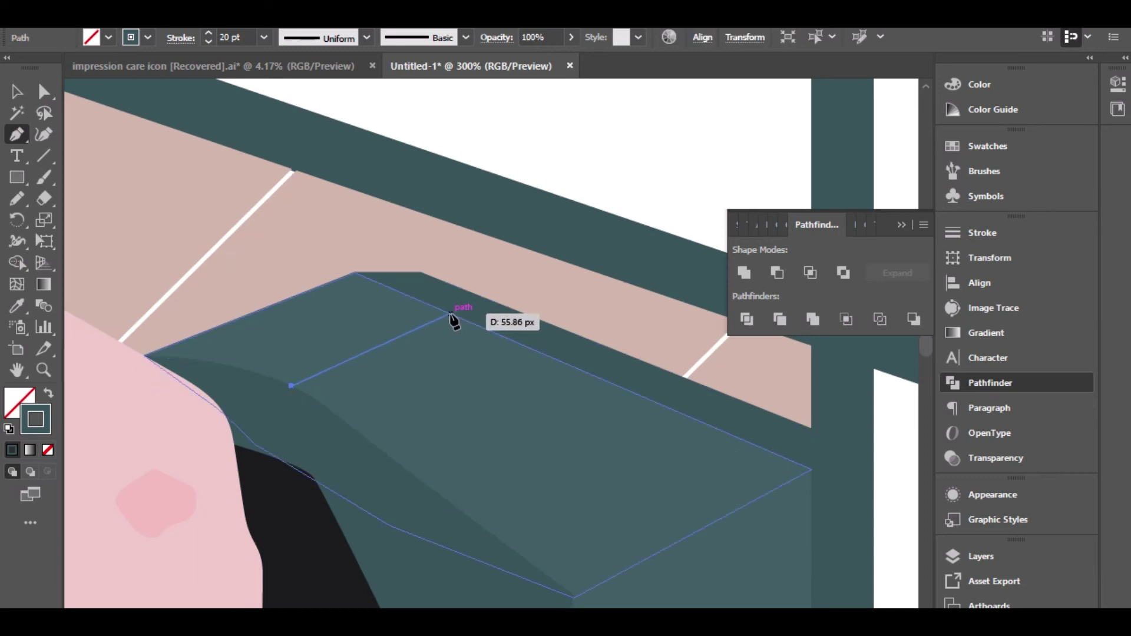
pyautogui.click(450, 316)
pyautogui.scroll(2, 276, 315)
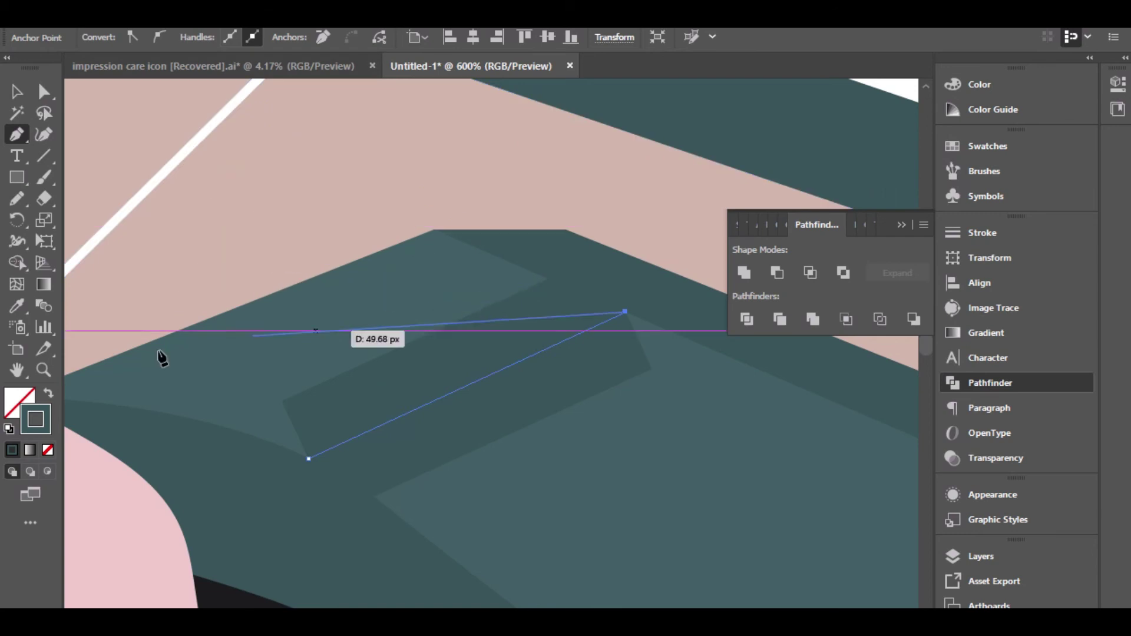
pyautogui.click(49, 394)
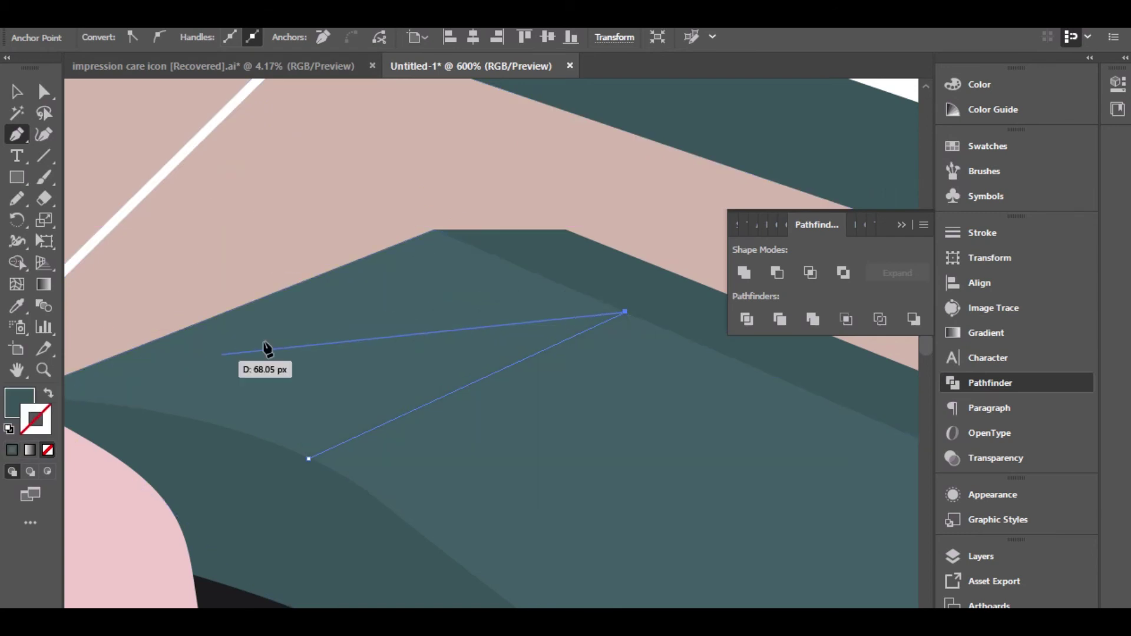
pyautogui.click(433, 233)
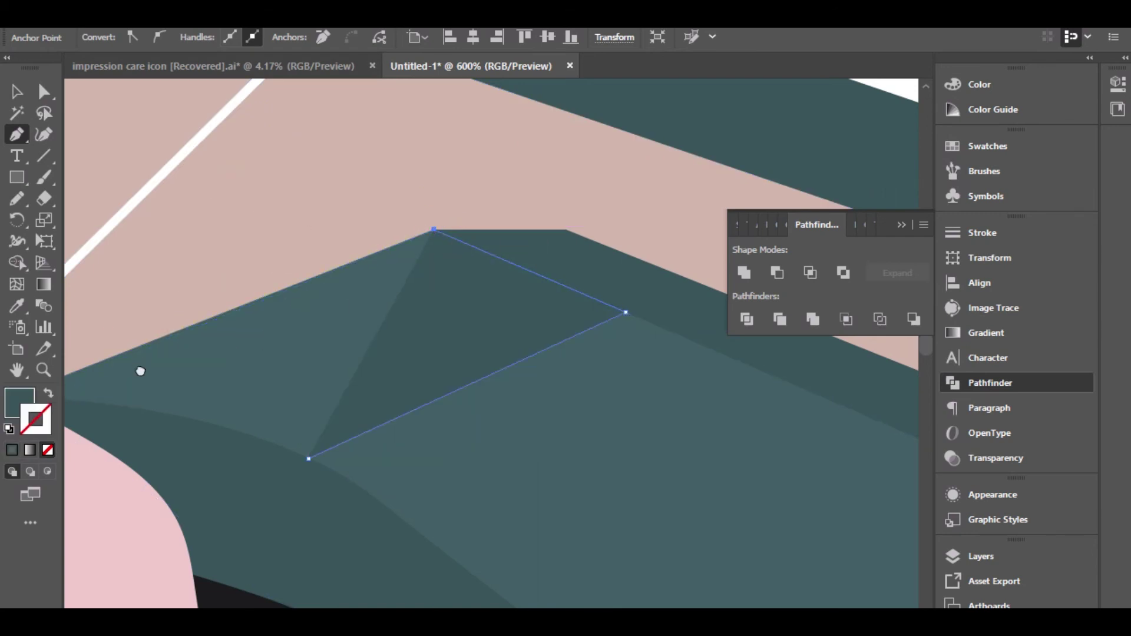
pyautogui.moveTo(139, 371); pyautogui.dragTo(306, 325)
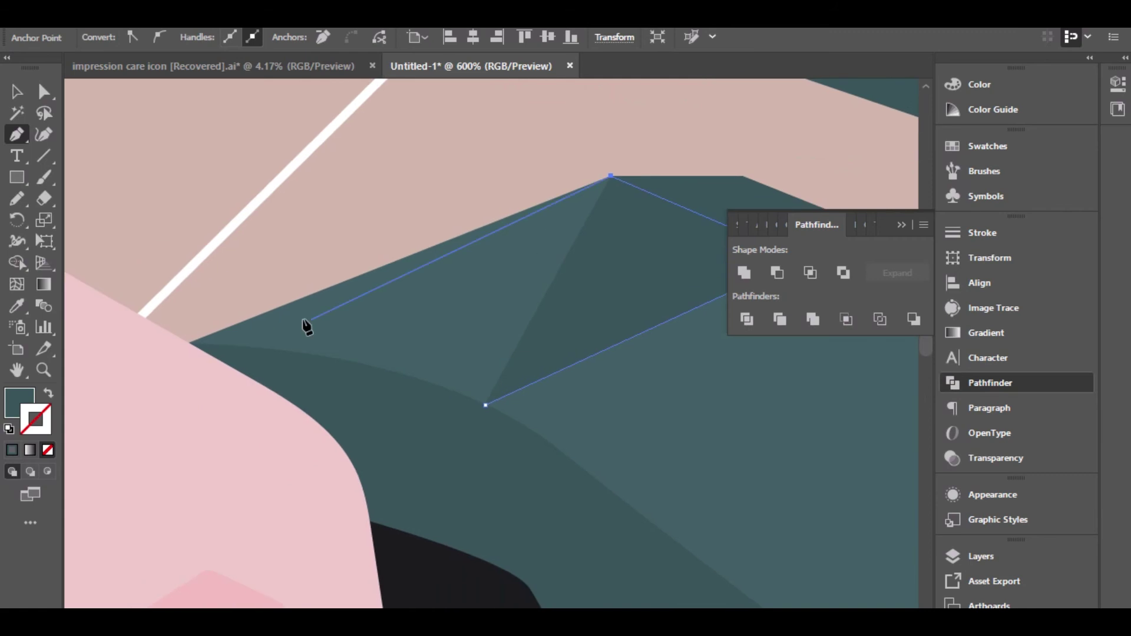
pyautogui.click(188, 343)
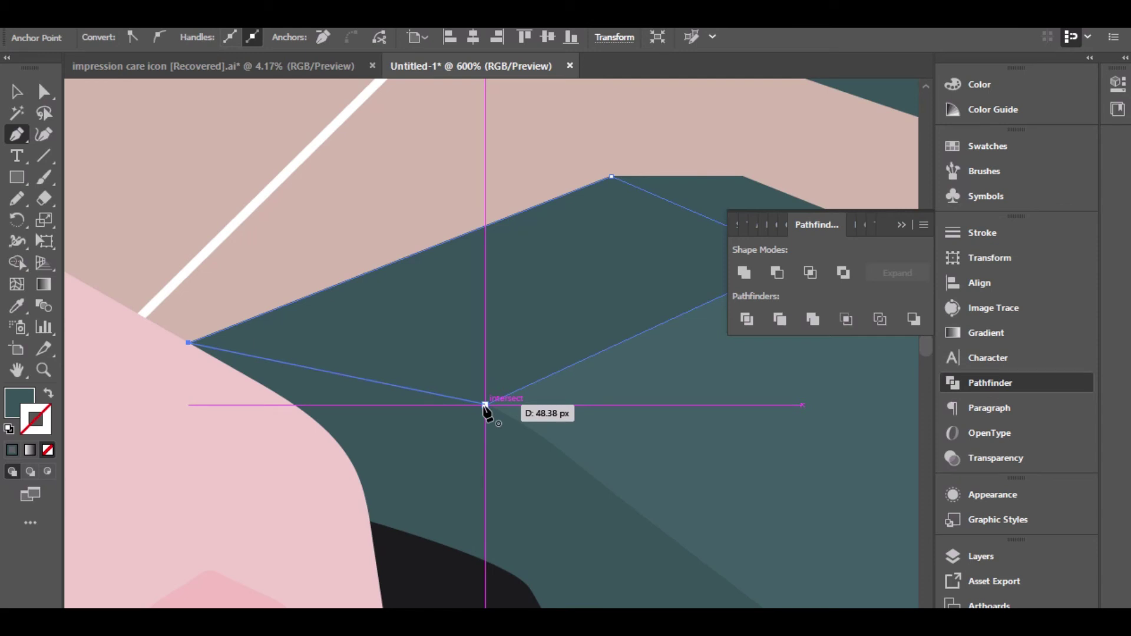
pyautogui.click(485, 405)
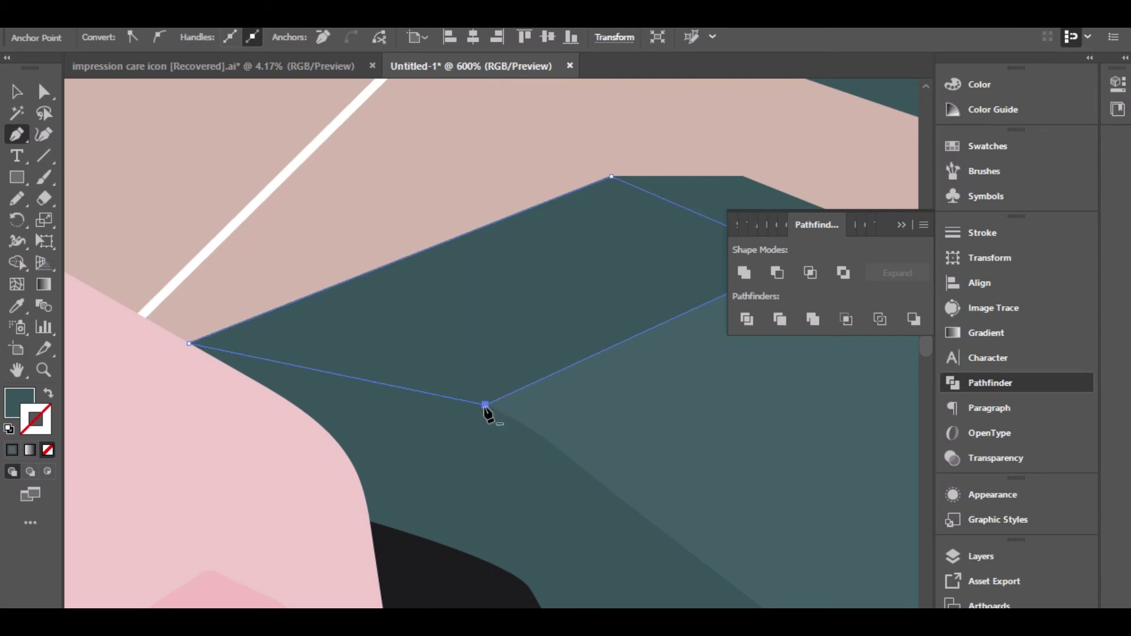
# Step: Sample the neighbouring teal face's colour for the new facet and darken its fill to 3d575b
pyautogui.scroll(-2, 425, 413)
pyautogui.scroll(-1, 425, 405)
pyautogui.click(17, 306)
pyautogui.click(647, 421)
pyautogui.keyDown('ctrl'); pyautogui.click(80, 344); pyautogui.keyUp('ctrl')
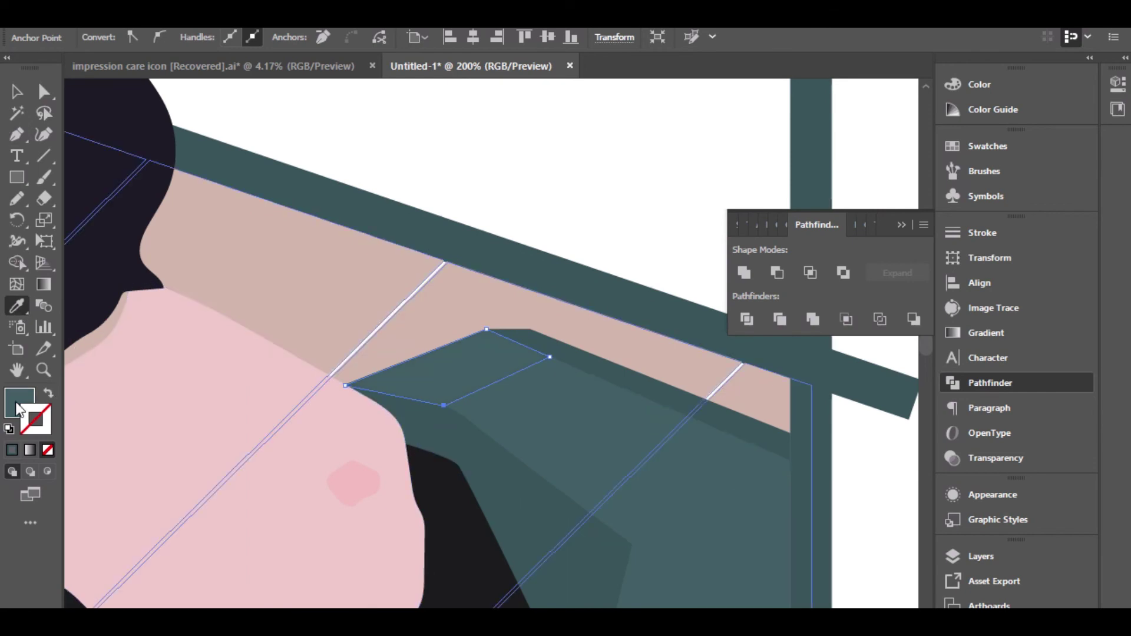
pyautogui.doubleClick(20, 402)
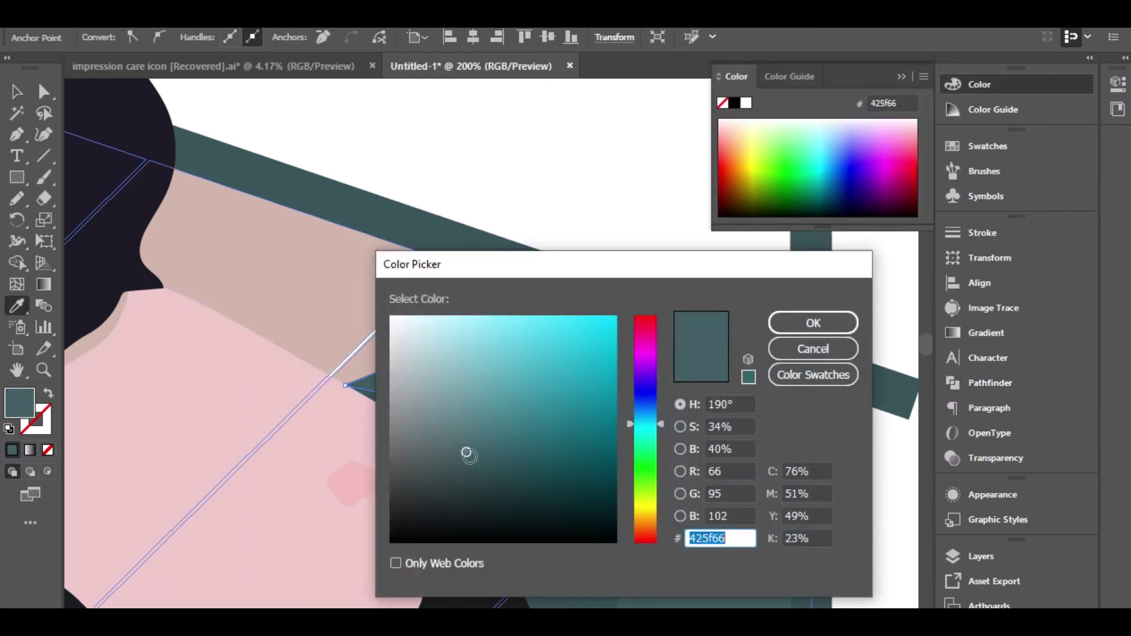
pyautogui.click(466, 462)
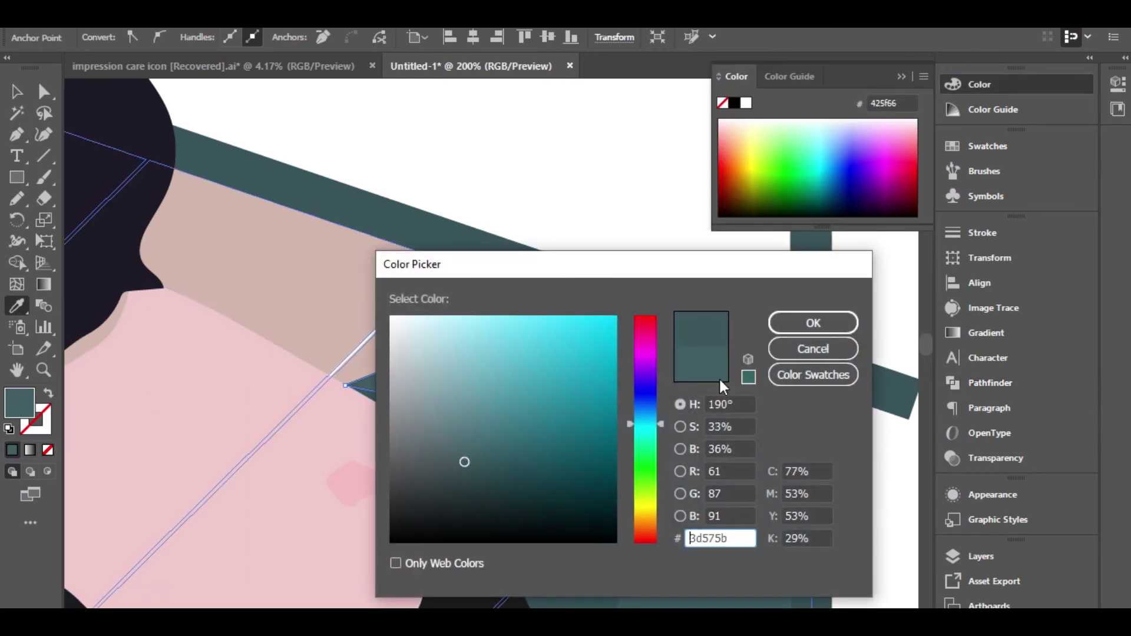
pyautogui.click(797, 317)
pyautogui.click(41, 93)
pyautogui.click(506, 159)
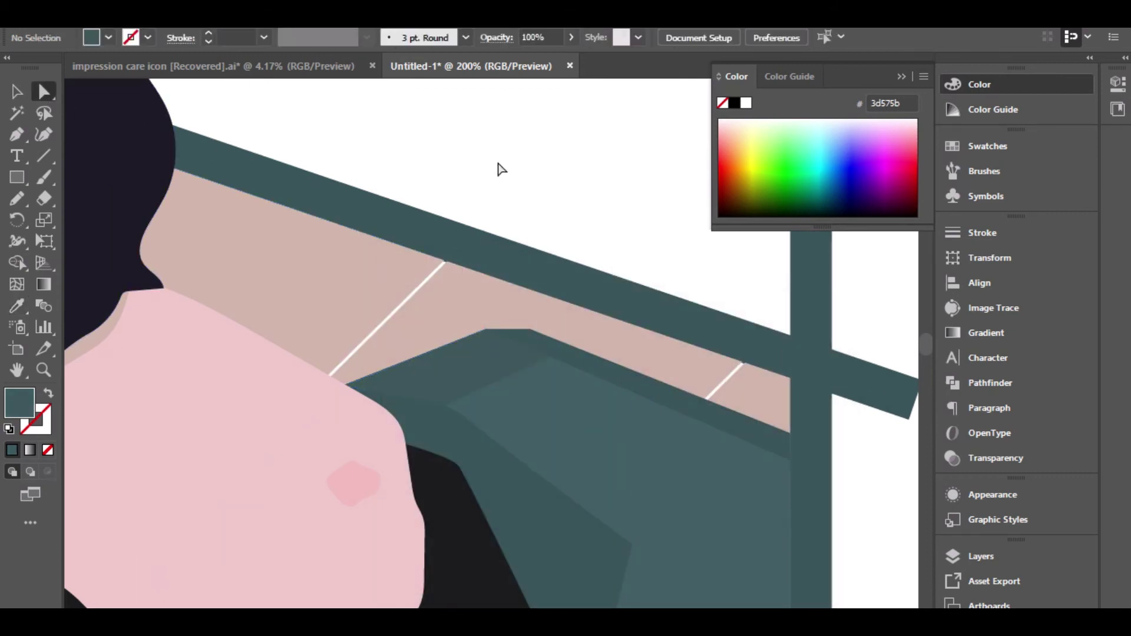
# Step: Try the adjoining top face's 425f66 fill on the facet and test a reduced opacity
pyautogui.scroll(-2, 497, 176)
pyautogui.hscroll(3, 533, 366)
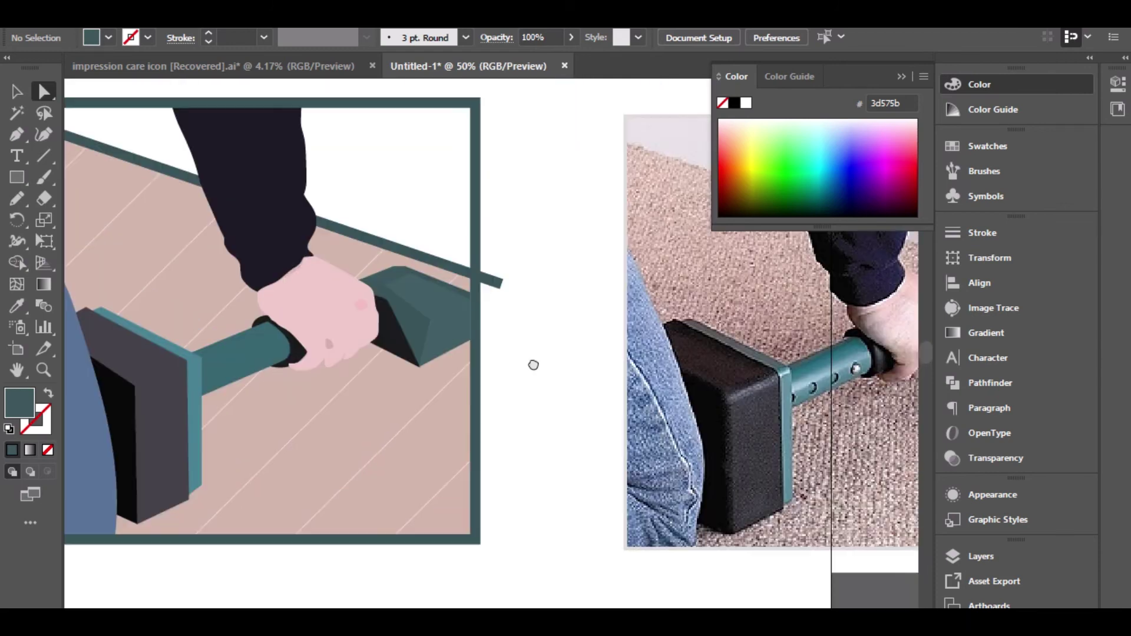
pyautogui.scroll(1, 507, 331)
pyautogui.scroll(2, 435, 320)
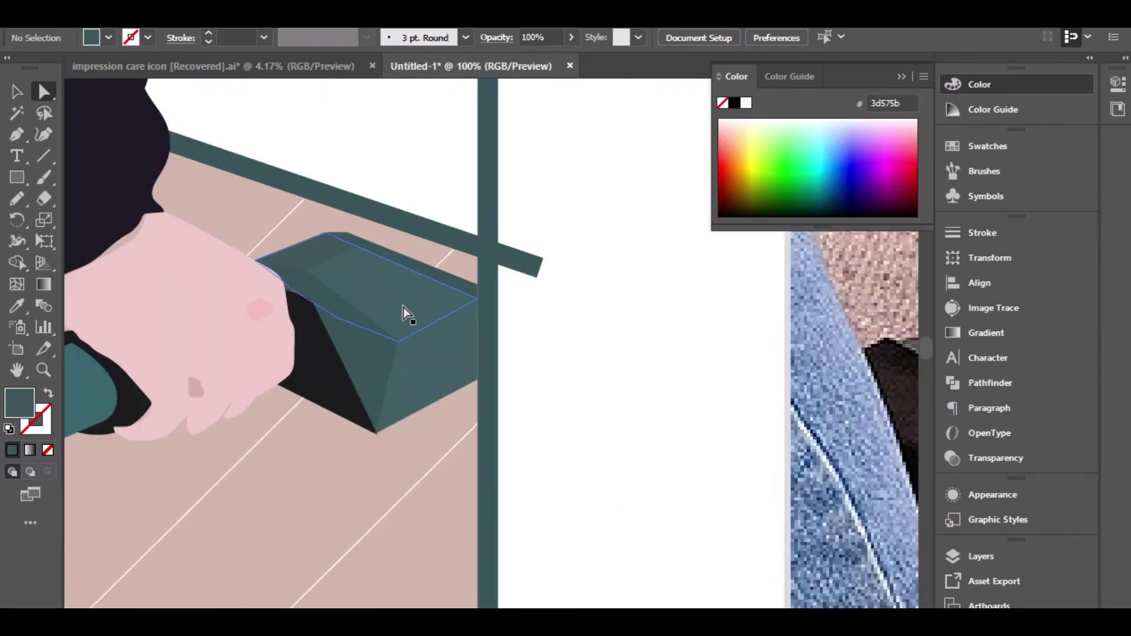
pyautogui.click(287, 233)
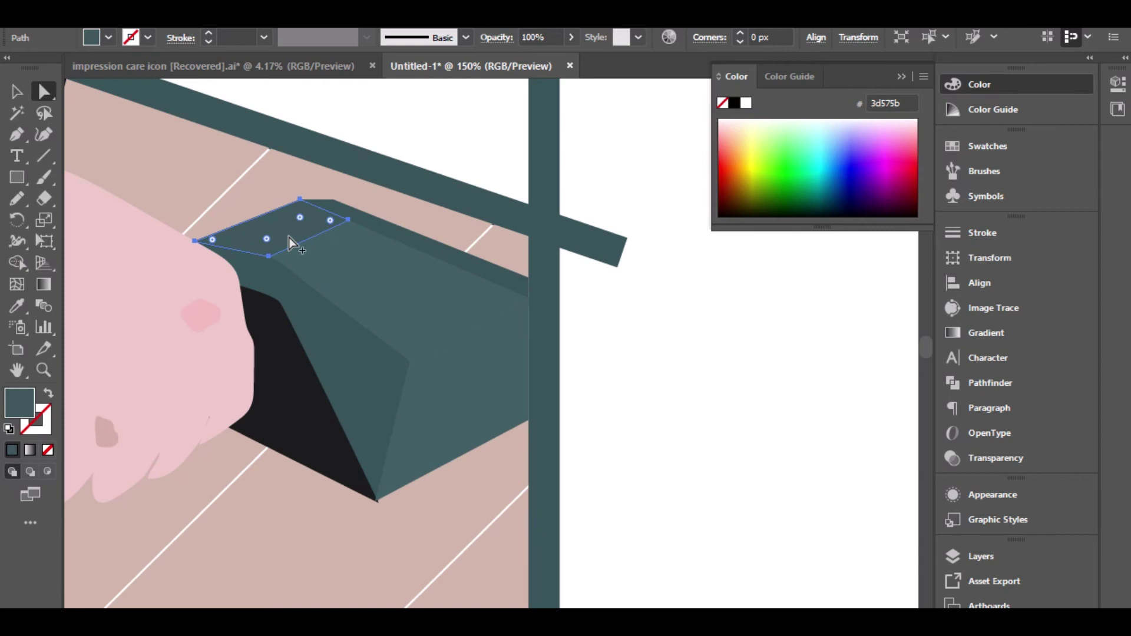
pyautogui.scroll(1, 288, 238)
pyautogui.press('i')
pyautogui.click(395, 287)
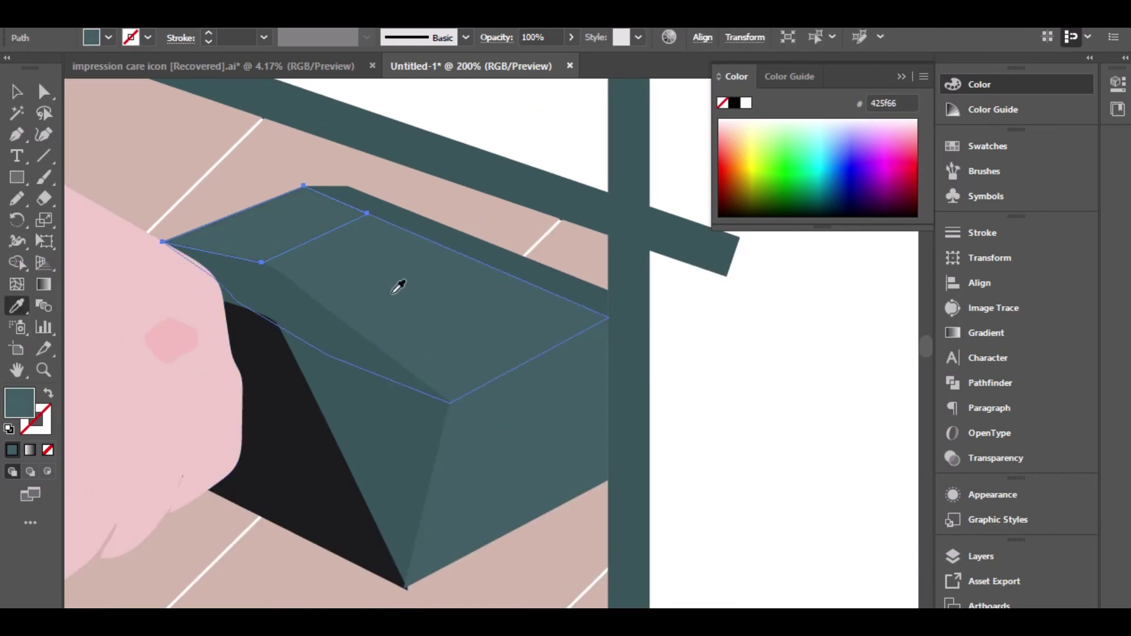
pyautogui.click(571, 37)
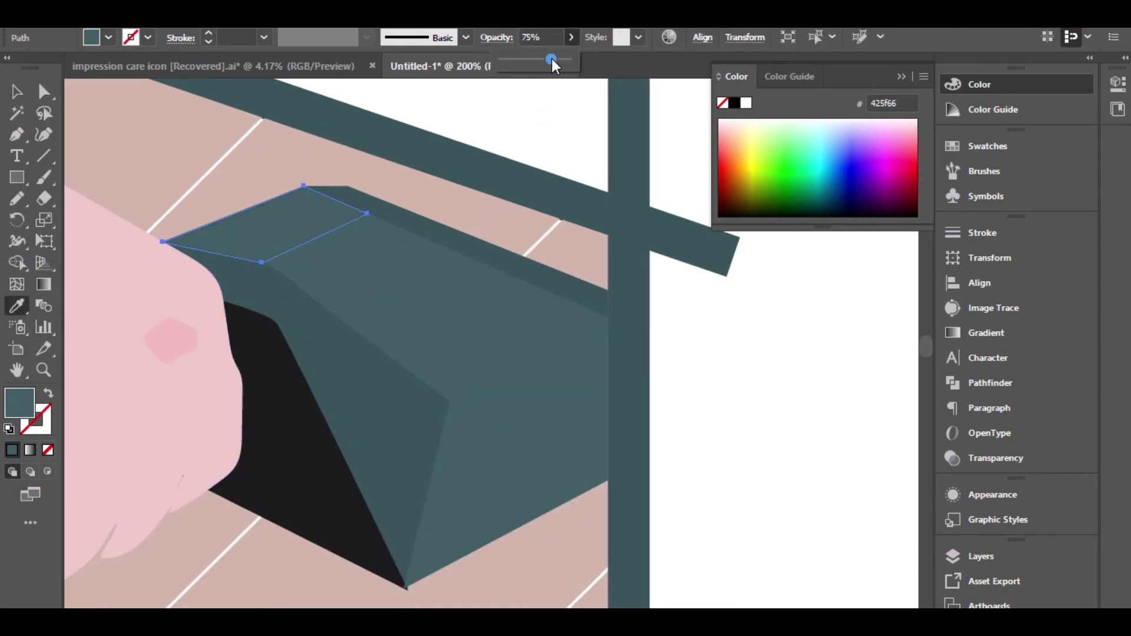
pyautogui.moveTo(516, 59); pyautogui.dragTo(592, 55)
# Step: Match the facet's fill to the tool head's dark 39545b side face and lower its opacity to 53%
pyautogui.click(270, 280)
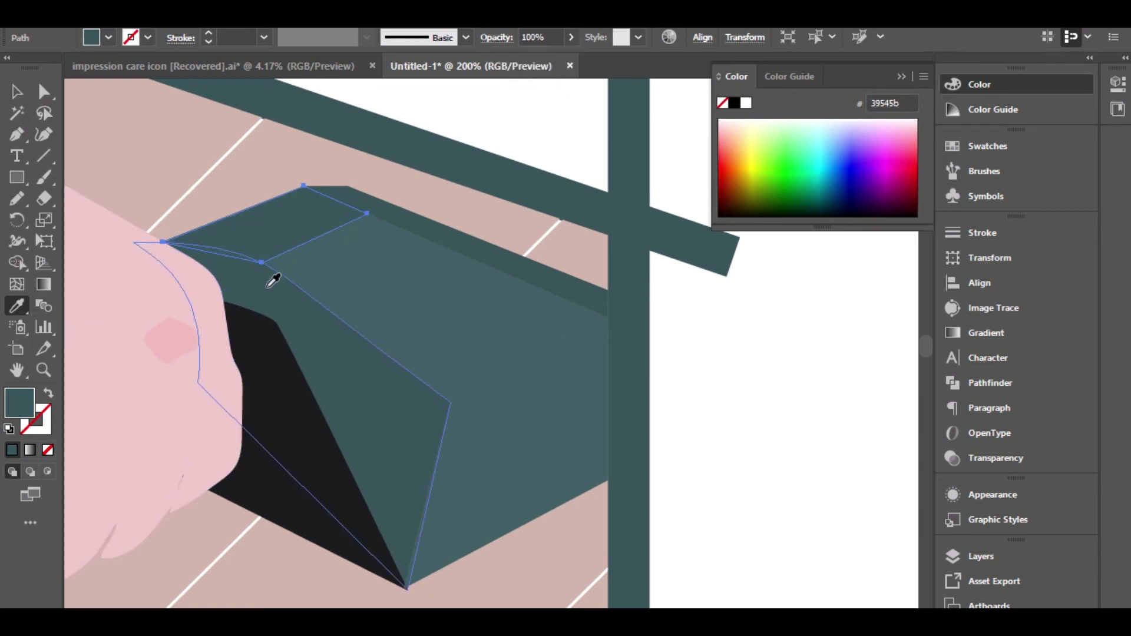
pyautogui.click(571, 37)
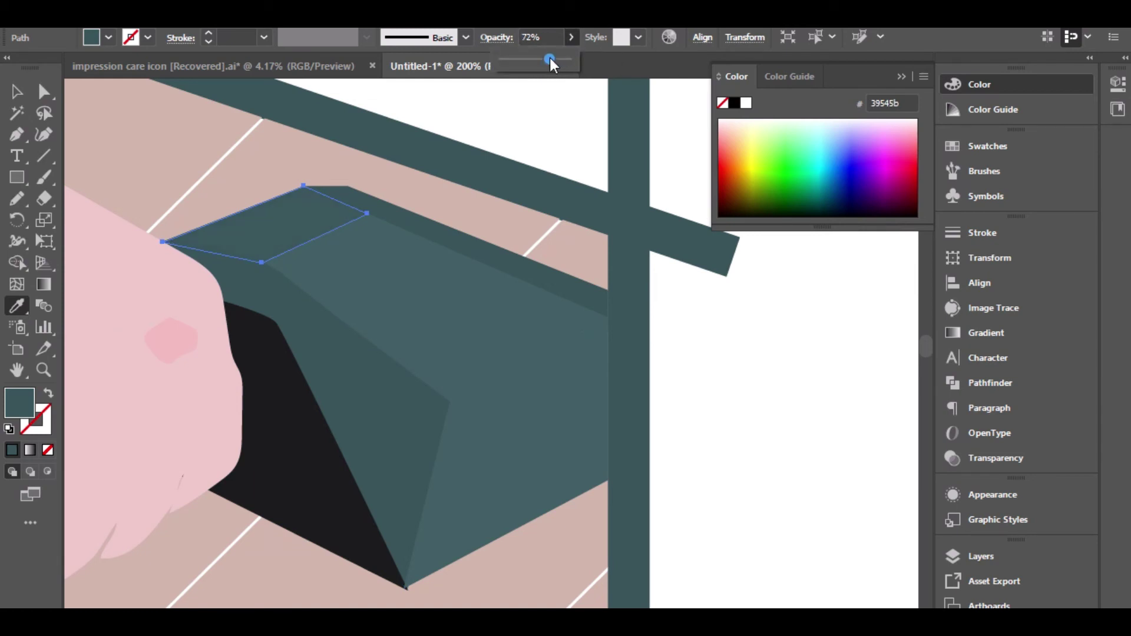
pyautogui.click(44, 92)
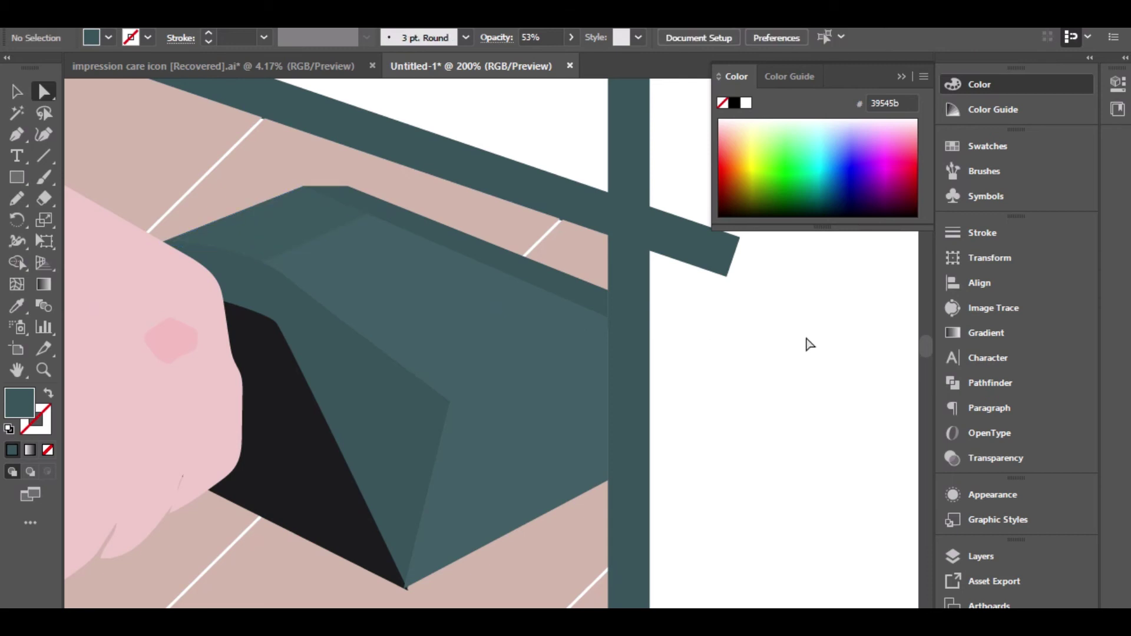
pyautogui.scroll(-2, 872, 424)
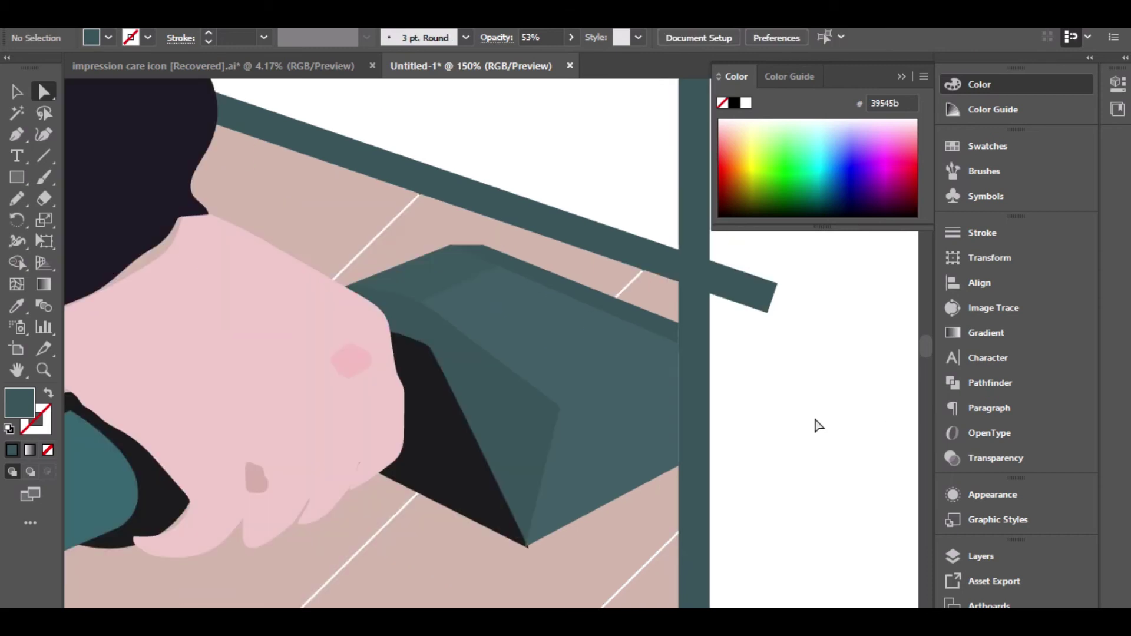
pyautogui.scroll(1, 753, 426)
pyautogui.scroll(-1, 753, 425)
pyautogui.scroll(-3, 753, 426)
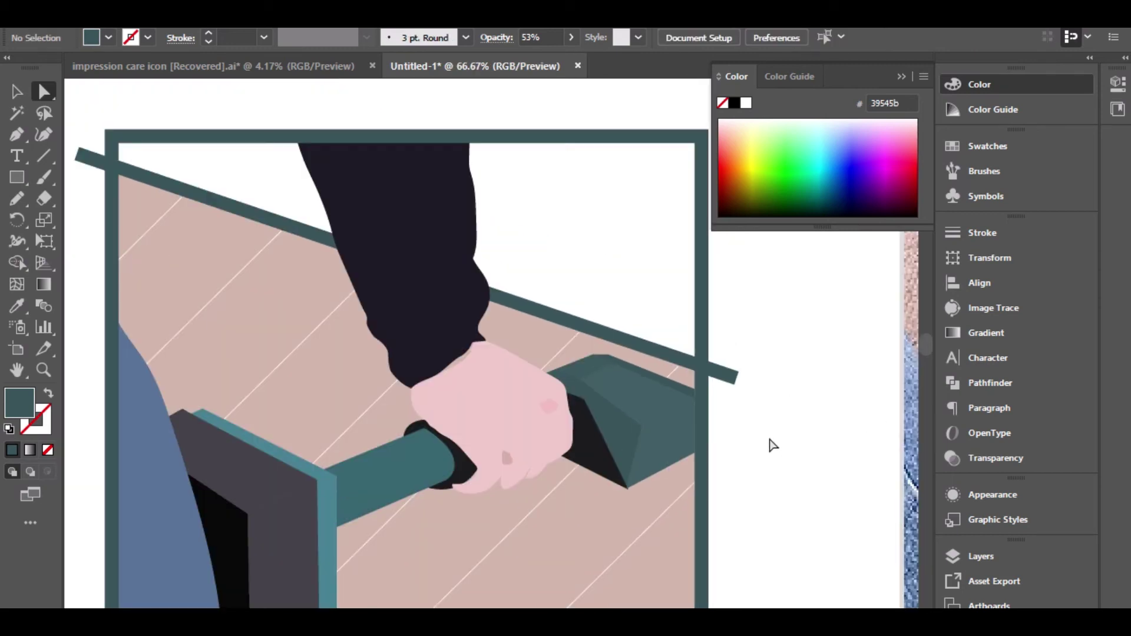
pyautogui.scroll(4, 604, 380)
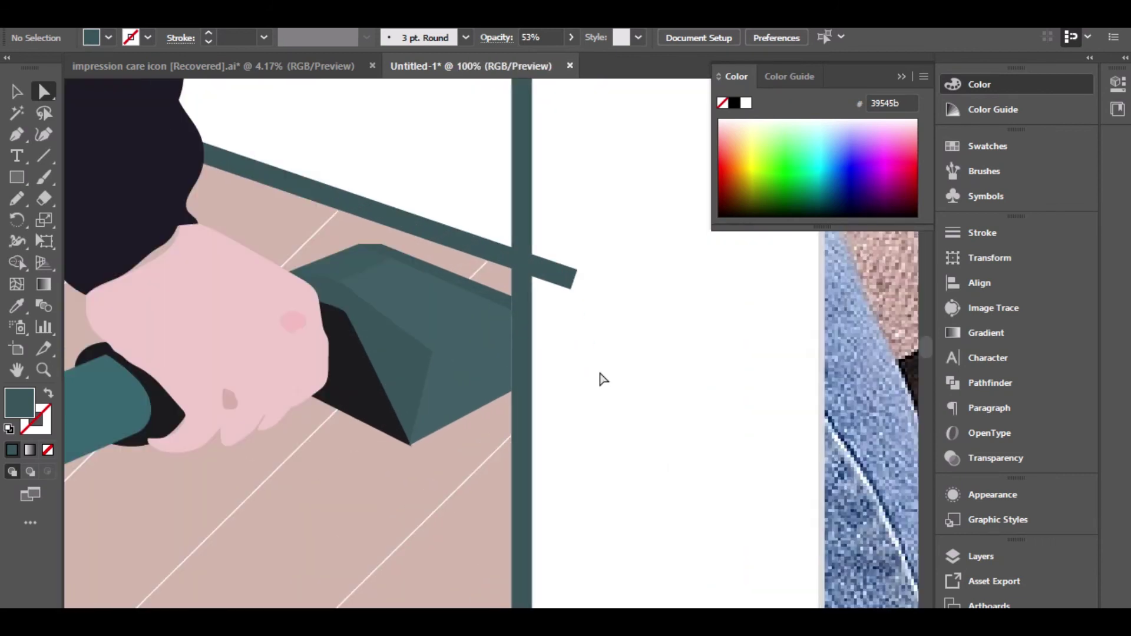
pyautogui.scroll(-3, 604, 380)
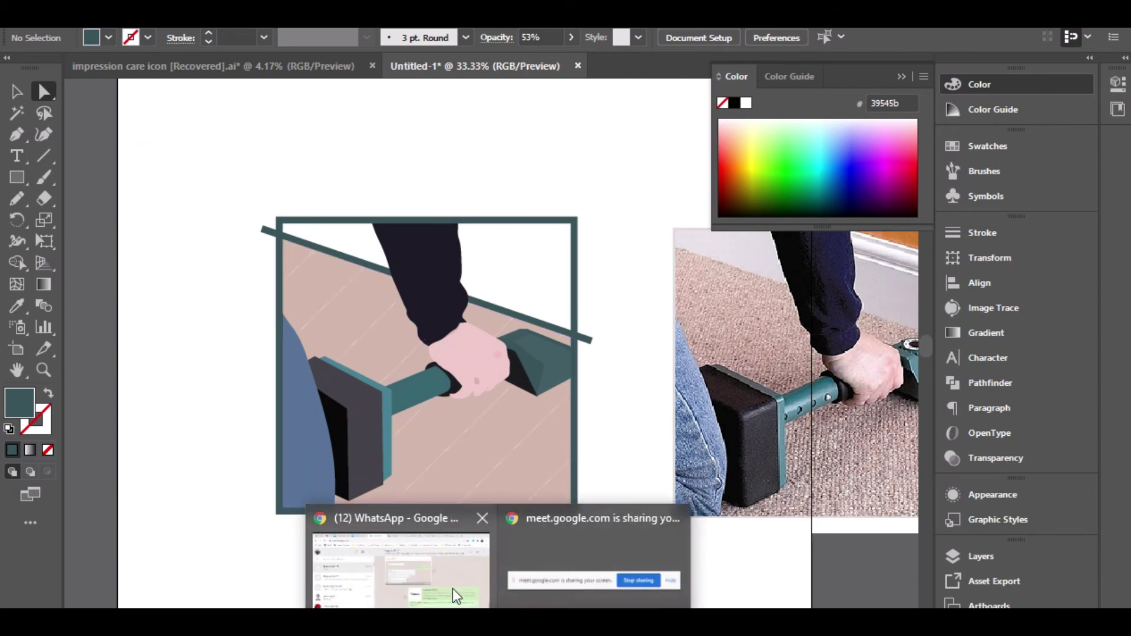
# Step: Switch to the browser and copy the company name from the Freelancer logo contest description
pyautogui.click(452, 589)
pyautogui.click(253, 38)
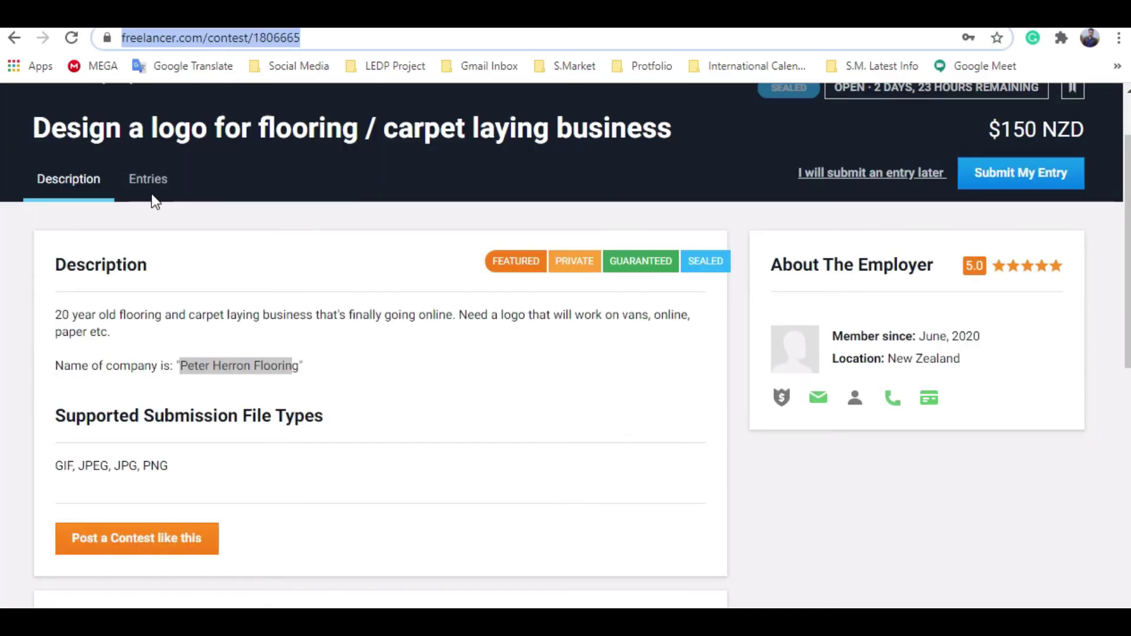
pyautogui.moveTo(180, 365); pyautogui.dragTo(293, 363)
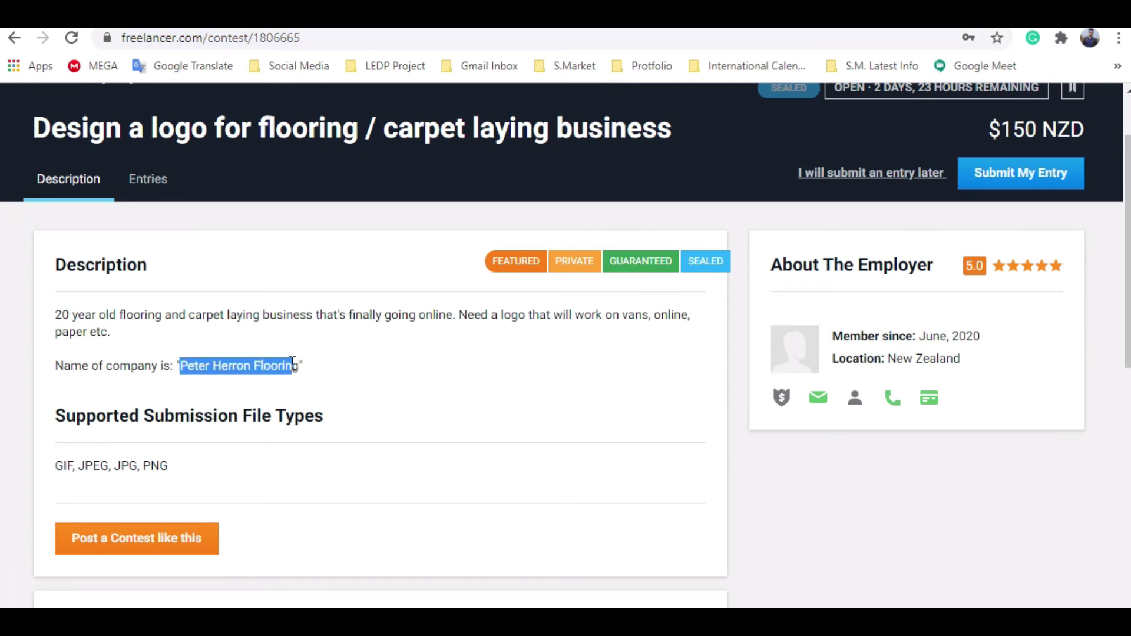
pyautogui.rightClick(299, 364)
pyautogui.click(309, 377)
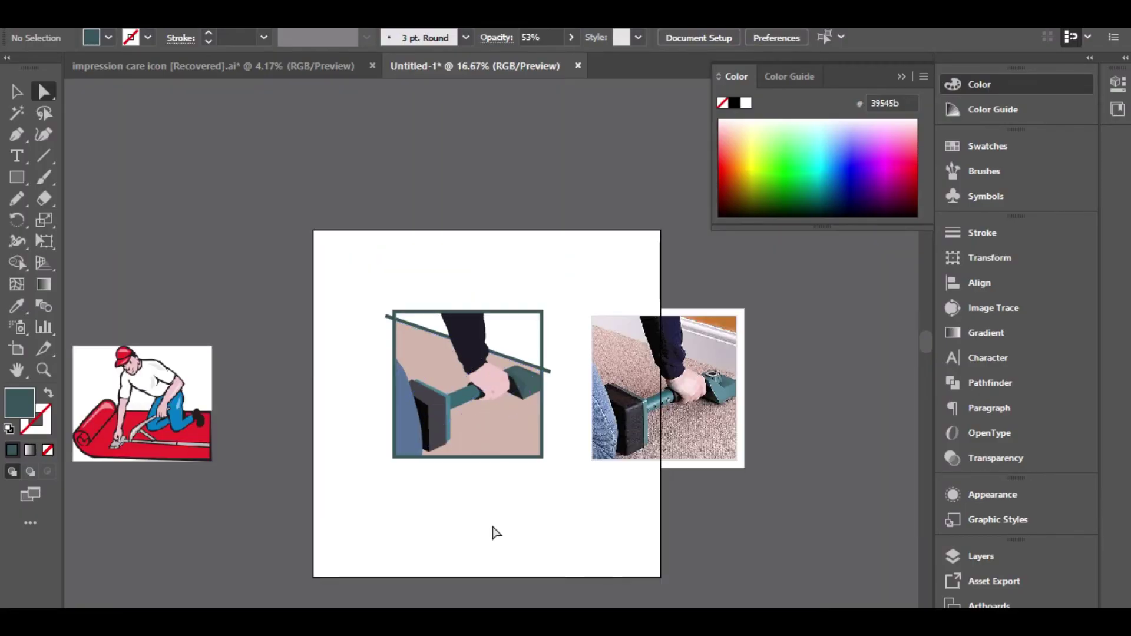
# Step: Return to Illustrator, add the copied company name as black text and position it below the illustration
pyautogui.click(26, 158)
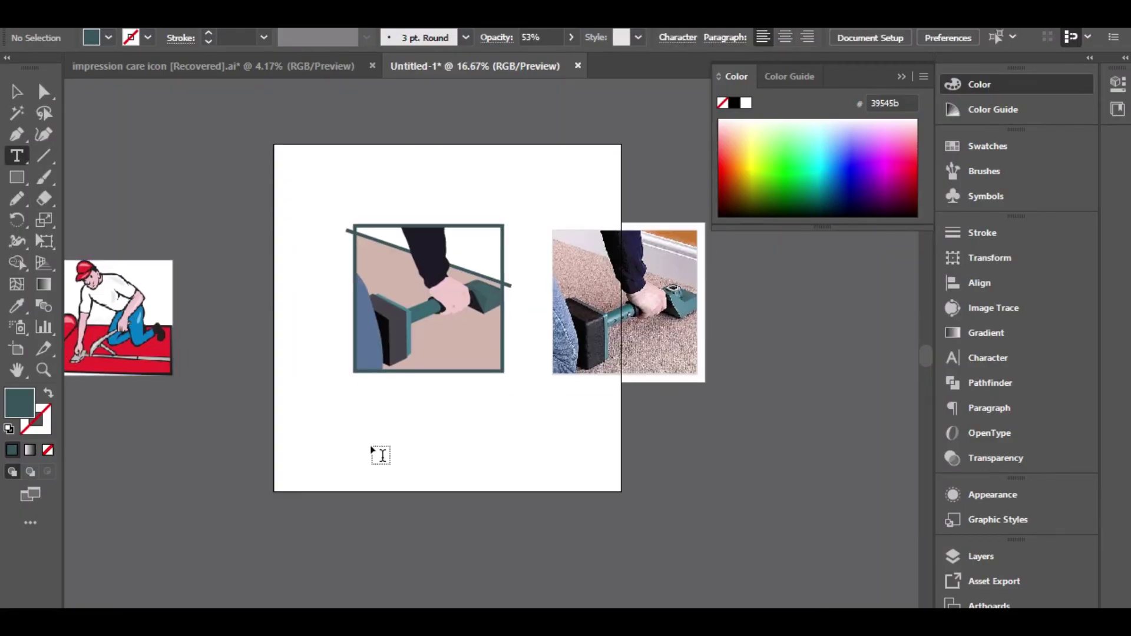
pyautogui.click(380, 450)
pyautogui.click(16, 91)
pyautogui.moveTo(406, 457); pyautogui.dragTo(525, 444)
pyautogui.click(499, 415)
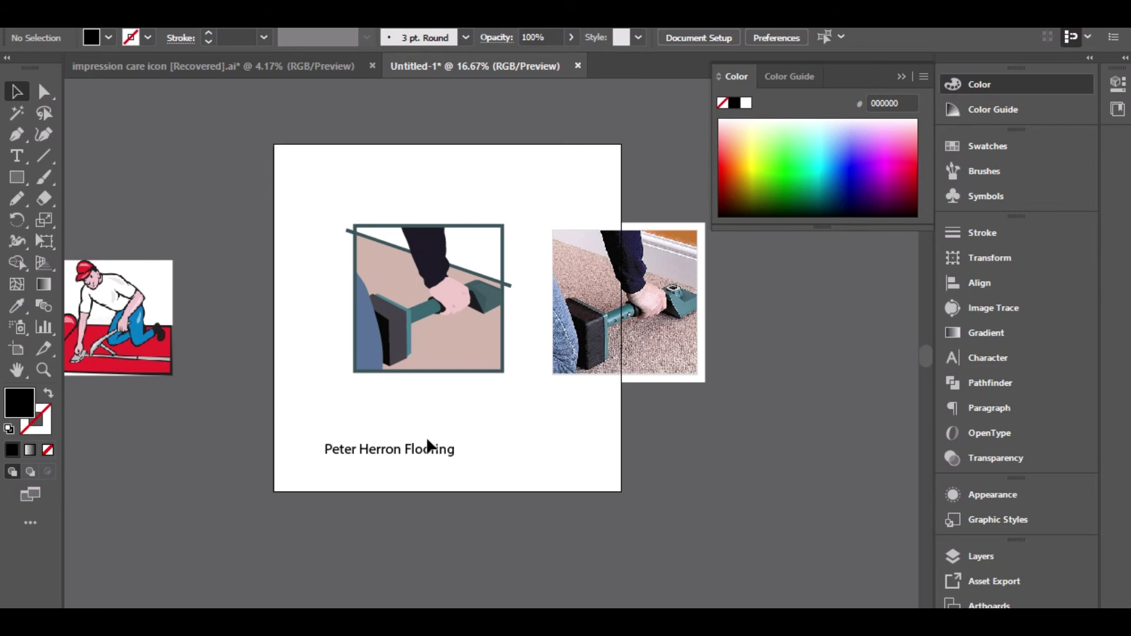
pyautogui.scroll(1, 424, 422)
pyautogui.moveTo(420, 406); pyautogui.dragTo(369, 456)
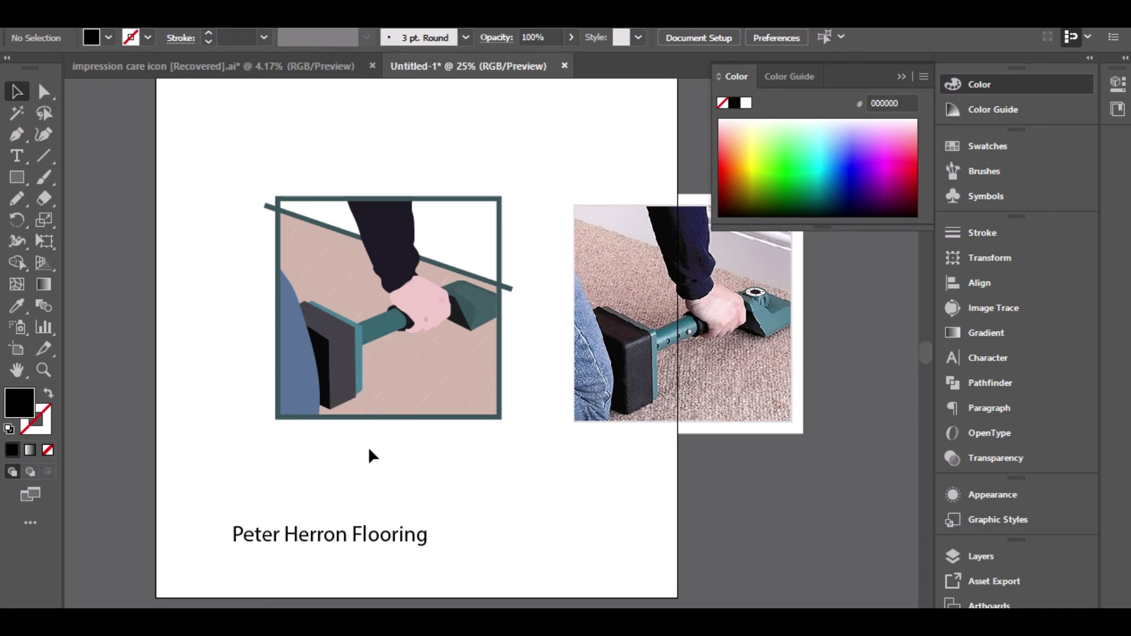
# Step: Select the whole framed illustration and place a duplicate outside the artboard, beyond the reference photo, as a backup
pyautogui.moveTo(368, 446); pyautogui.dragTo(366, 467)
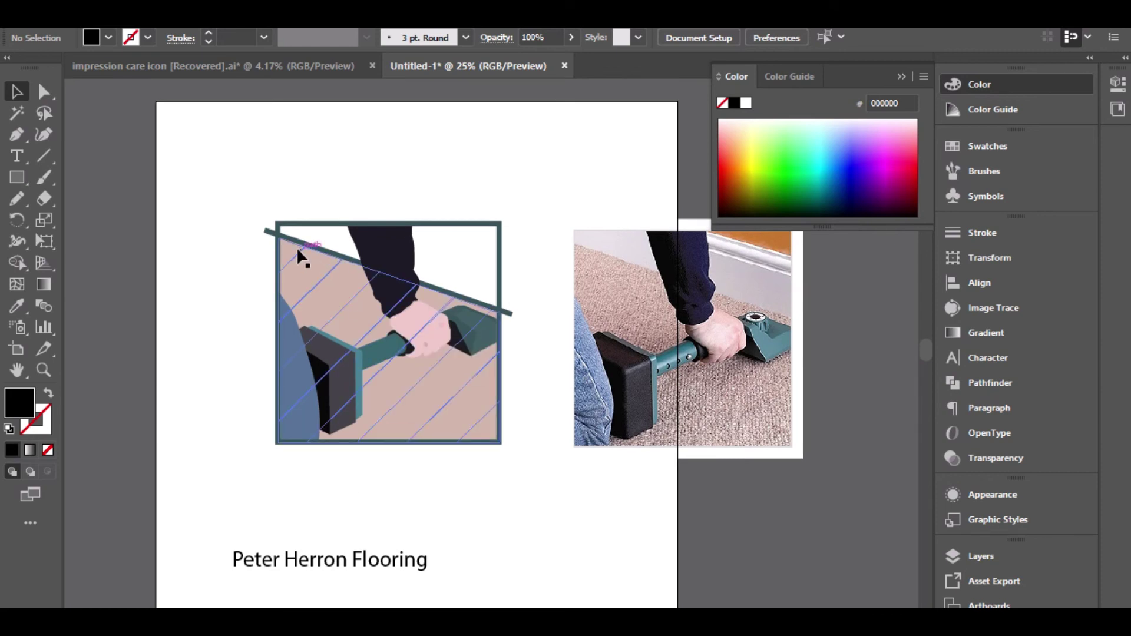
pyautogui.scroll(1, 295, 246)
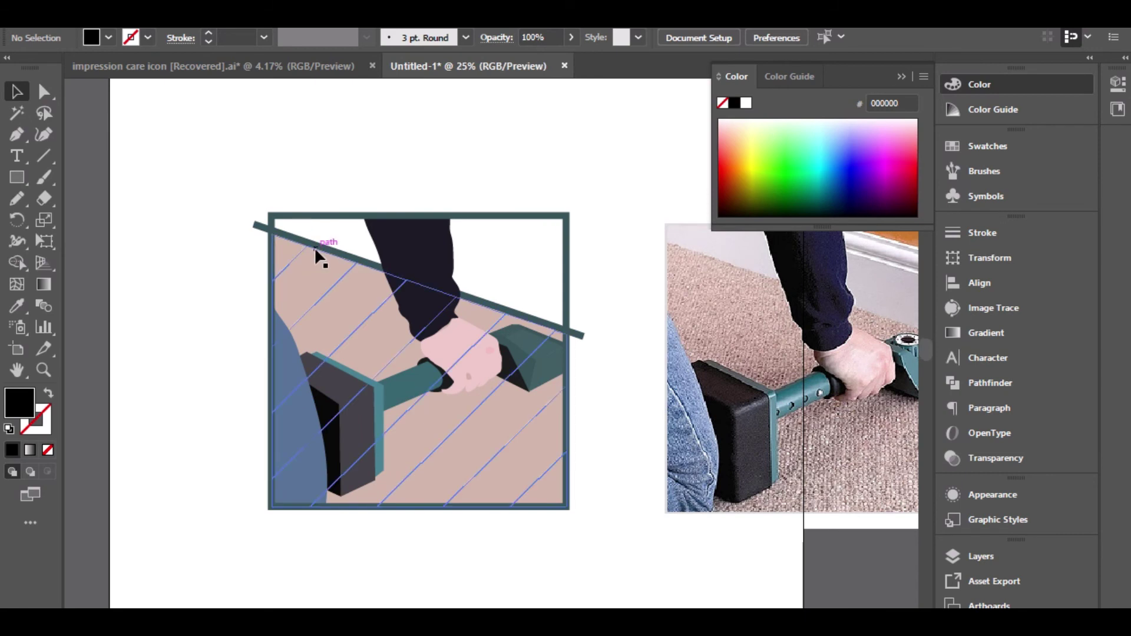
pyautogui.scroll(-4, 318, 247)
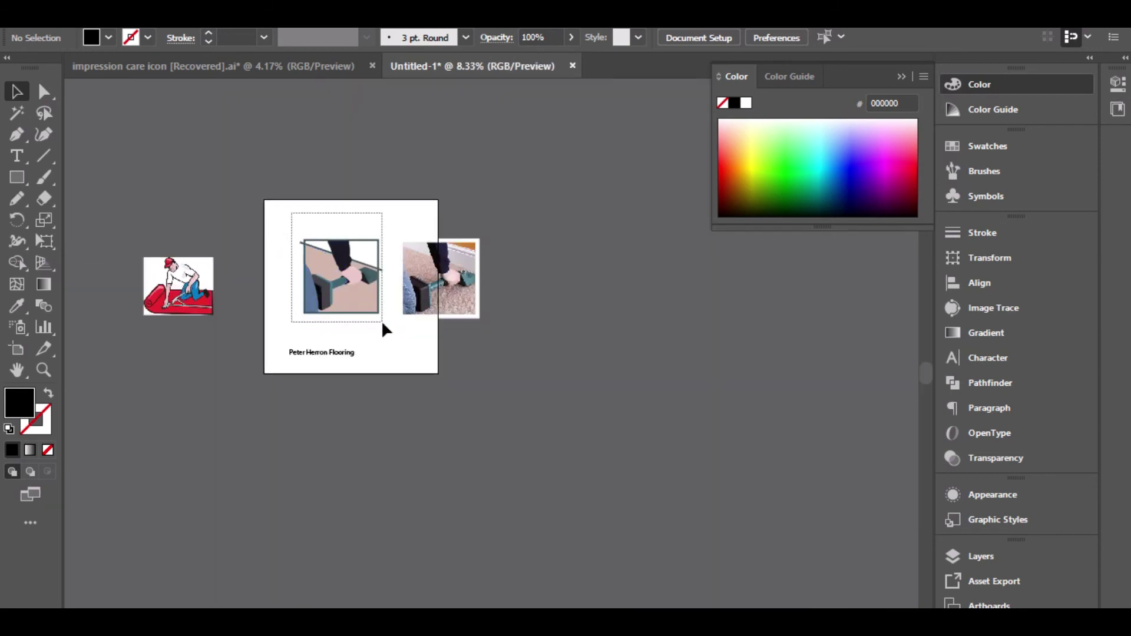
pyautogui.click(381, 320)
pyautogui.moveTo(339, 304); pyautogui.dragTo(610, 329)
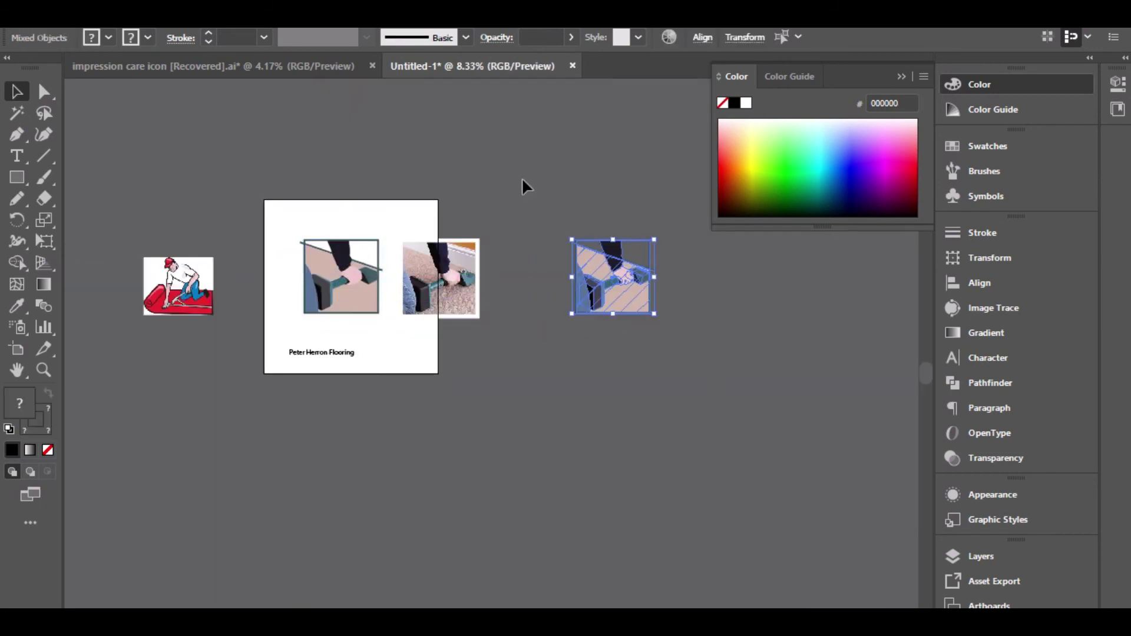
pyautogui.click(522, 178)
pyautogui.scroll(3, 251, 231)
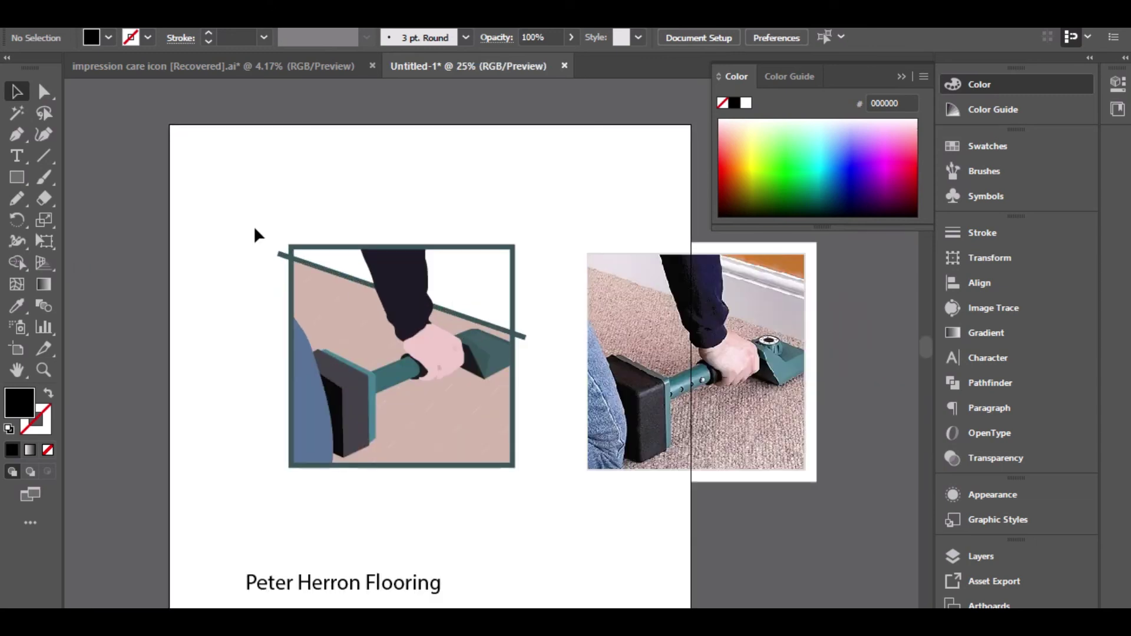
# Step: Expand the entire illustration on the artboard so its strokes become filled shapes
pyautogui.moveTo(298, 257); pyautogui.dragTo(526, 483)
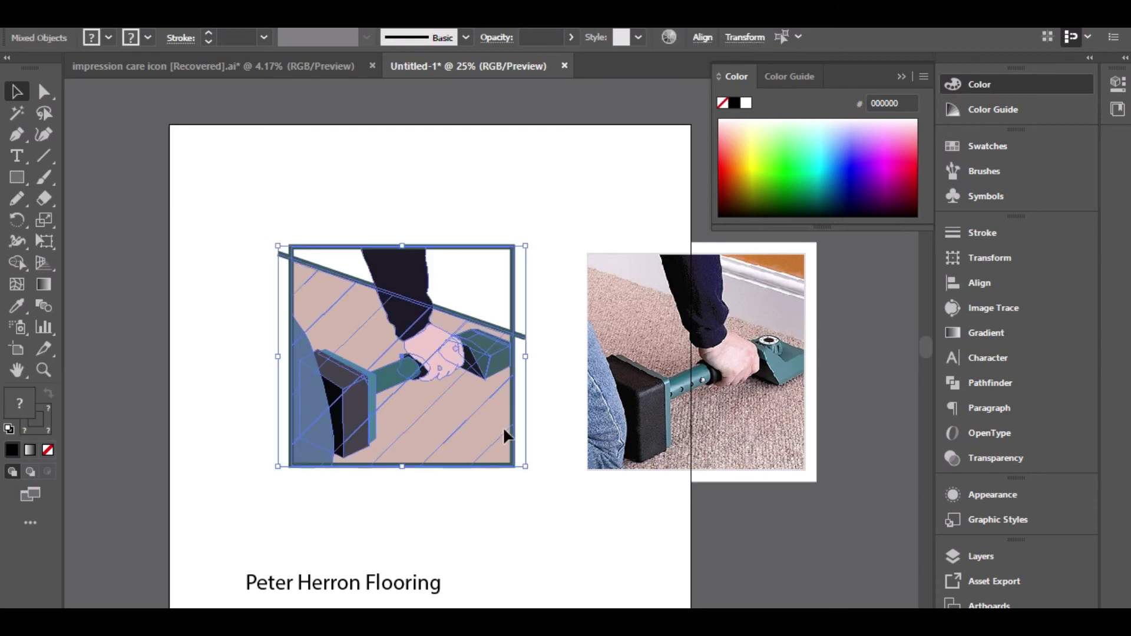
pyautogui.click(195, 13)
pyautogui.click(239, 228)
pyautogui.click(195, 13)
pyautogui.click(227, 207)
pyautogui.press('Return')
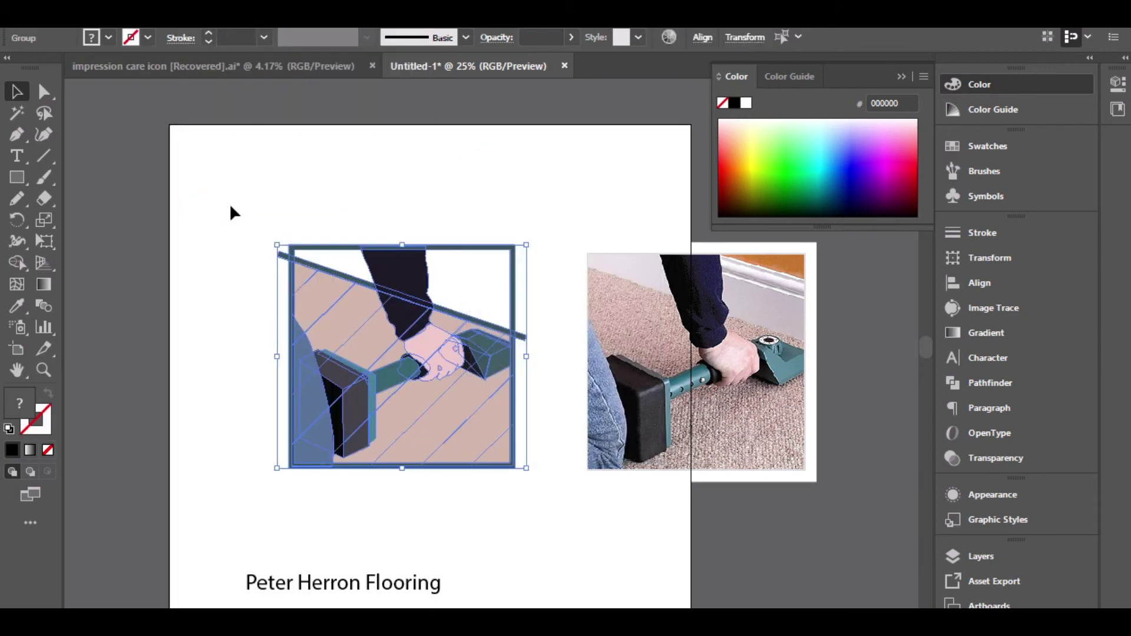
pyautogui.click(313, 199)
# Step: Use Shape Builder on the frame and diagonal floor line to remove the line's right overhang and merge the crossing into the frame
pyautogui.scroll(1, 312, 203)
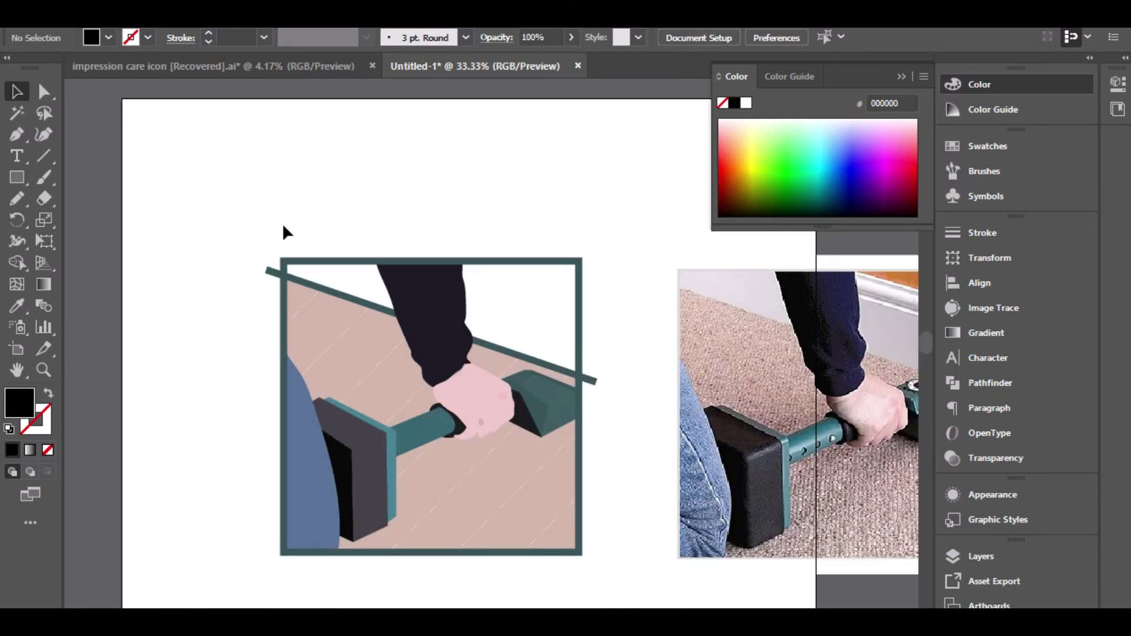
pyautogui.scroll(2, 254, 257)
pyautogui.click(312, 272)
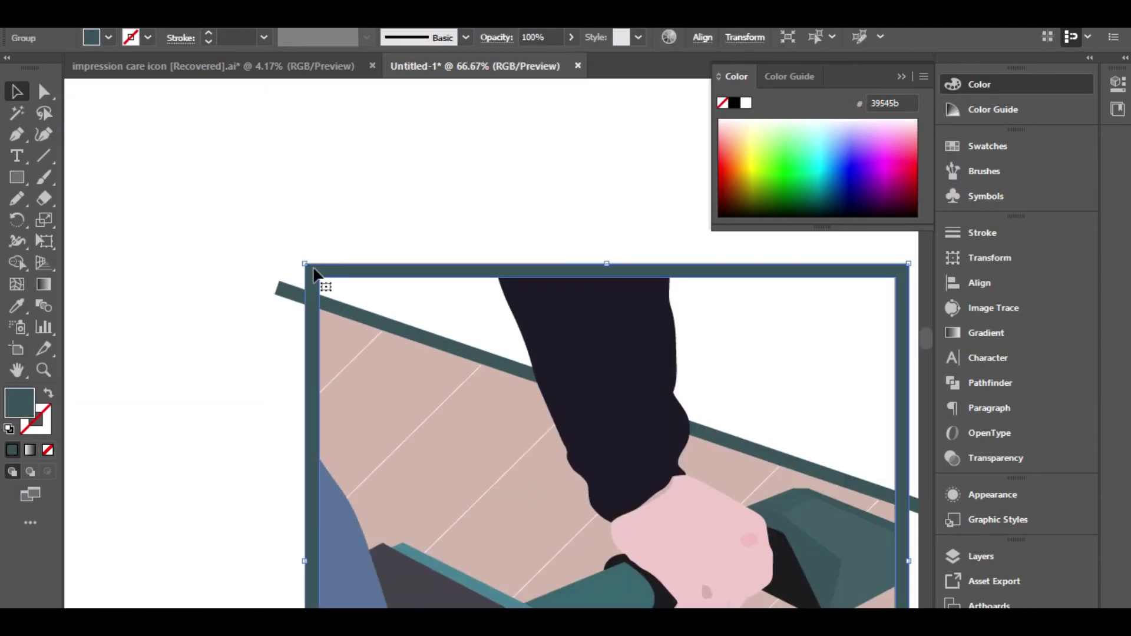
pyautogui.click(293, 291)
pyautogui.scroll(-1, 295, 293)
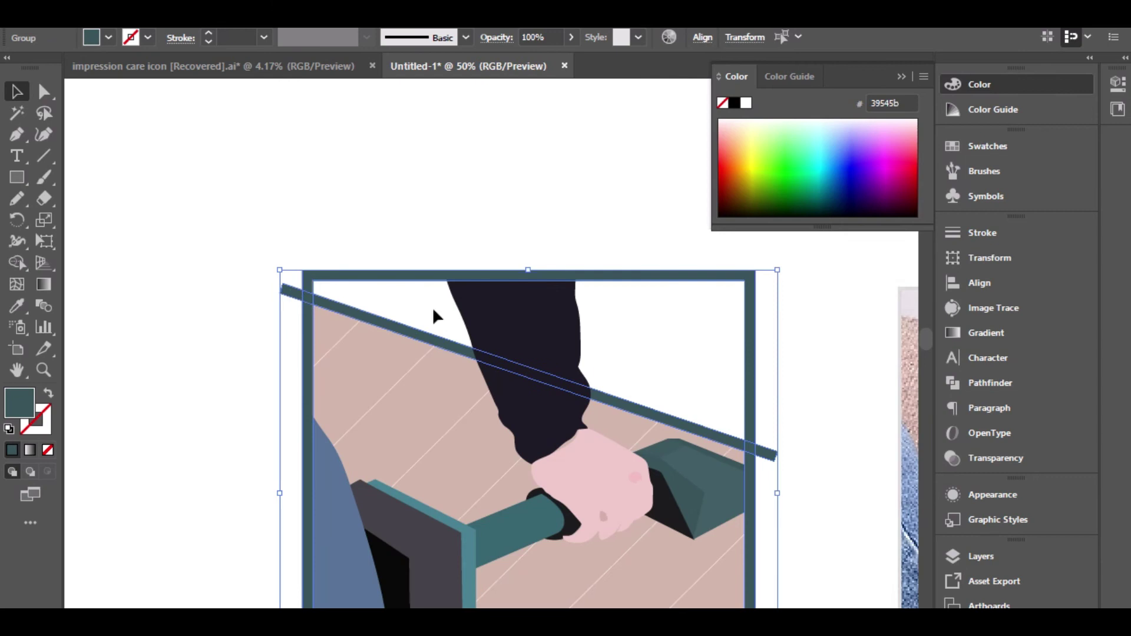
pyautogui.scroll(-3, 786, 397)
pyautogui.hscroll(4, 786, 397)
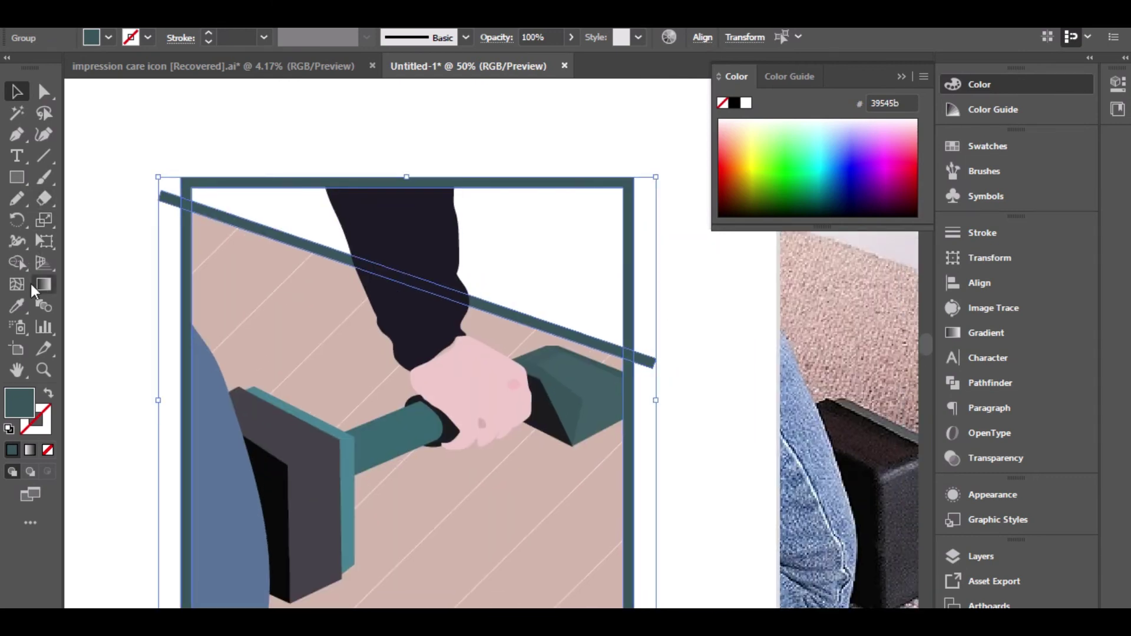
pyautogui.click(19, 263)
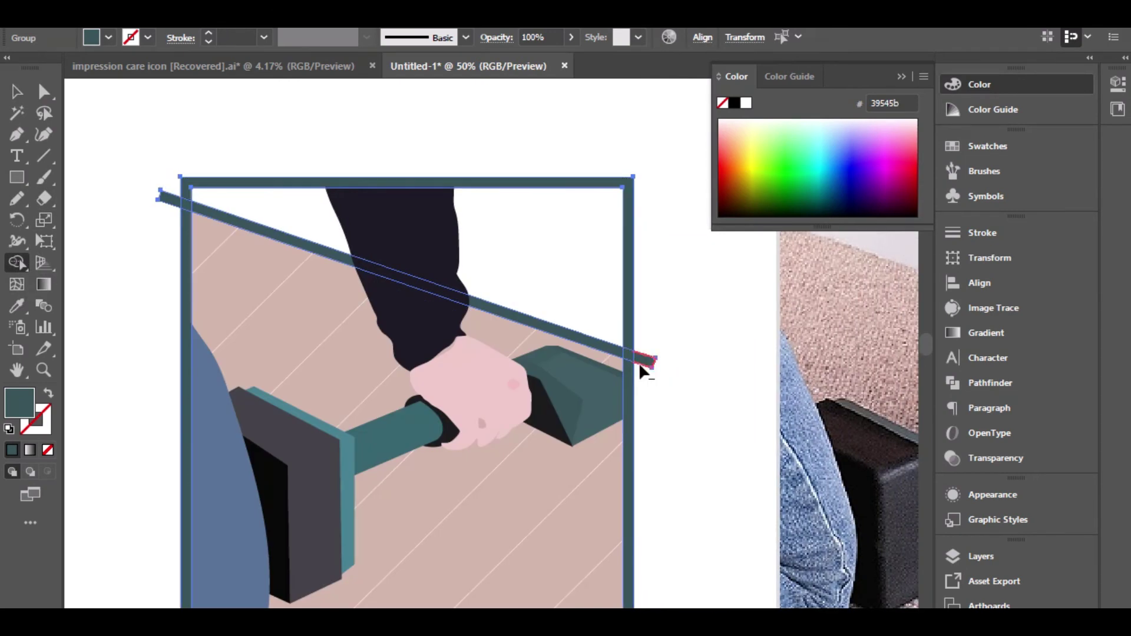
pyautogui.scroll(2, 639, 363)
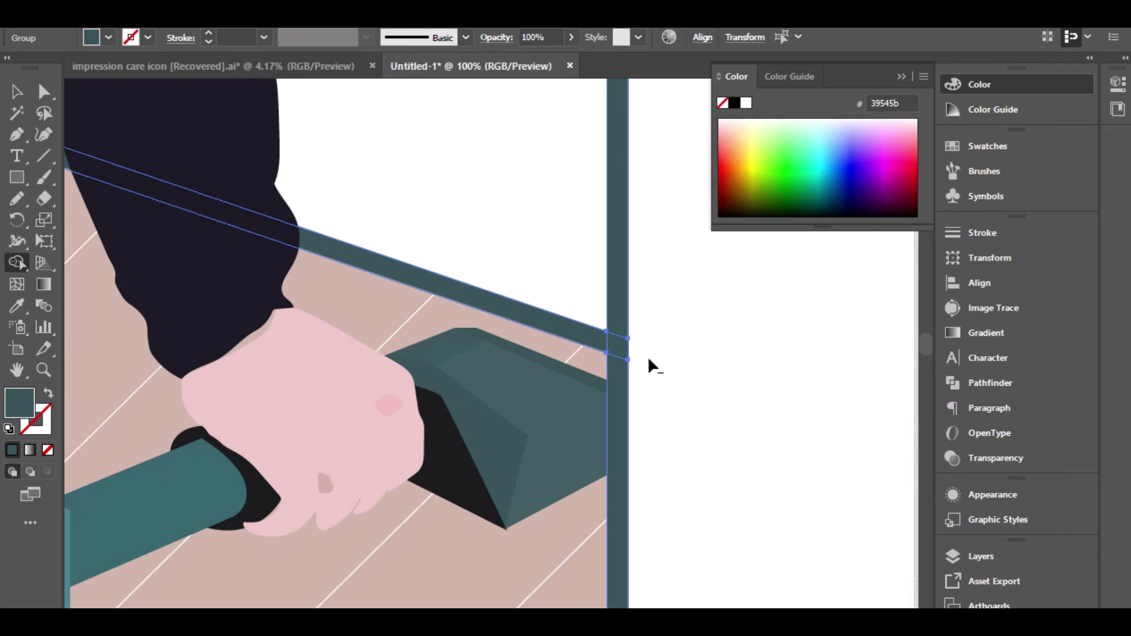
pyautogui.scroll(-1, 648, 355)
pyautogui.click(632, 373)
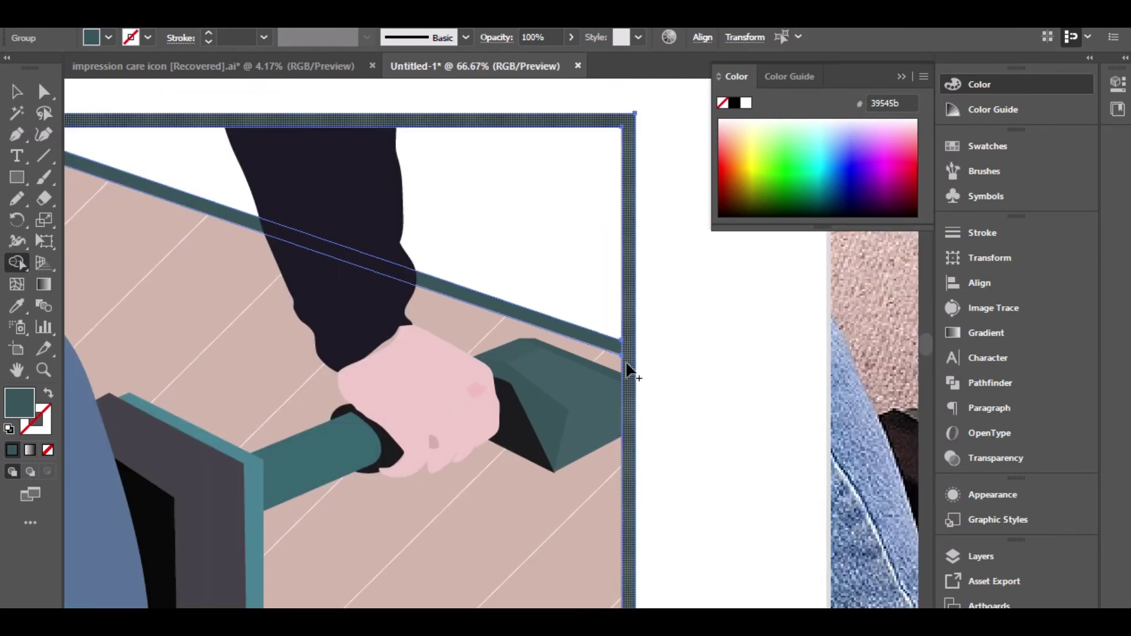
# Step: Remove the floor line's overhang past the frame's left edge and merge the overlapping piece into the frame with Shape Builder
pyautogui.scroll(-3, 630, 371)
pyautogui.scroll(6, 407, 274)
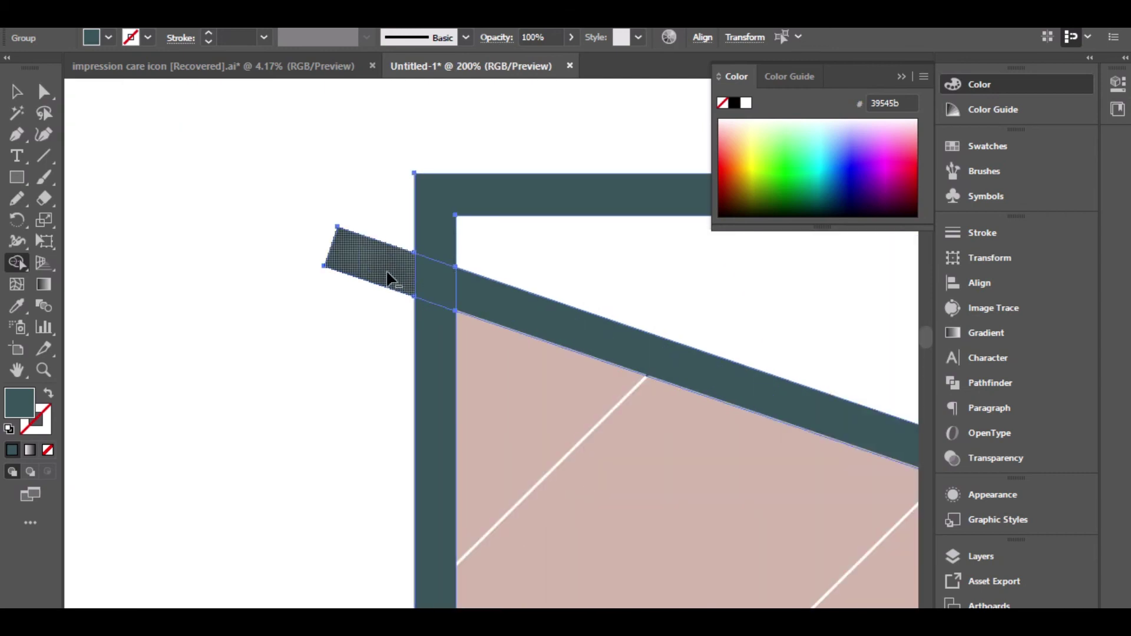
pyautogui.keyDown('alt'); pyautogui.click(392, 280); pyautogui.keyUp('alt')
pyautogui.moveTo(432, 236); pyautogui.dragTo(426, 334)
pyautogui.press('a')
pyautogui.click(206, 333)
pyautogui.click(522, 323)
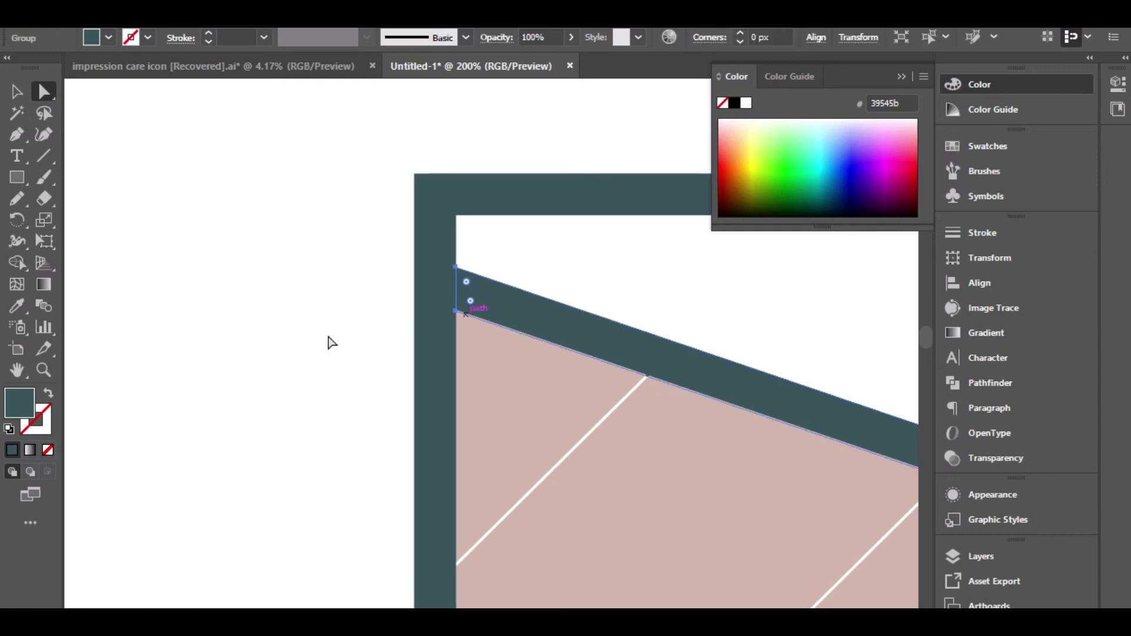
pyautogui.scroll(-3, 277, 356)
pyautogui.click(278, 356)
pyautogui.scroll(-3, 227, 336)
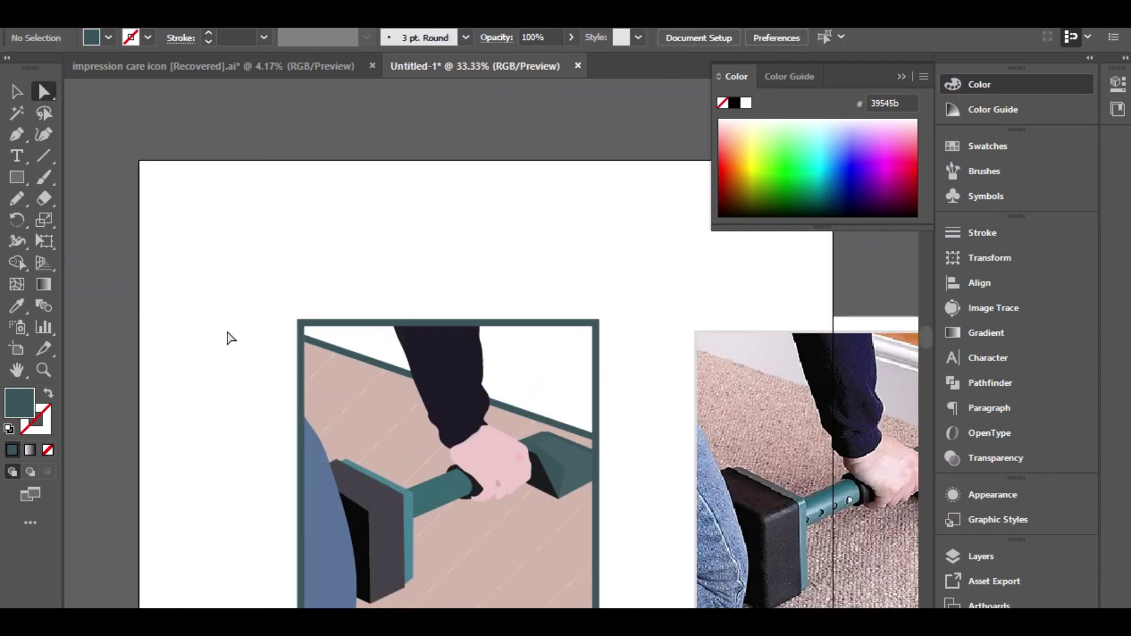
pyautogui.scroll(-2, 197, 263)
pyautogui.scroll(-2, 204, 407)
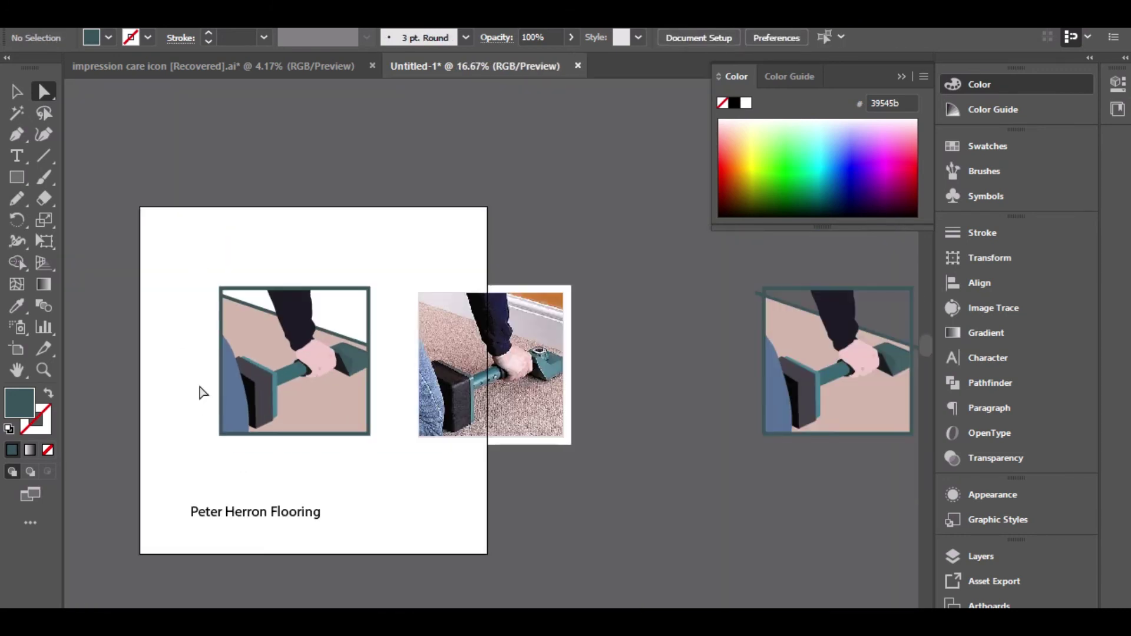
# Step: Move the reference photo off the artboard and place a copy of the trimmed illustration outside the artboard above it
pyautogui.click(17, 91)
pyautogui.moveTo(483, 370); pyautogui.dragTo(622, 368)
pyautogui.click(431, 319)
pyautogui.scroll(-1, 430, 324)
pyautogui.moveTo(258, 286); pyautogui.dragTo(582, 211)
pyautogui.click(559, 262)
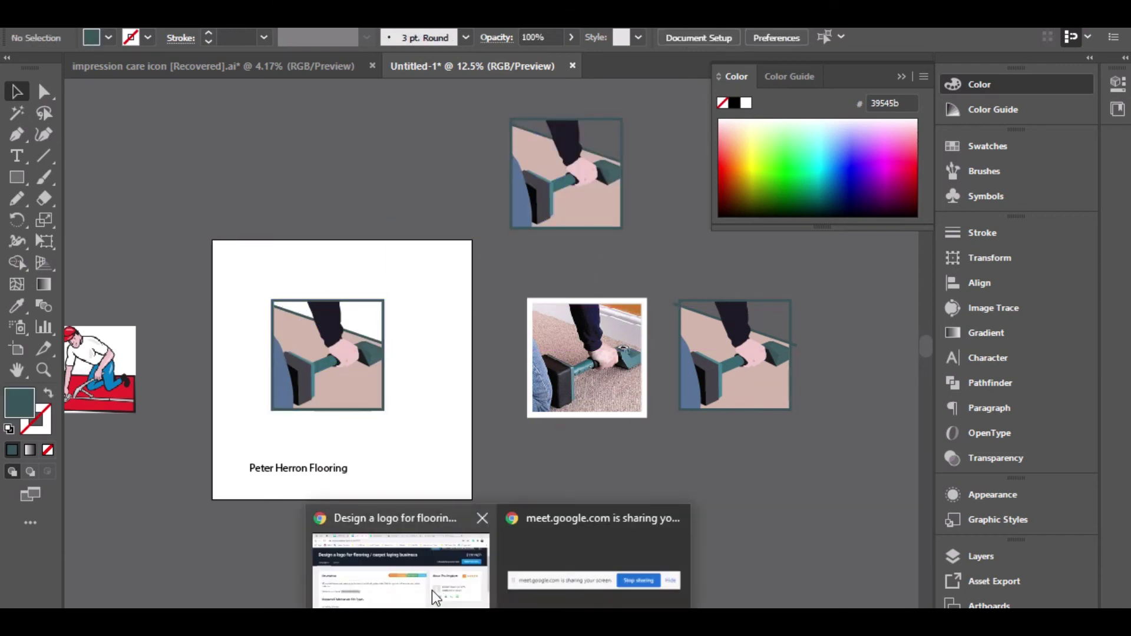
# Step: Place a copy of the company name text just below the illustration, keeping the other copy near the artboard's lower edge
pyautogui.click(432, 590)
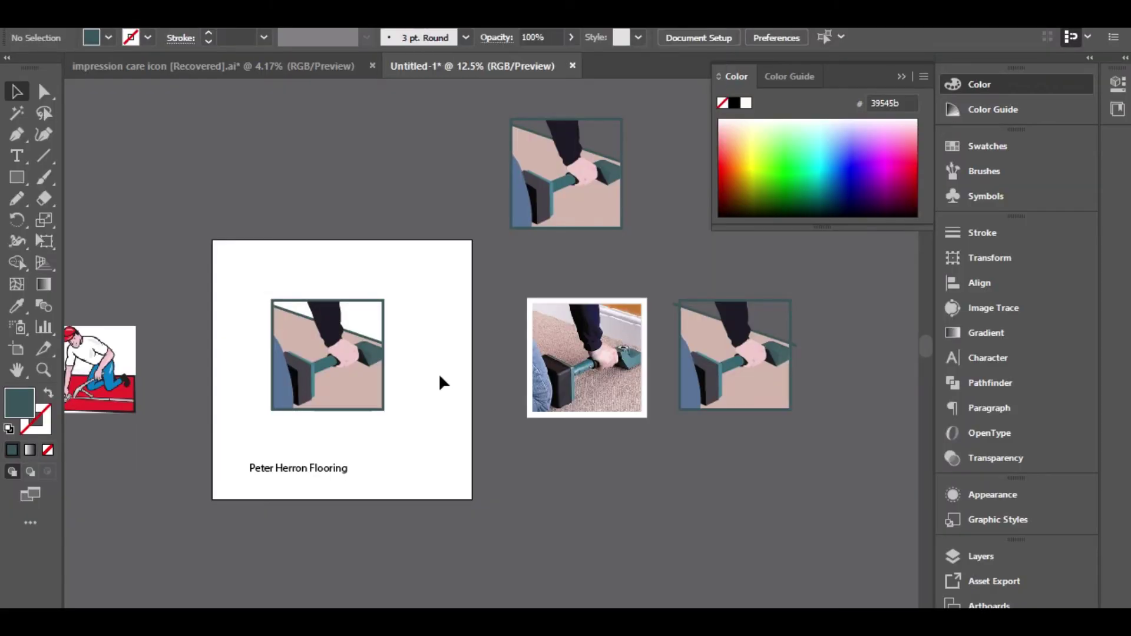
pyautogui.scroll(2, 316, 485)
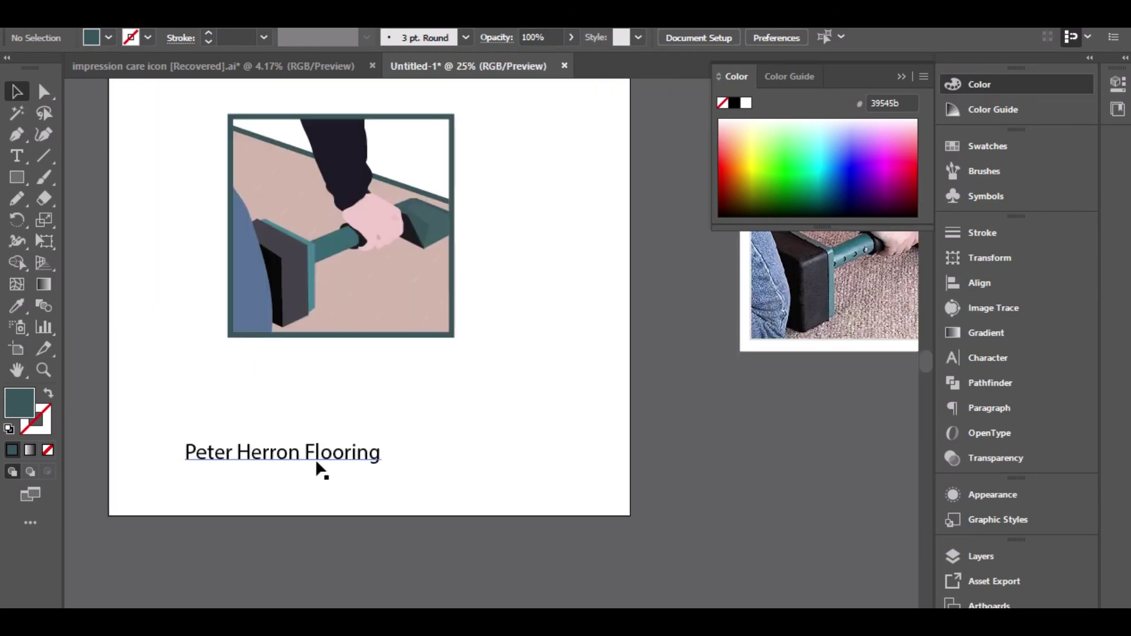
pyautogui.click(316, 461)
pyautogui.moveTo(314, 458); pyautogui.dragTo(376, 380)
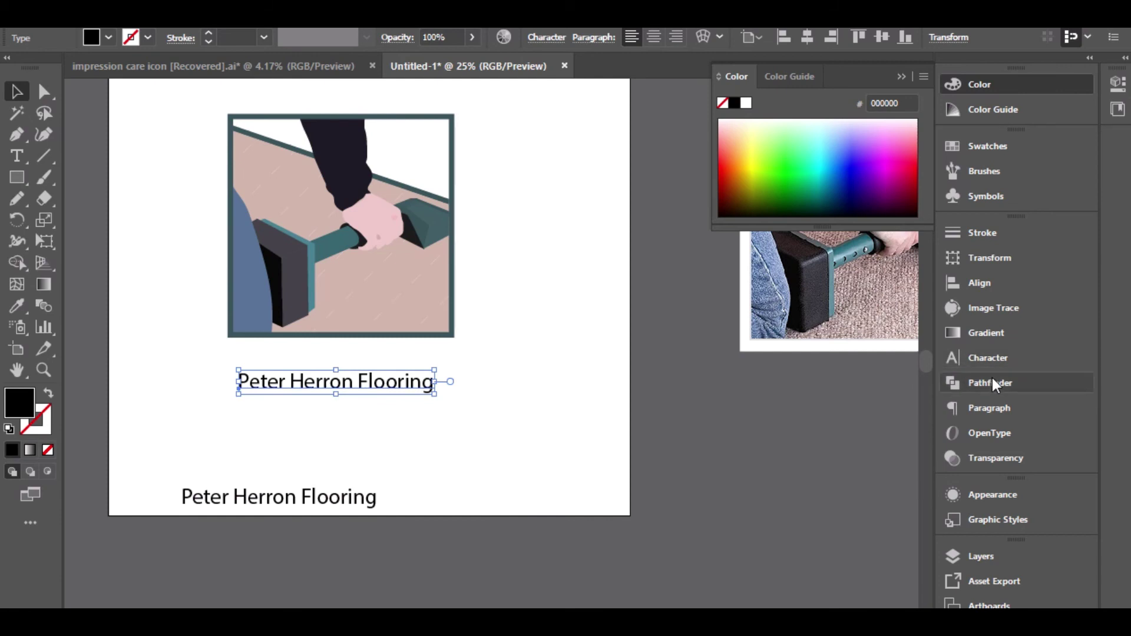
# Step: Set the company name under the illustration in Roboto Regular with All Caps
pyautogui.click(976, 367)
pyautogui.click(820, 255)
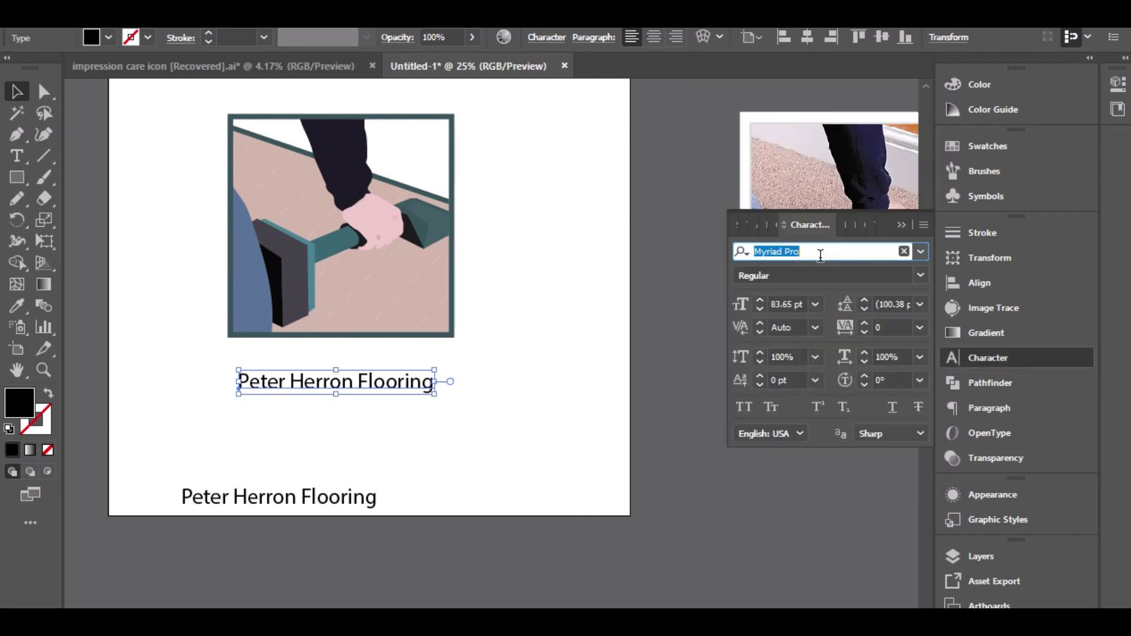
pyautogui.write('roboto')
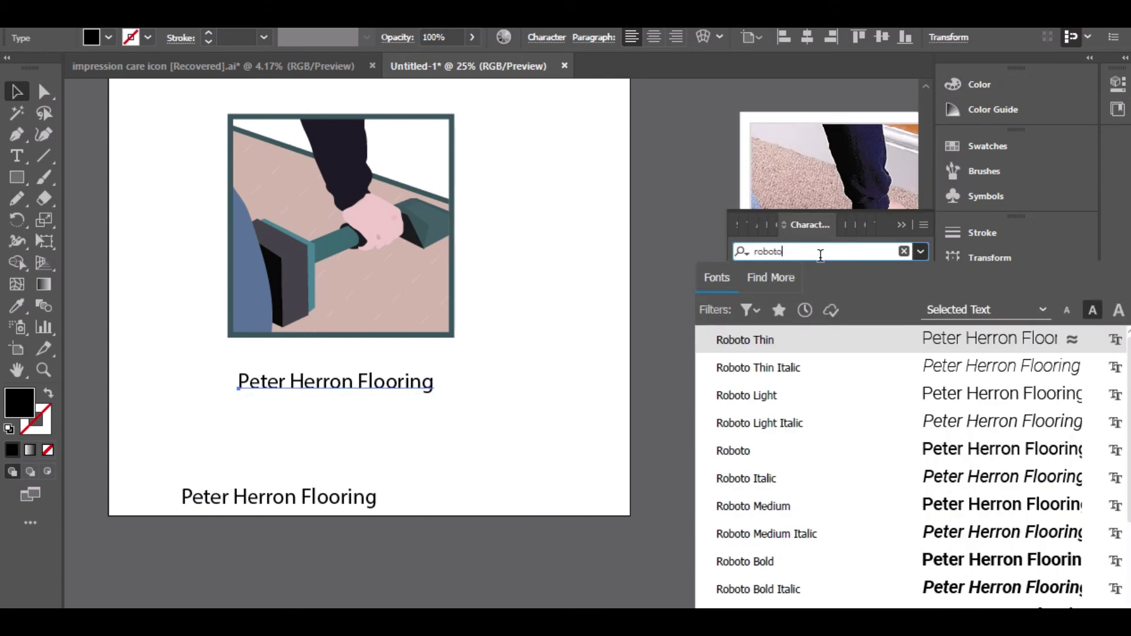
pyautogui.click(733, 451)
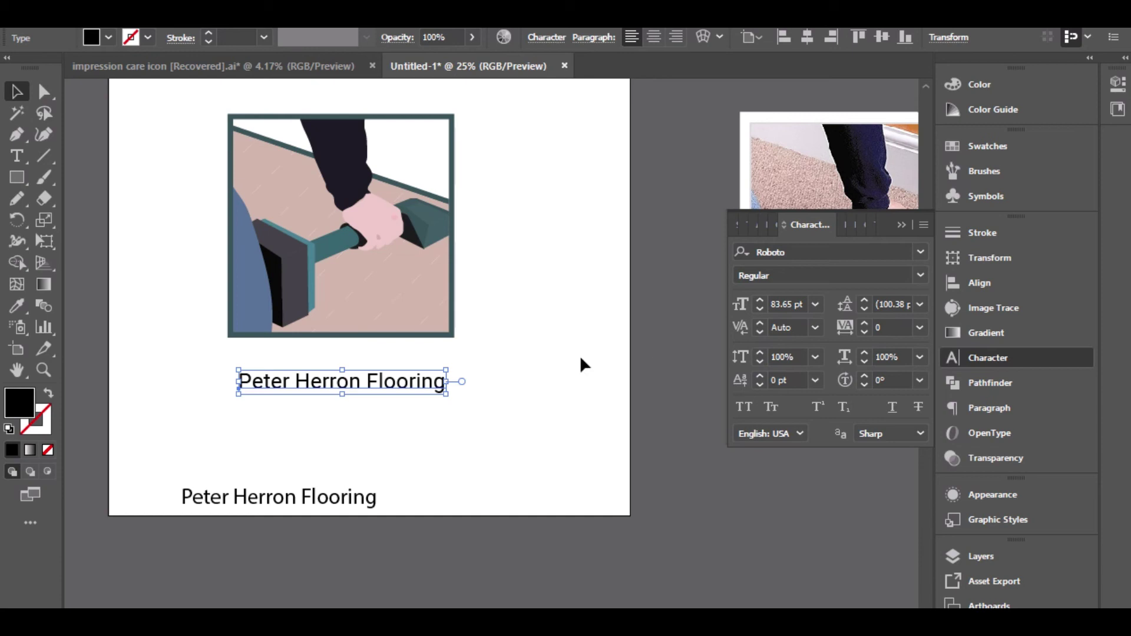
pyautogui.click(746, 410)
pyautogui.click(546, 416)
# Step: Align the left edge of the company name with the left edge of the illustration's frame
pyautogui.click(442, 389)
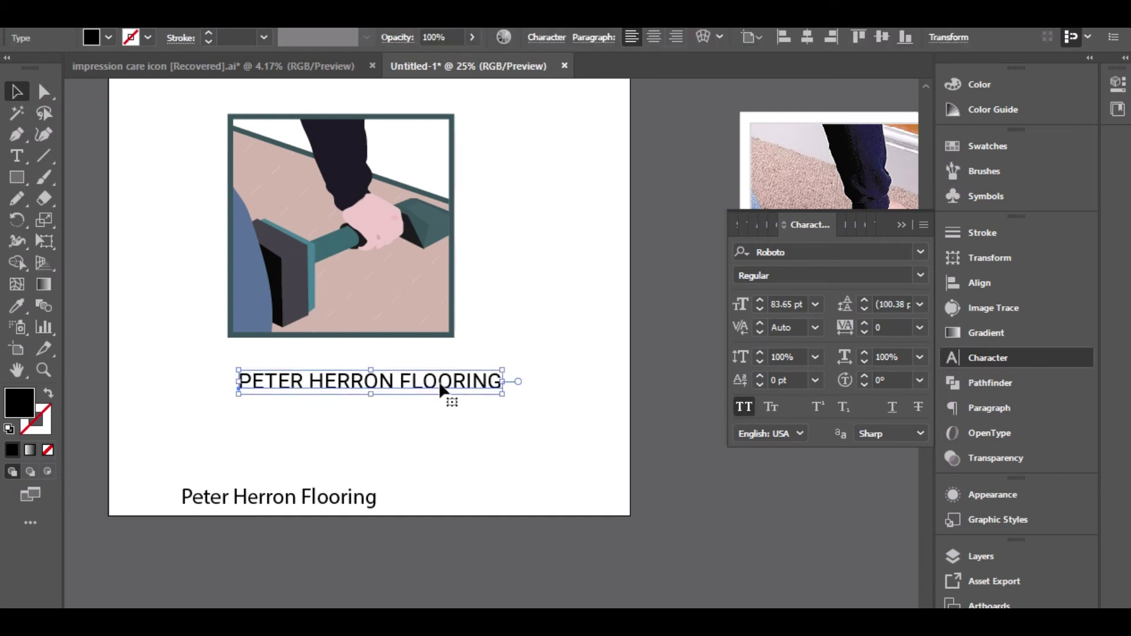
pyautogui.keyDown('shift'); pyautogui.click(319, 338); pyautogui.keyUp('shift')
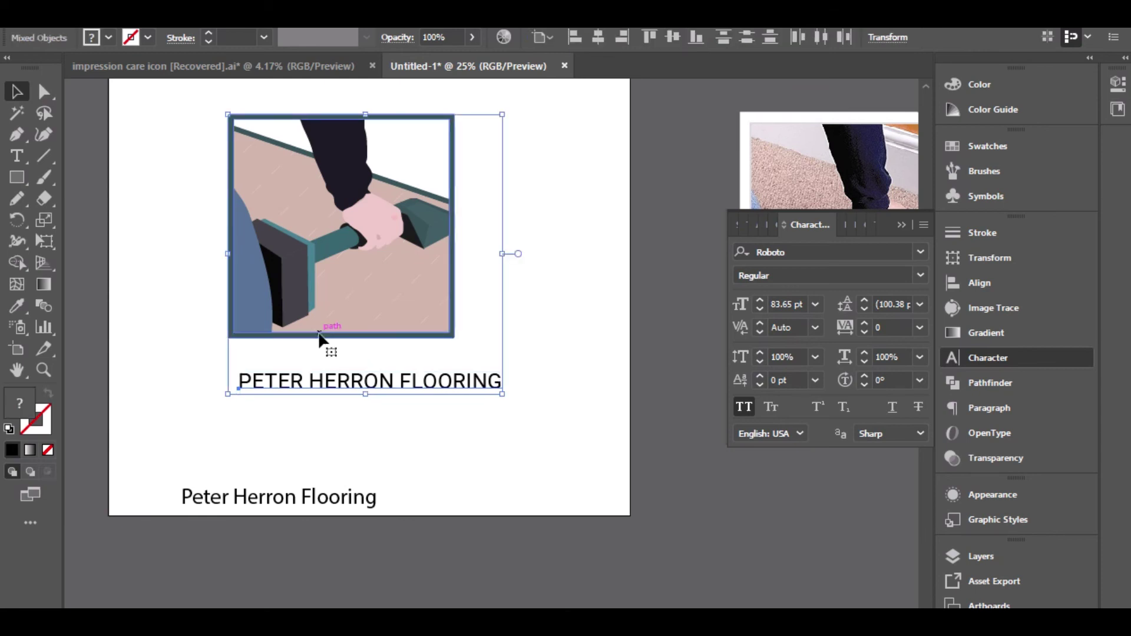
pyautogui.click(578, 38)
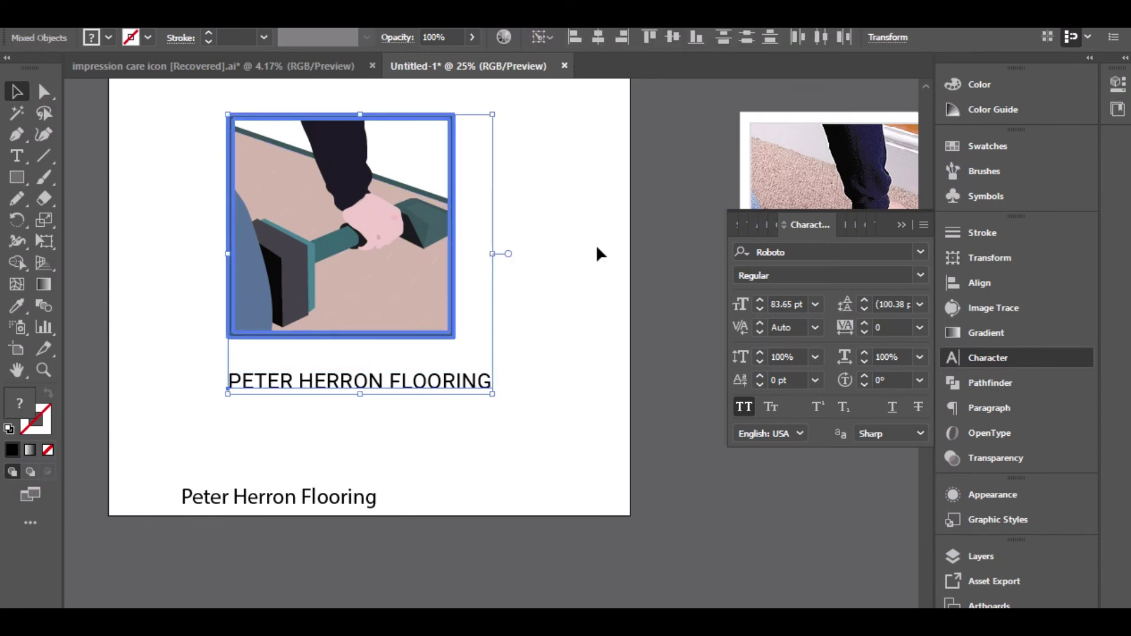
pyautogui.click(565, 306)
pyautogui.click(477, 379)
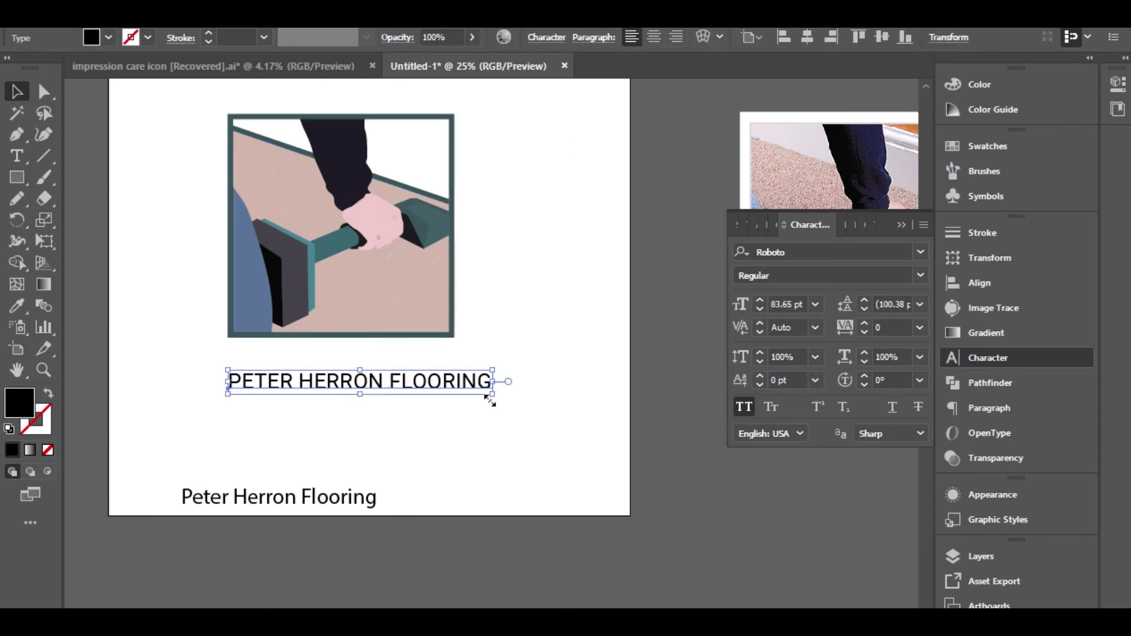
pyautogui.click(511, 292)
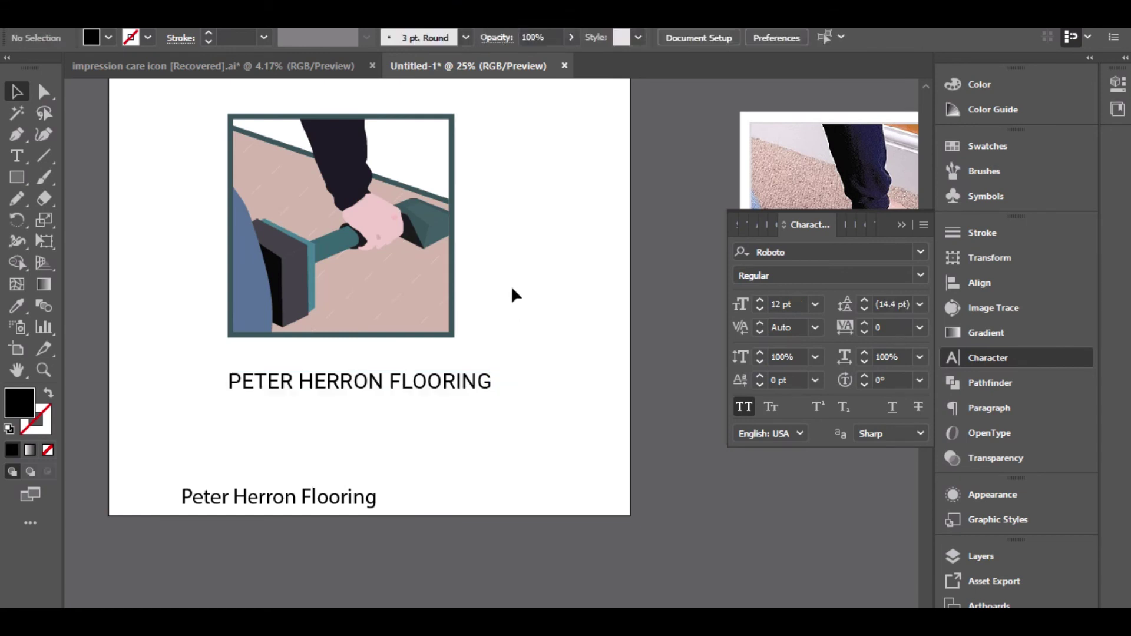
# Step: Scale the illustration down to a little over half its size about its centre and move the company name up beneath it
pyautogui.moveTo(489, 104); pyautogui.dragTo(223, 340)
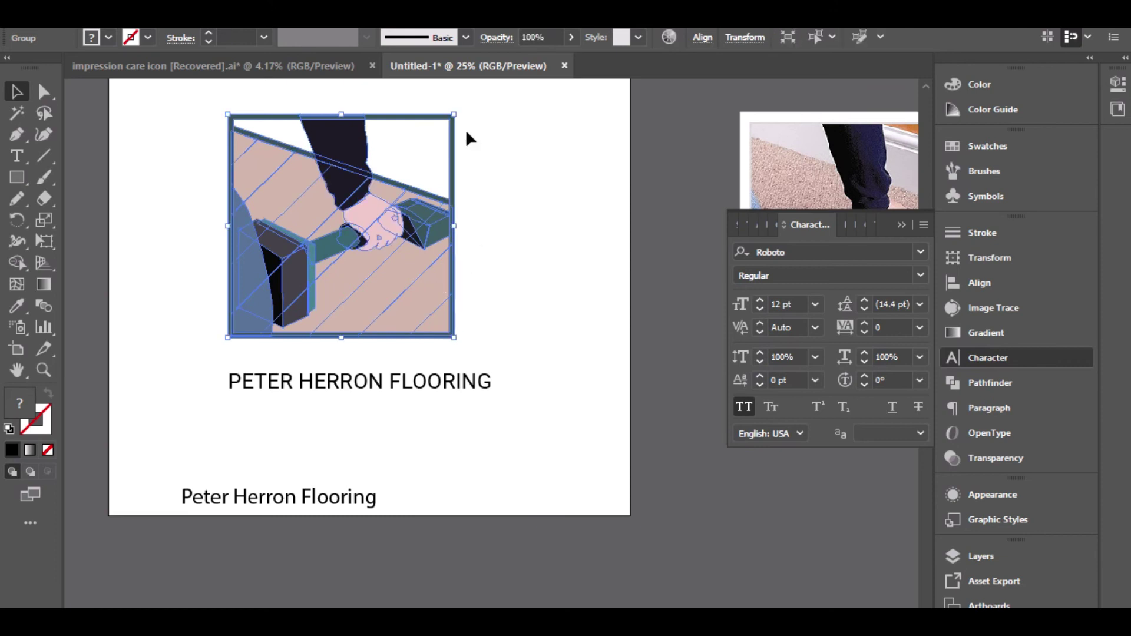
pyautogui.moveTo(454, 113); pyautogui.dragTo(423, 166)
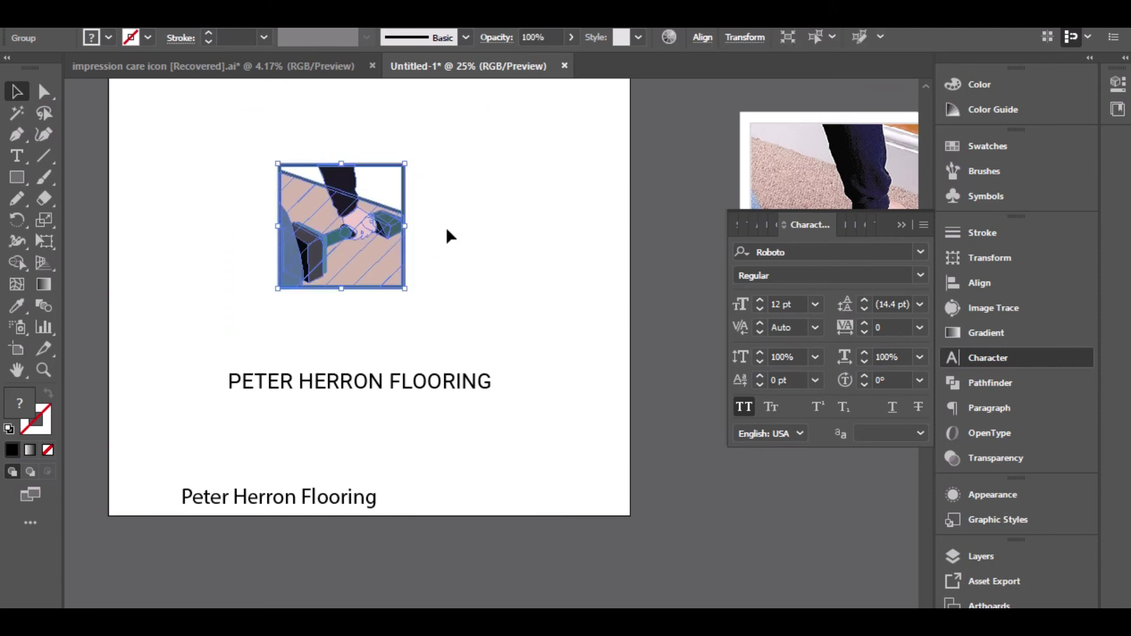
pyautogui.click(414, 303)
pyautogui.moveTo(373, 378); pyautogui.dragTo(350, 323)
pyautogui.hotkey('ctrl', 'shift', 'a')
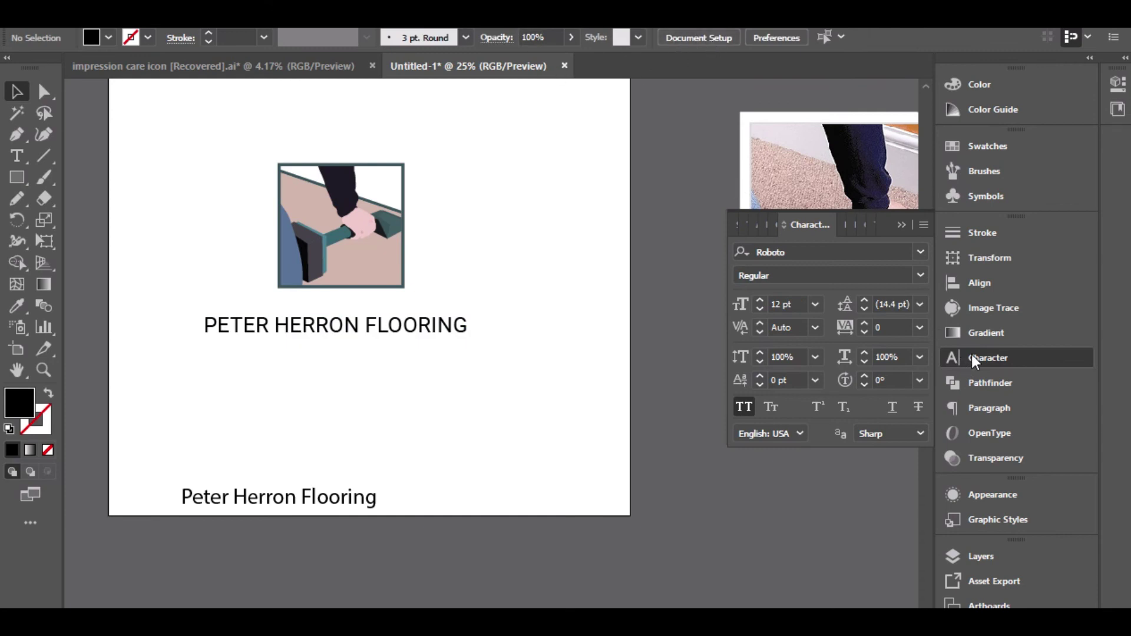
# Step: Centre the illustration and the company name beneath it horizontally on the artboard
pyautogui.click(981, 284)
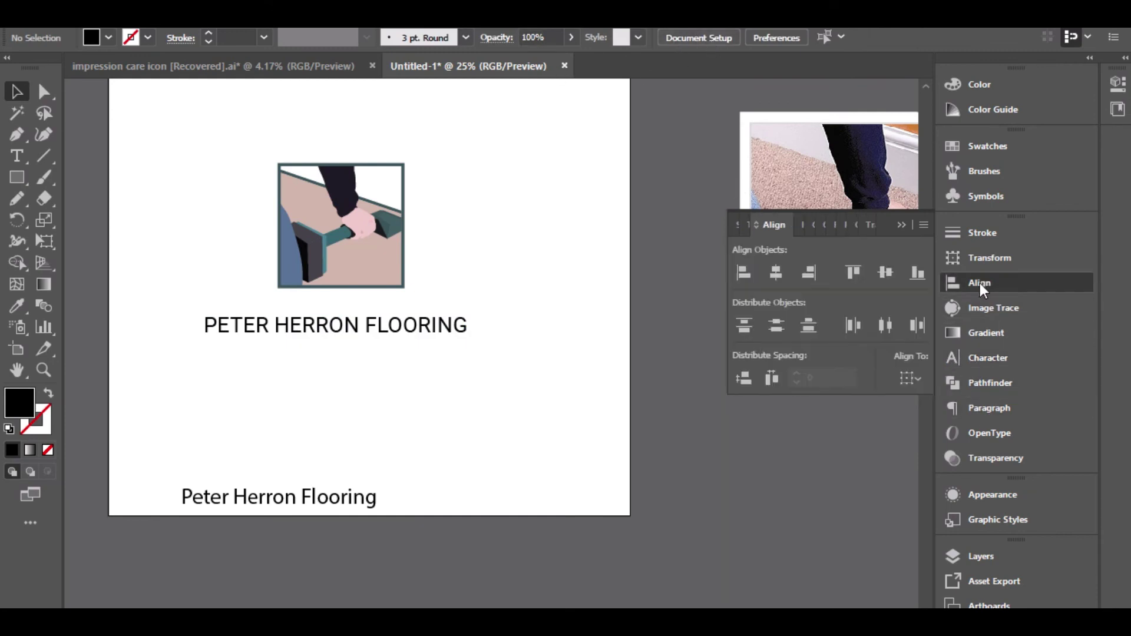
pyautogui.click(383, 230)
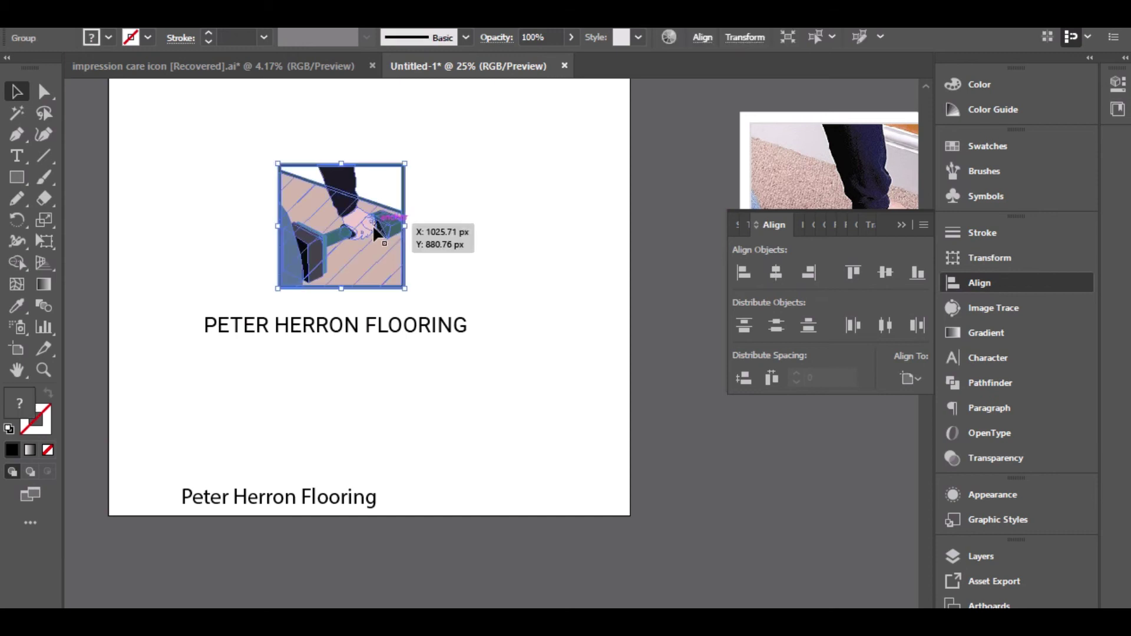
pyautogui.click(776, 272)
pyautogui.click(482, 289)
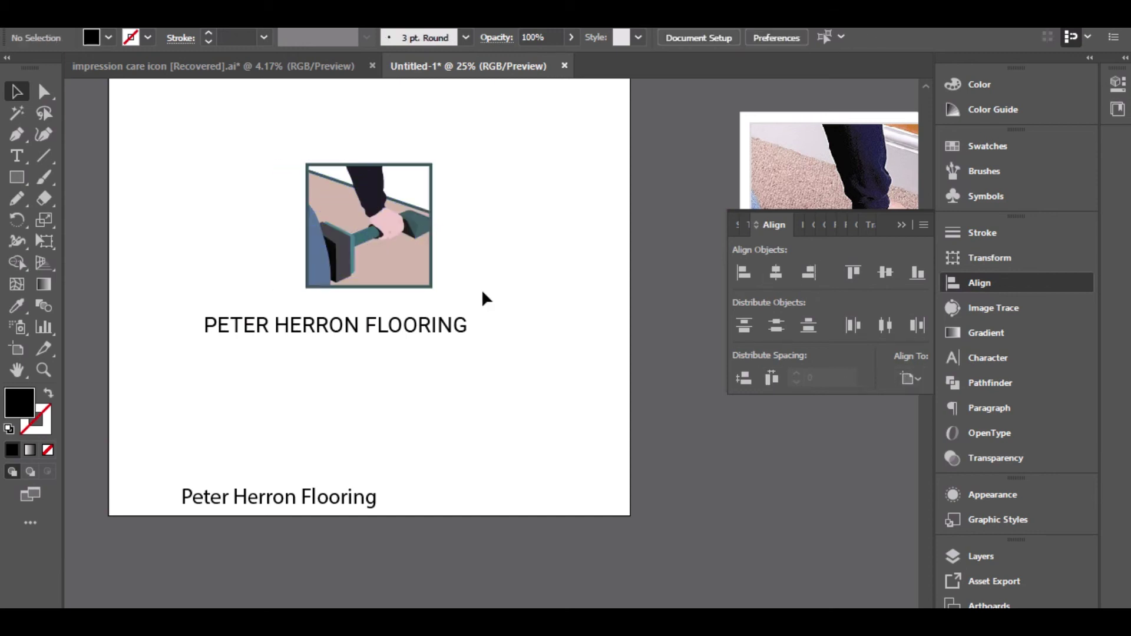
pyautogui.click(466, 326)
pyautogui.click(776, 273)
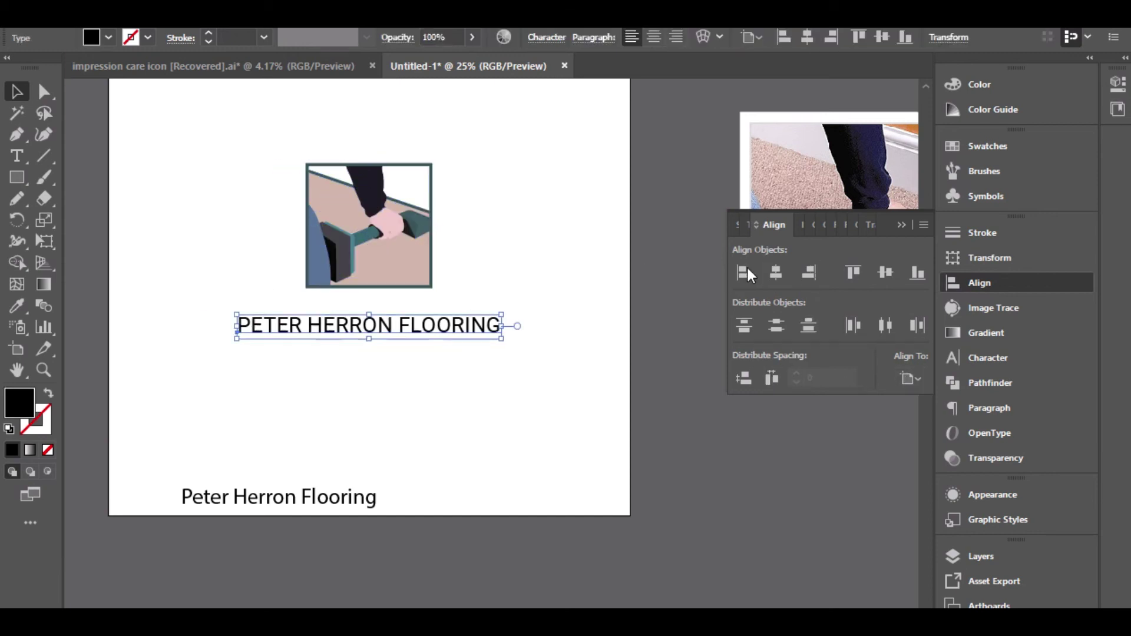
pyautogui.click(518, 271)
# Step: Fill the company name under the illustration with the dark grey swatch R=51 G=51 B=51
pyautogui.scroll(1, 366, 292)
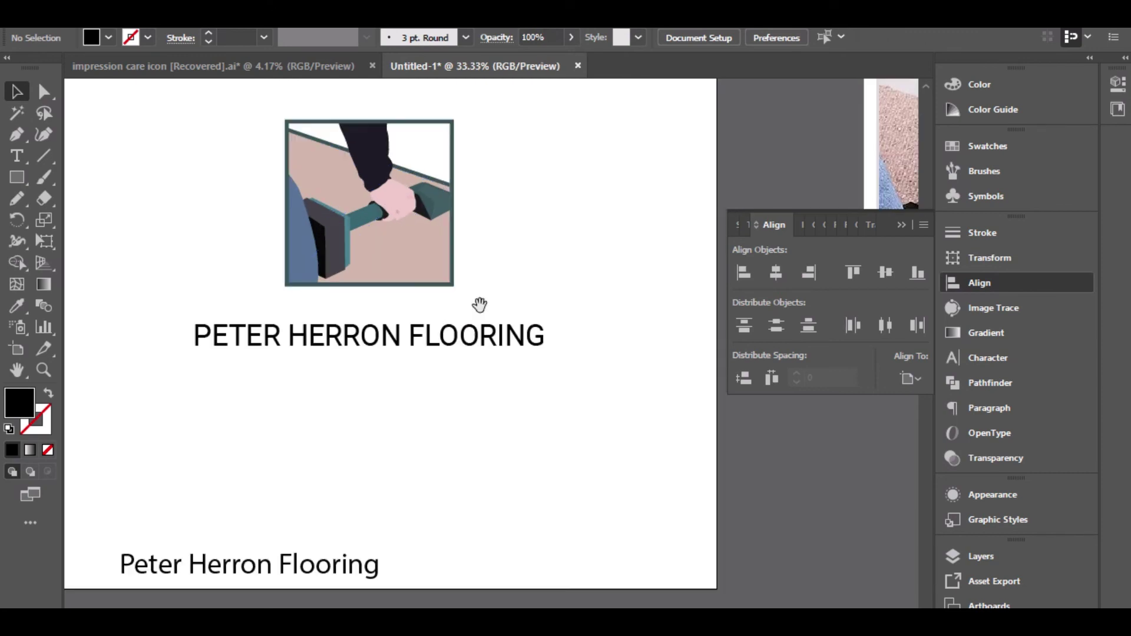
pyautogui.moveTo(480, 304); pyautogui.dragTo(461, 342)
pyautogui.click(397, 392)
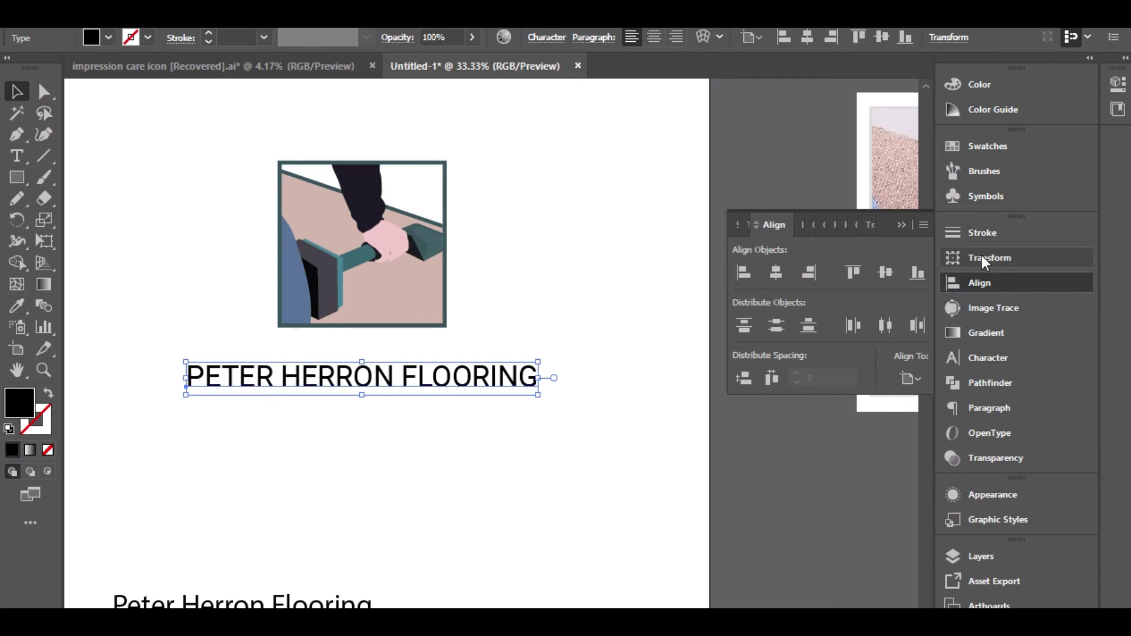
pyautogui.click(968, 146)
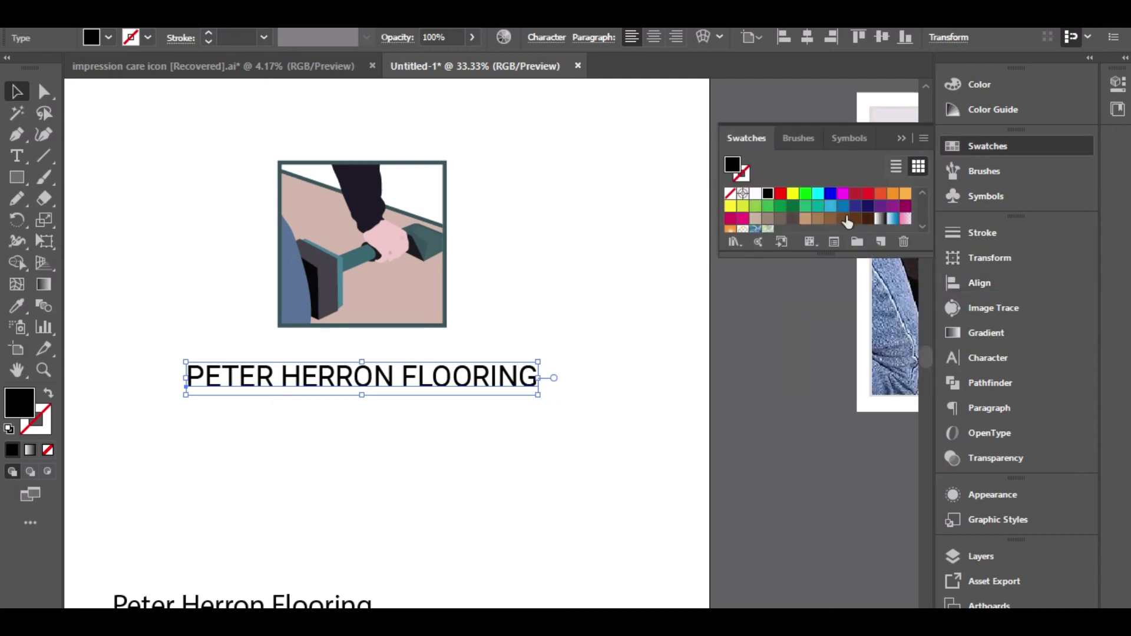
pyautogui.click(768, 210)
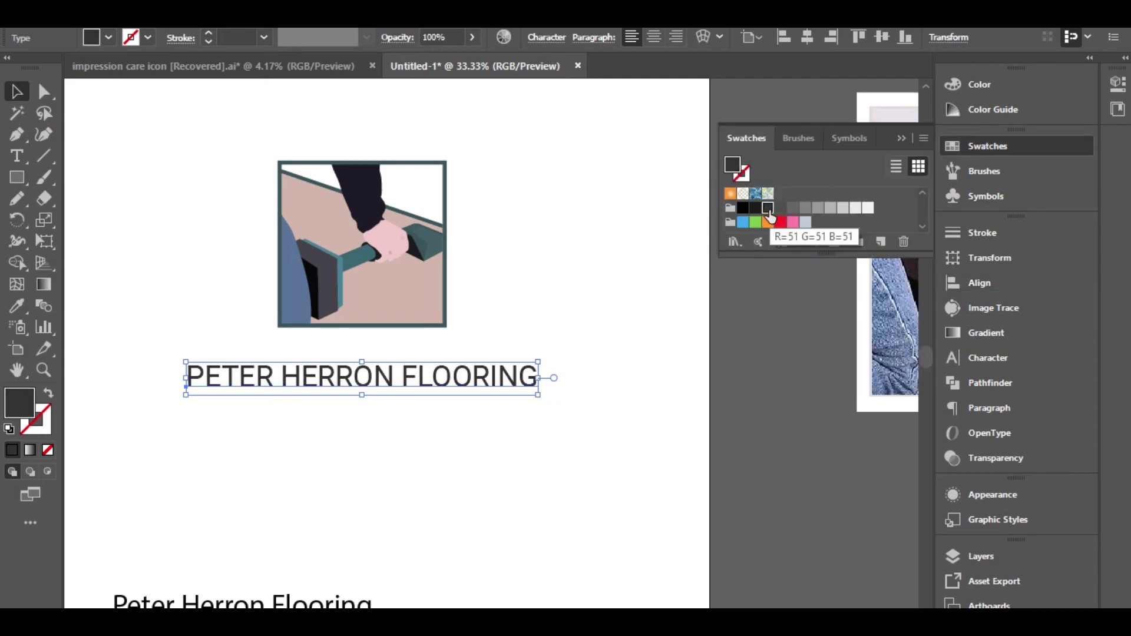
pyautogui.click(756, 211)
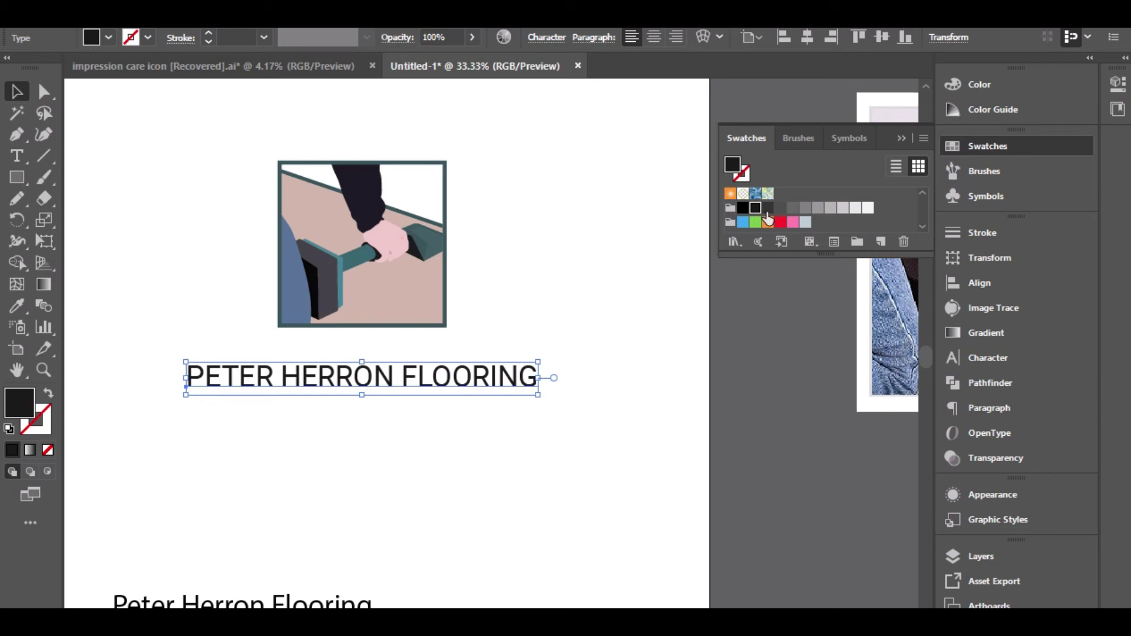
pyautogui.click(768, 210)
pyautogui.click(523, 298)
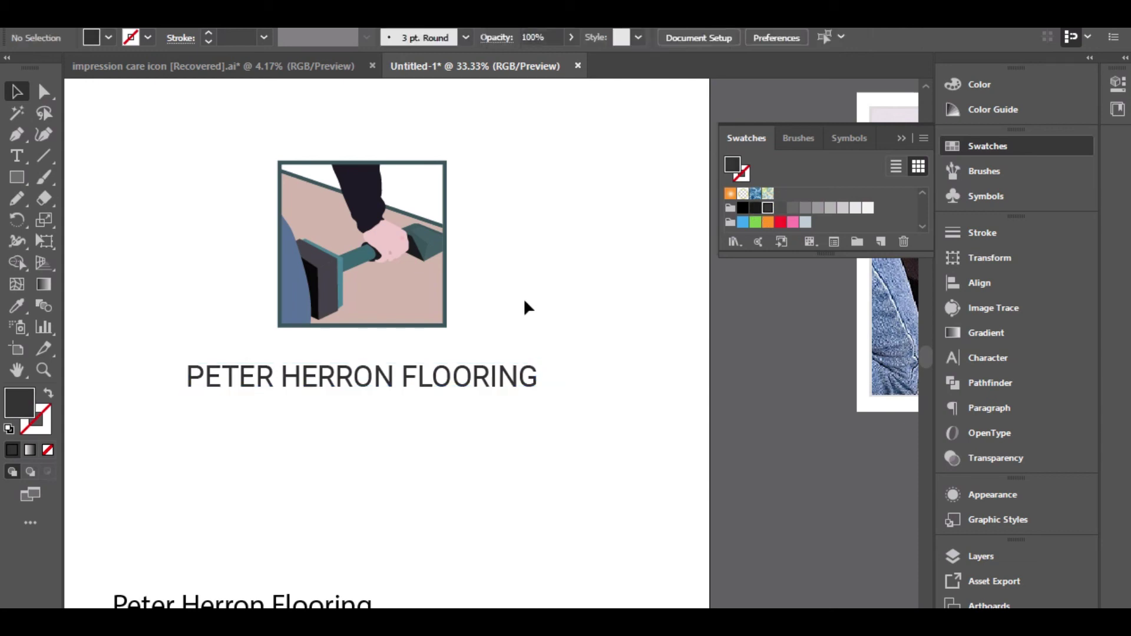
# Step: Set the company name in Roboto Black and move it slightly up, closer to the illustration's frame
pyautogui.click(456, 379)
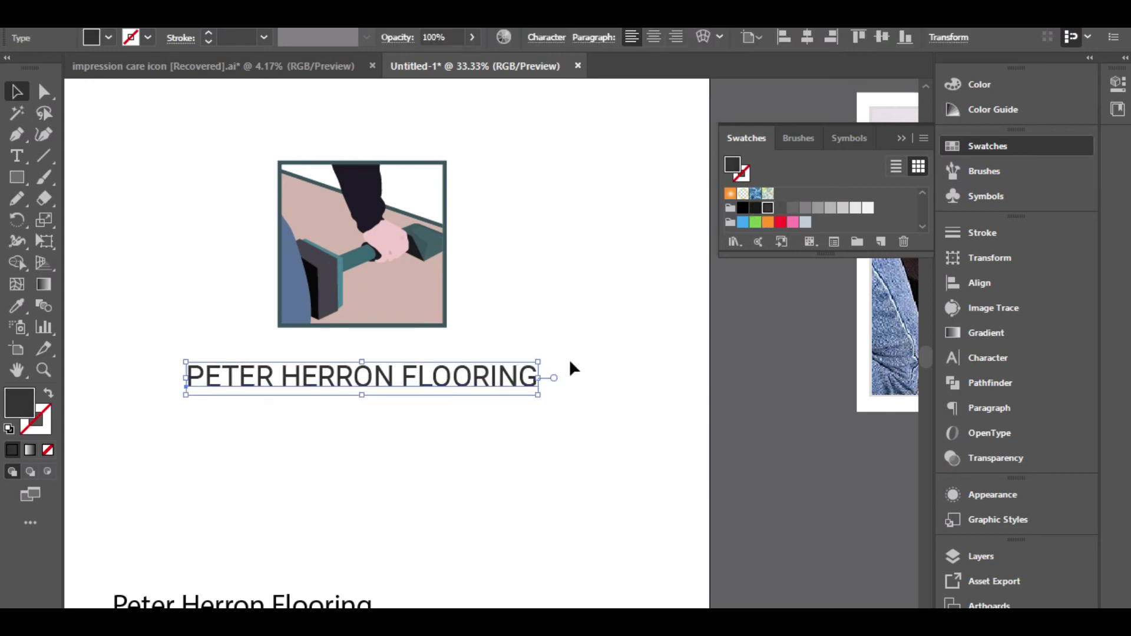
pyautogui.click(985, 354)
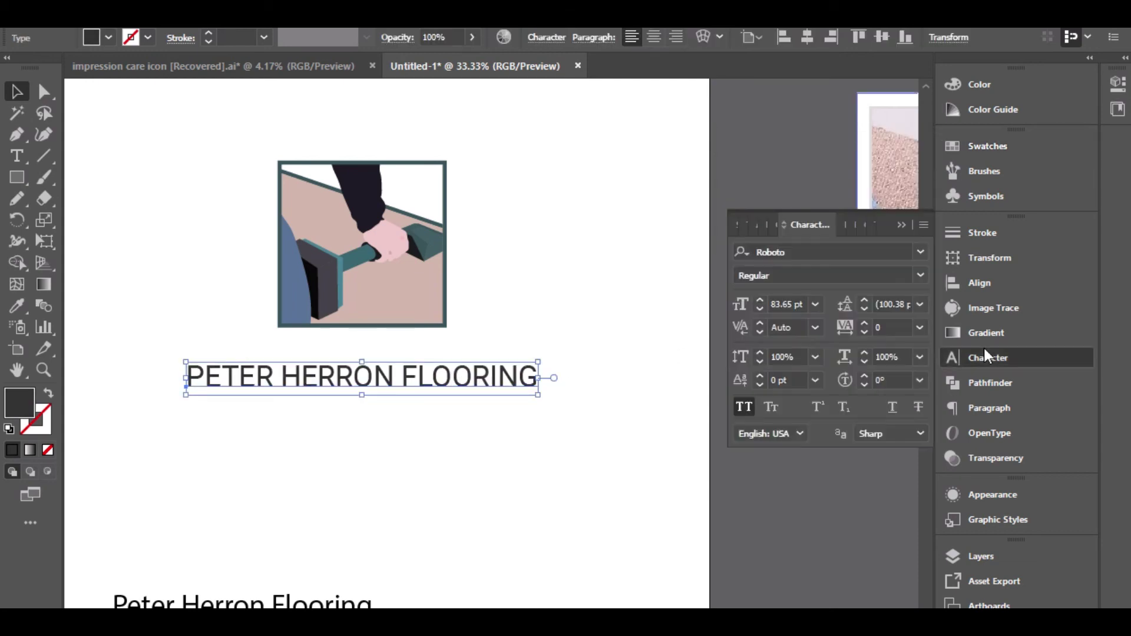
pyautogui.click(918, 276)
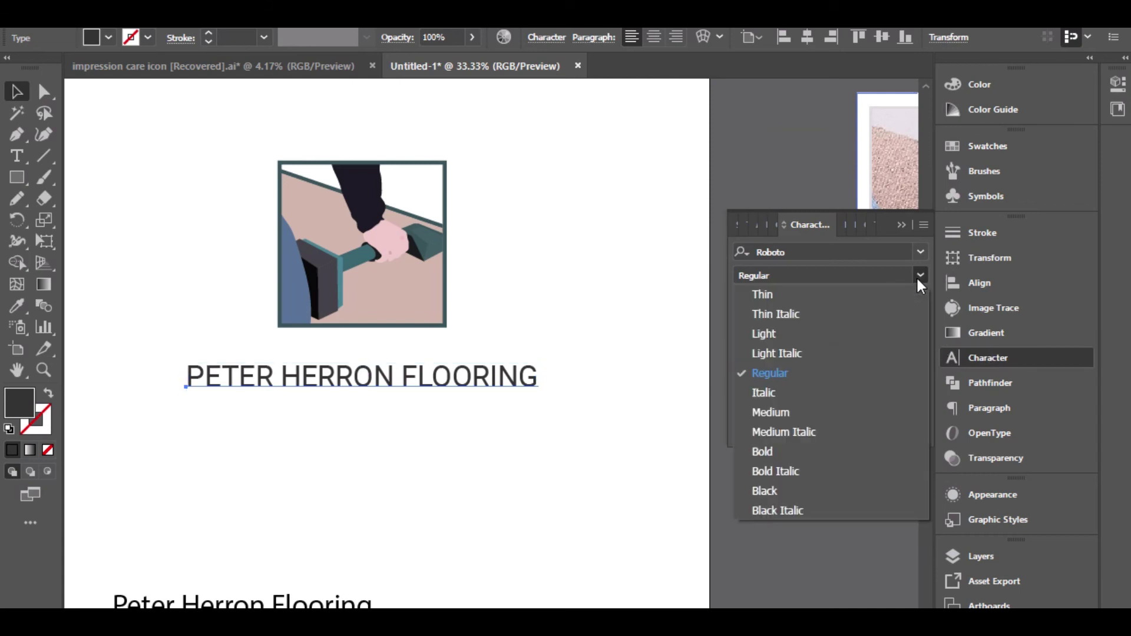
pyautogui.click(783, 491)
pyautogui.click(536, 330)
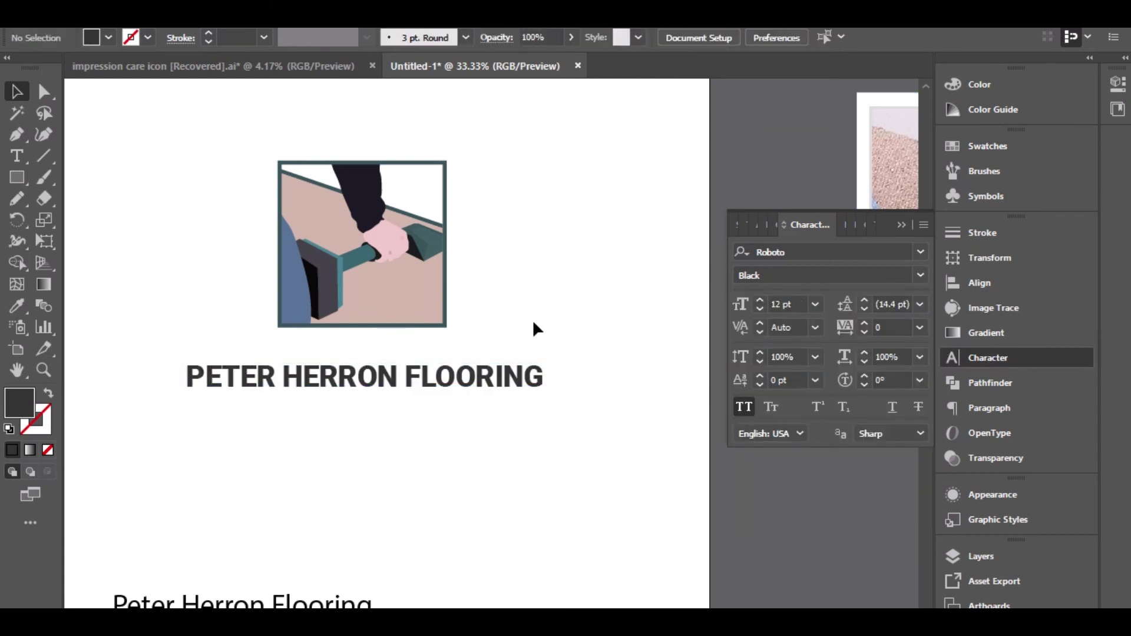
pyautogui.click(412, 386)
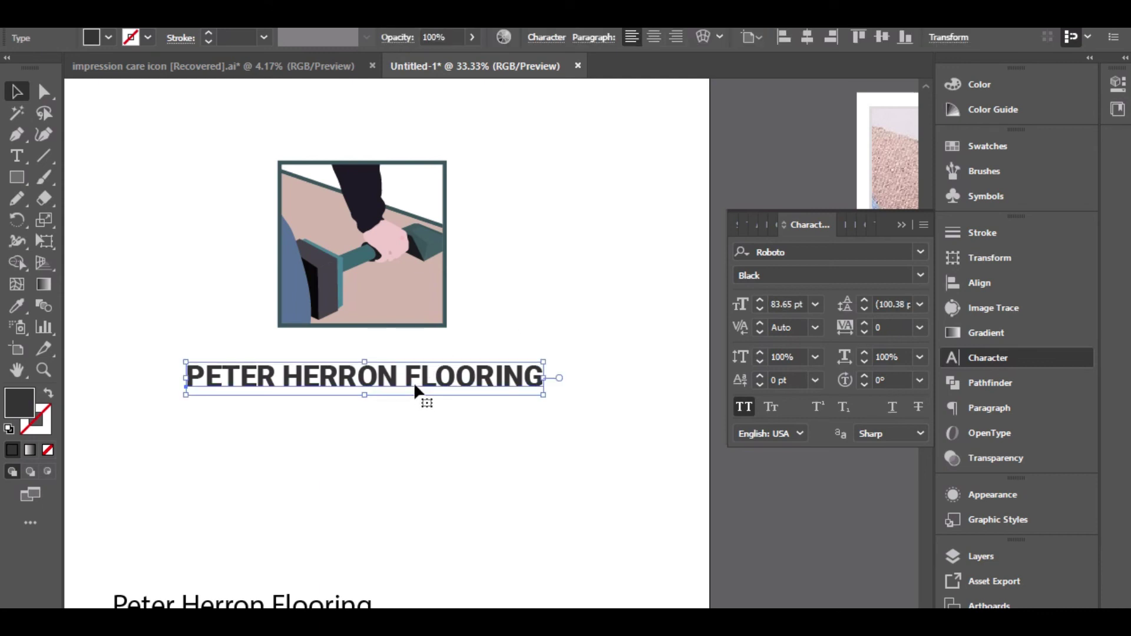
pyautogui.moveTo(417, 383)
pyautogui.mouseDown()
pyautogui.moveTo(431, 360)
pyautogui.moveTo(430, 371)
pyautogui.mouseUp()
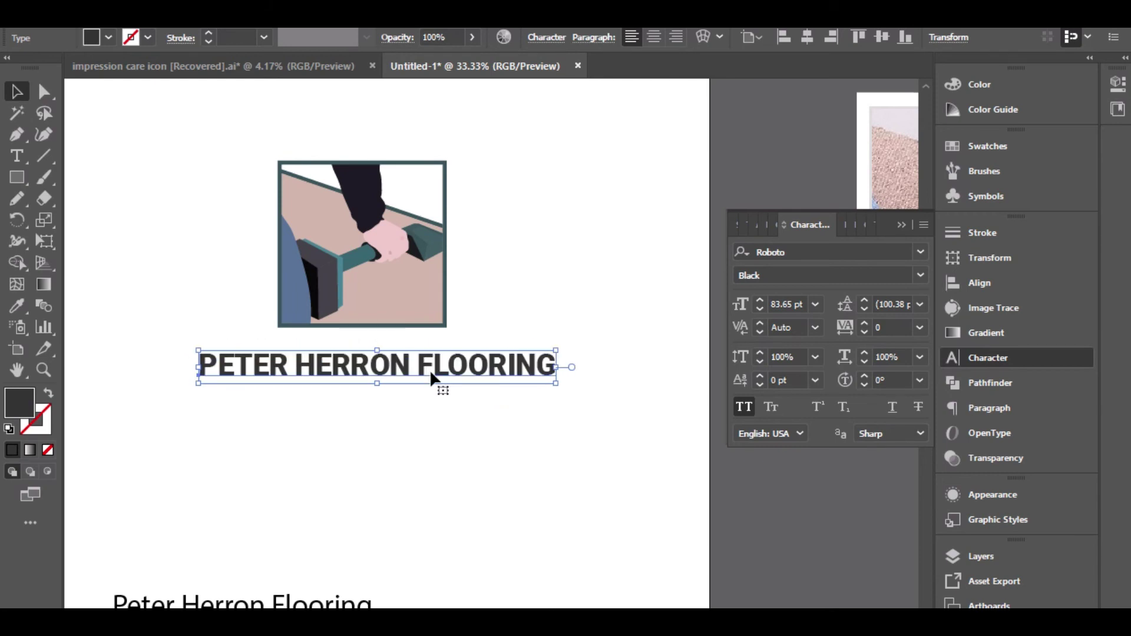
pyautogui.click(464, 318)
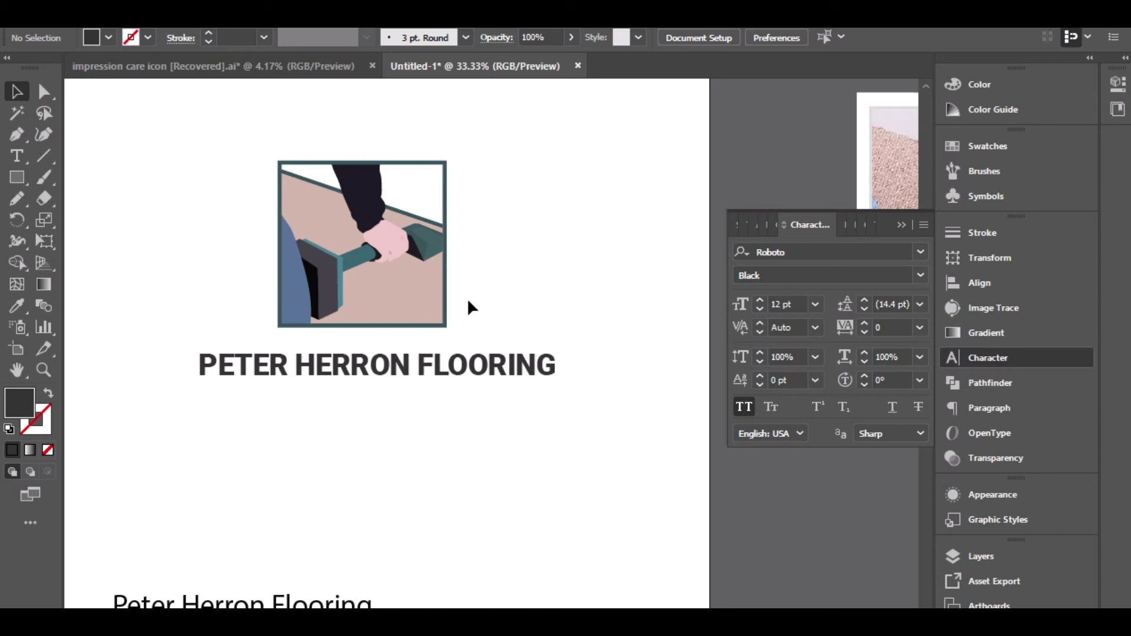
# Step: Try applying the company name's dark grey fill to the whole illustration with the Eyedropper, and undo it
pyautogui.moveTo(467, 152); pyautogui.dragTo(252, 337)
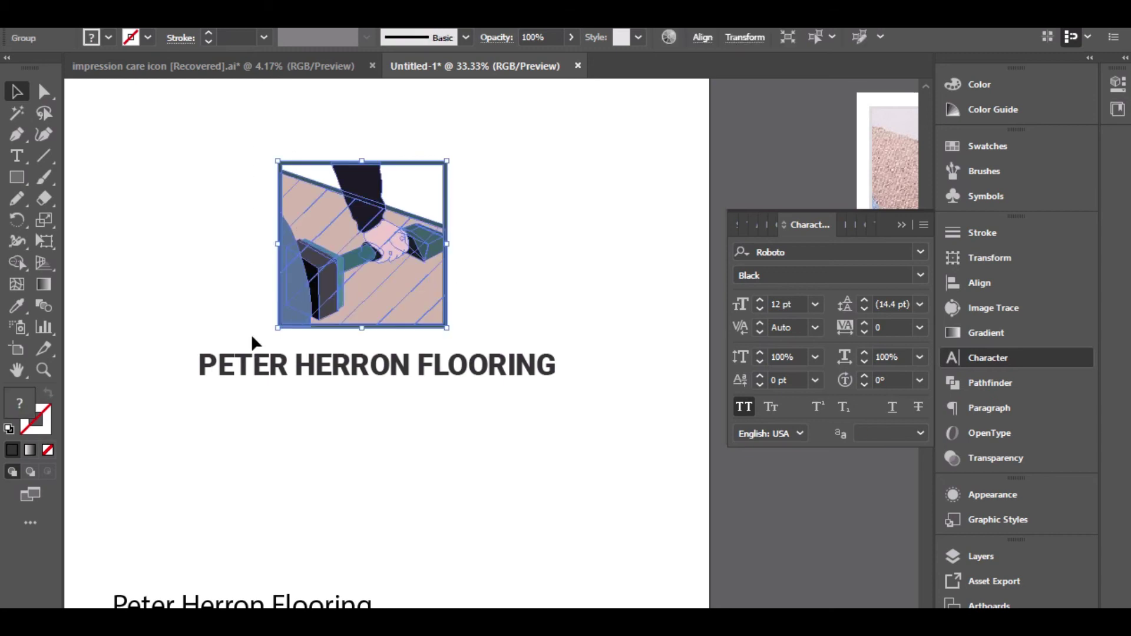
pyautogui.press('i')
pyautogui.click(211, 352)
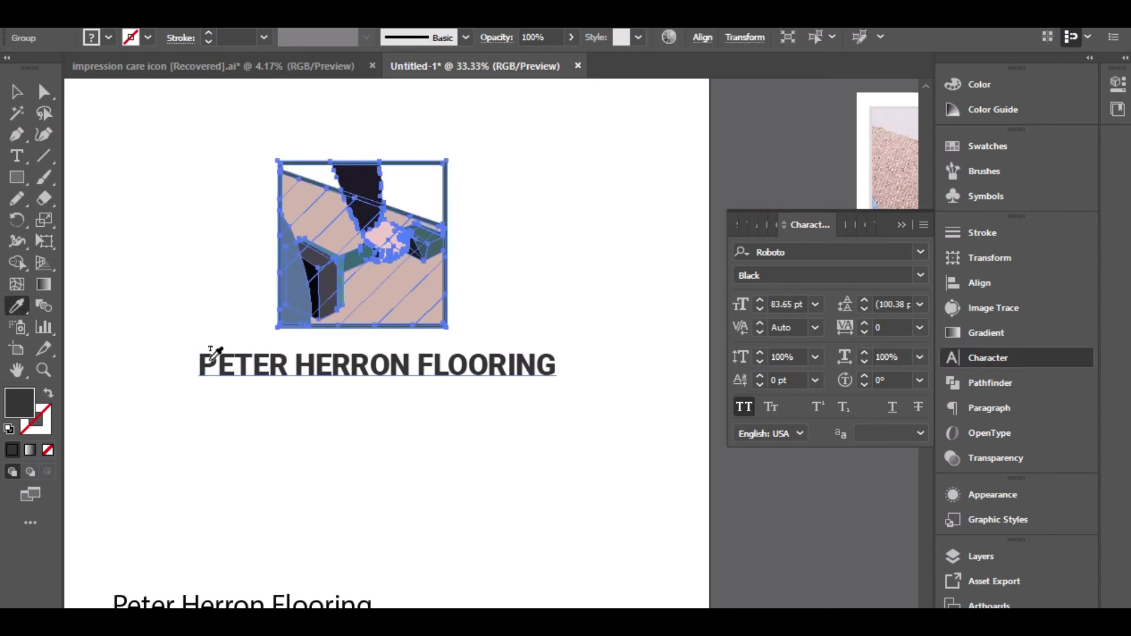
pyautogui.click(17, 91)
pyautogui.click(185, 178)
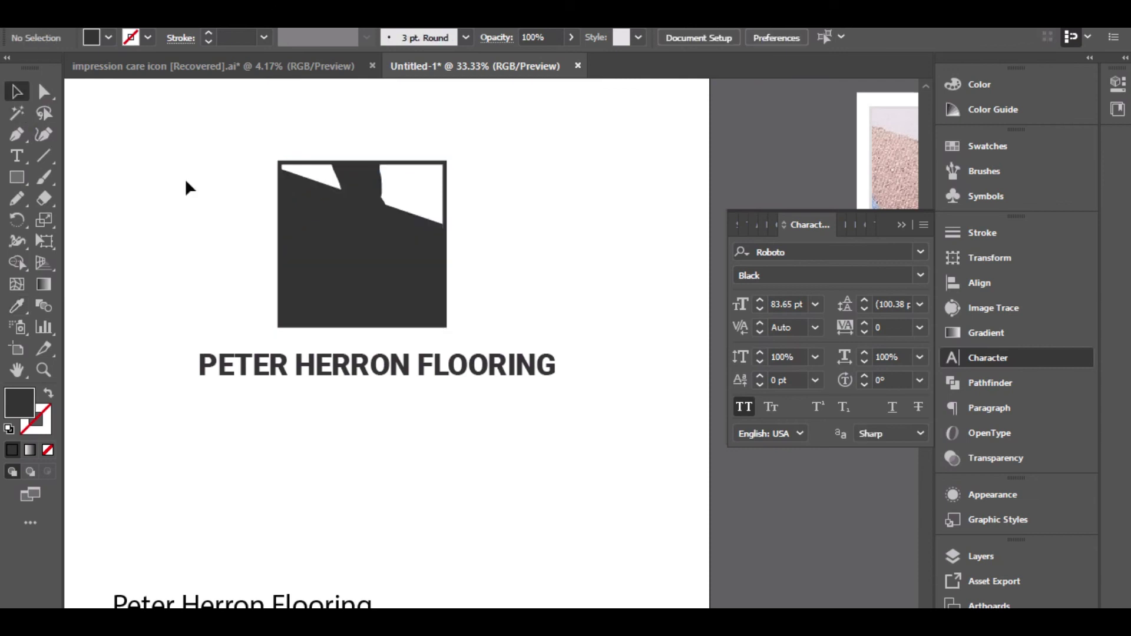
pyautogui.hotkey('ctrl', 'z')
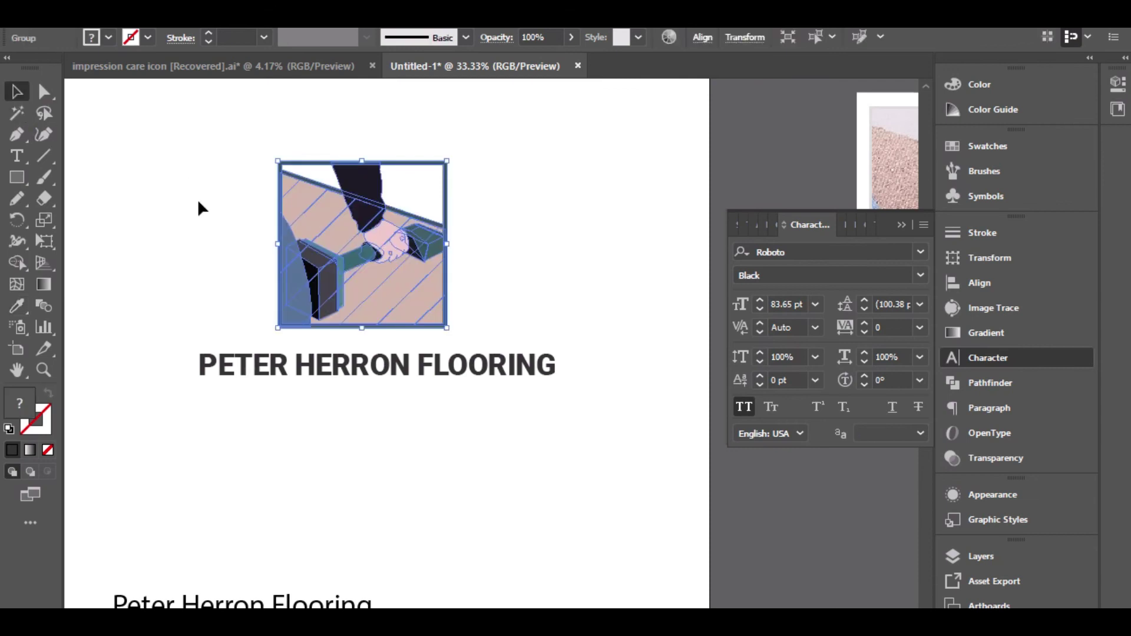
pyautogui.click(501, 247)
# Step: Duplicate the company name a short distance straight below itself and replace the copy's text with PHP
pyautogui.click(452, 375)
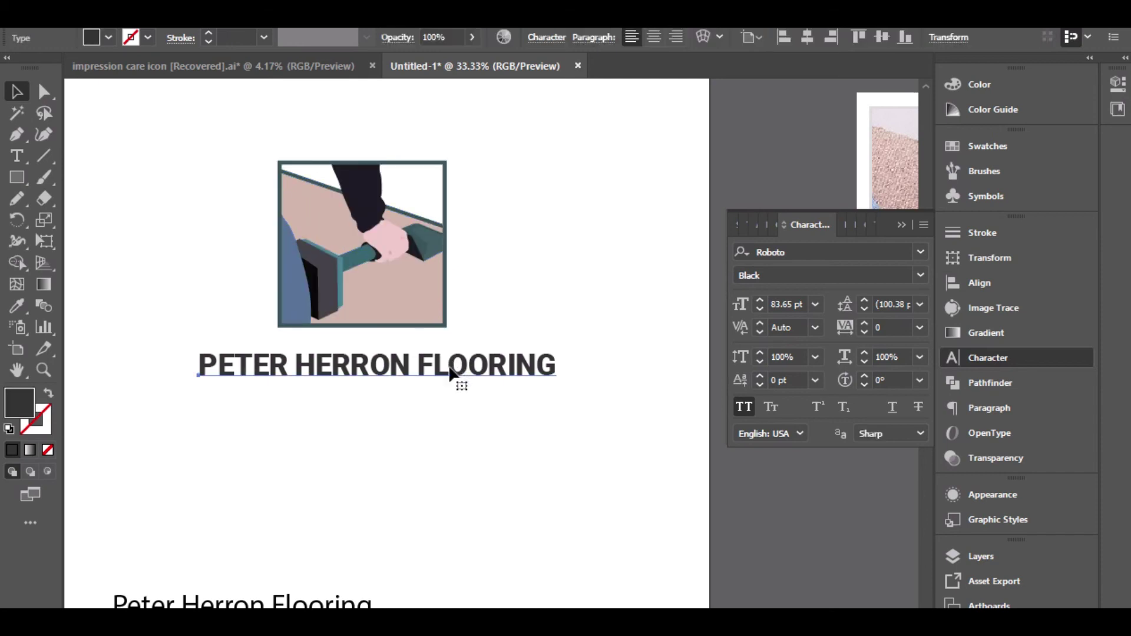
pyautogui.moveTo(451, 375); pyautogui.dragTo(452, 448)
pyautogui.press('t')
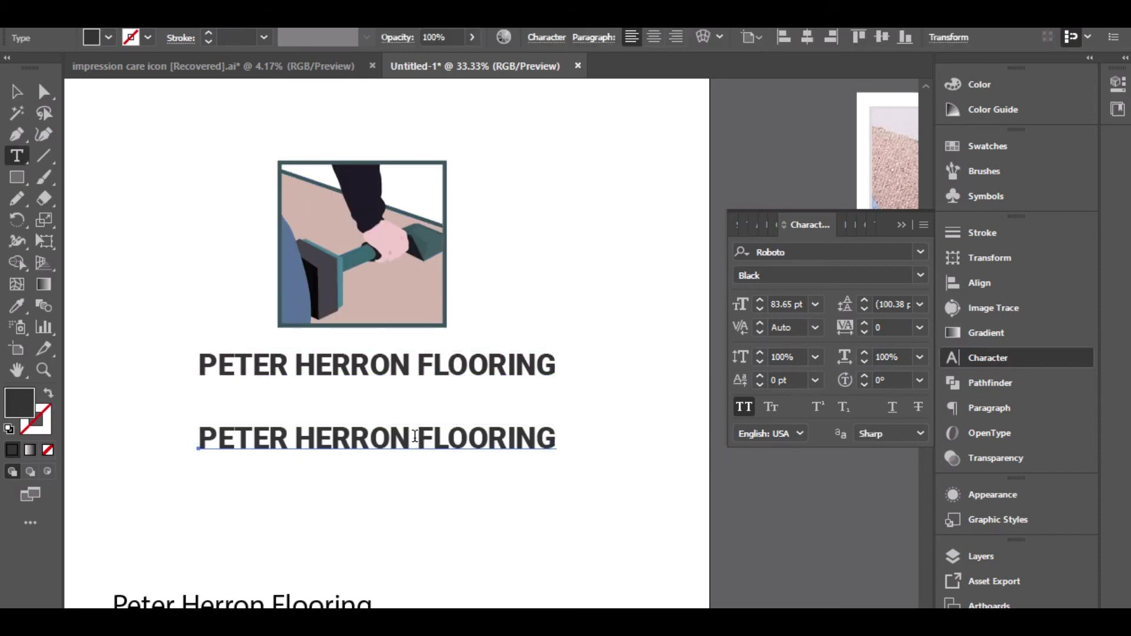
pyautogui.tripleClick(416, 439)
pyautogui.write('জ')
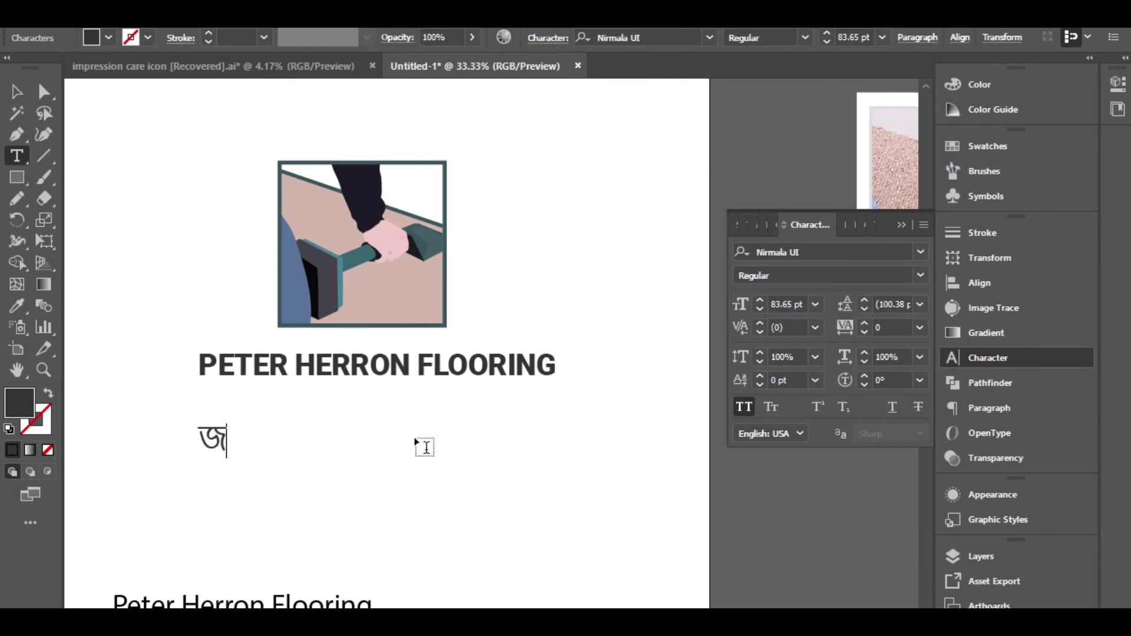
pyautogui.press('BackSpace')
pyautogui.press('super+space')
pyautogui.write('PHP')
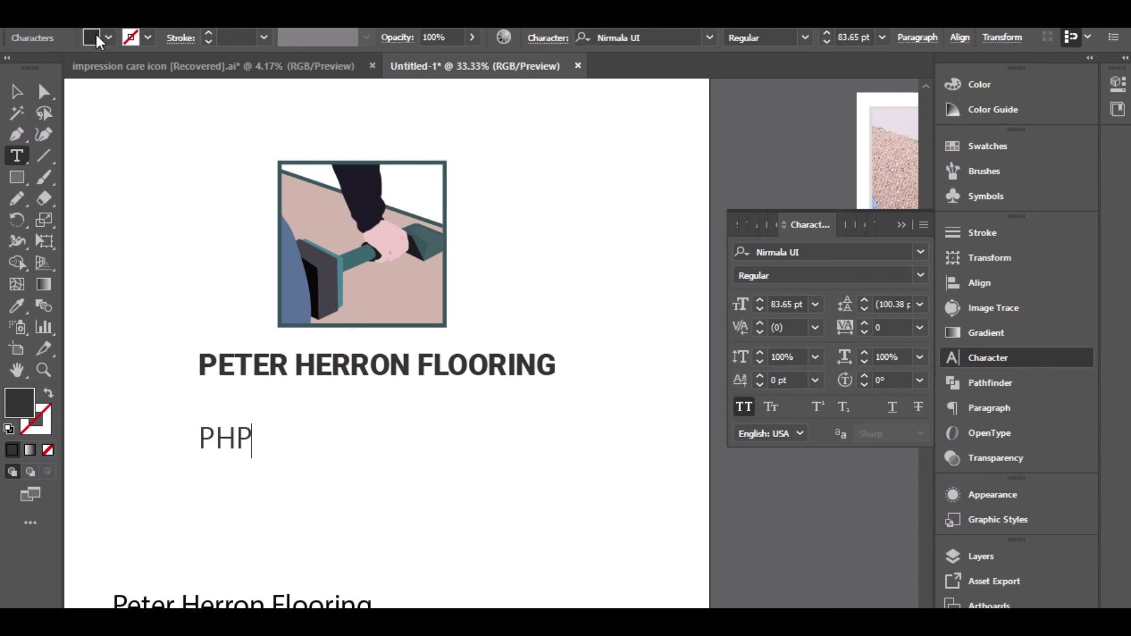
pyautogui.click(17, 91)
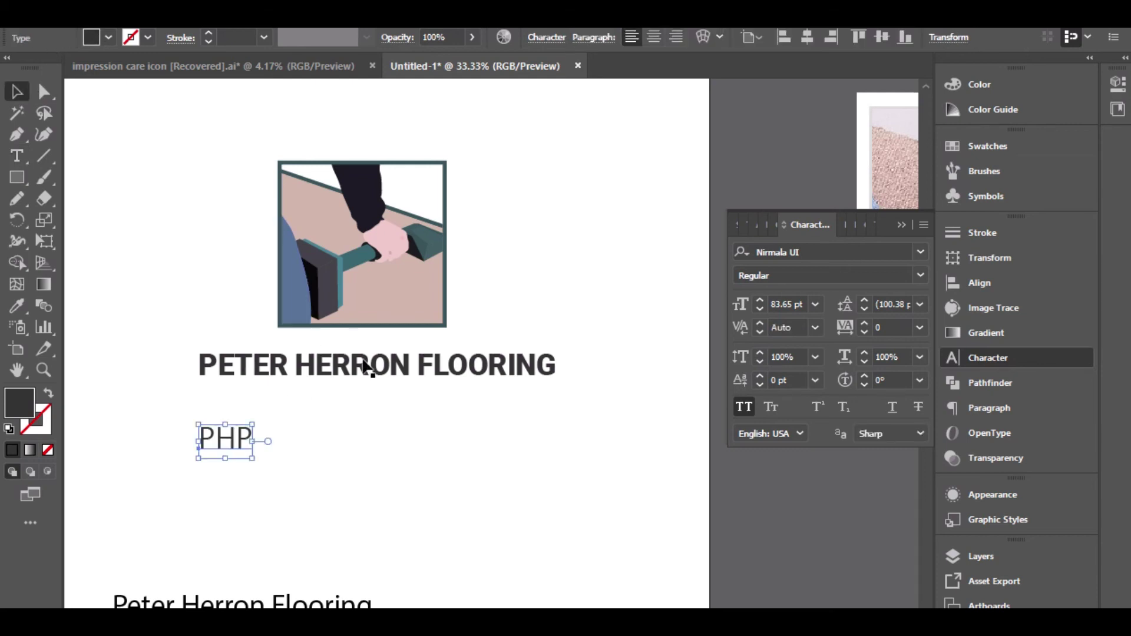
# Step: Set the PHP text in Montserrat Black
pyautogui.click(920, 274)
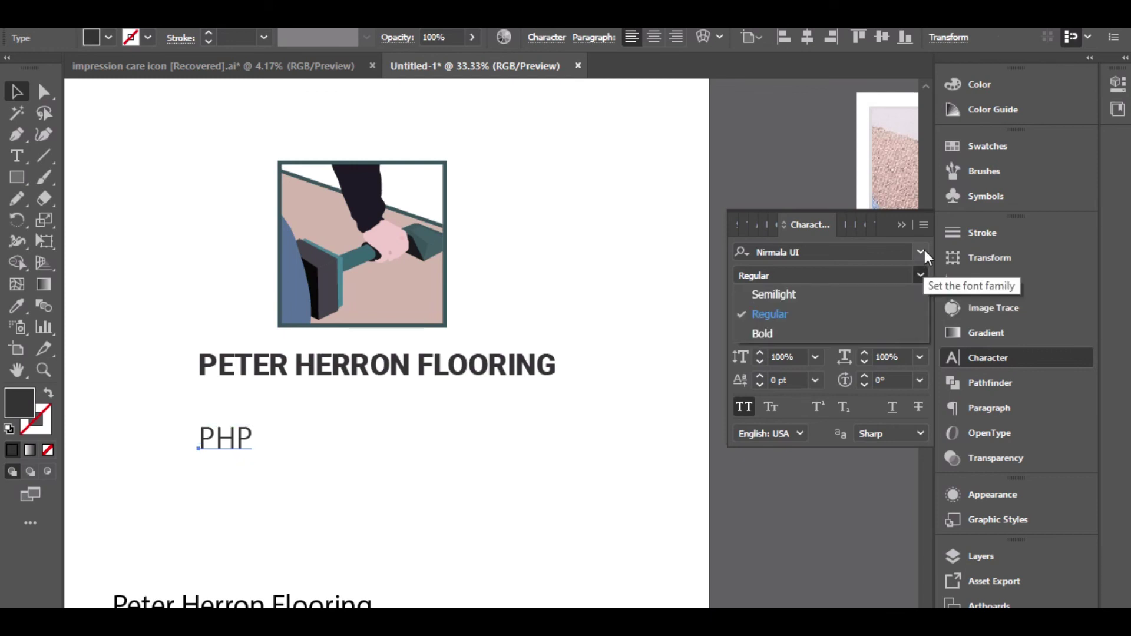
pyautogui.click(924, 247)
pyautogui.click(872, 254)
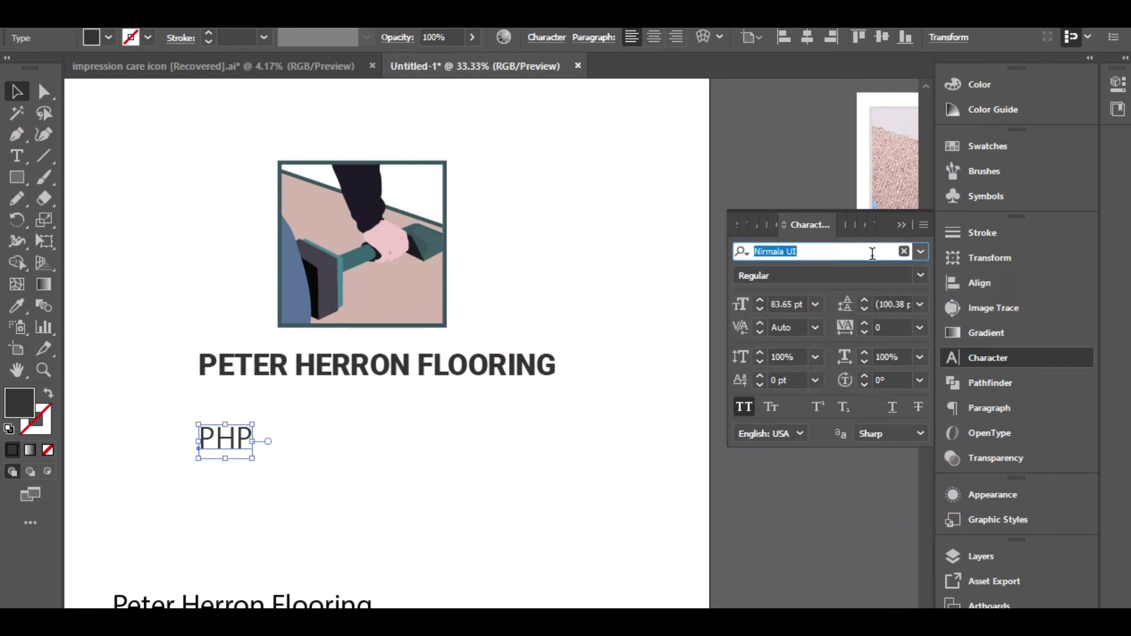
pyautogui.write('MON')
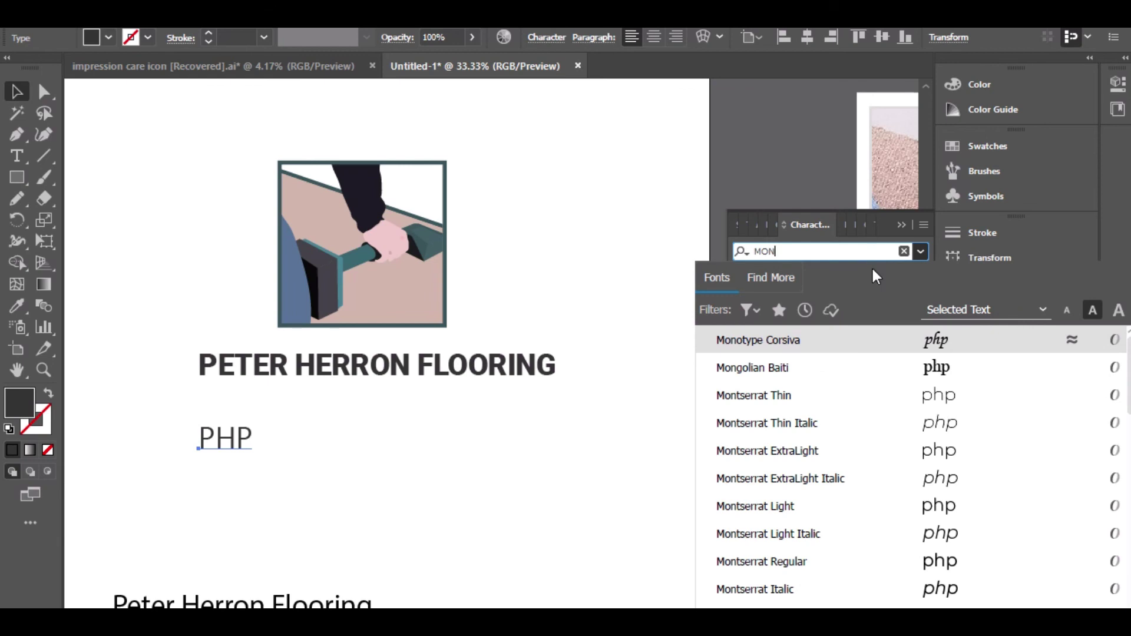
pyautogui.click(787, 454)
pyautogui.click(921, 276)
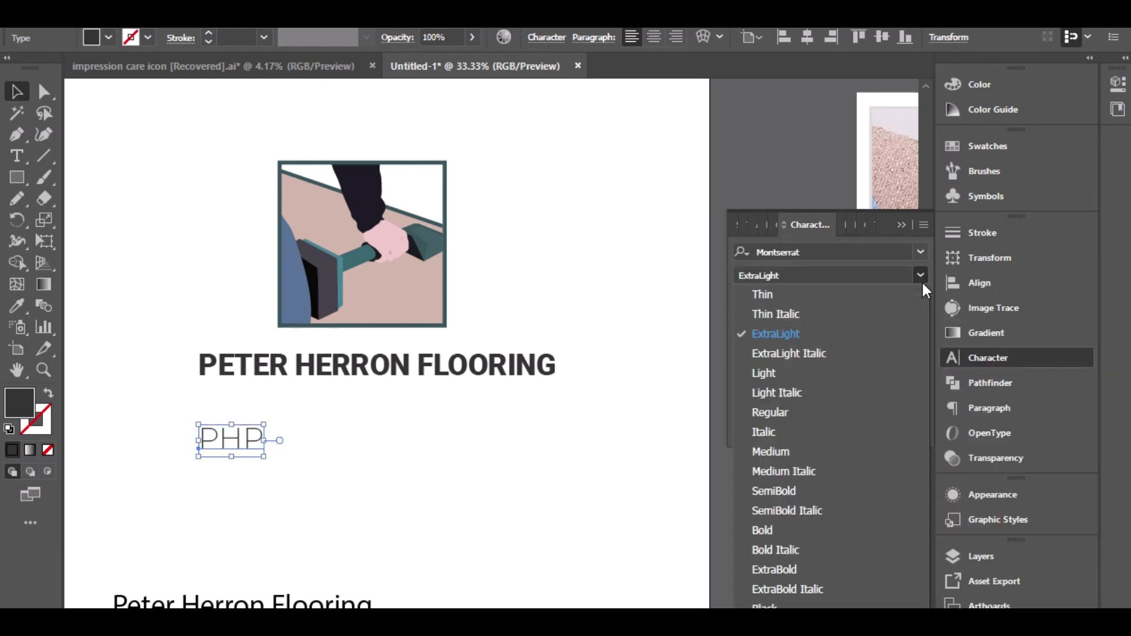
pyautogui.click(784, 606)
pyautogui.click(299, 440)
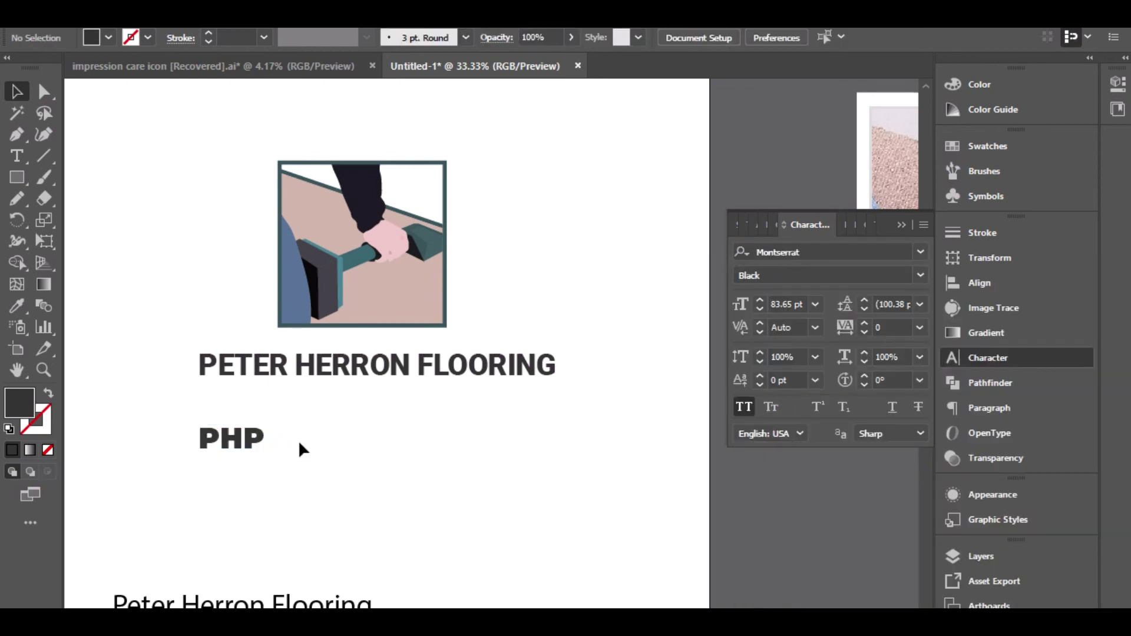
# Step: Try copying the PHP text's Montserrat Black style onto the company name with the Eyedropper, and undo it
pyautogui.click(341, 372)
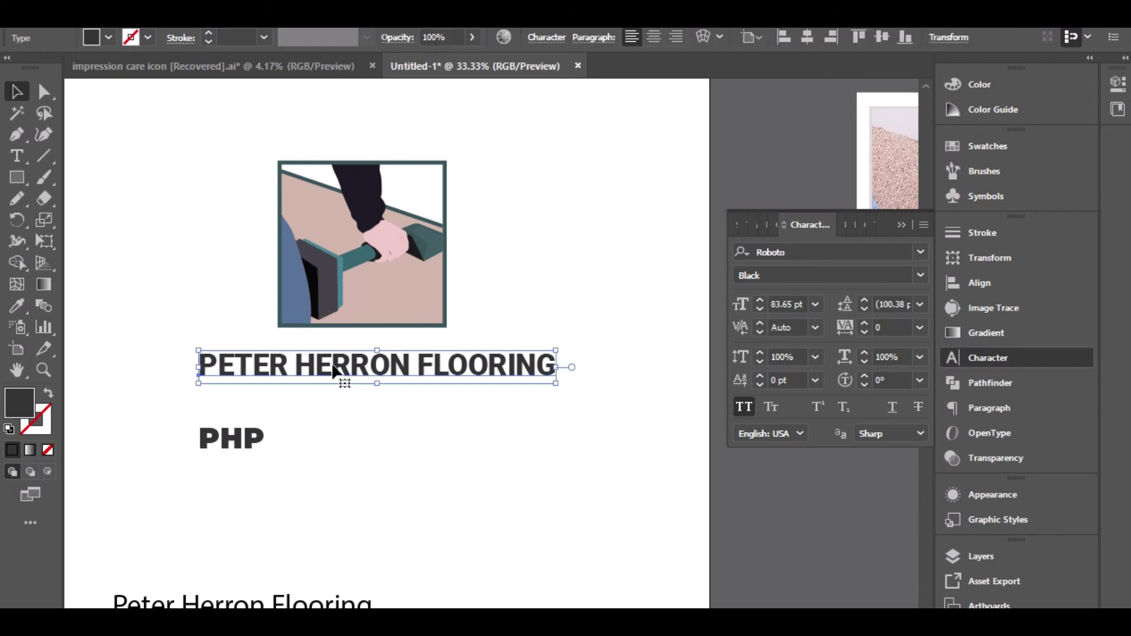
pyautogui.click(17, 306)
pyautogui.click(228, 439)
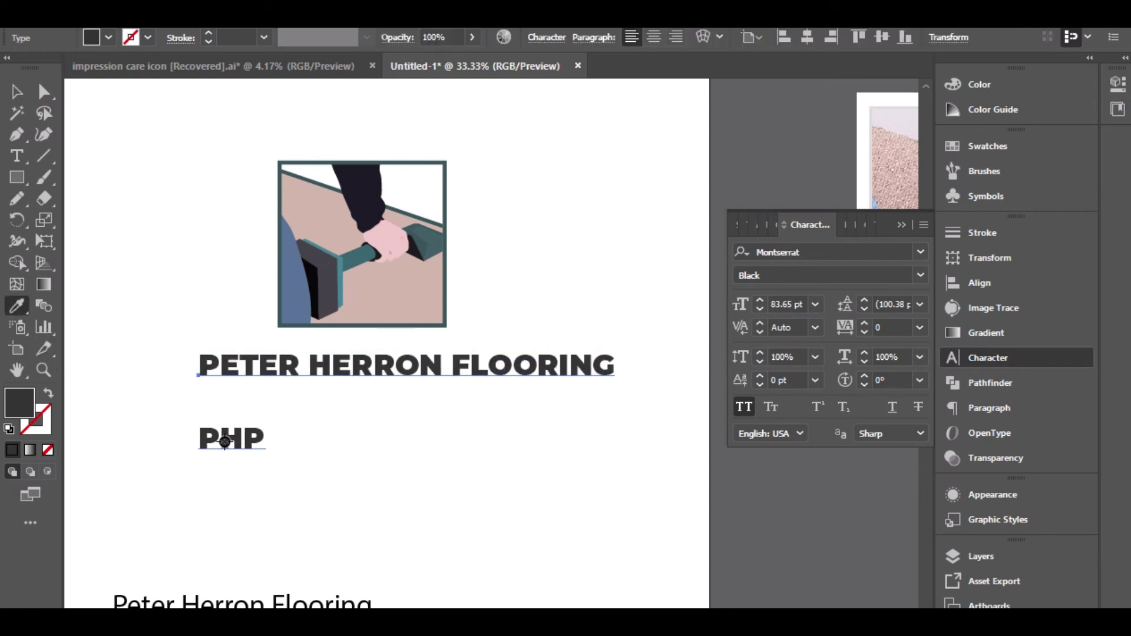
pyautogui.click(17, 92)
pyautogui.click(483, 275)
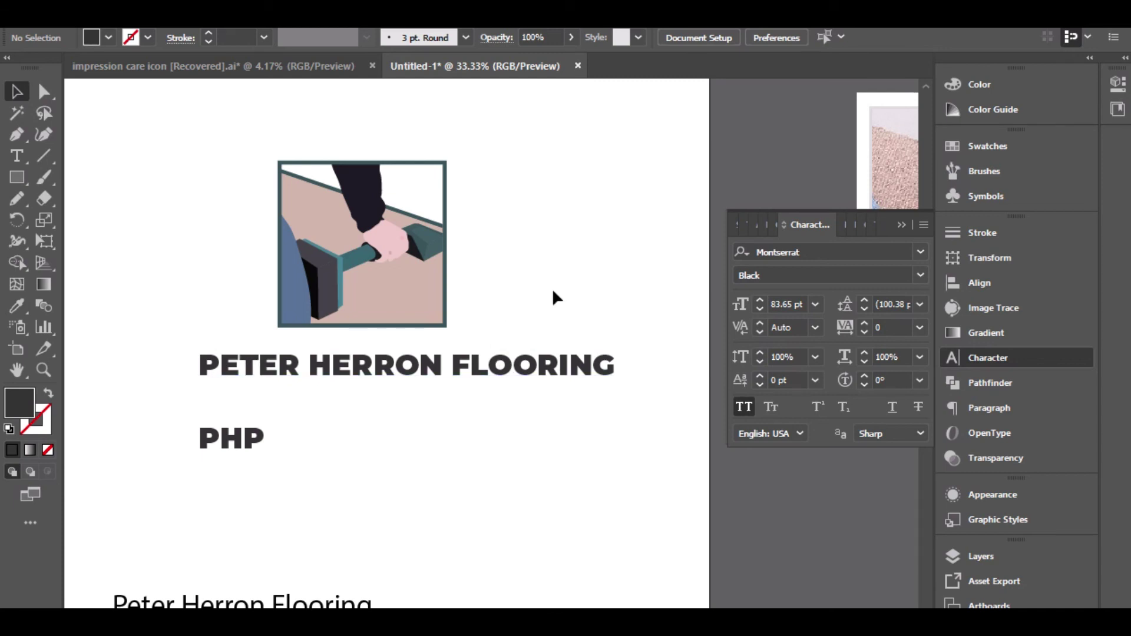
pyautogui.hotkey('ctrl', 'z')
pyautogui.hotkey('ctrl', 'z')
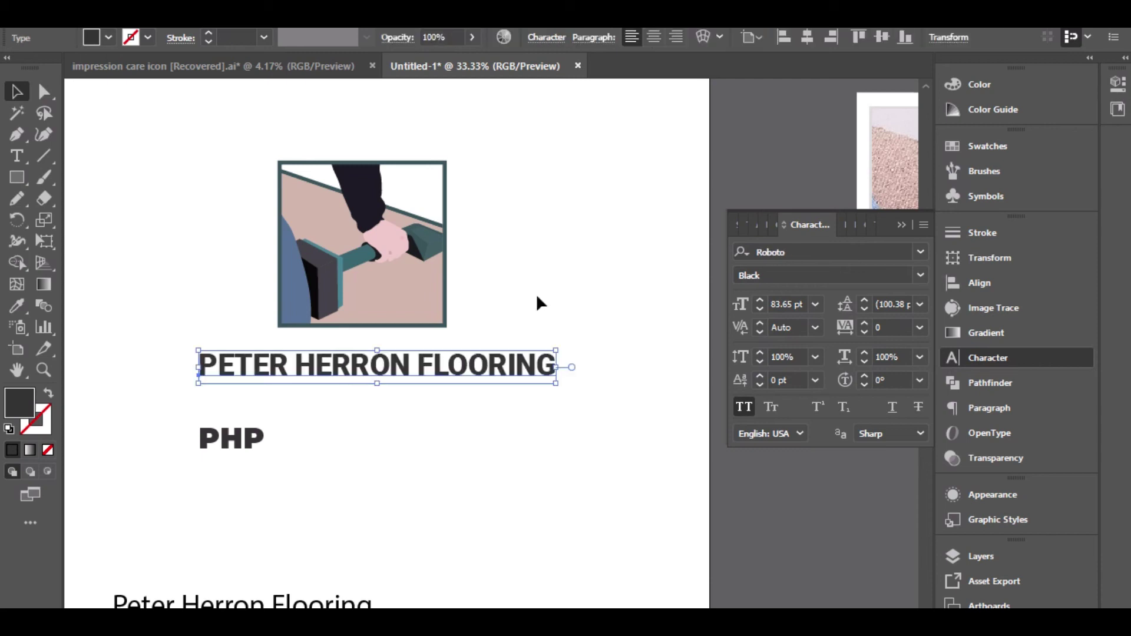
# Step: Try the Montserrat Black style on the company name once more, and undo it
pyautogui.hotkey('ctrl', 'shift', 'z')
pyautogui.hotkey('ctrl', 'shift', 'z')
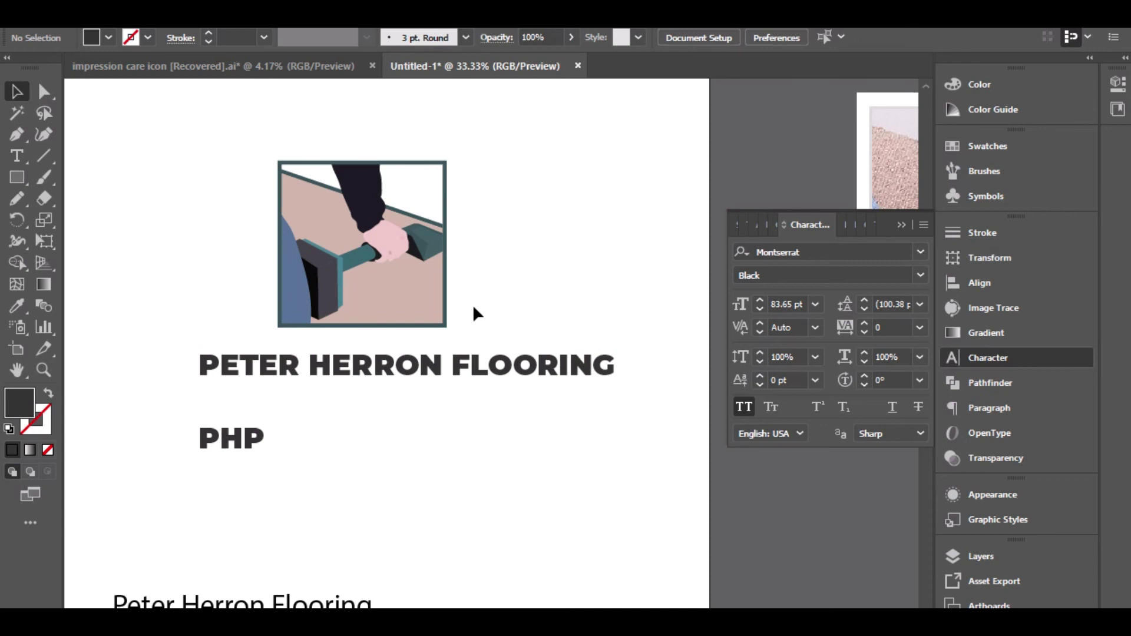
pyautogui.click(465, 360)
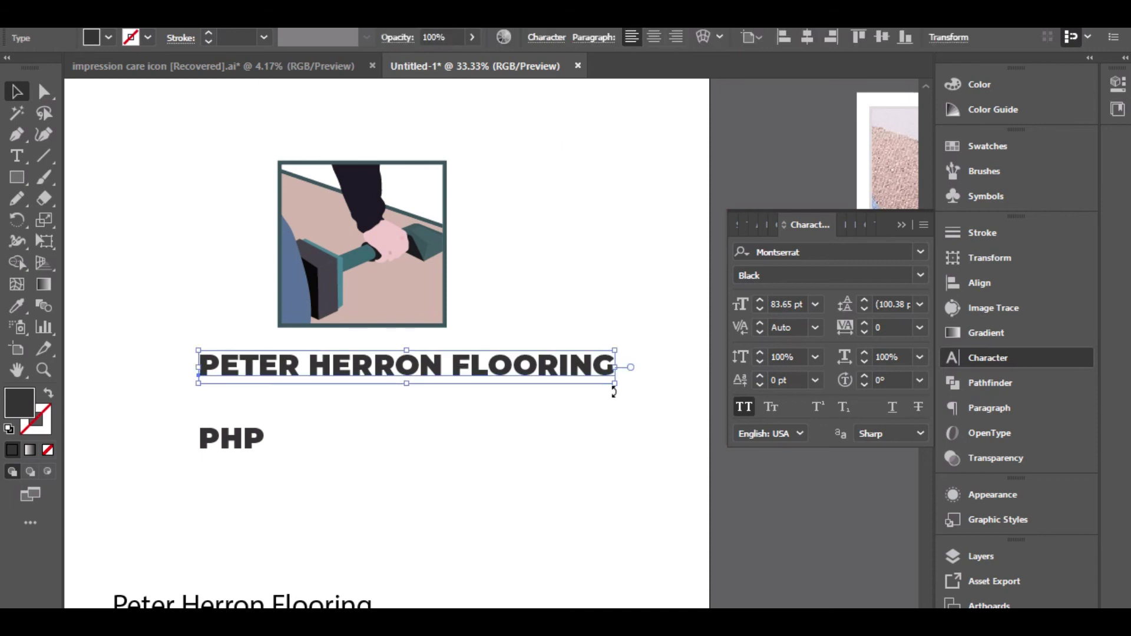
pyautogui.moveTo(616, 388); pyautogui.dragTo(462, 412)
pyautogui.hotkey('ctrl', 'z')
pyautogui.hotkey('ctrl', 'z')
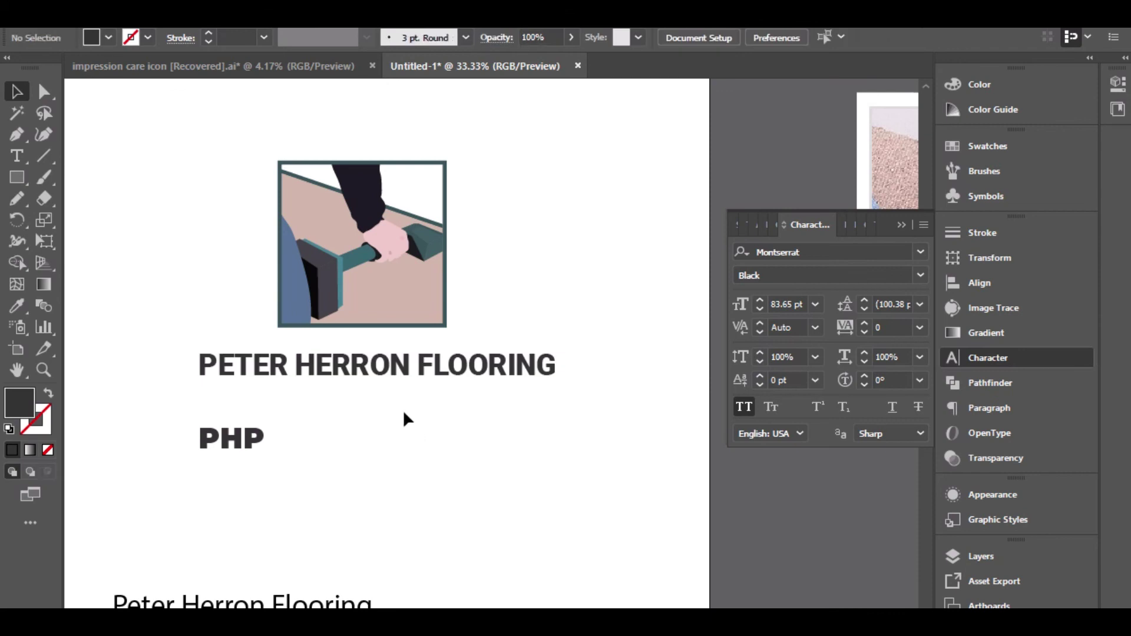
# Step: Centre the company name and the framed illustration horizontally on the artboard
pyautogui.click(385, 368)
pyautogui.scroll(1, 380, 366)
pyautogui.scroll(-1, 380, 366)
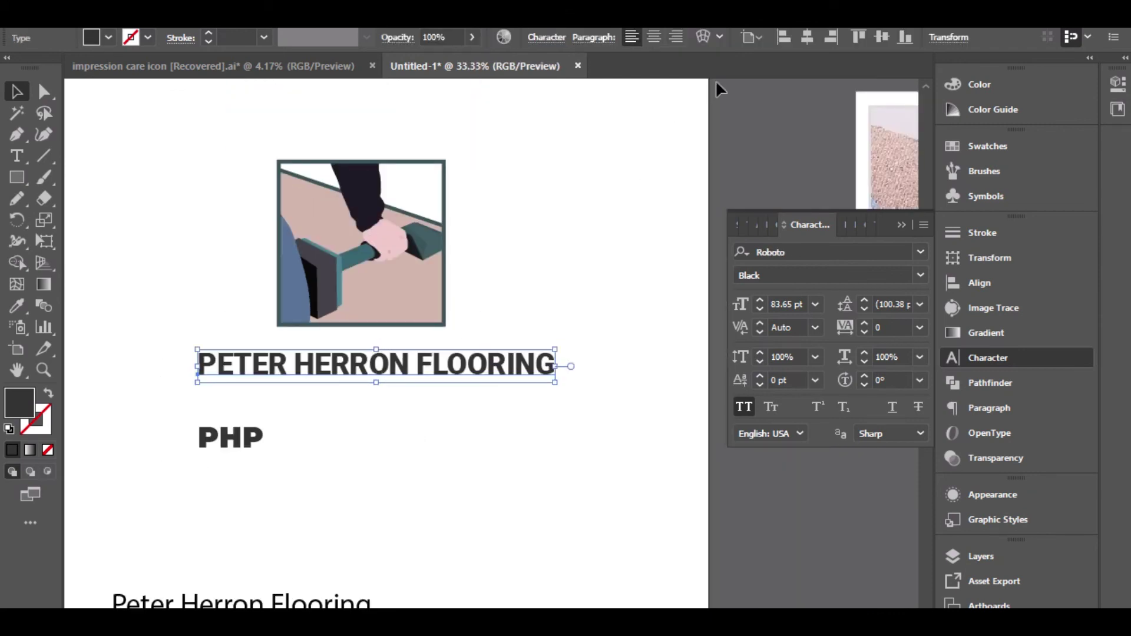
pyautogui.click(807, 35)
pyautogui.click(571, 244)
pyautogui.click(414, 270)
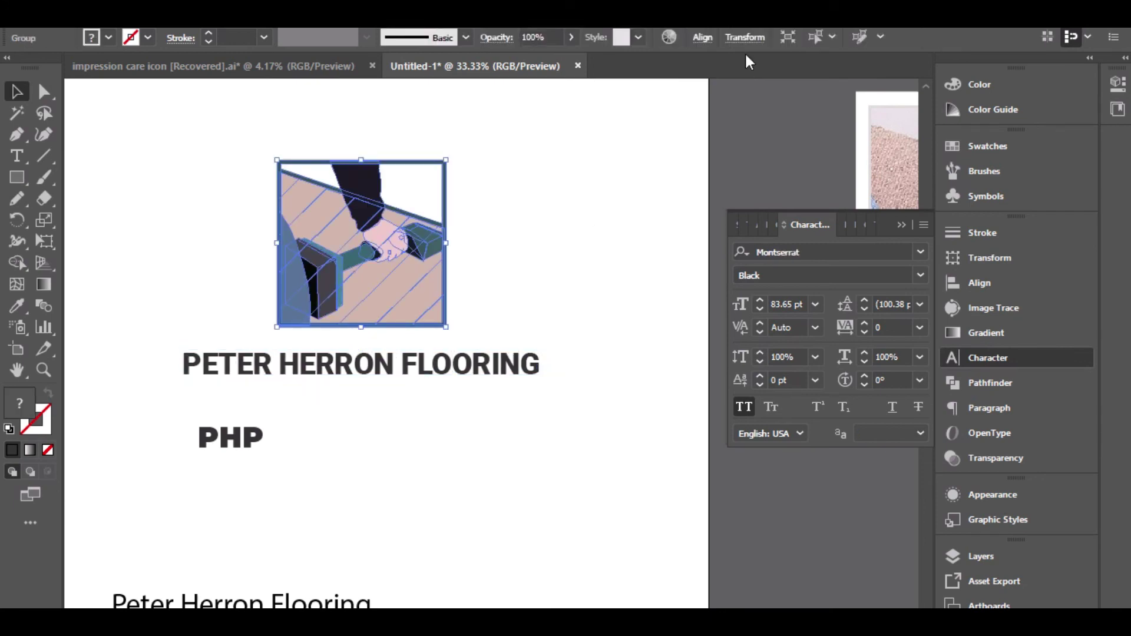
pyautogui.click(701, 39)
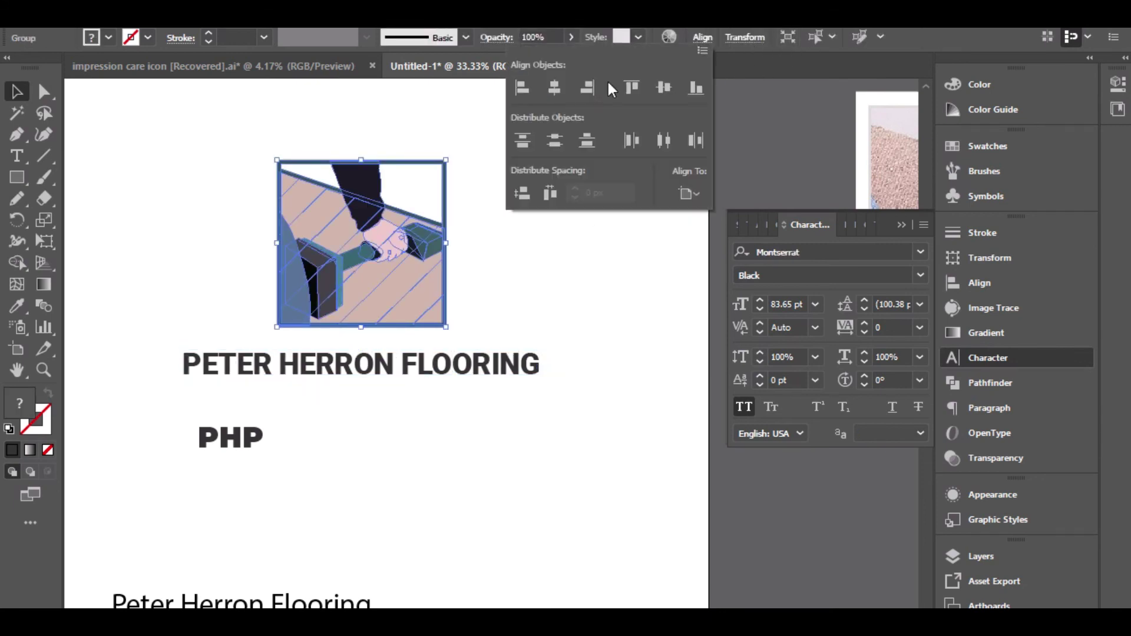
pyautogui.click(555, 88)
pyautogui.click(571, 295)
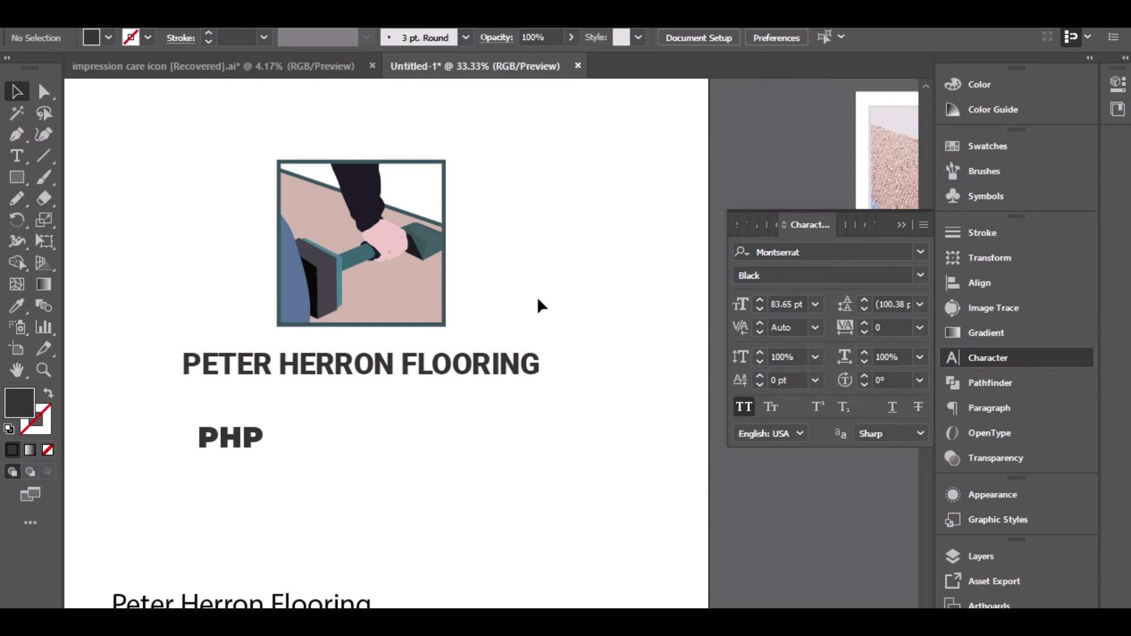
# Step: Colour the middle word of the company name teal, sampled from the flooring tool with the Eyedropper
pyautogui.click(471, 372)
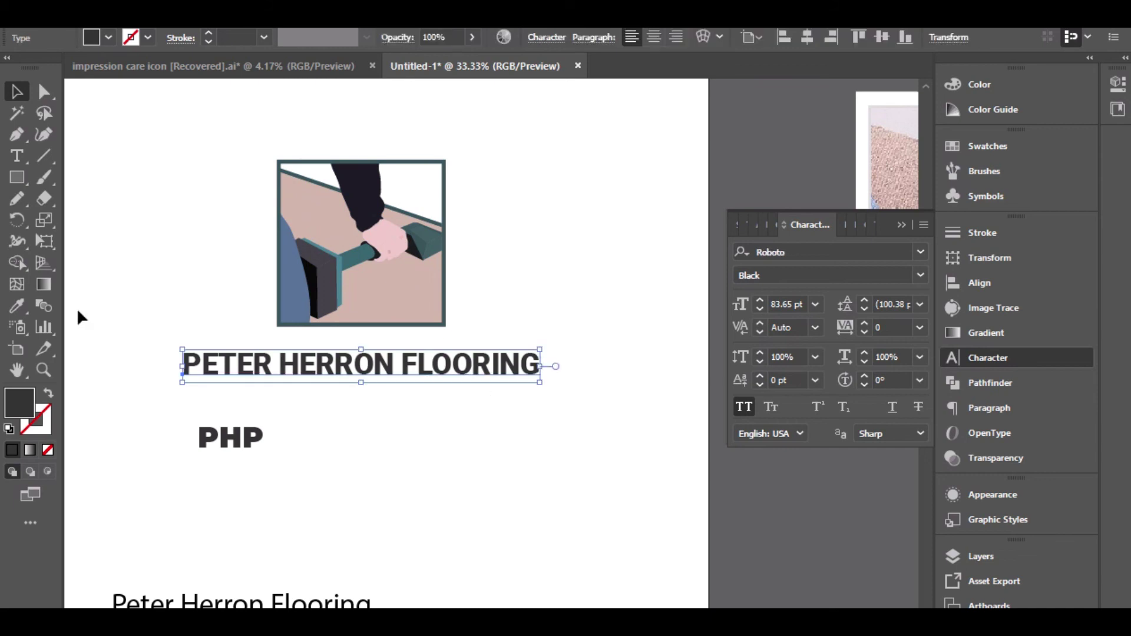
pyautogui.click(16, 159)
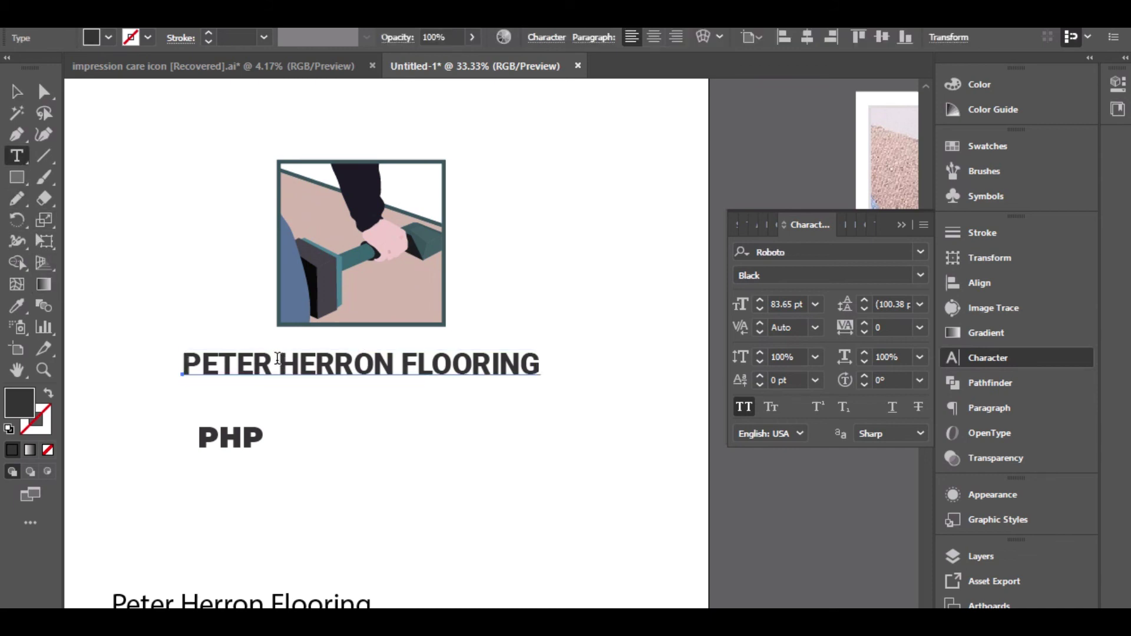
pyautogui.moveTo(279, 363); pyautogui.dragTo(393, 363)
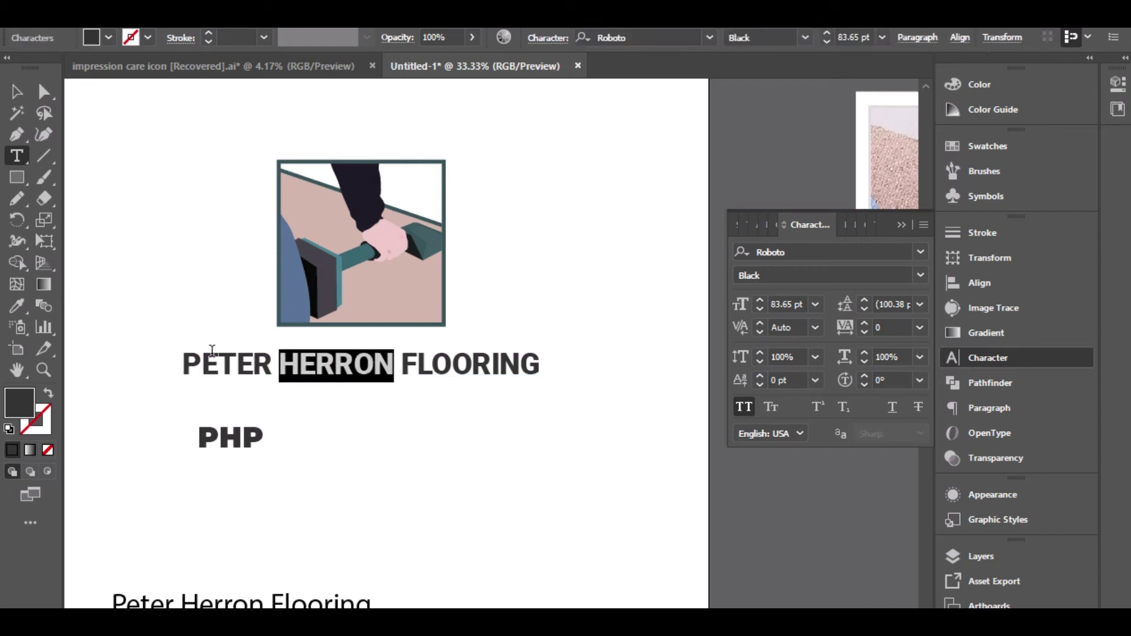
pyautogui.click(17, 307)
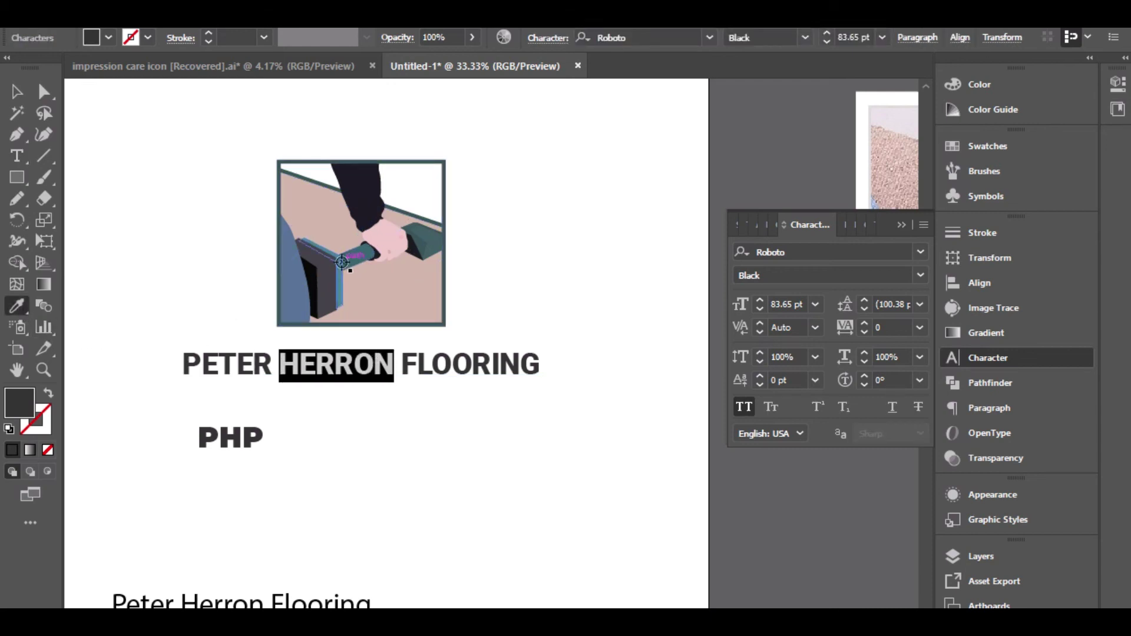
pyautogui.click(341, 263)
# Step: Colour the word FLOORING blue, sampled from the trouser leg in the illustration with the Eyedropper
pyautogui.click(16, 156)
pyautogui.moveTo(404, 362); pyautogui.dragTo(541, 364)
pyautogui.click(23, 304)
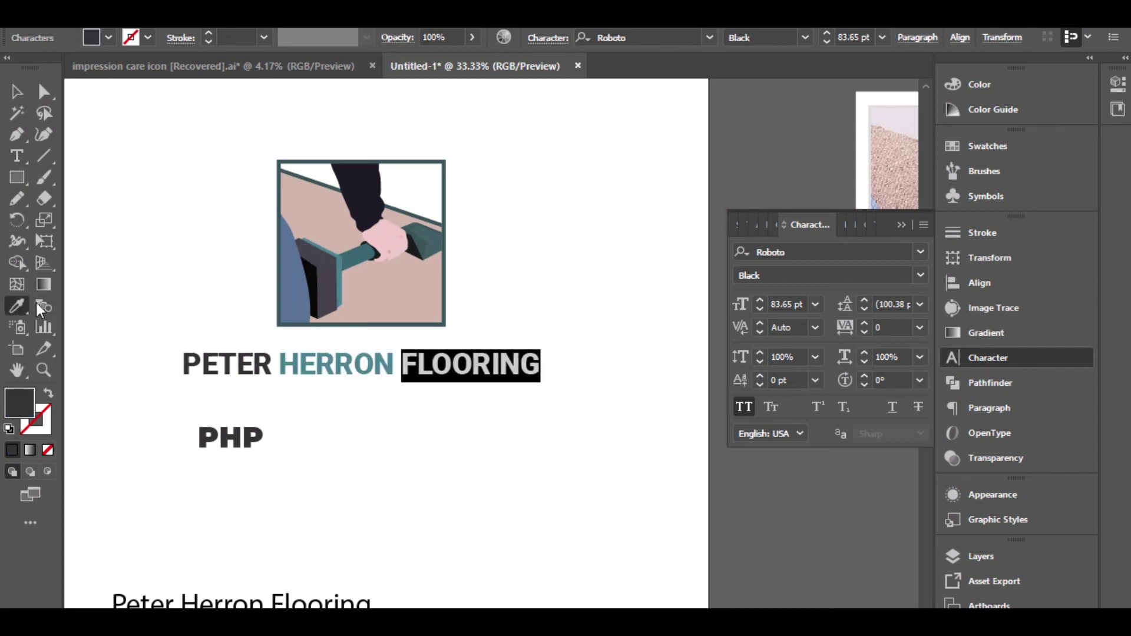
pyautogui.click(288, 286)
pyautogui.press('v')
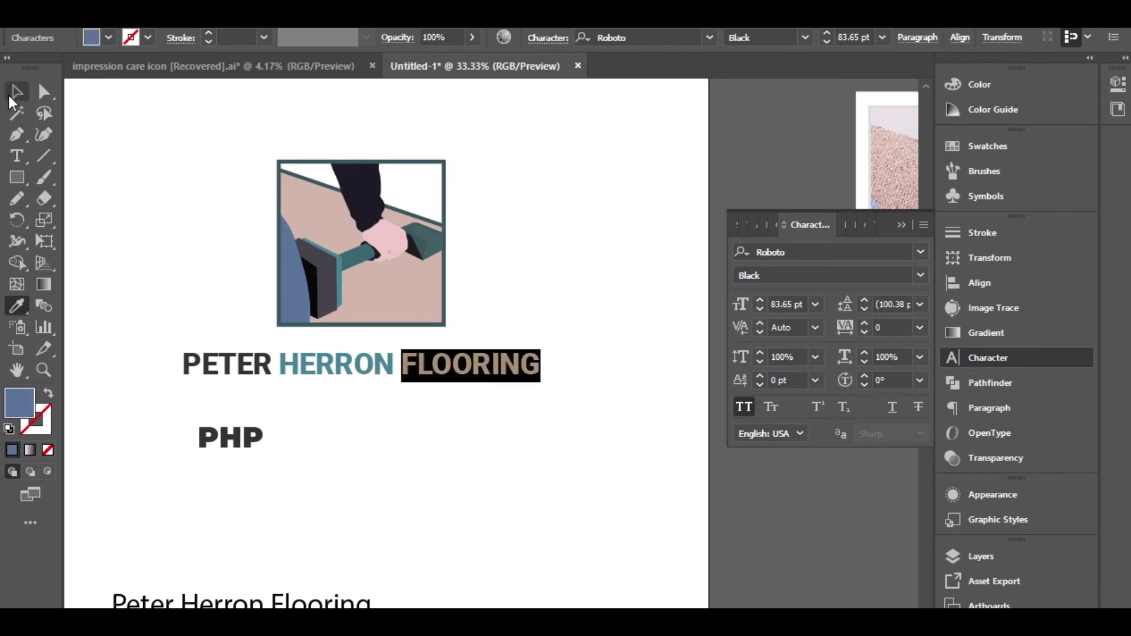
pyautogui.click(173, 229)
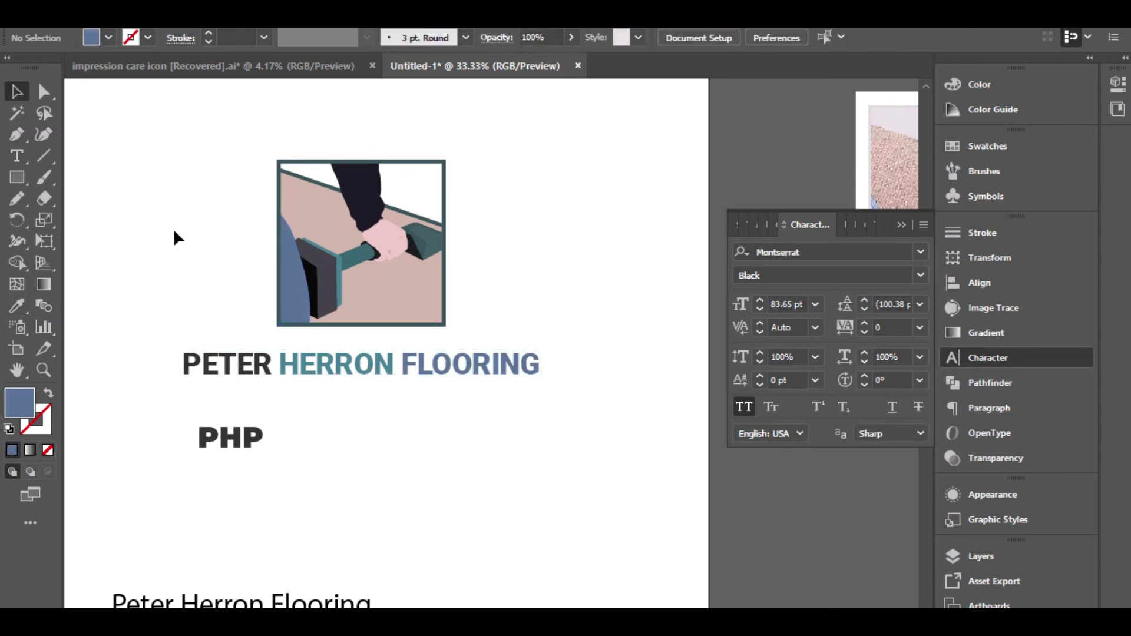
# Step: Apply the middle word's teal to the entire company name with the Eyedropper
pyautogui.click(301, 377)
pyautogui.click(16, 305)
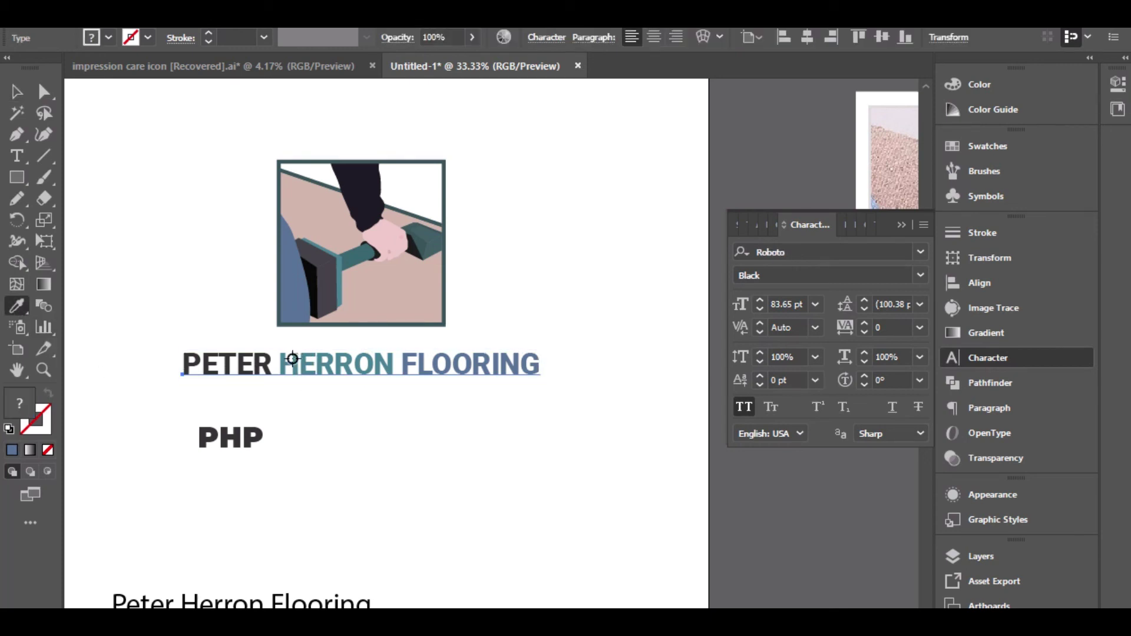
pyautogui.click(293, 358)
pyautogui.press('v')
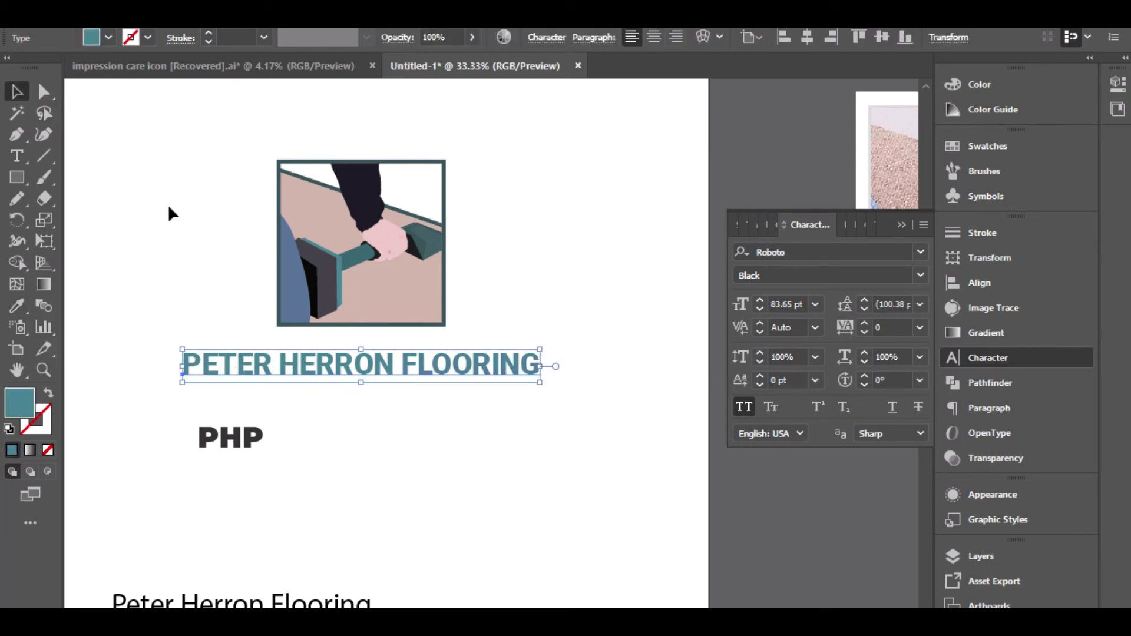
pyautogui.click(175, 211)
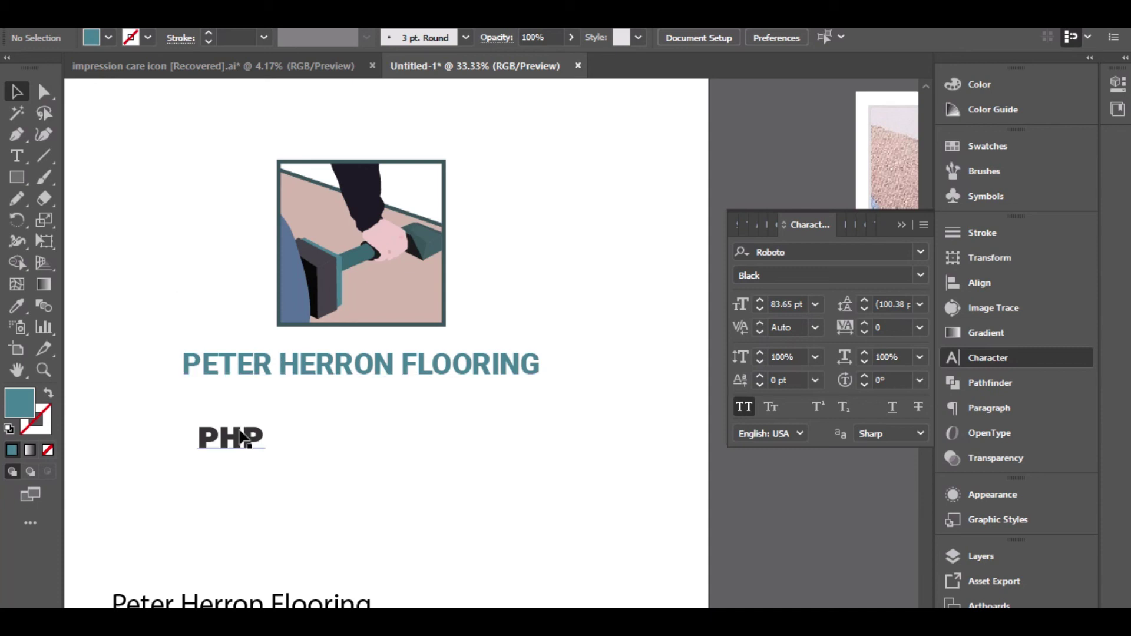
# Step: Move the PHP text into the white area beside the sleeve in the illustration and scale it down to about 63 pt
pyautogui.moveTo(241, 438); pyautogui.dragTo(420, 178)
pyautogui.click(477, 199)
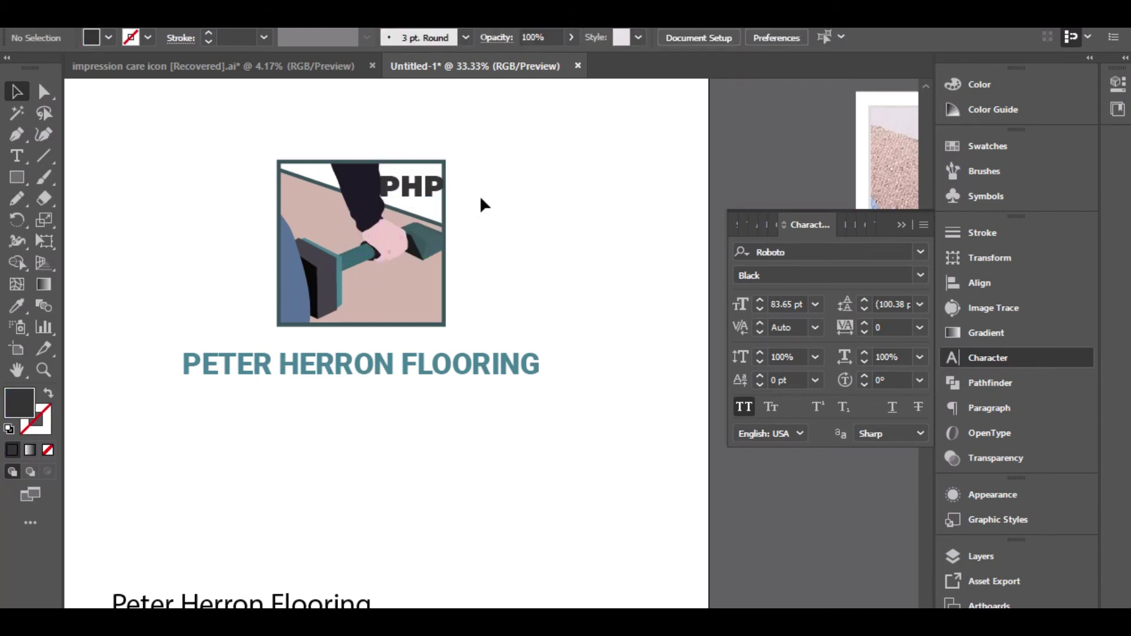
pyautogui.scroll(1, 471, 196)
pyautogui.click(418, 194)
pyautogui.moveTo(425, 203); pyautogui.dragTo(421, 202)
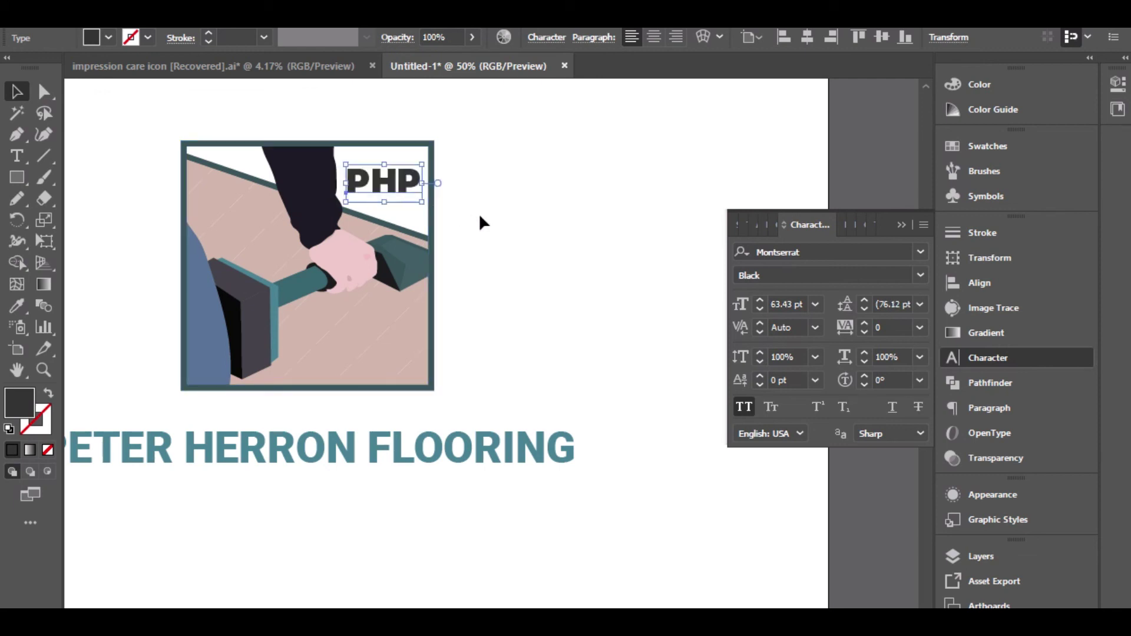
# Step: Colour the PHP text teal, sampled from the edge of the flooring tool's plate with the Eyedropper
pyautogui.click(22, 305)
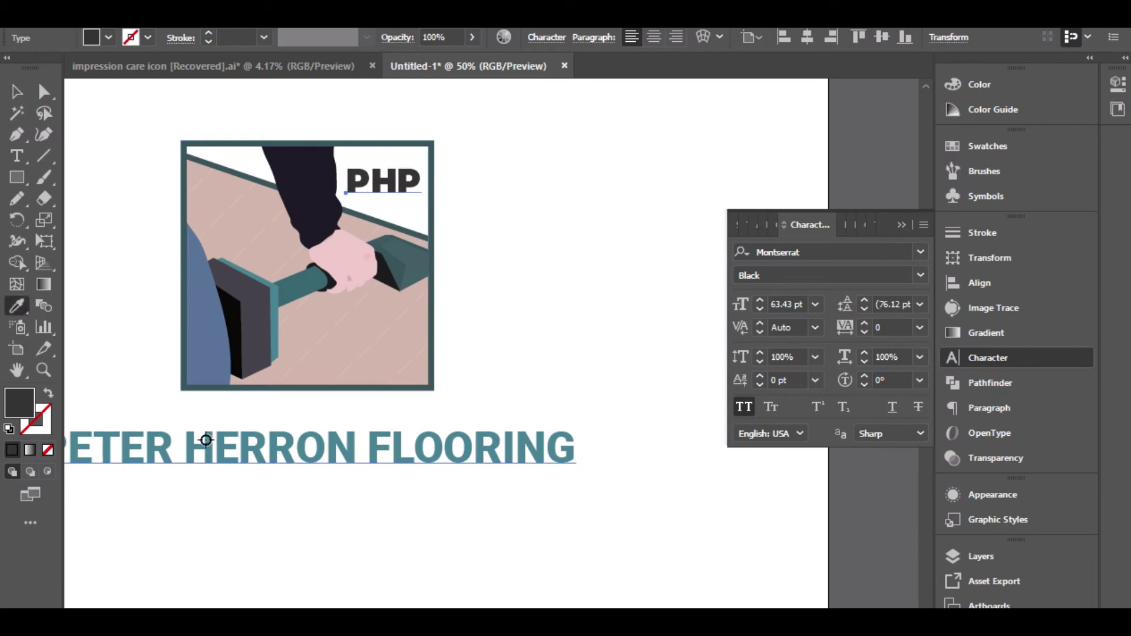
pyautogui.click(273, 299)
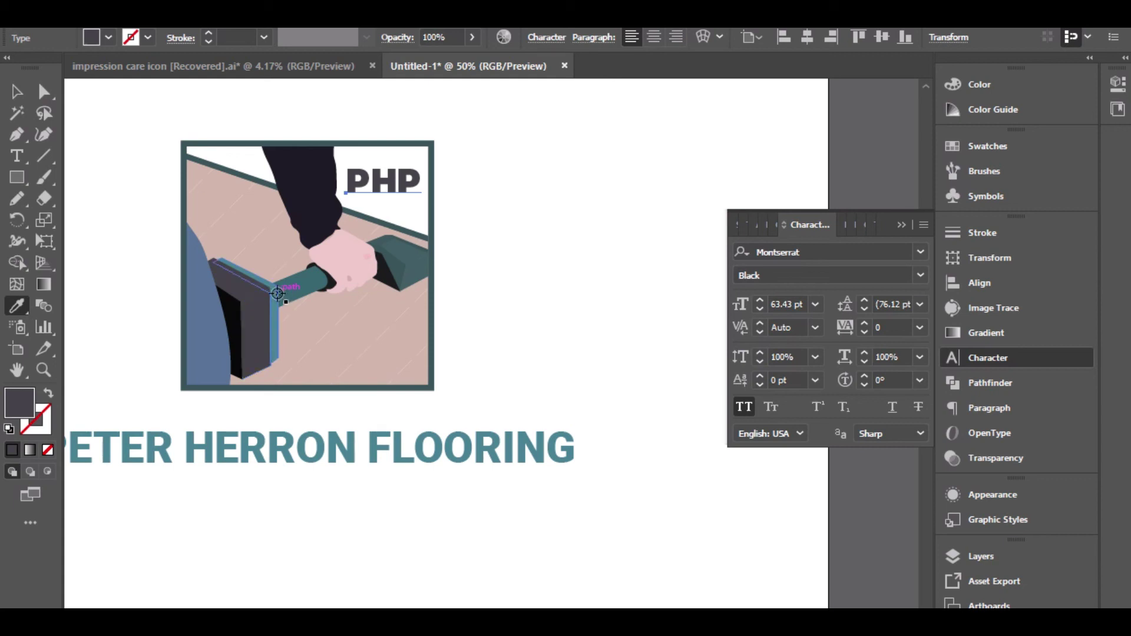
pyautogui.click(277, 294)
pyautogui.click(18, 92)
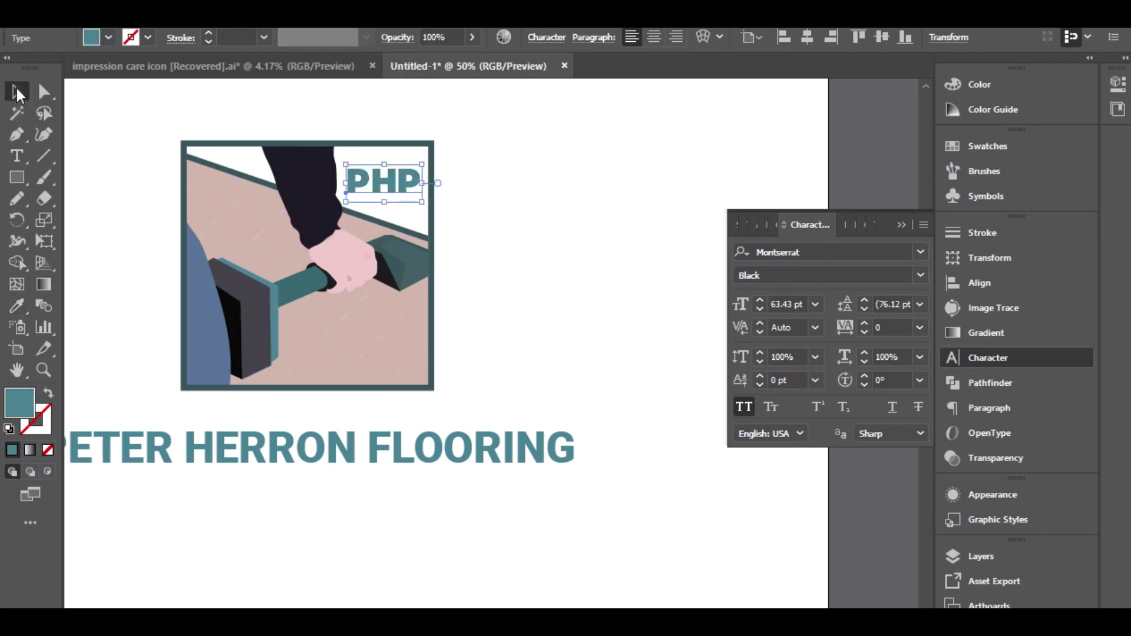
pyautogui.click(469, 190)
# Step: Convert the PHP text to outlines and select the resulting letter group
pyautogui.scroll(2, 464, 189)
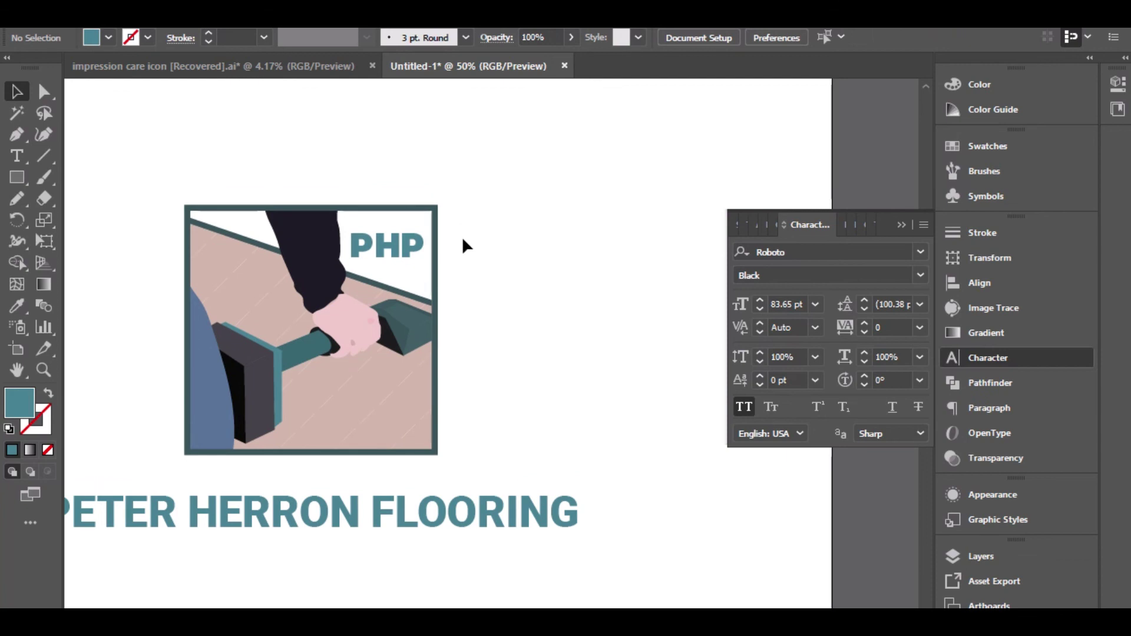
pyautogui.scroll(2, 434, 236)
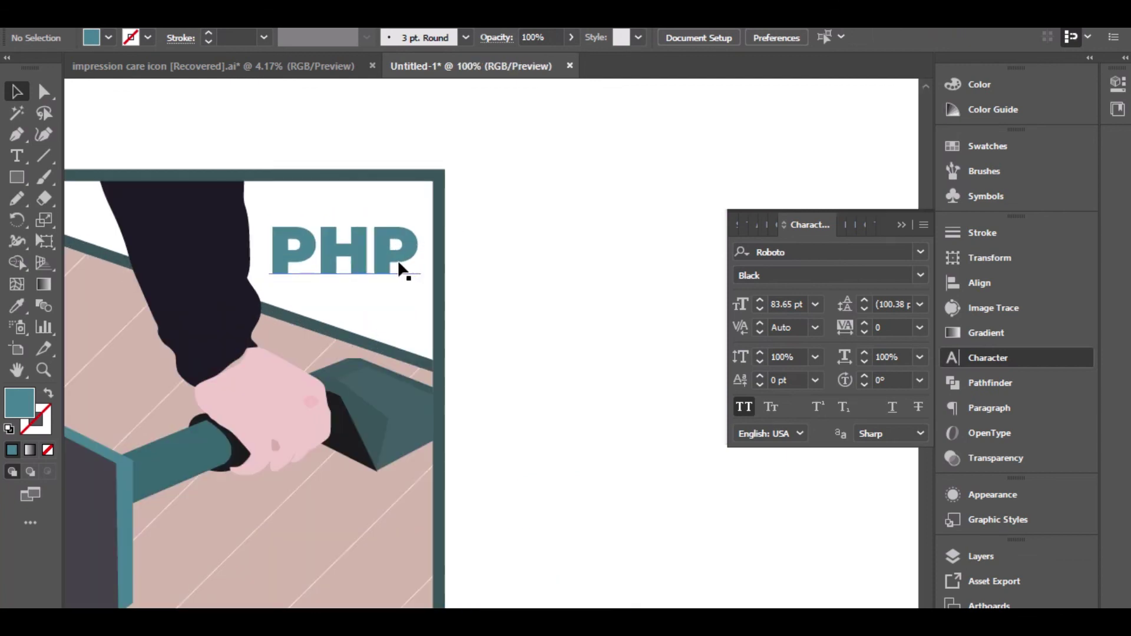
pyautogui.scroll(1, 468, 267)
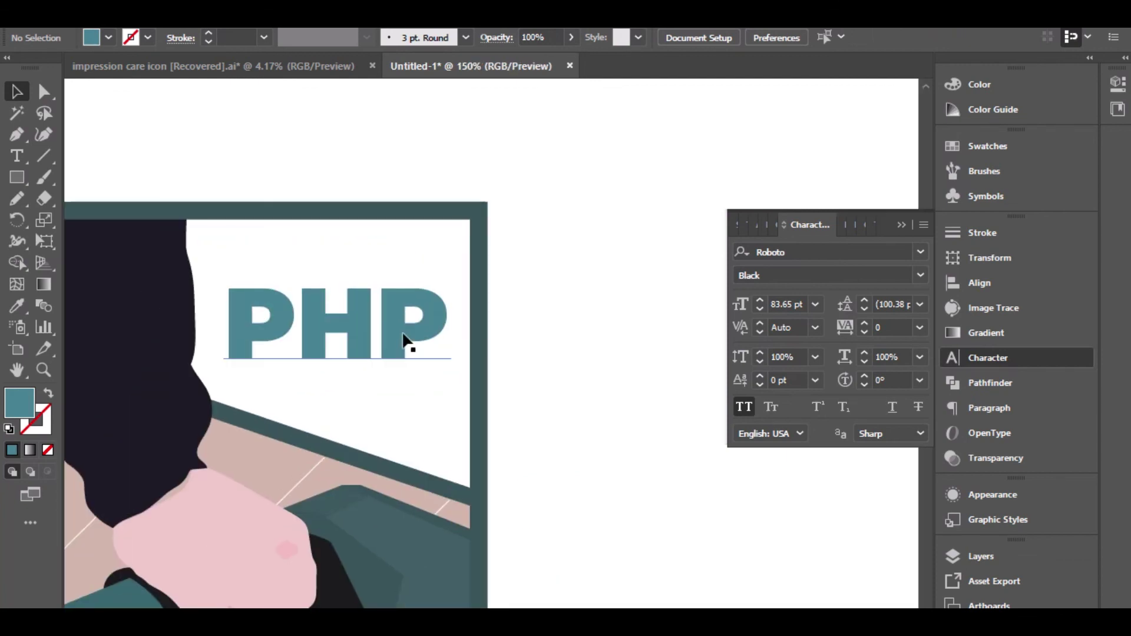
pyautogui.click(404, 335)
pyautogui.rightClick(402, 330)
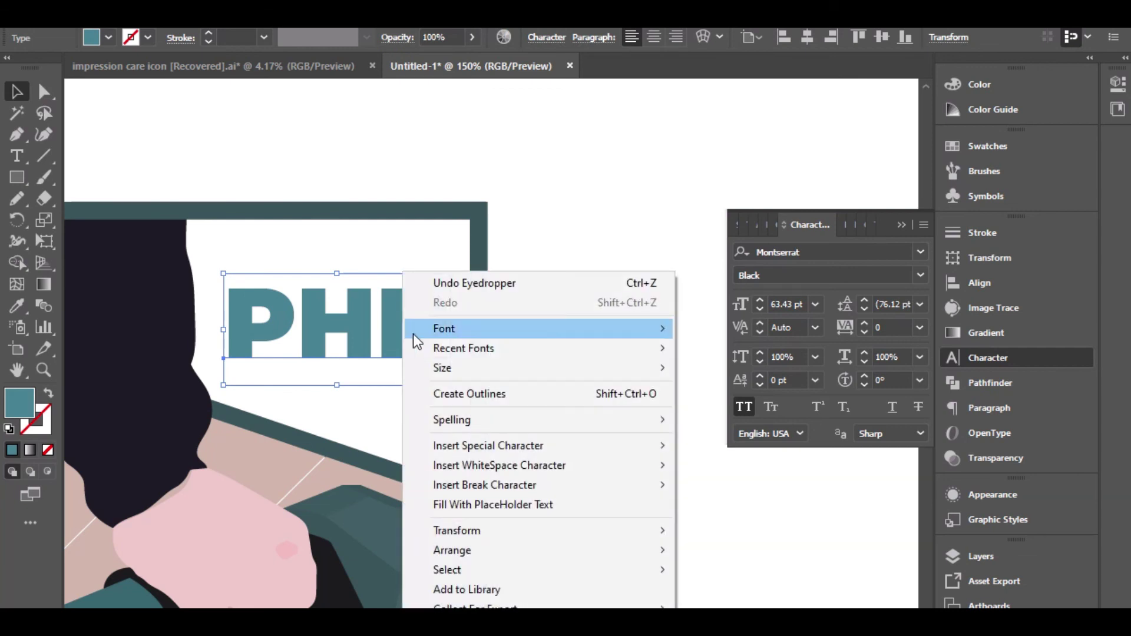
pyautogui.click(459, 391)
pyautogui.click(554, 312)
pyautogui.click(378, 312)
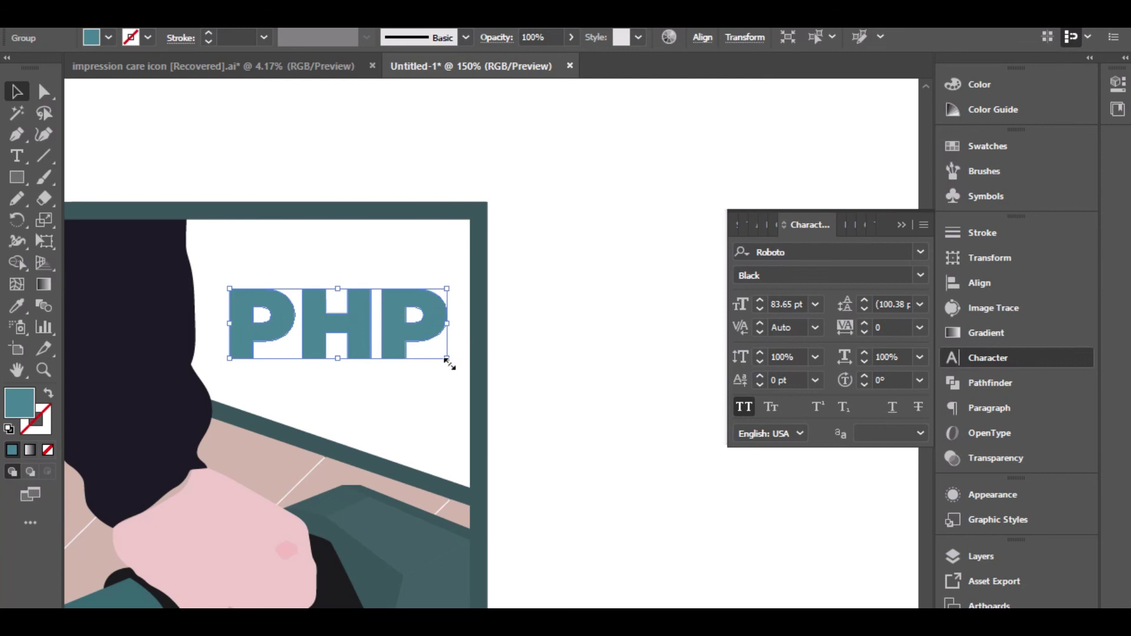
# Step: Enlarge the PHP outlines slightly about their centre and nudge them a little right and up within the white area
pyautogui.moveTo(445, 359); pyautogui.dragTo(463, 375)
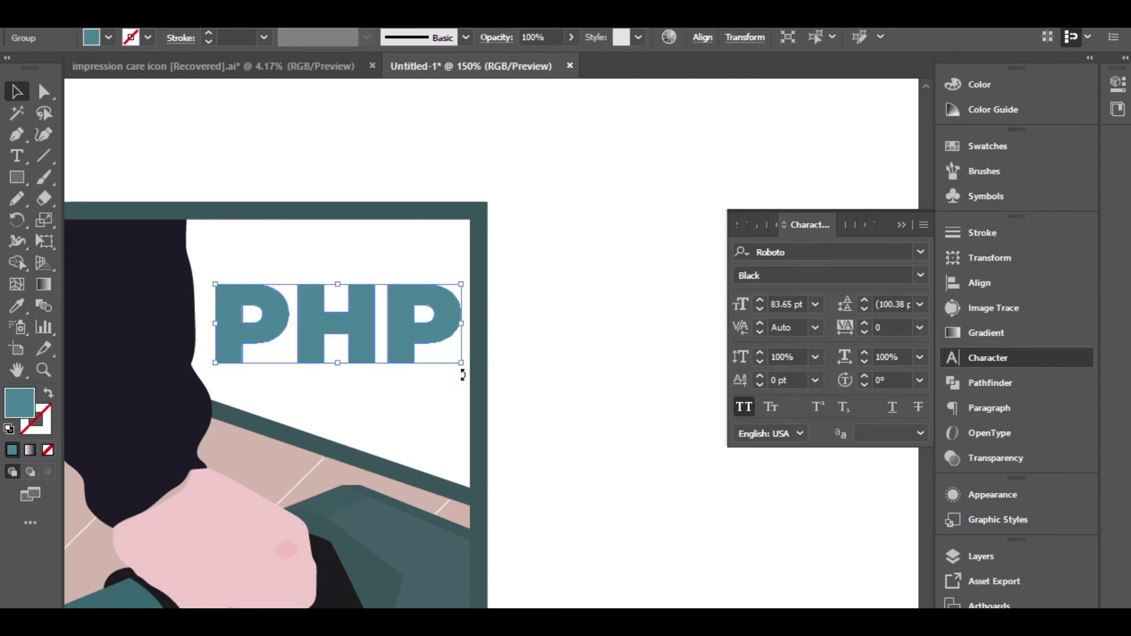
pyautogui.press('Right')
pyautogui.press('Right')
pyautogui.press('Right')
pyautogui.press('Right')
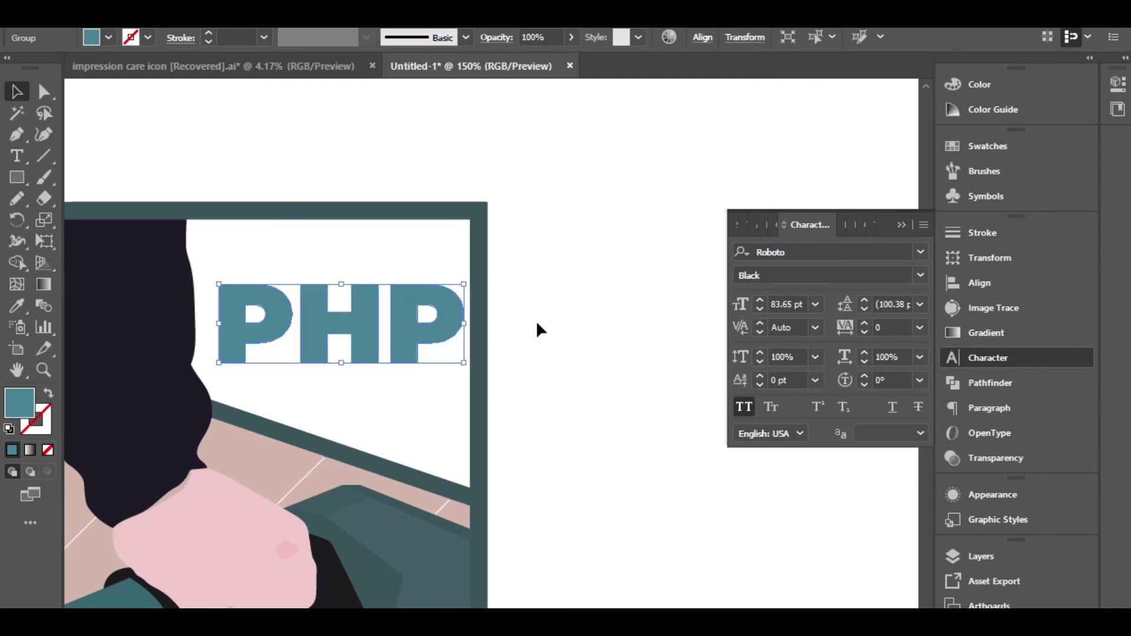
pyautogui.press('Down')
pyautogui.press('Down')
pyautogui.press('Up')
pyautogui.press('Up')
pyautogui.press('Up')
pyautogui.press('Up')
pyautogui.press('Up')
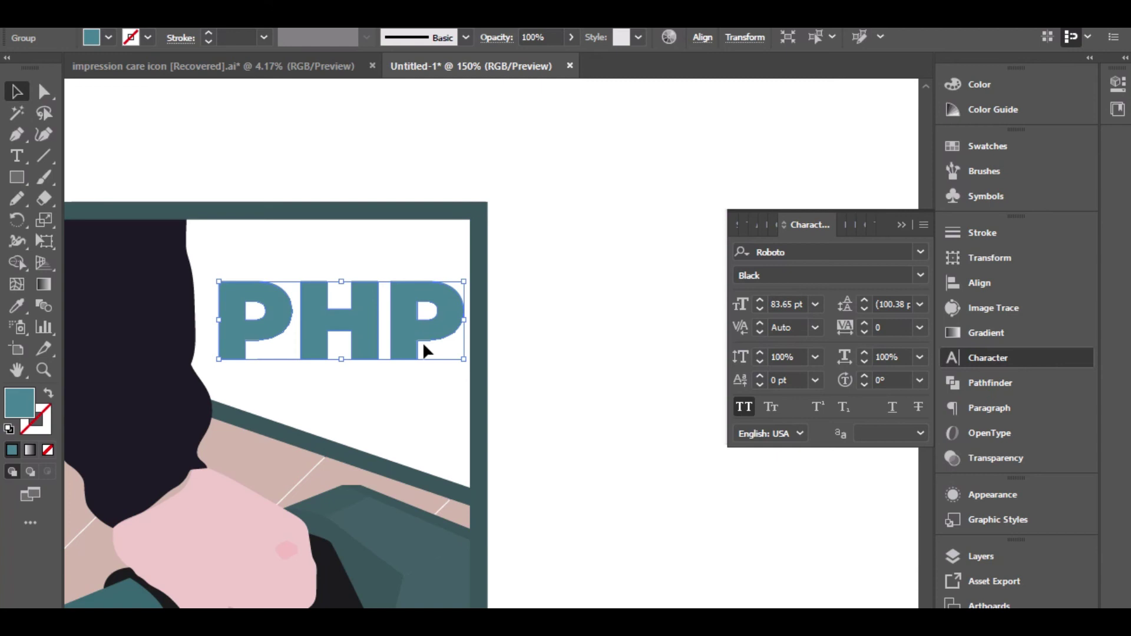
# Step: Stretch the PHP outlines vertically to more than twice their height and move them down over the diagonal floor edge
pyautogui.moveTo(339, 361); pyautogui.dragTo(335, 415)
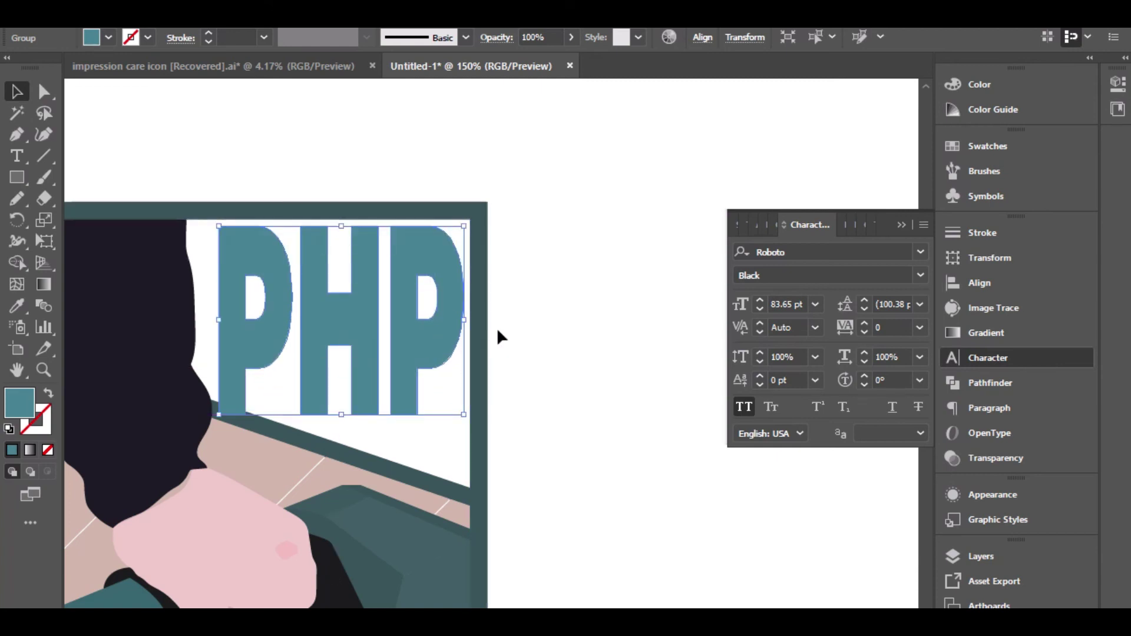
pyautogui.moveTo(409, 333); pyautogui.dragTo(408, 393)
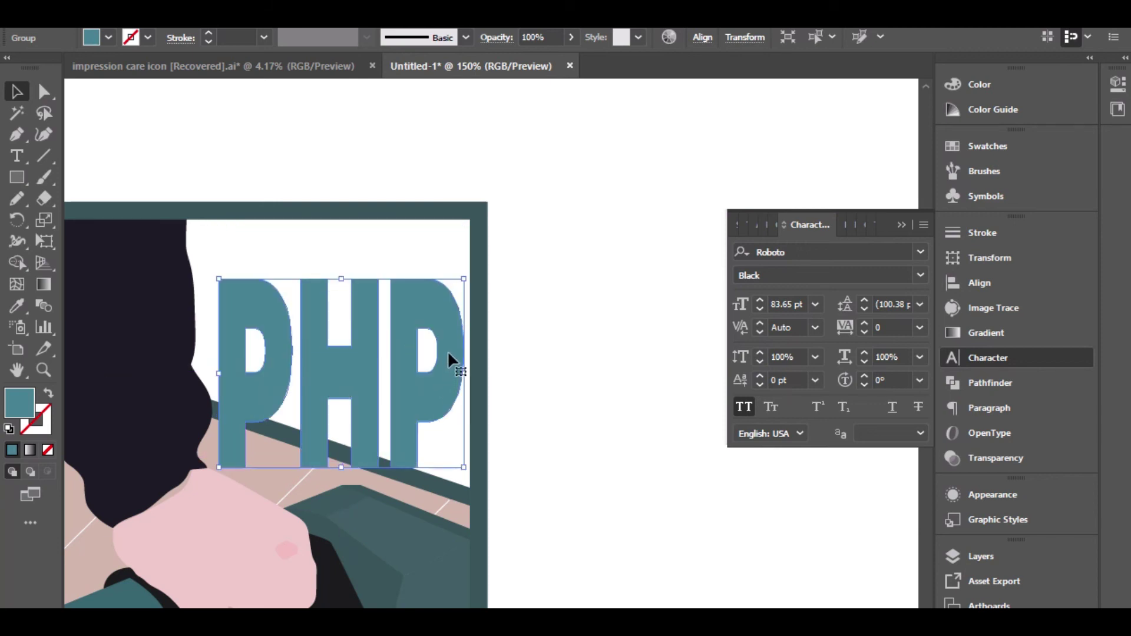
pyautogui.moveTo(218, 277); pyautogui.dragTo(221, 255)
pyautogui.hotkey('ctrl', 'z')
# Step: Try moving anchor points of the first P upward with the Direct Selection tool, and undo the moves
pyautogui.click(44, 92)
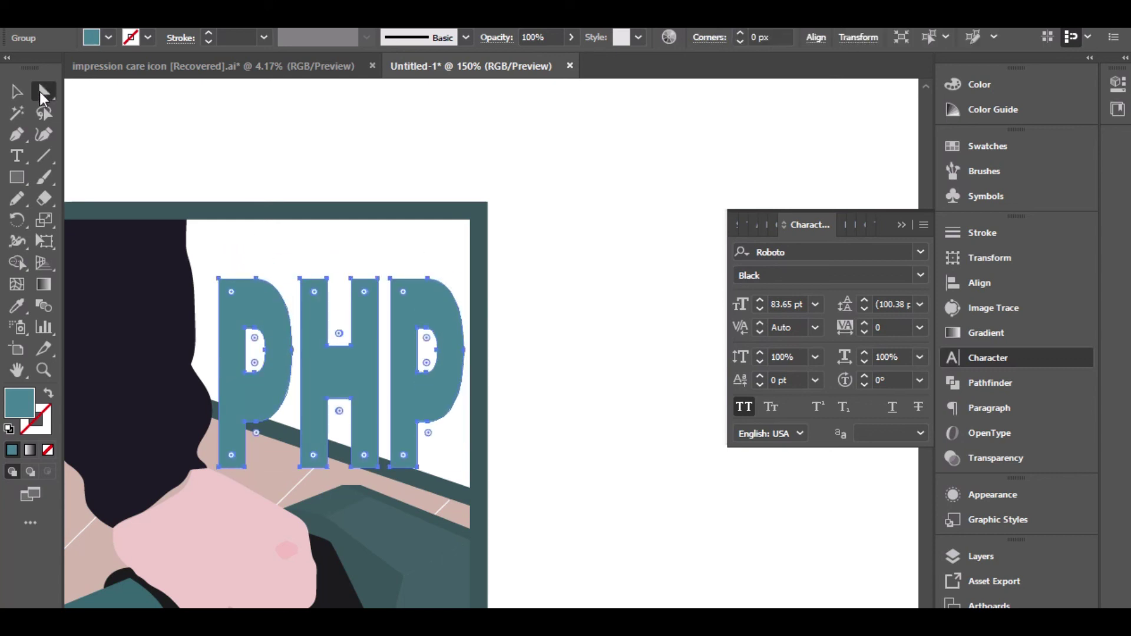
pyautogui.click(268, 259)
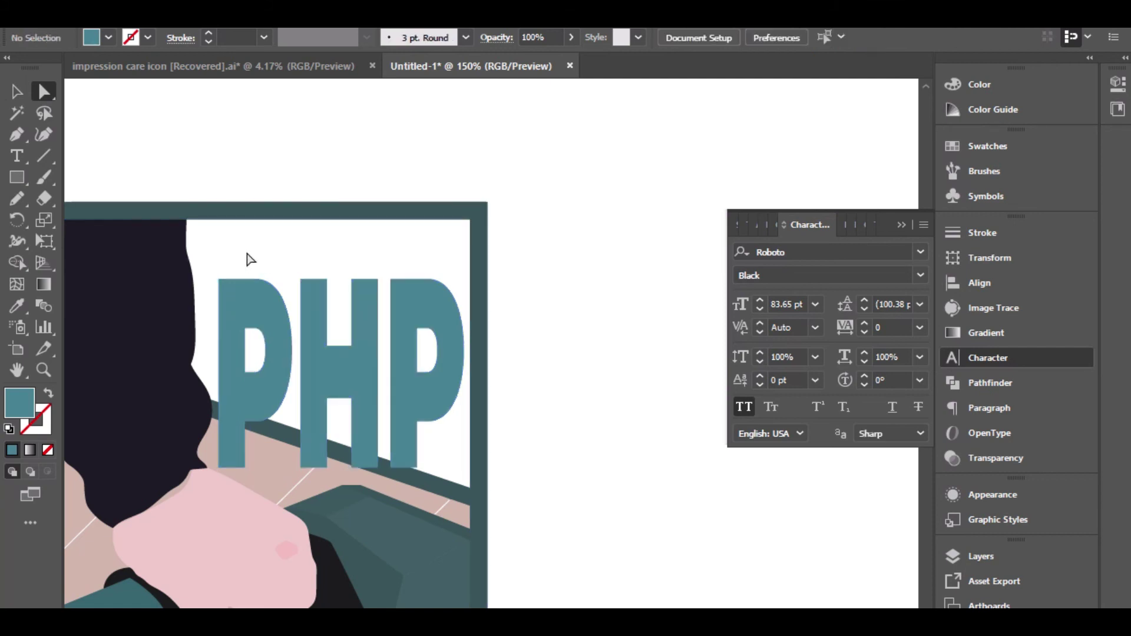
pyautogui.moveTo(231, 303); pyautogui.dragTo(292, 354)
pyautogui.hotkey('shift', 'Up')
pyautogui.hotkey('shift', 'Up')
pyautogui.hotkey('shift', 'Up')
pyautogui.hotkey('shift', 'Up')
pyautogui.click(397, 258)
pyautogui.hotkey('ctrl', 'z')
pyautogui.hotkey('ctrl', 'z')
pyautogui.hotkey('ctrl', 'z')
pyautogui.hotkey('ctrl', 'z')
pyautogui.hotkey('ctrl', 'z')
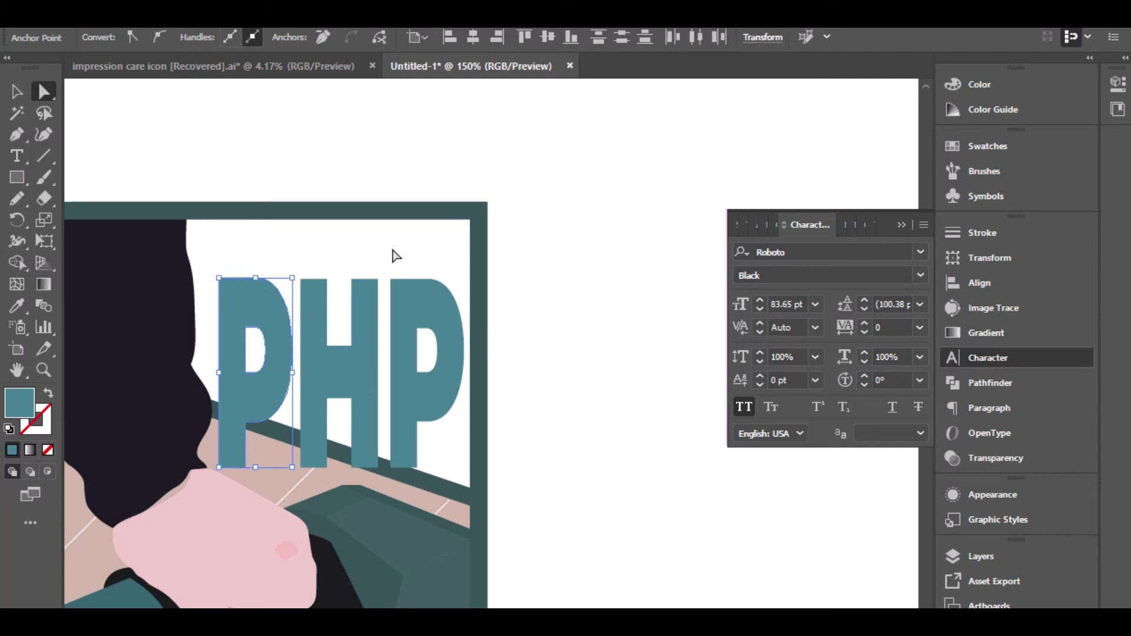
# Step: Undo the vertical stretch of the PHP outlines and ungroup them into separate letters
pyautogui.hotkey('ctrl', 'z')
pyautogui.hotkey('ctrl', 'z')
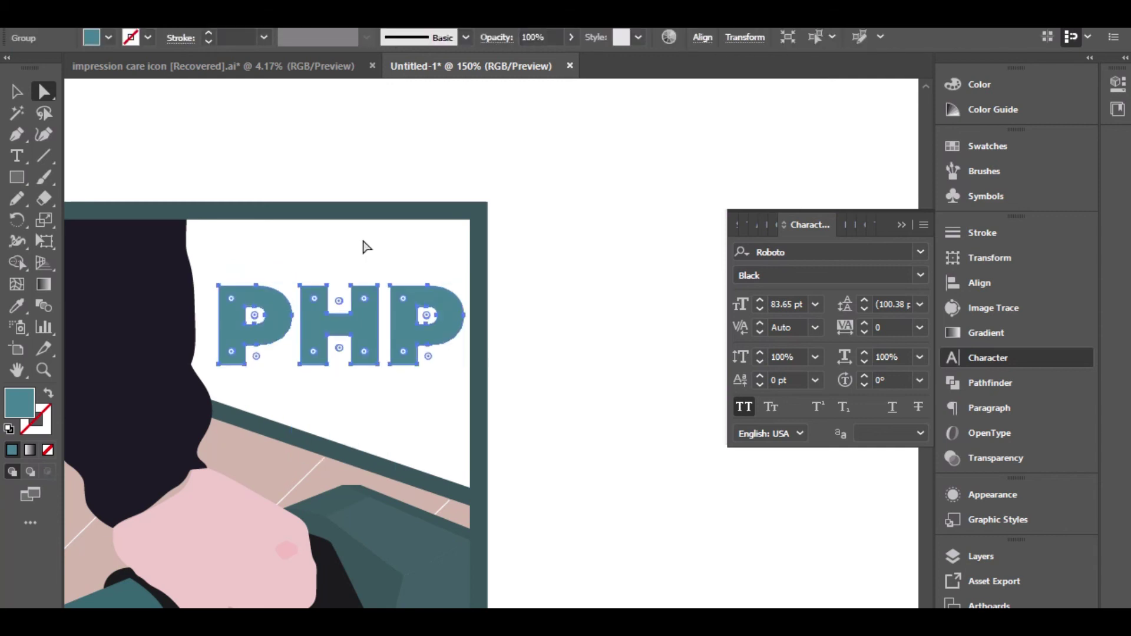
pyautogui.click(16, 91)
pyautogui.click(535, 311)
pyautogui.click(440, 333)
pyautogui.rightClick(439, 331)
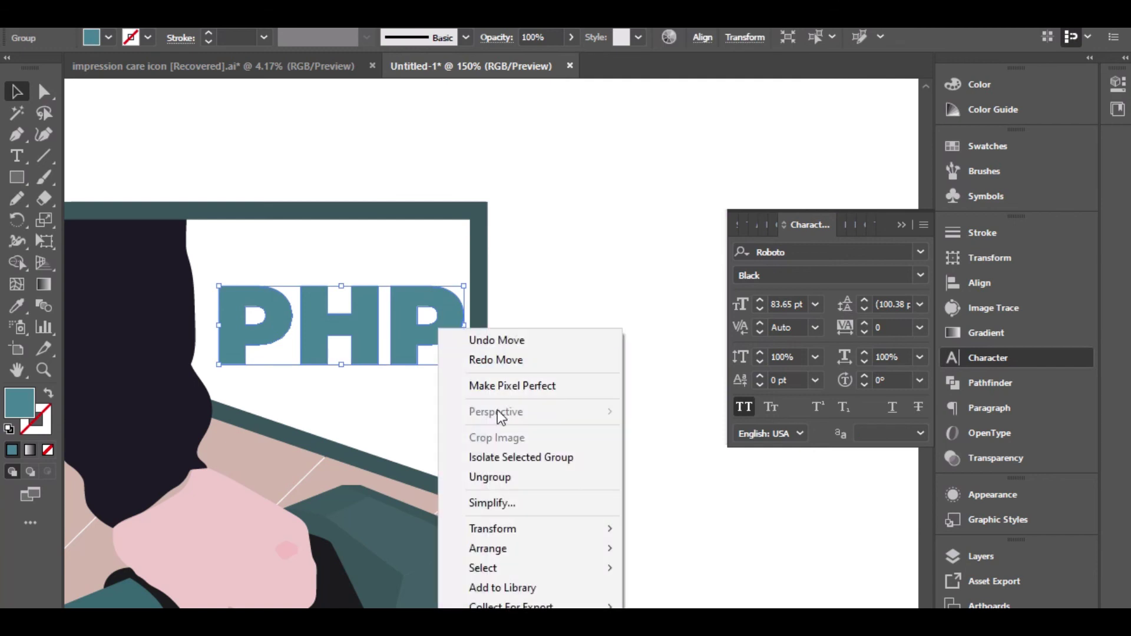
pyautogui.click(510, 475)
pyautogui.click(494, 341)
# Step: Stretch the last P, the H and the first P downward individually, so their bases step along the diagonal floor edge
pyautogui.click(431, 338)
pyautogui.moveTo(427, 366); pyautogui.dragTo(427, 476)
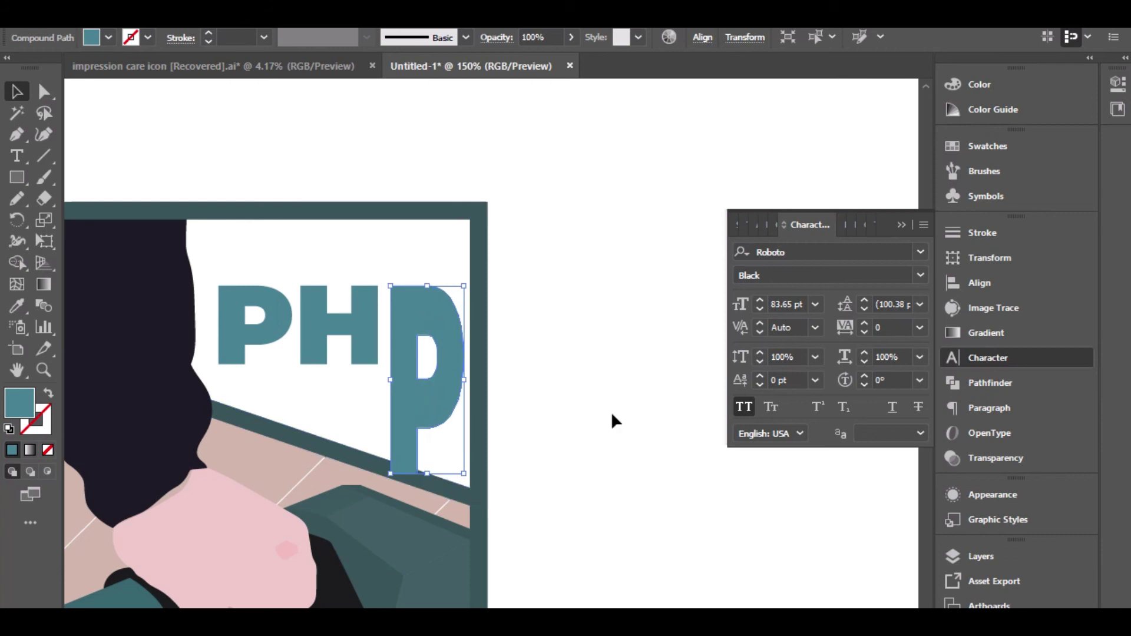
pyautogui.click(556, 371)
pyautogui.click(377, 331)
pyautogui.moveTo(341, 366); pyautogui.dragTo(344, 455)
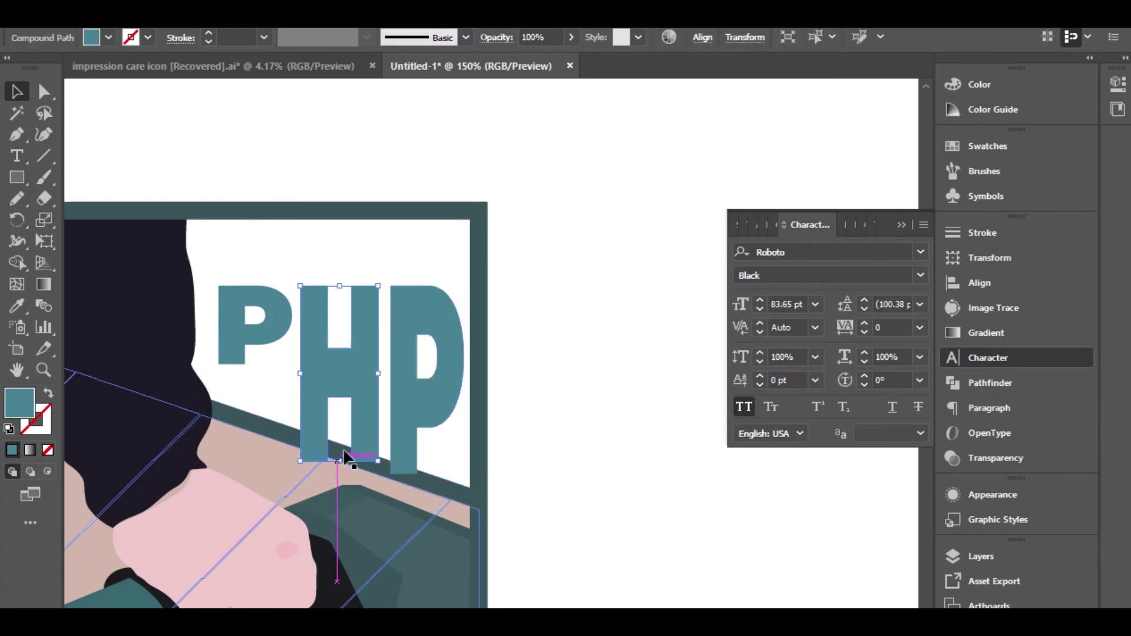
pyautogui.click(554, 290)
pyautogui.click(268, 341)
pyautogui.moveTo(260, 365); pyautogui.dragTo(259, 416)
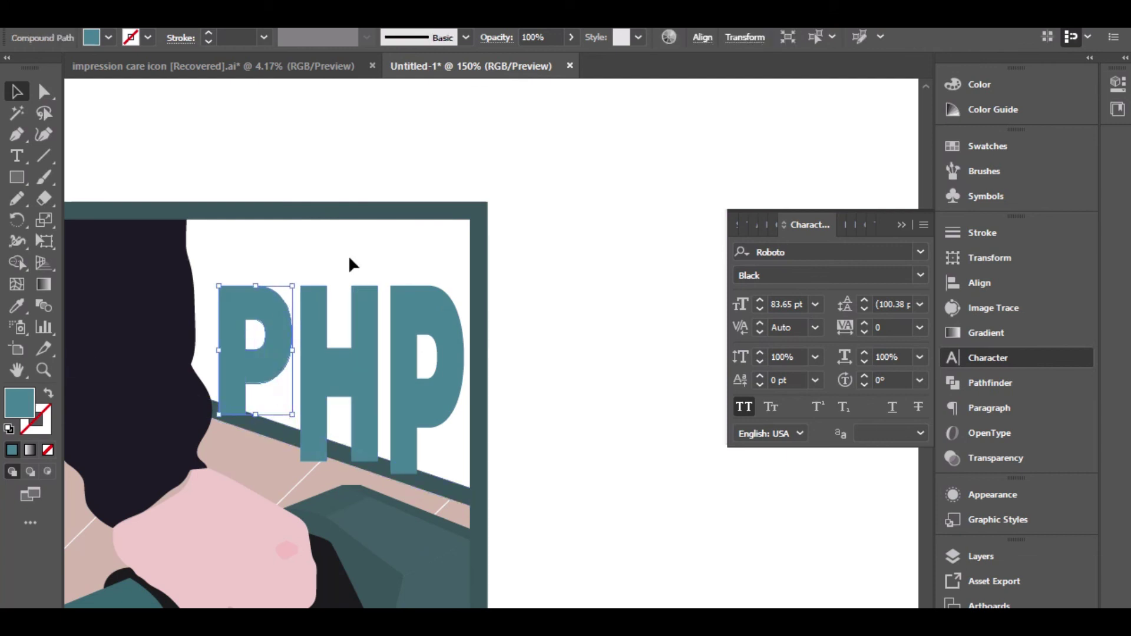
pyautogui.click(345, 250)
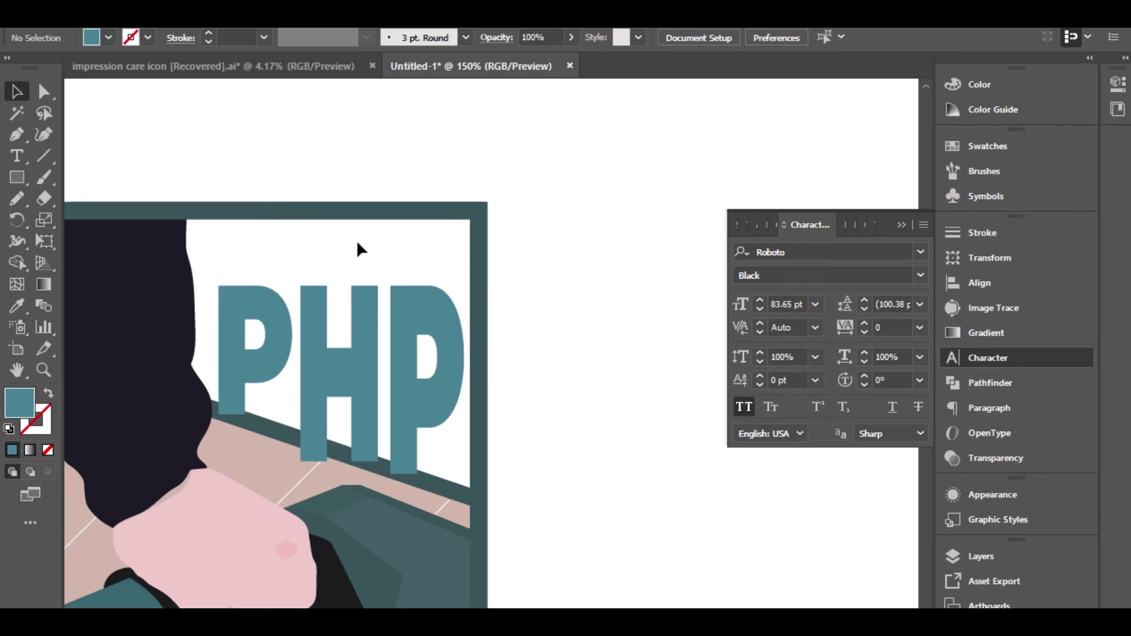
# Step: Extend all three PHP letters upward together until their tops sit just below the frame's upper inner edge
pyautogui.moveTo(219, 261); pyautogui.dragTo(455, 289)
pyautogui.moveTo(344, 286); pyautogui.dragTo(353, 225)
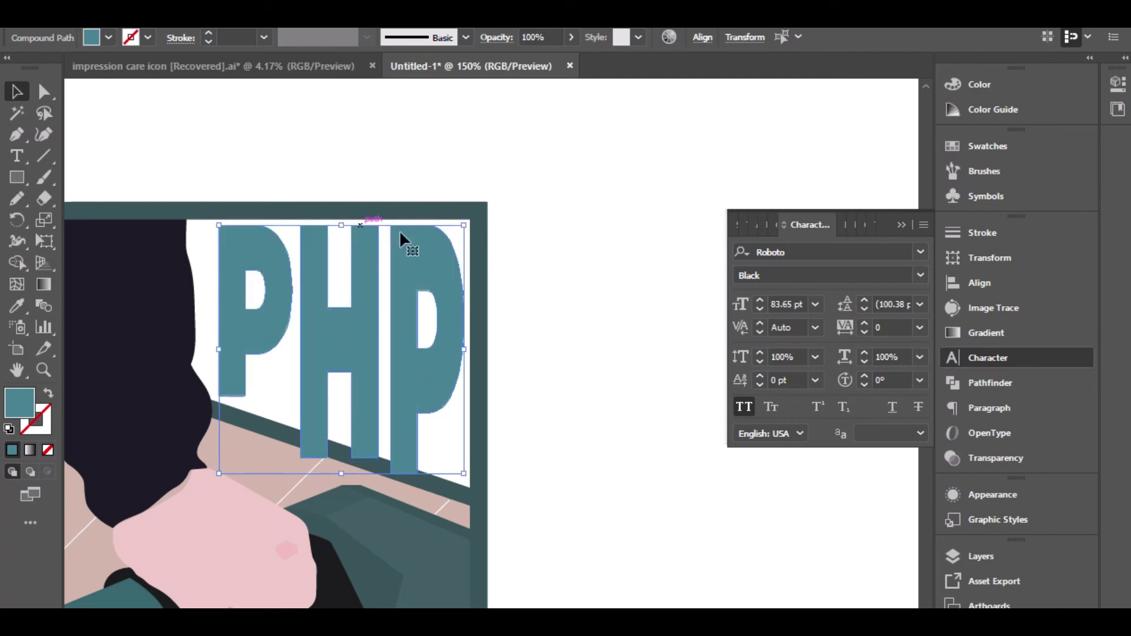
pyautogui.click(563, 291)
pyautogui.scroll(-2, 546, 293)
pyautogui.moveTo(560, 314); pyautogui.dragTo(526, 321)
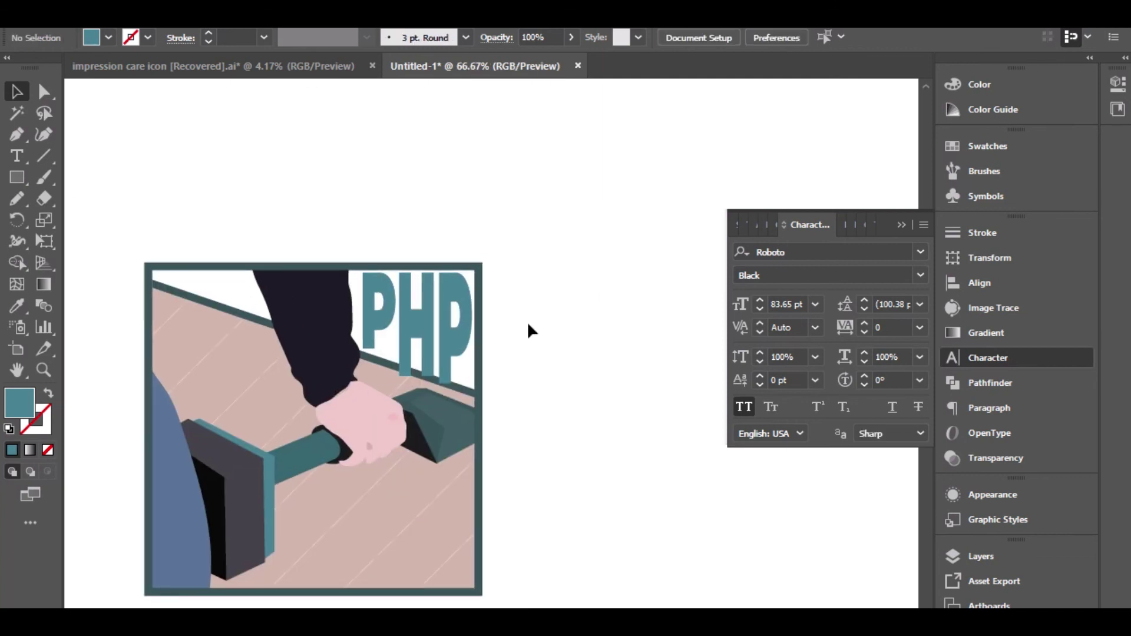
# Step: Stretch the first P further down so its stem overlaps the dark diagonal strip
pyautogui.scroll(1, 507, 341)
pyautogui.click(242, 311)
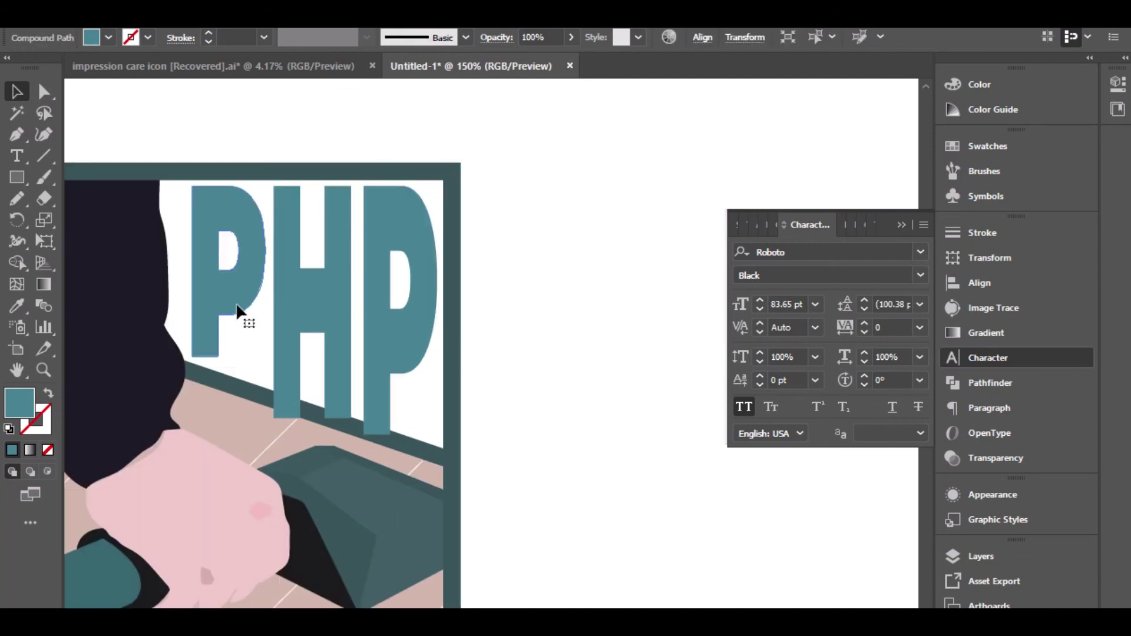
pyautogui.moveTo(232, 353); pyautogui.dragTo(194, 378)
pyautogui.click(512, 403)
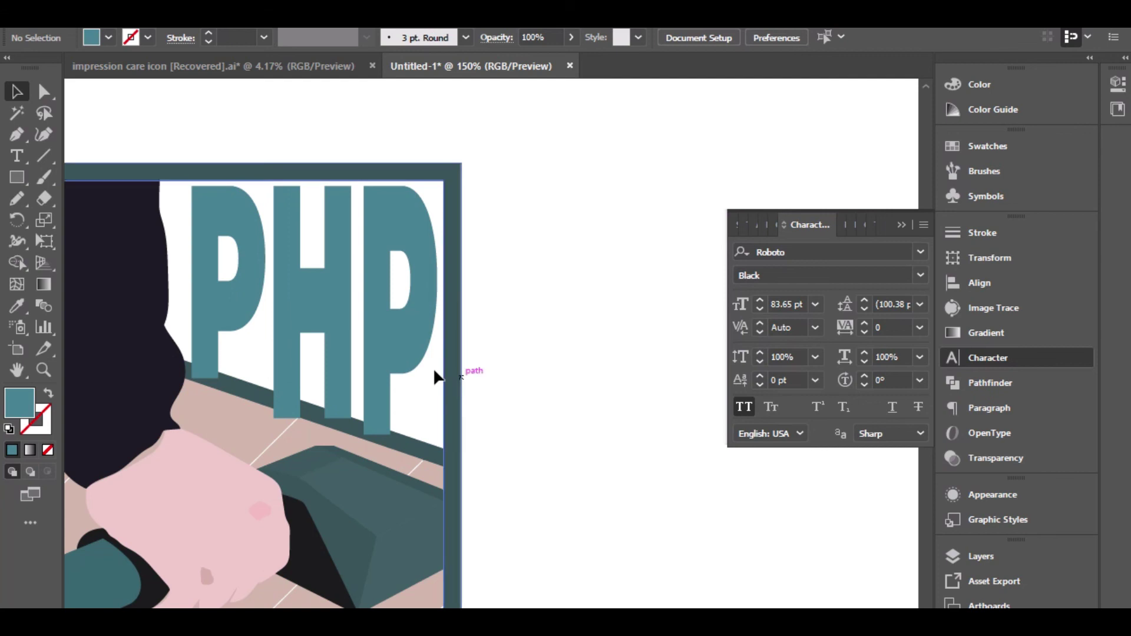
# Step: Select the three stretched PHP letters and group them
pyautogui.click(381, 340)
pyautogui.keyDown('shift'); pyautogui.click(251, 277); pyautogui.keyUp('shift')
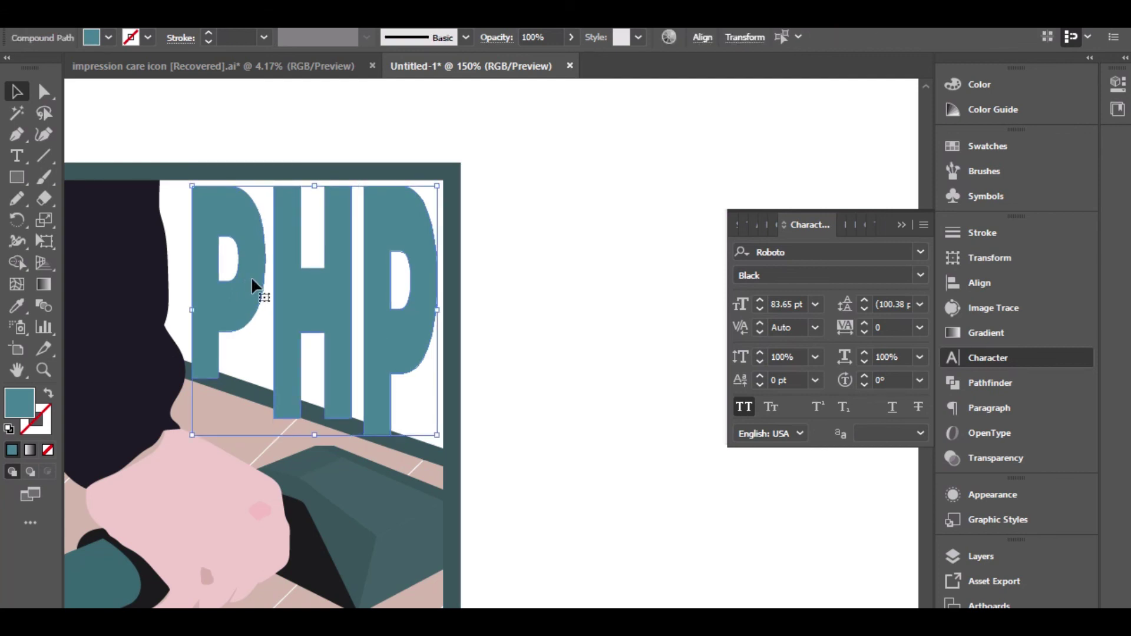
pyautogui.hotkey('ctrl', 'g')
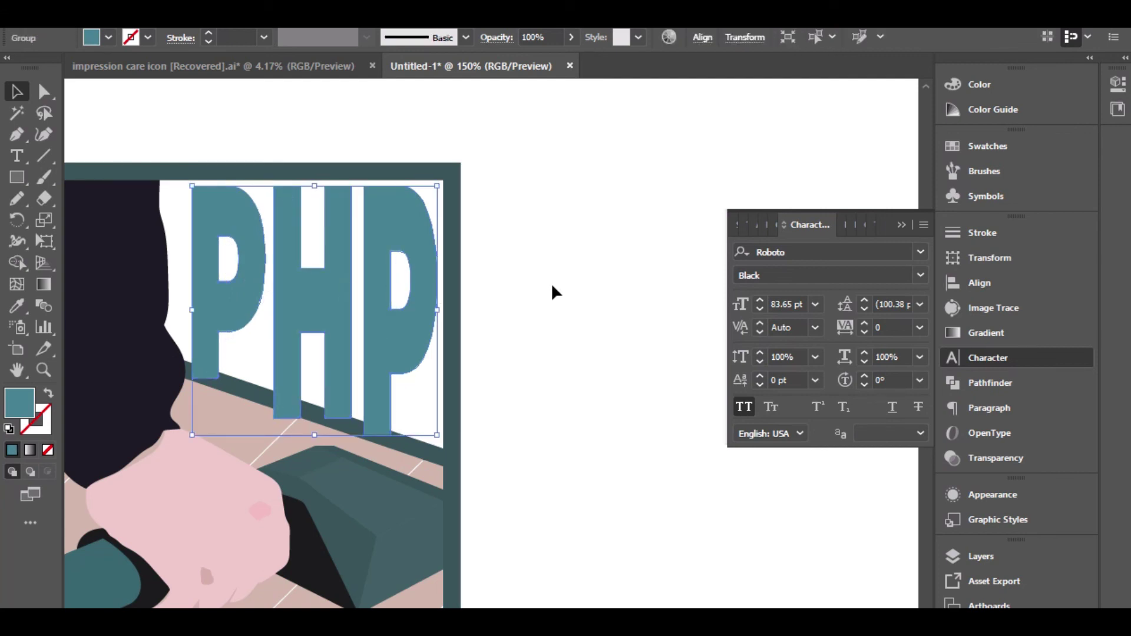
pyautogui.click(554, 291)
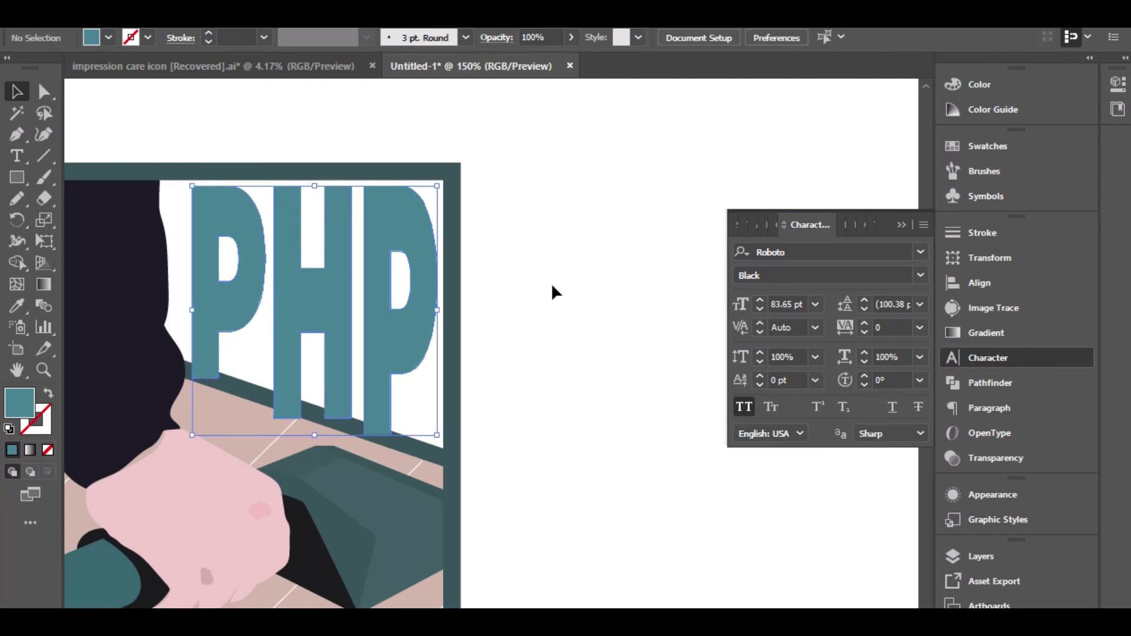
# Step: Create an offset copy of the dark diagonal strip along the floor edge with a 4 px offset and miter joins
pyautogui.click(431, 444)
pyautogui.rightClick(428, 446)
pyautogui.click(505, 285)
pyautogui.click(417, 422)
pyautogui.click(406, 447)
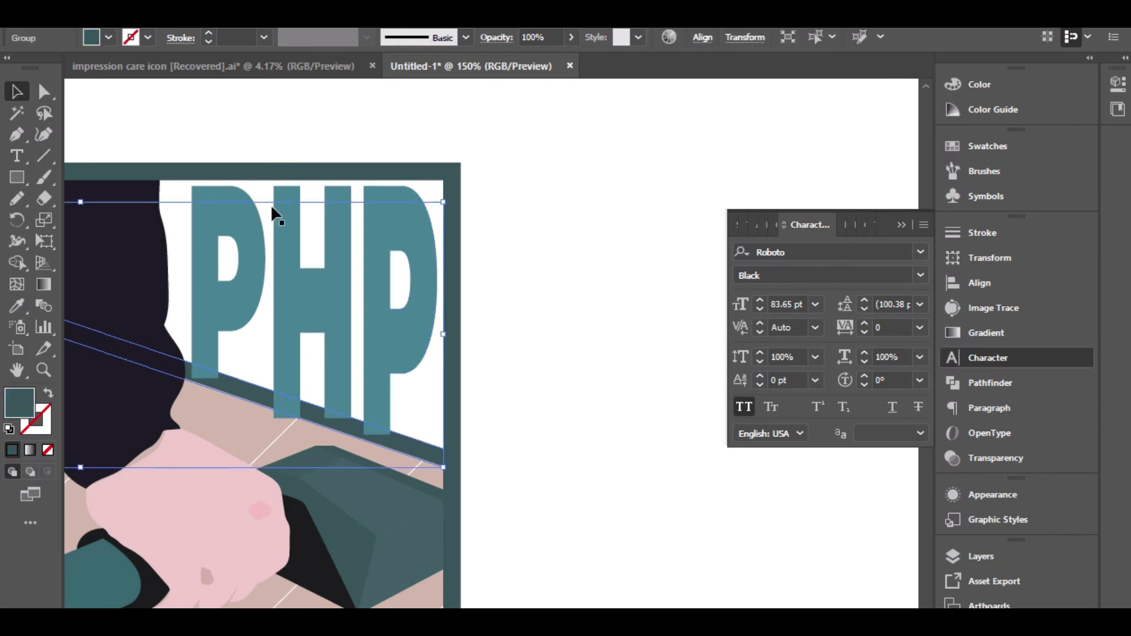
pyautogui.click(191, 20)
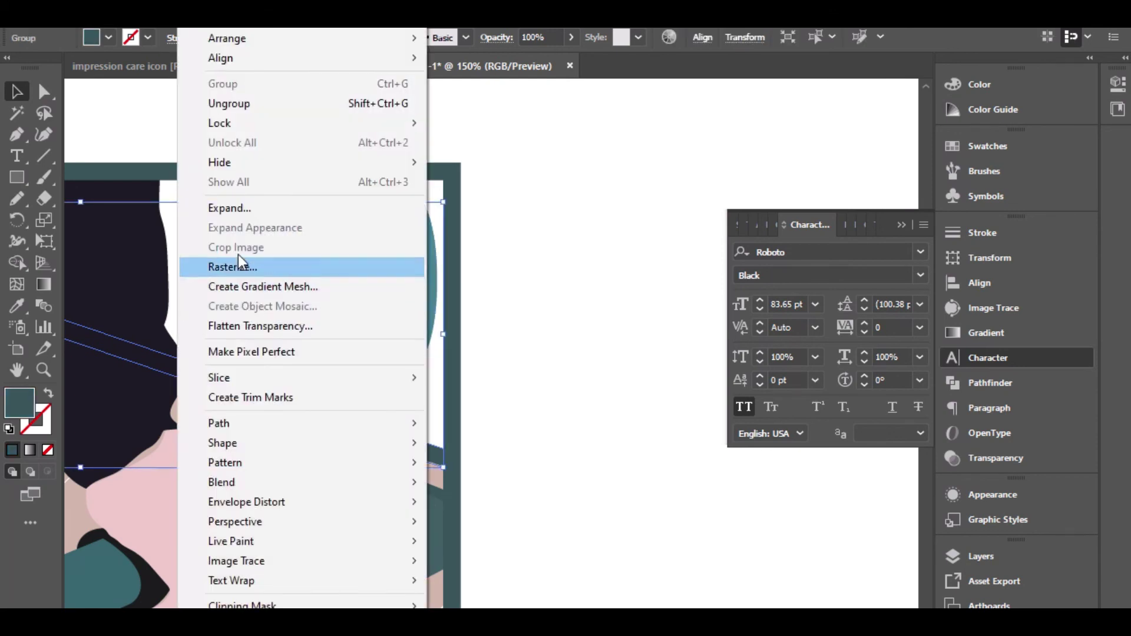
pyautogui.click(229, 207)
pyautogui.click(192, 20)
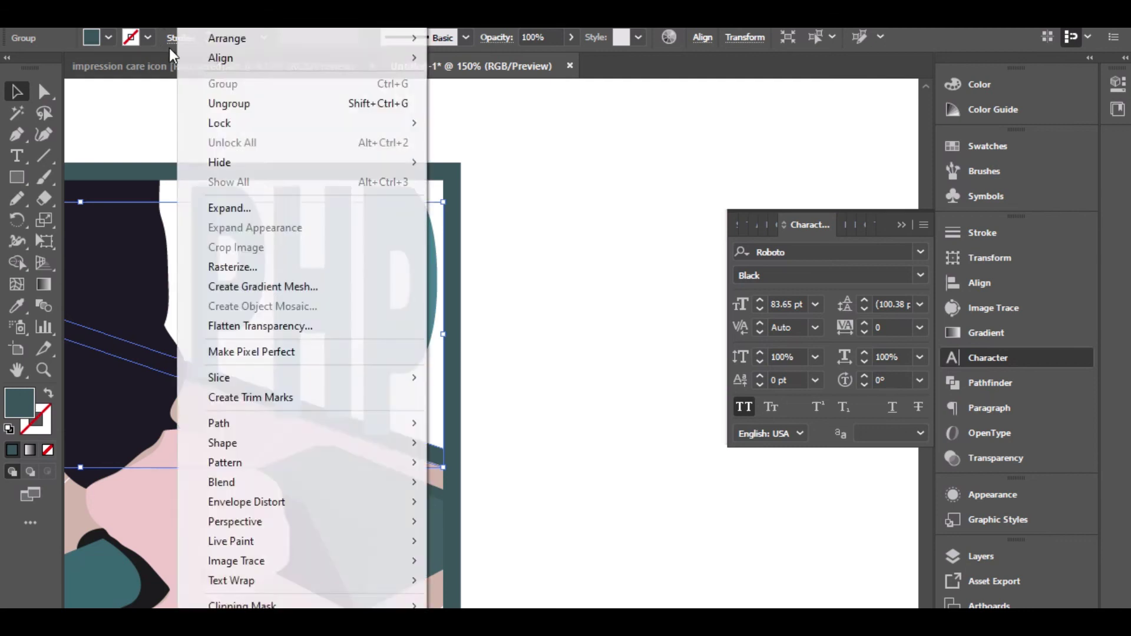
pyautogui.moveTo(254, 423)
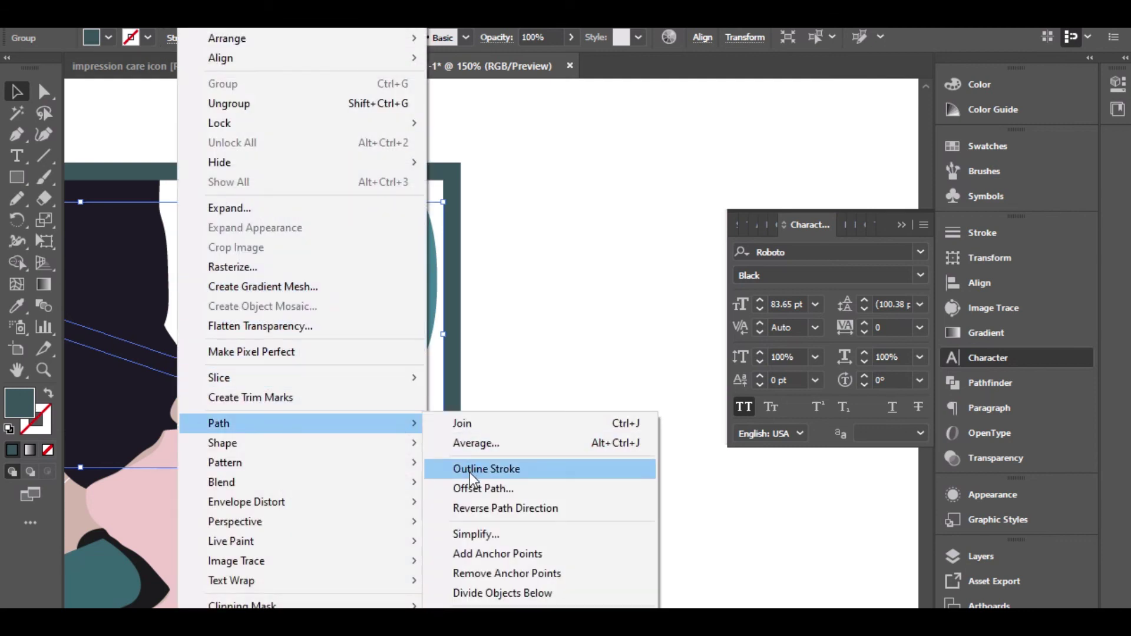
pyautogui.click(480, 488)
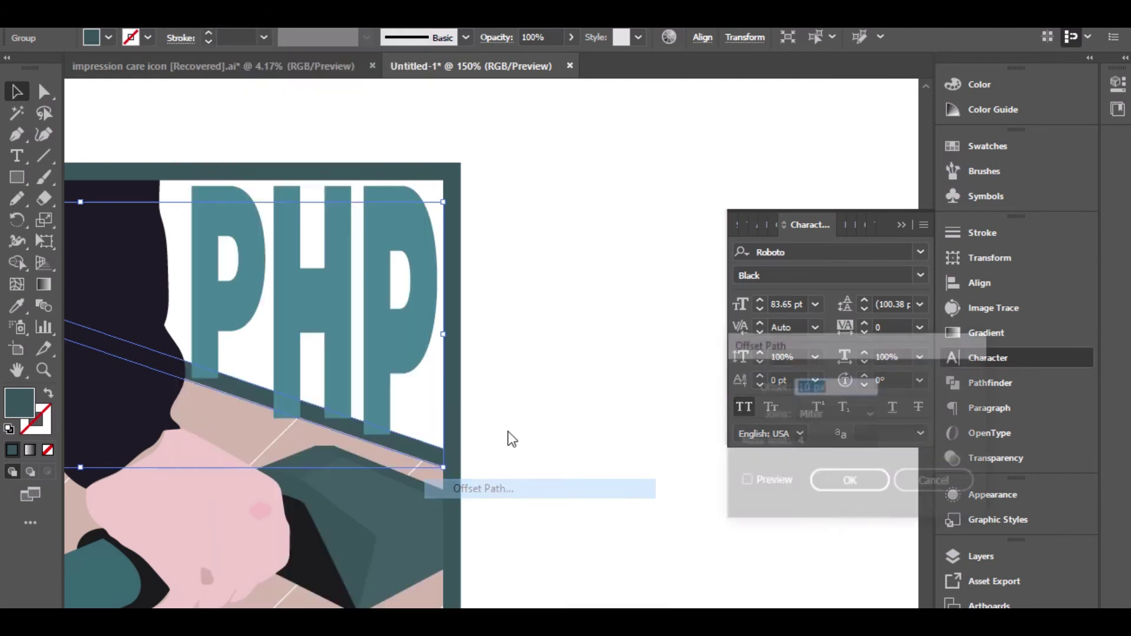
pyautogui.click(744, 483)
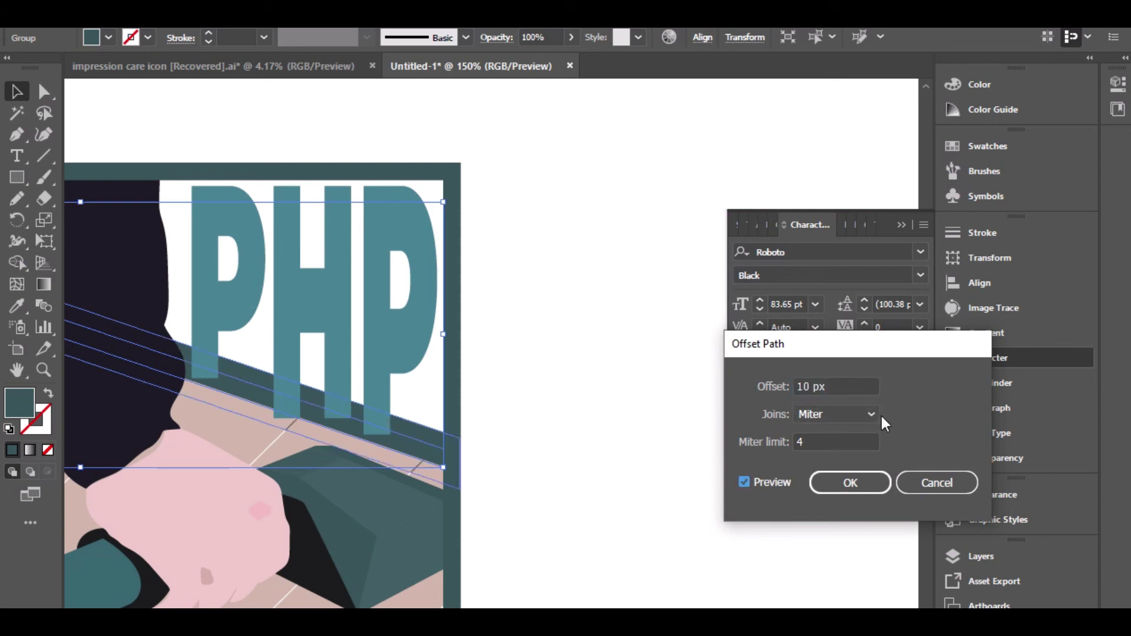
pyautogui.click(847, 391)
pyautogui.press('Down')
pyautogui.press('Down')
pyautogui.press('Down')
pyautogui.press('Down')
pyautogui.press('Down')
pyautogui.press('Down')
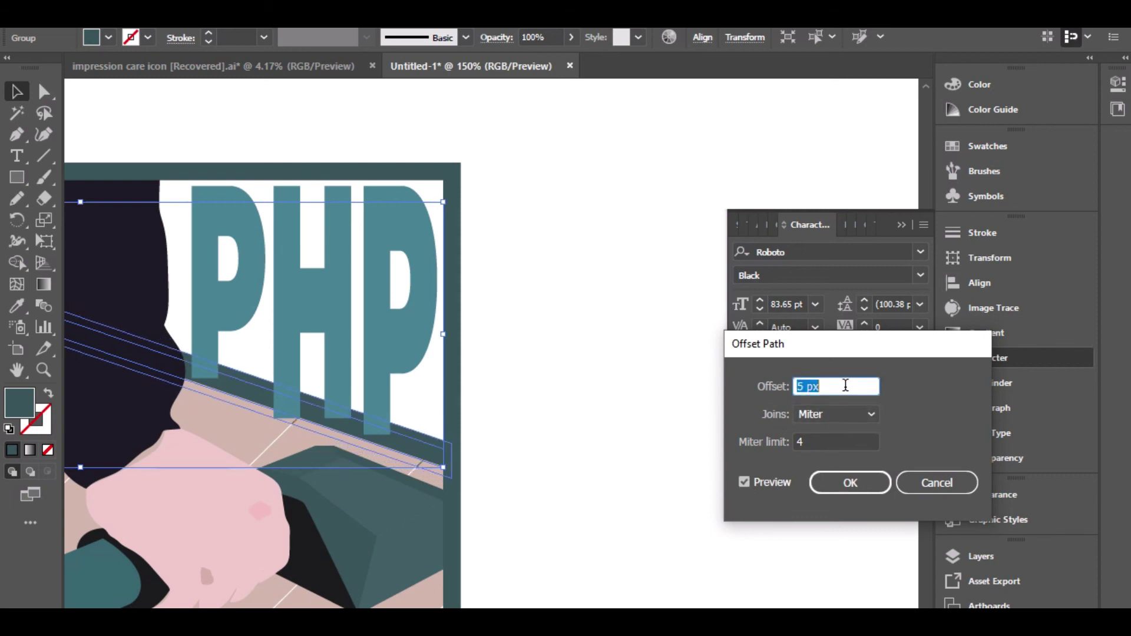
pyautogui.click(850, 483)
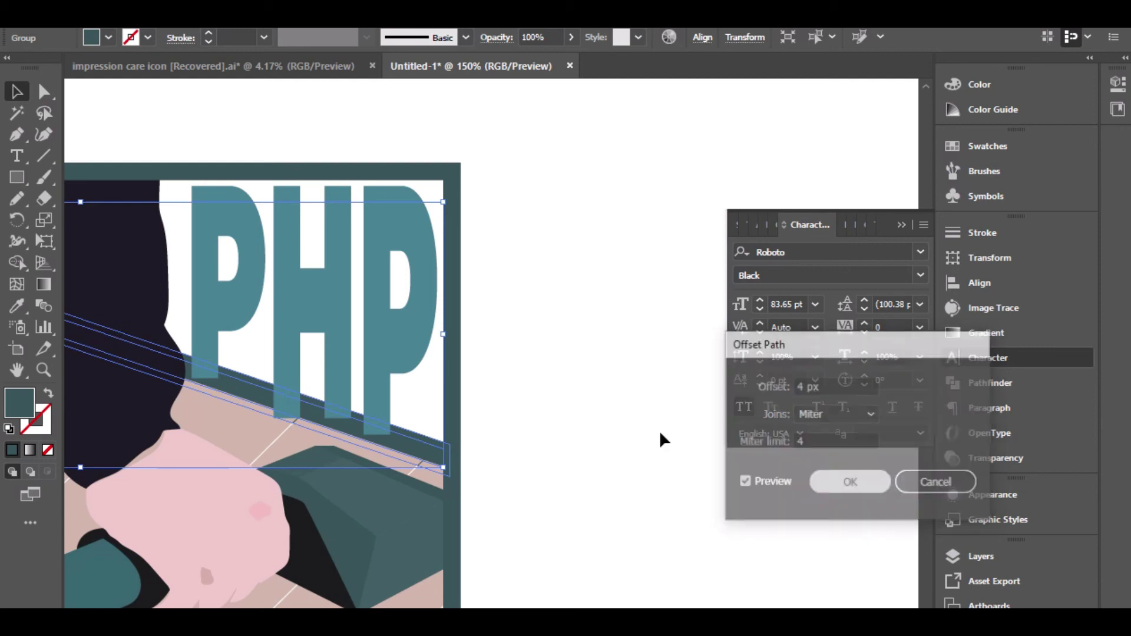
pyautogui.click(558, 424)
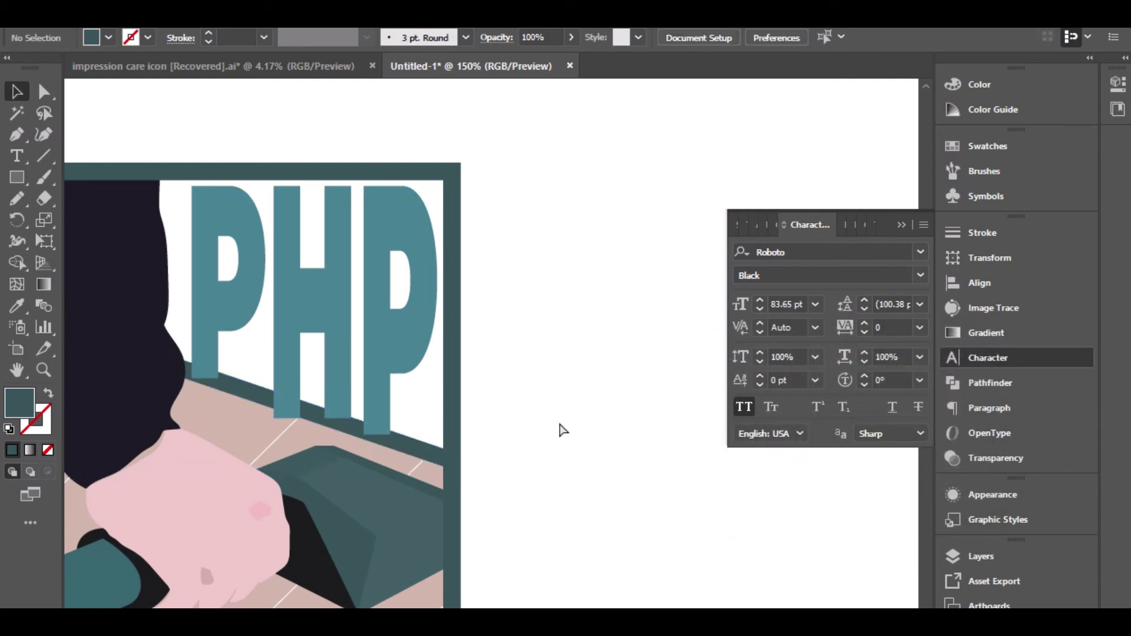
# Step: With the offset strip in front of the PHP letters, subtract it from them using Minus Front to cut their bases diagonally
pyautogui.hotkey('ctrl', 'z')
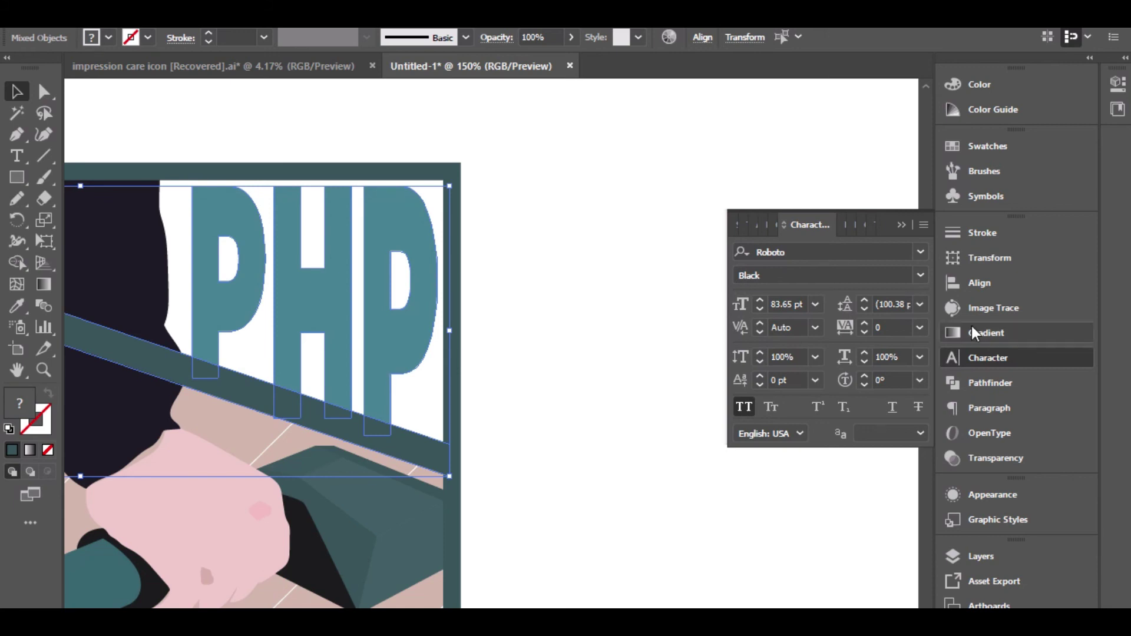
pyautogui.click(993, 384)
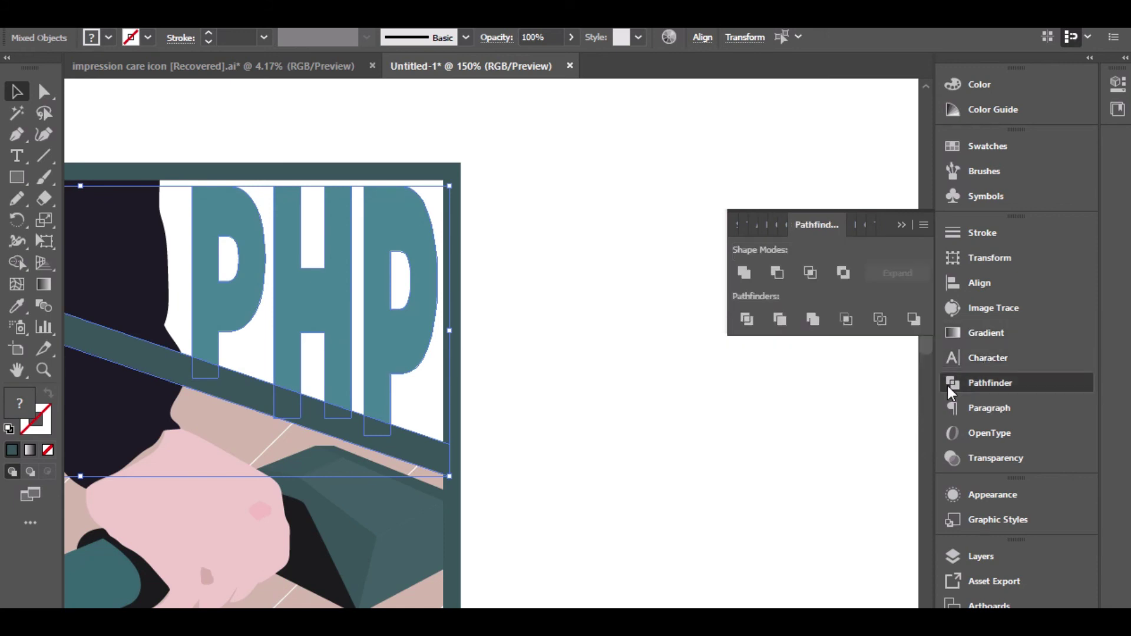
pyautogui.click(775, 277)
pyautogui.click(886, 273)
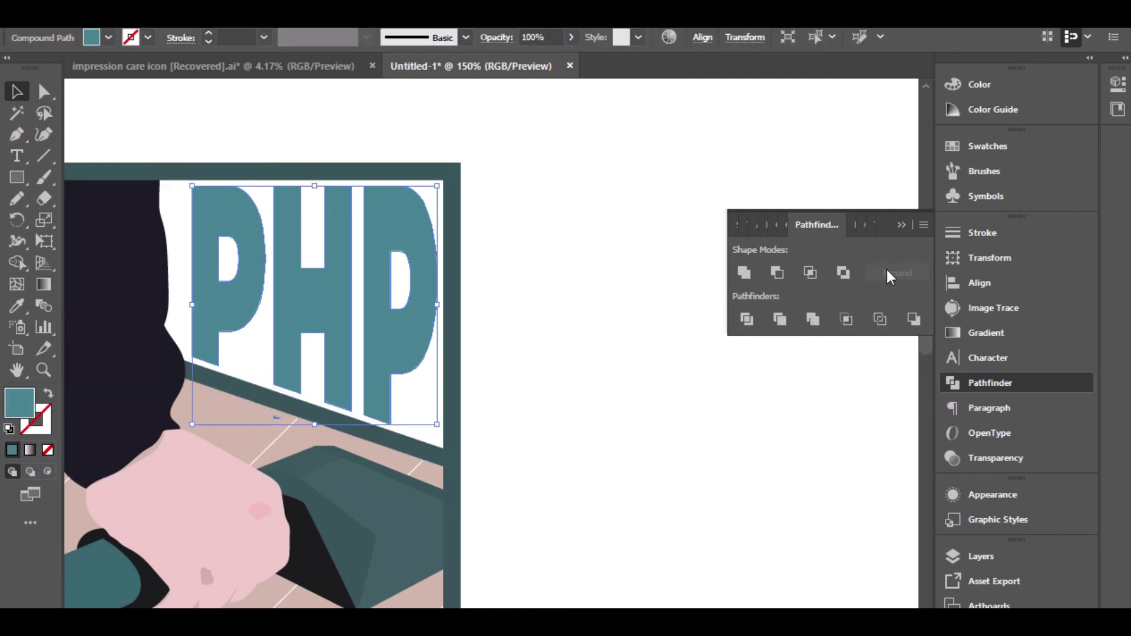
pyautogui.click(567, 305)
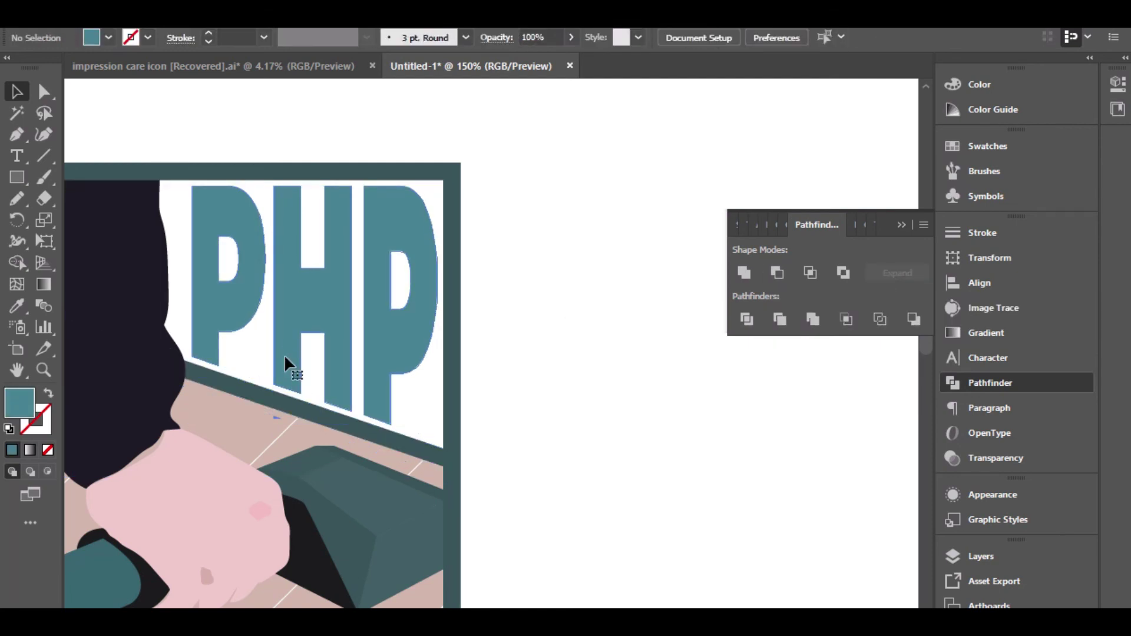
# Step: Try releasing the trimmed PHP compound path, and restore it as a compound path
pyautogui.rightClick(285, 356)
pyautogui.click(362, 194)
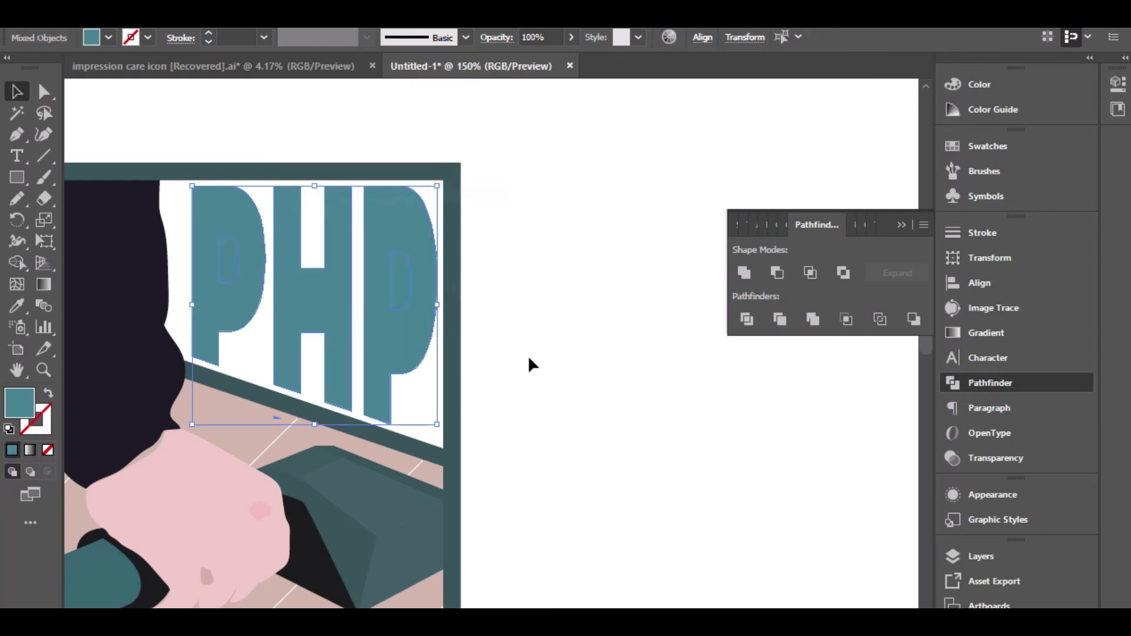
pyautogui.click(528, 355)
pyautogui.click(302, 335)
pyautogui.hotkey('ctrl', '8')
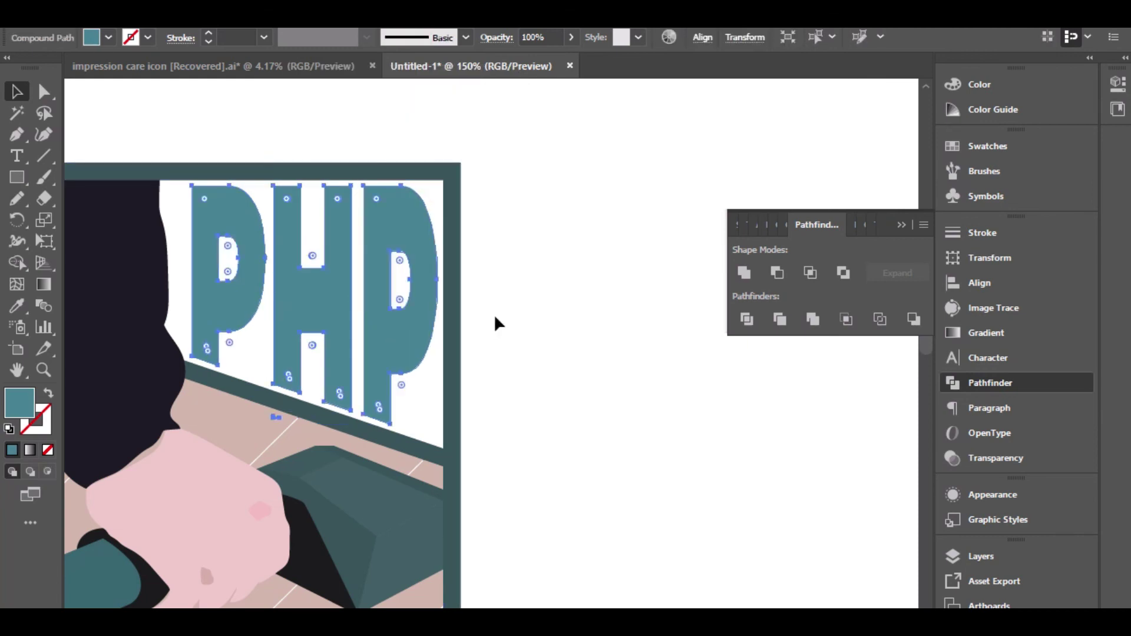
pyautogui.click(525, 321)
# Step: Delete the tiny leftover teal fragment on the floor below the H
pyautogui.scroll(4, 277, 453)
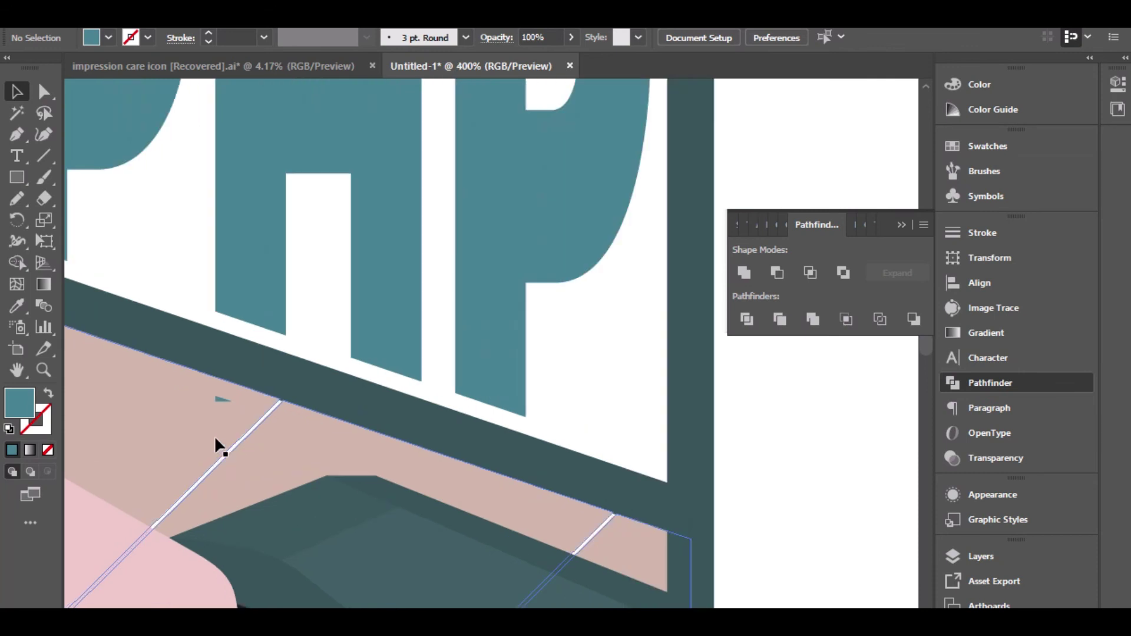
pyautogui.click(42, 93)
pyautogui.click(222, 399)
pyautogui.press('Delete')
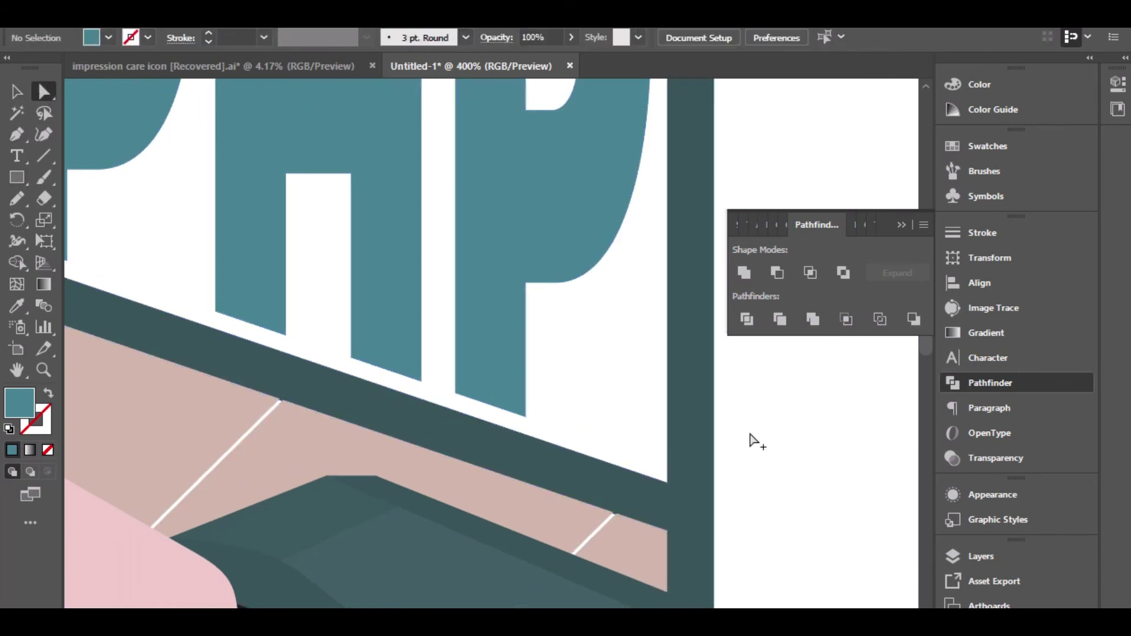
# Step: Examine the trimmed PHP lettering within the whole logo, including the framed illustration and the company name beneath it
pyautogui.scroll(-4, 757, 442)
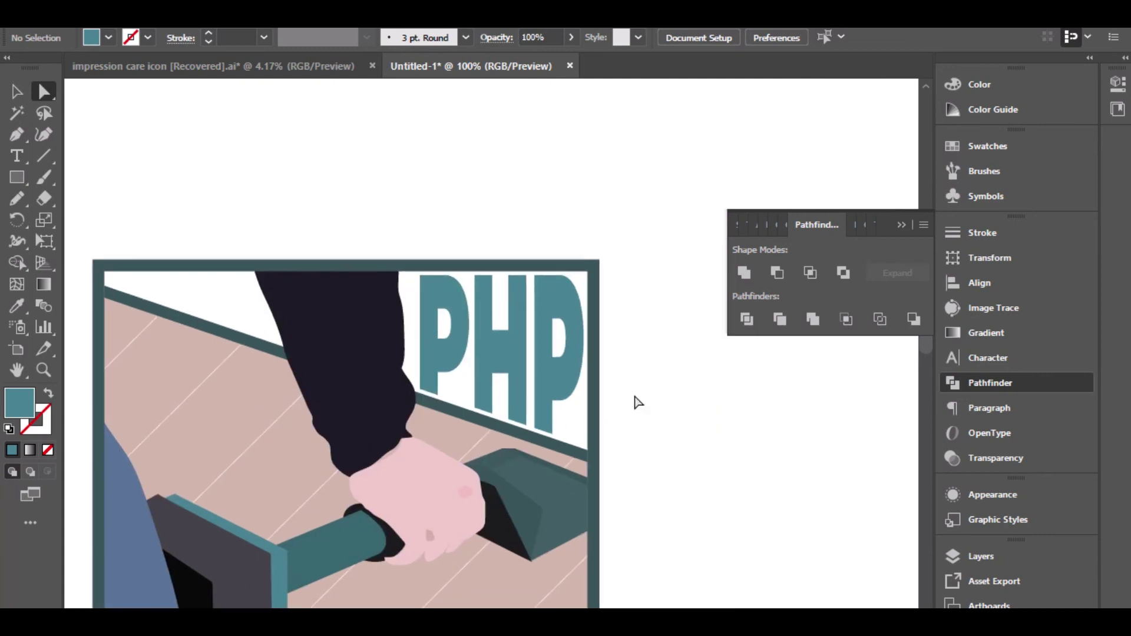
pyautogui.click(18, 88)
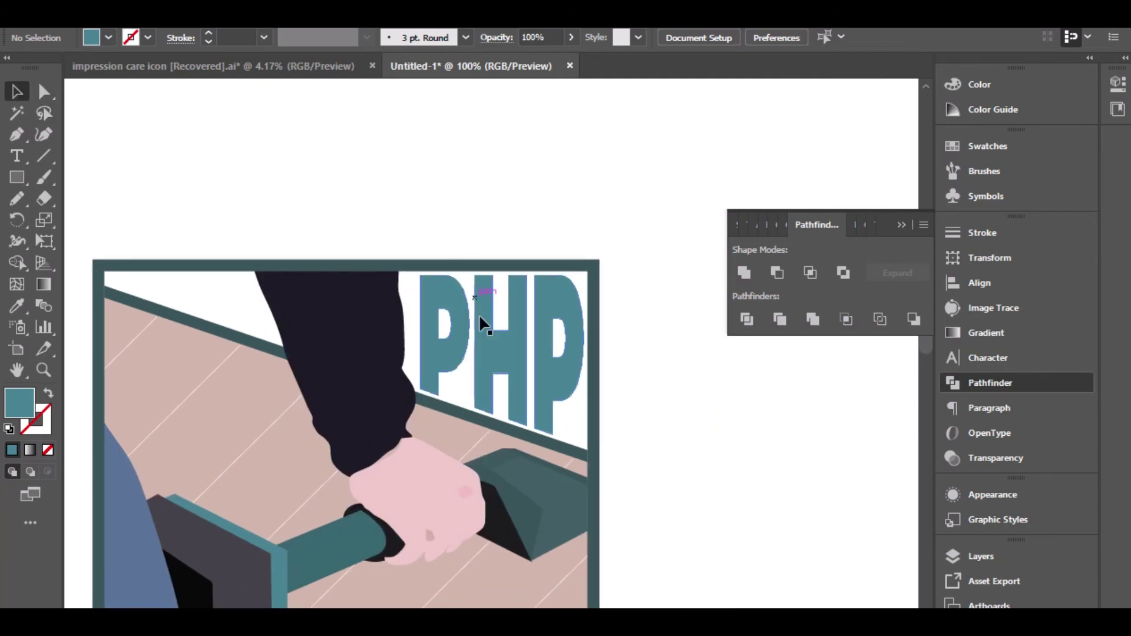
pyautogui.click(492, 342)
pyautogui.scroll(-1, 491, 342)
pyautogui.click(591, 399)
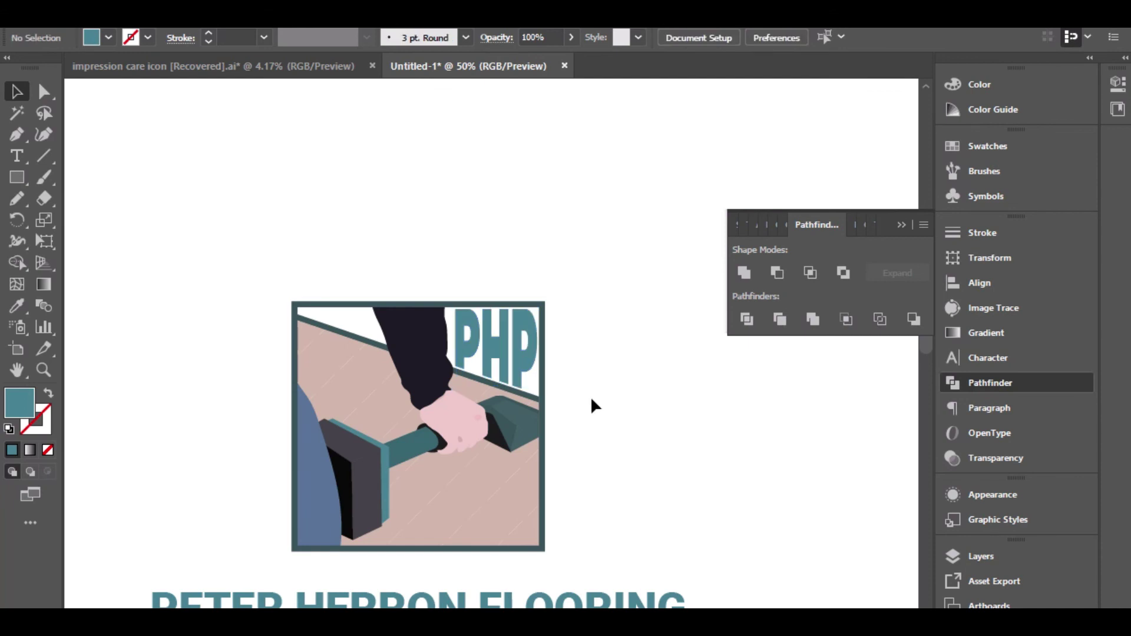
pyautogui.scroll(-3, 589, 397)
pyautogui.hscroll(1, 590, 397)
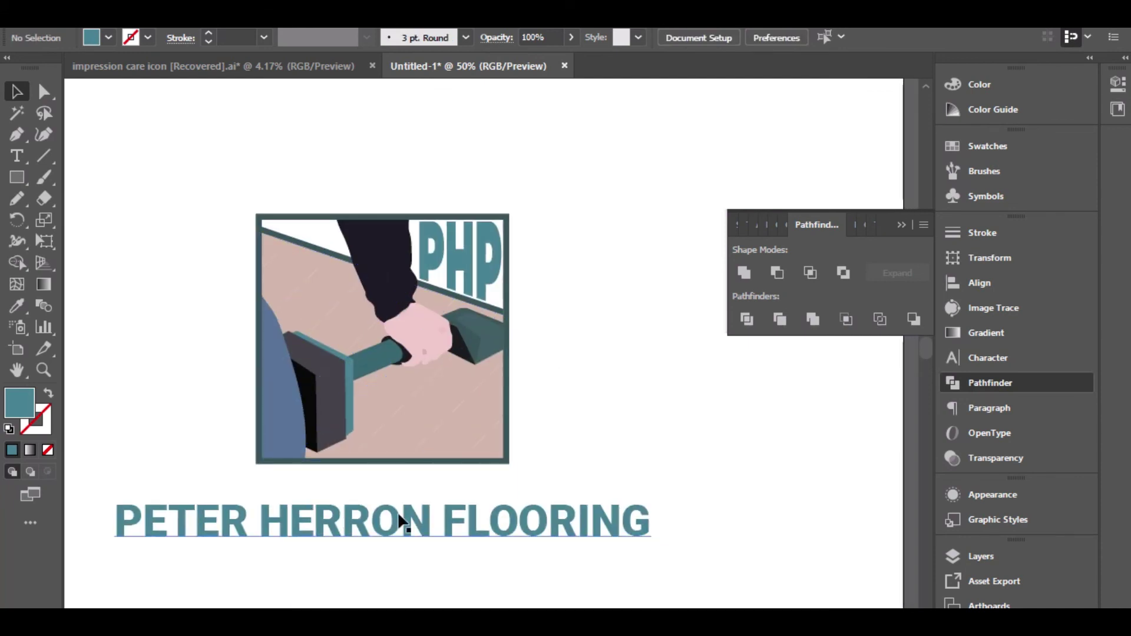
pyautogui.scroll(-2, 556, 363)
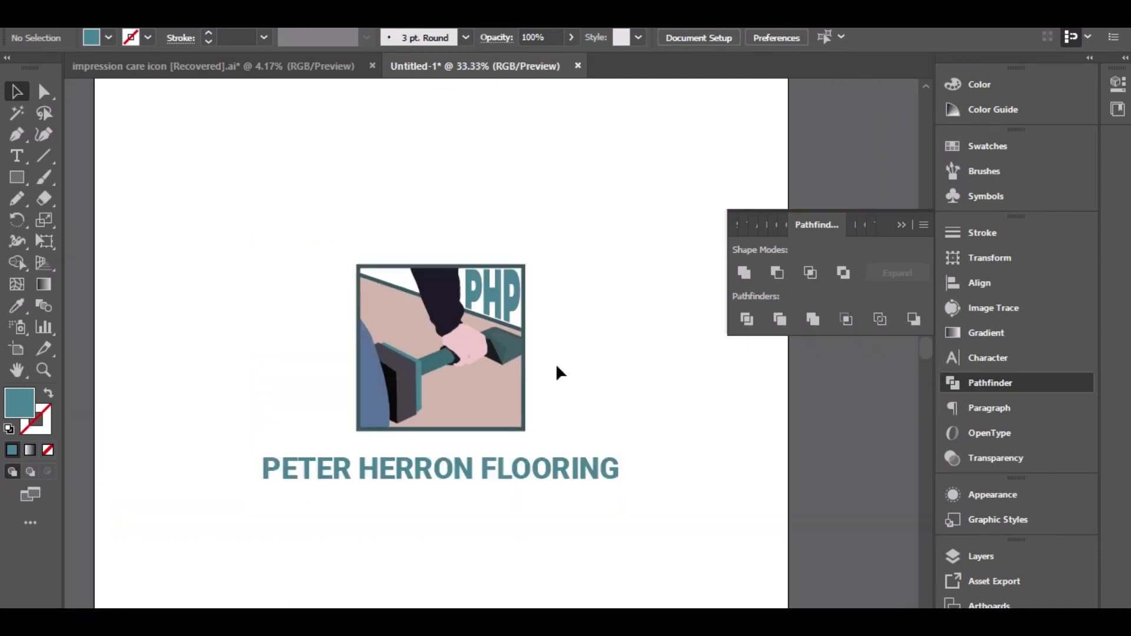
# Step: Try scaling down the company name beneath the framed illustration, and undo it
pyautogui.scroll(-3, 563, 399)
pyautogui.moveTo(370, 492); pyautogui.dragTo(837, 527)
pyautogui.click(566, 375)
pyautogui.scroll(2, 556, 377)
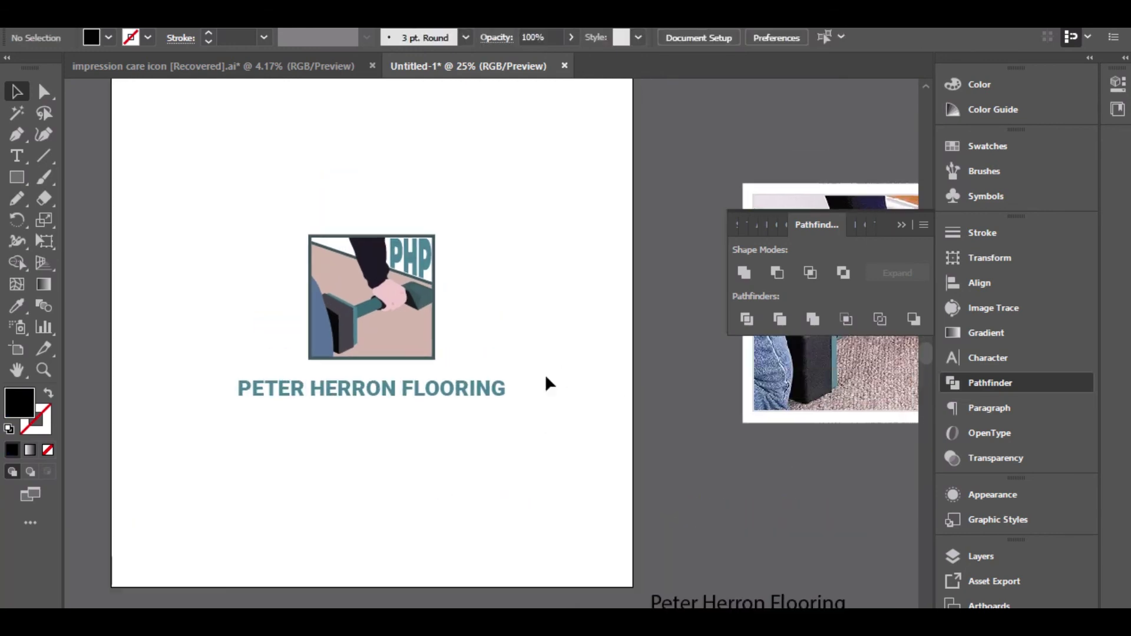
pyautogui.click(413, 393)
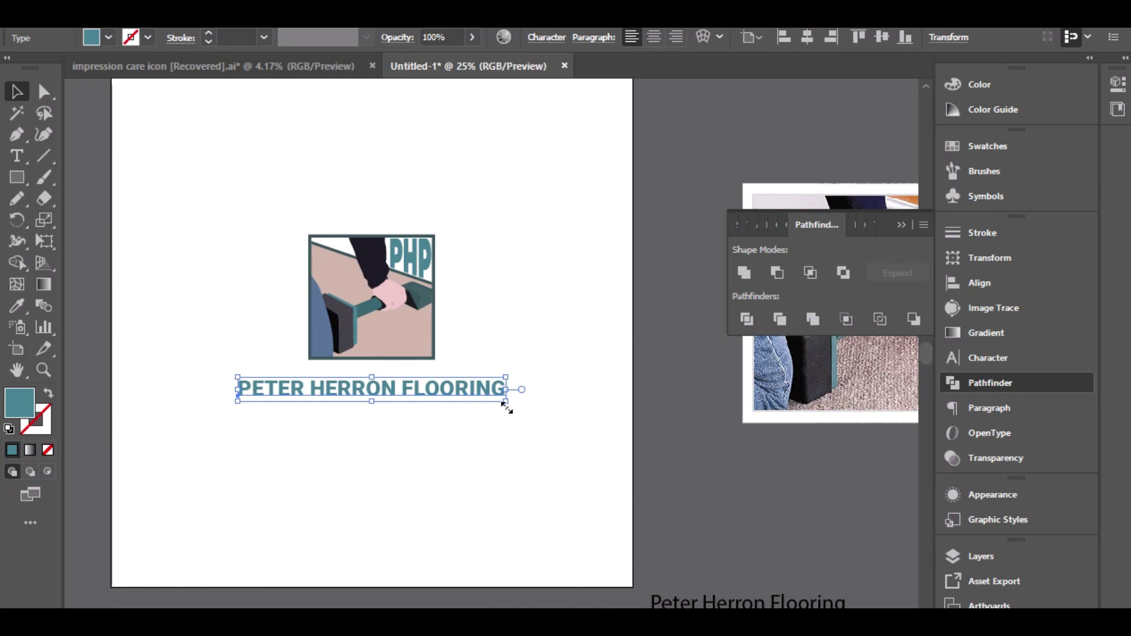
pyautogui.moveTo(506, 403); pyautogui.dragTo(491, 410)
pyautogui.hotkey('ctrl', 'z')
pyautogui.click(476, 433)
# Step: Group the framed illustration with its PHP lettering, and group the result with the company name
pyautogui.scroll(1, 492, 353)
pyautogui.moveTo(521, 269); pyautogui.dragTo(273, 500)
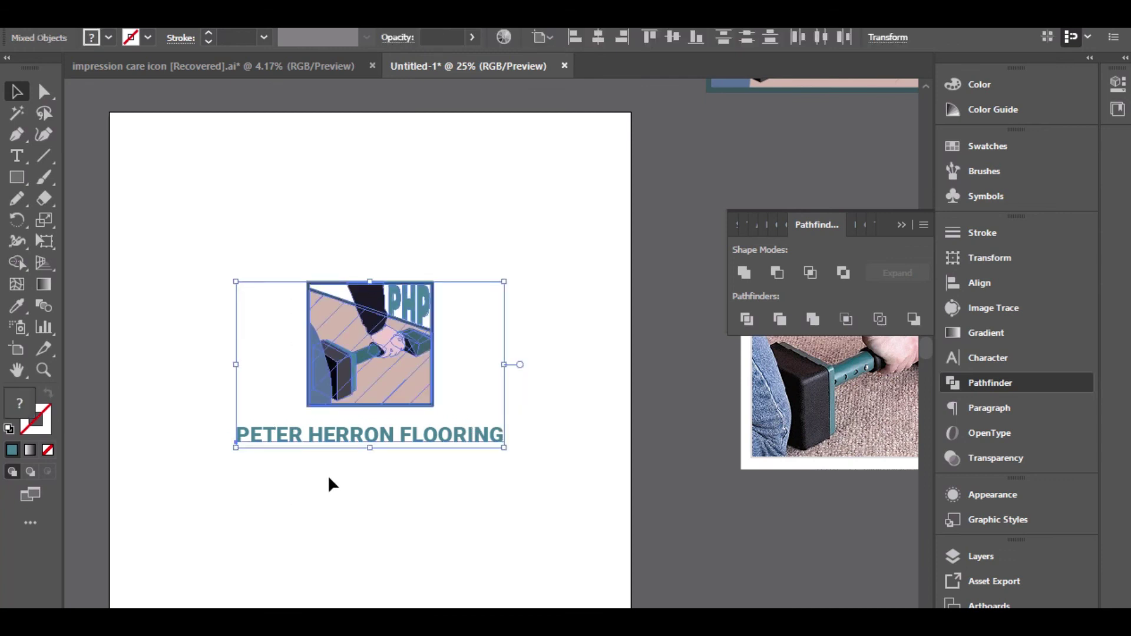
pyautogui.click(436, 324)
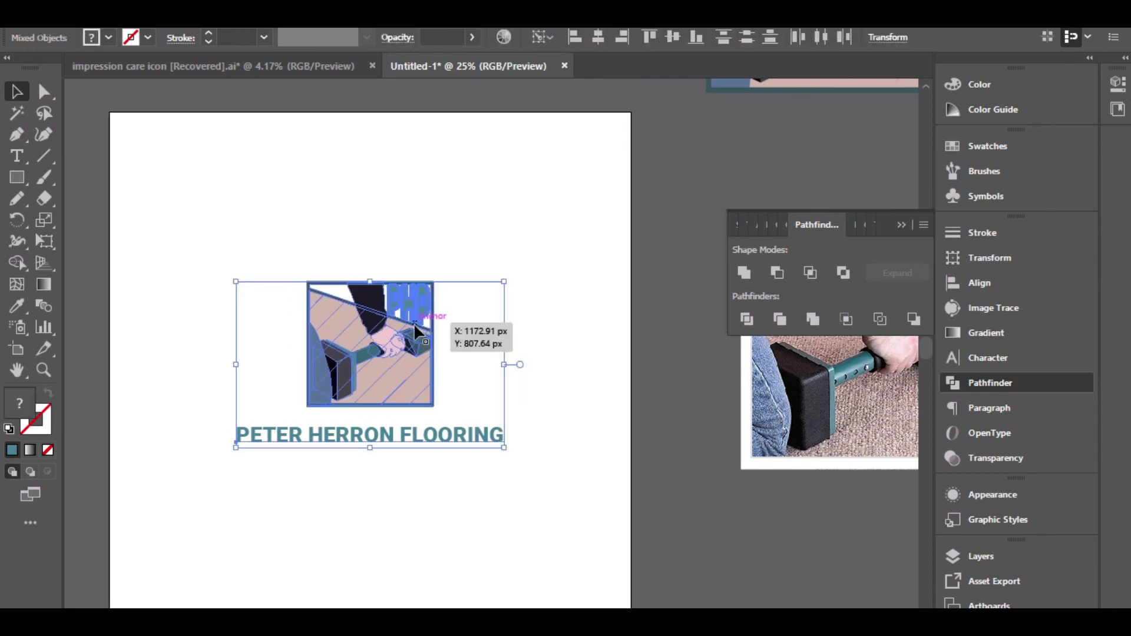
pyautogui.click(548, 301)
pyautogui.moveTo(474, 267); pyautogui.dragTo(351, 407)
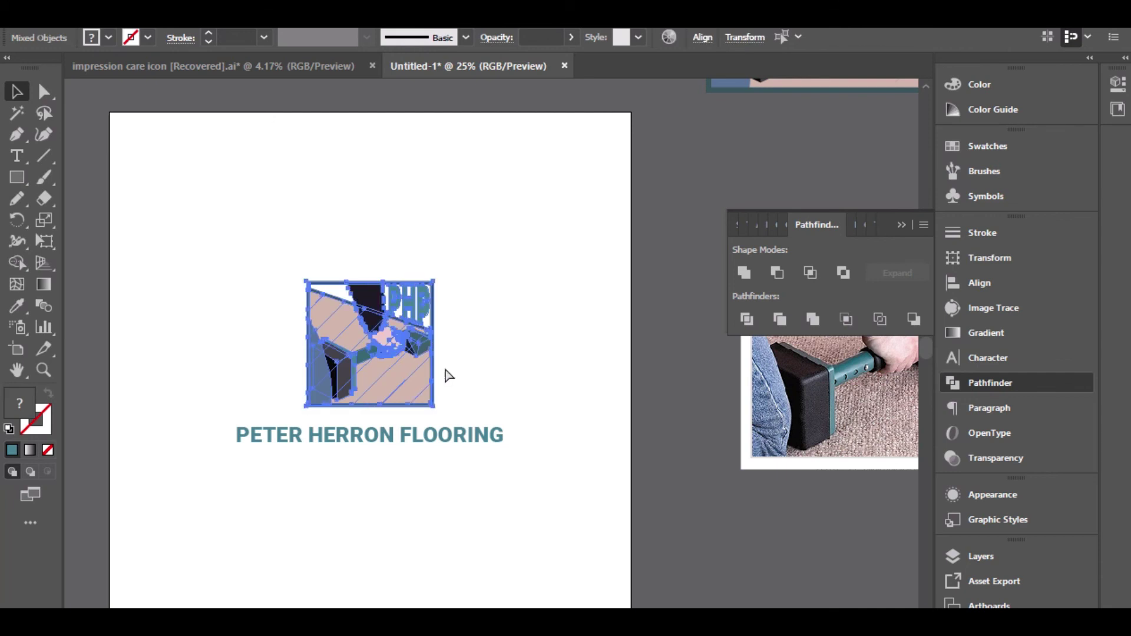
pyautogui.click(512, 356)
pyautogui.moveTo(507, 414); pyautogui.dragTo(198, 450)
pyautogui.click(325, 476)
pyautogui.click(377, 330)
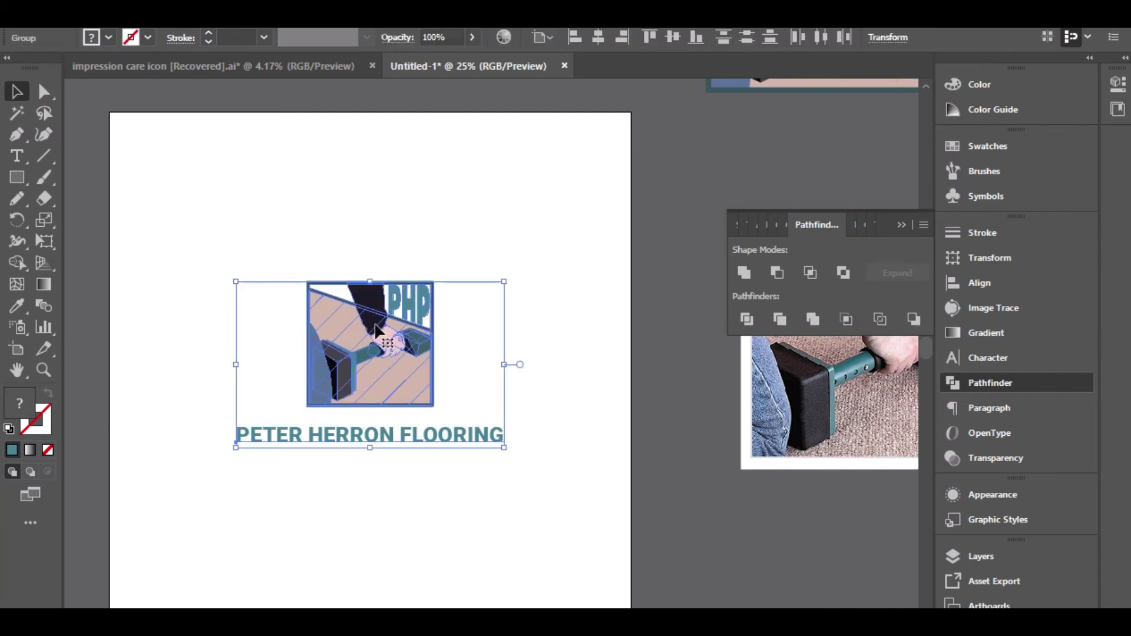
# Step: Duplicate the grouped logo and space the two copies one above the other on the artboard
pyautogui.moveTo(535, 280); pyautogui.dragTo(349, 446)
pyautogui.moveTo(377, 367); pyautogui.dragTo(377, 248)
pyautogui.click(518, 405)
pyautogui.moveTo(522, 383); pyautogui.dragTo(360, 457)
pyautogui.moveTo(380, 384); pyautogui.dragTo(400, 496)
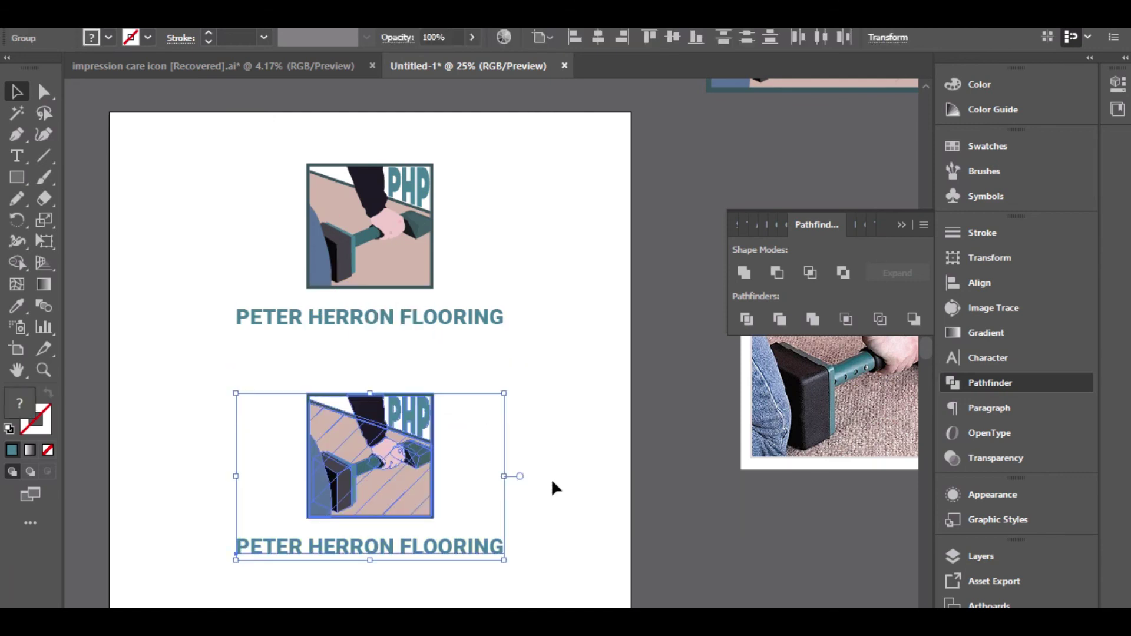
pyautogui.click(552, 481)
pyautogui.moveTo(536, 518); pyautogui.dragTo(520, 391)
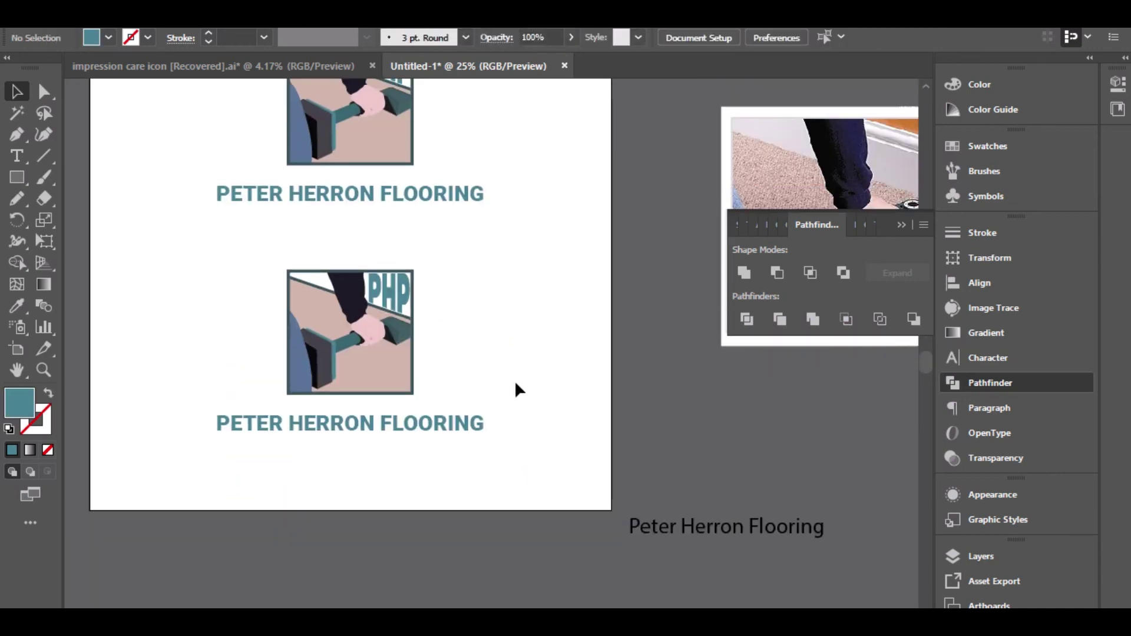
pyautogui.hotkey('ctrl', '-')
pyautogui.moveTo(488, 343); pyautogui.dragTo(483, 393)
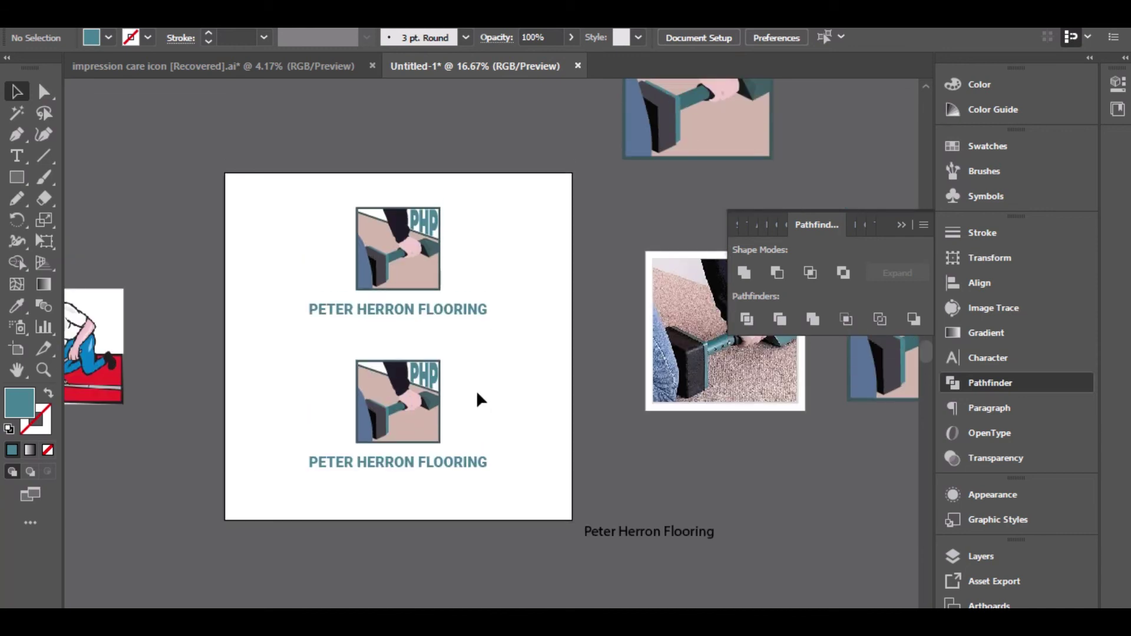
# Step: Move the lower logo copy off the artboard above the carpet-fitter clipart, and shift the remaining logo to the artboard's lower right
pyautogui.moveTo(312, 371); pyautogui.dragTo(392, 394)
pyautogui.moveTo(374, 378); pyautogui.dragTo(198, 182)
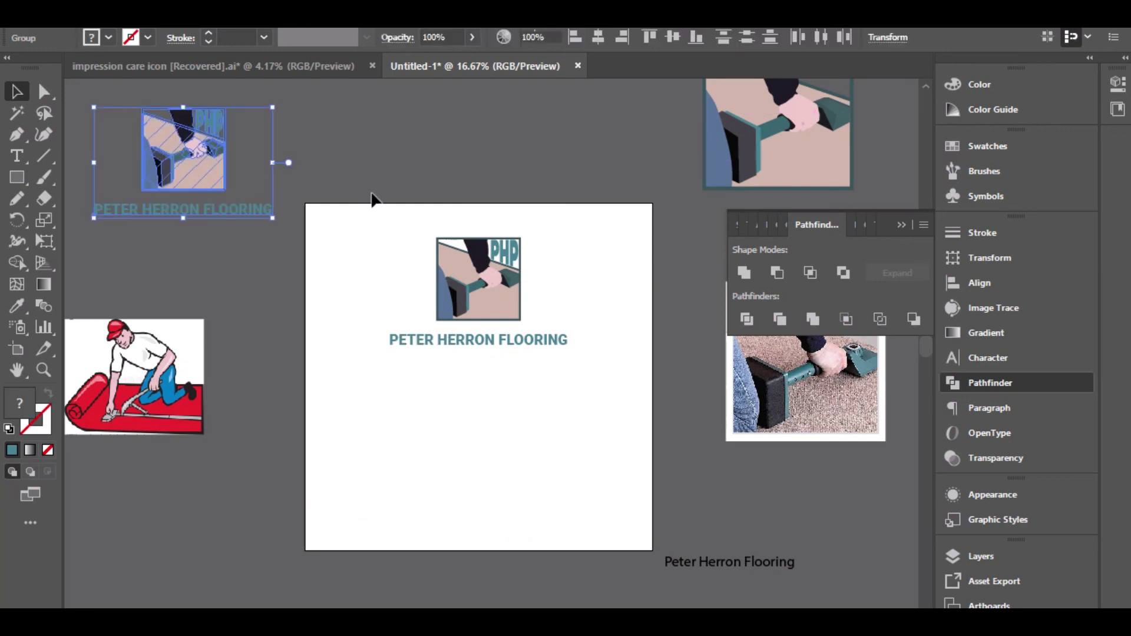
pyautogui.click(397, 278)
pyautogui.moveTo(377, 247); pyautogui.dragTo(557, 388)
pyautogui.moveTo(505, 299); pyautogui.dragTo(576, 418)
pyautogui.click(393, 147)
# Step: Draw a full-height teal rectangle over roughly the left two-fifths of the artboard
pyautogui.click(15, 179)
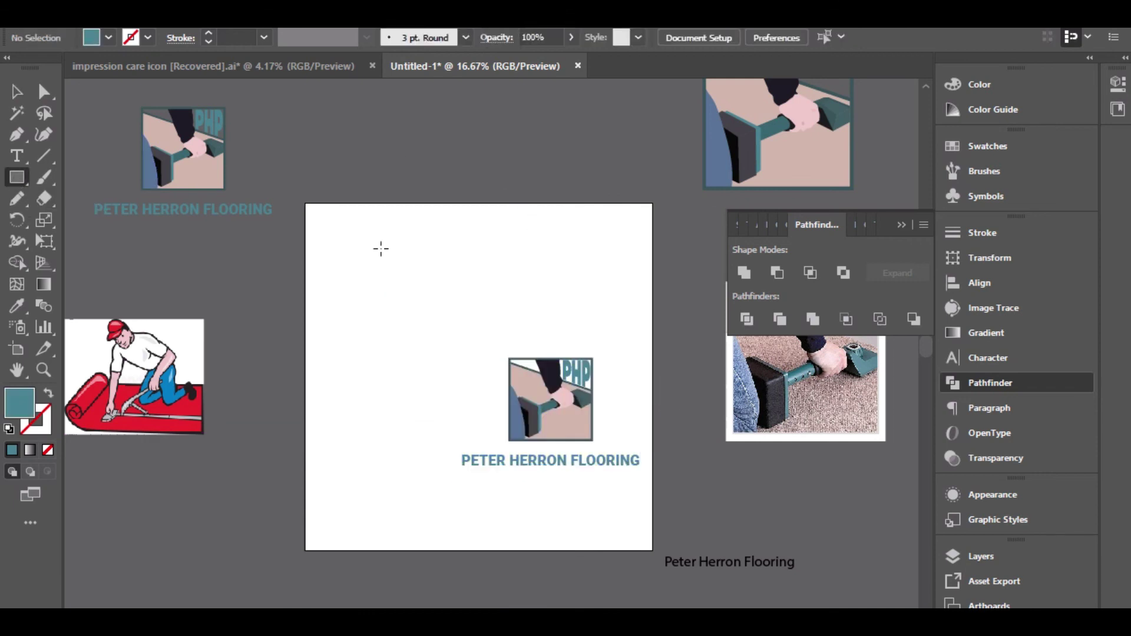
pyautogui.moveTo(304, 204); pyautogui.dragTo(450, 551)
pyautogui.click(16, 92)
pyautogui.click(474, 200)
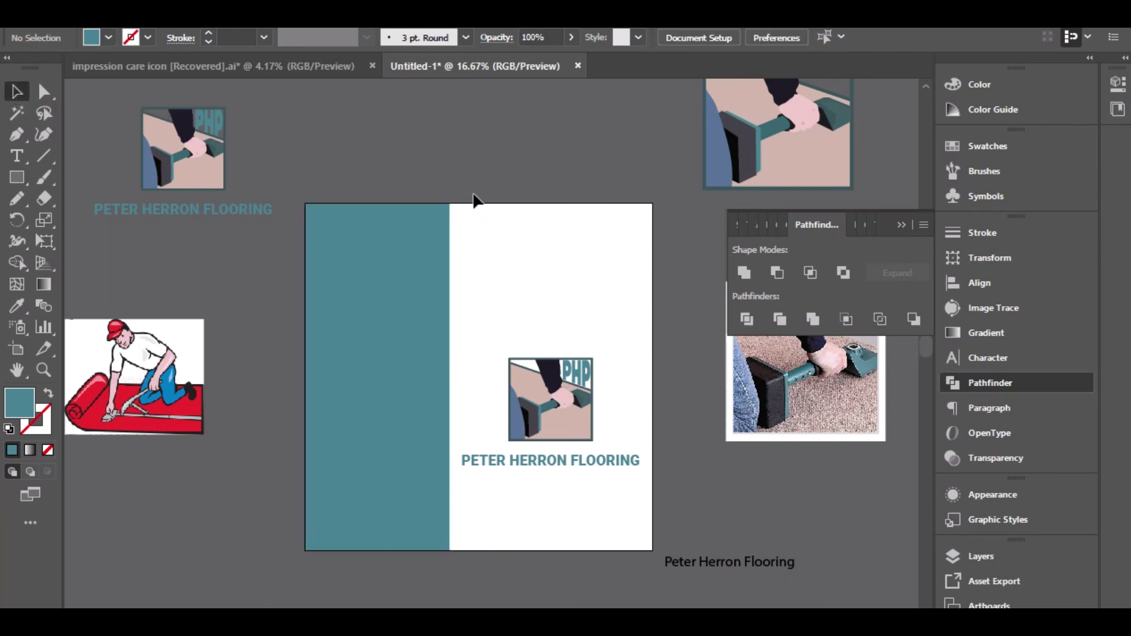
# Step: Centre the illustration and company name vertically on the artboard as one group
pyautogui.scroll(1, 525, 407)
pyautogui.click(554, 393)
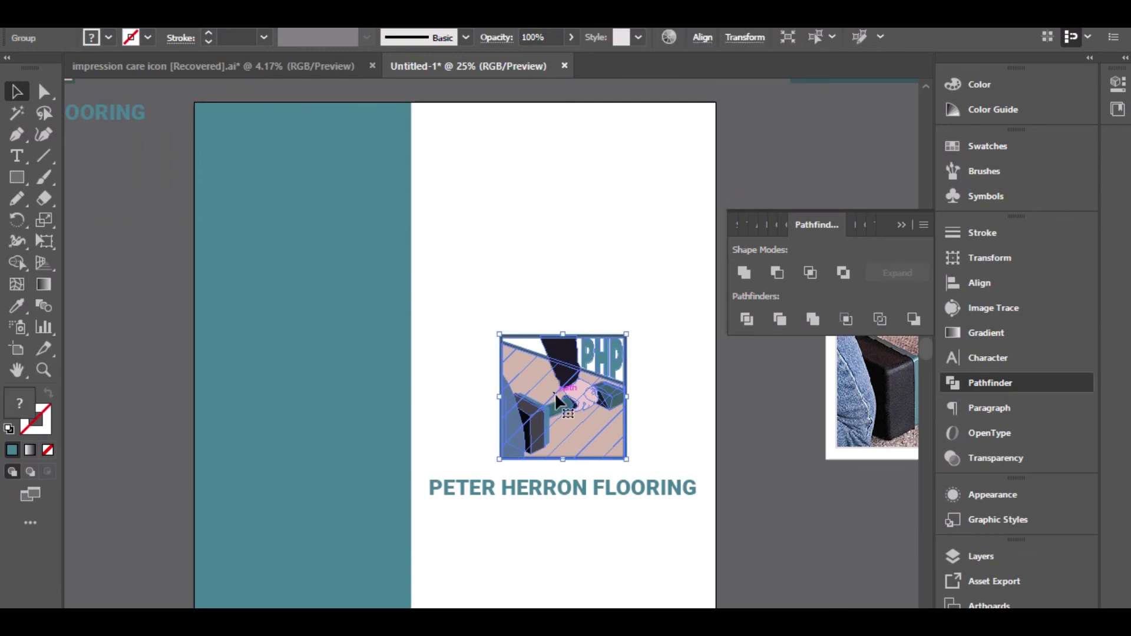
pyautogui.keyDown('shift'); pyautogui.click(558, 488); pyautogui.keyUp('shift')
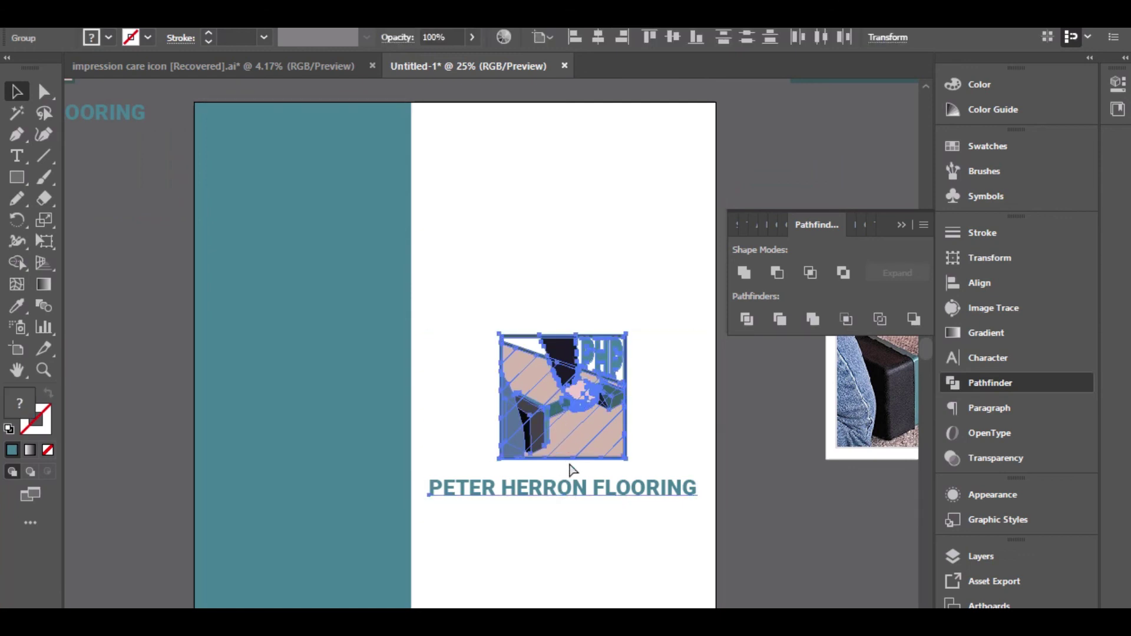
pyautogui.click(673, 37)
pyautogui.click(613, 188)
# Step: Ungroup the illustration from the company name, and place a copy of the illustration level with it on the teal rectangle
pyautogui.click(581, 313)
pyautogui.rightClick(578, 310)
pyautogui.click(625, 460)
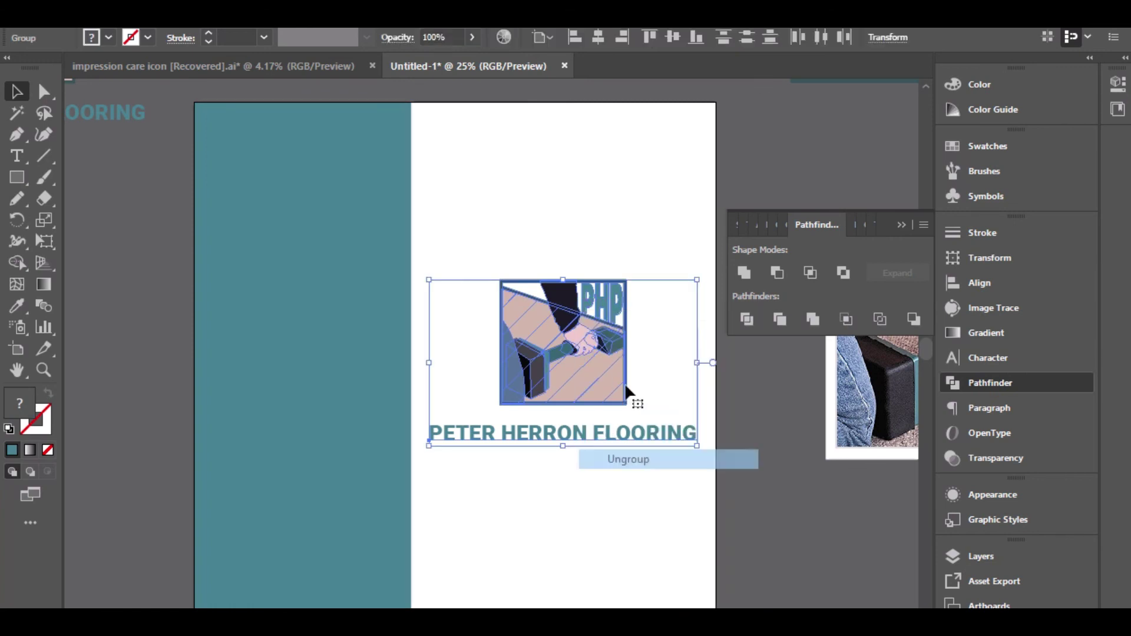
pyautogui.click(585, 239)
pyautogui.click(582, 327)
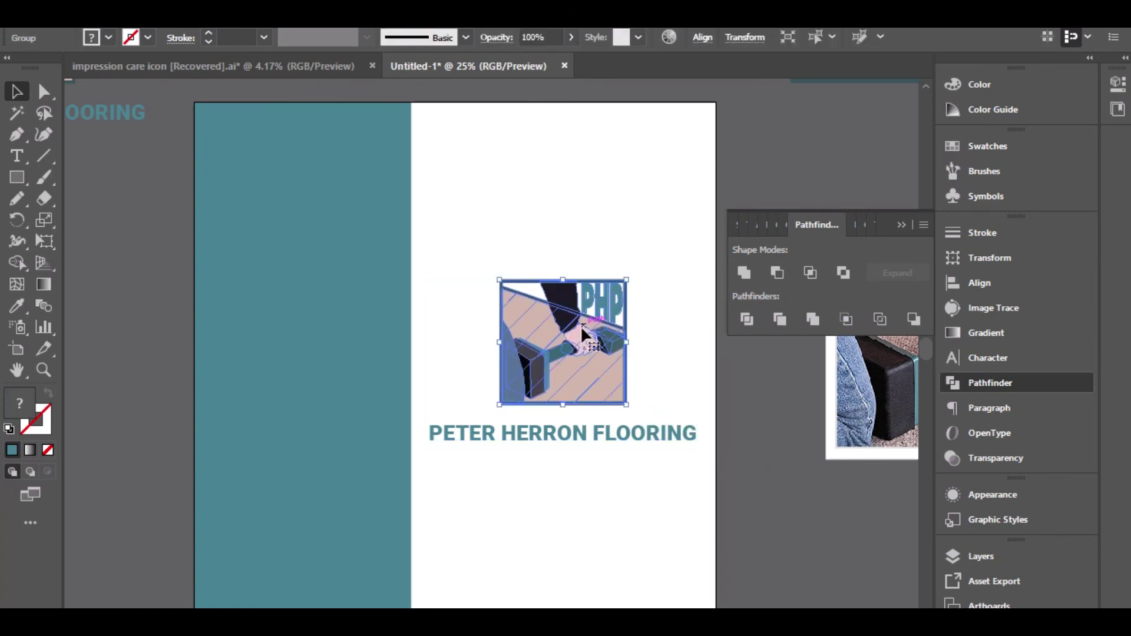
pyautogui.moveTo(581, 328); pyautogui.dragTo(322, 330)
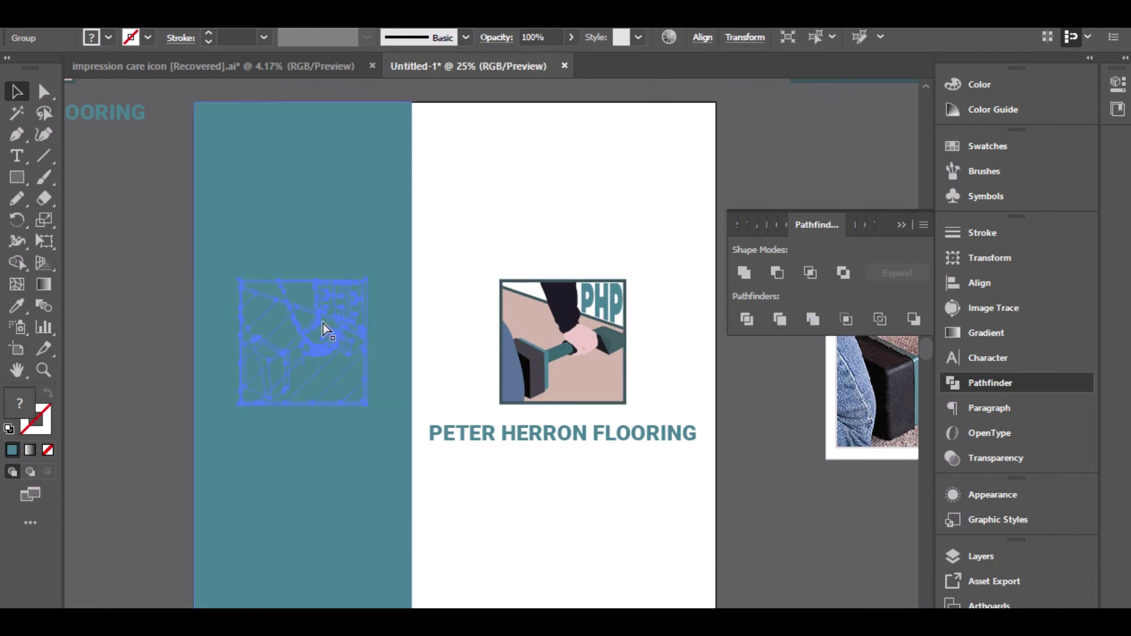
# Step: Fill the rectangle behind the copied illustration with the near-black swatch R=26 G=26 B=26
pyautogui.click(396, 207)
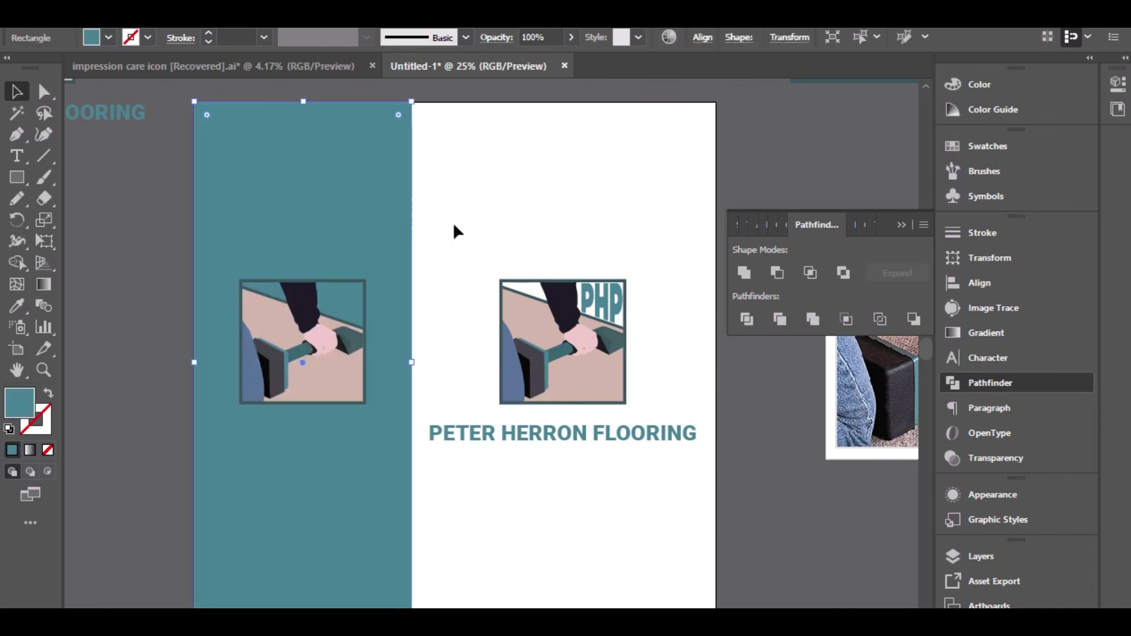
pyautogui.click(972, 147)
pyautogui.scroll(-3, 863, 214)
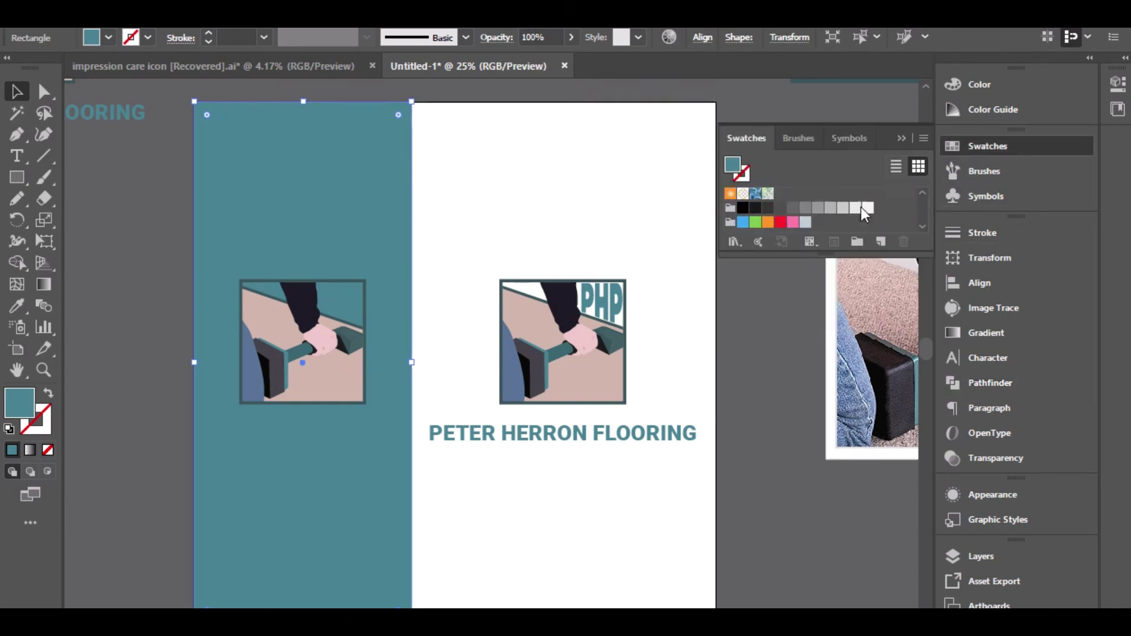
pyautogui.click(793, 208)
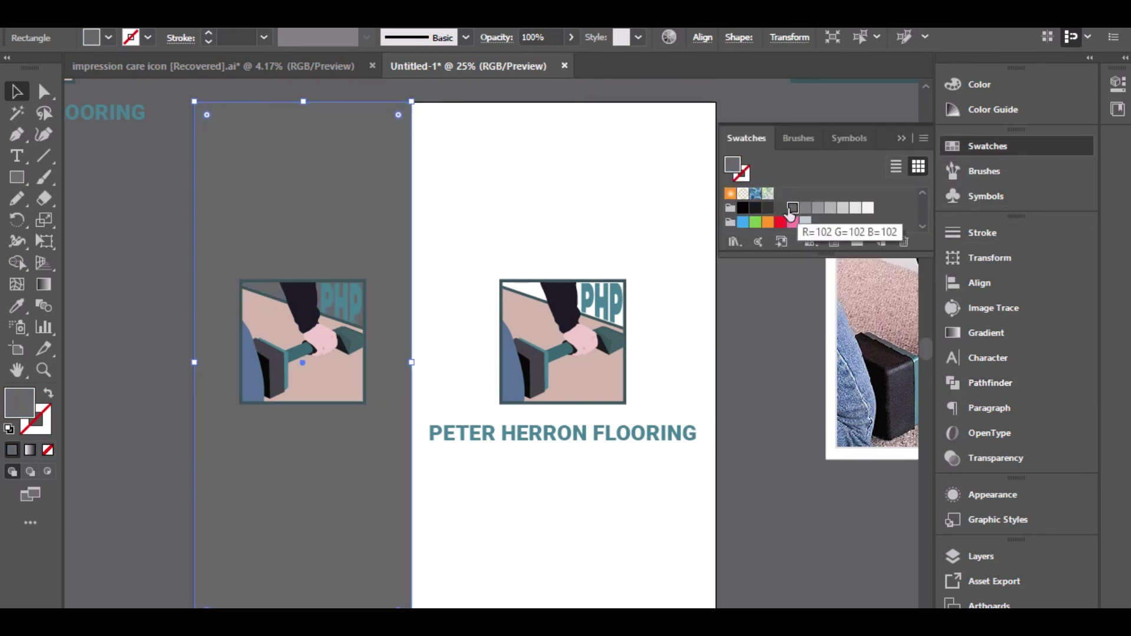
pyautogui.click(756, 210)
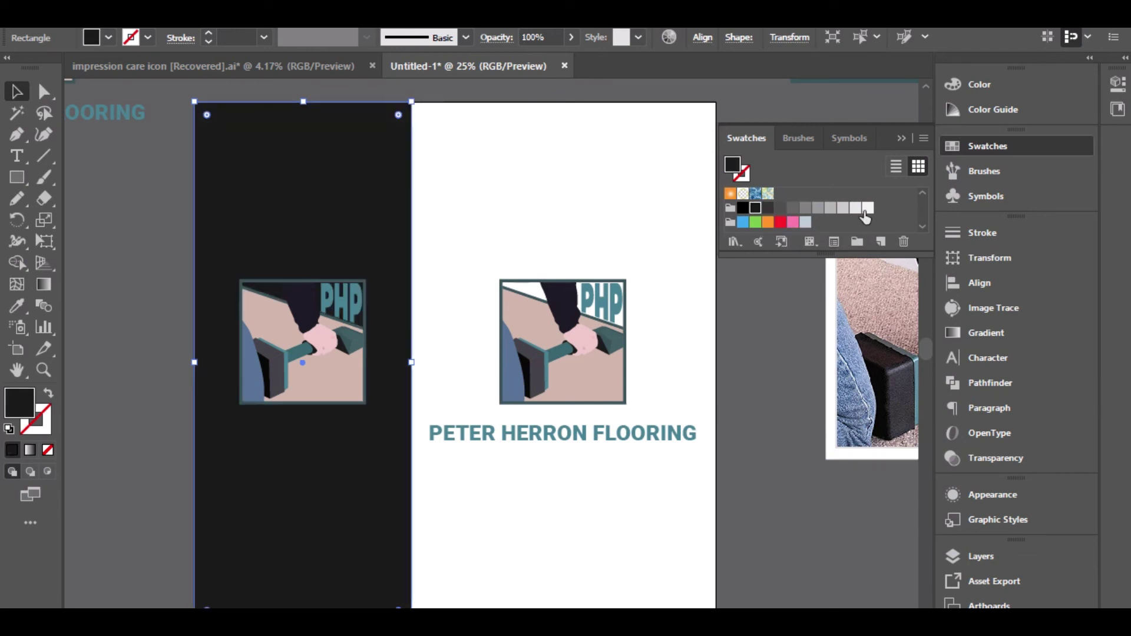
# Step: Try light green, R=51 G=51 B=51 grey and black fills on the rectangle, and return to R=26 G=26 B=26
pyautogui.scroll(3, 864, 217)
pyautogui.click(768, 206)
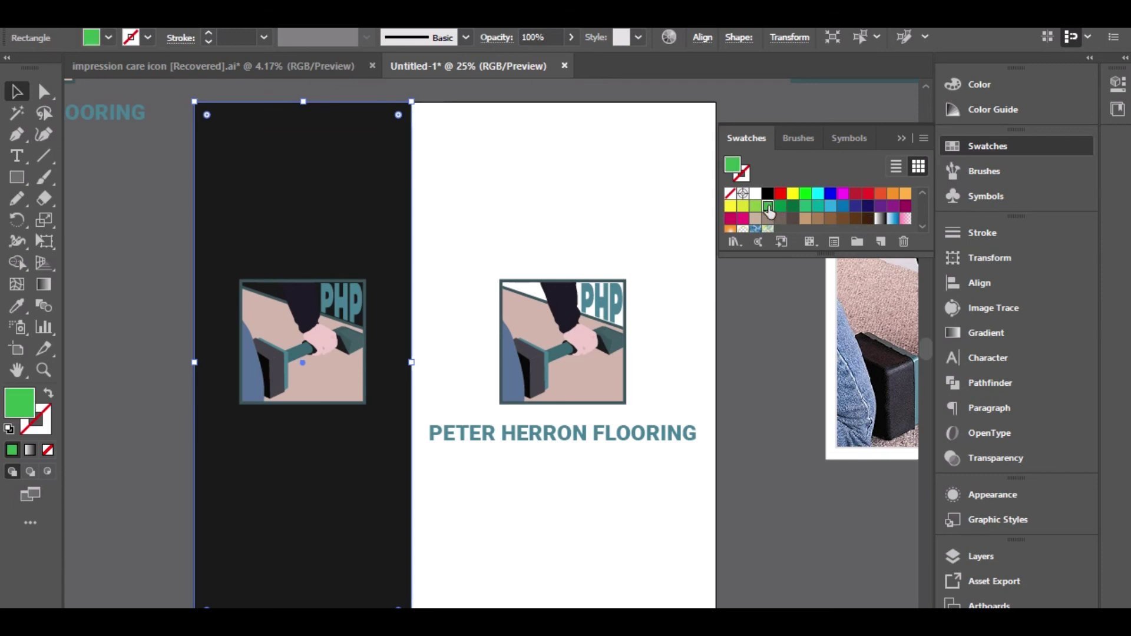
pyautogui.click(755, 206)
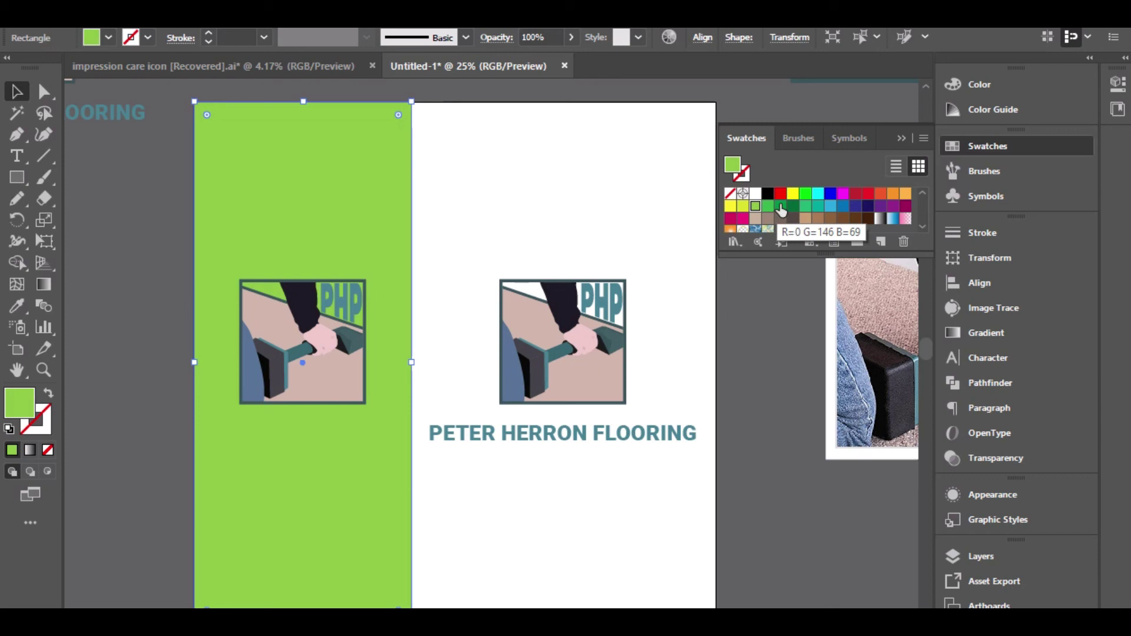
pyautogui.scroll(-3, 780, 209)
pyautogui.click(768, 209)
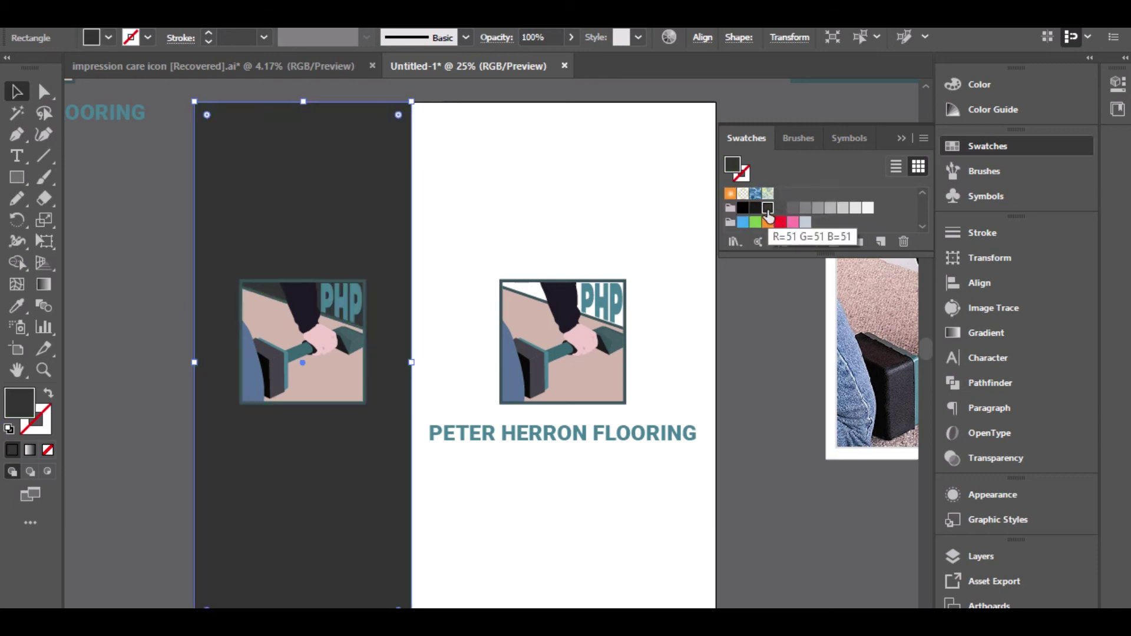
pyautogui.click(742, 209)
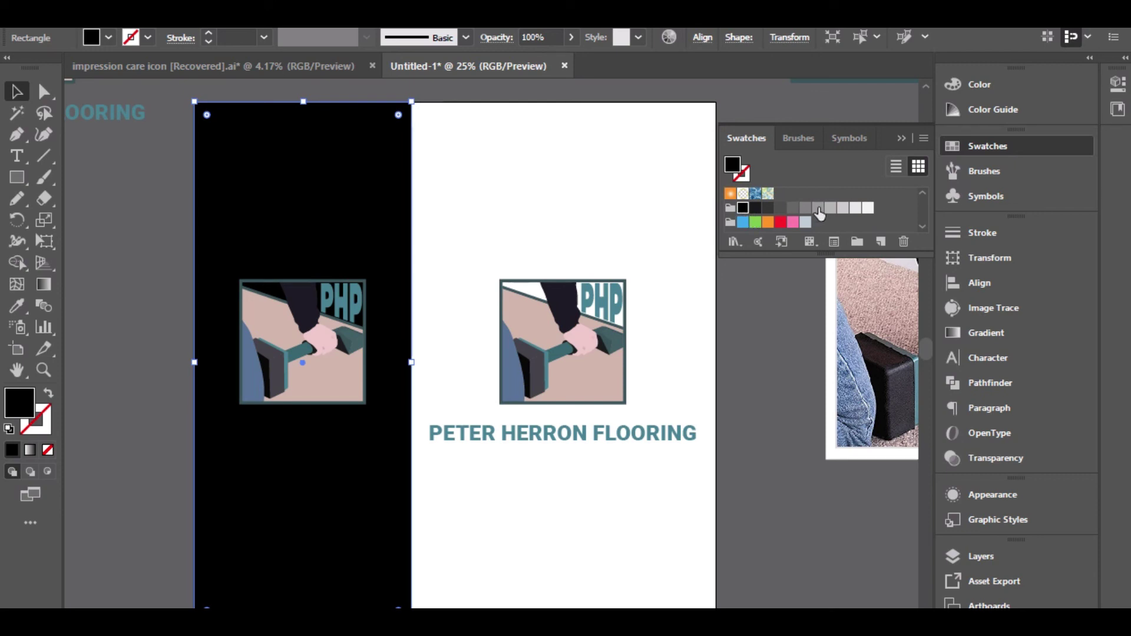
pyautogui.click(805, 208)
pyautogui.click(754, 209)
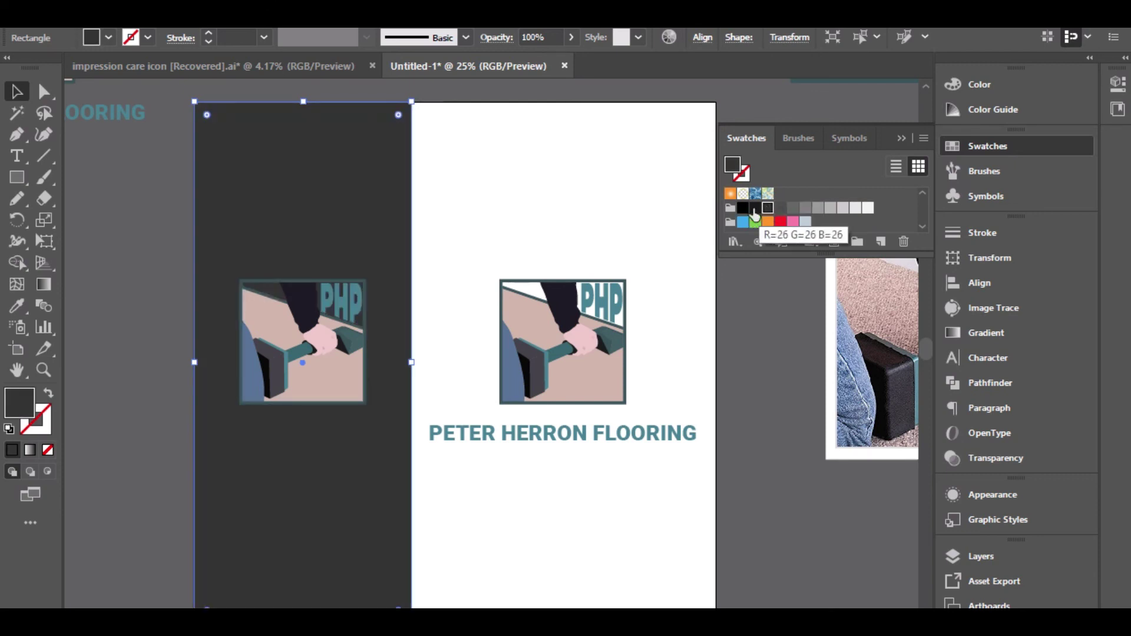
pyautogui.click(753, 209)
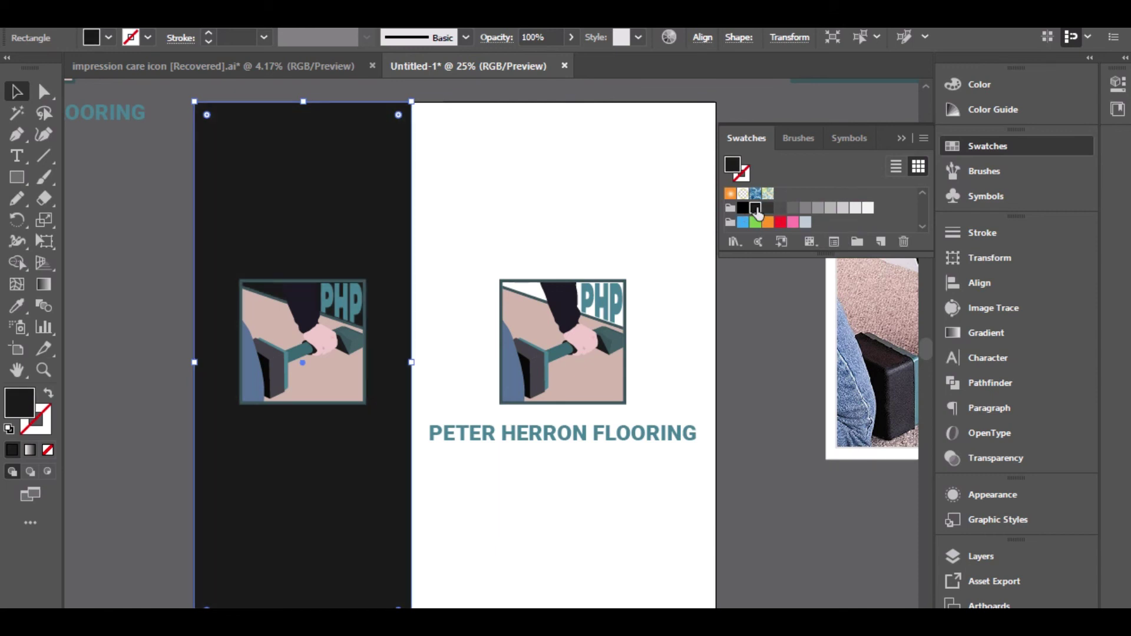
pyautogui.click(540, 227)
# Step: Apply a Drop Shadow effect to the framed illustration on the dark rectangle
pyautogui.click(272, 352)
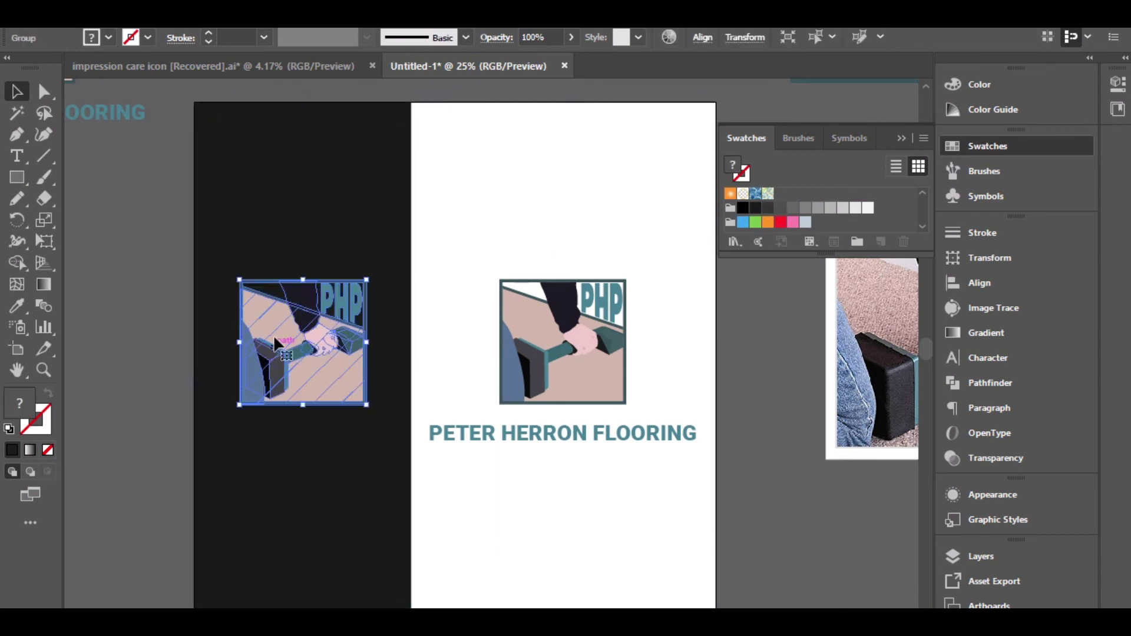
pyautogui.click(227, 13)
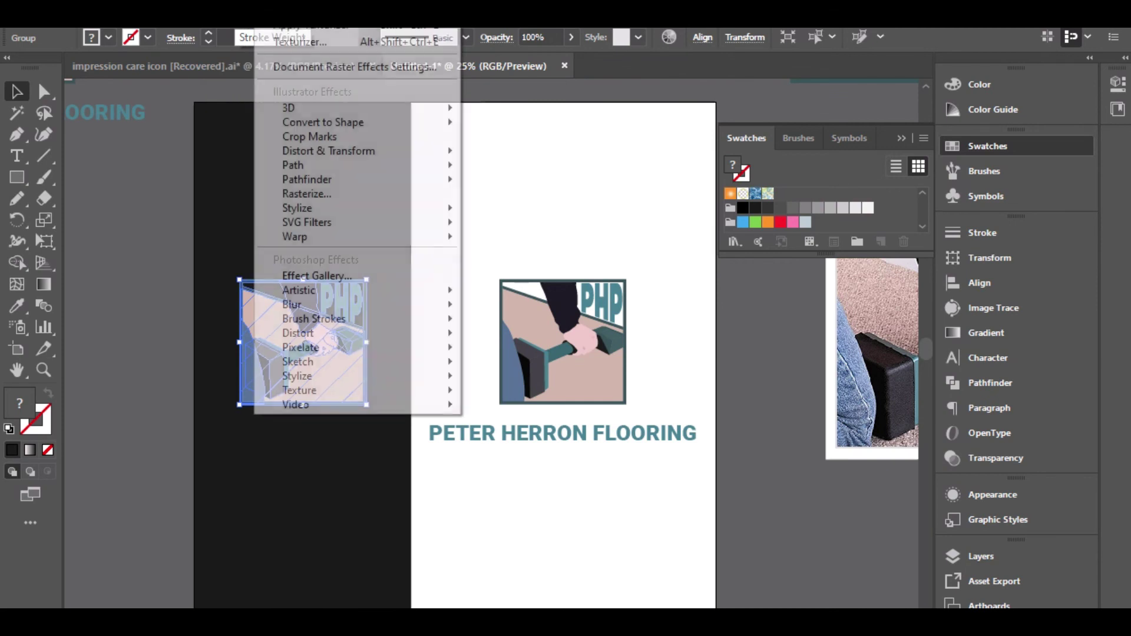
pyautogui.moveTo(368, 207)
pyautogui.click(527, 210)
pyautogui.press('Return')
pyautogui.click(491, 179)
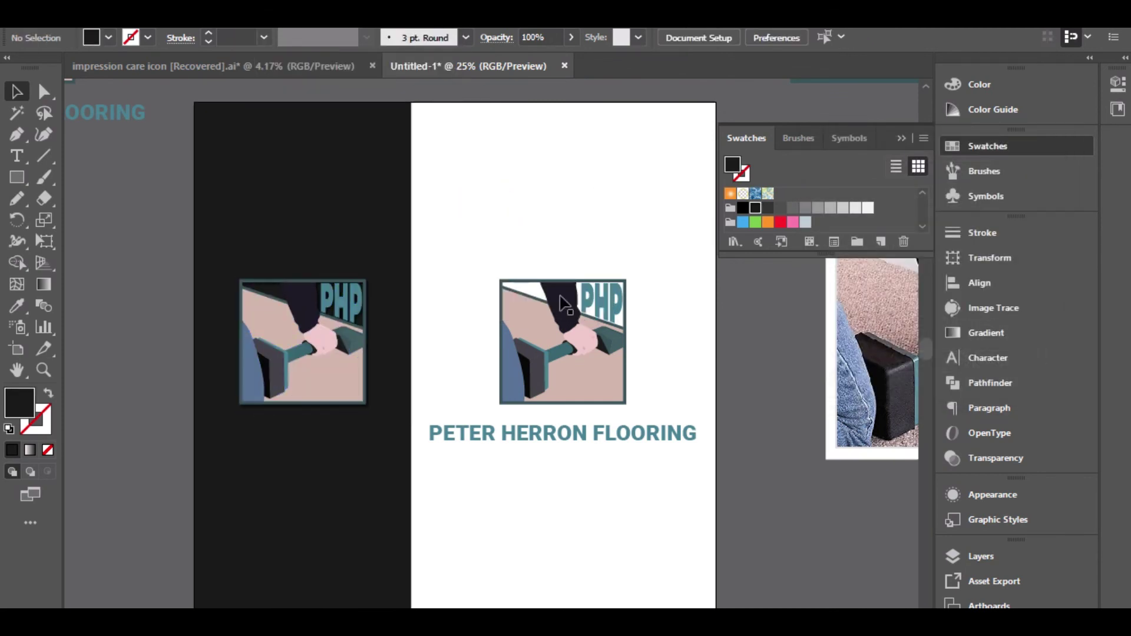
# Step: Apply the same Drop Shadow effect to the framed illustration on the white background
pyautogui.click(565, 329)
pyautogui.click(268, 13)
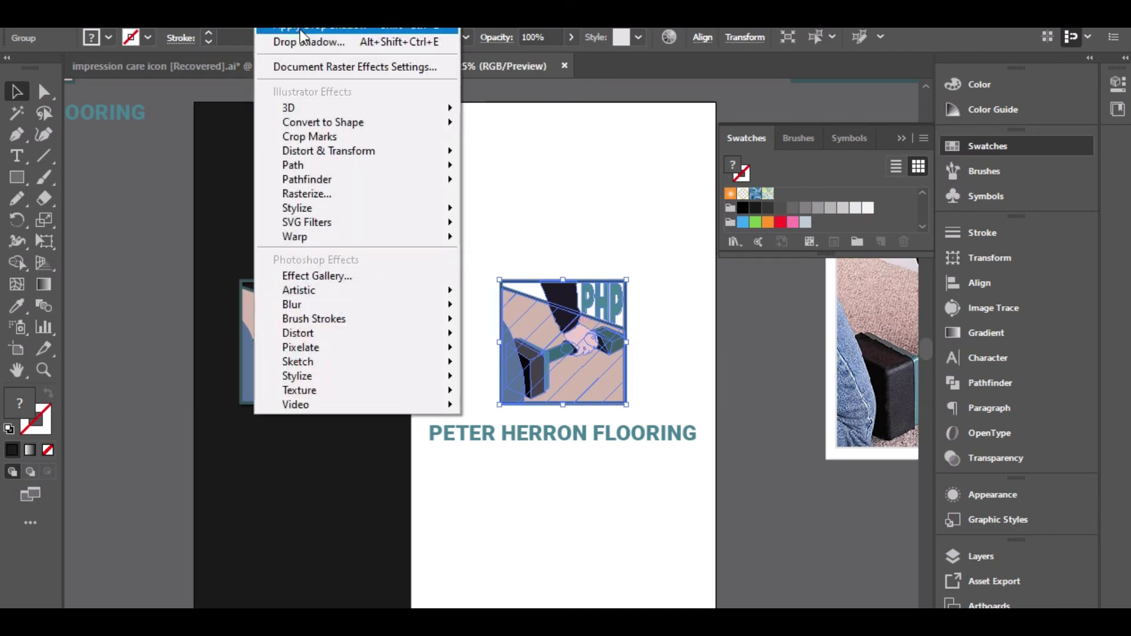
pyautogui.click(316, 44)
pyautogui.click(529, 177)
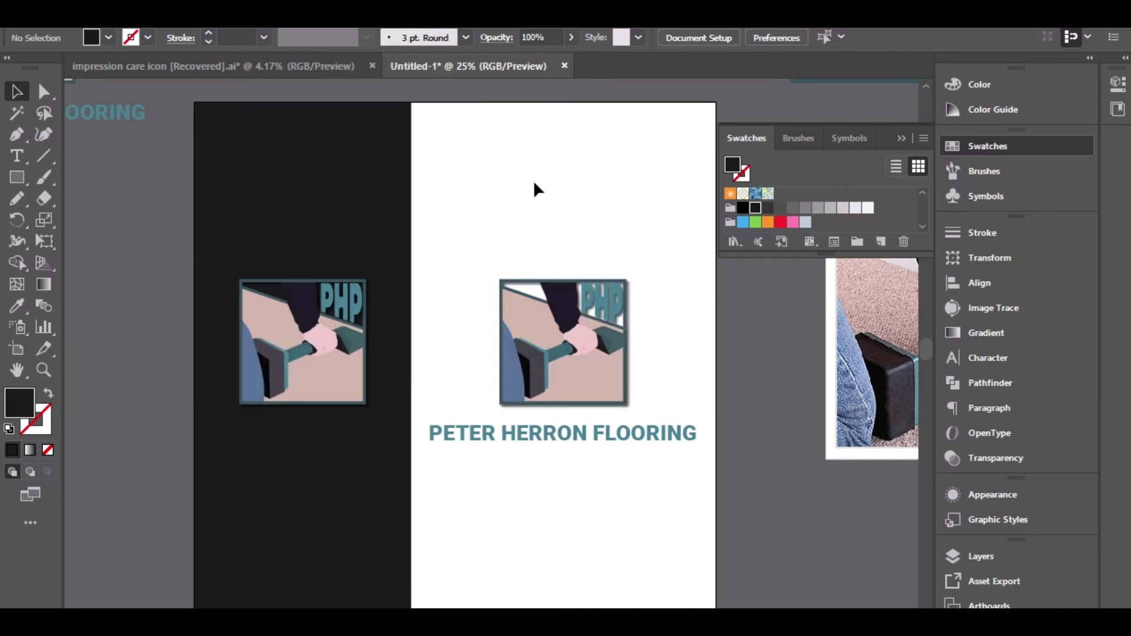
# Step: Try the Drop Shadow effect on the company name, and undo it
pyautogui.click(648, 430)
pyautogui.click(269, 13)
pyautogui.click(315, 31)
pyautogui.click(566, 227)
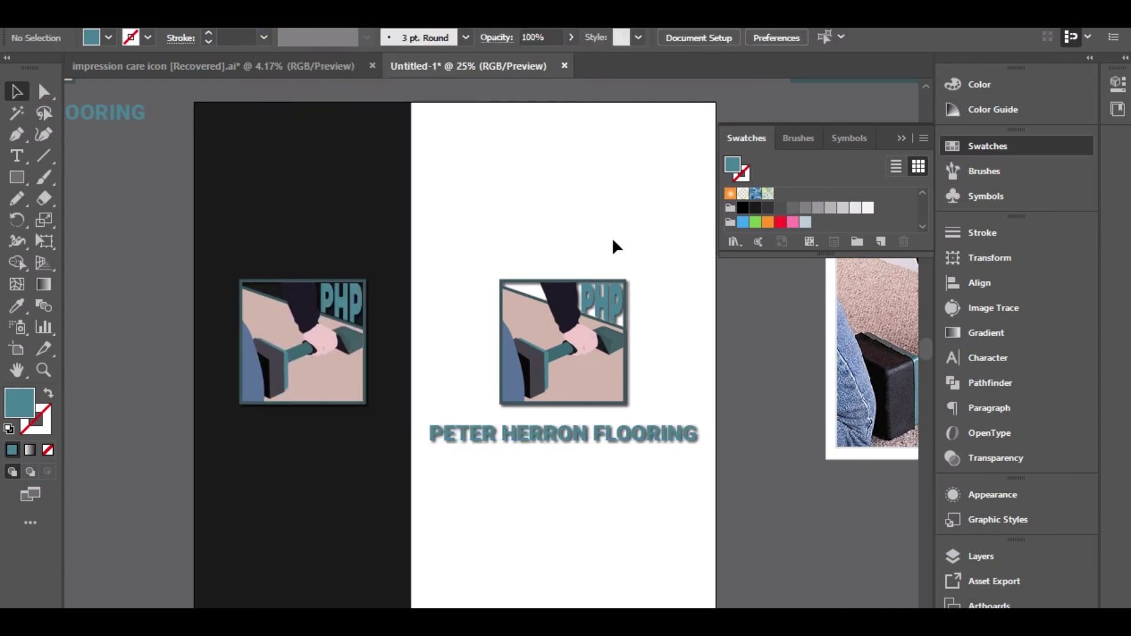
pyautogui.hotkey('ctrl', 'z')
pyautogui.click(596, 503)
# Step: Set the dark rectangle's fill to the R=51 G=51 B=51 grey swatch
pyautogui.scroll(1, 549, 472)
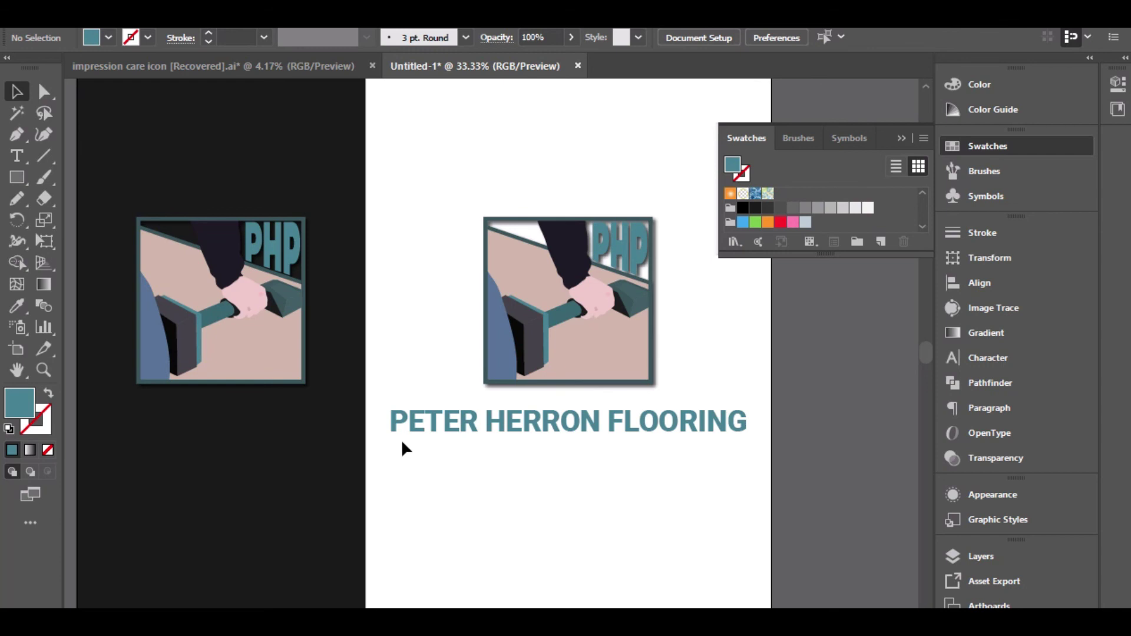
pyautogui.scroll(-1, 402, 442)
pyautogui.click(353, 479)
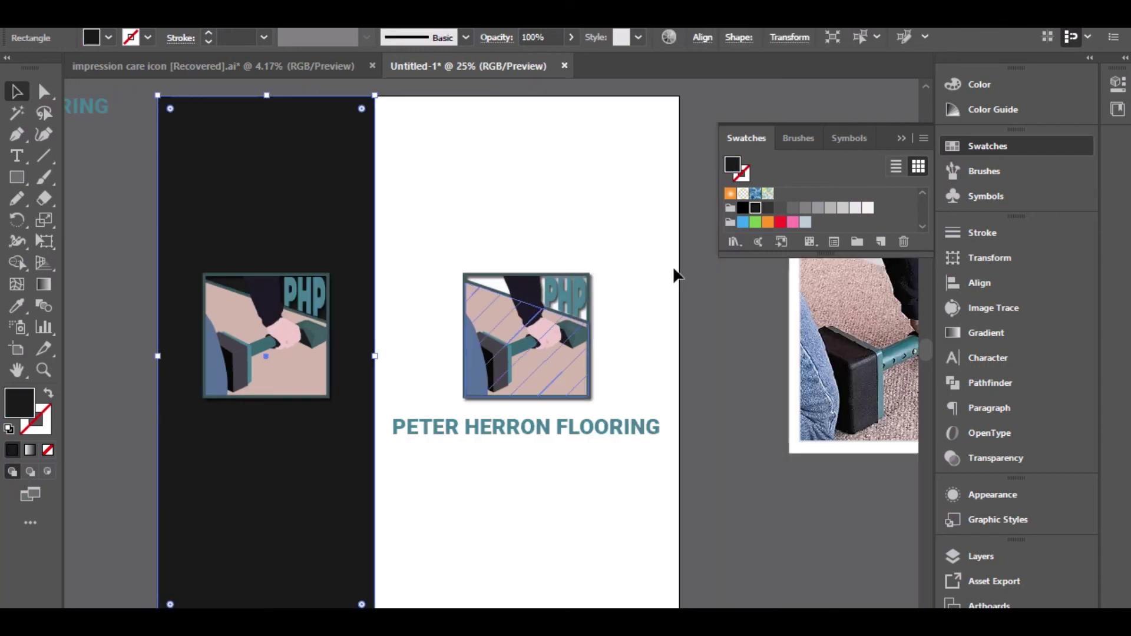
pyautogui.click(768, 208)
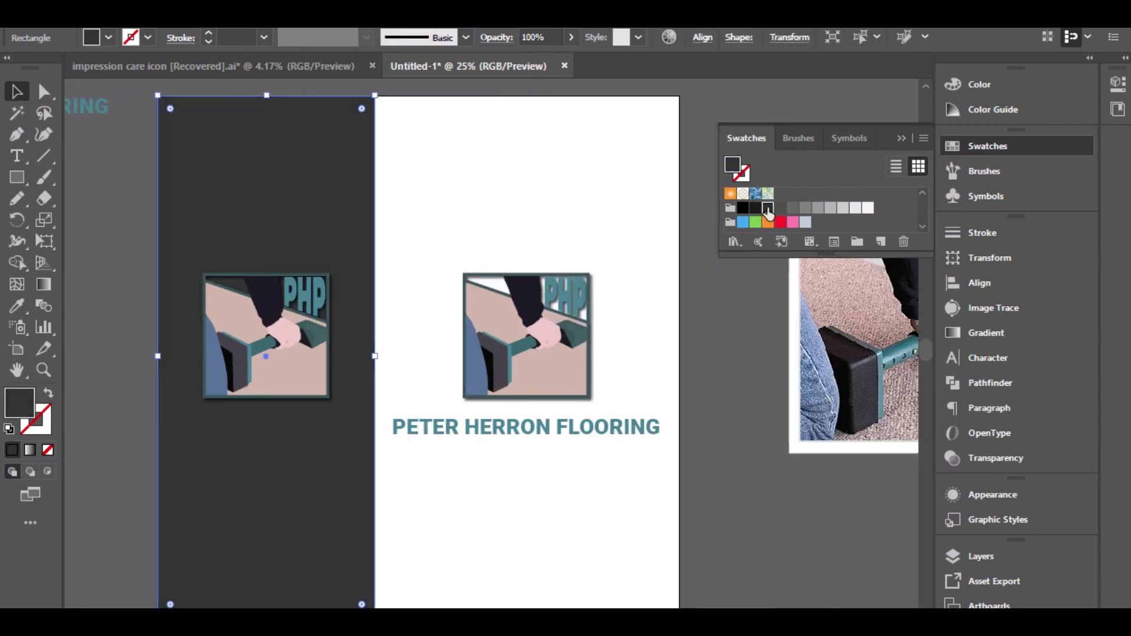
pyautogui.click(493, 203)
pyautogui.scroll(1, 365, 392)
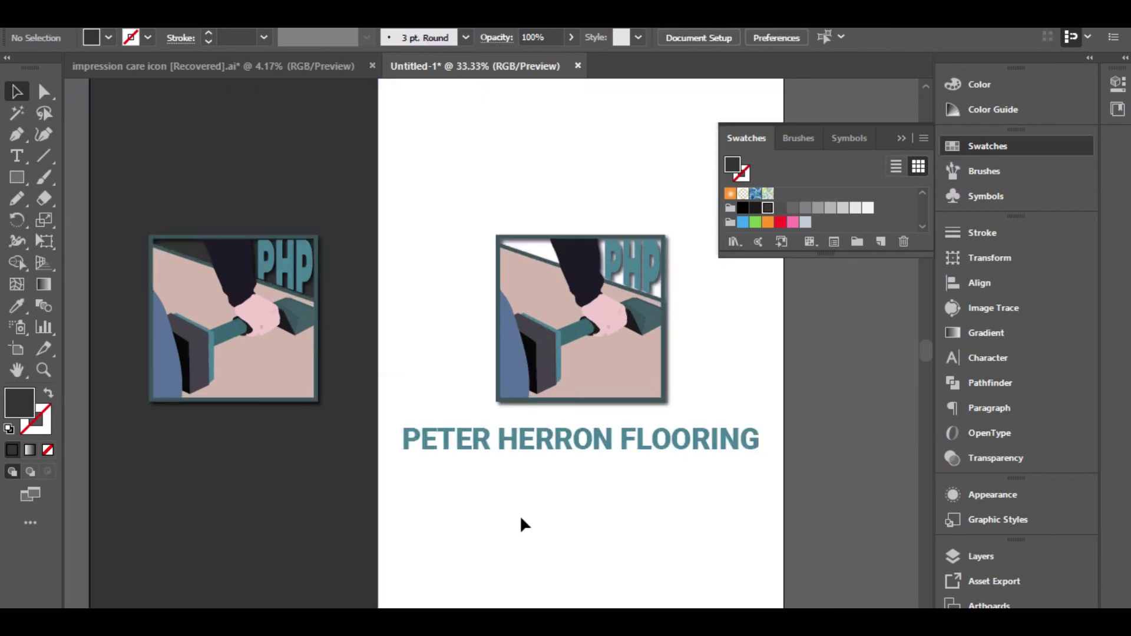
# Step: Start saving the document and go to the Marketplace folder in Ledp project > Class Project Design on the Entertainment drive
pyautogui.scroll(-1, 521, 516)
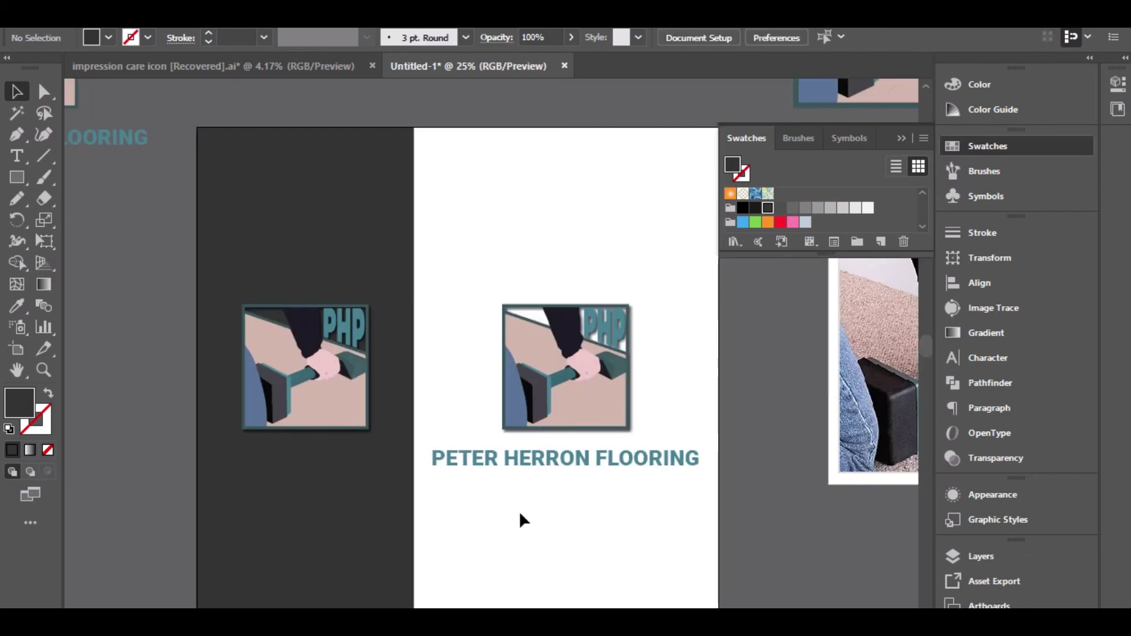
pyautogui.scroll(-1, 521, 516)
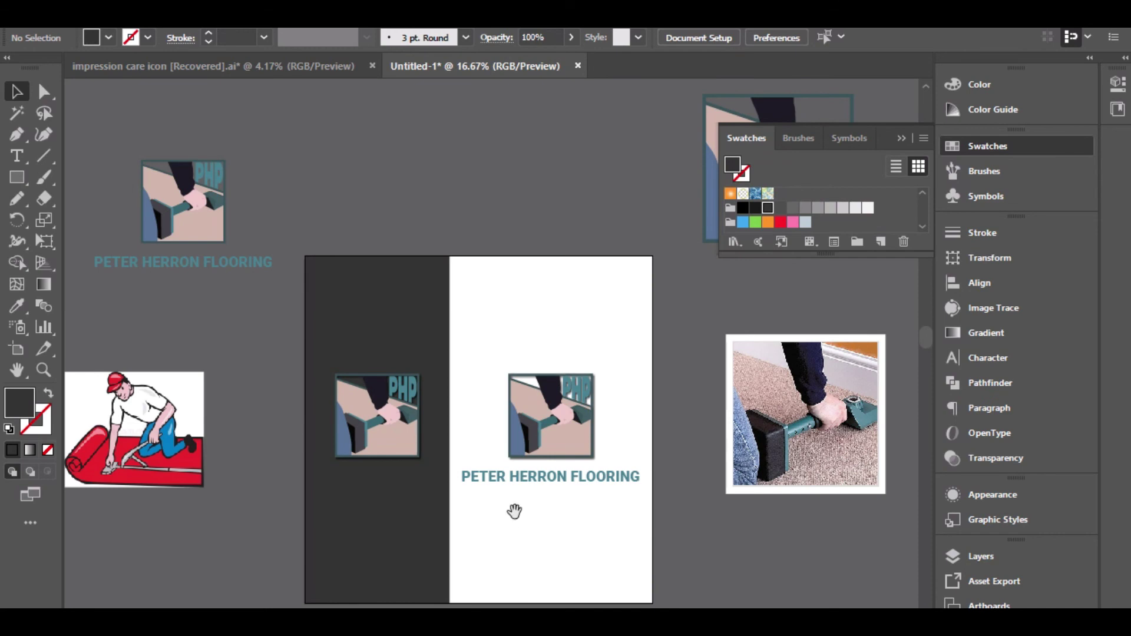
pyautogui.moveTo(514, 511); pyautogui.dragTo(419, 490)
pyautogui.hotkey('ctrl', 'shift', 'p')
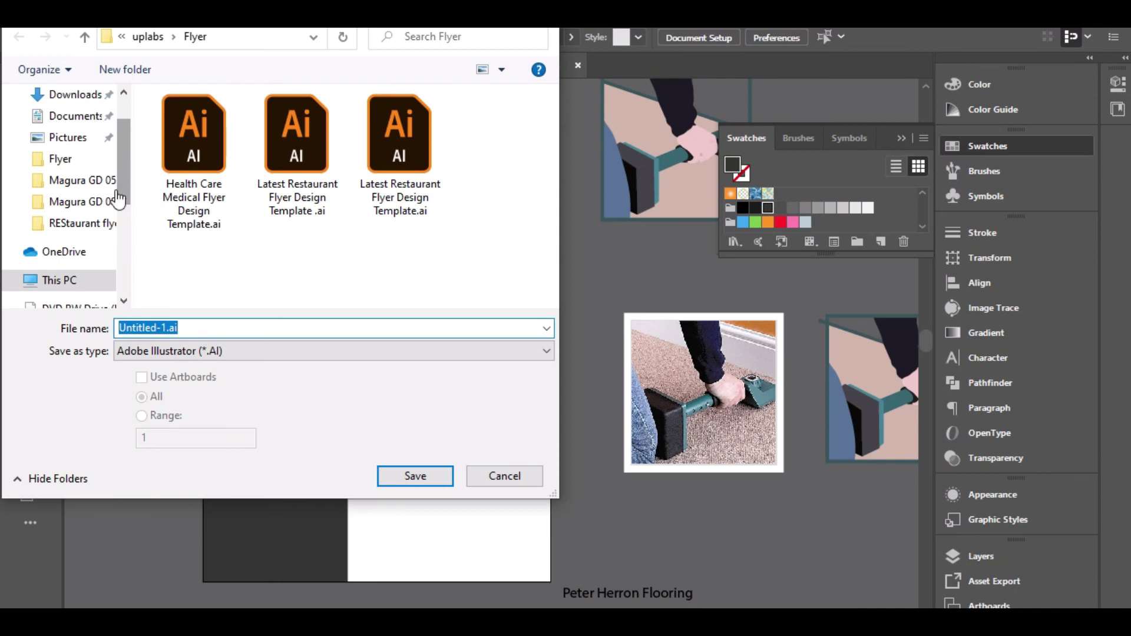
pyautogui.click(109, 223)
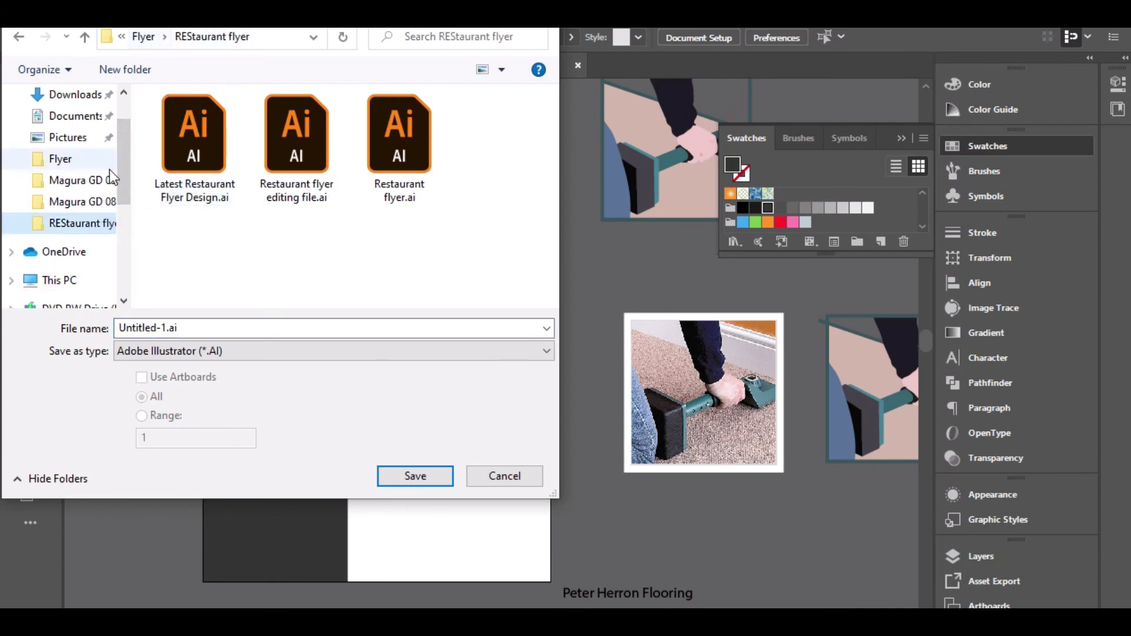
pyautogui.scroll(-5, 98, 141)
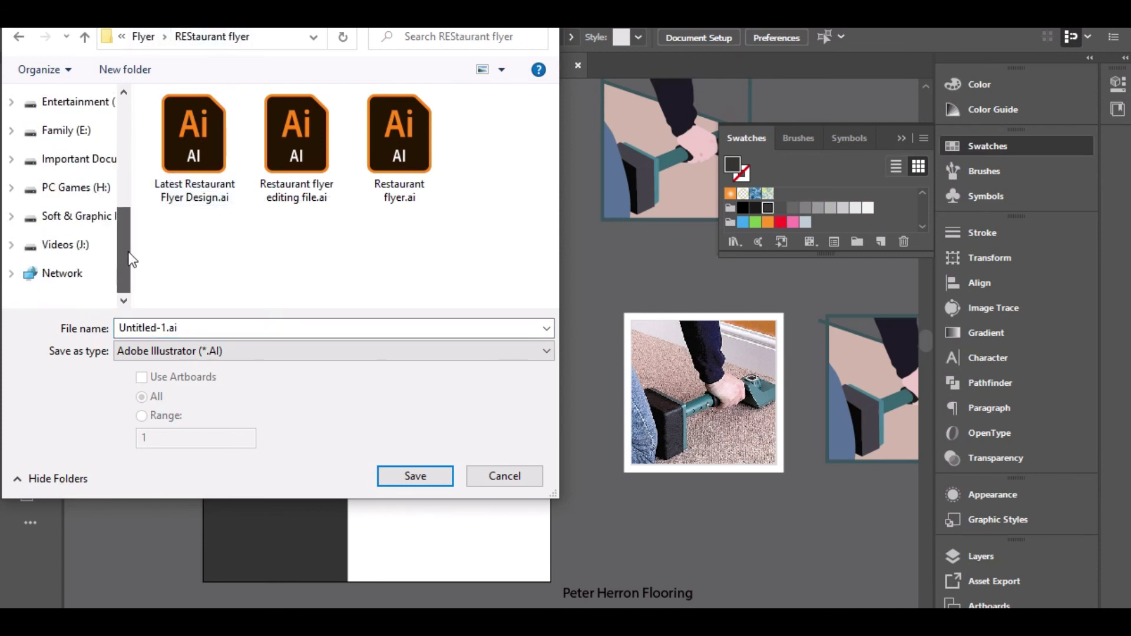
pyautogui.click(89, 112)
pyautogui.doubleClick(213, 158)
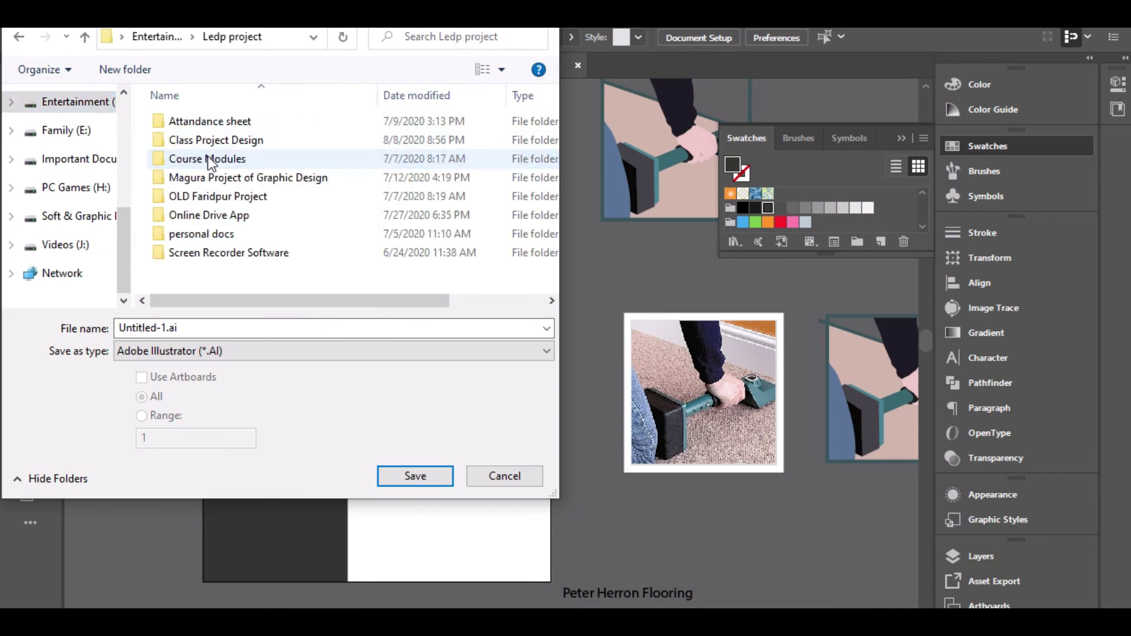
pyautogui.doubleClick(218, 140)
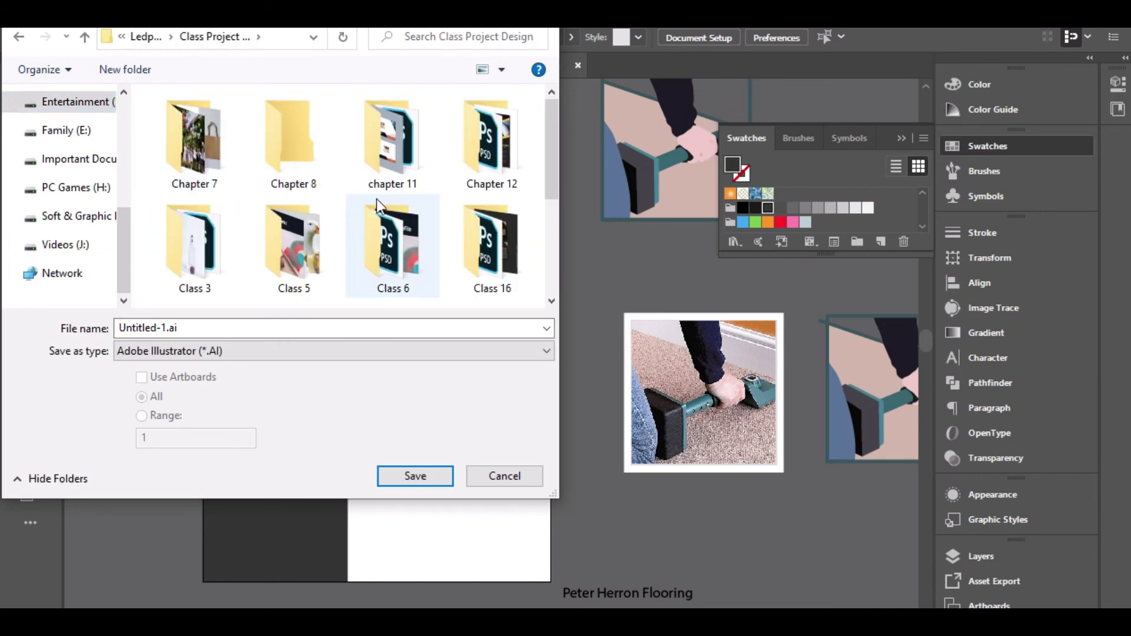
pyautogui.scroll(-5, 376, 199)
pyautogui.doubleClick(218, 250)
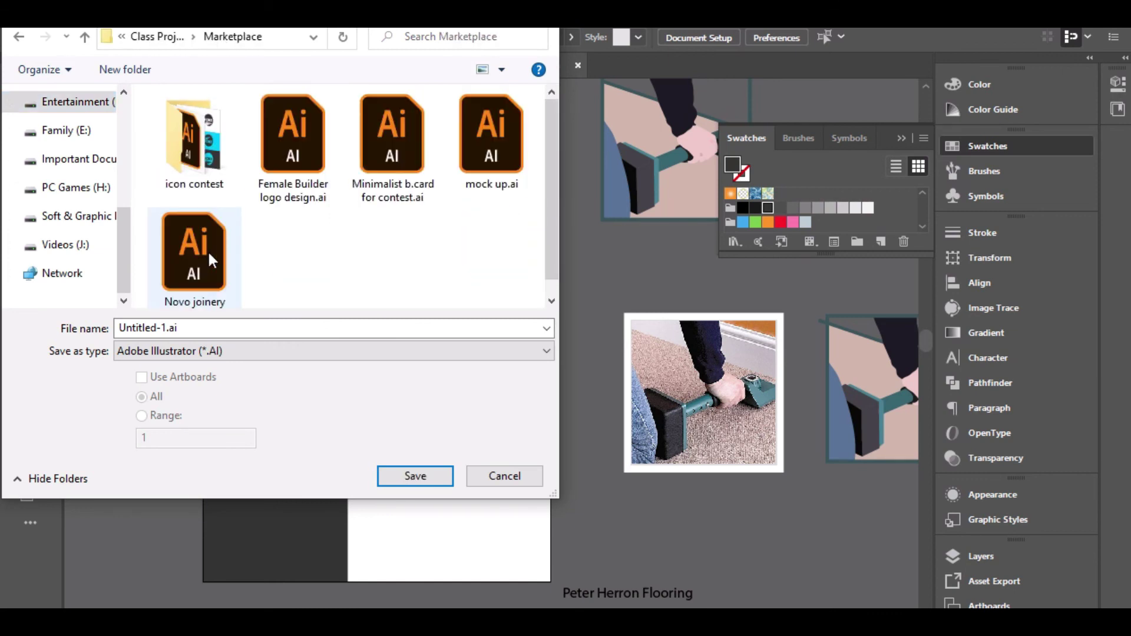
# Step: Save the document as an Adobe Illustrator file named "PEter herron flooring logo" and accept the save options
pyautogui.doubleClick(230, 331)
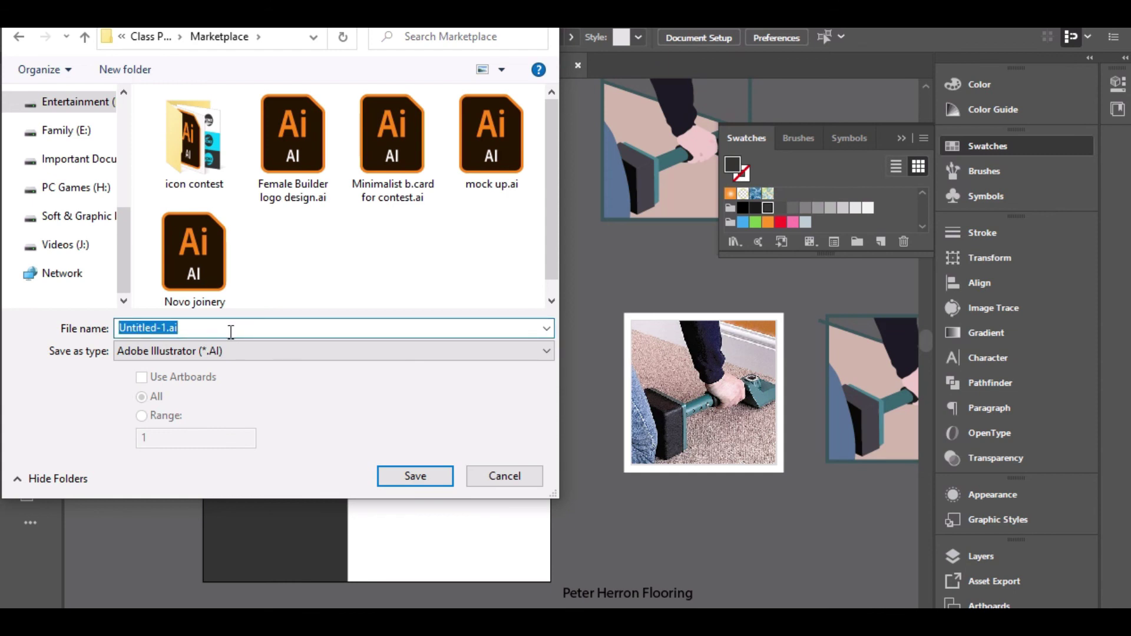
pyautogui.write('PEter herron flooring logo')
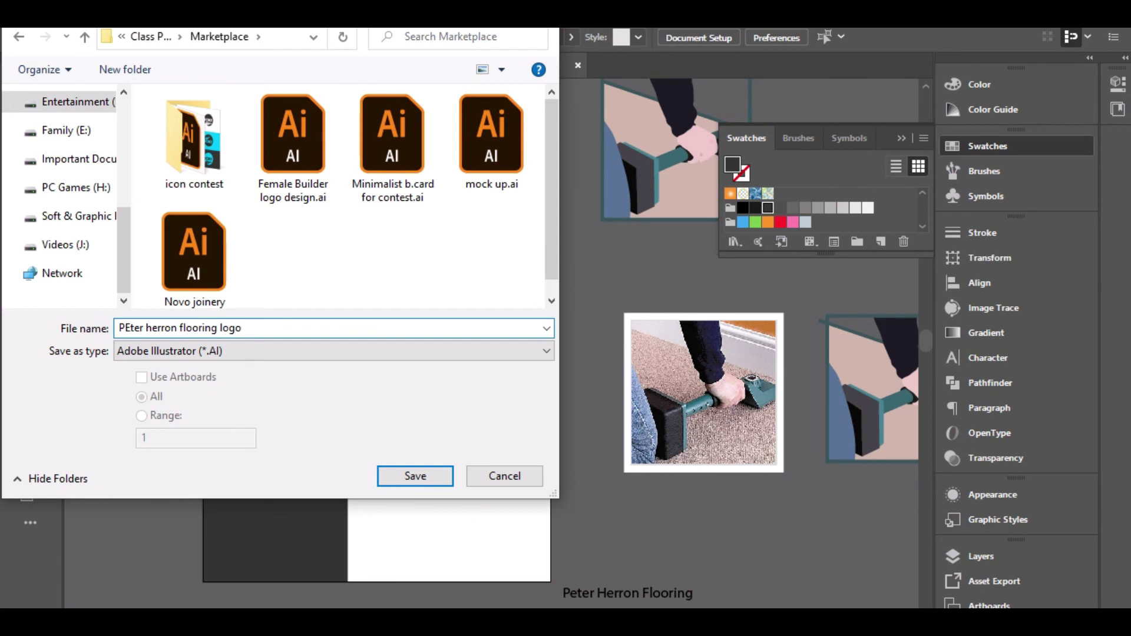
pyautogui.press('Return')
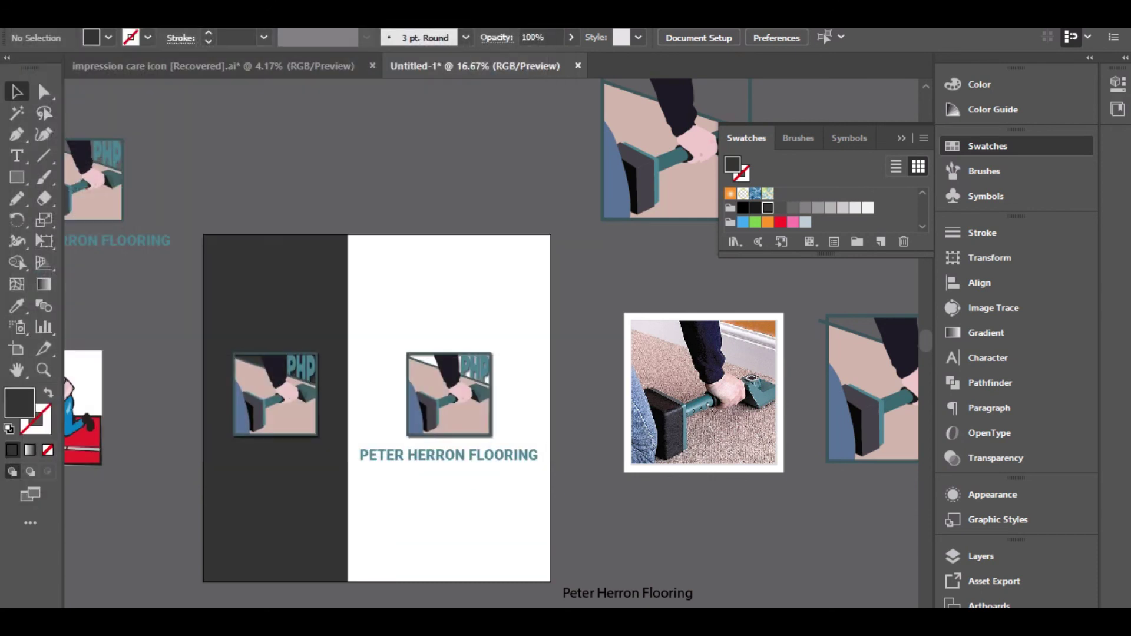
pyautogui.press('Return')
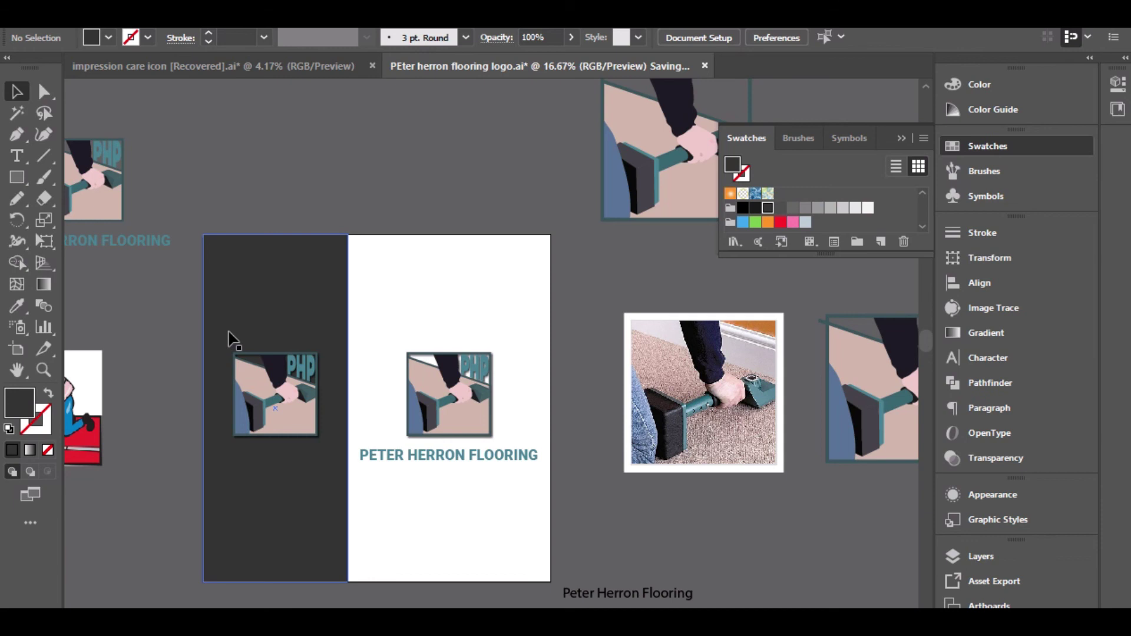
# Step: Try aligning the illustration on the dark rectangle to the vertical centre of the artboard
pyautogui.scroll(1, 341, 409)
pyautogui.scroll(-1, 377, 409)
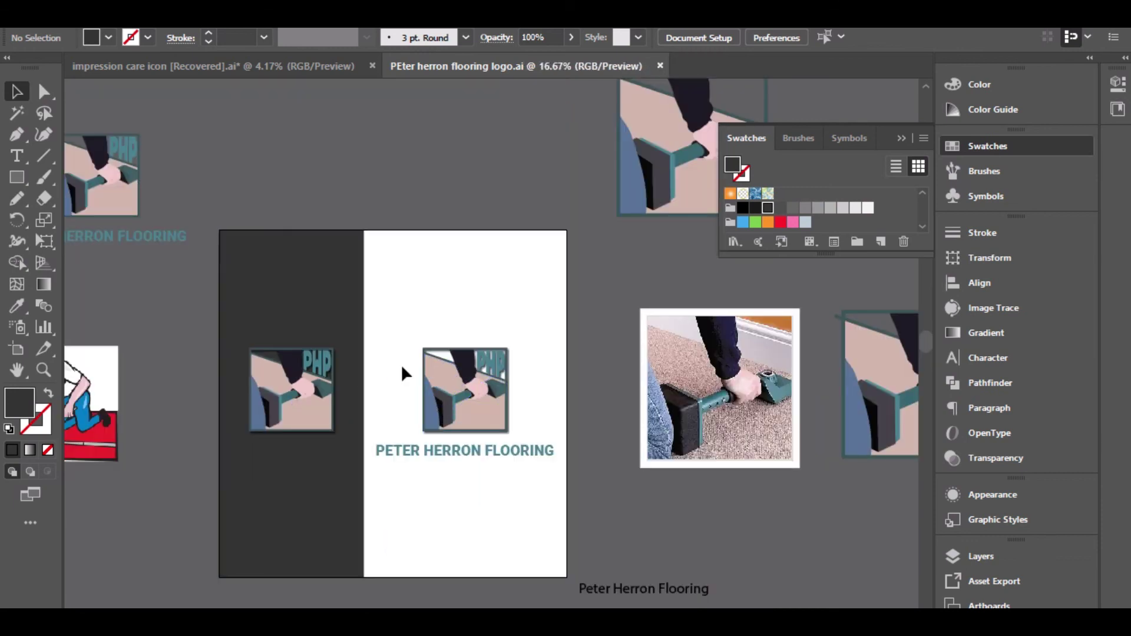
pyautogui.click(331, 395)
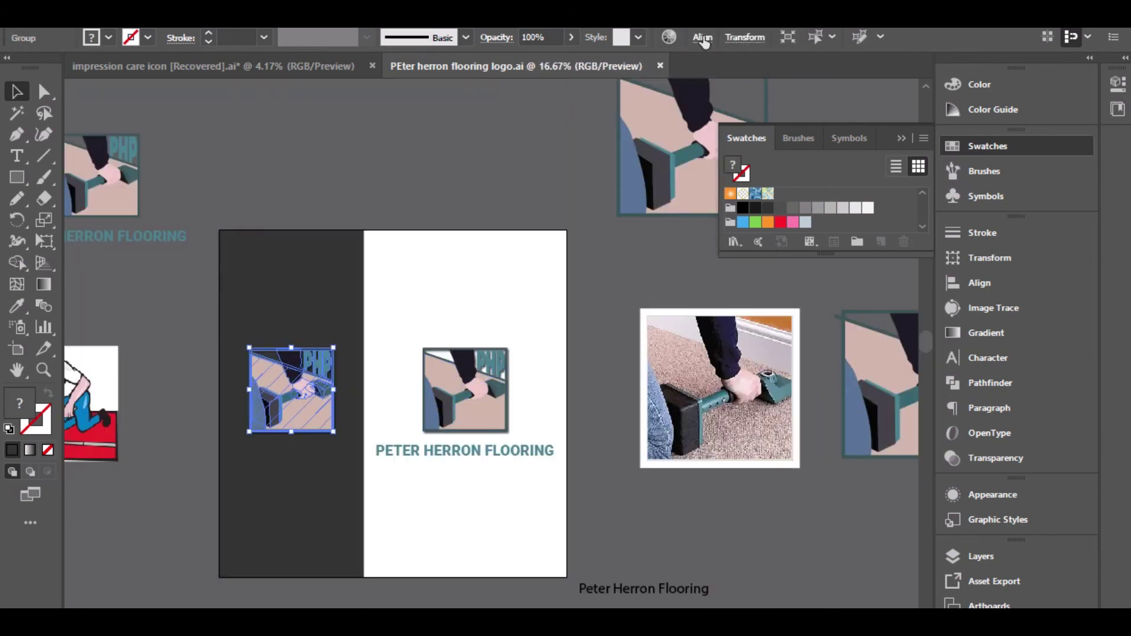
pyautogui.click(703, 39)
pyautogui.click(662, 89)
pyautogui.click(387, 146)
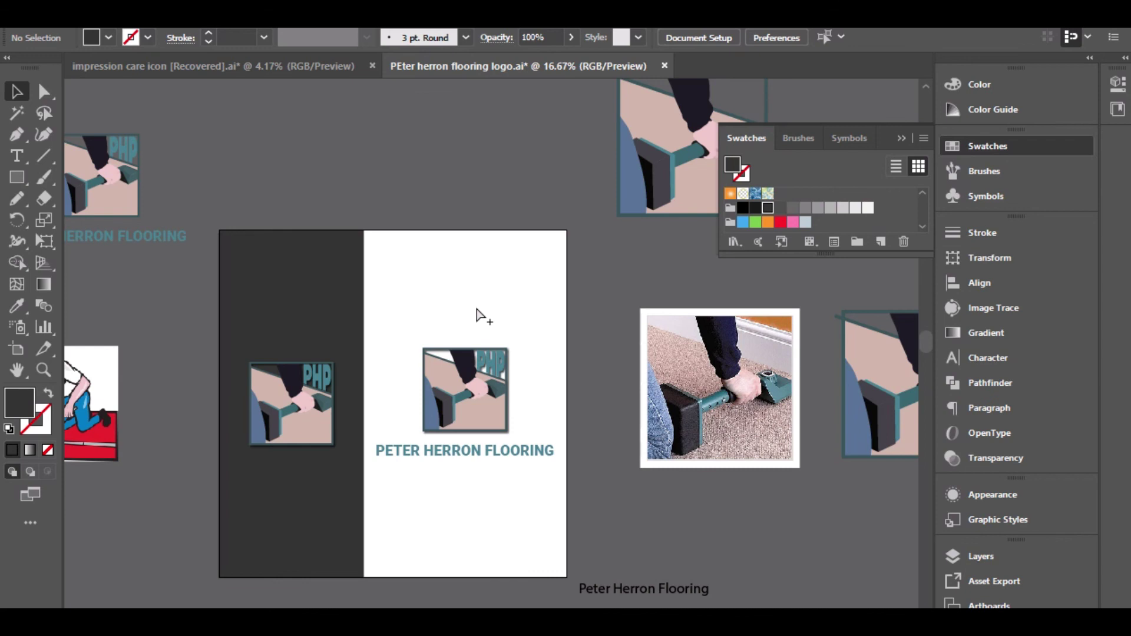
# Step: Check the whole layout in the Save for Web preview, cancel the export and undo the illustration's vertical alignment
pyautogui.hotkey('ctrl', 'alt', 'shift', 's')
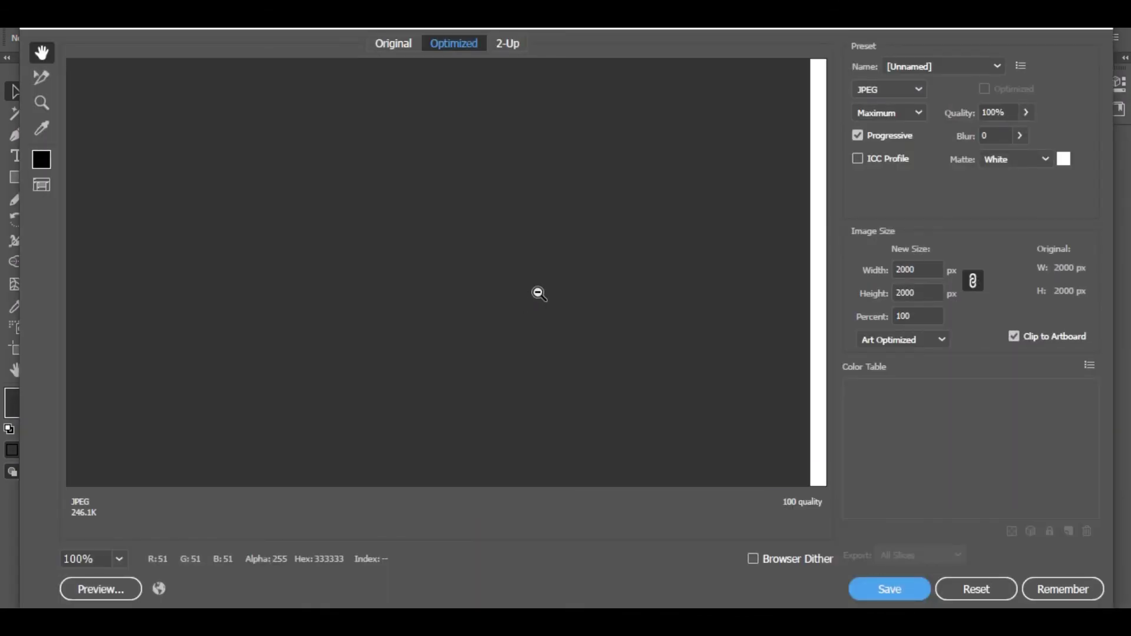
pyautogui.keyDown('ctrl'); pyautogui.keyDown('alt'); pyautogui.click(536, 293); pyautogui.keyUp('alt'); pyautogui.keyUp('ctrl')
pyautogui.keyDown('ctrl'); pyautogui.keyDown('alt'); pyautogui.click(536, 293); pyautogui.keyUp('alt'); pyautogui.keyUp('ctrl')
pyautogui.scroll(-1, 489, 259)
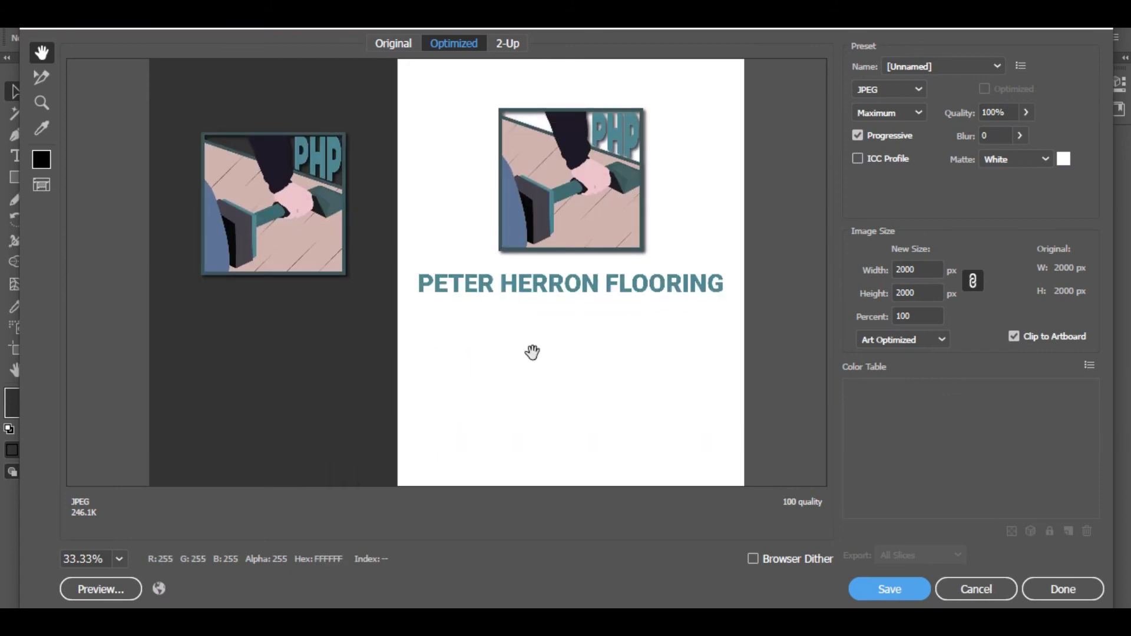
pyautogui.click(983, 591)
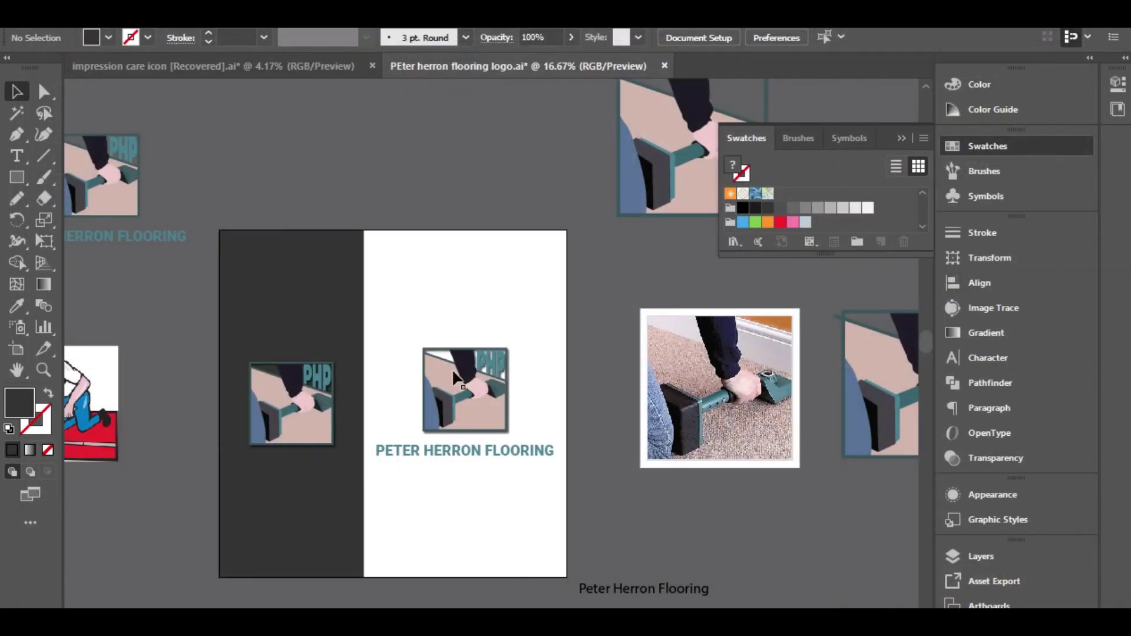
pyautogui.click(401, 309)
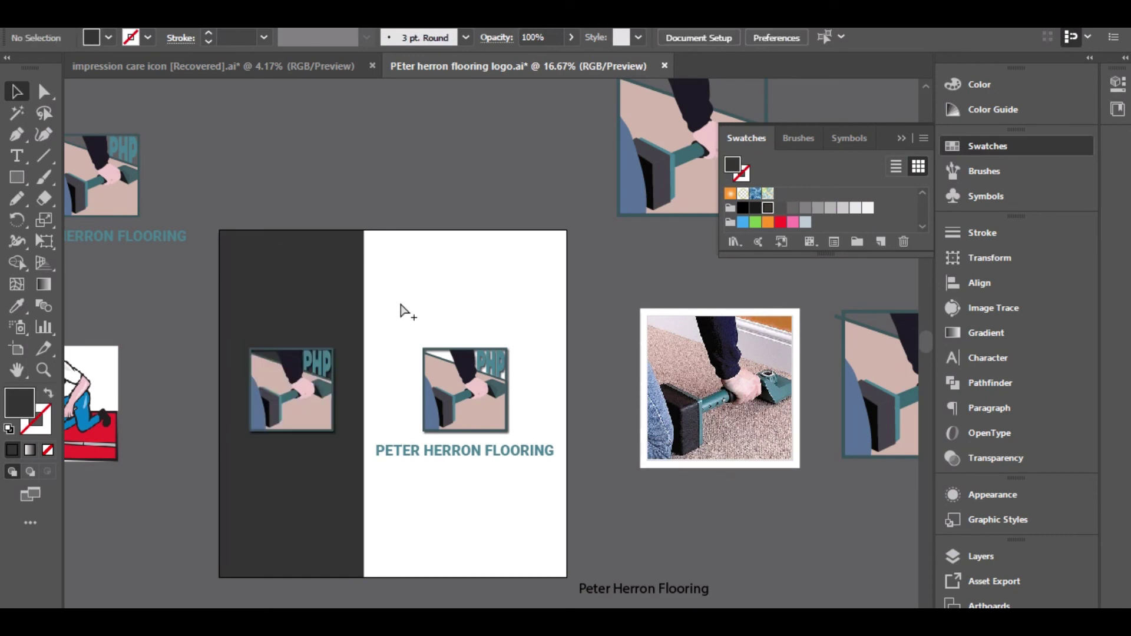
# Step: Start a Save for Web export of the artboard as JPEG and go to the Ledp project folder on the Entertainment drive
pyautogui.hotkey('ctrl', 'alt', 'shift', 's')
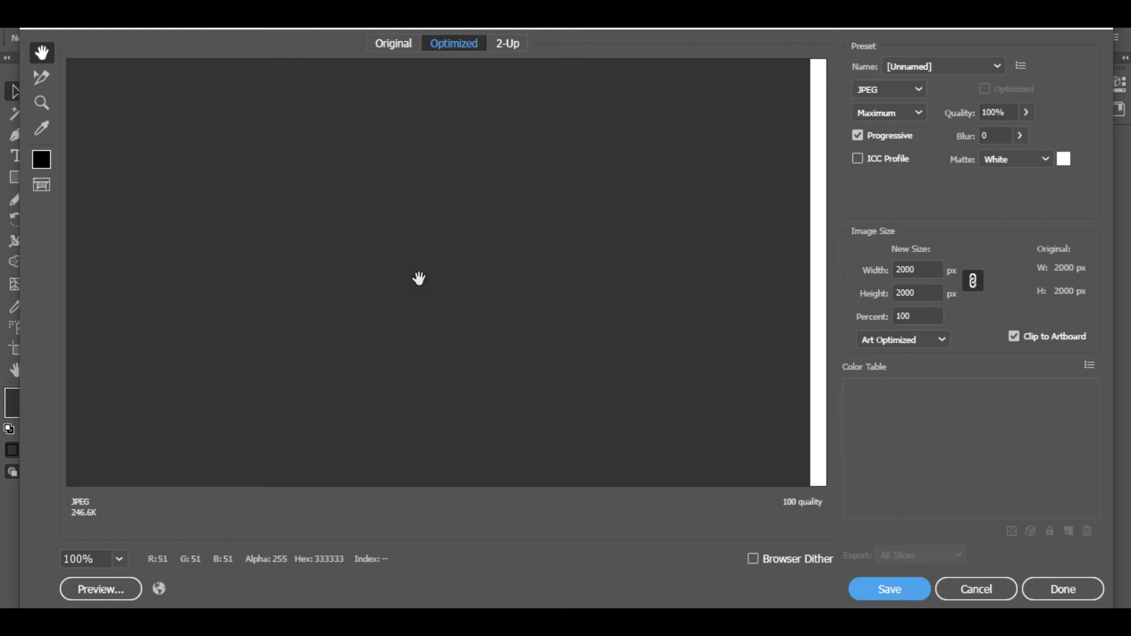
pyautogui.moveTo(475, 309); pyautogui.dragTo(436, 194)
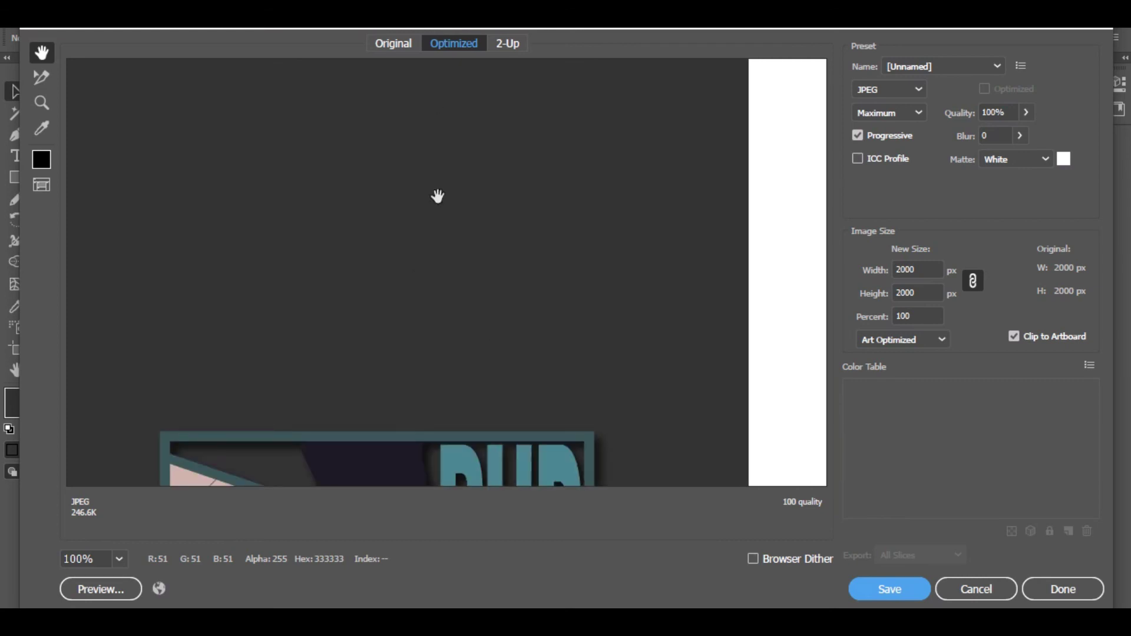
pyautogui.keyDown('alt'); pyautogui.scroll(-2, 434, 228); pyautogui.keyUp('alt')
pyautogui.press('Return')
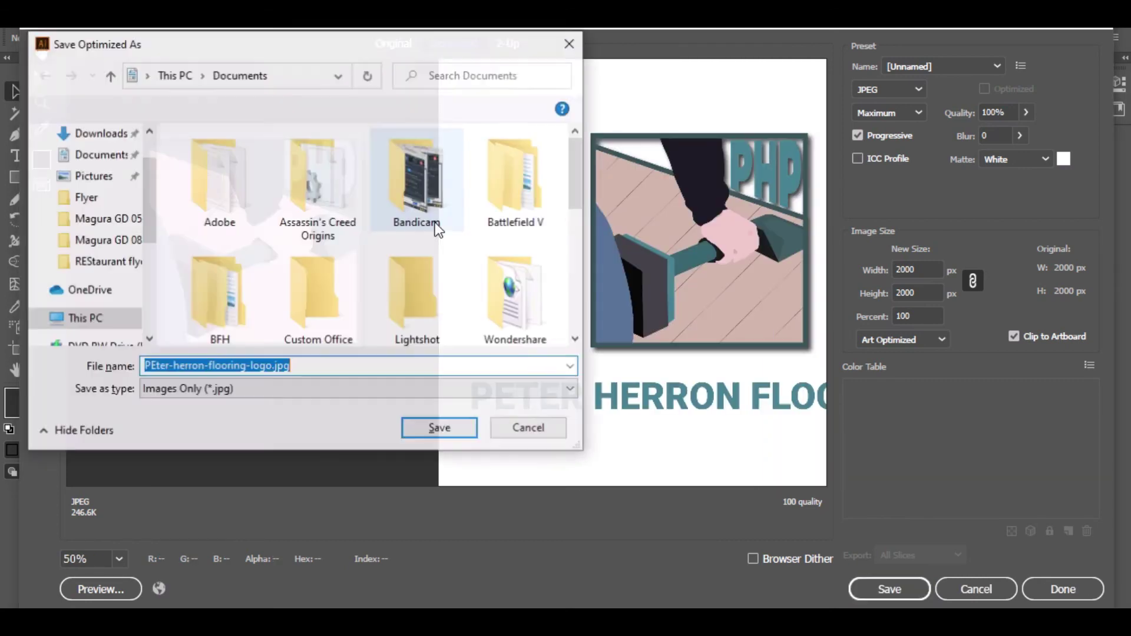
pyautogui.moveTo(145, 202); pyautogui.dragTo(136, 302)
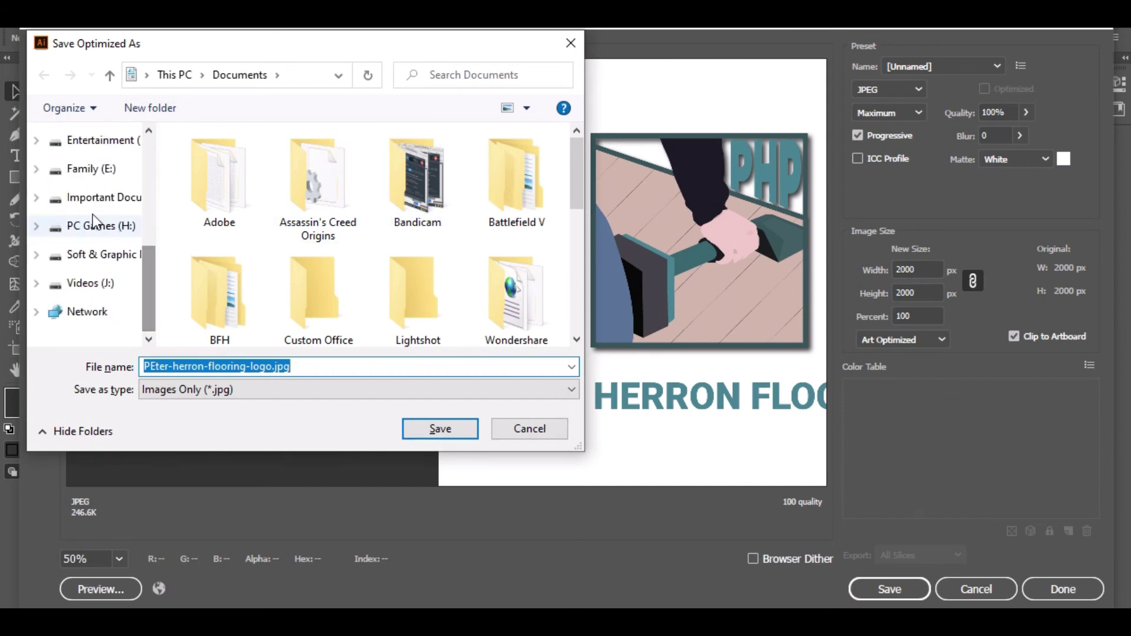
pyautogui.click(100, 151)
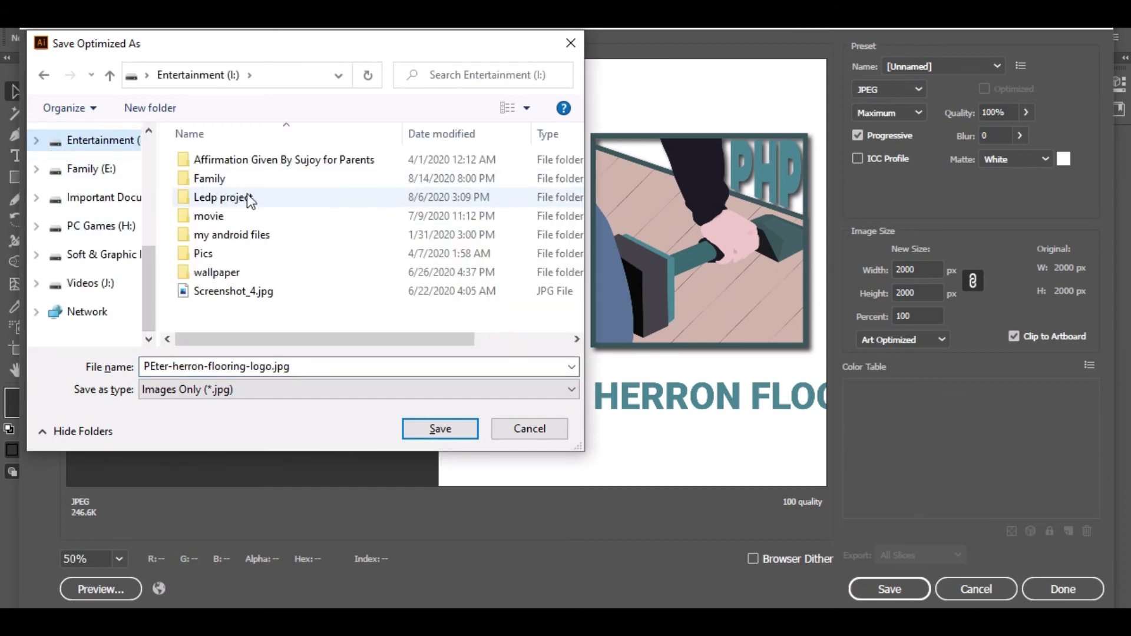
pyautogui.click(237, 203)
pyautogui.doubleClick(236, 204)
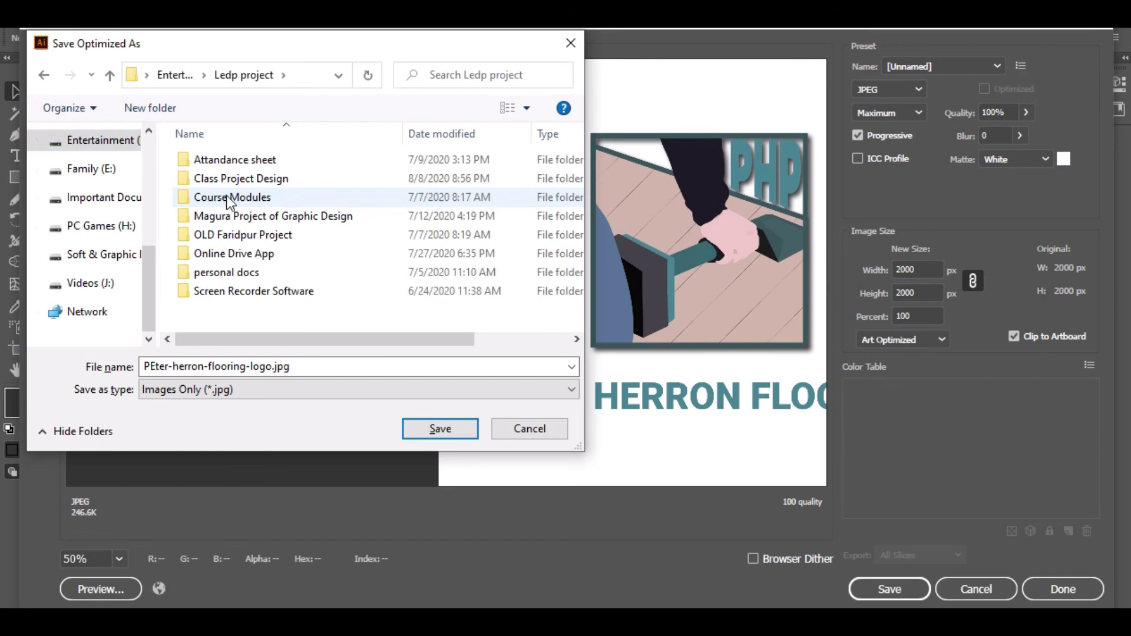
pyautogui.doubleClick(239, 218)
pyautogui.doubleClick(236, 159)
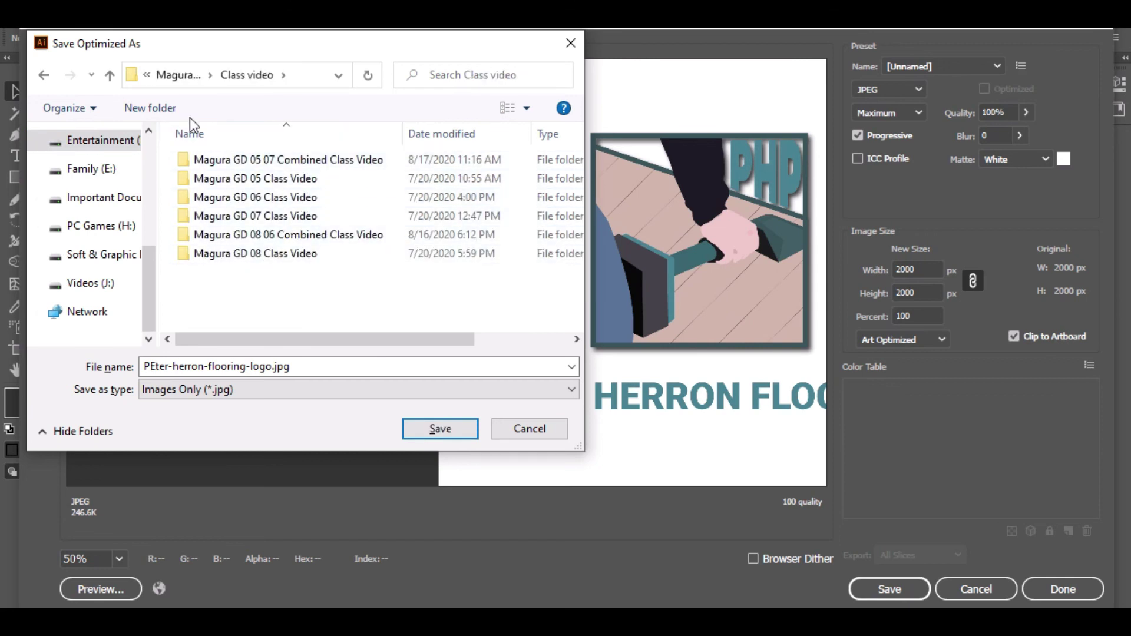
pyautogui.click(173, 74)
pyautogui.click(173, 75)
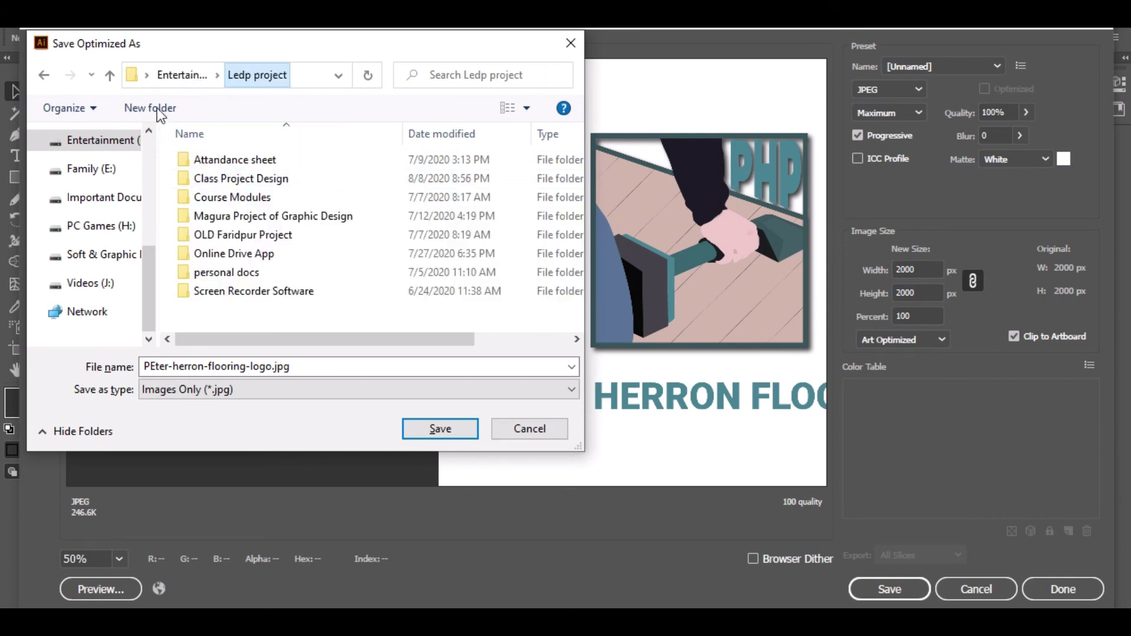
# Step: Save the JPEG as PEter-herron-flooring-logo.jpg in the Marketplace folder inside Class Project Design
pyautogui.click(268, 183)
pyautogui.doubleClick(268, 180)
pyautogui.scroll(-5, 320, 254)
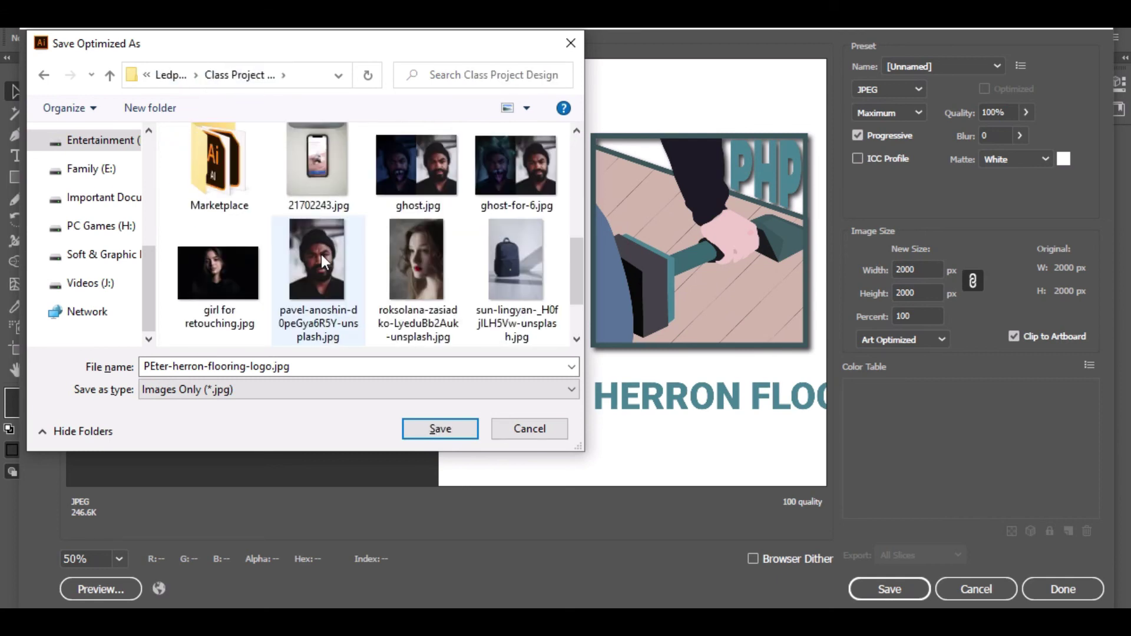
pyautogui.doubleClick(241, 199)
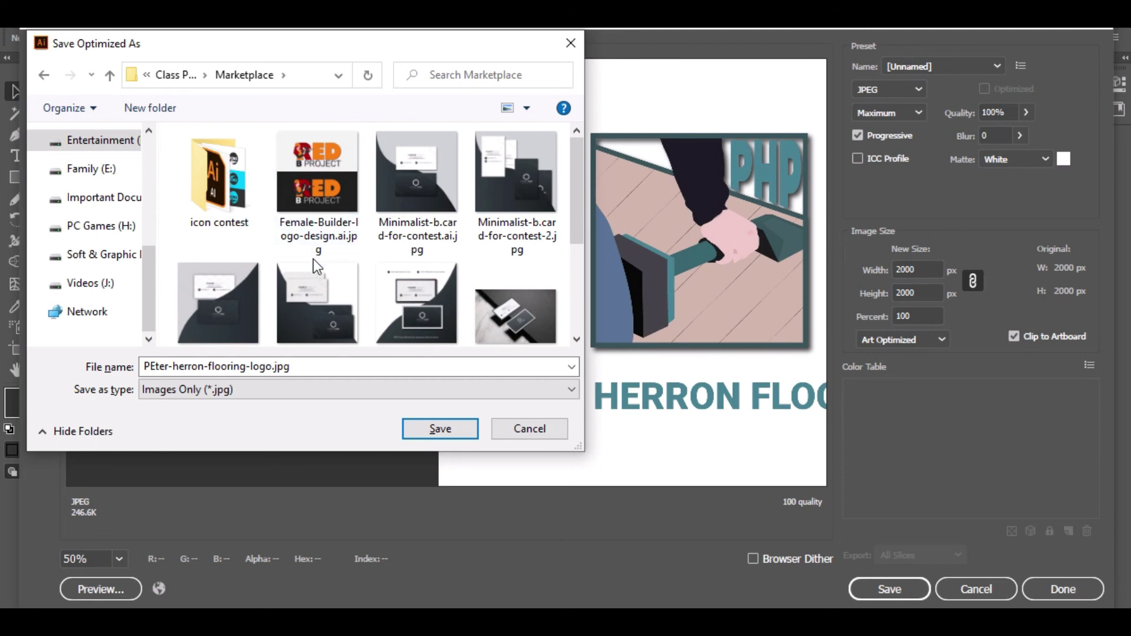
pyautogui.scroll(-3, 347, 281)
pyautogui.click(353, 364)
pyautogui.doubleClick(353, 364)
pyautogui.click(353, 363)
pyautogui.press('Return')
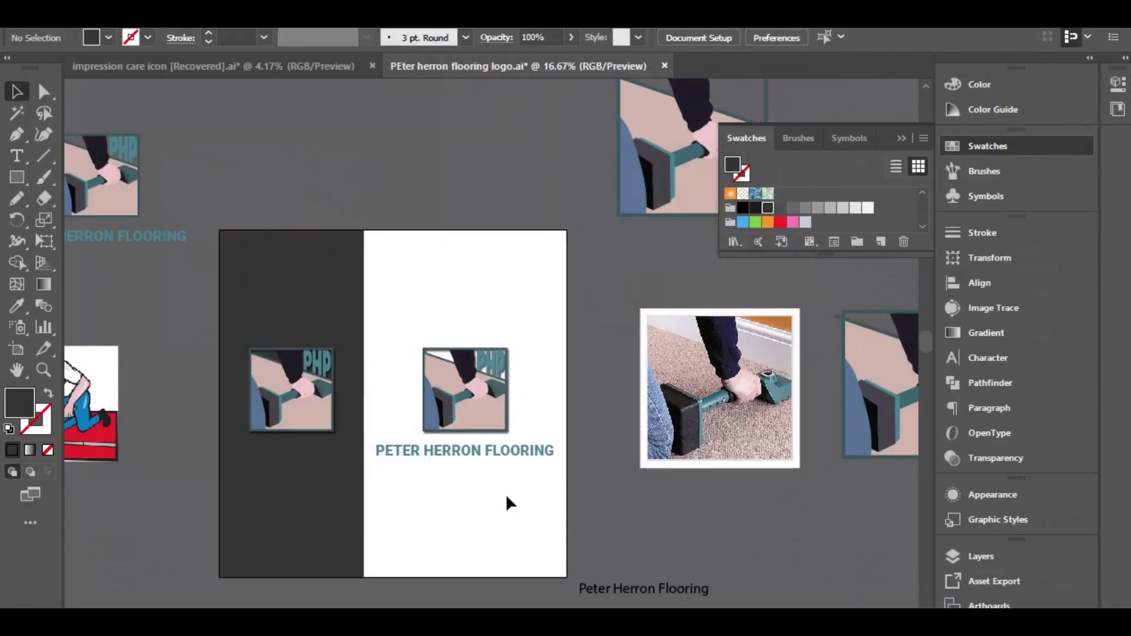
# Step: Switch to the Freelancer page of the flooring and carpet laying logo contest in the browser and view its entries
pyautogui.click(401, 571)
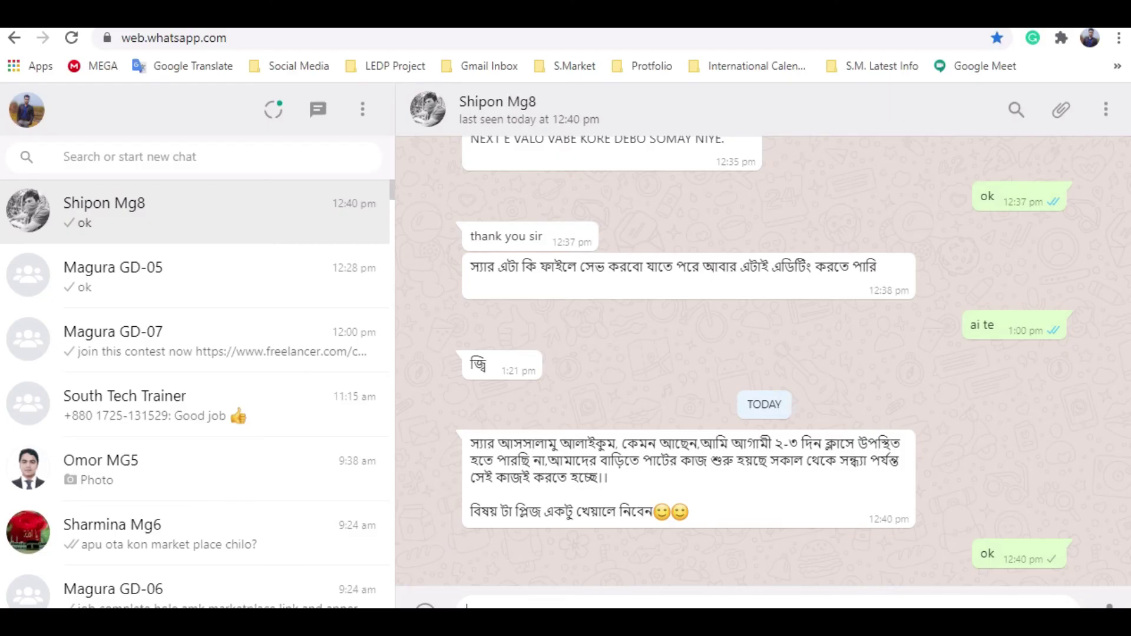
pyautogui.hotkey('alt', 'Tab')
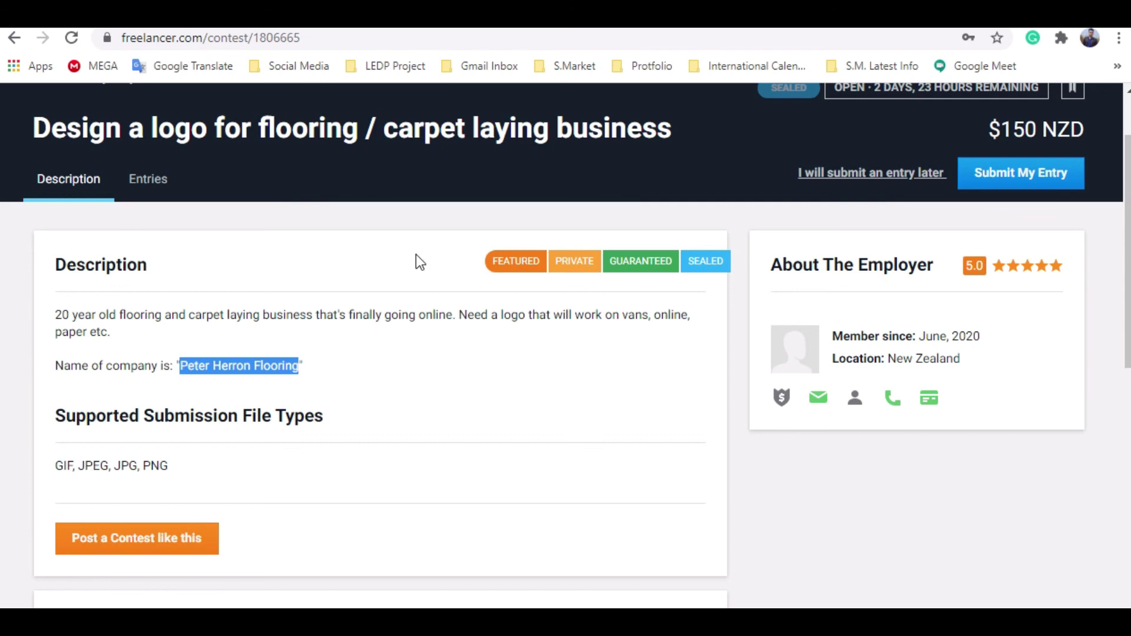
pyautogui.click(127, 190)
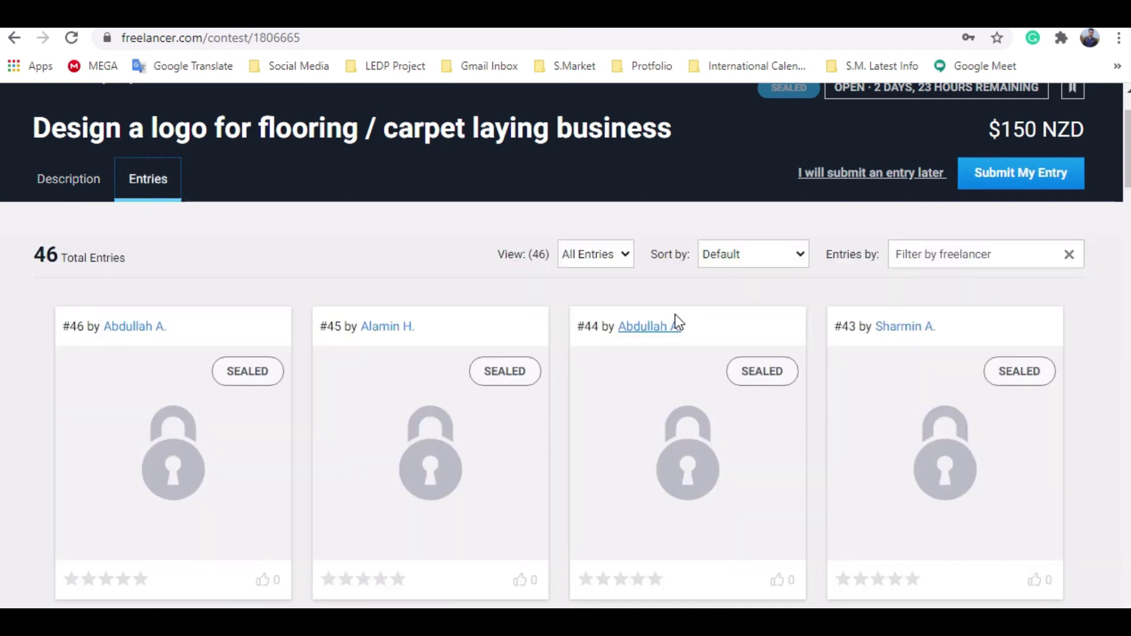
# Step: Inform the contest holder that an entry will be submitted later, and open the entry submission form
pyautogui.click(1022, 174)
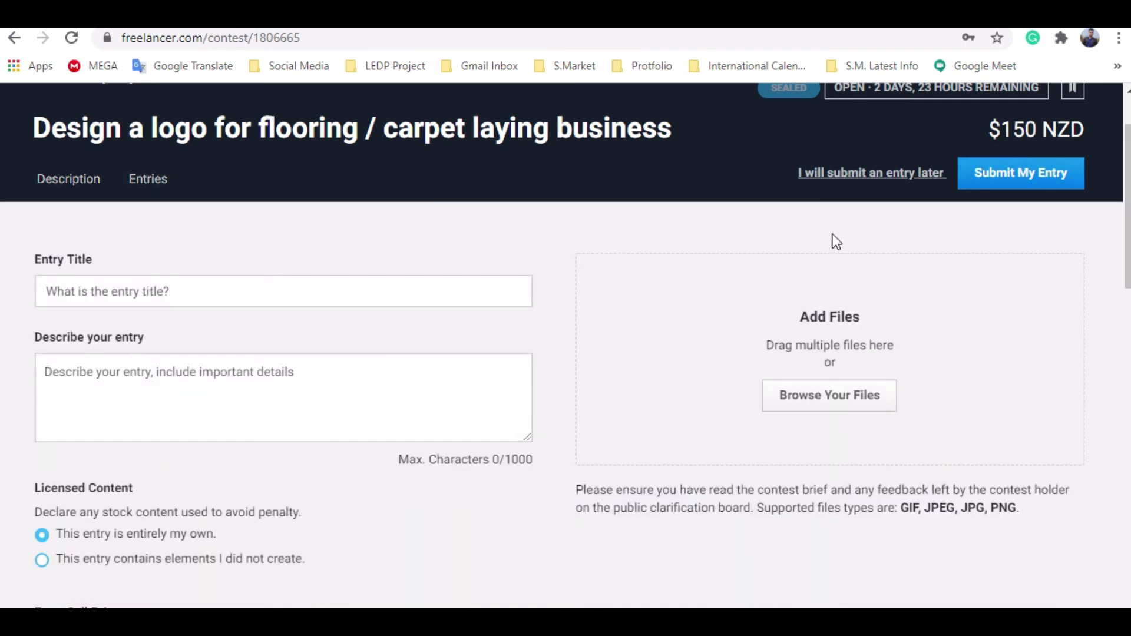
pyautogui.click(855, 177)
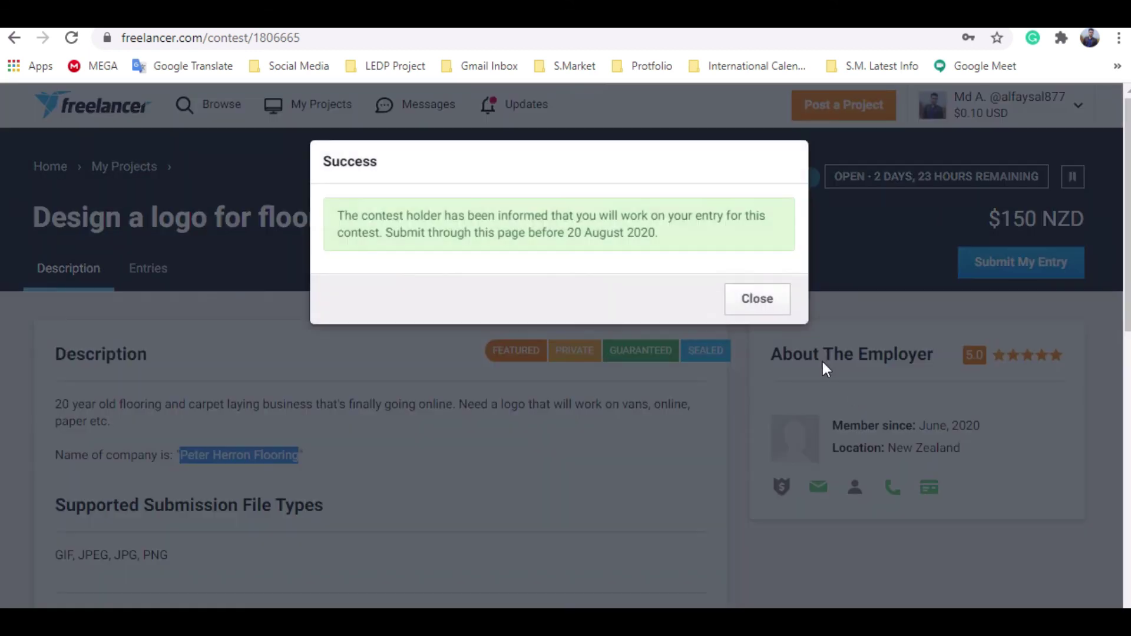
pyautogui.click(760, 300)
pyautogui.click(1000, 263)
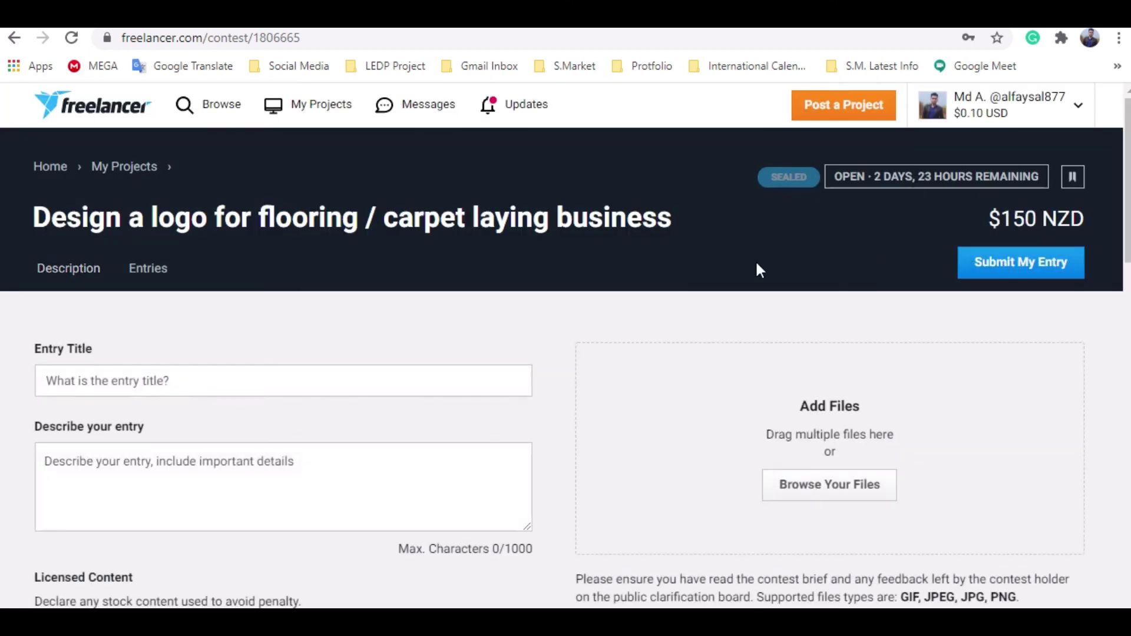
pyautogui.click(317, 384)
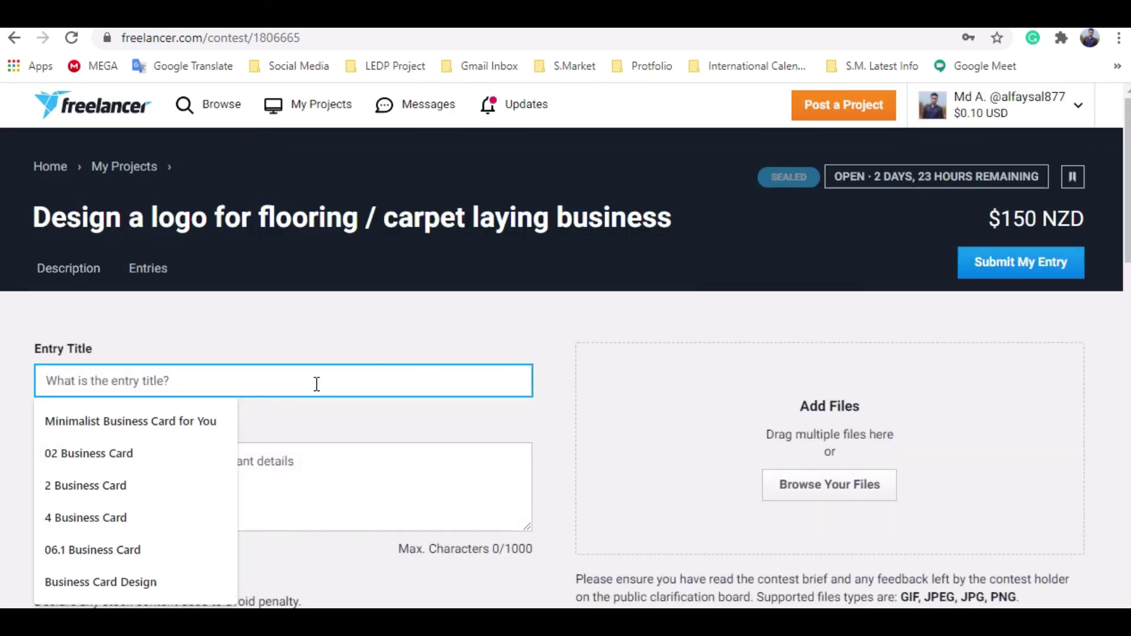
pyautogui.write('<!-- Generator: Adobe Illustrator 24.0.0, SVG Expo')
pyautogui.hotkey('ctrl', 'a')
pyautogui.press('BackSpace')
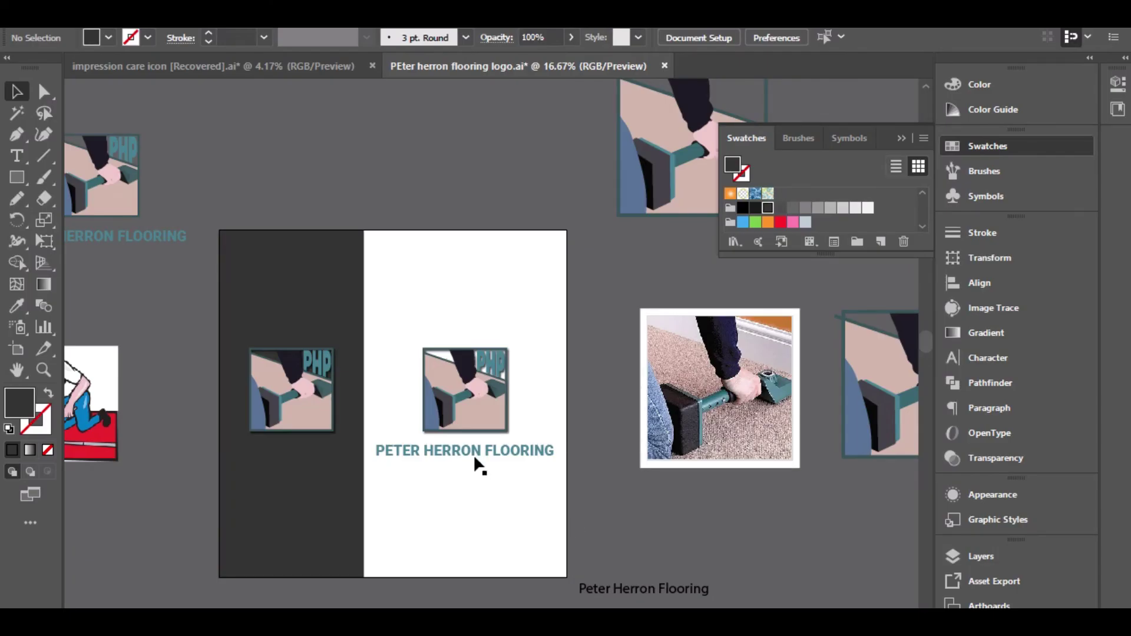
# Step: Copy the company name text from the logo in Illustrator and enter the contest entry title "Peter Herron Flooring Logo"
pyautogui.doubleClick(474, 451)
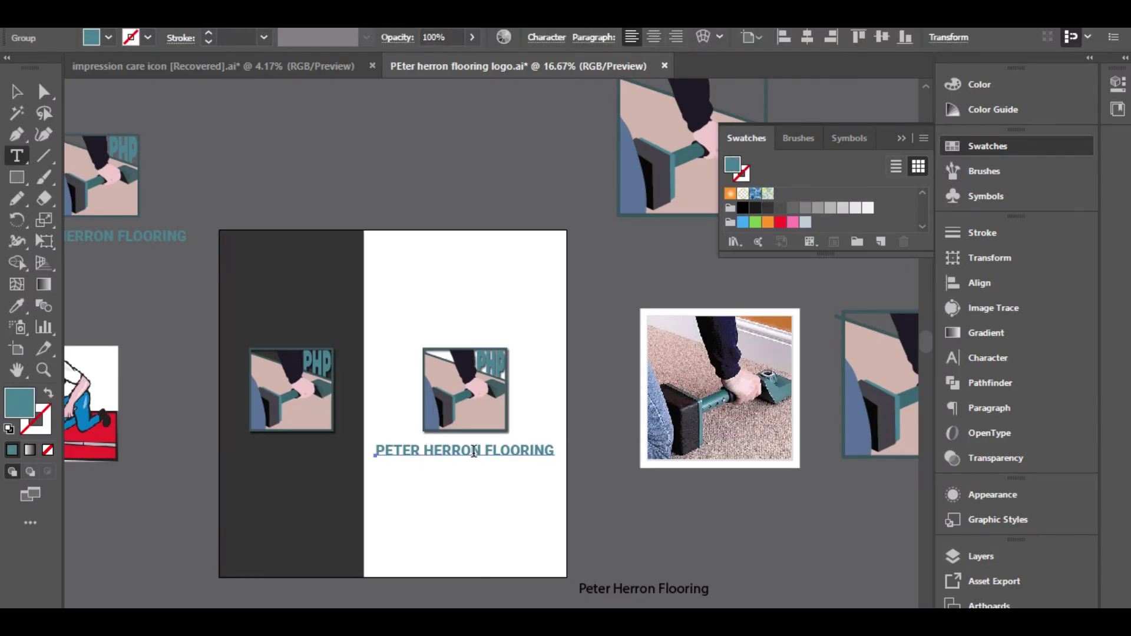
pyautogui.hotkey('ctrl', 'a')
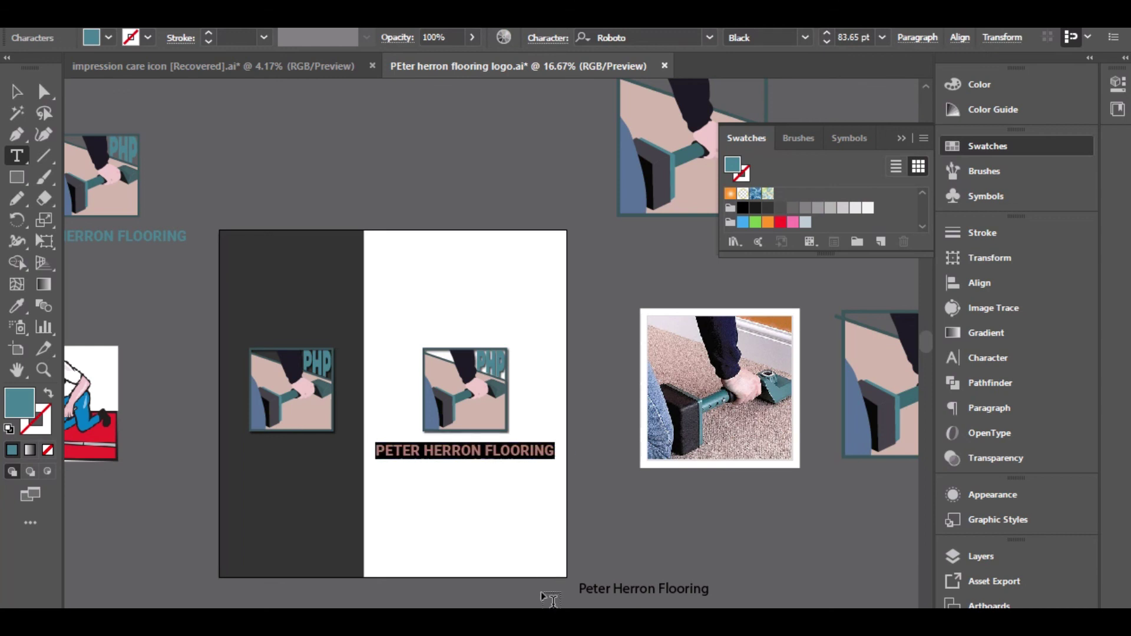
pyautogui.click(401, 548)
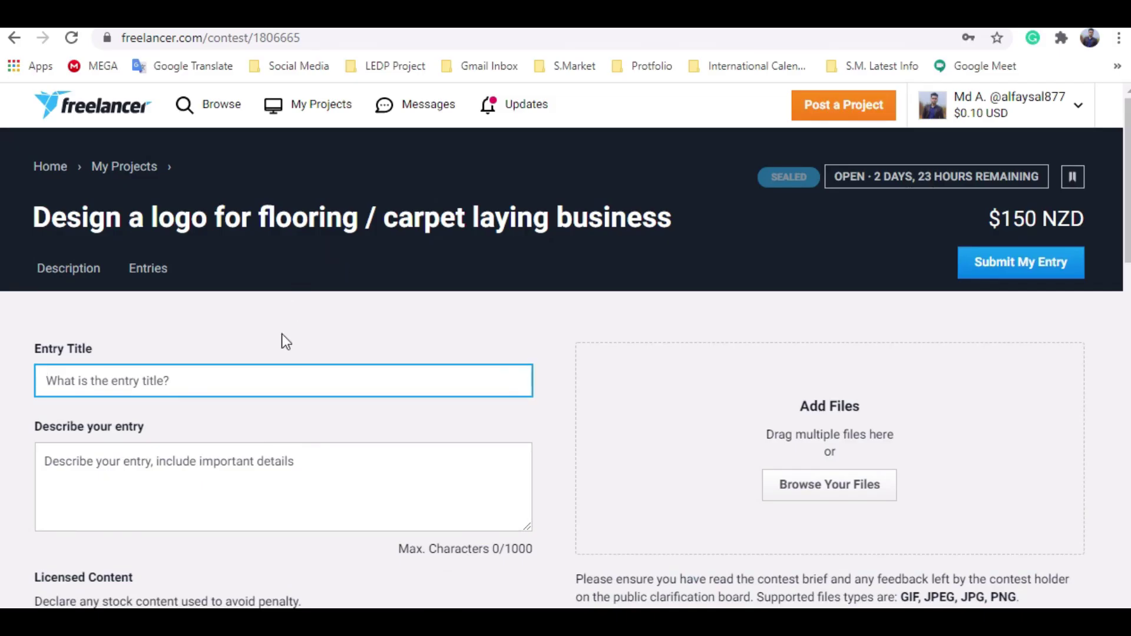
pyautogui.write('Peter Herron Flooring')
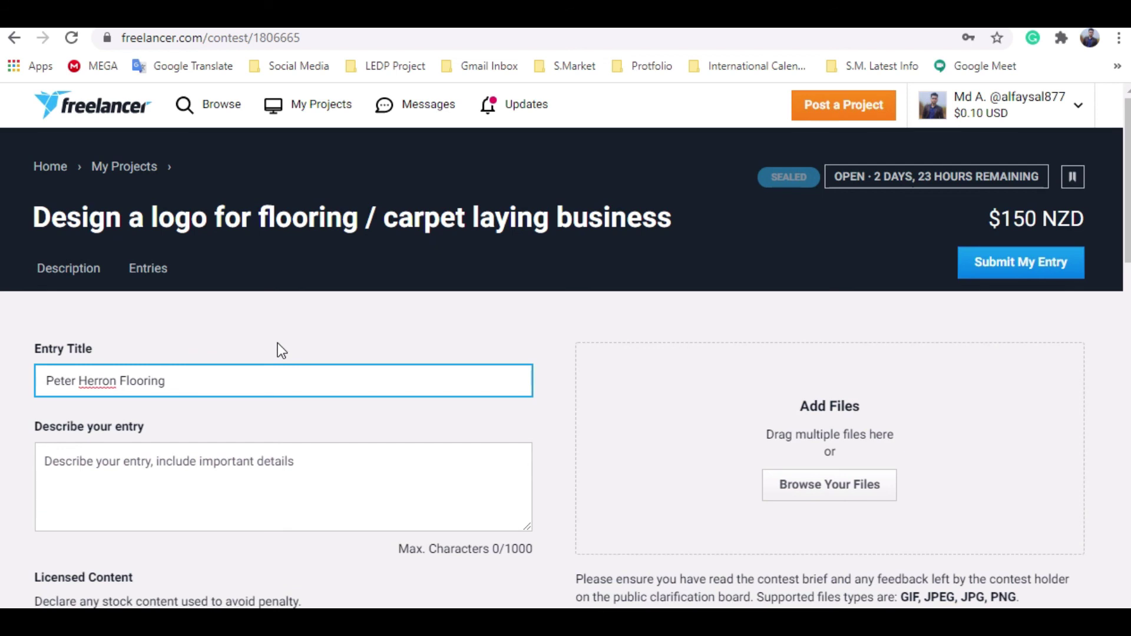
pyautogui.write('Logo')
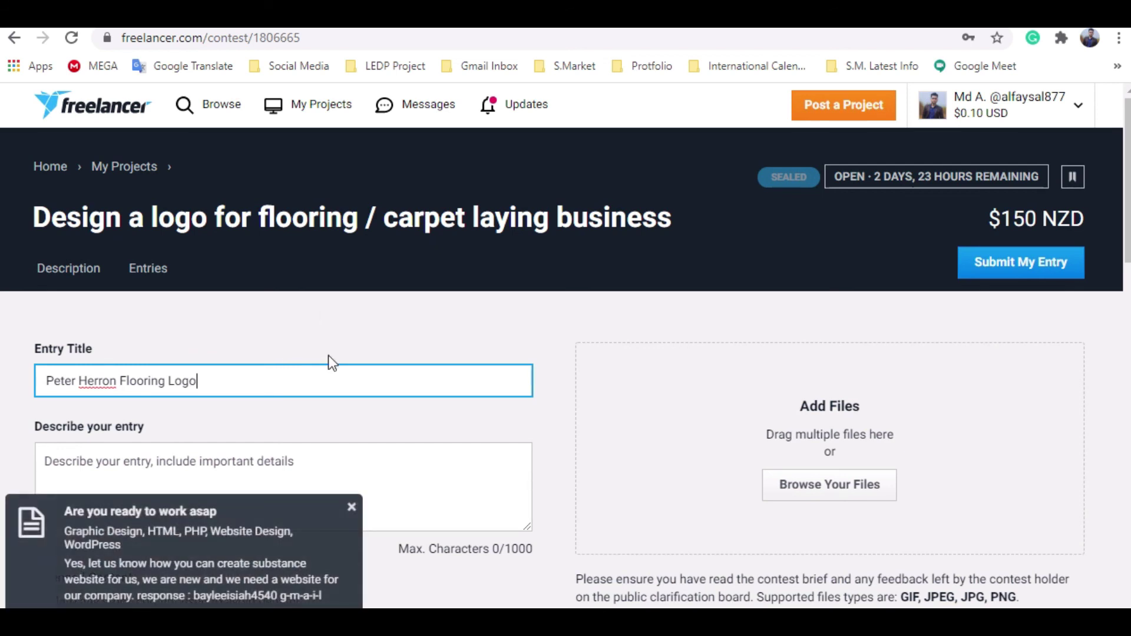
# Step: Open des text.txt from the desktop and copy its entire text for the entry description
pyautogui.click(327, 451)
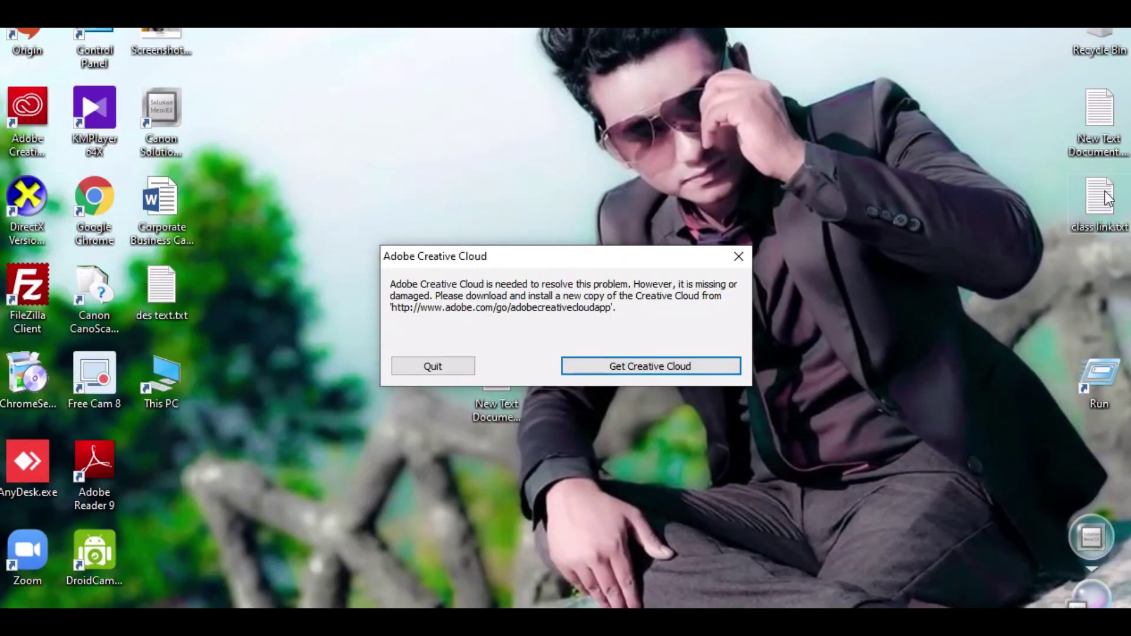
pyautogui.click(738, 256)
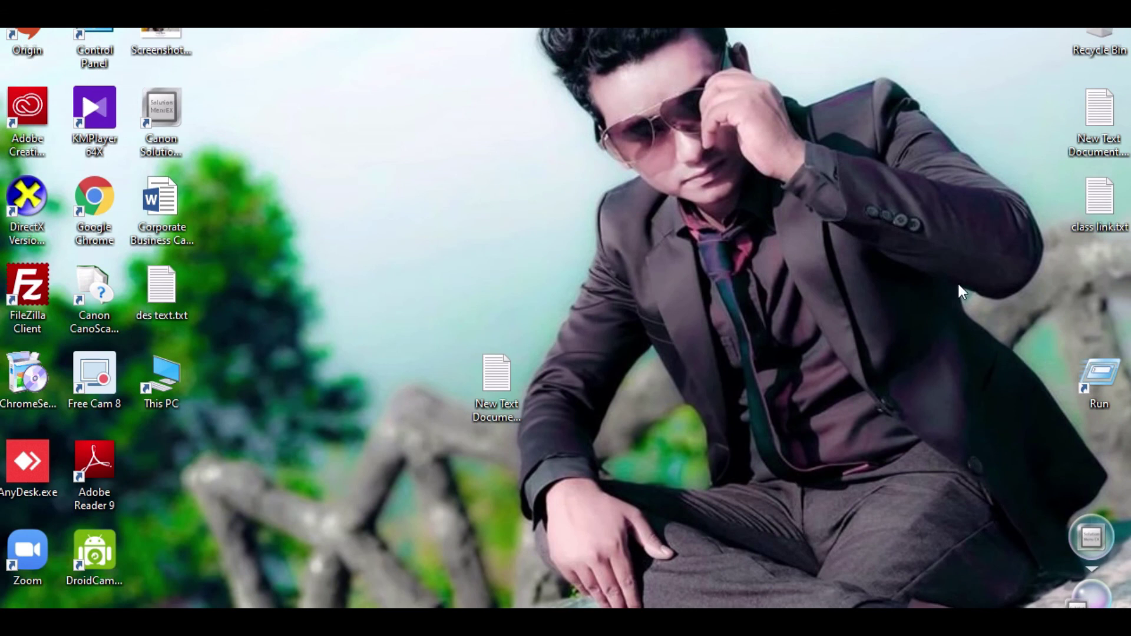
pyautogui.doubleClick(1094, 139)
pyautogui.click(952, 76)
pyautogui.doubleClick(159, 298)
pyautogui.hotkey('ctrl', 'a')
pyautogui.hotkey('ctrl', 'c')
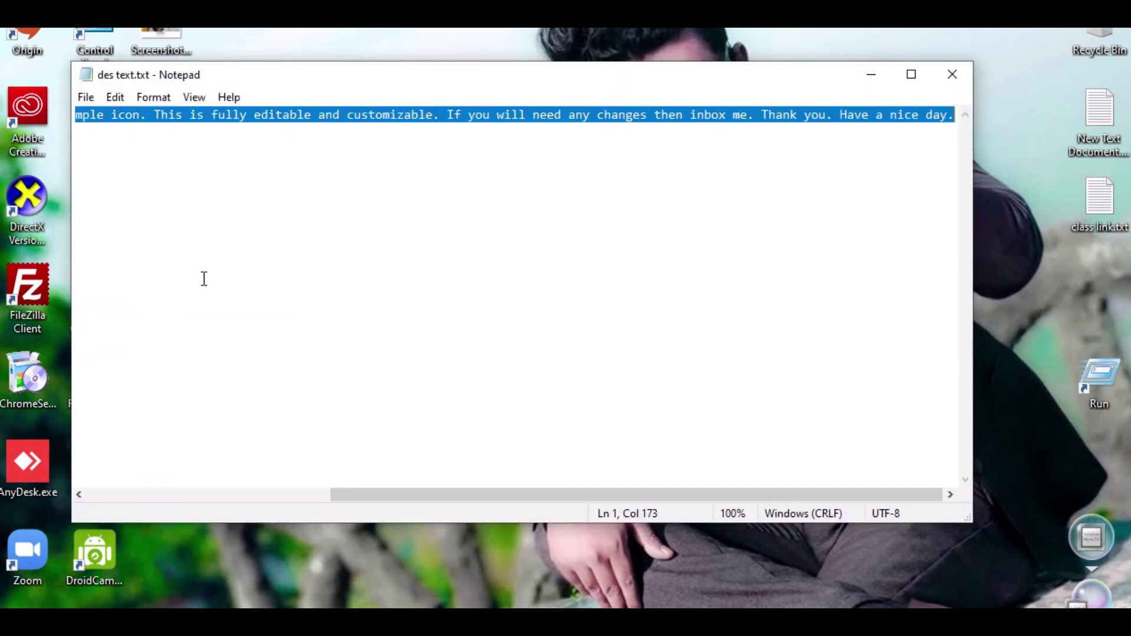
# Step: Return to the contest form in the browser and paste the copied text as the entry description
pyautogui.click(873, 75)
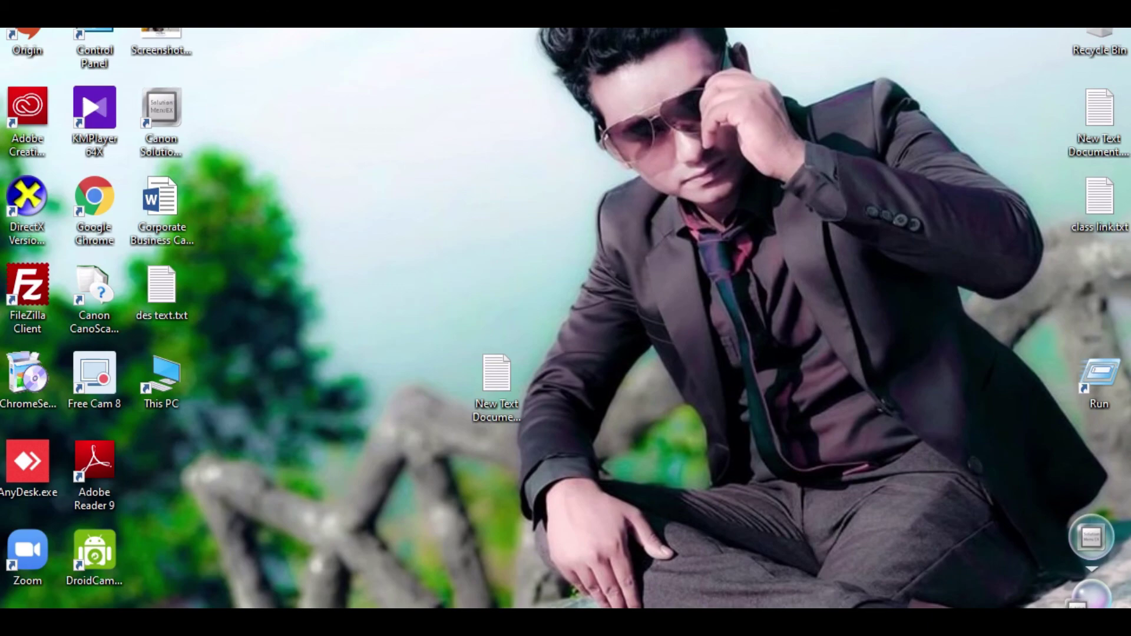
pyautogui.press('super+e')
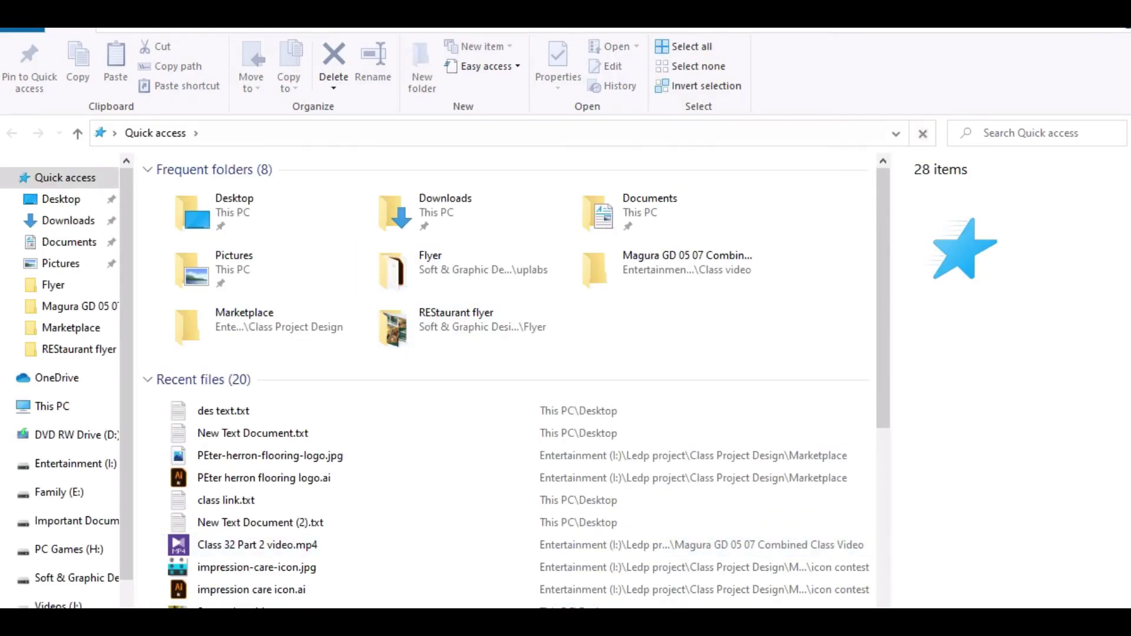
pyautogui.click(401, 568)
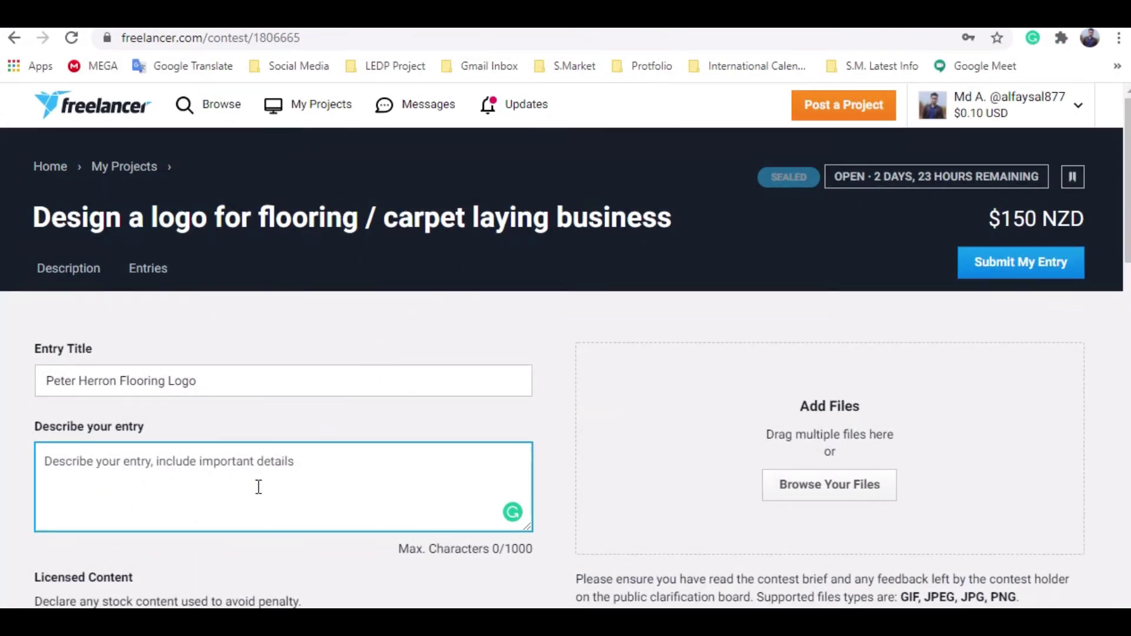
pyautogui.hotkey('ctrl', 'v')
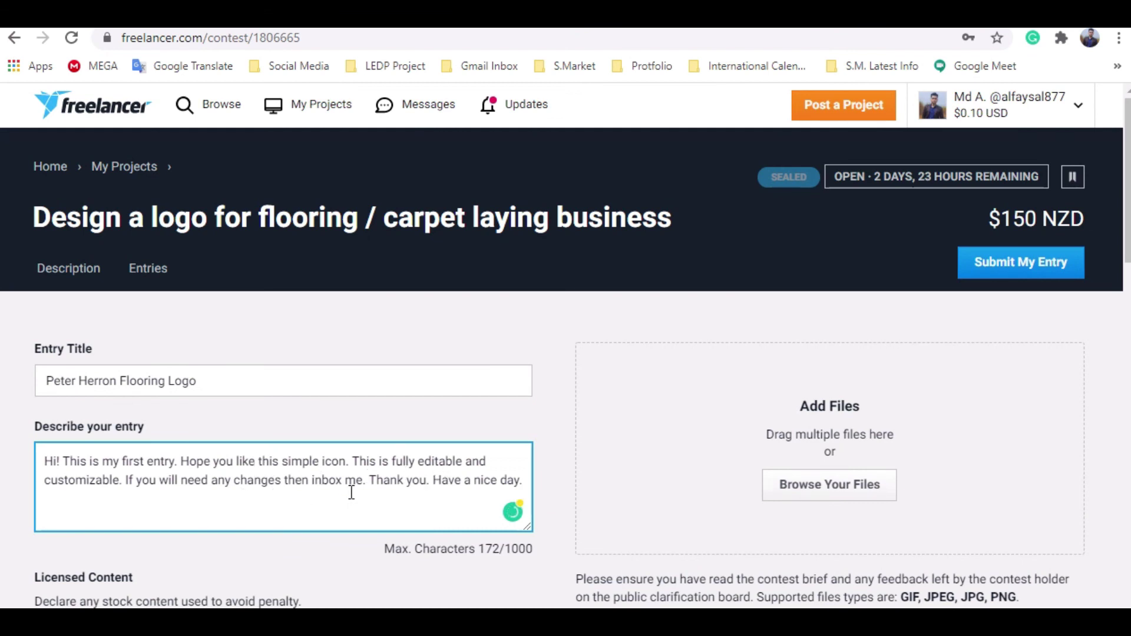
# Step: Upload PEter-herron-flooring-logo.jpg from the Marketplace folder as the contest entry's file
pyautogui.scroll(-3, 351, 492)
pyautogui.click(807, 310)
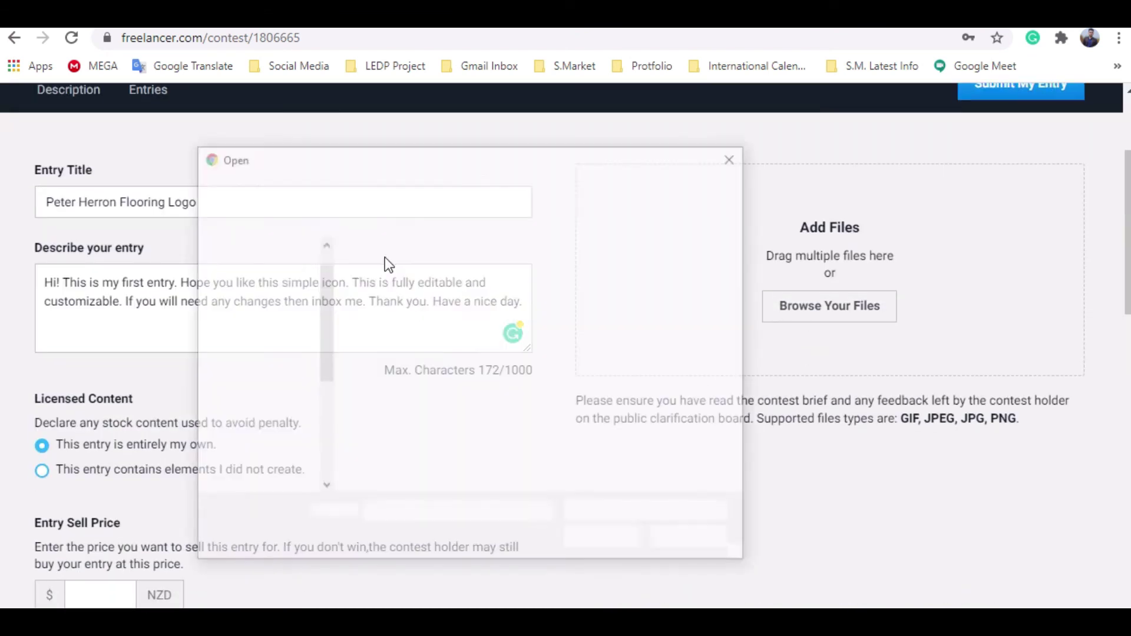
pyautogui.click(351, 186)
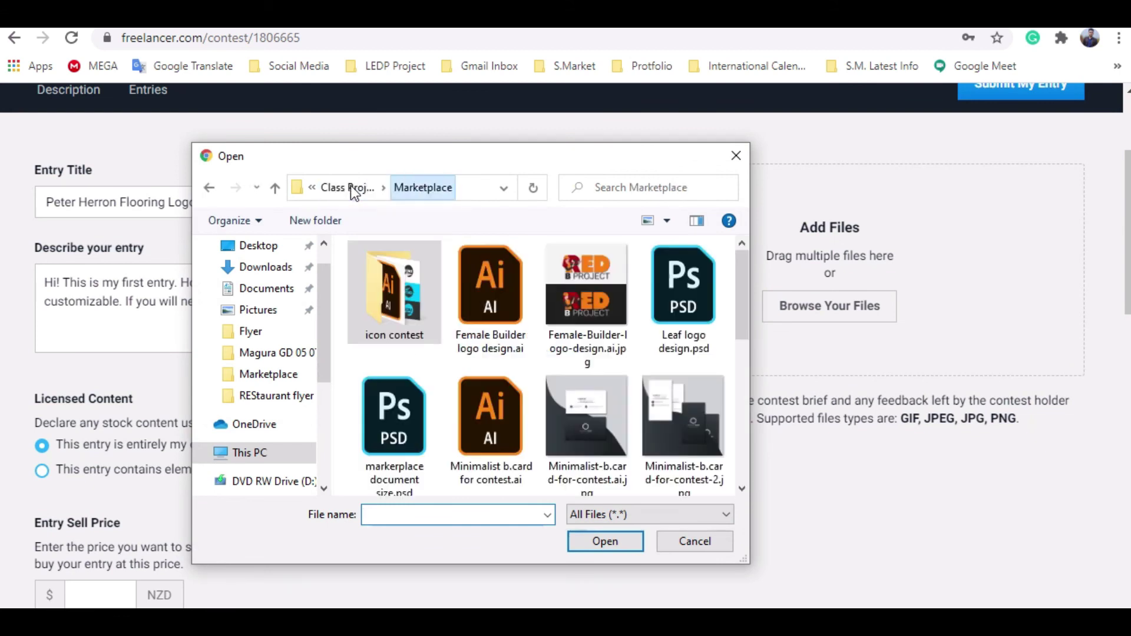
pyautogui.scroll(-3, 506, 330)
pyautogui.click(503, 405)
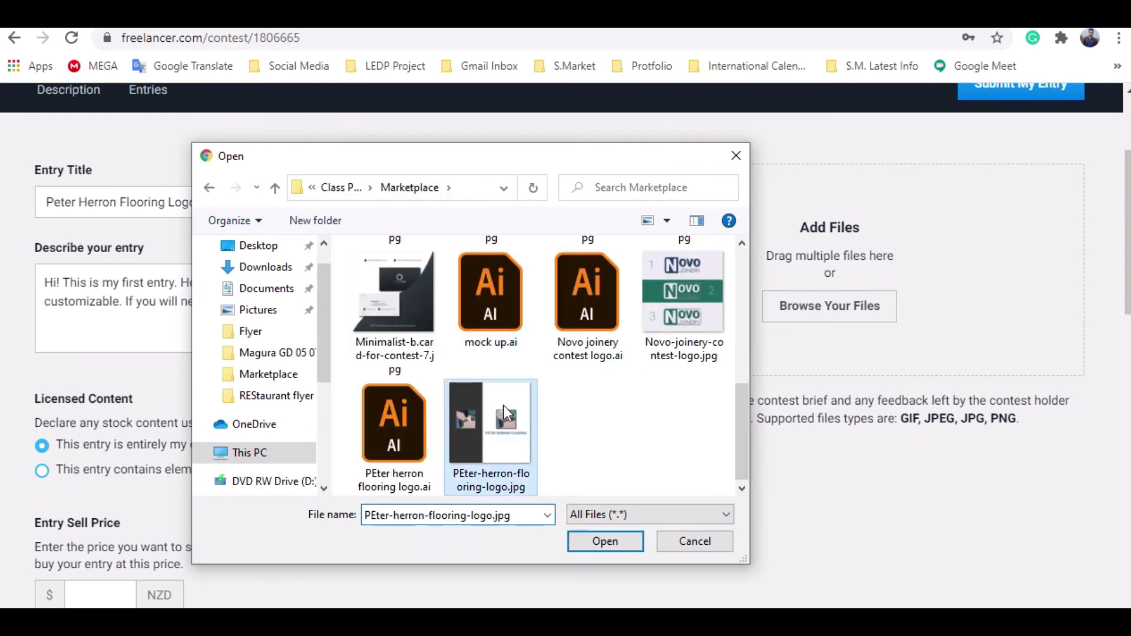
pyautogui.click(605, 542)
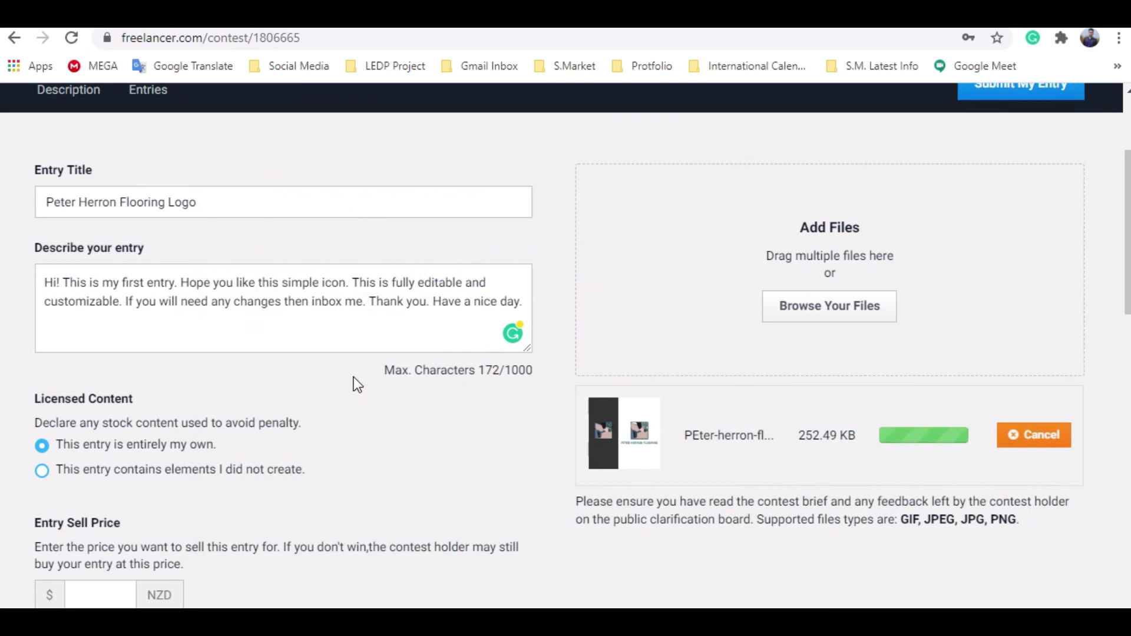
# Step: Set the entry sell price to 150 NZD
pyautogui.scroll(-4, 292, 353)
pyautogui.scroll(7, 284, 384)
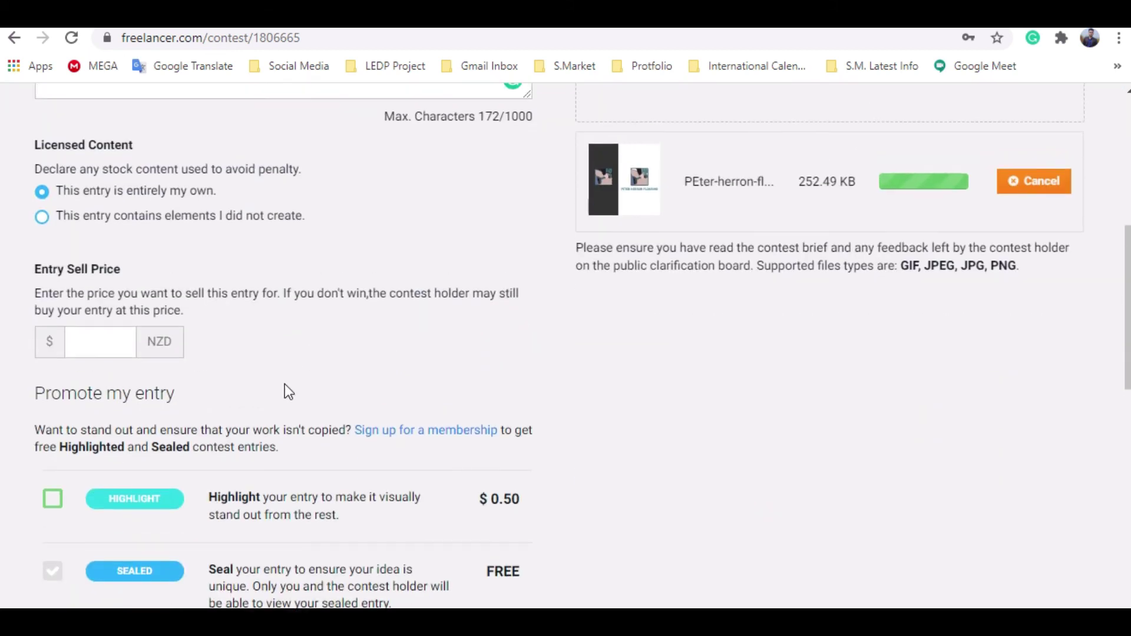
pyautogui.scroll(-6, 303, 384)
pyautogui.click(105, 420)
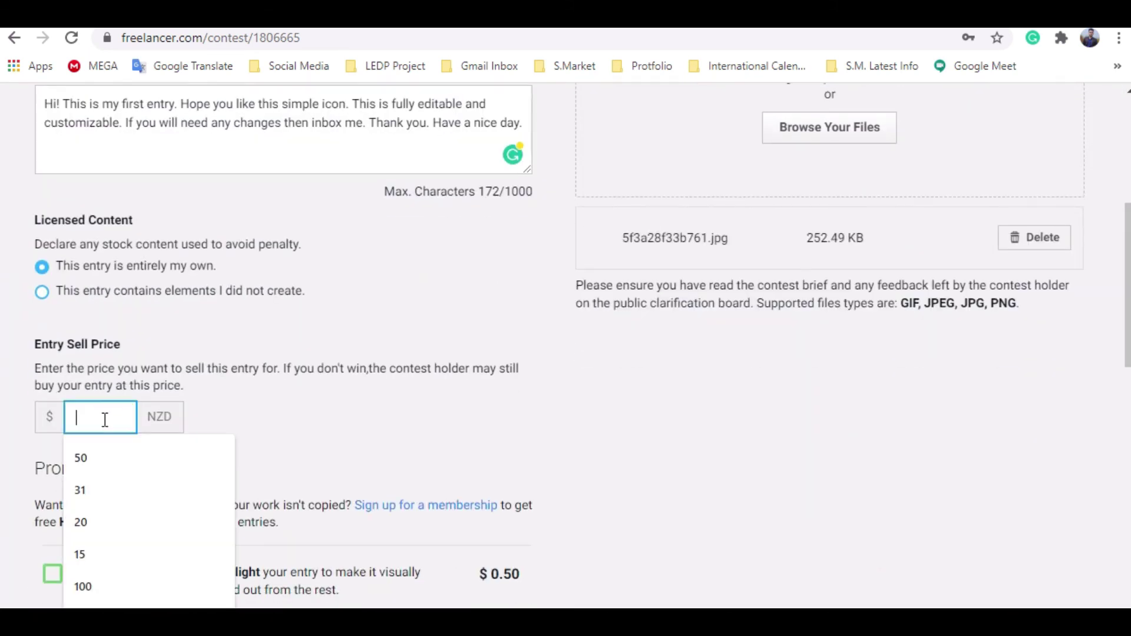
pyautogui.write('150')
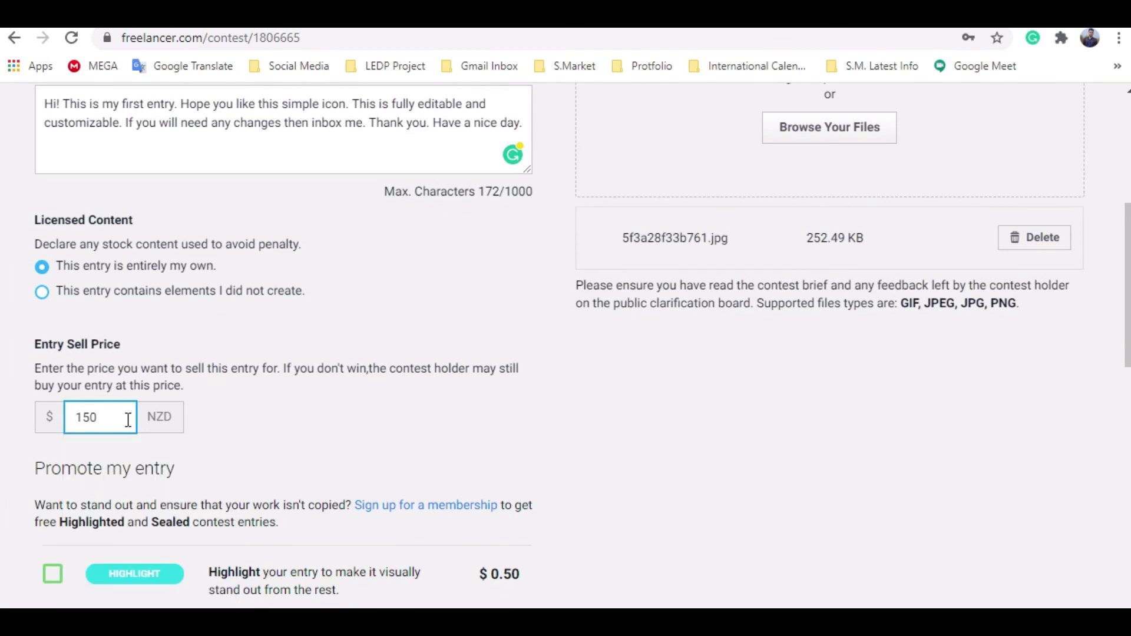
# Step: Submit the contest entry with the original-work and terms agreement ticked, and dismiss the confirmation
pyautogui.scroll(-7, 165, 440)
pyautogui.click(88, 506)
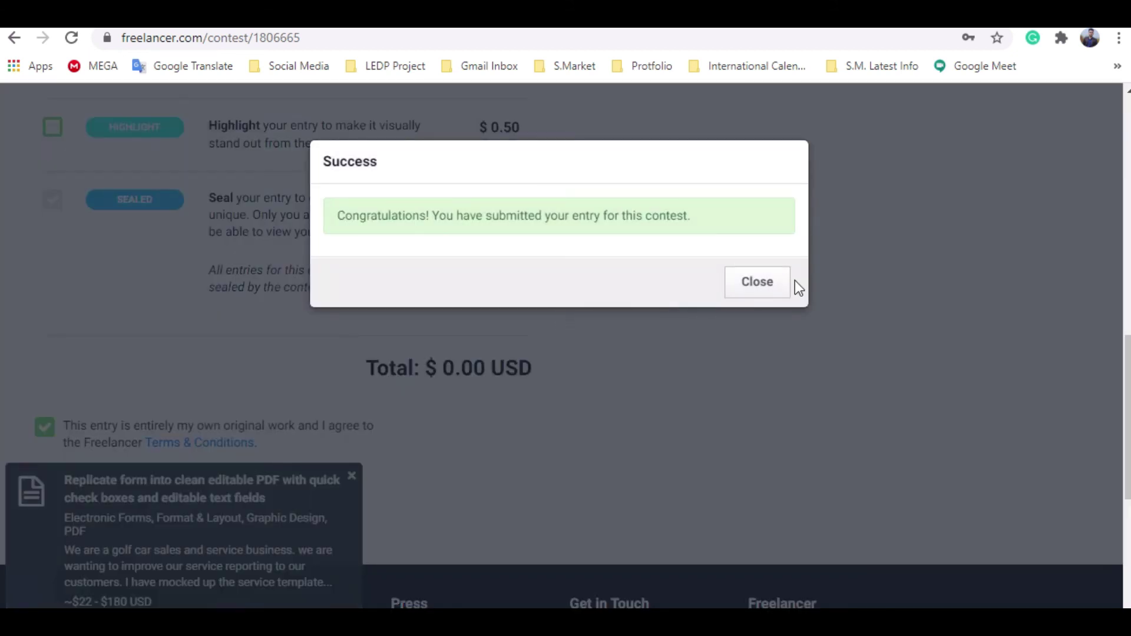
pyautogui.click(793, 282)
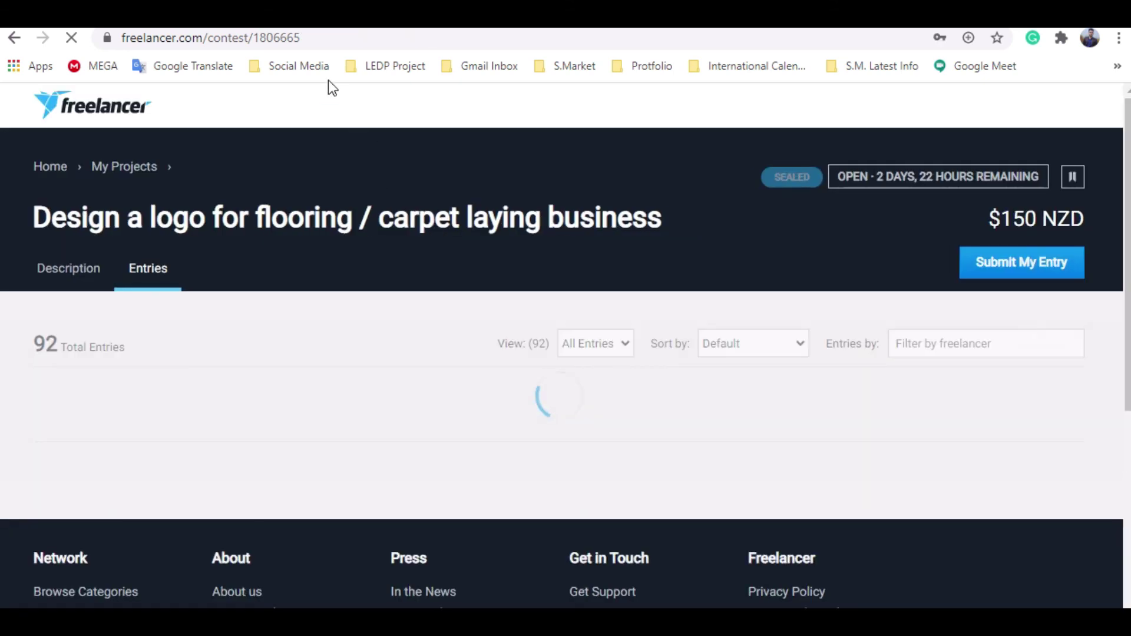
pyautogui.click(301, 39)
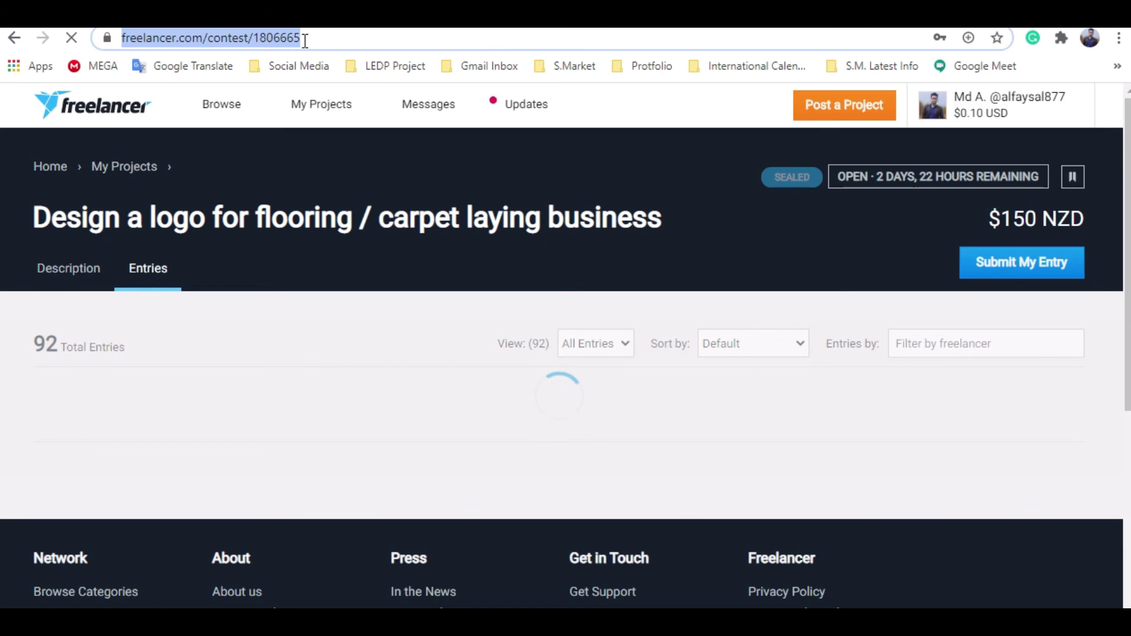
pyautogui.hotkey('ctrl', 'w')
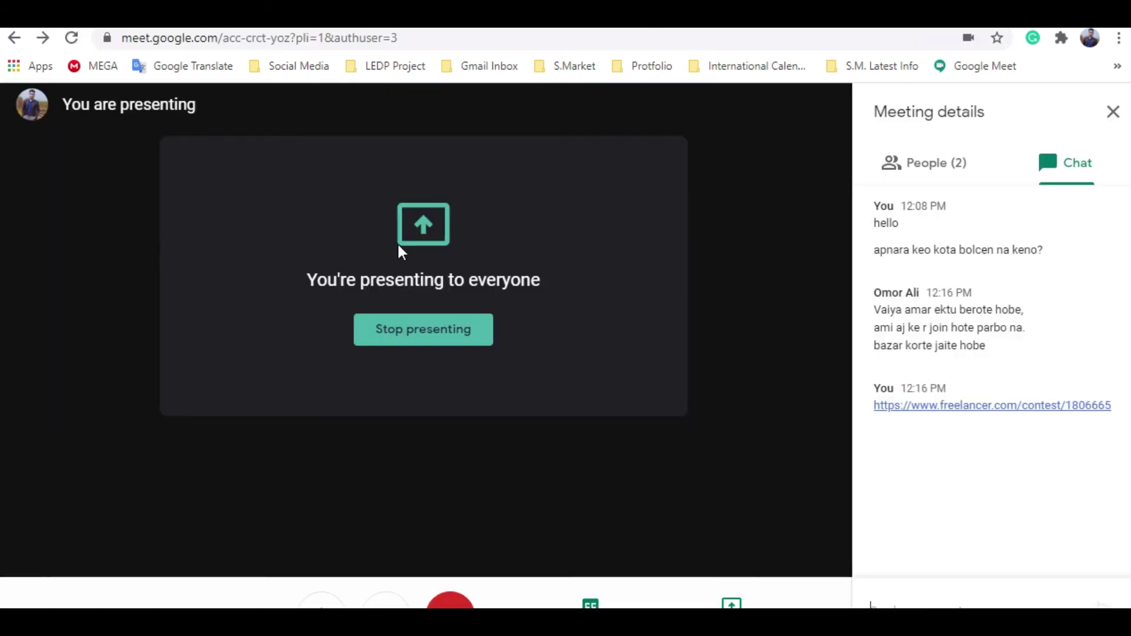
pyautogui.hotkey('ctrl', 'Tab')
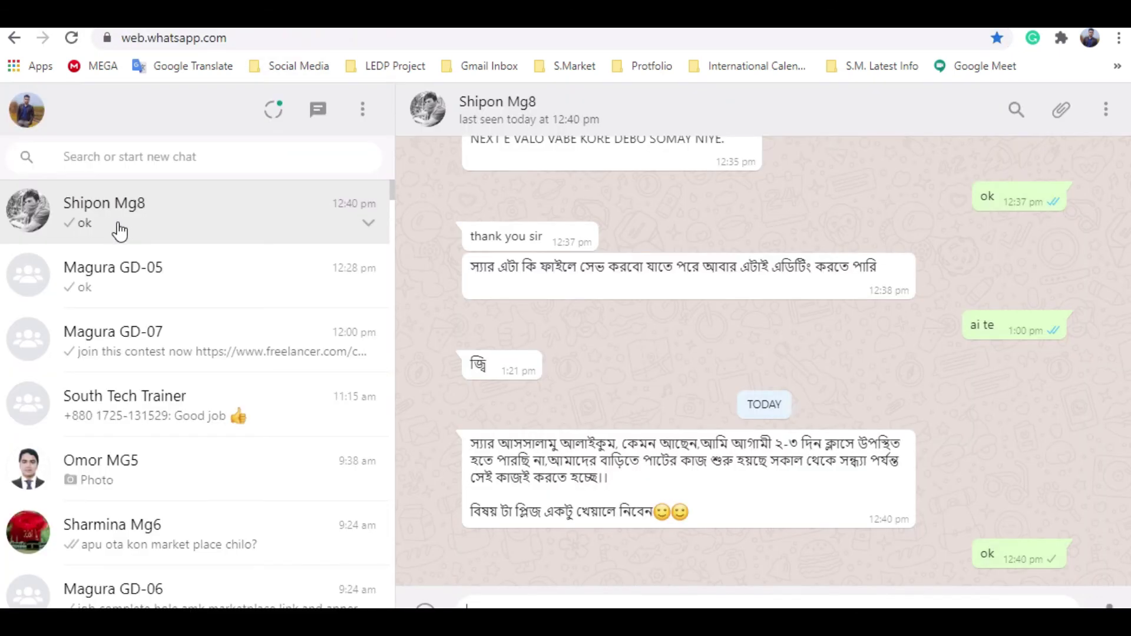
pyautogui.click(152, 277)
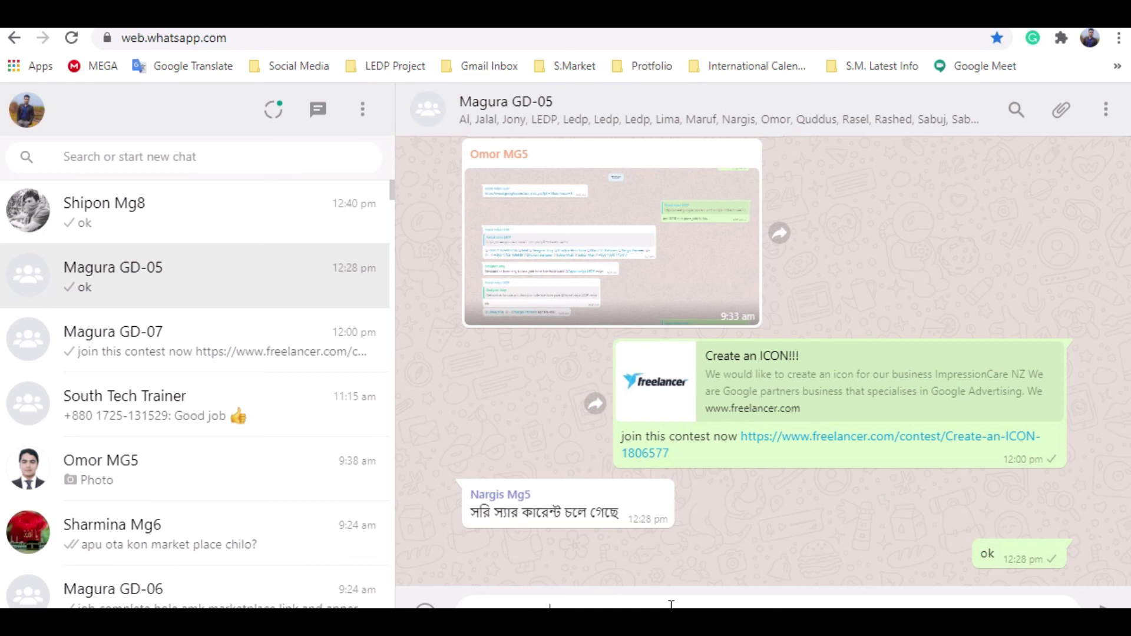
pyautogui.press('Return')
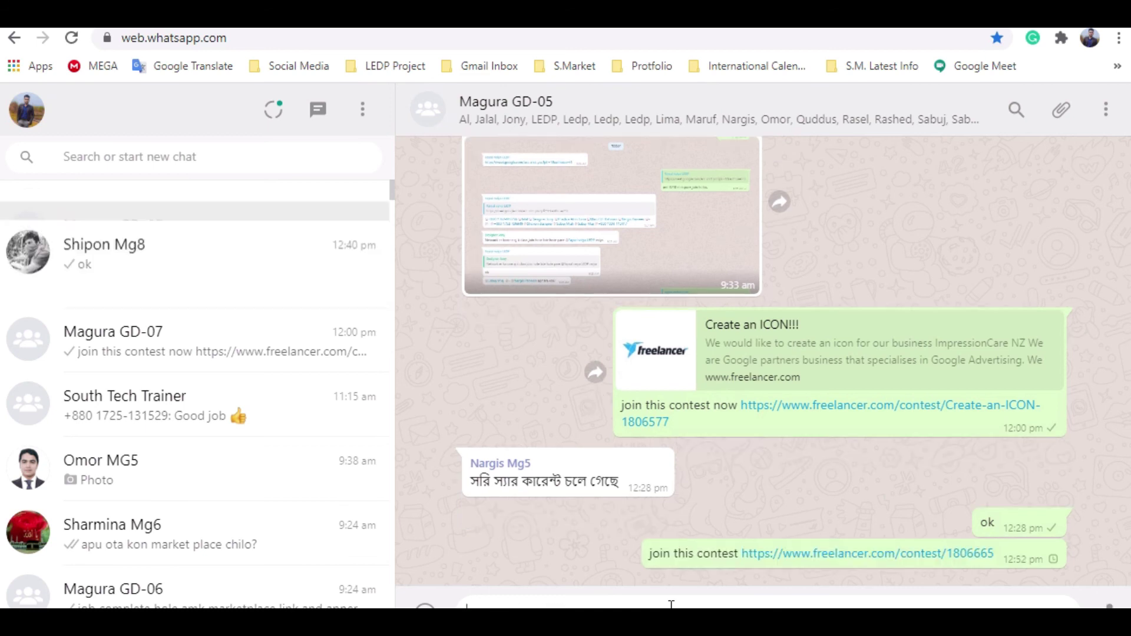
pyautogui.click(205, 357)
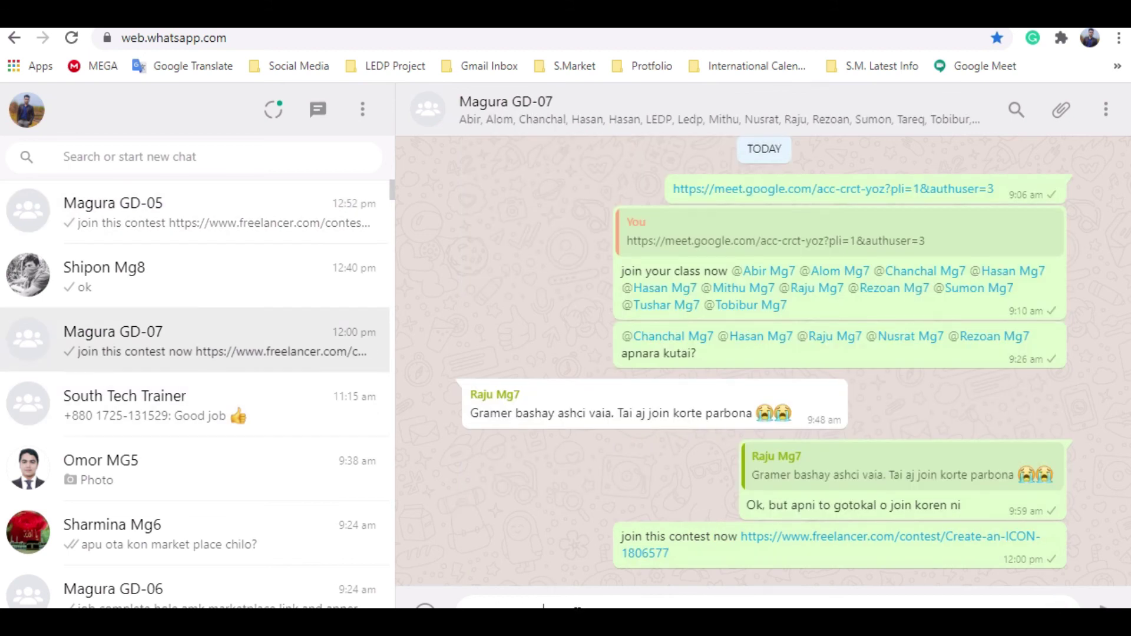
pyautogui.write('join this contest https://www.freelancer.com/contest/1806665')
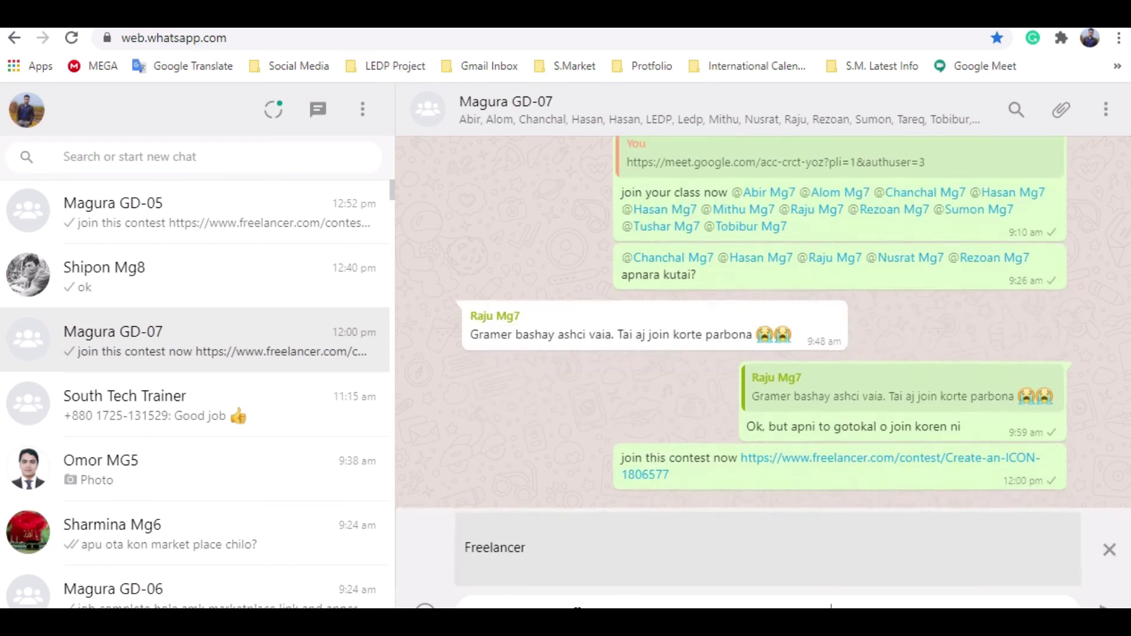
pyautogui.press('Return')
# Step: Return to the Freelancer contest's entries and examine the submitted flooring logo entry
pyautogui.hotkey('ctrl', 'Tab')
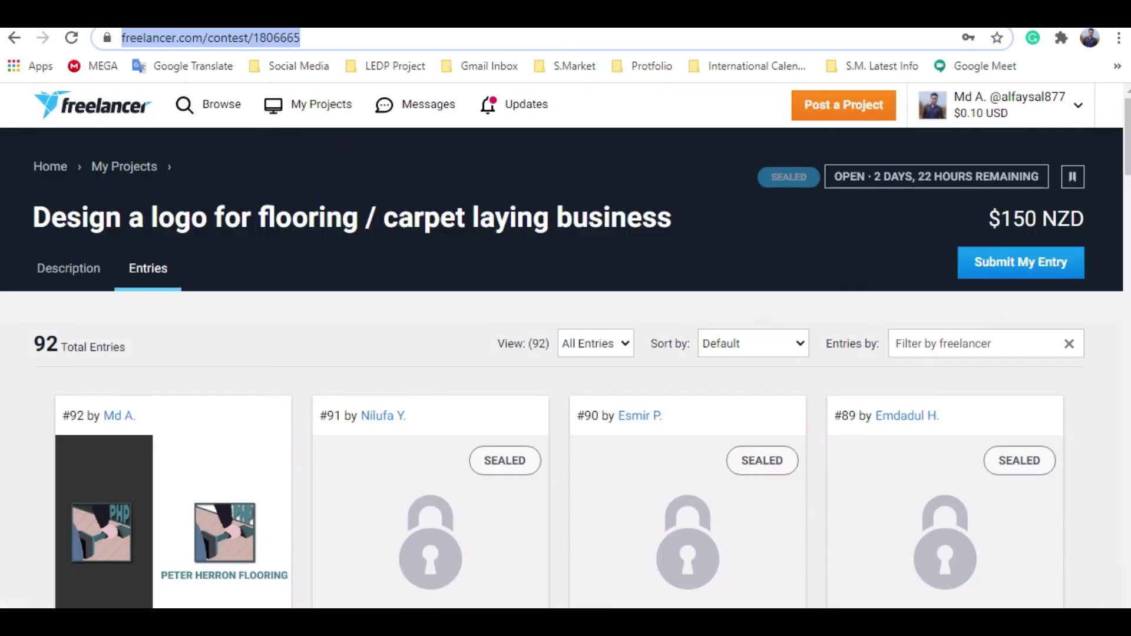
pyautogui.scroll(-1, 381, 215)
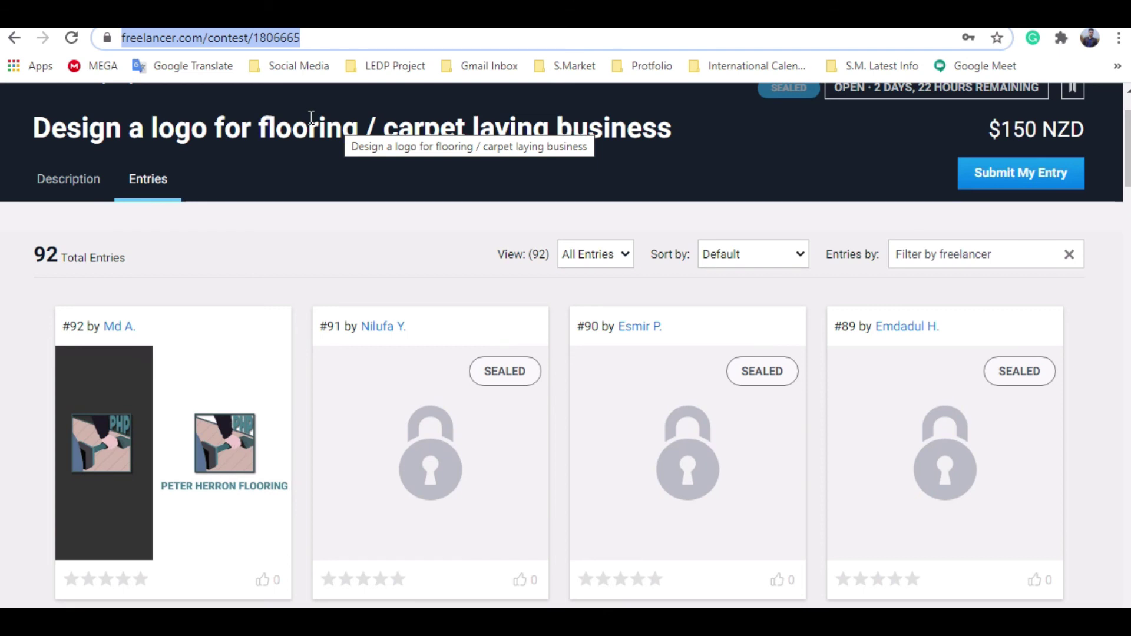
pyautogui.moveTo(198, 30); pyautogui.dragTo(153, 39)
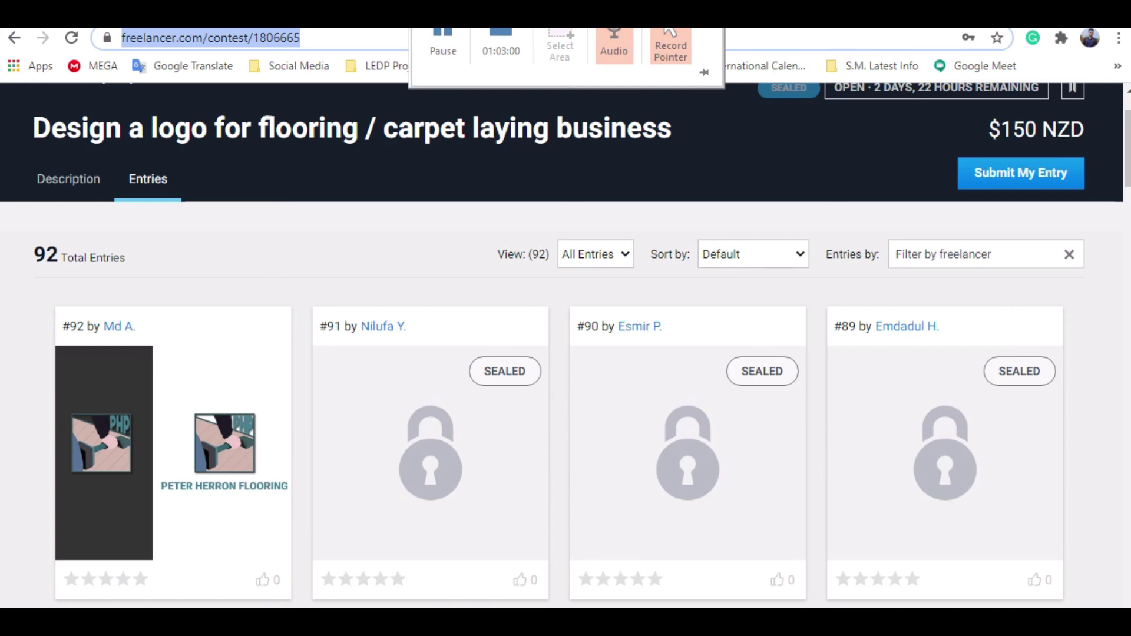
pyautogui.moveTo(454, 33)
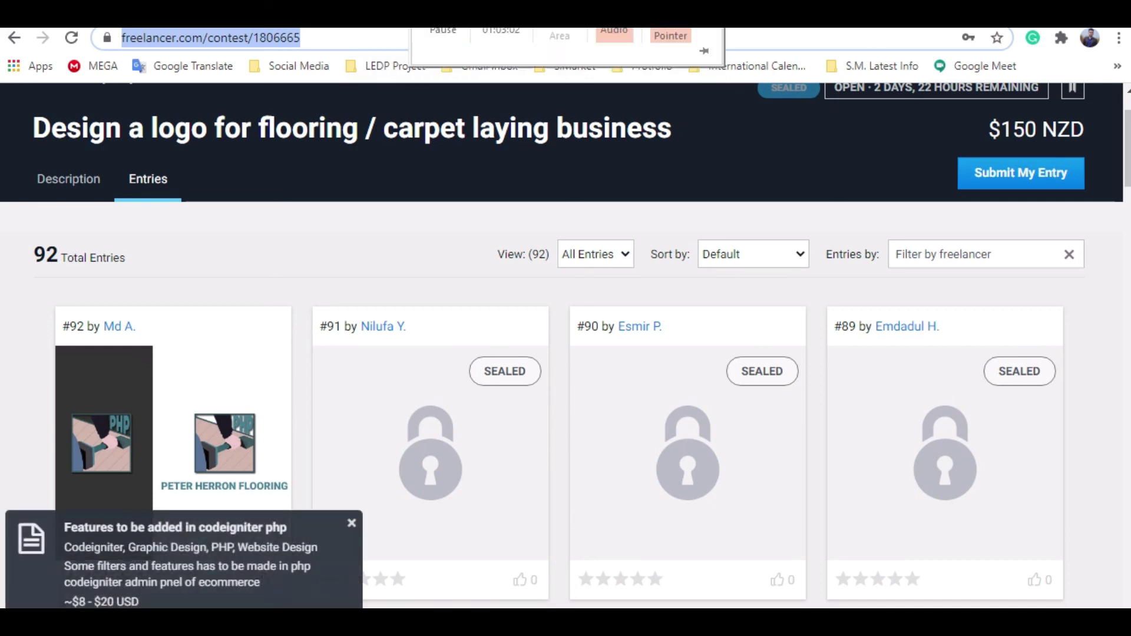